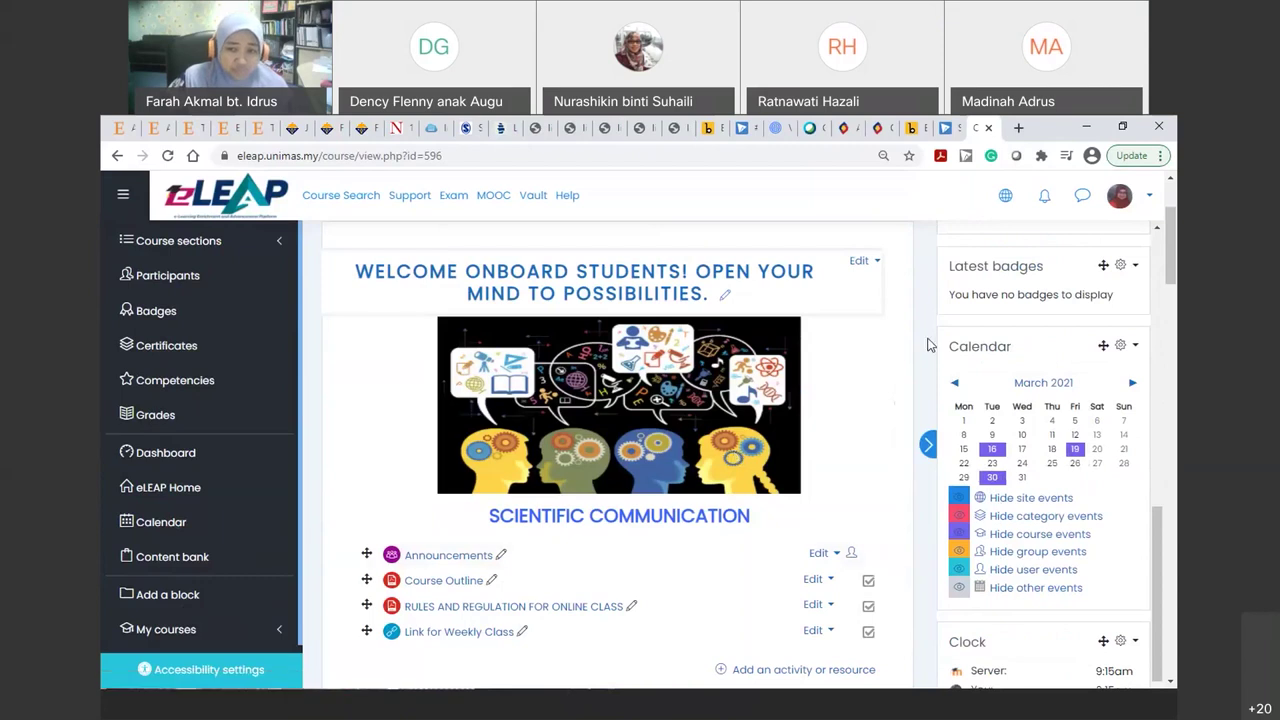
# Step: Collapse the right block drawer and open the Edit menu of the LU3 Scientific Writing section
pyautogui.click(926, 450)
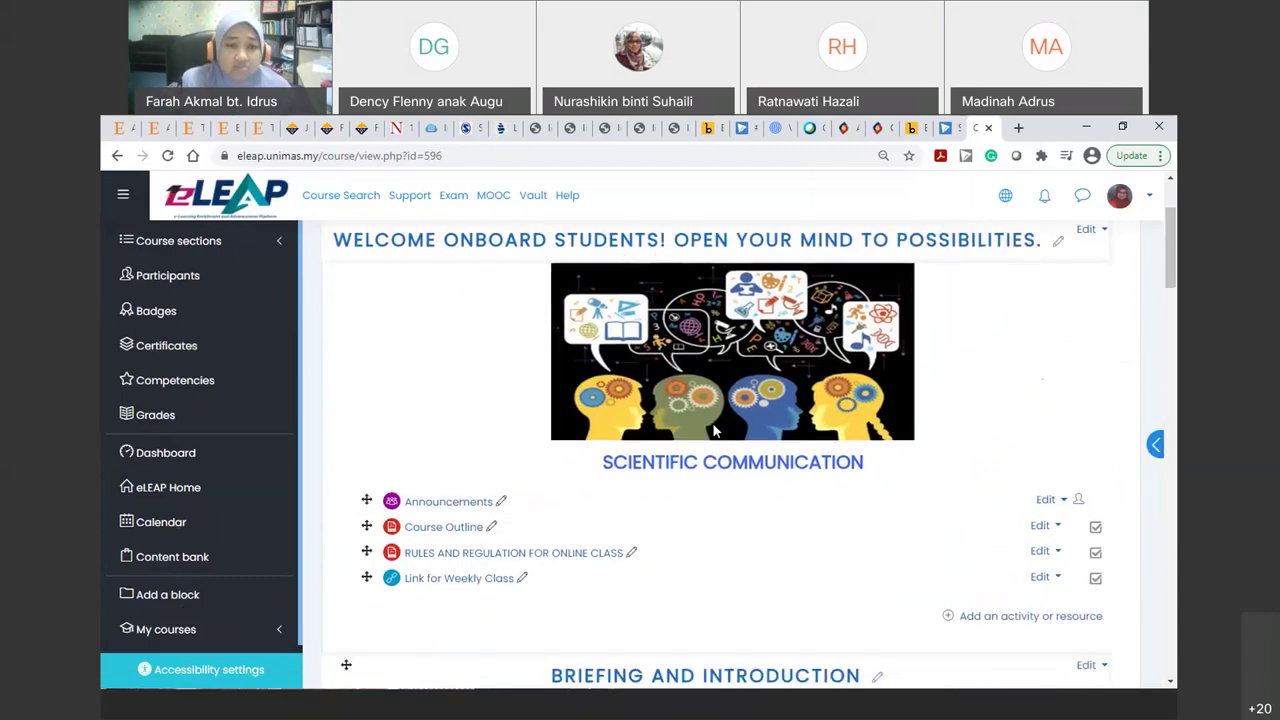
pyautogui.scroll(2, 669, 428)
pyautogui.scroll(-5, 669, 428)
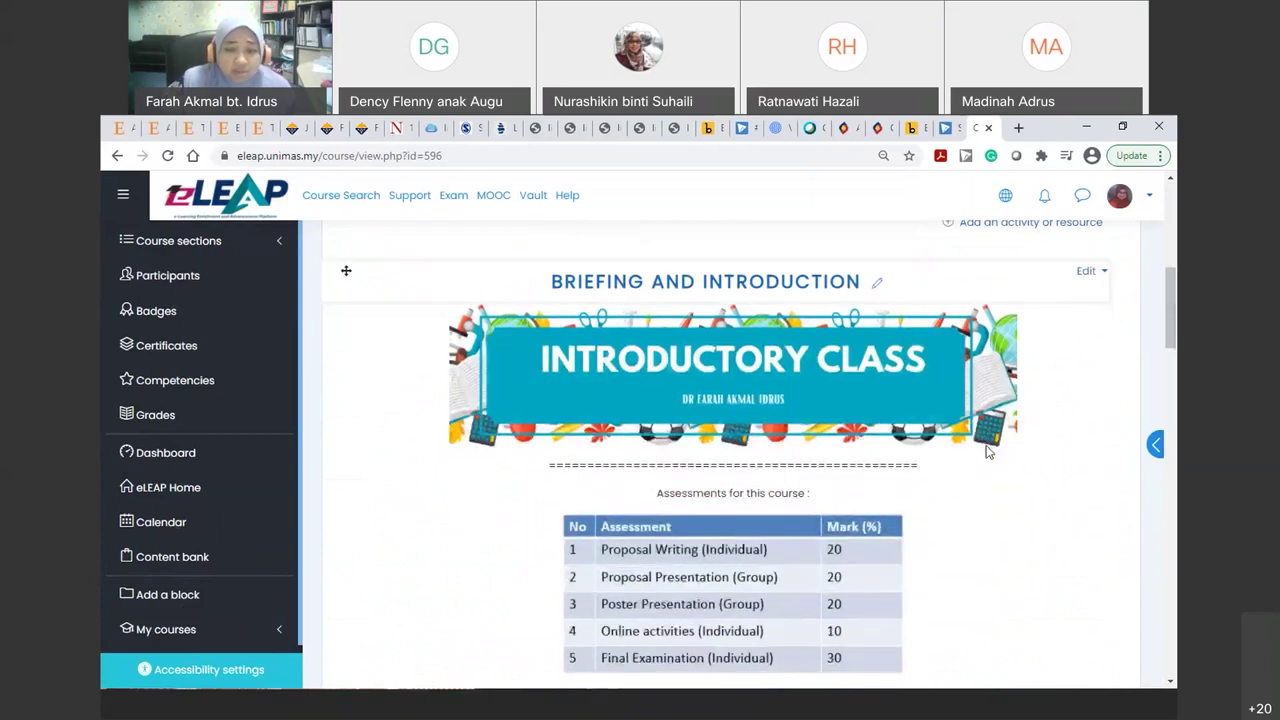
pyautogui.moveTo(1166, 282); pyautogui.dragTo(1175, 432)
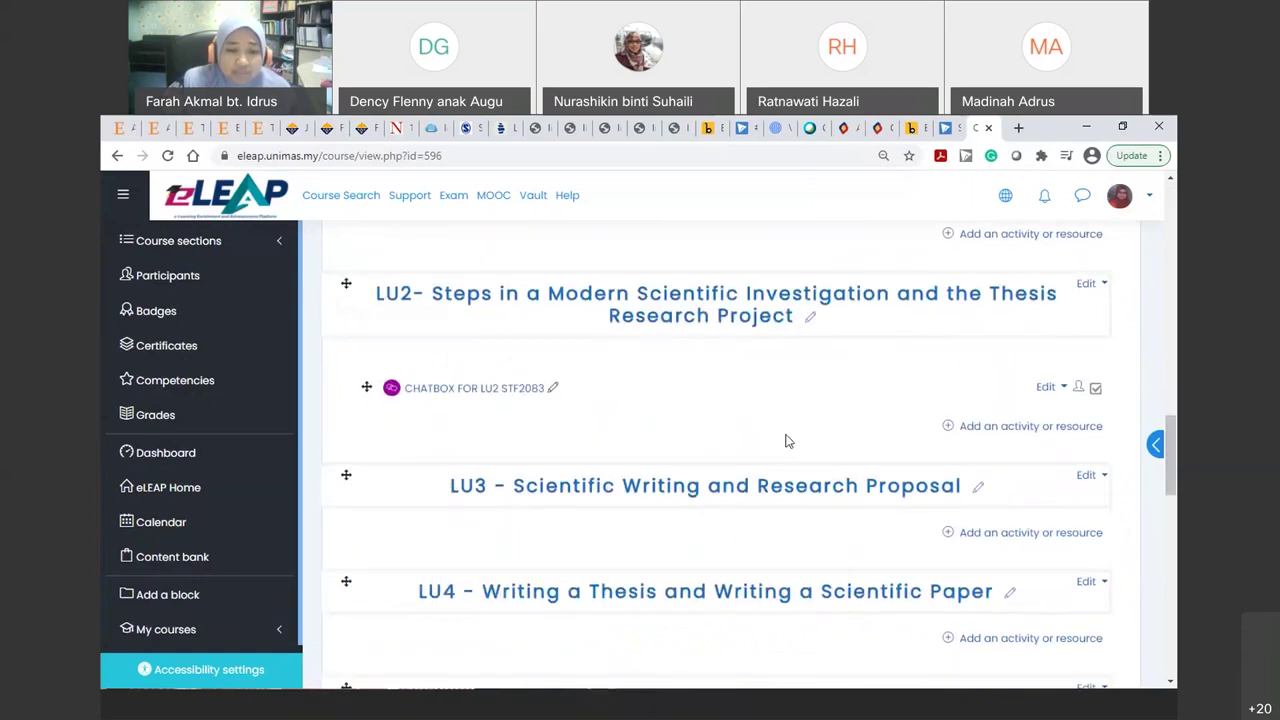
pyautogui.scroll(1, 710, 508)
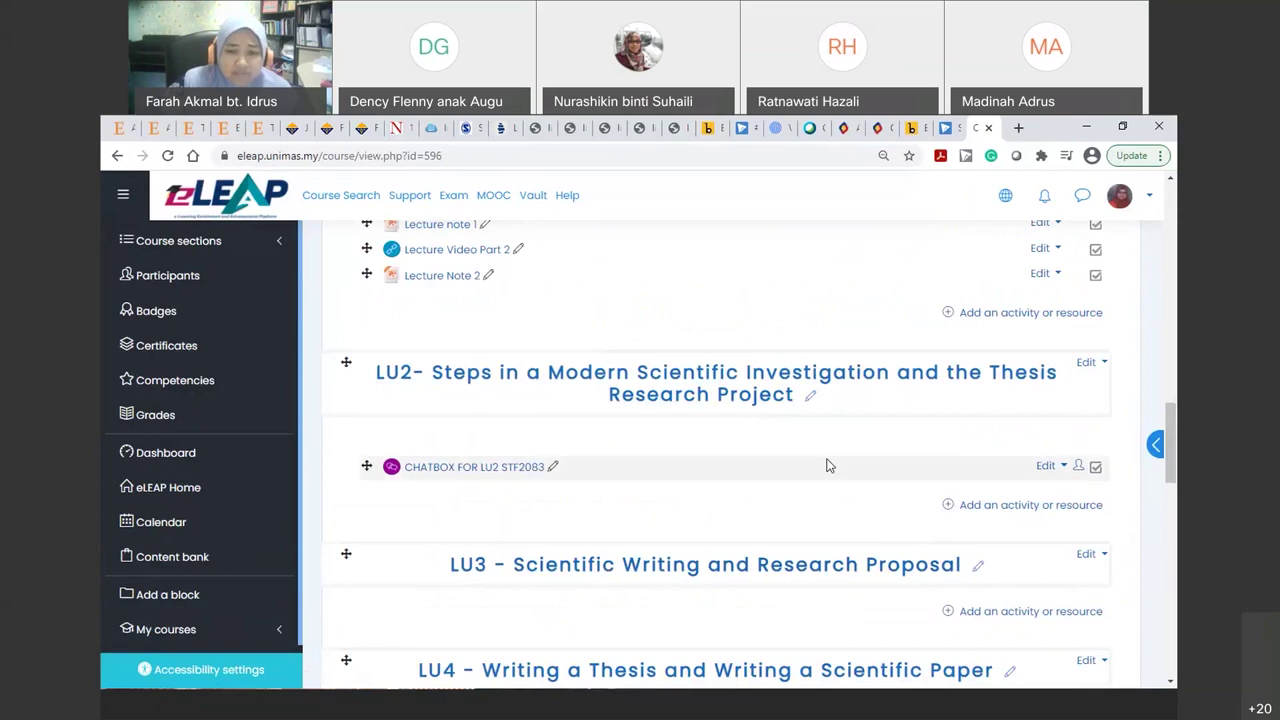
pyautogui.scroll(-1, 810, 460)
pyautogui.scroll(-1, 788, 454)
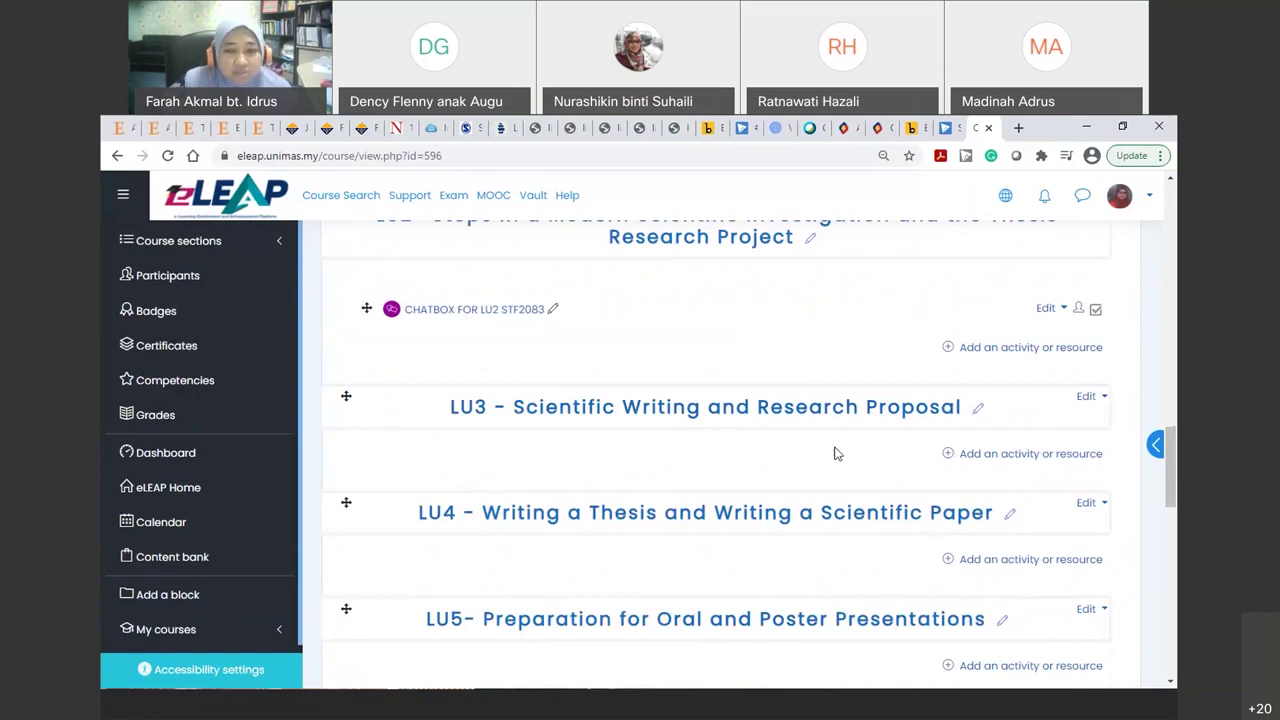
pyautogui.click(1084, 400)
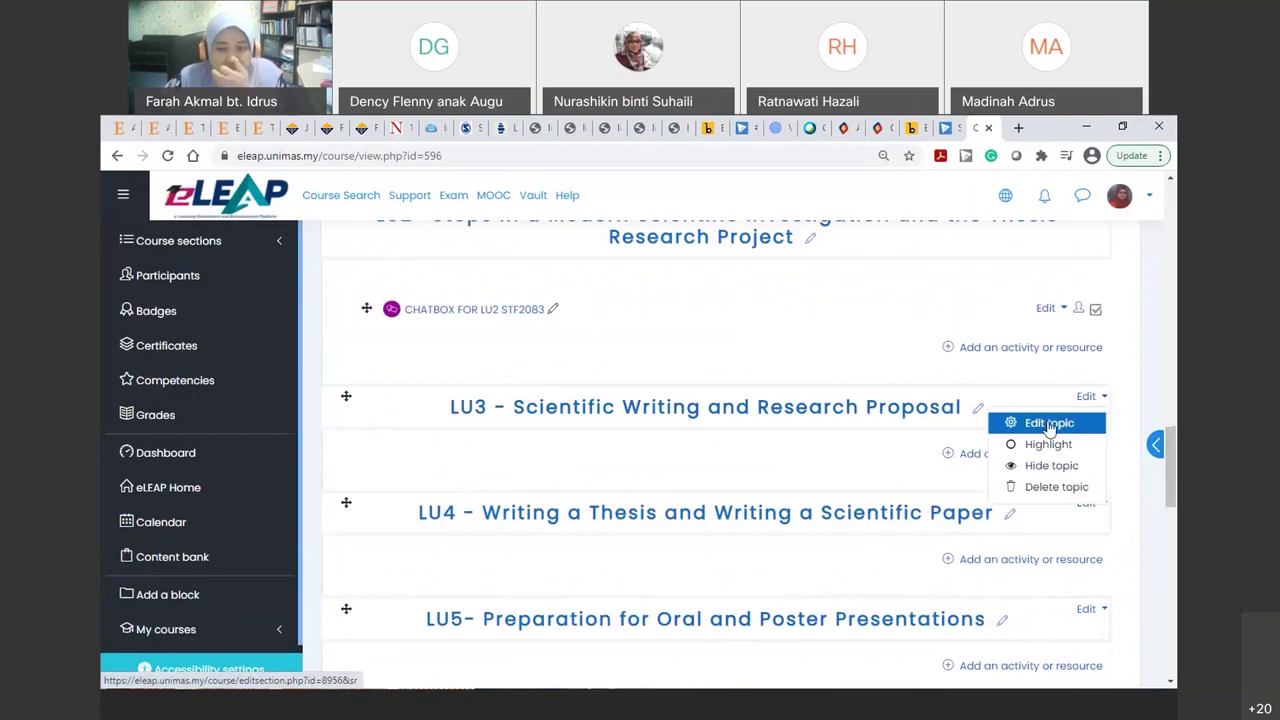
# Step: Choose Edit topic for LU3 and look over its section settings form and empty Summary
pyautogui.click(1049, 423)
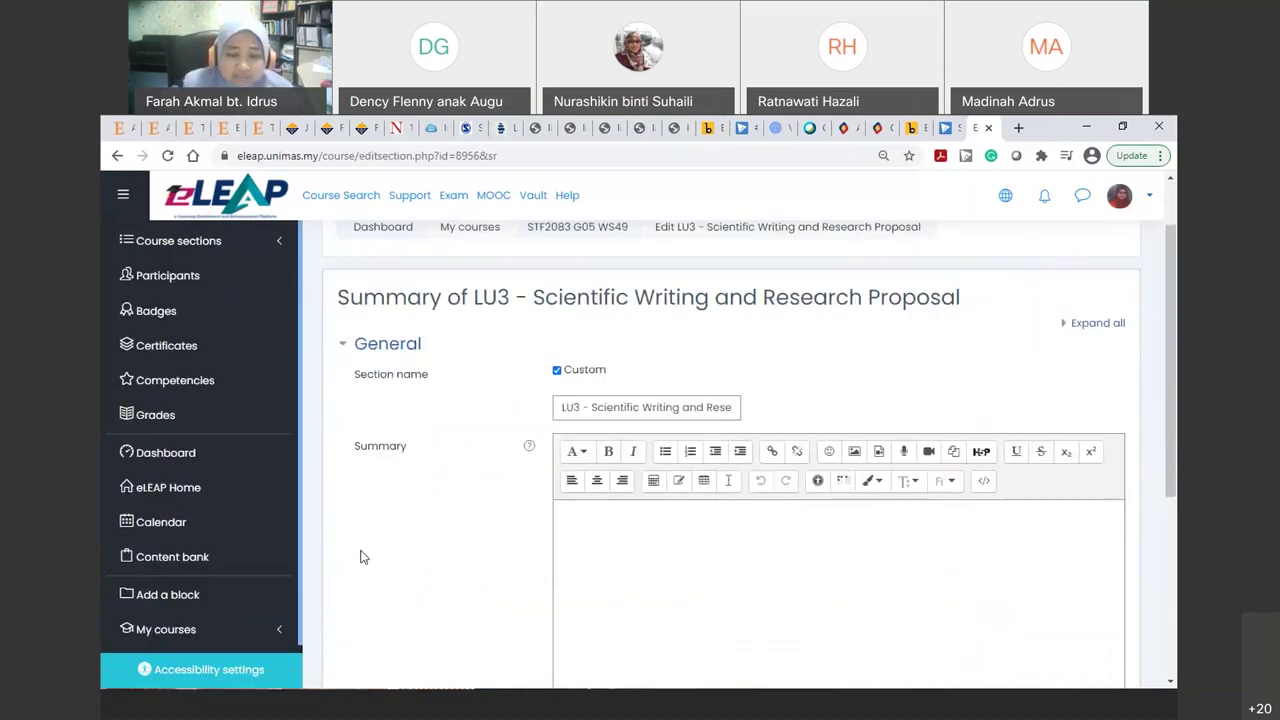
pyautogui.scroll(-1, 360, 545)
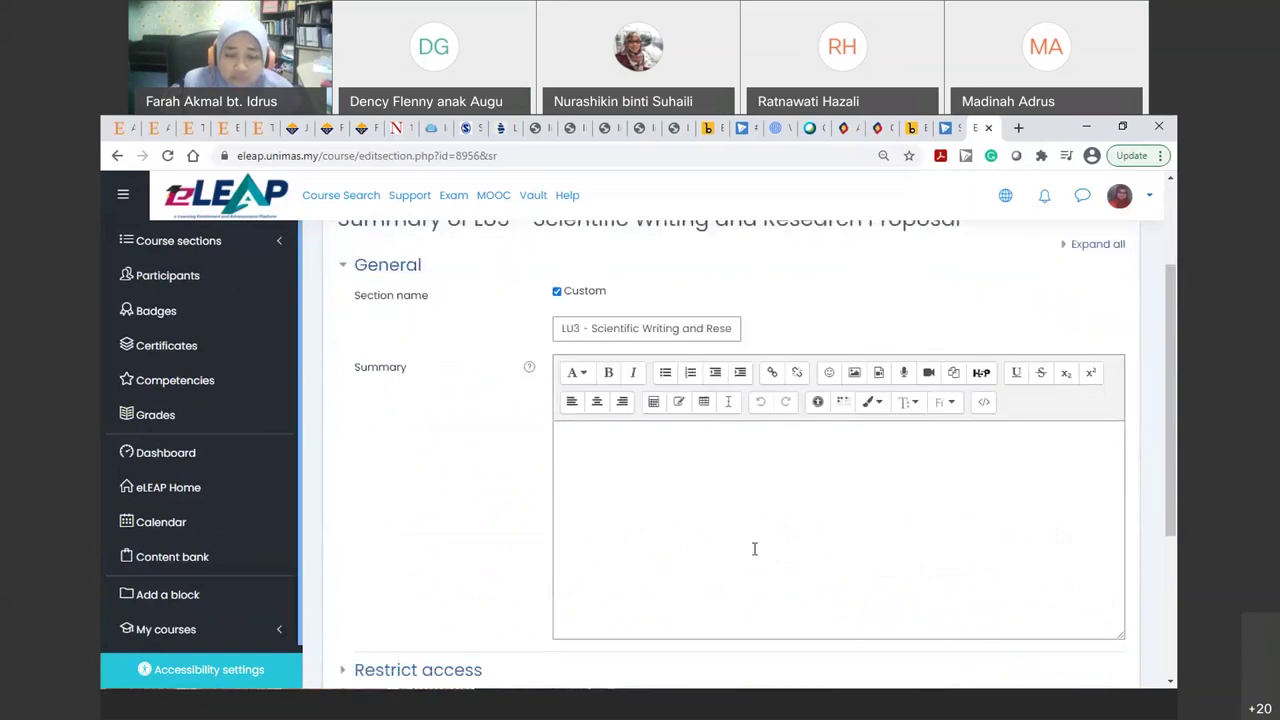
pyautogui.scroll(-2, 760, 471)
pyautogui.scroll(2, 760, 471)
pyautogui.scroll(1, 769, 346)
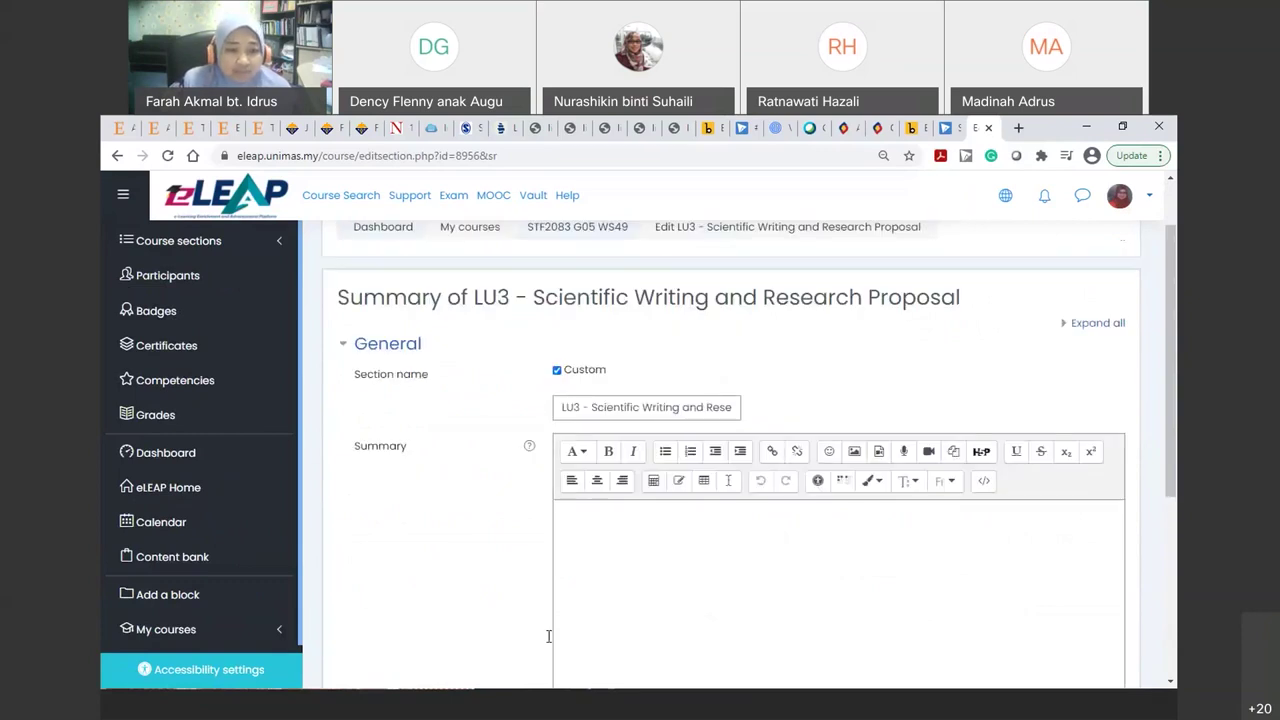
pyautogui.scroll(-1, 780, 563)
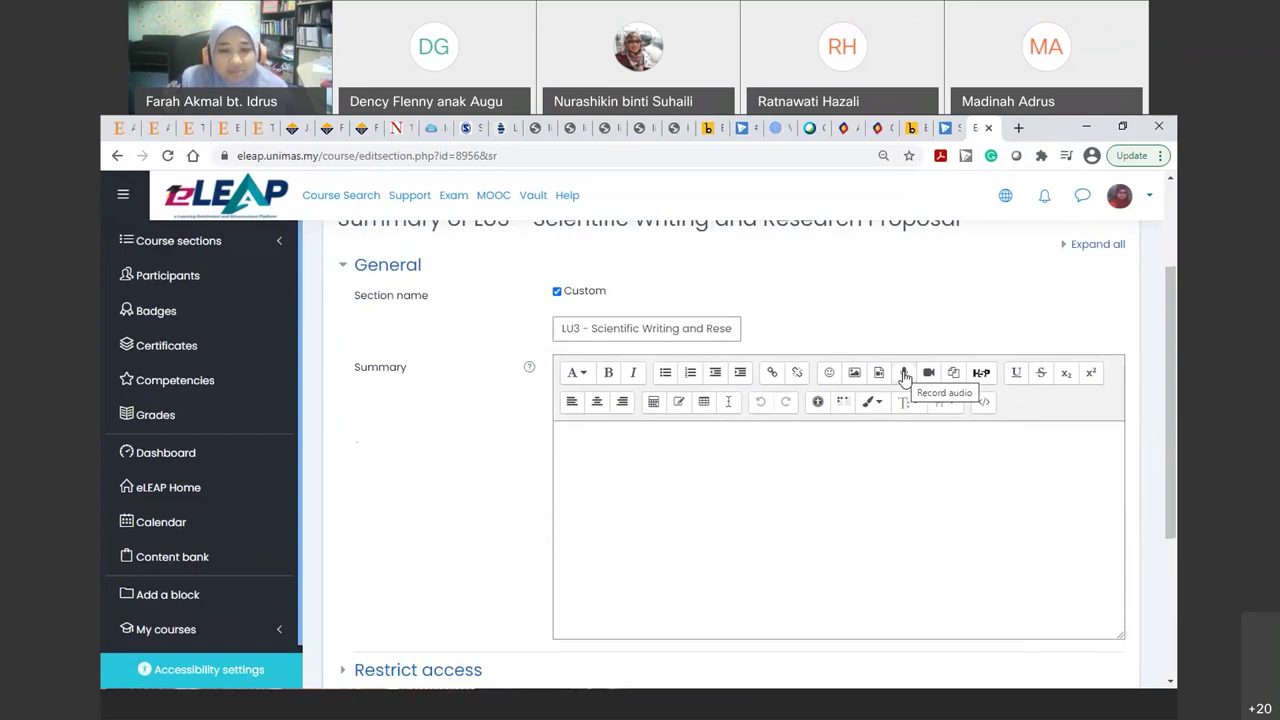
# Step: Record a 9-second voice clip and attach it to the LU3 summary
pyautogui.click(904, 374)
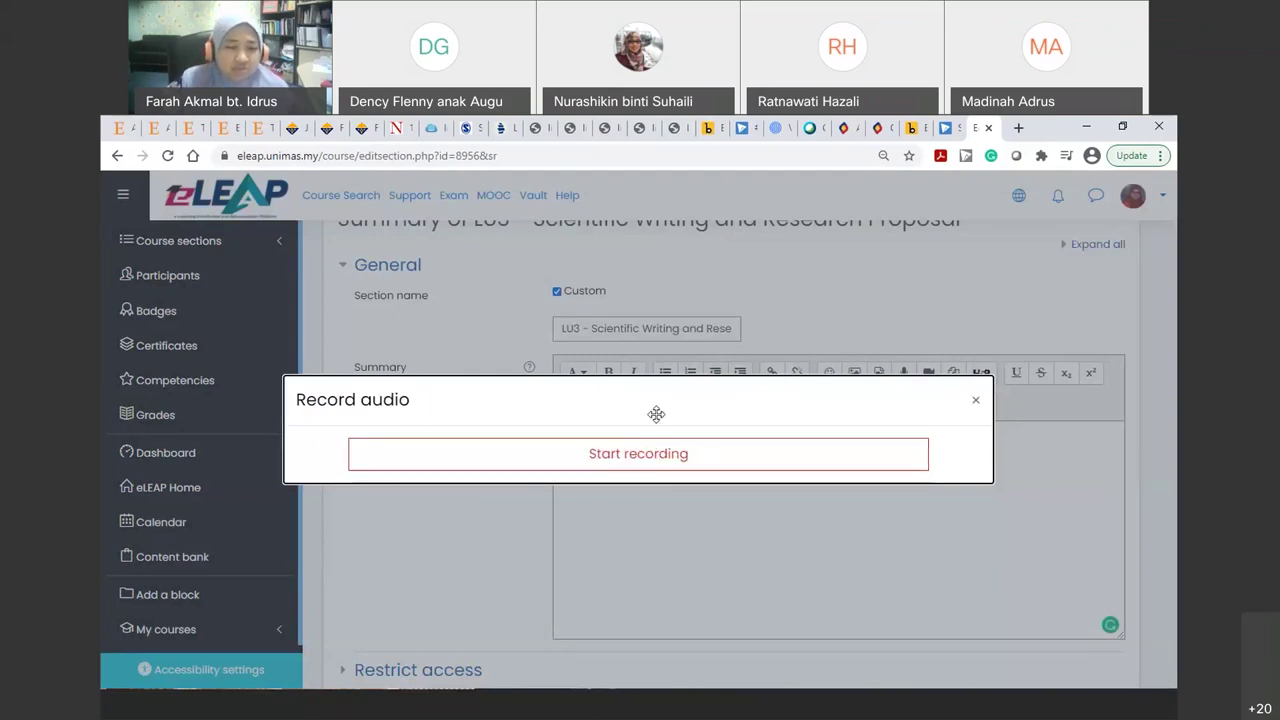
pyautogui.click(631, 462)
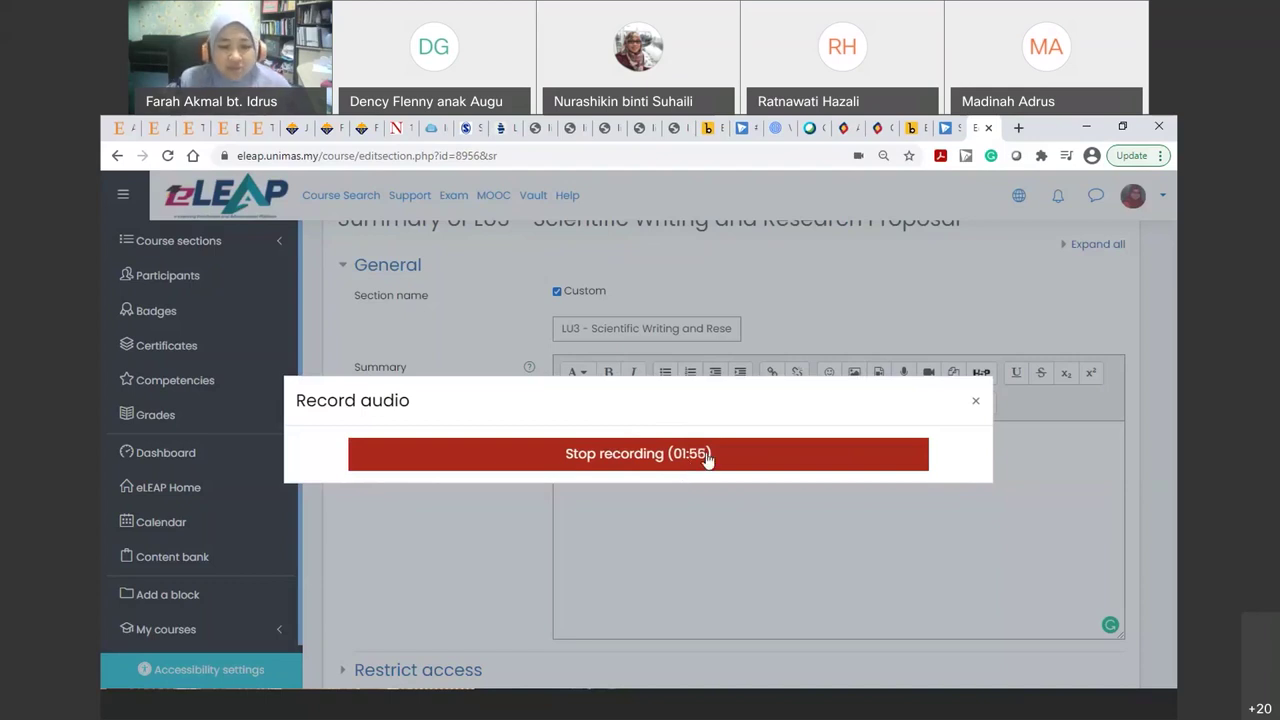
pyautogui.click(637, 460)
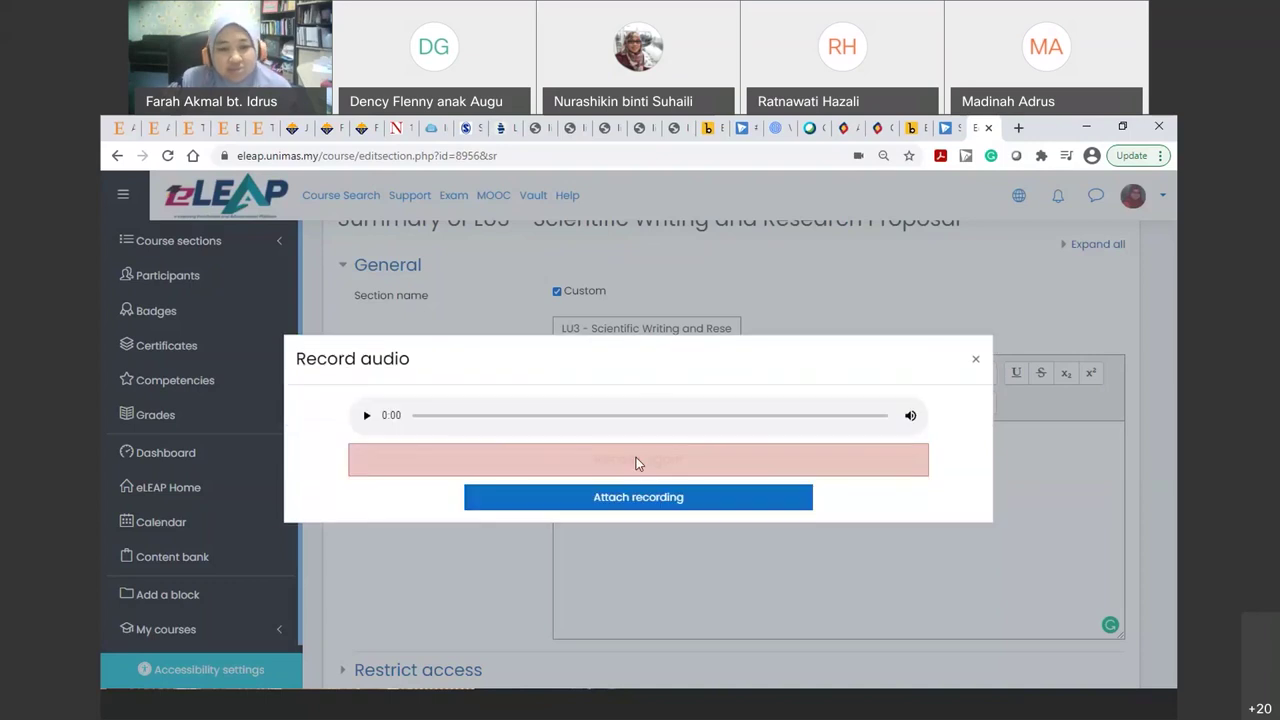
pyautogui.click(665, 502)
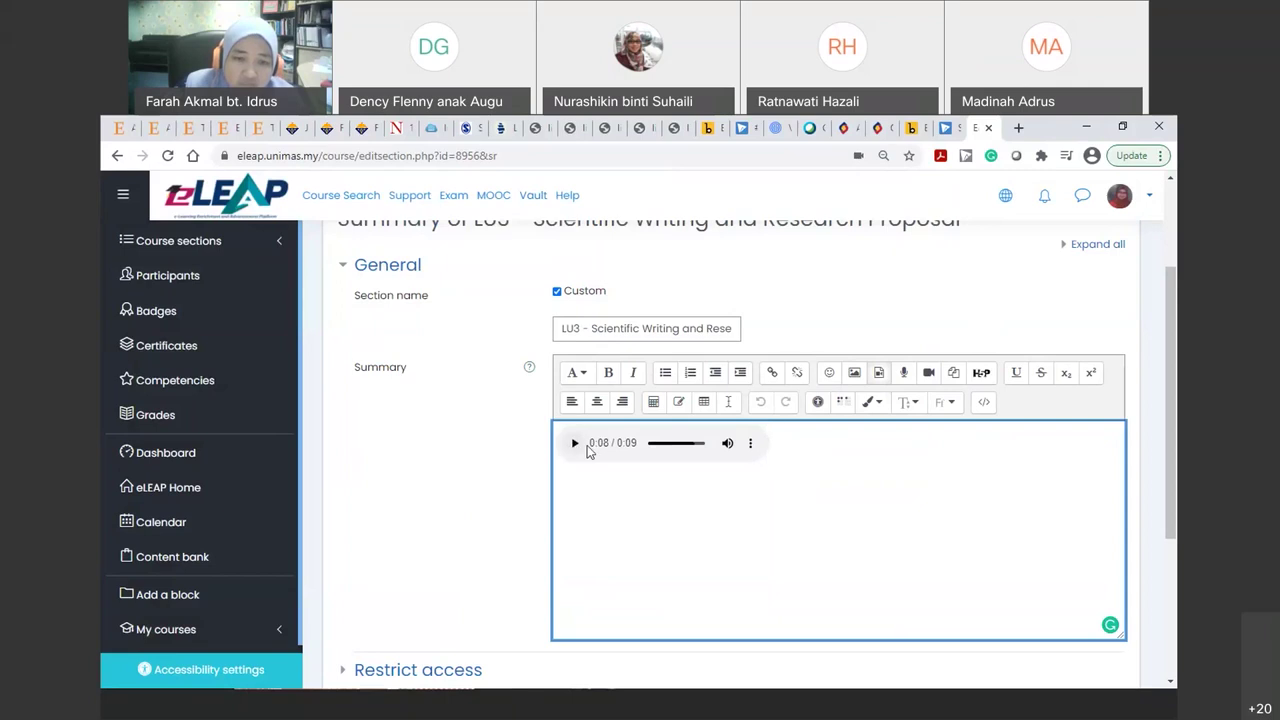
pyautogui.click(573, 446)
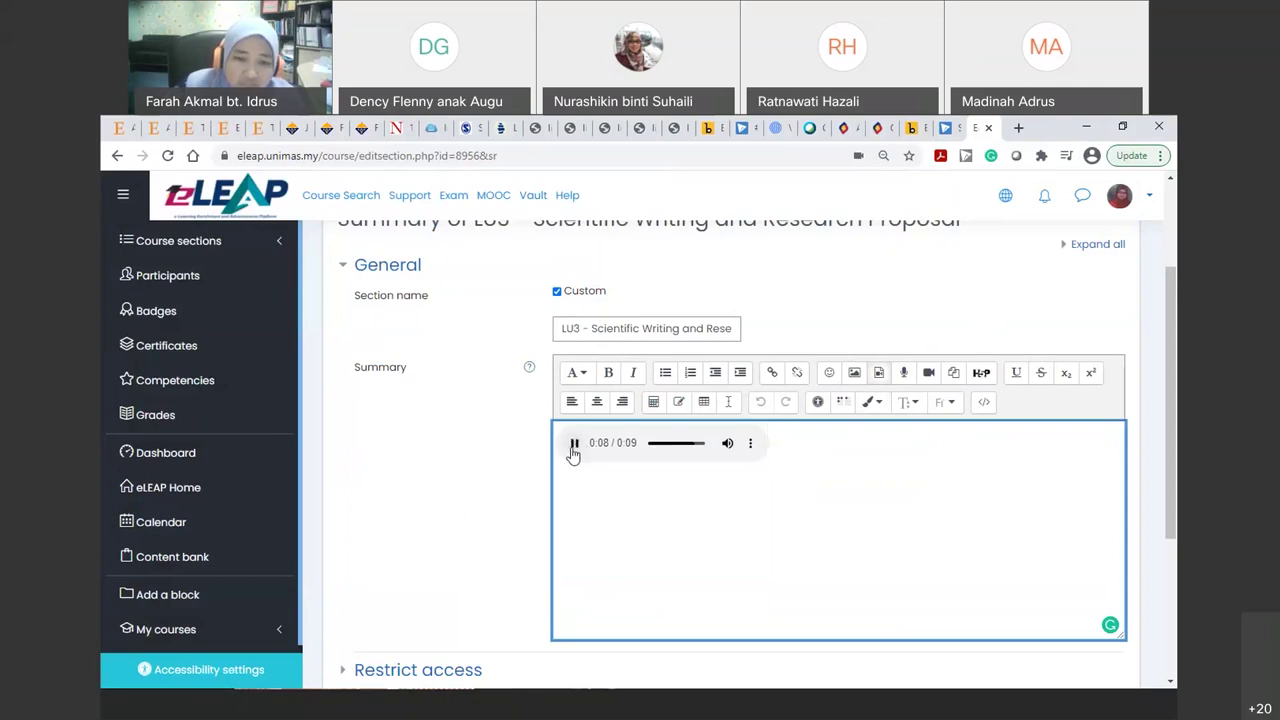
pyautogui.click(574, 444)
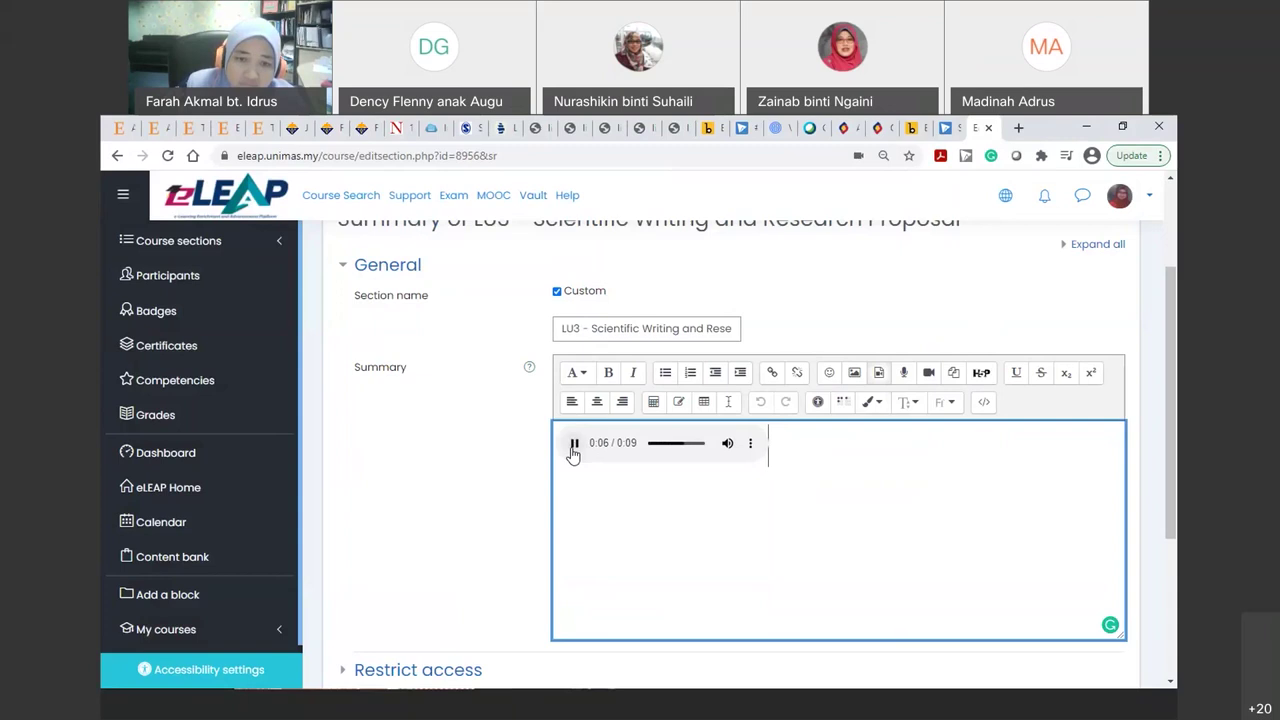
pyautogui.click(574, 444)
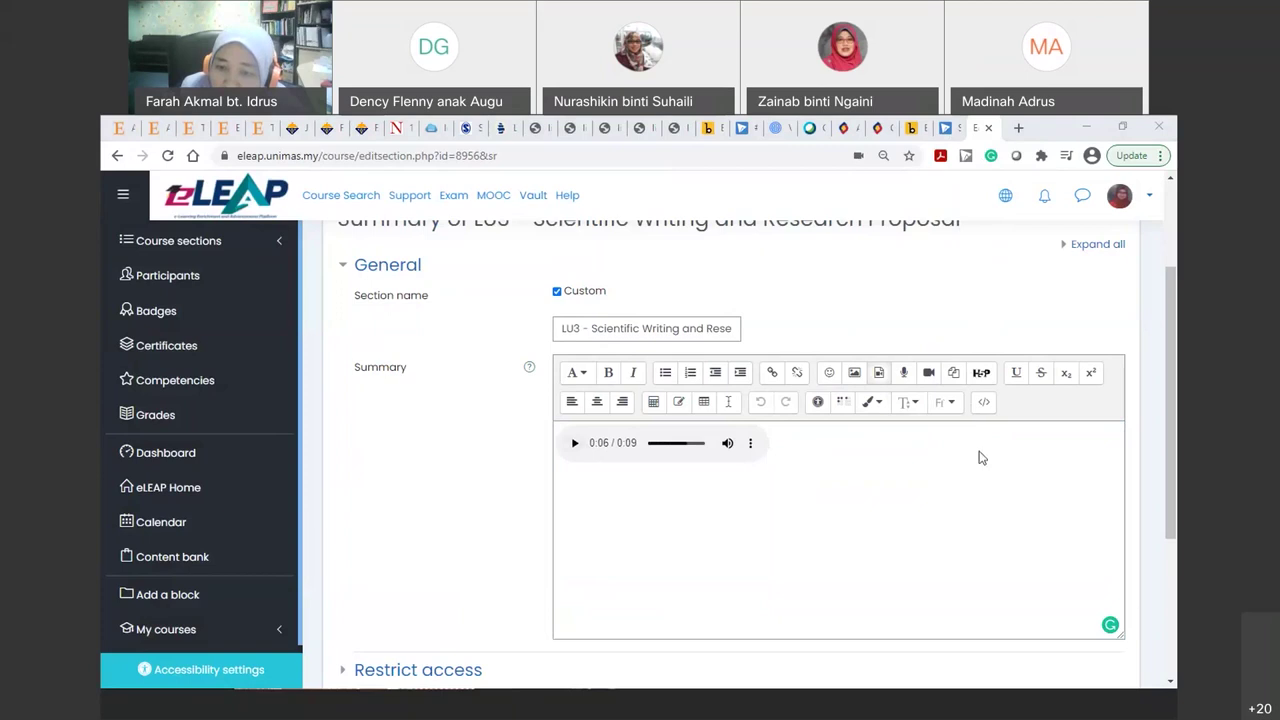
pyautogui.click(556, 452)
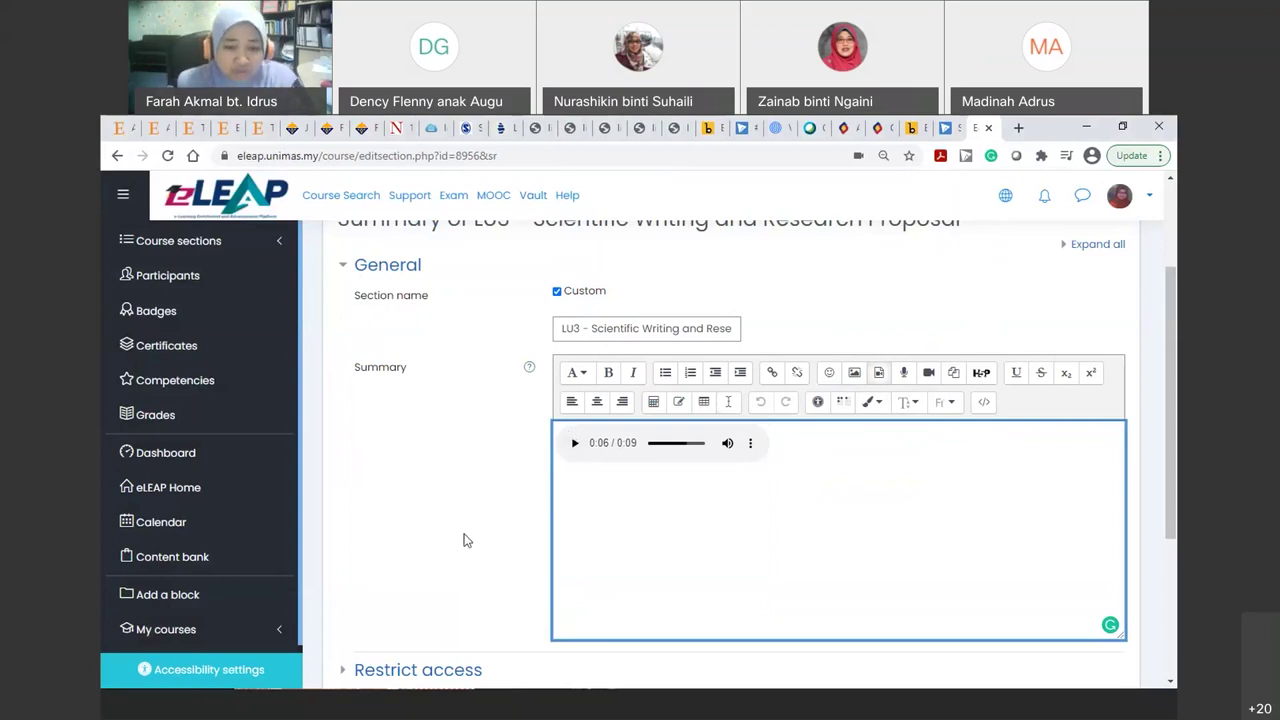
pyautogui.scroll(-1, 466, 537)
# Step: Save the LU3 summary with its audio, then reopen LU3's Edit topic and delete the clip
pyautogui.click(603, 627)
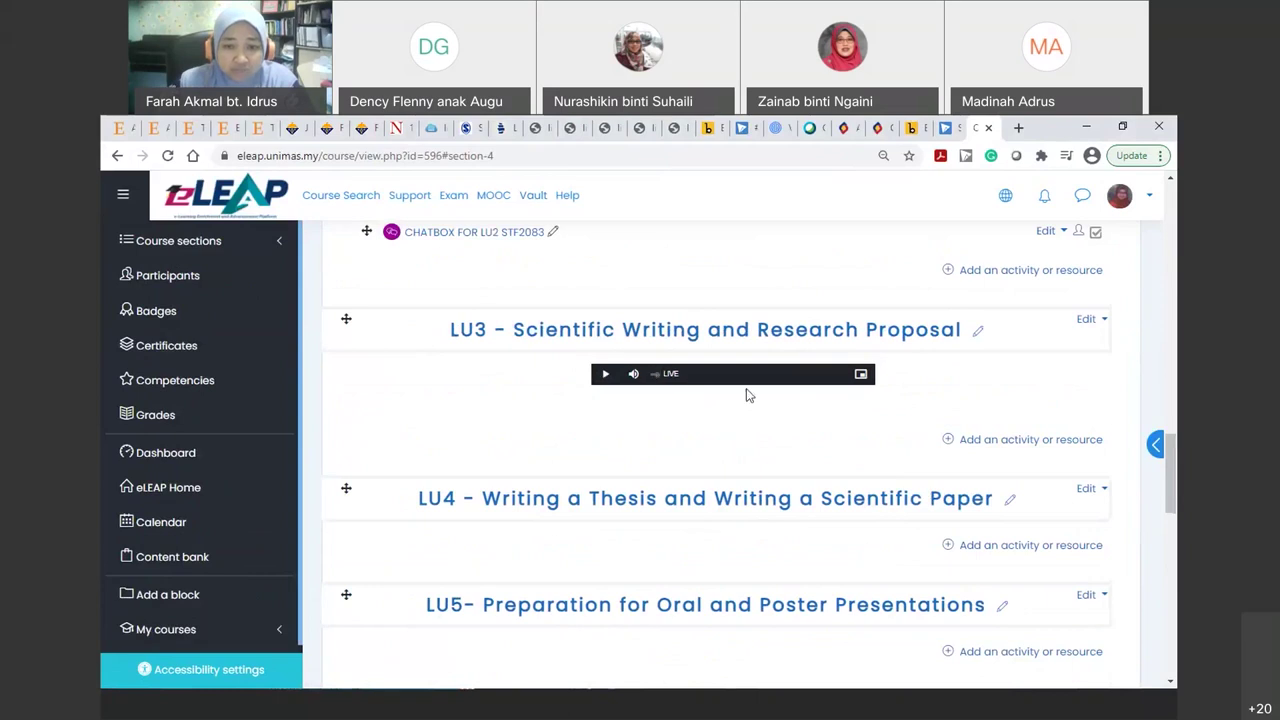
pyautogui.click(1088, 322)
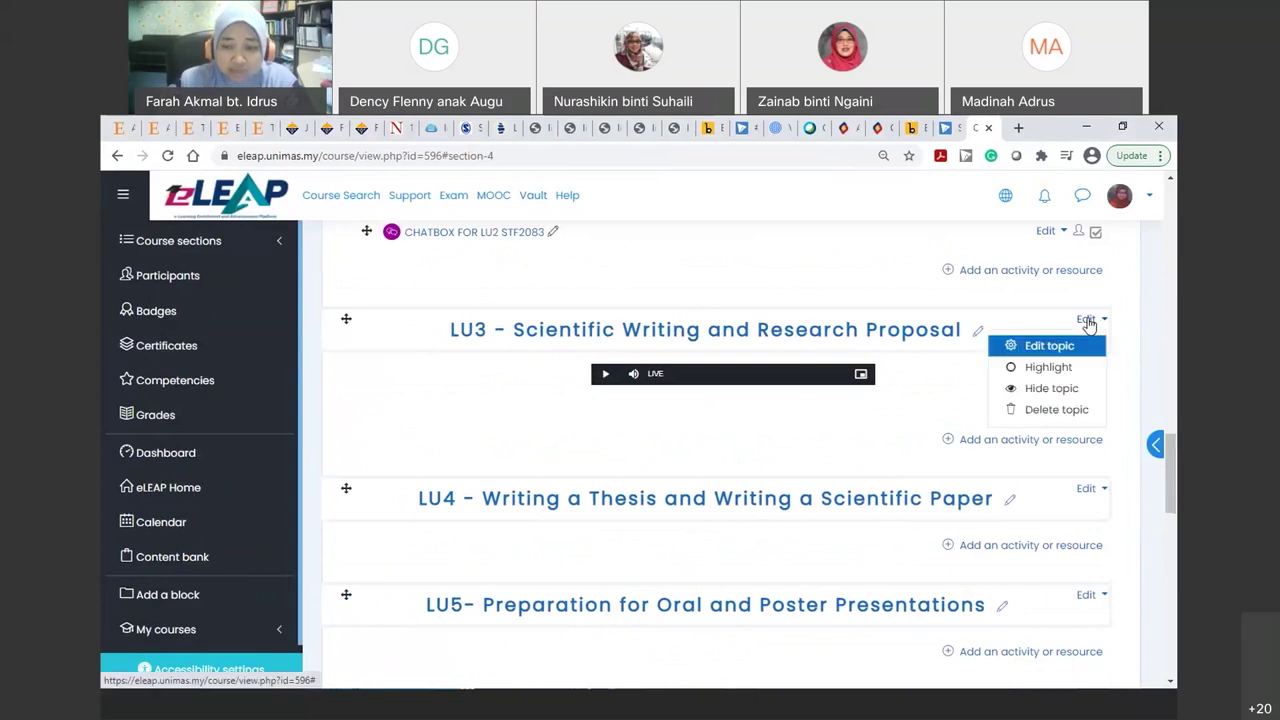
pyautogui.click(1048, 354)
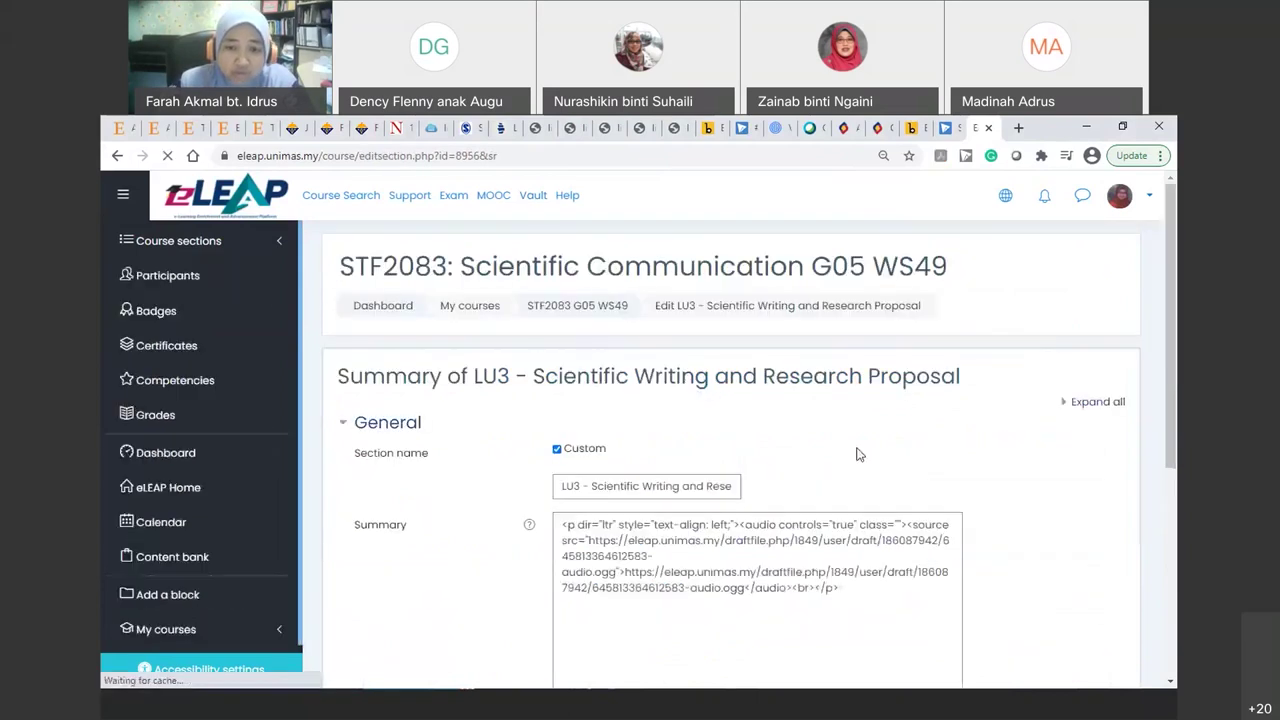
pyautogui.click(793, 539)
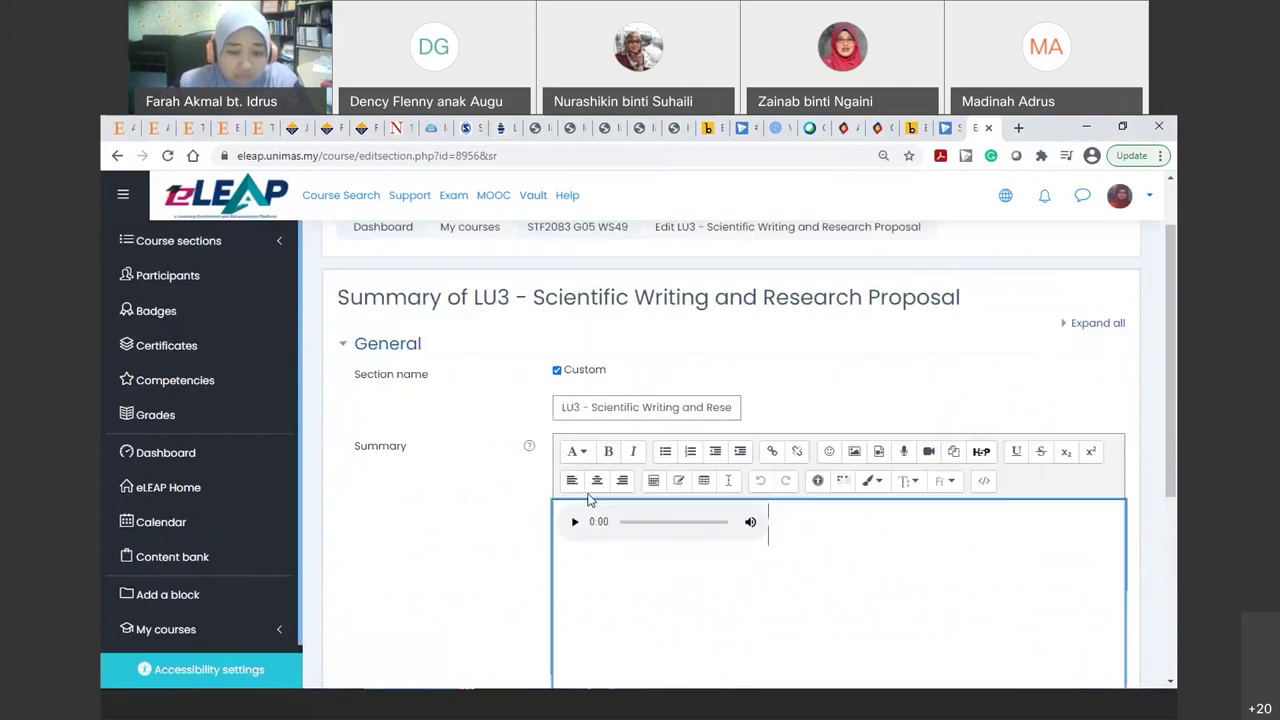
pyautogui.press('BackSpace')
# Step: Upload an image from the Pictures folder, switching from the logo edit video image to eleaplogo small
pyautogui.click(855, 453)
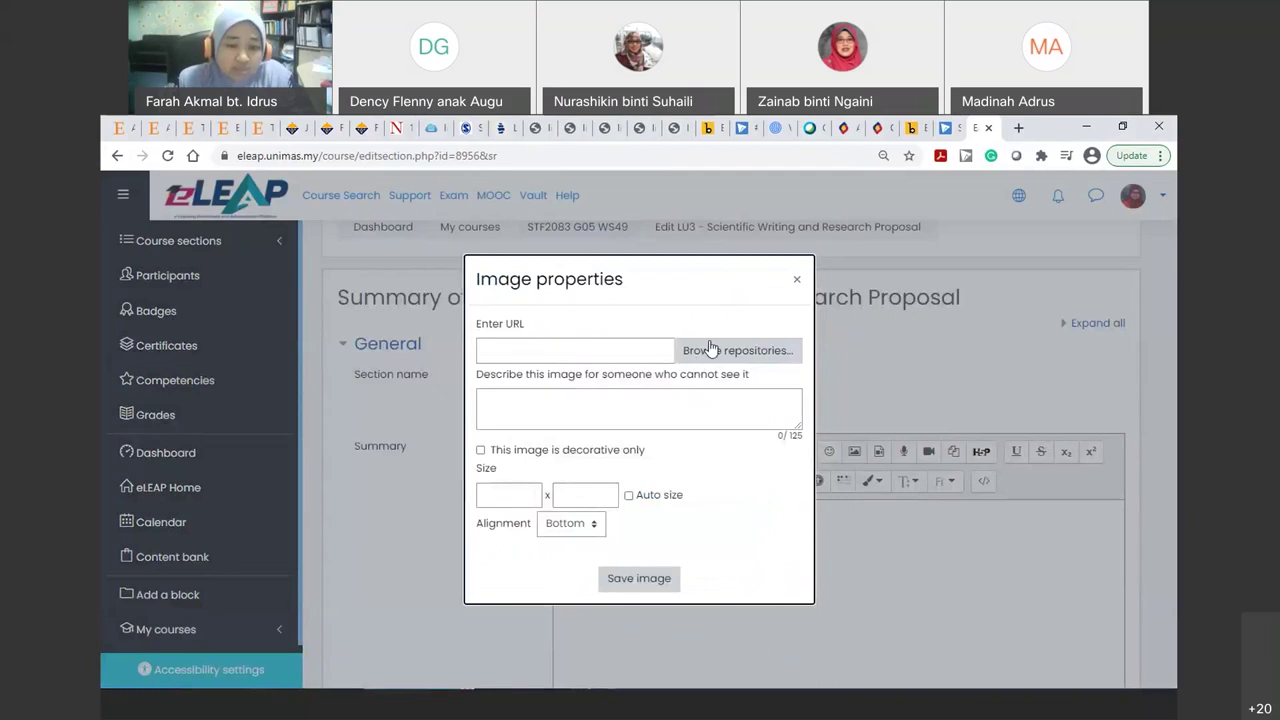
pyautogui.click(716, 352)
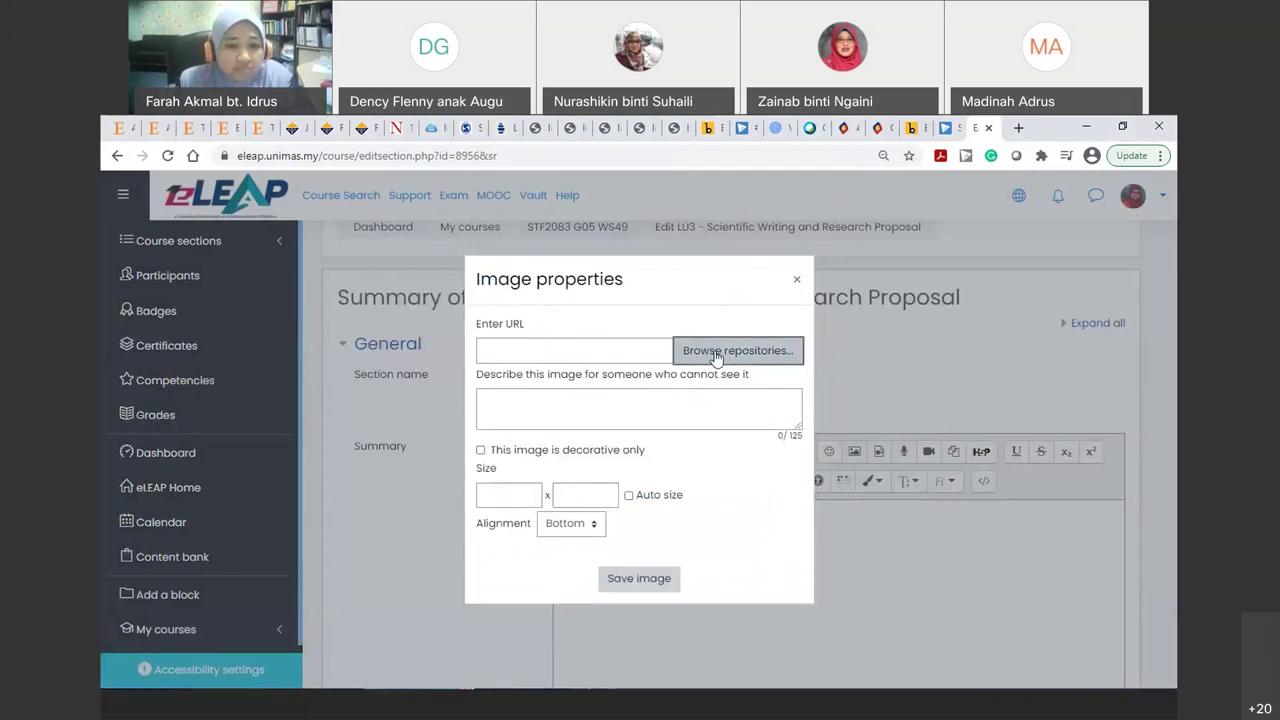
pyautogui.click(531, 379)
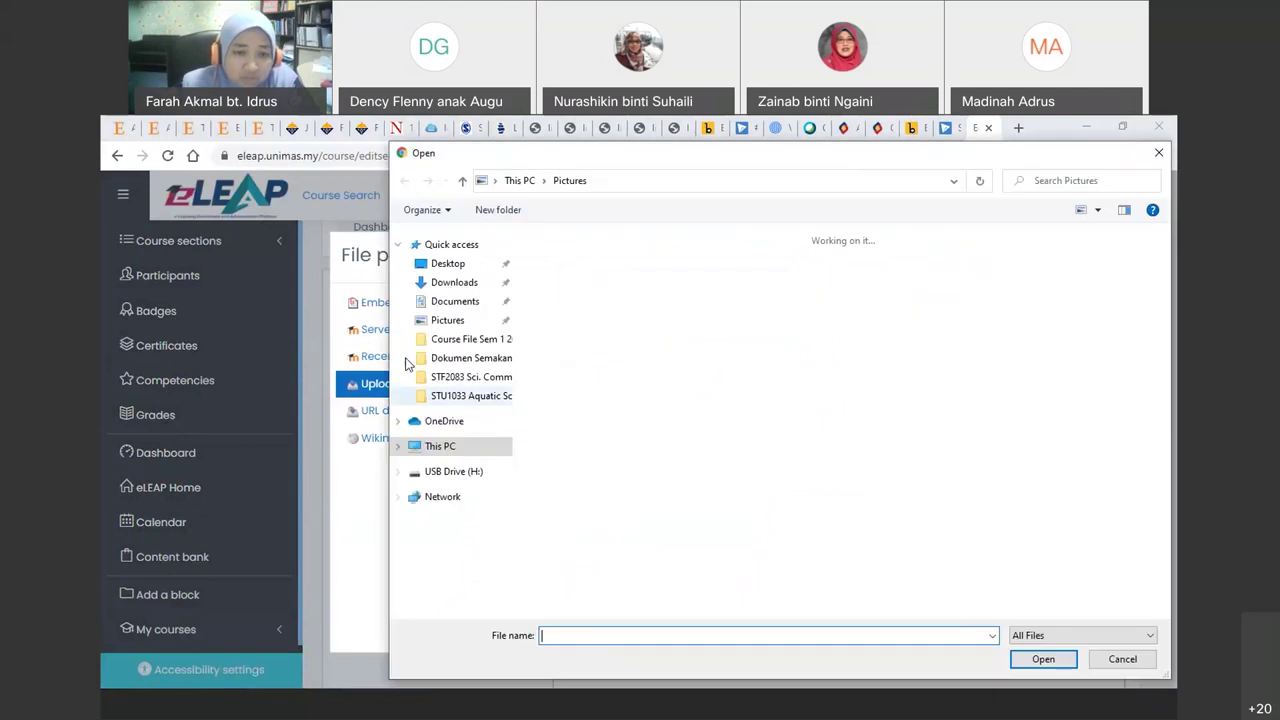
pyautogui.click(450, 321)
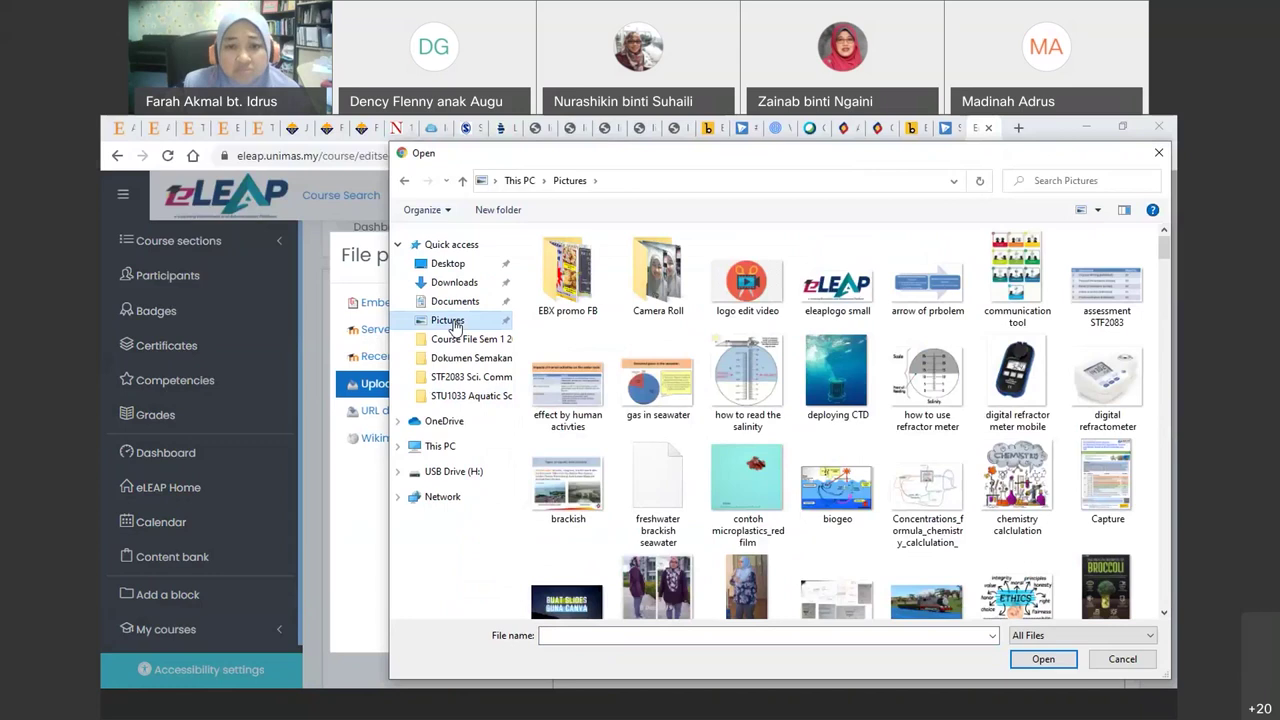
pyautogui.doubleClick(845, 285)
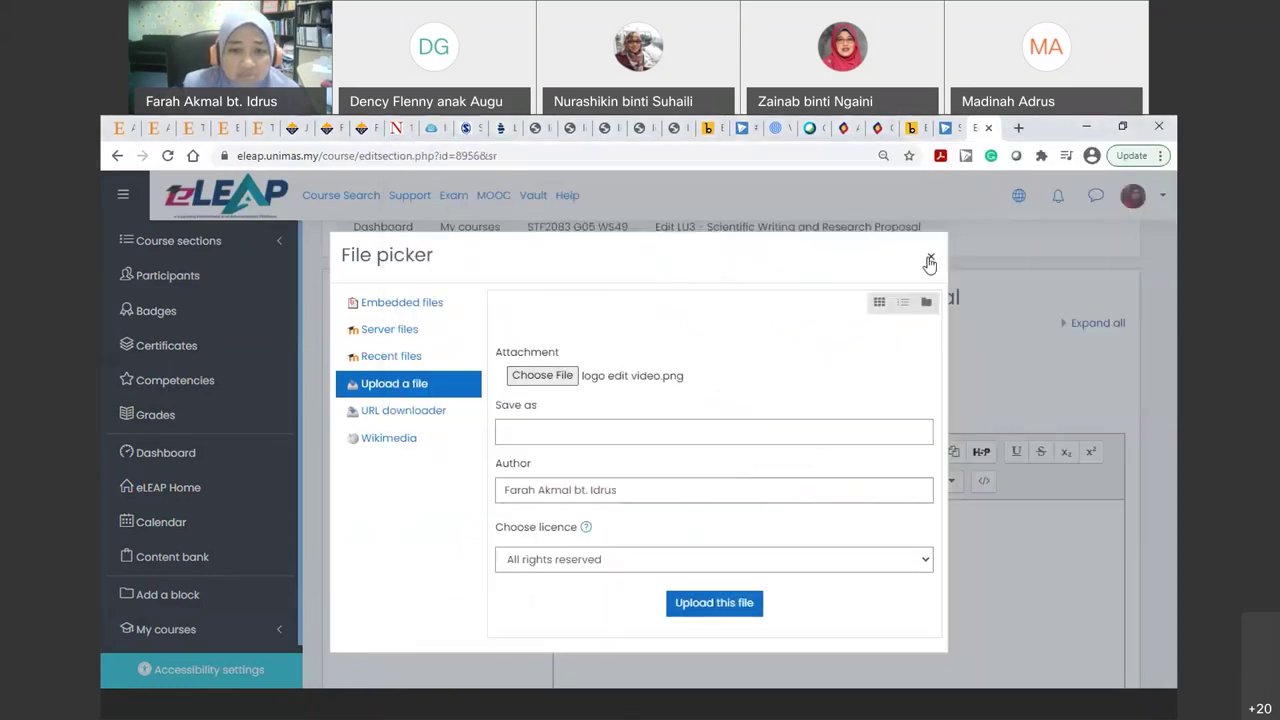
pyautogui.click(542, 375)
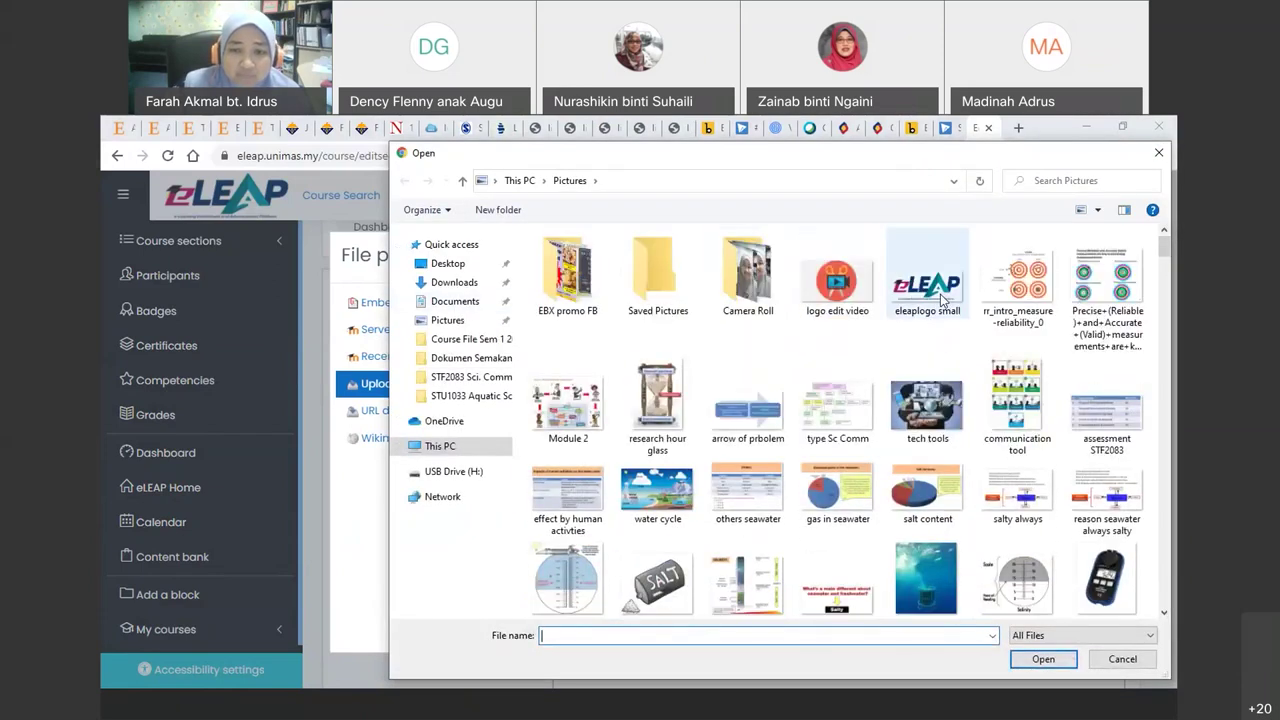
pyautogui.doubleClick(942, 300)
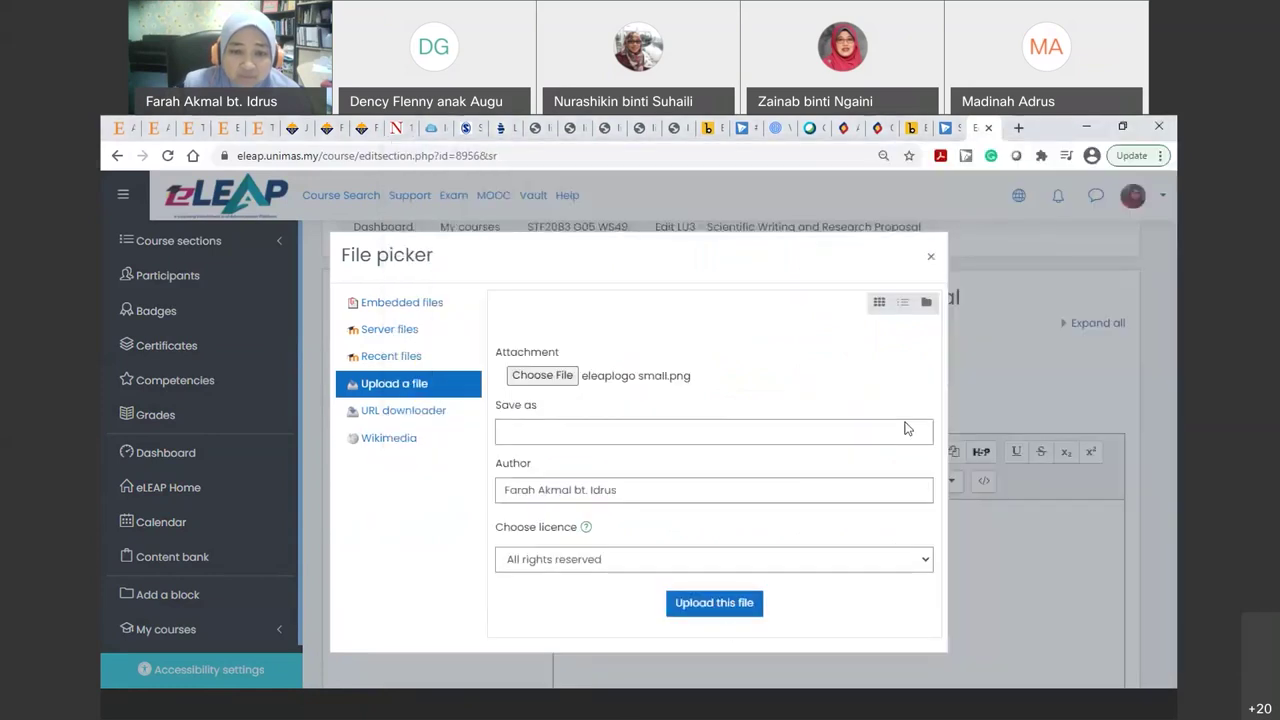
# Step: Finish uploading the logo, mark it decorative only, and insert it into the LU3 summary
pyautogui.click(558, 432)
pyautogui.write('a')
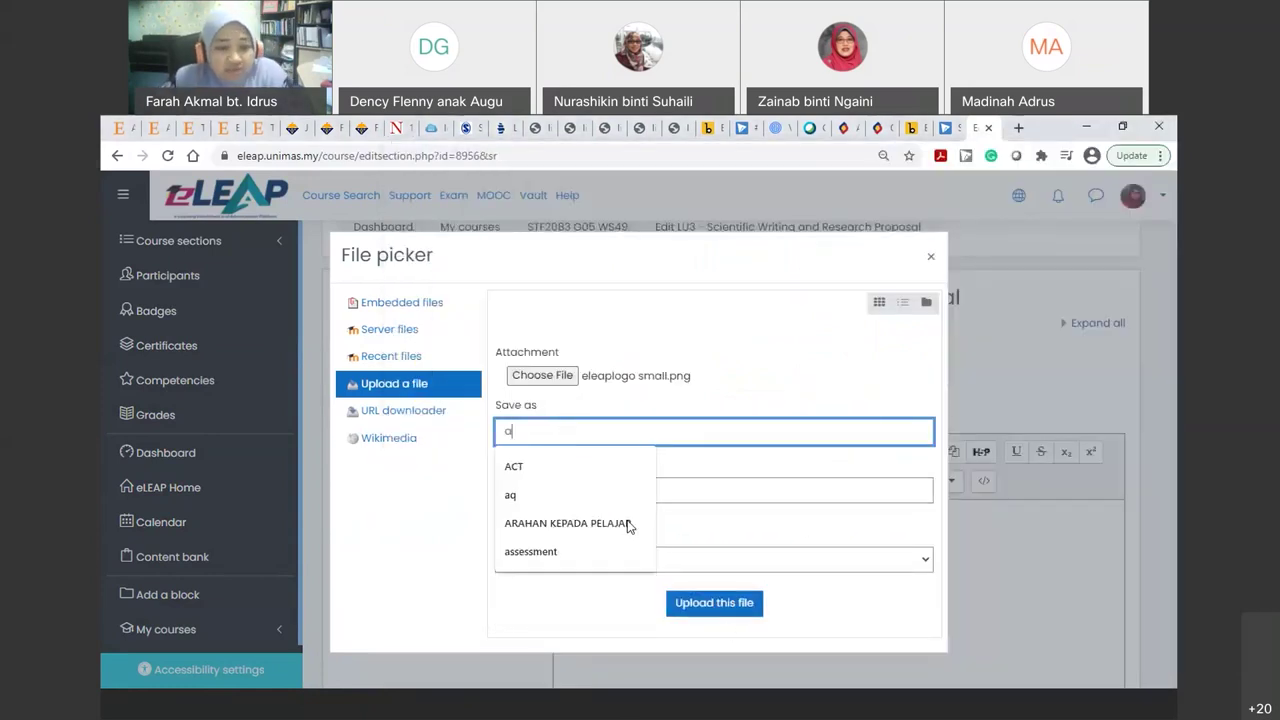
pyautogui.click(727, 604)
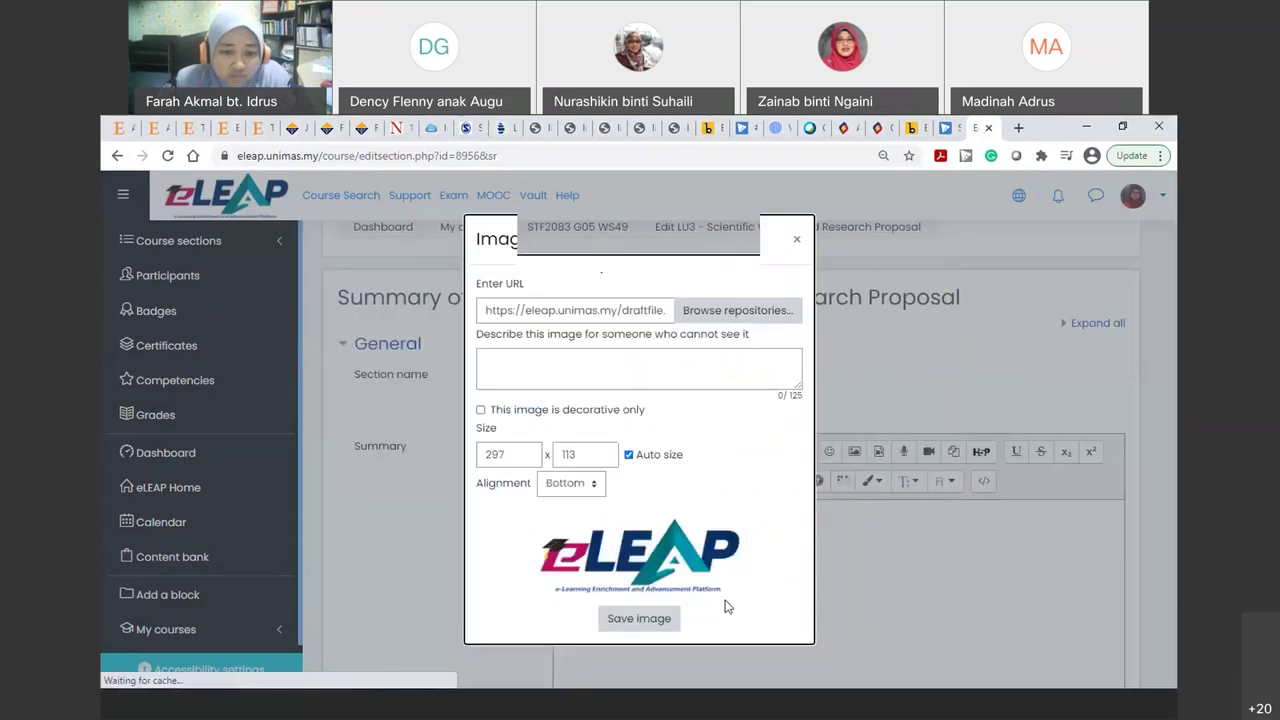
pyautogui.click(489, 411)
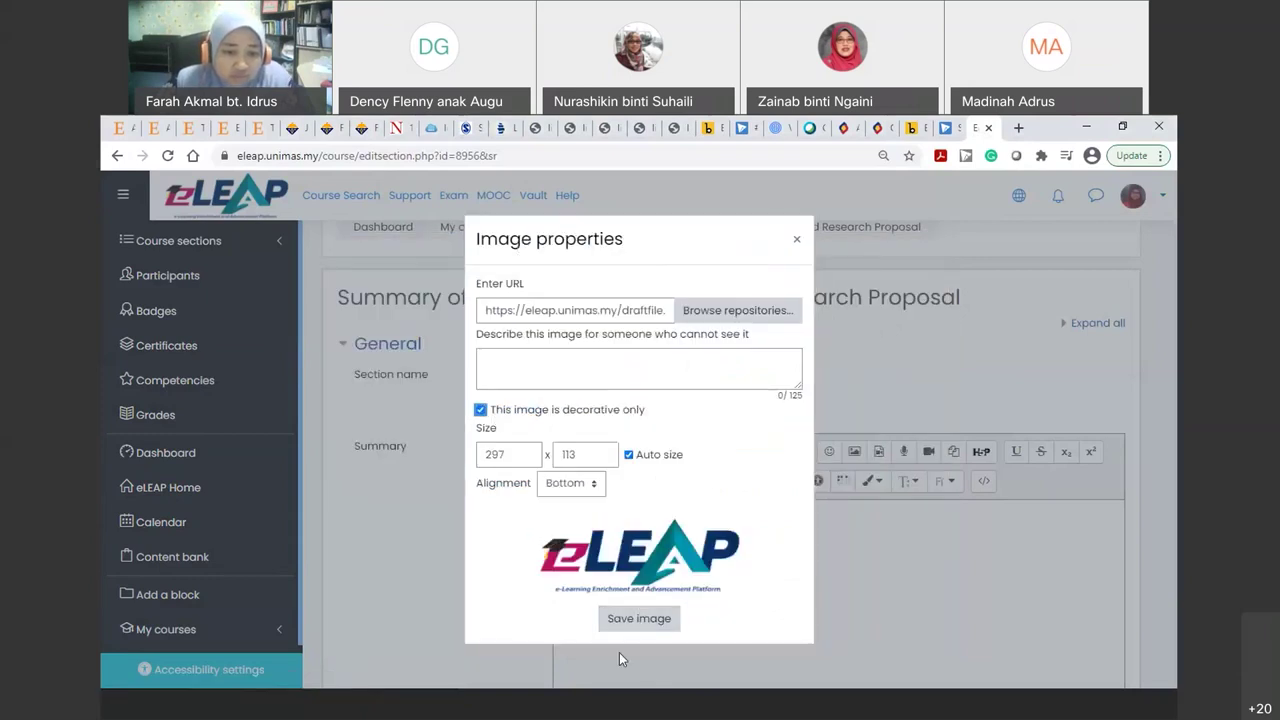
pyautogui.click(639, 618)
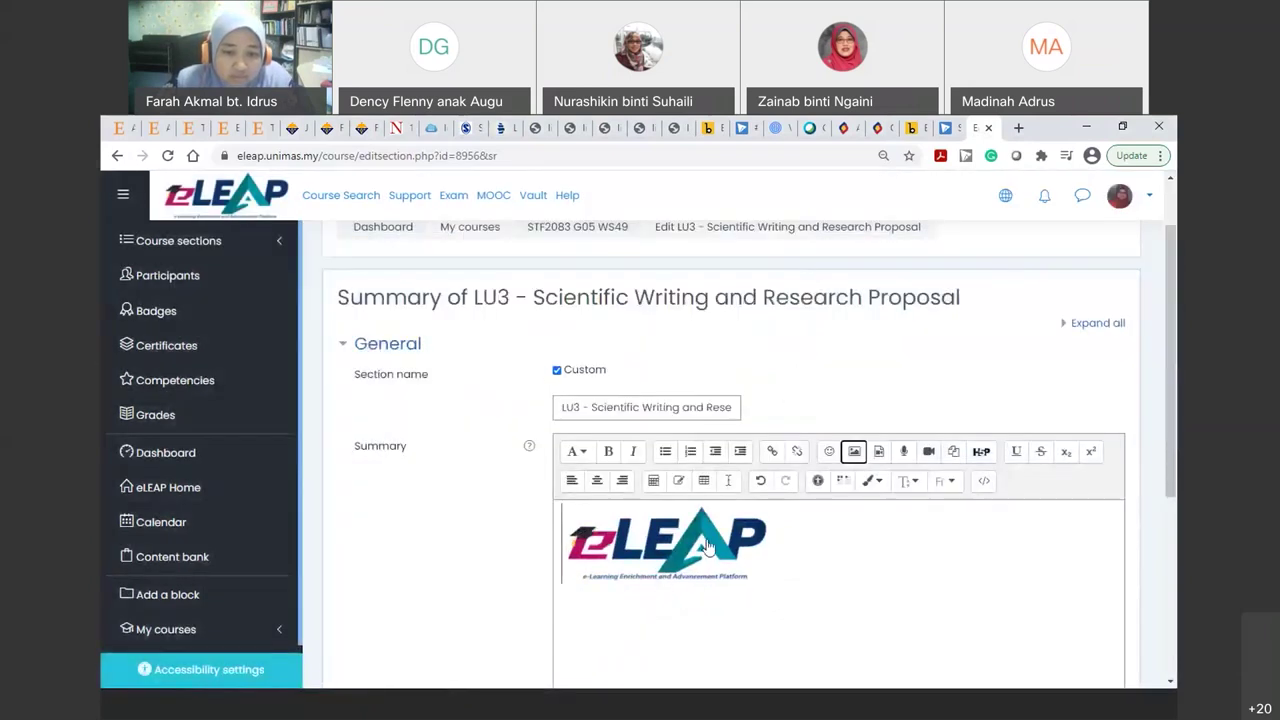
# Step: Centre-align the inserted eLEAP logo in the LU3 summary
pyautogui.moveTo(641, 618); pyautogui.dragTo(565, 510)
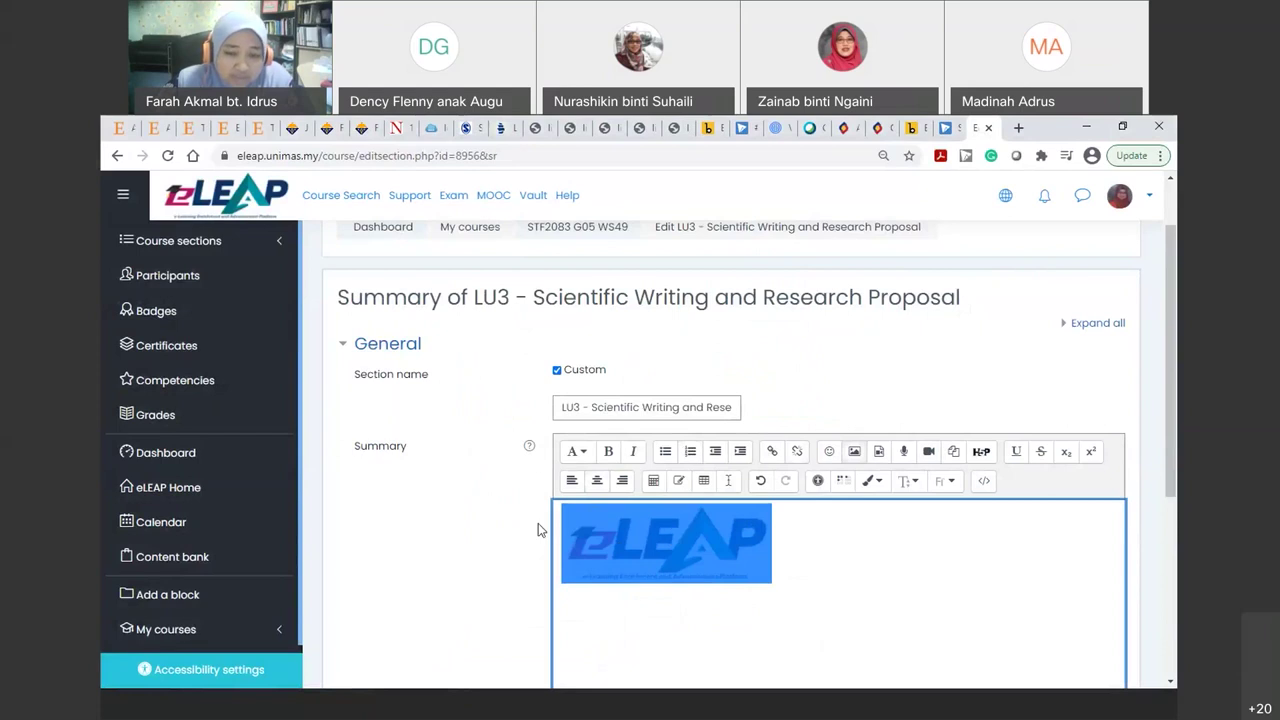
pyautogui.click(597, 481)
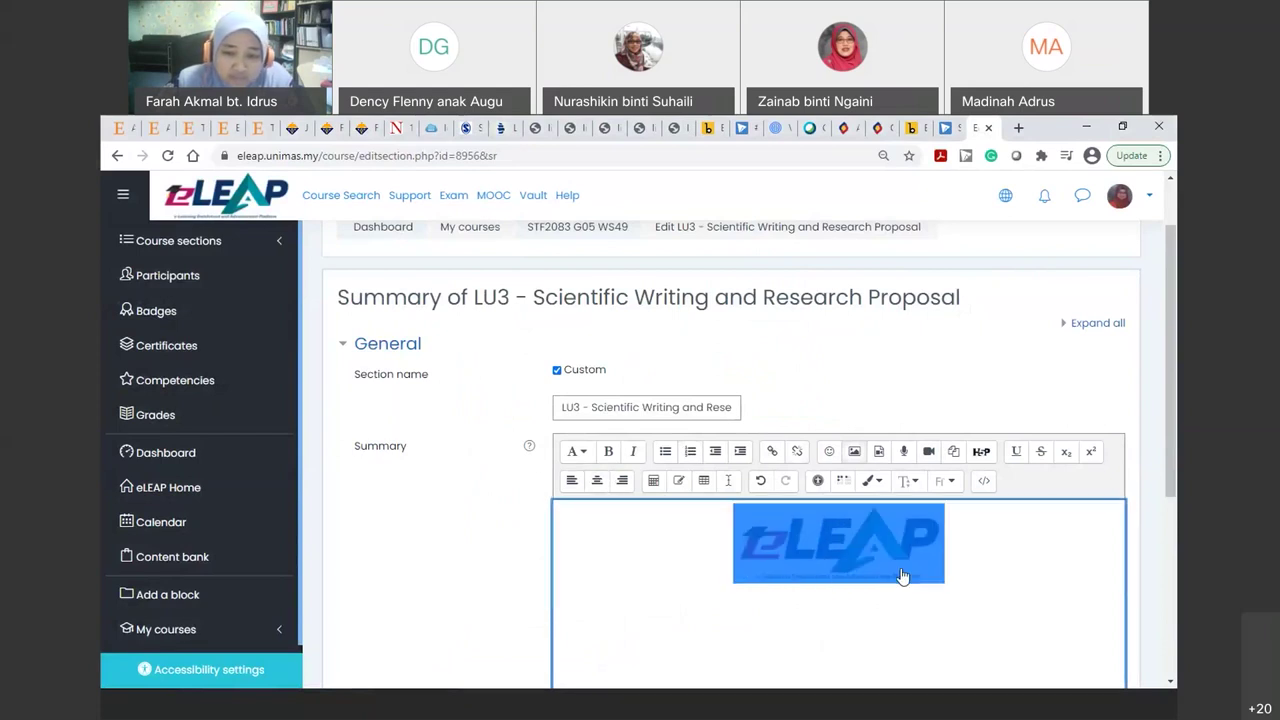
pyautogui.click(955, 545)
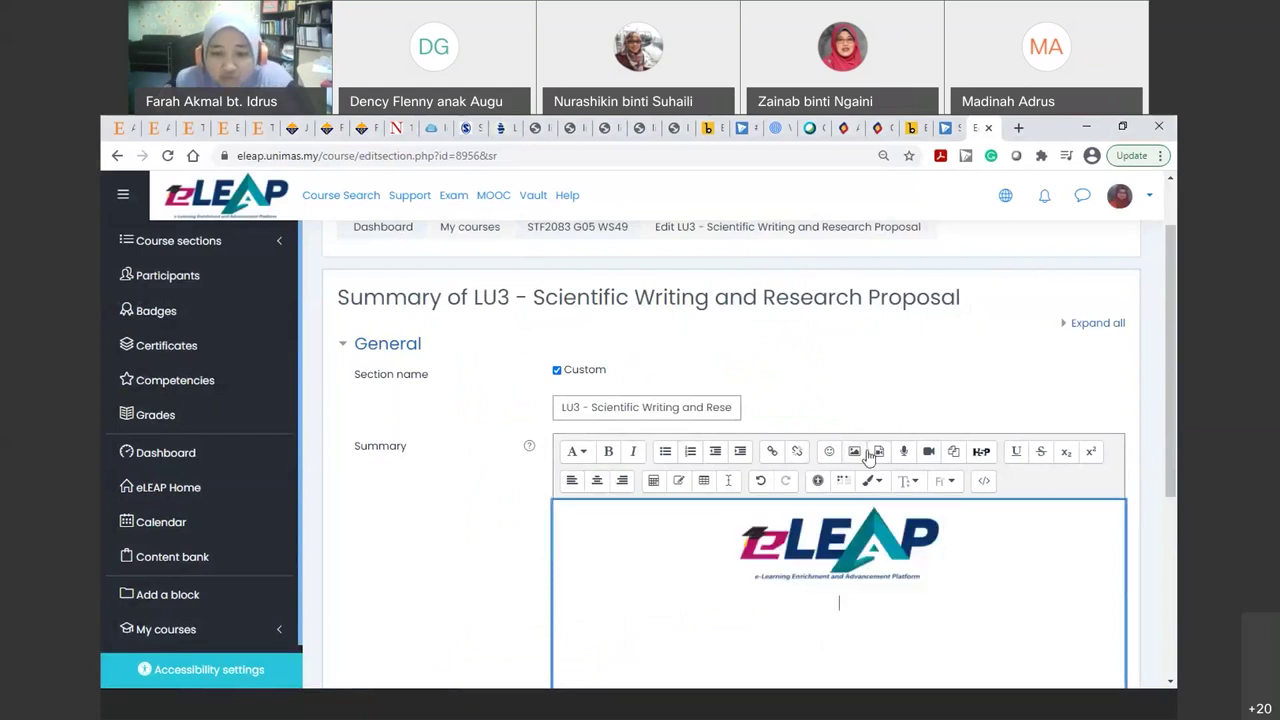
# Step: Record a new audio clip below the logo, attach it, and save the section
pyautogui.click(905, 455)
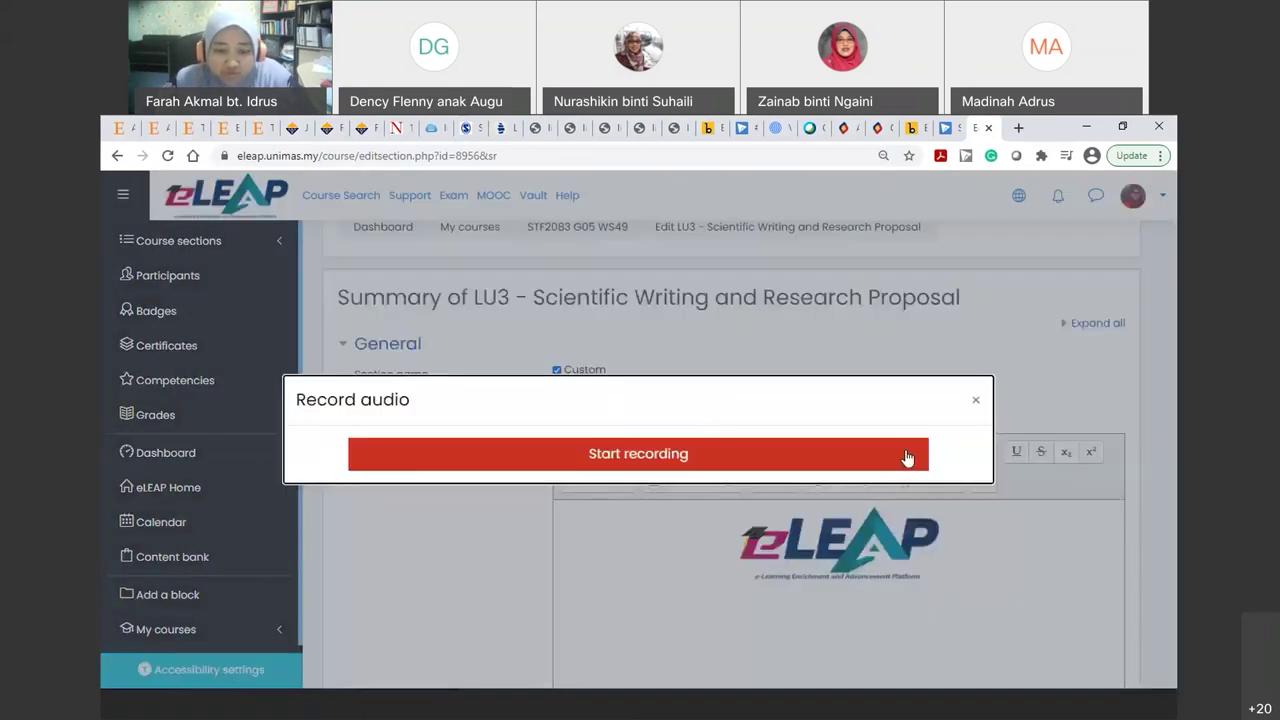
pyautogui.click(638, 462)
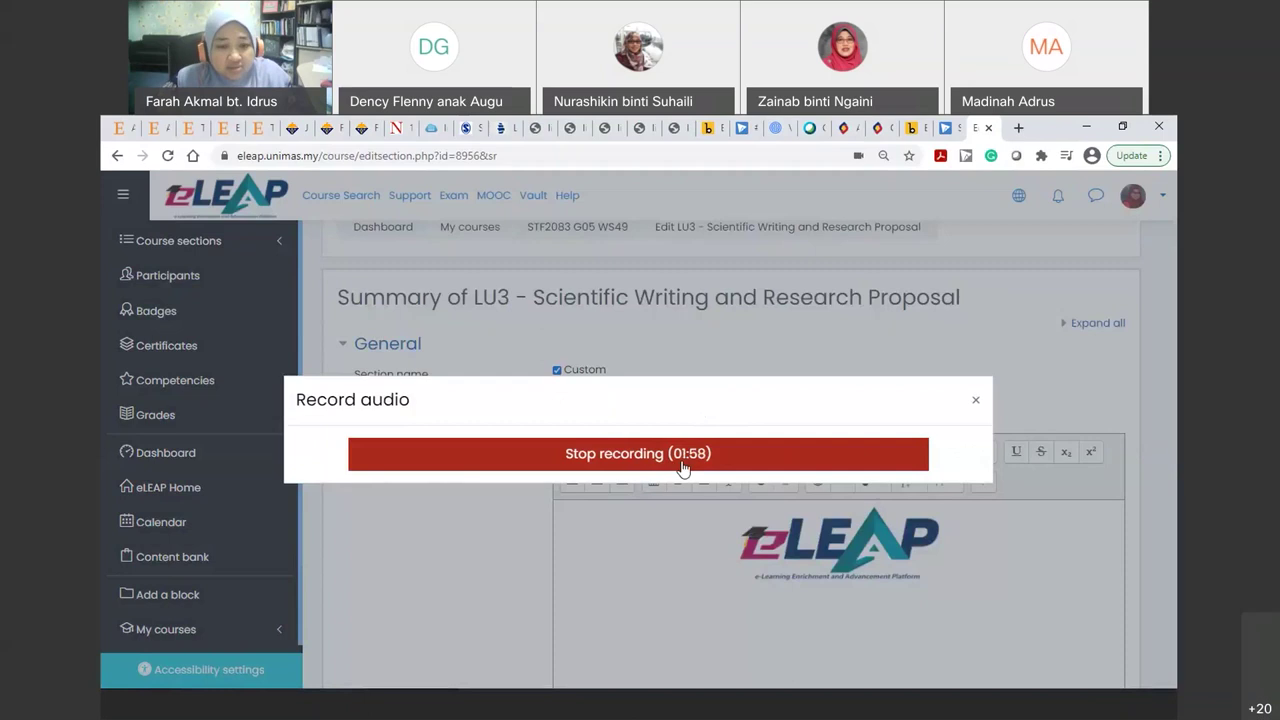
pyautogui.click(618, 458)
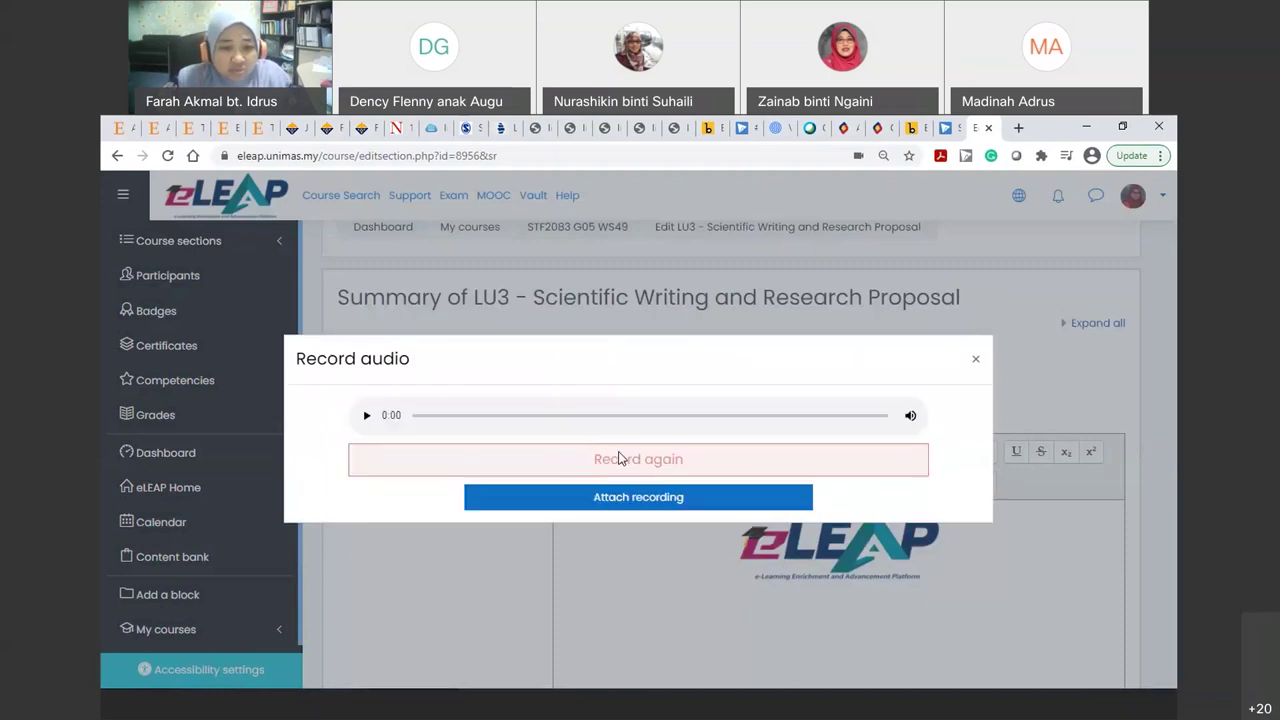
pyautogui.click(630, 497)
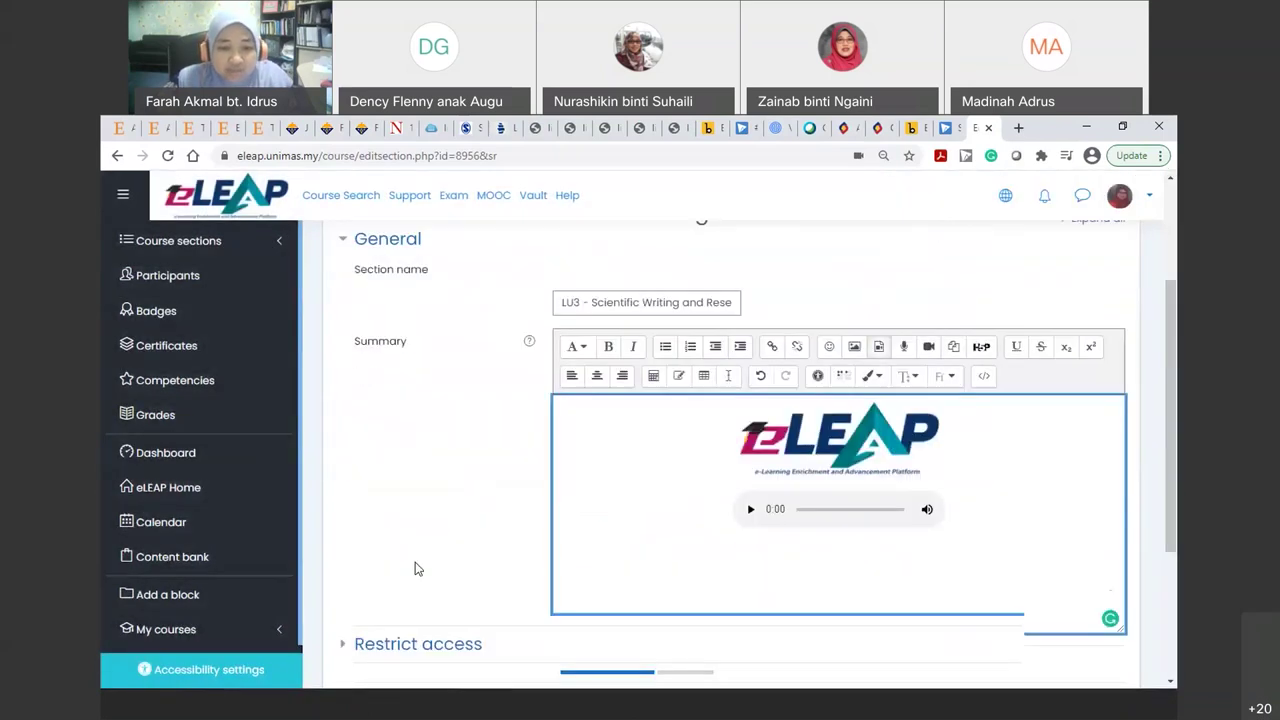
pyautogui.scroll(-1, 416, 568)
pyautogui.click(602, 629)
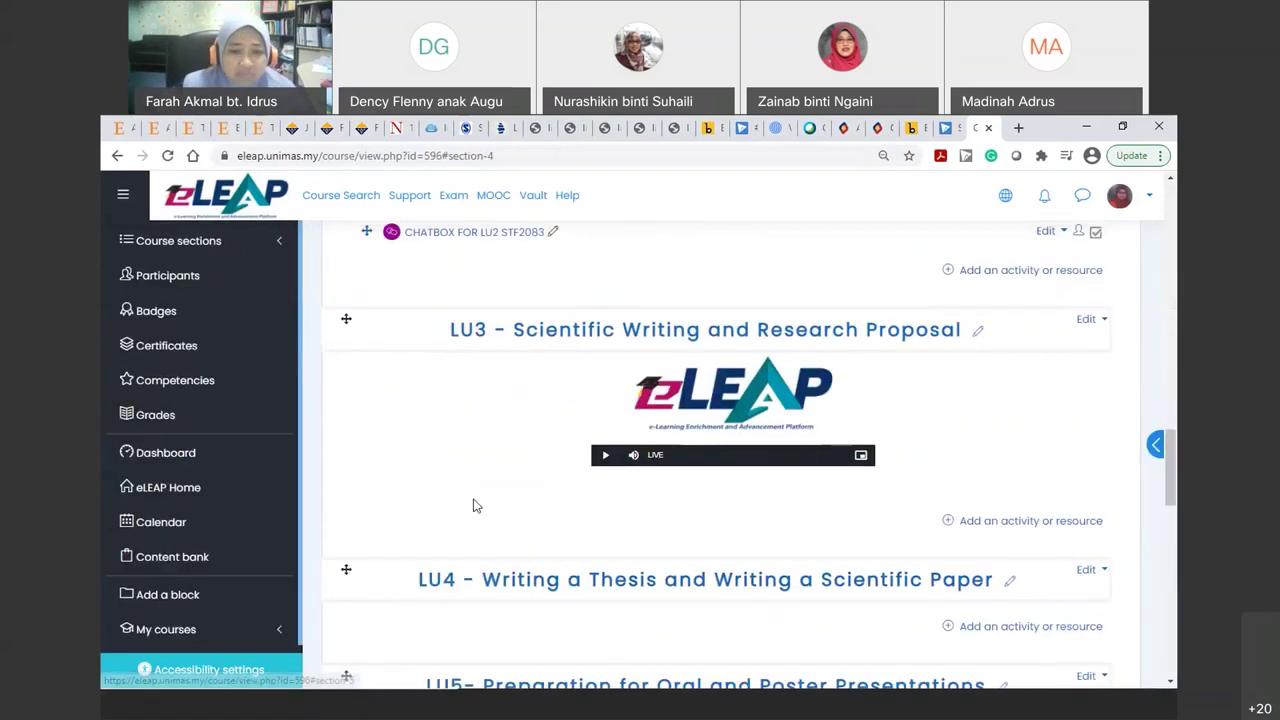
# Step: Check LU3's logo and audio player on the course page, then reopen its Edit topic form
pyautogui.scroll(2, 854, 551)
pyautogui.scroll(-1, 850, 485)
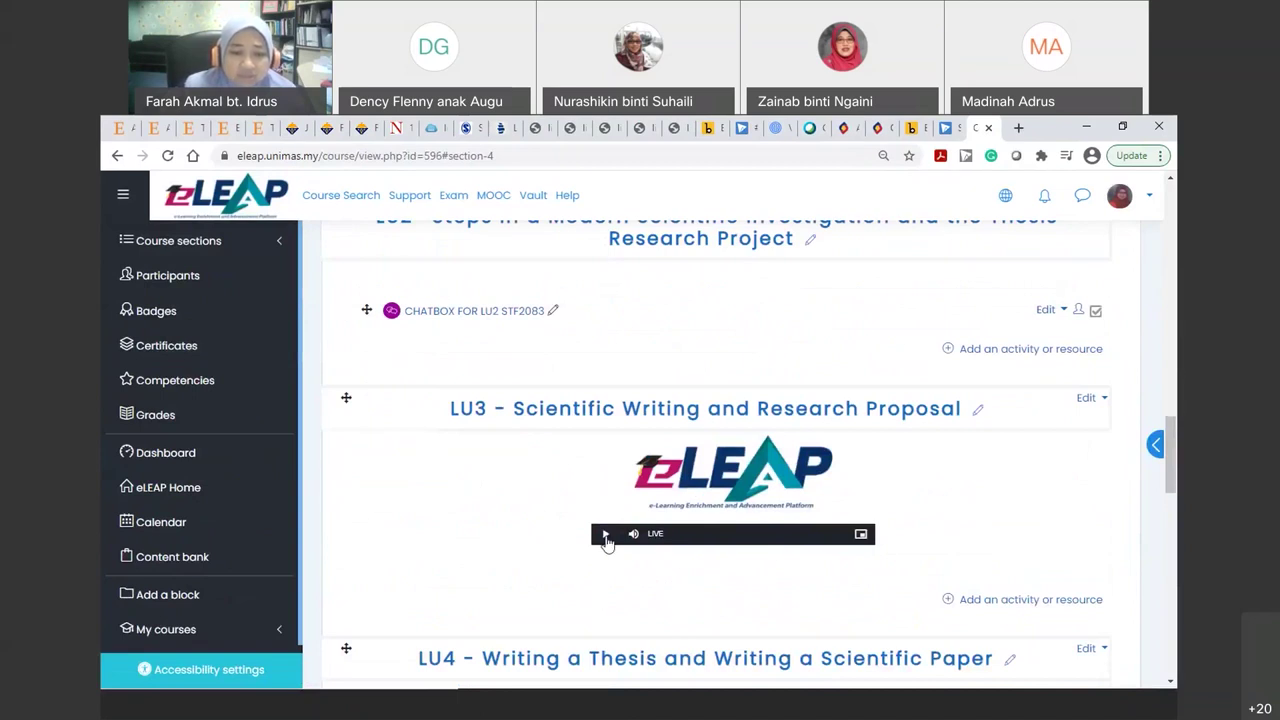
pyautogui.moveTo(630, 530)
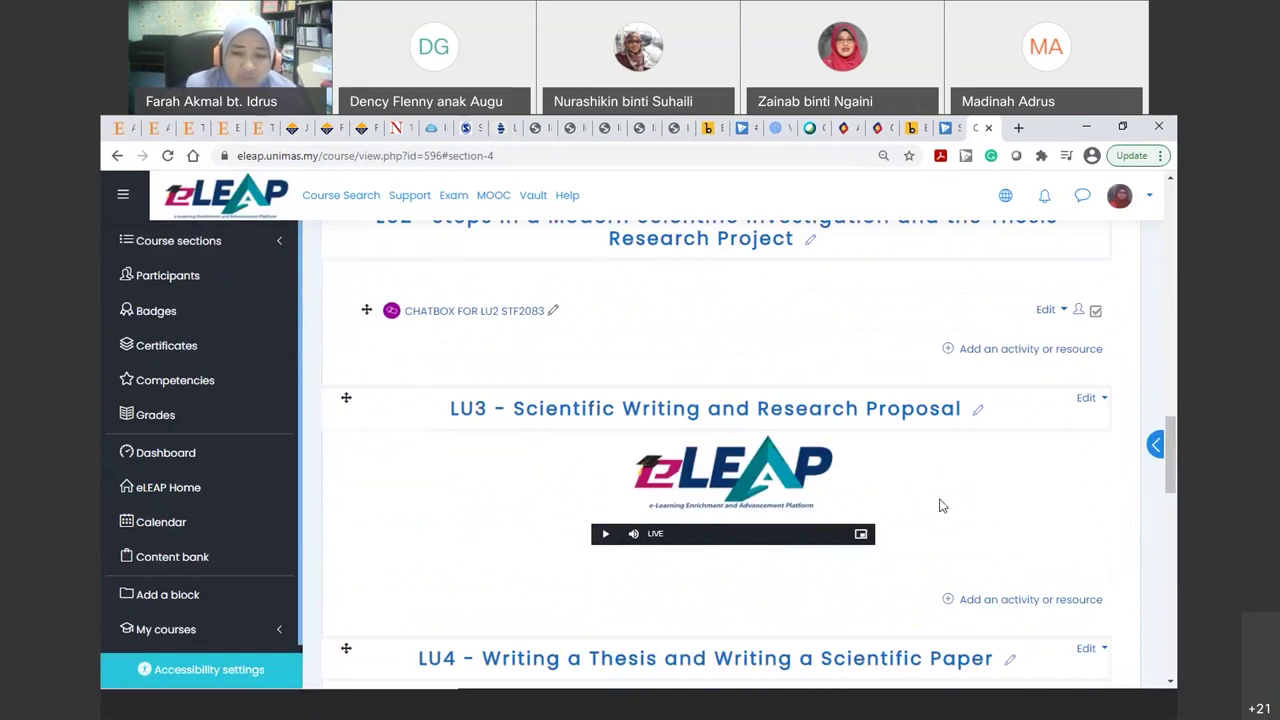
pyautogui.click(1088, 398)
pyautogui.click(1036, 425)
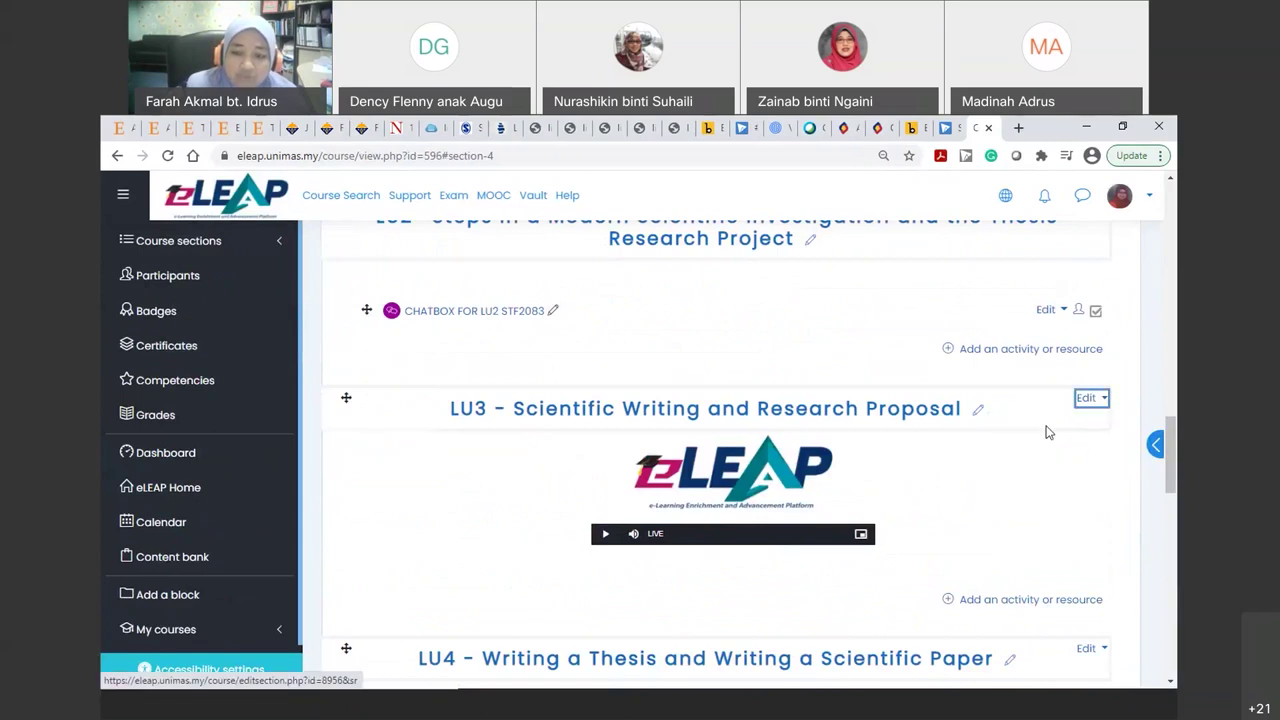
pyautogui.scroll(-1, 1040, 430)
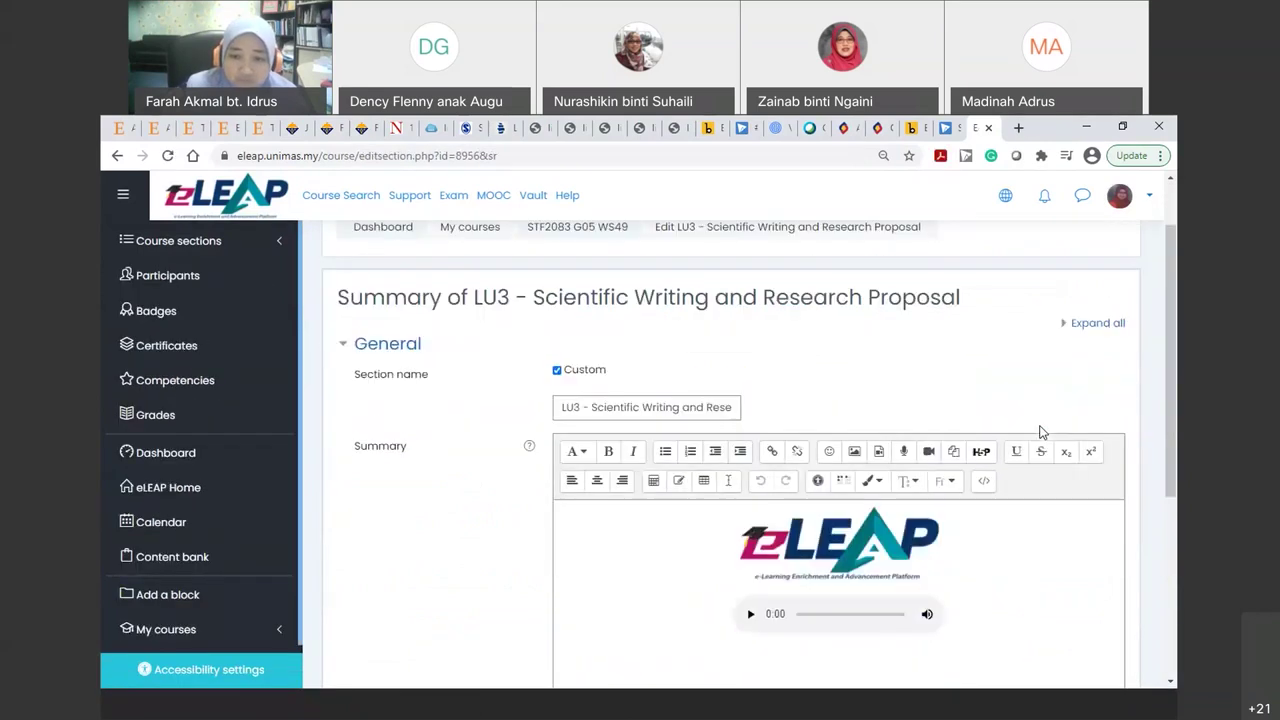
pyautogui.click(964, 628)
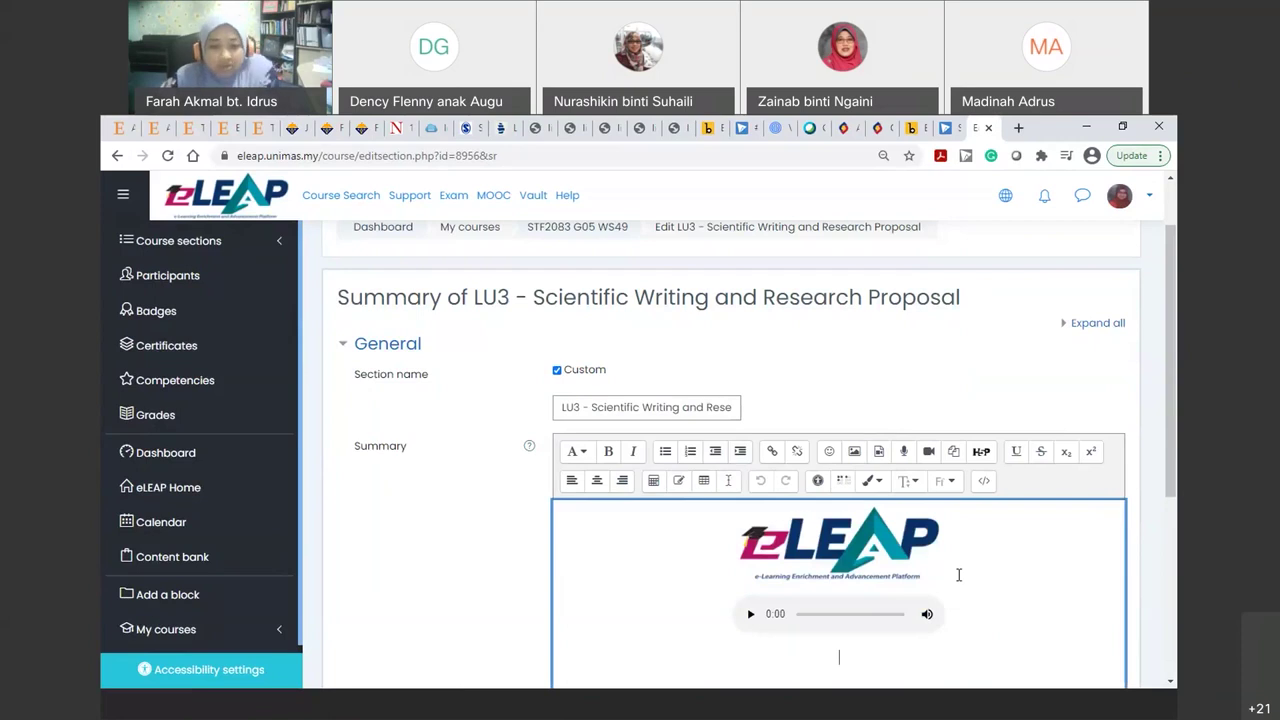
pyautogui.scroll(-1, 940, 578)
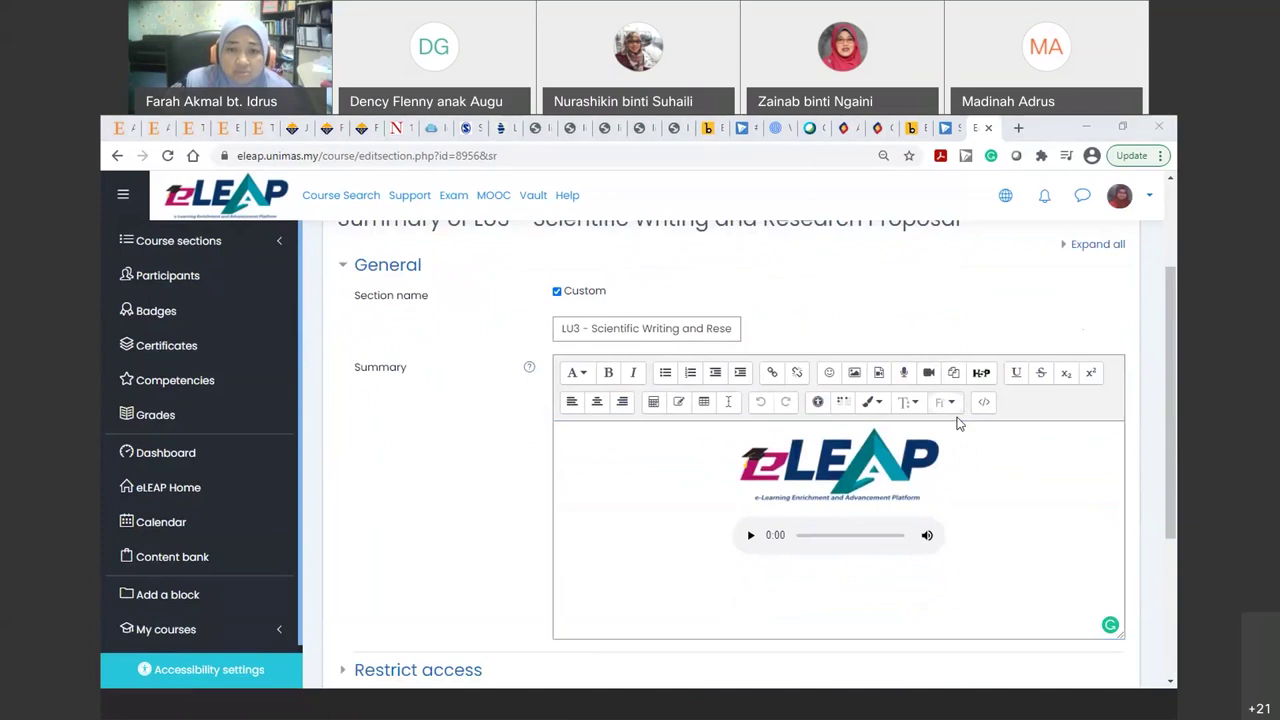
# Step: Record a webcam video, retrying after the webcam access error, and attach it below the audio
pyautogui.click(928, 374)
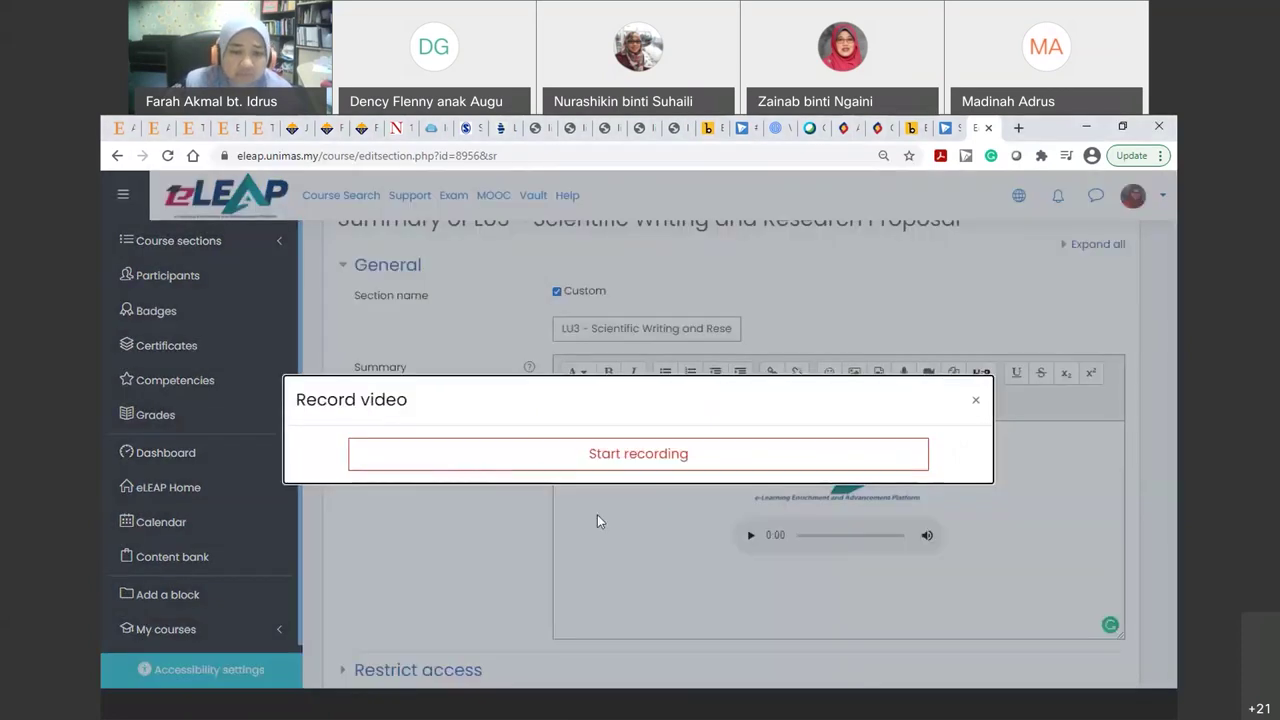
pyautogui.click(614, 462)
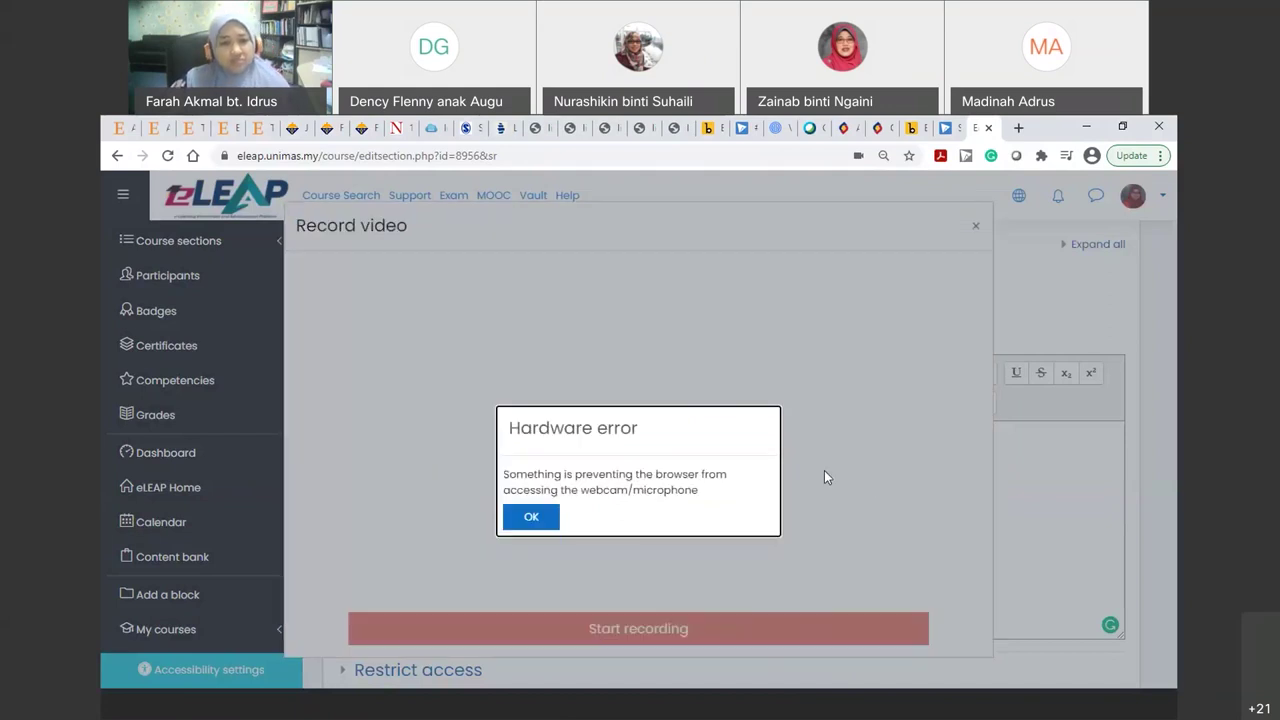
pyautogui.click(529, 517)
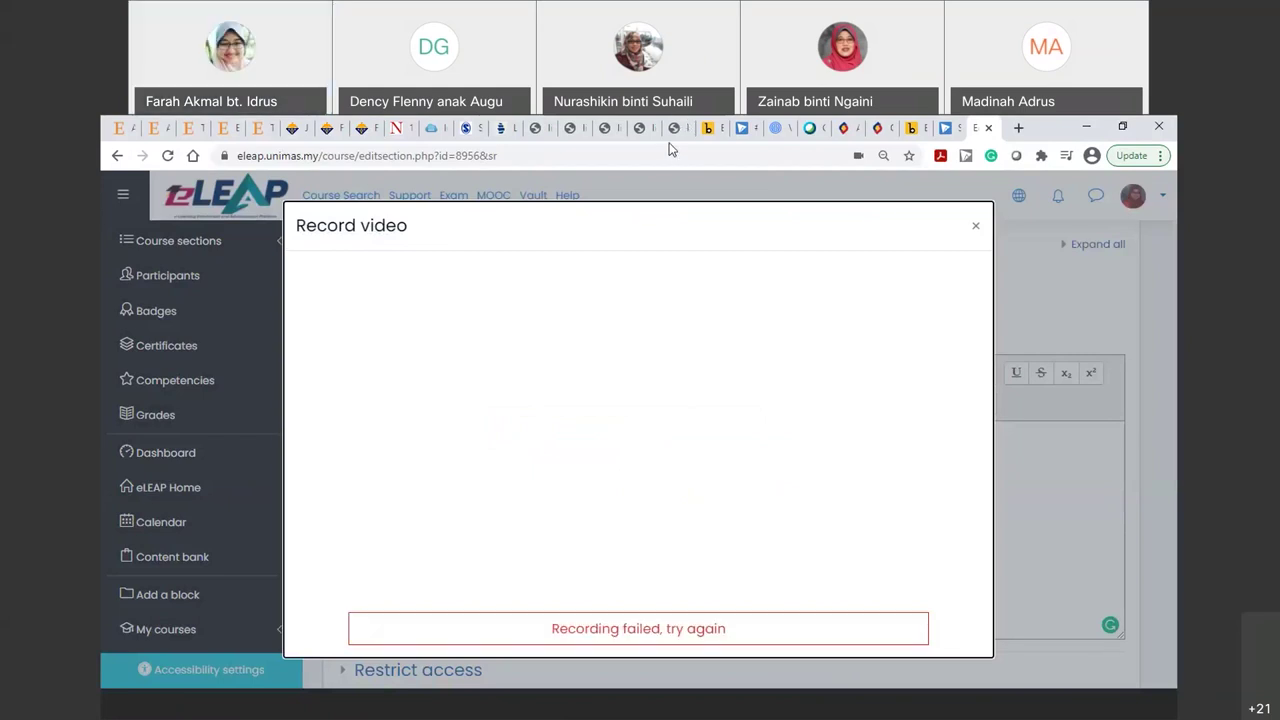
pyautogui.click(686, 632)
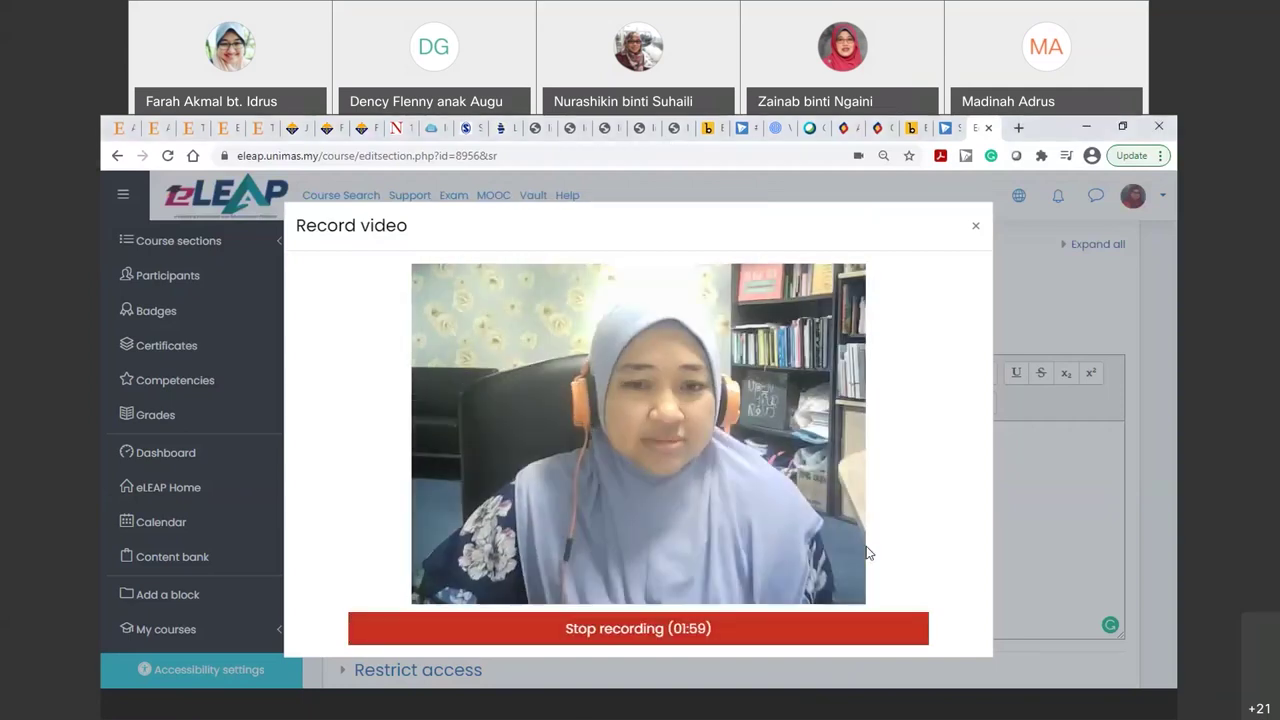
pyautogui.click(622, 635)
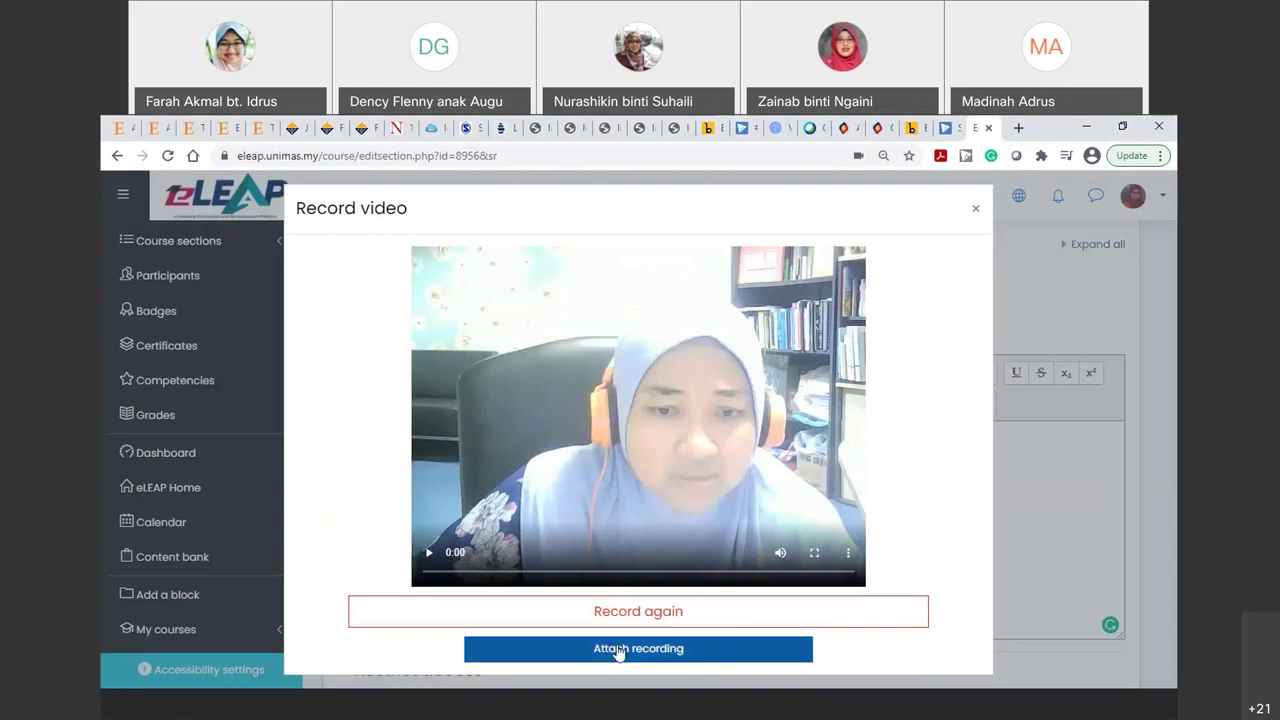
pyautogui.click(661, 651)
pyautogui.scroll(-5, 617, 531)
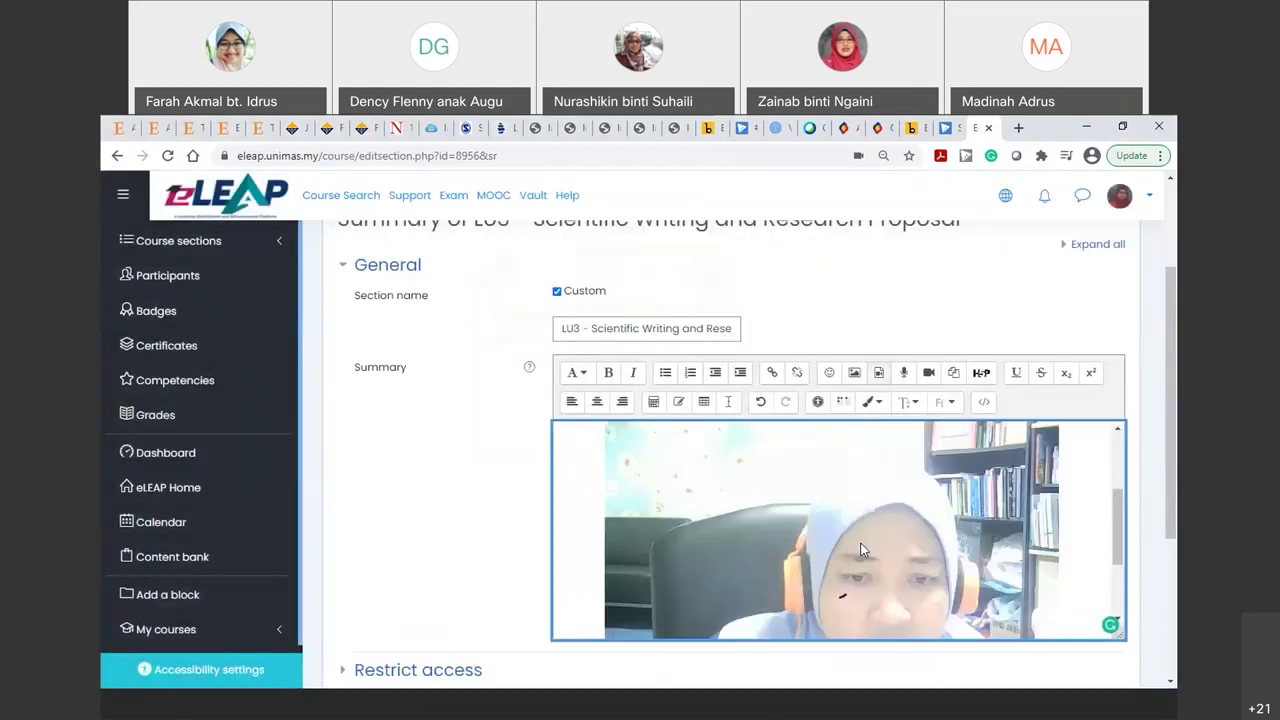
pyautogui.scroll(-2, 760, 580)
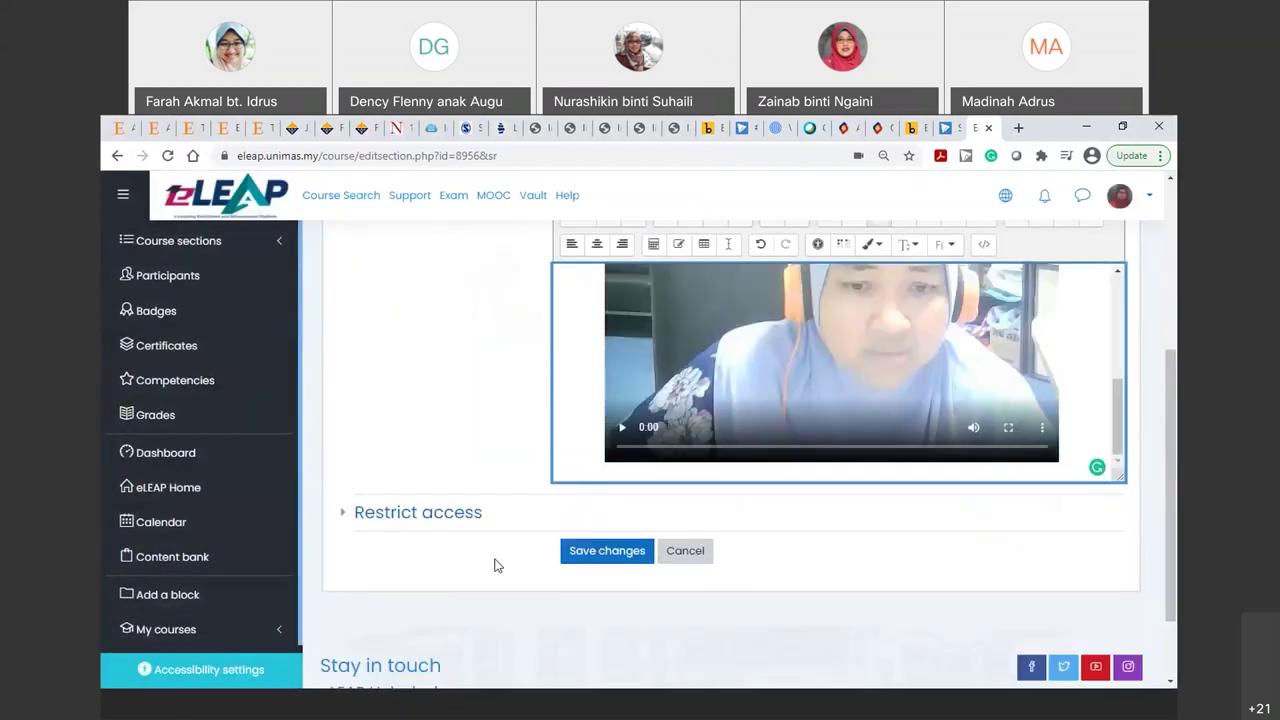
# Step: Save LU3, play and pause the embedded webcam video, then open LU3's Edit menu
pyautogui.click(620, 562)
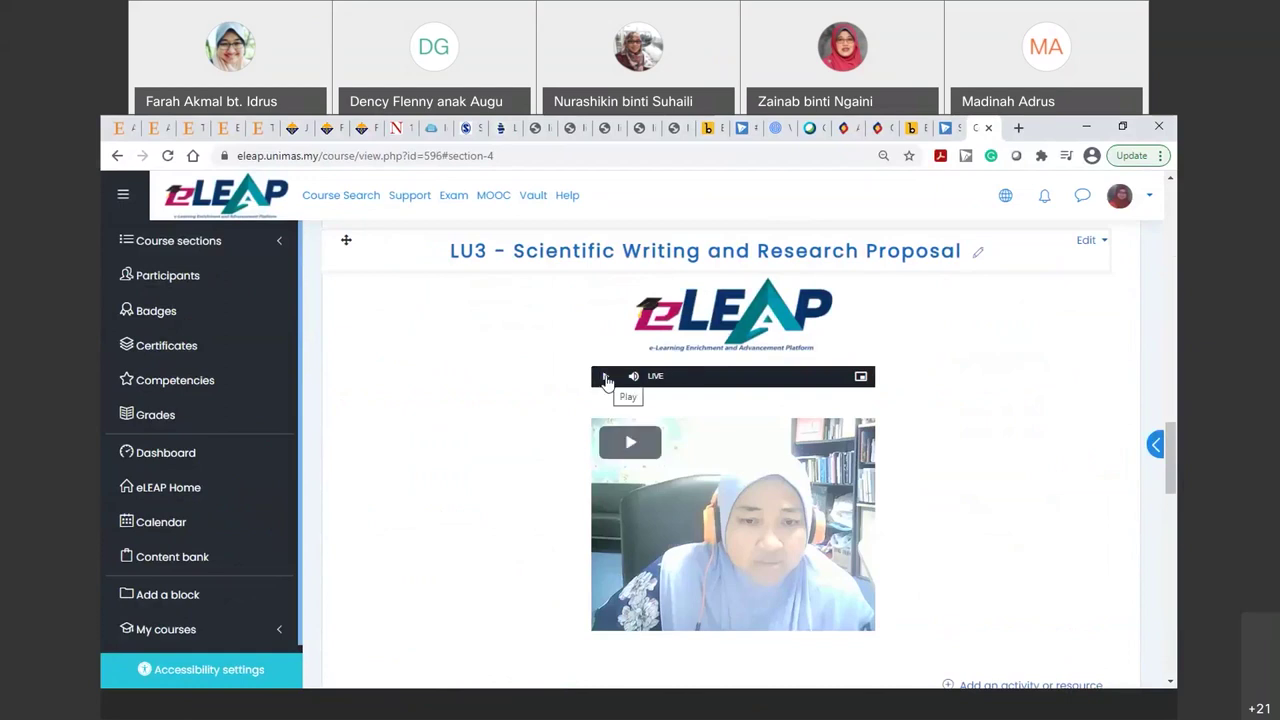
pyautogui.click(630, 450)
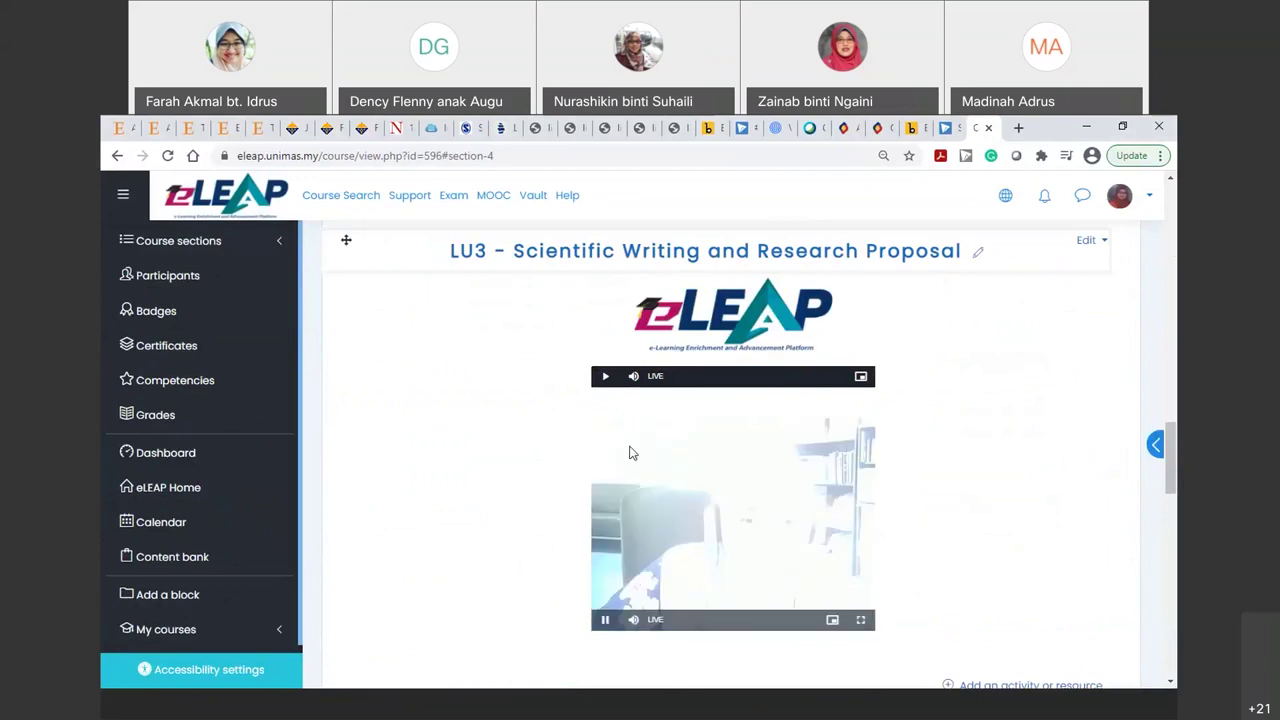
pyautogui.click(602, 621)
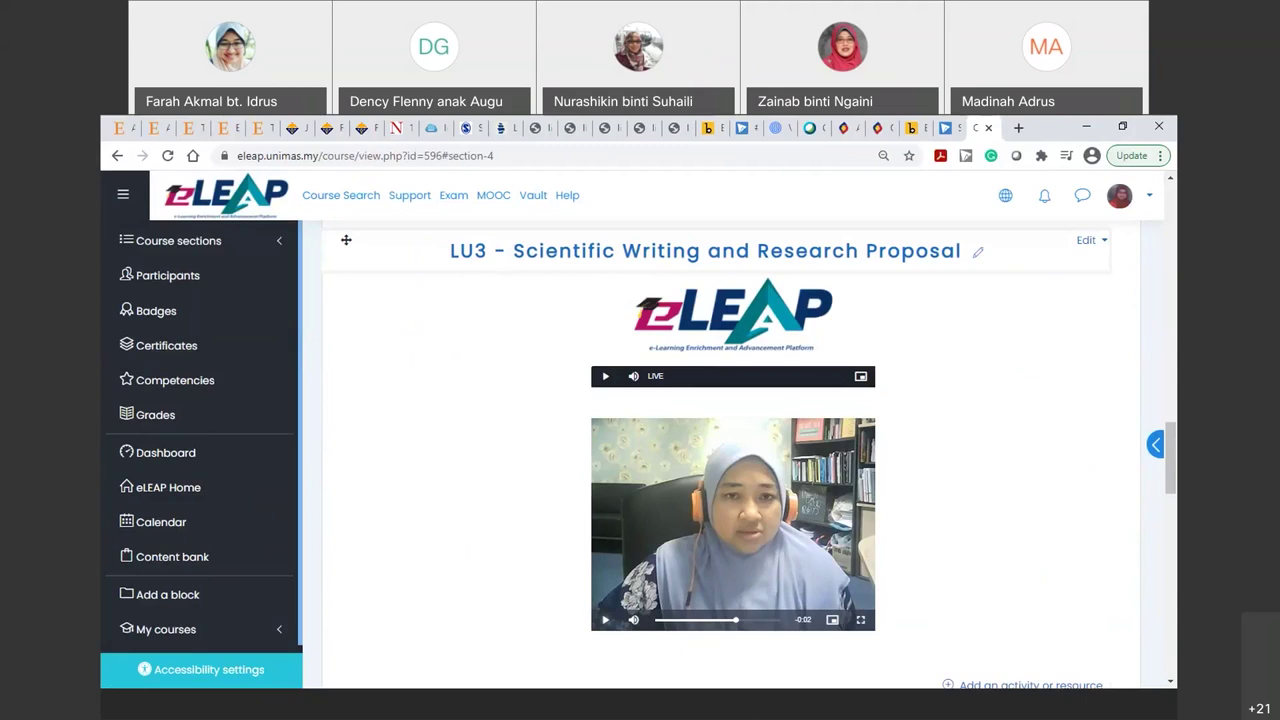
pyautogui.click(1086, 241)
# Step: Open LU3's Edit topic, dismiss the Insert H5P dialog, and cancel without saving changes
pyautogui.click(1041, 268)
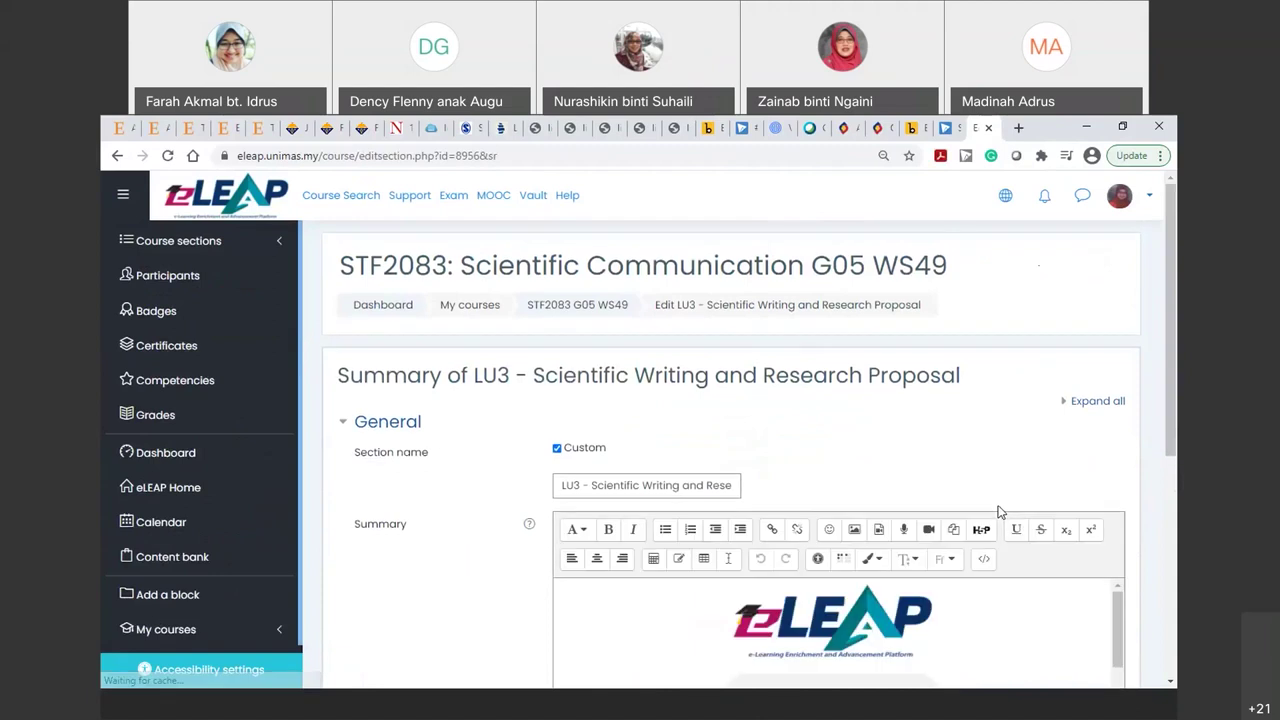
pyautogui.scroll(-1, 1003, 560)
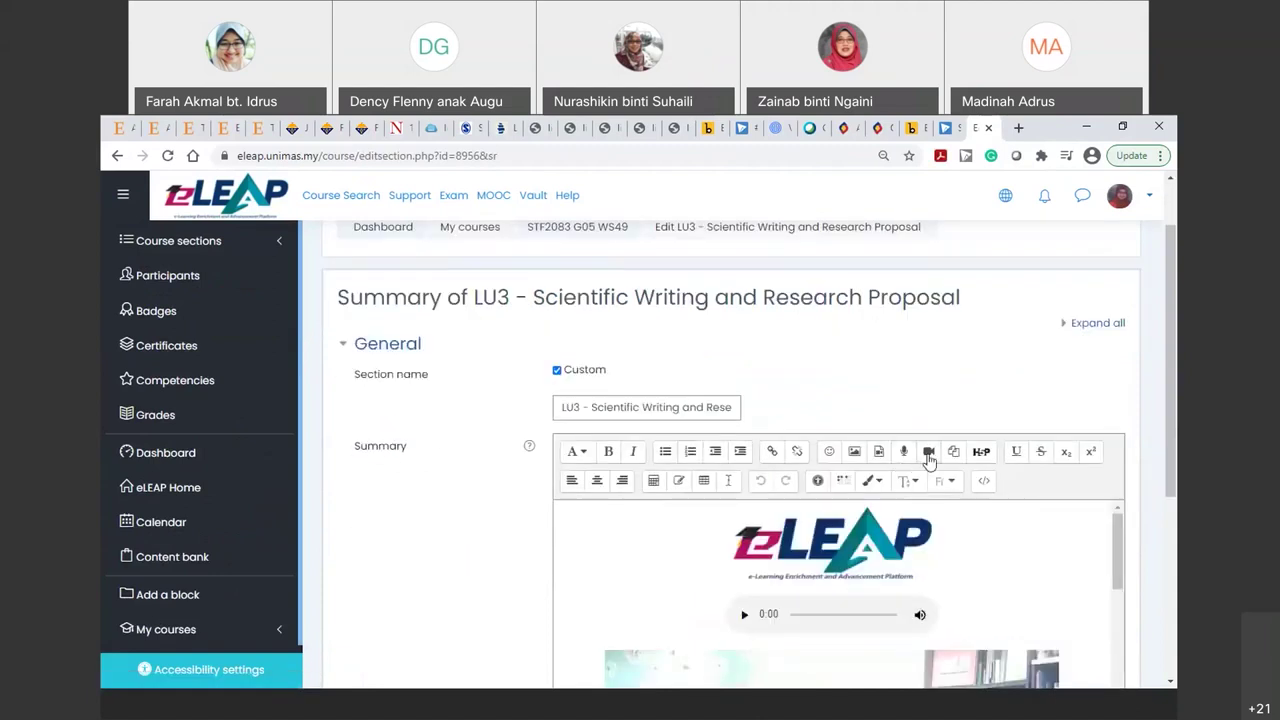
pyautogui.scroll(-2, 1006, 614)
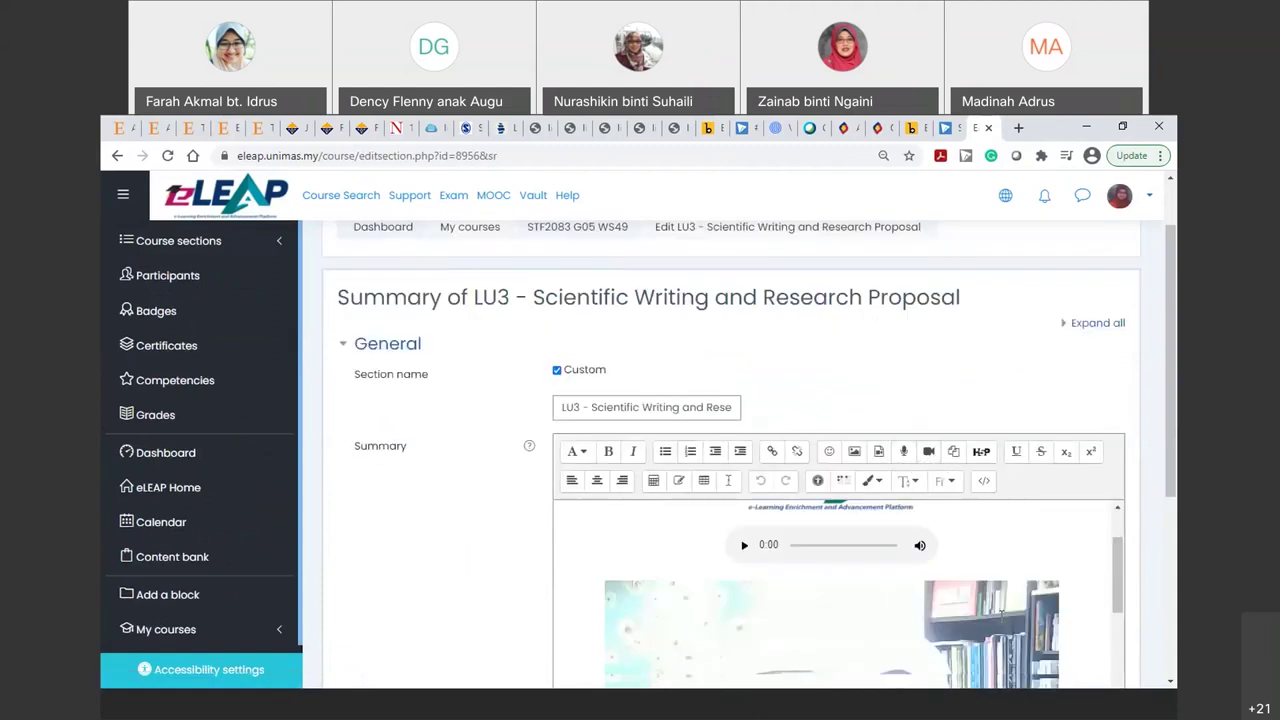
pyautogui.scroll(-2, 1003, 622)
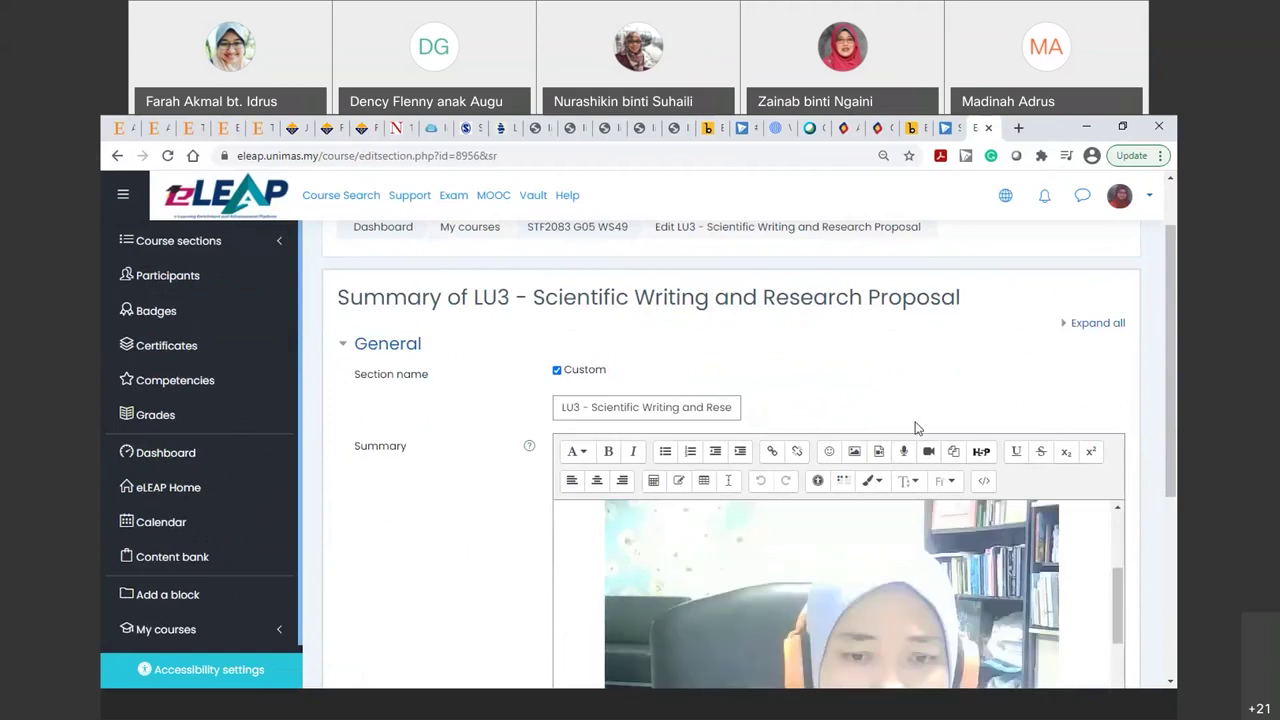
pyautogui.scroll(-2, 1035, 425)
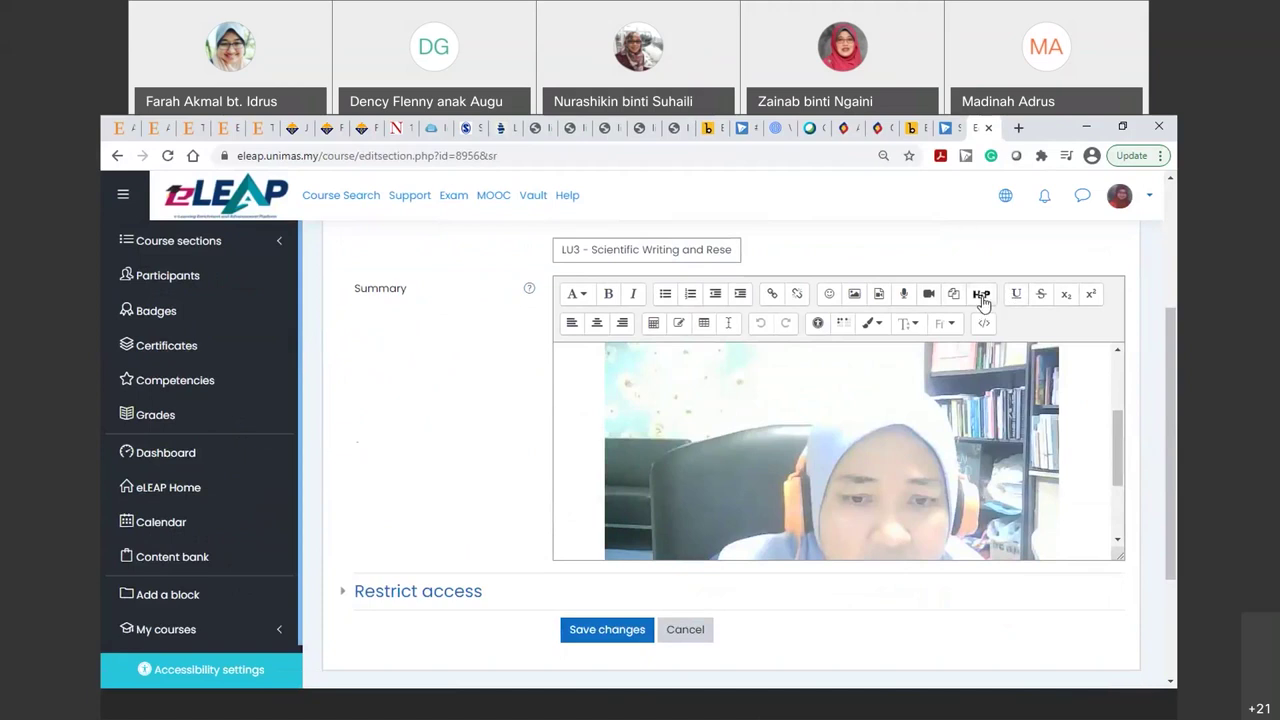
pyautogui.click(980, 296)
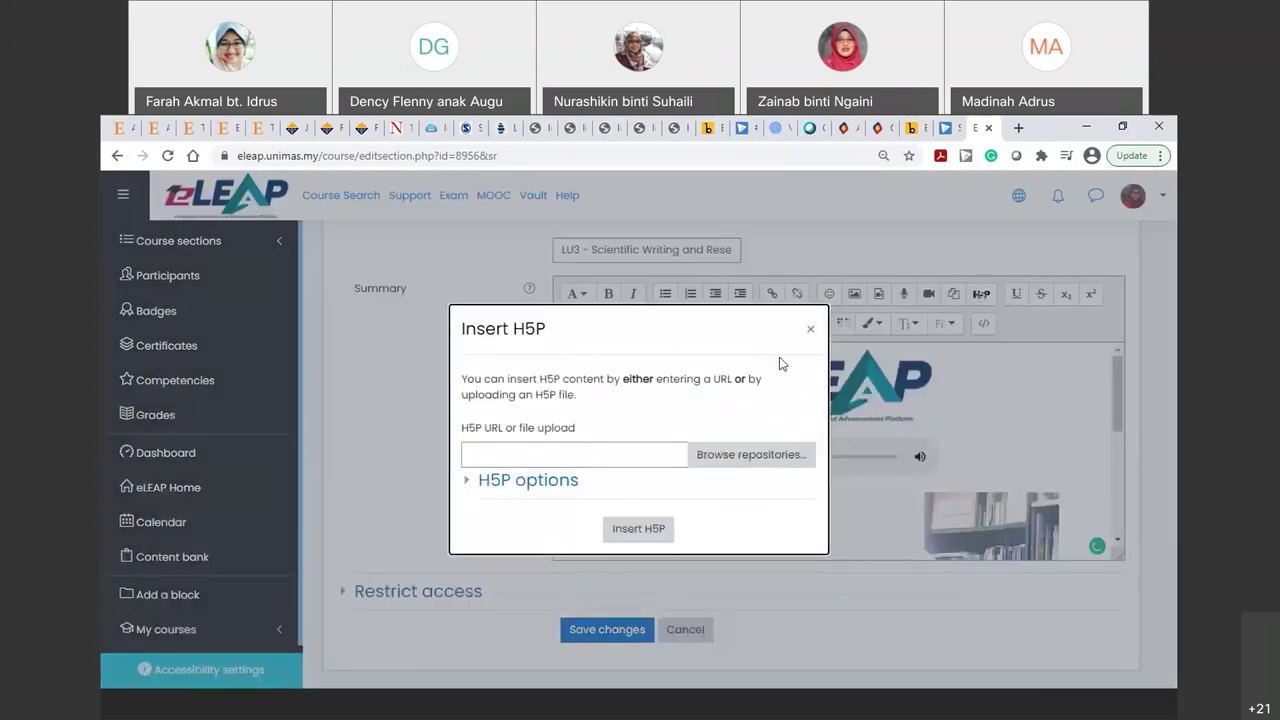
pyautogui.click(810, 329)
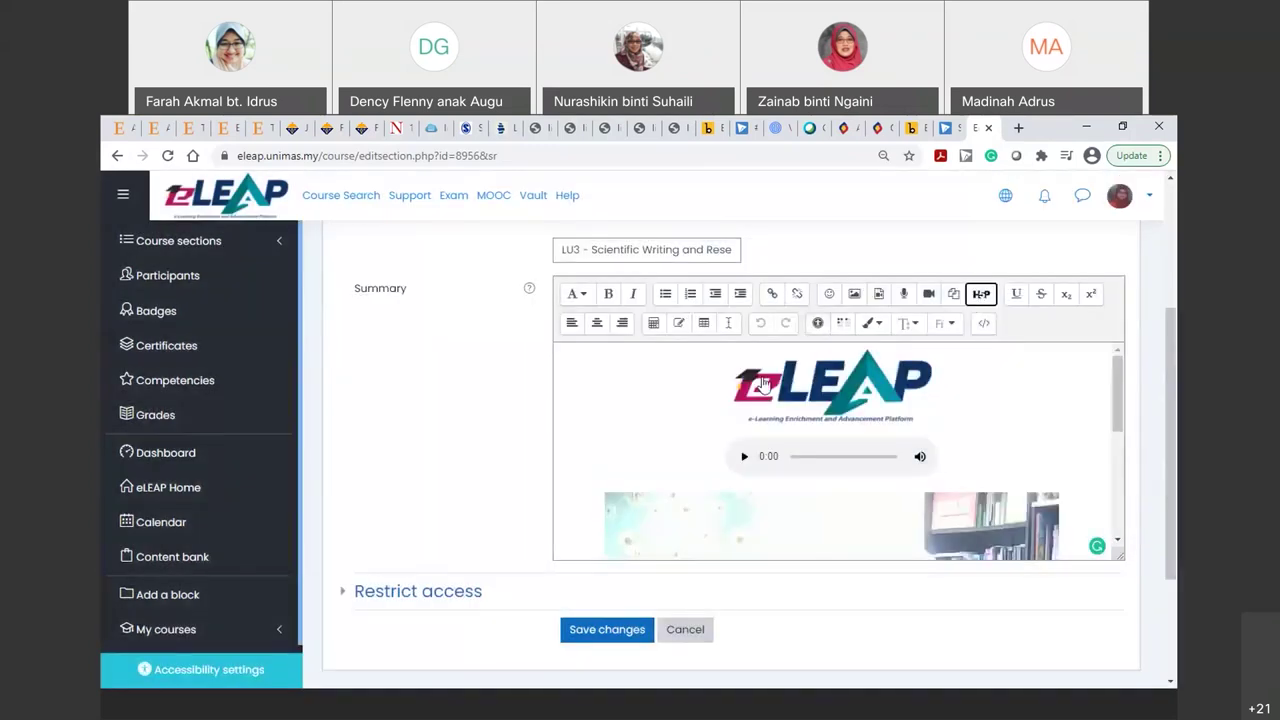
pyautogui.scroll(-2, 880, 564)
pyautogui.scroll(2, 687, 650)
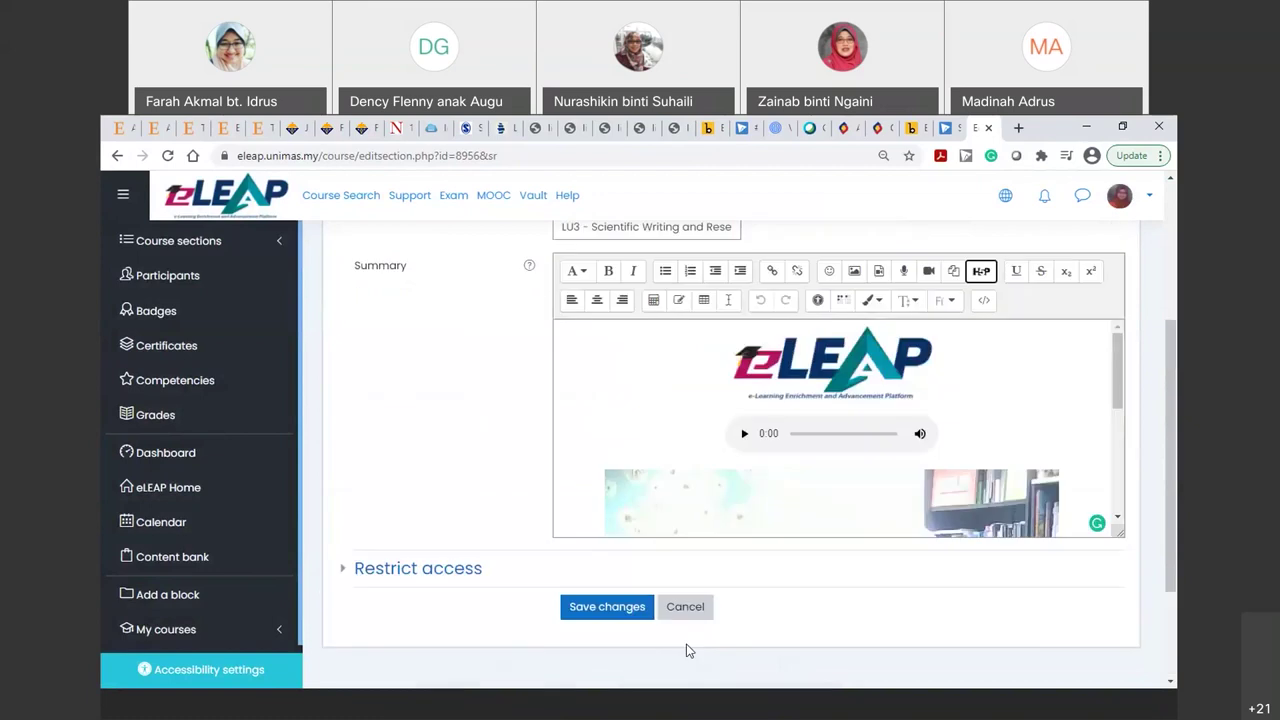
pyautogui.click(686, 607)
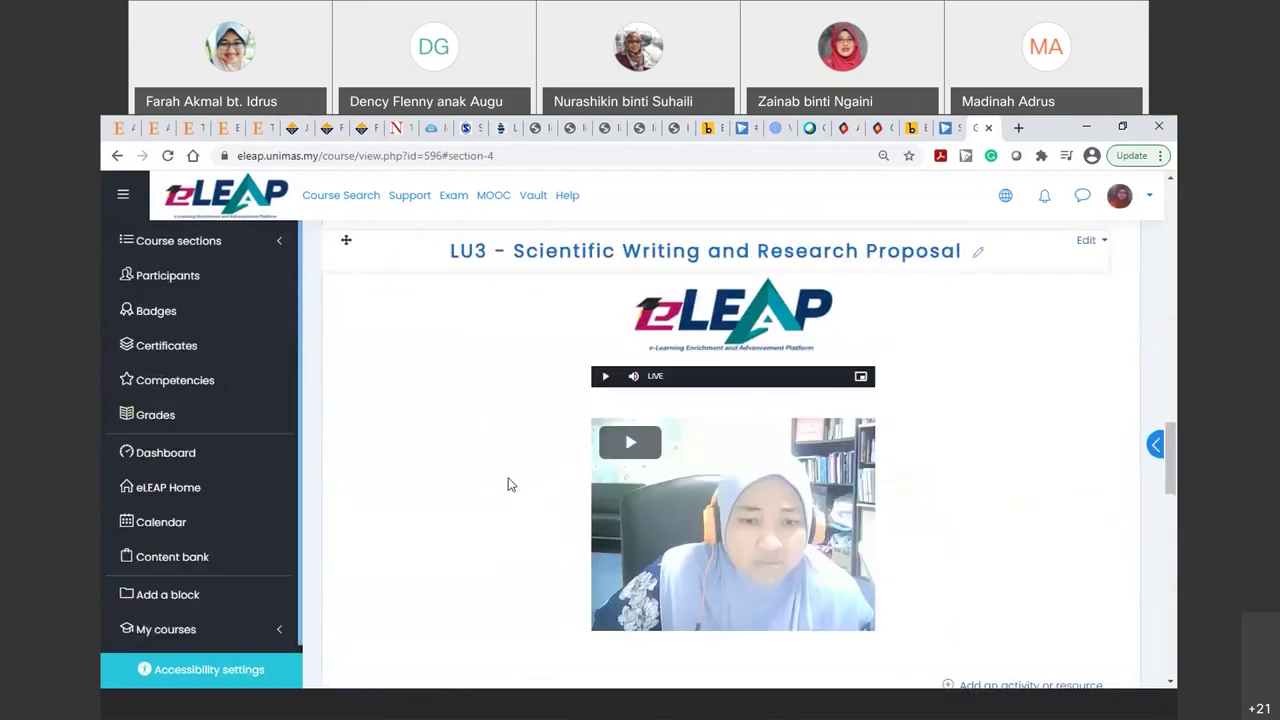
# Step: From the LU3 activity chooser's Resources tab, start a new Google Meet for Moodle activity
pyautogui.scroll(-2, 505, 478)
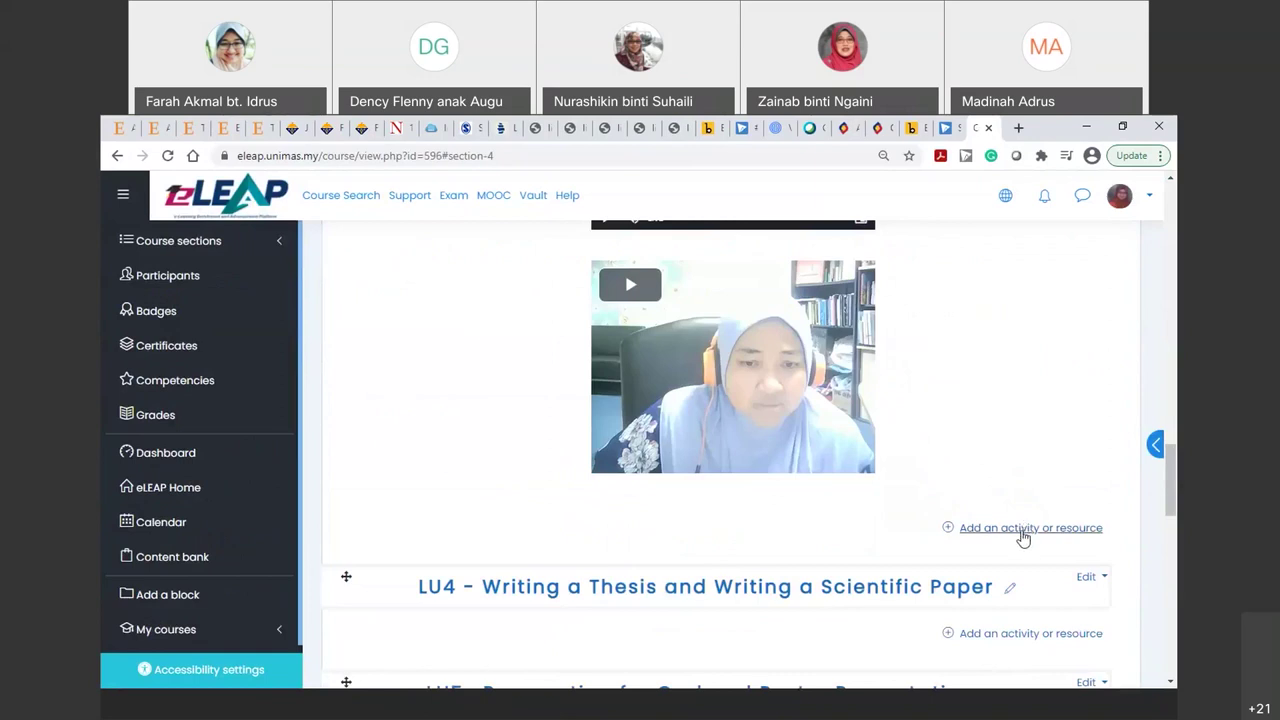
pyautogui.click(1023, 530)
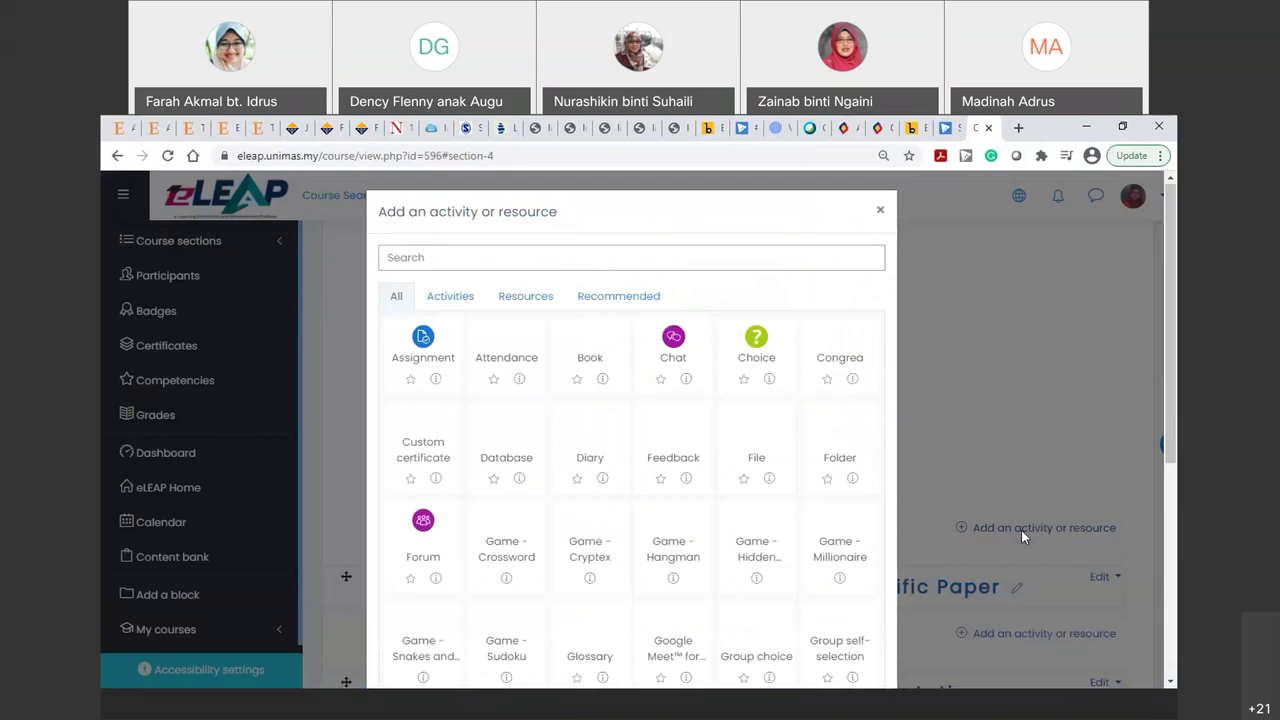
pyautogui.scroll(-4, 686, 440)
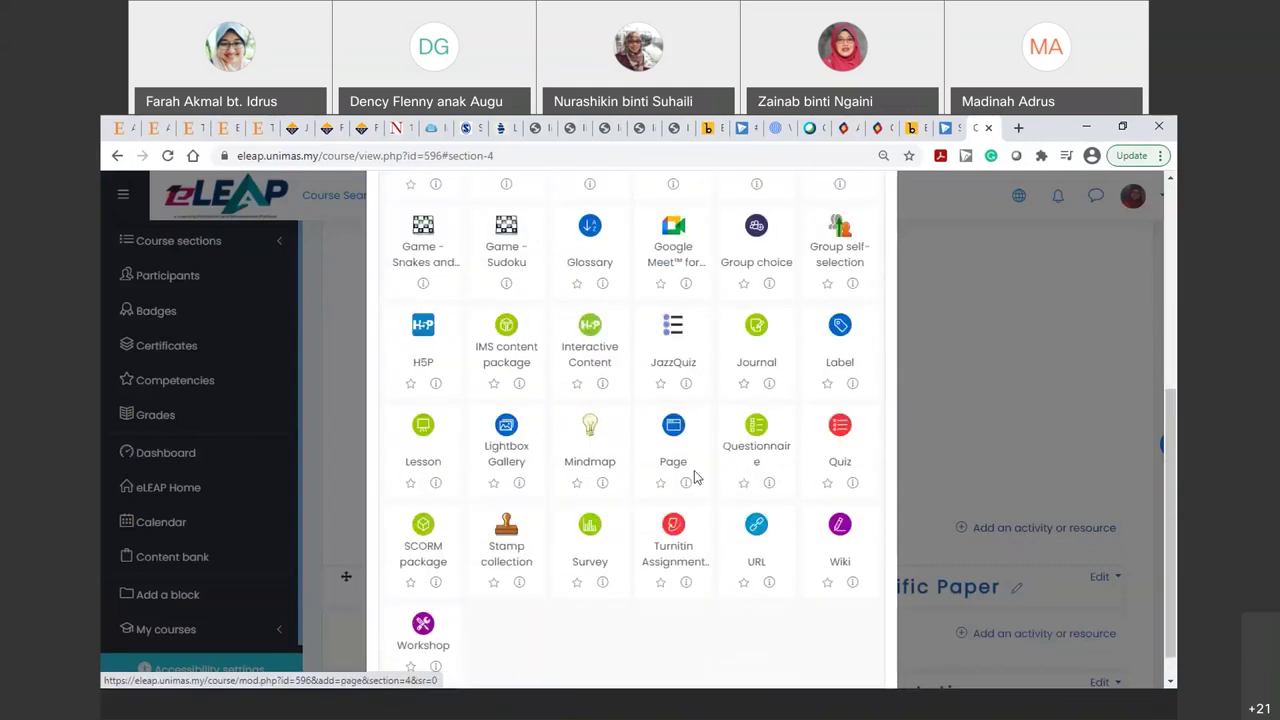
pyautogui.scroll(2, 687, 483)
pyautogui.scroll(3, 686, 482)
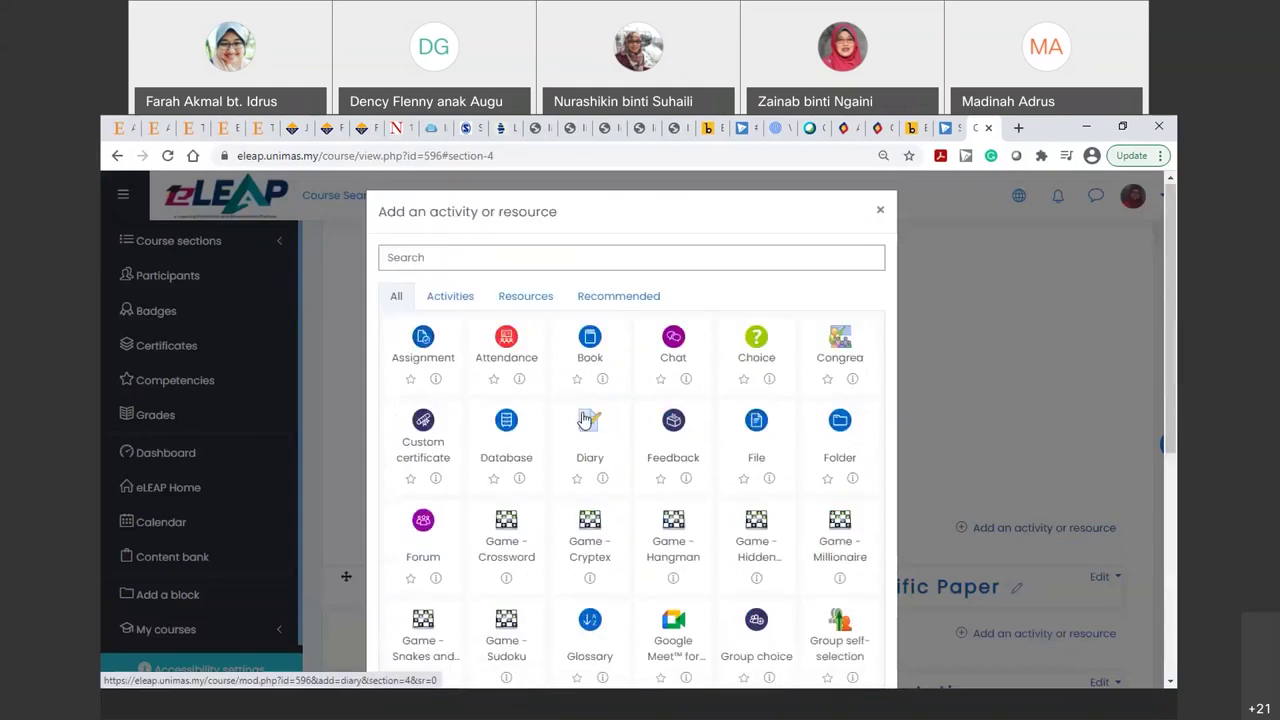
pyautogui.click(448, 295)
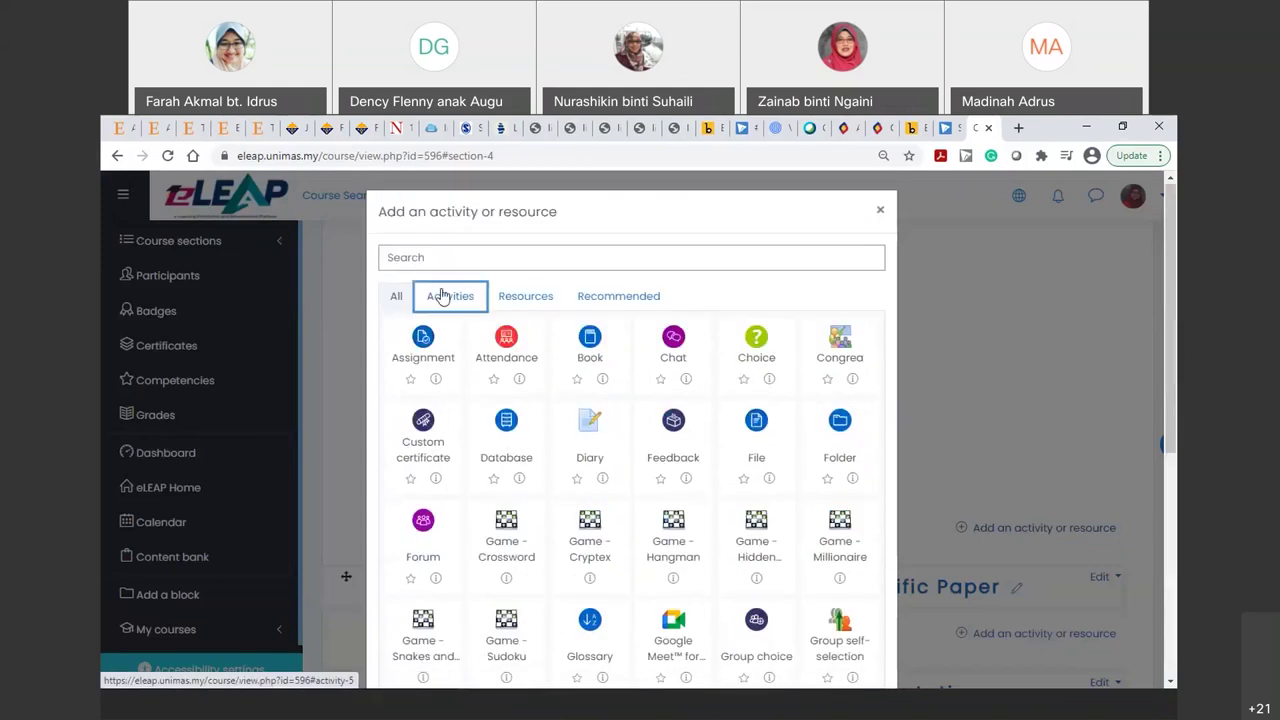
pyautogui.click(527, 298)
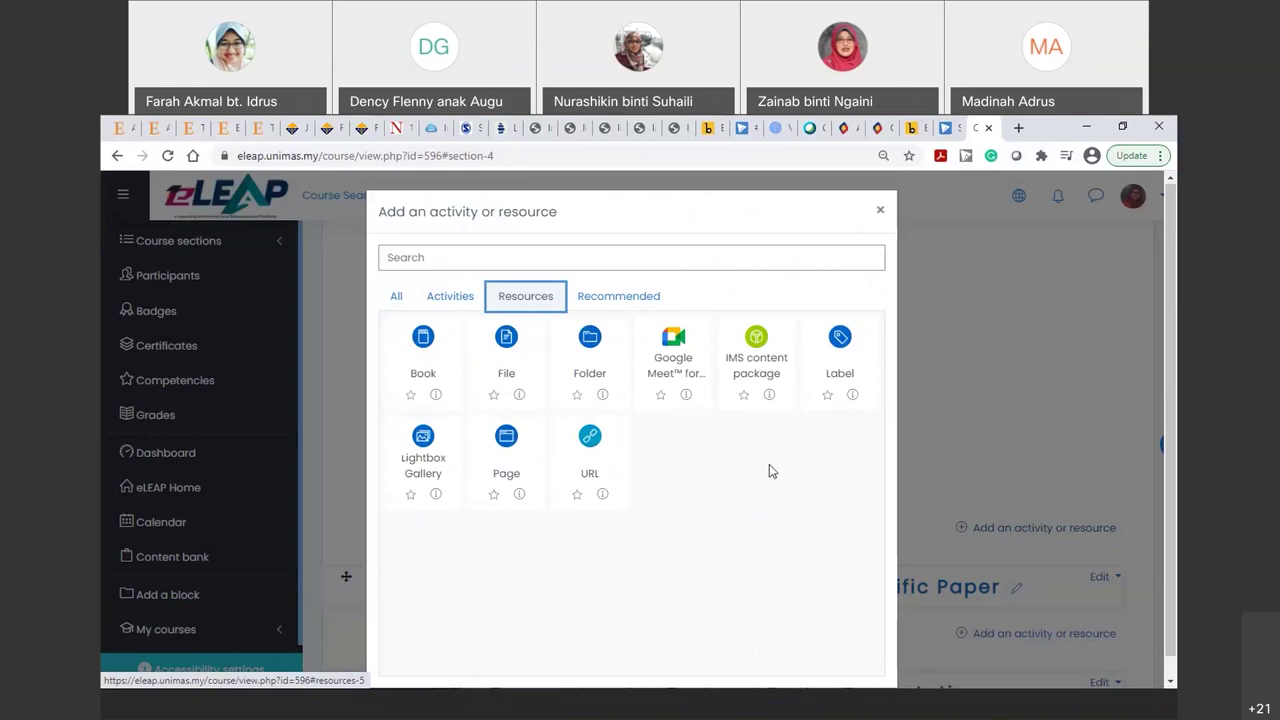
pyautogui.click(668, 376)
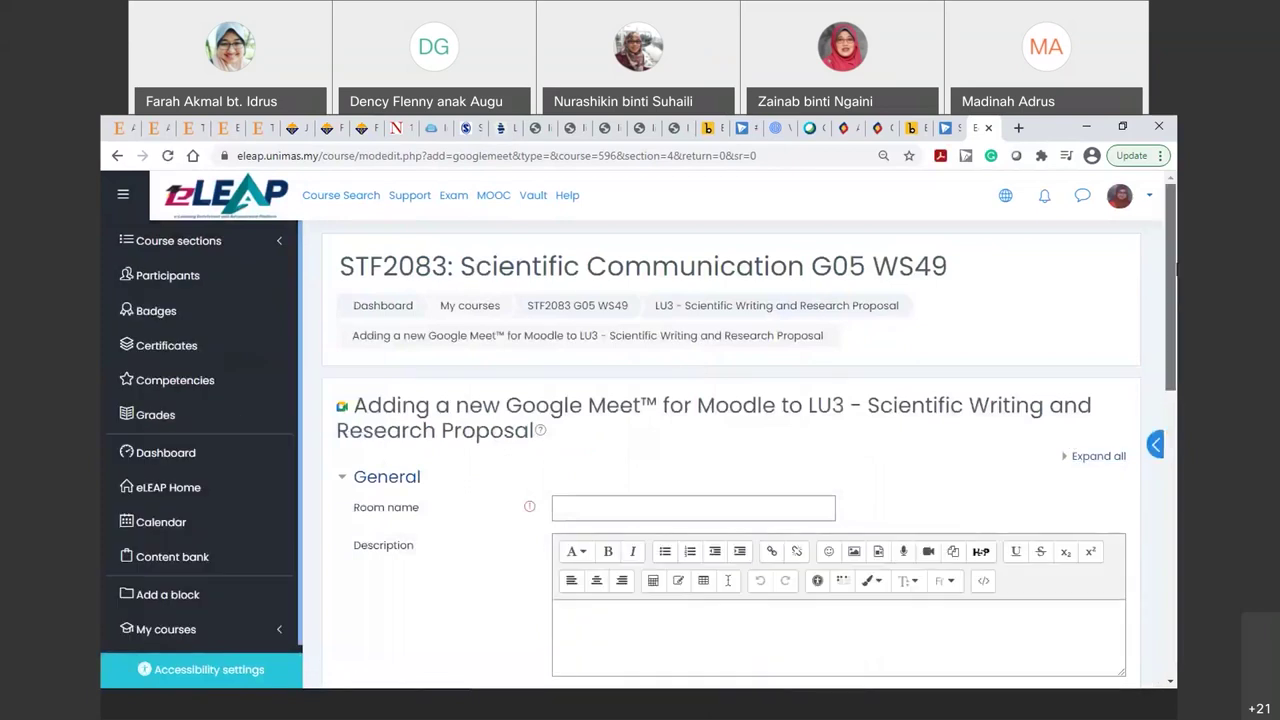
# Step: Enter 'Lecture 1' as the Google Meet room name
pyautogui.scroll(-1, 414, 492)
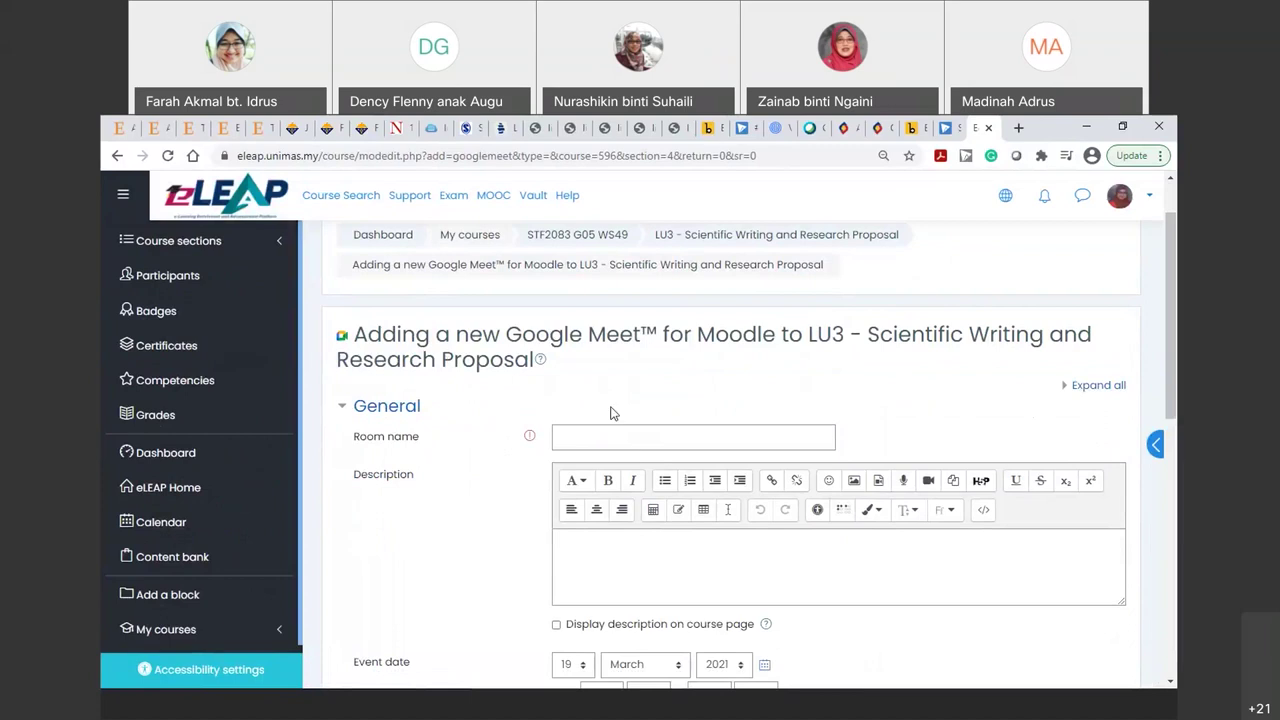
pyautogui.click(566, 438)
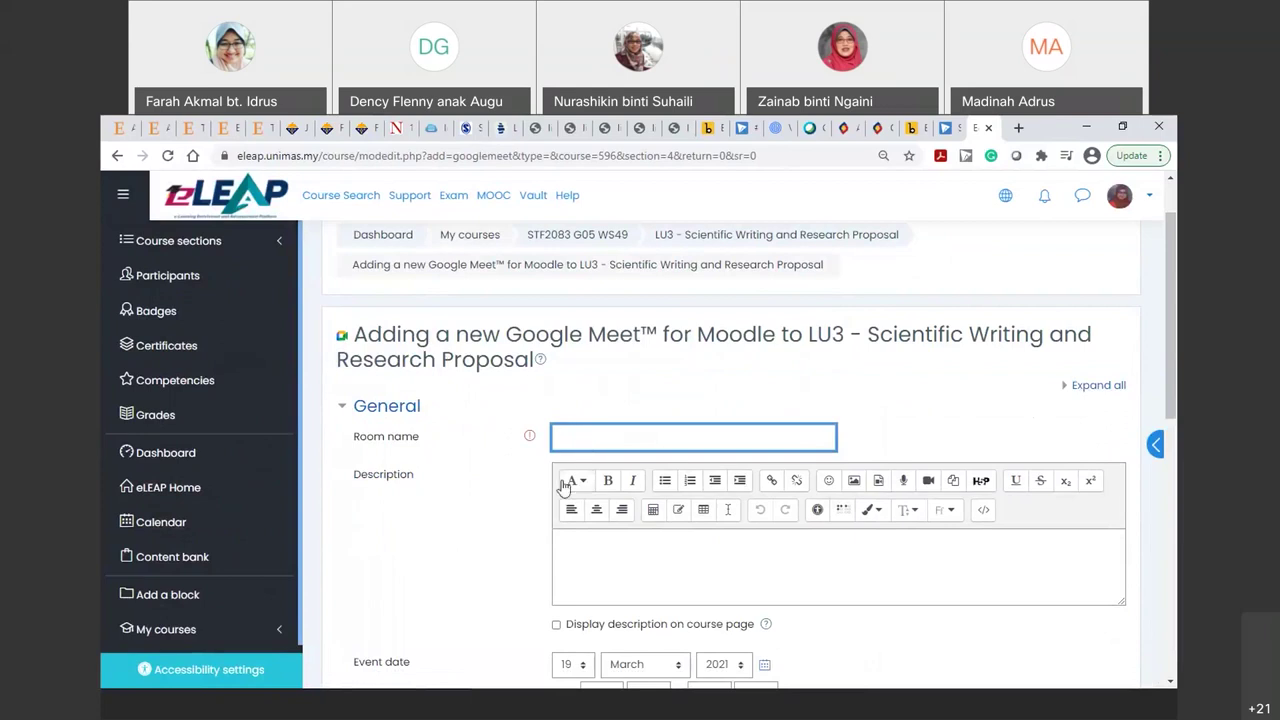
pyautogui.write('Lecture 1')
# Step: Expand the event date's Recurrence and Notification options on the Google Meet form
pyautogui.scroll(-2, 480, 466)
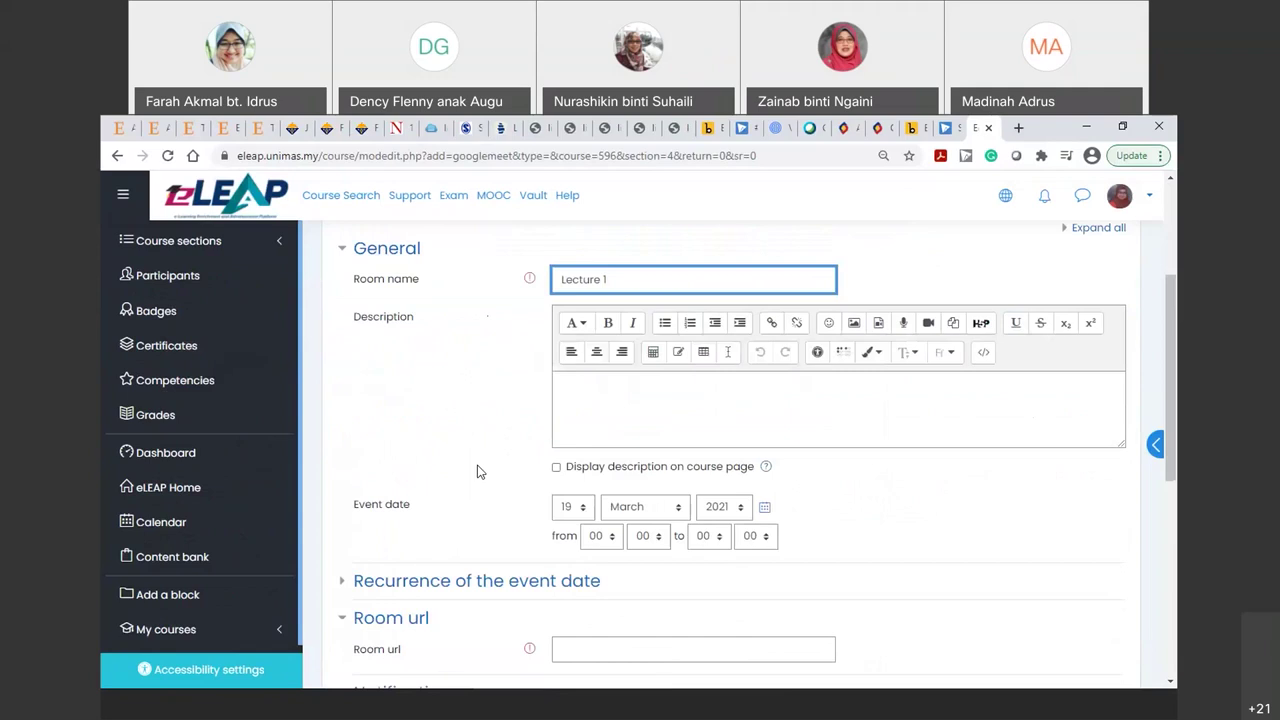
pyautogui.scroll(1, 482, 423)
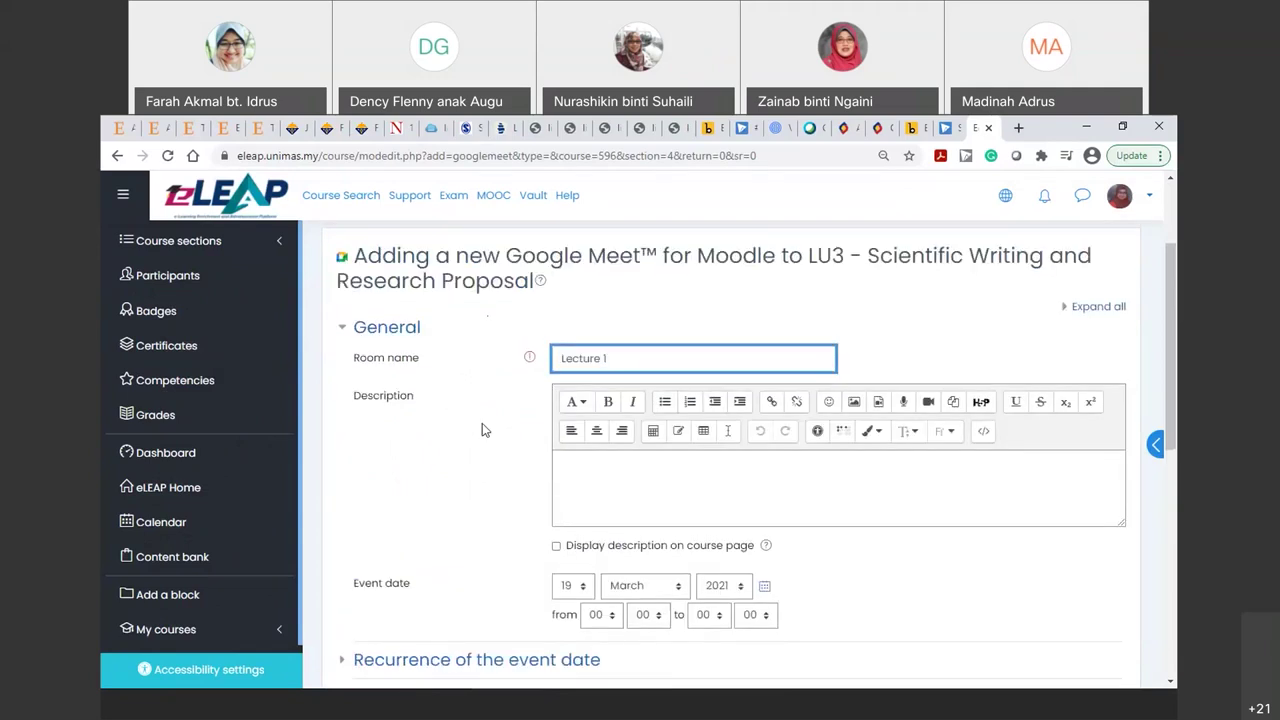
pyautogui.scroll(2, 1118, 284)
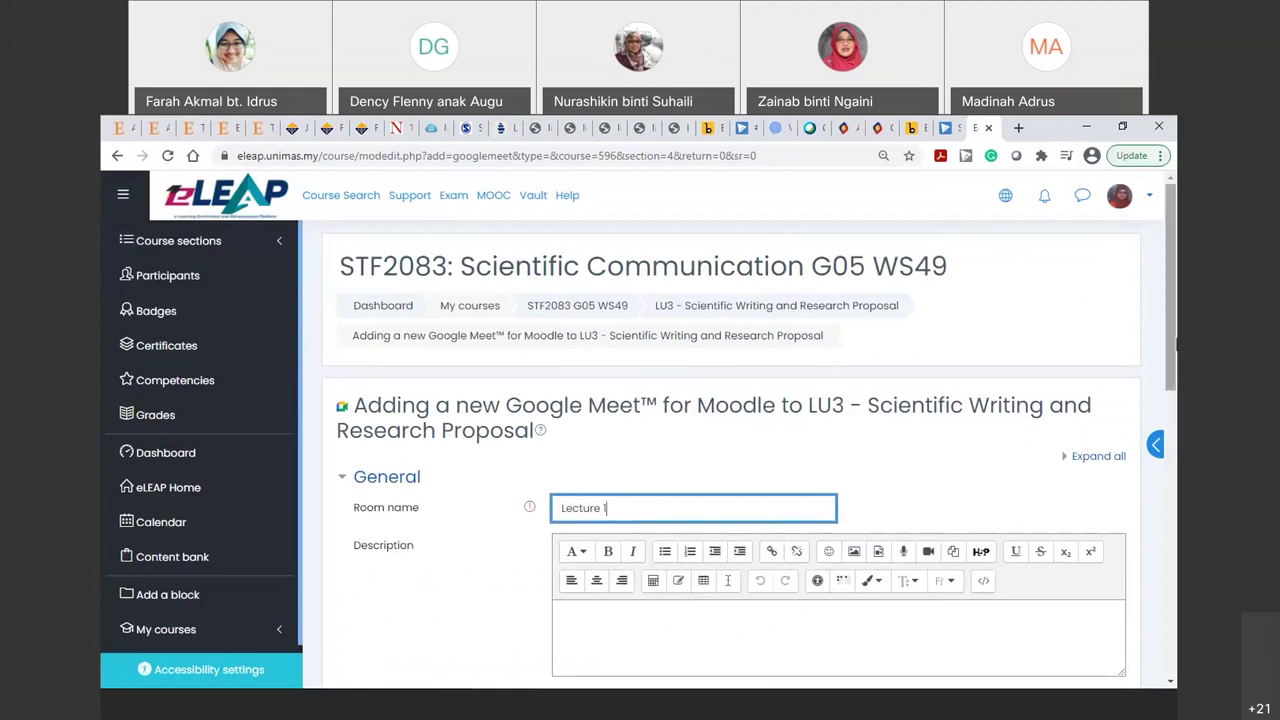
pyautogui.scroll(-4, 974, 577)
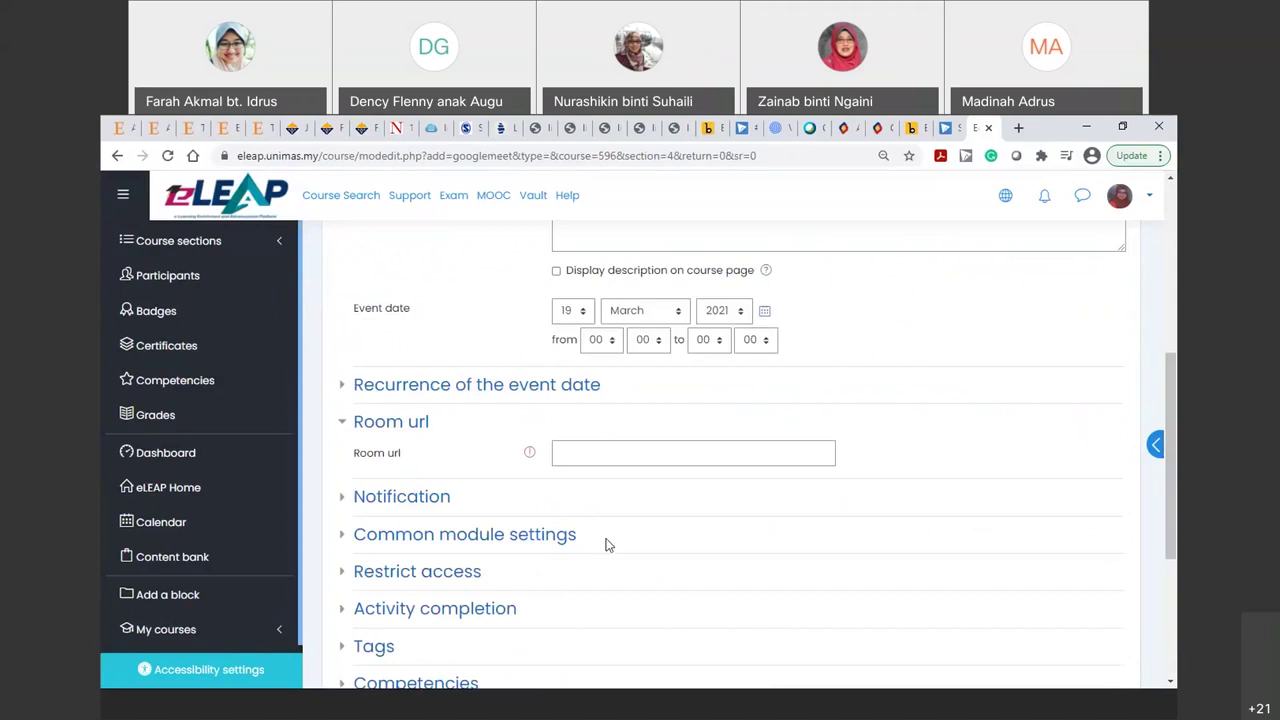
pyautogui.click(604, 457)
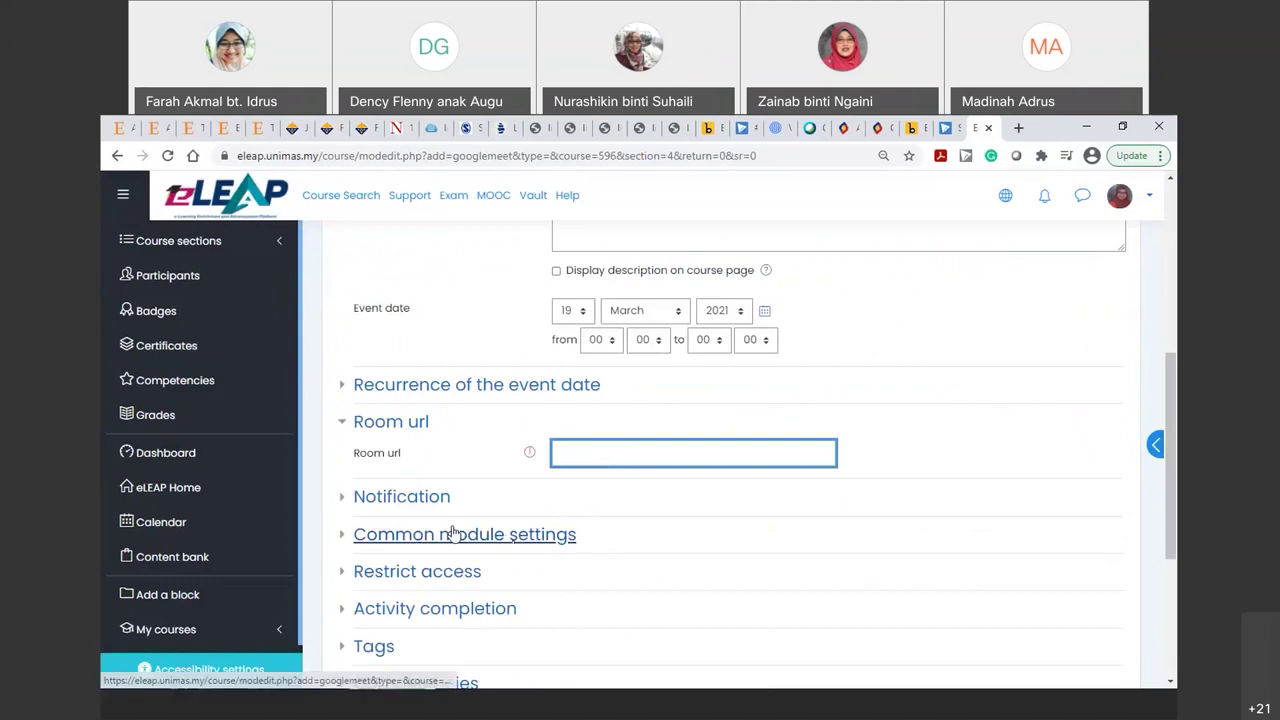
pyautogui.click(493, 388)
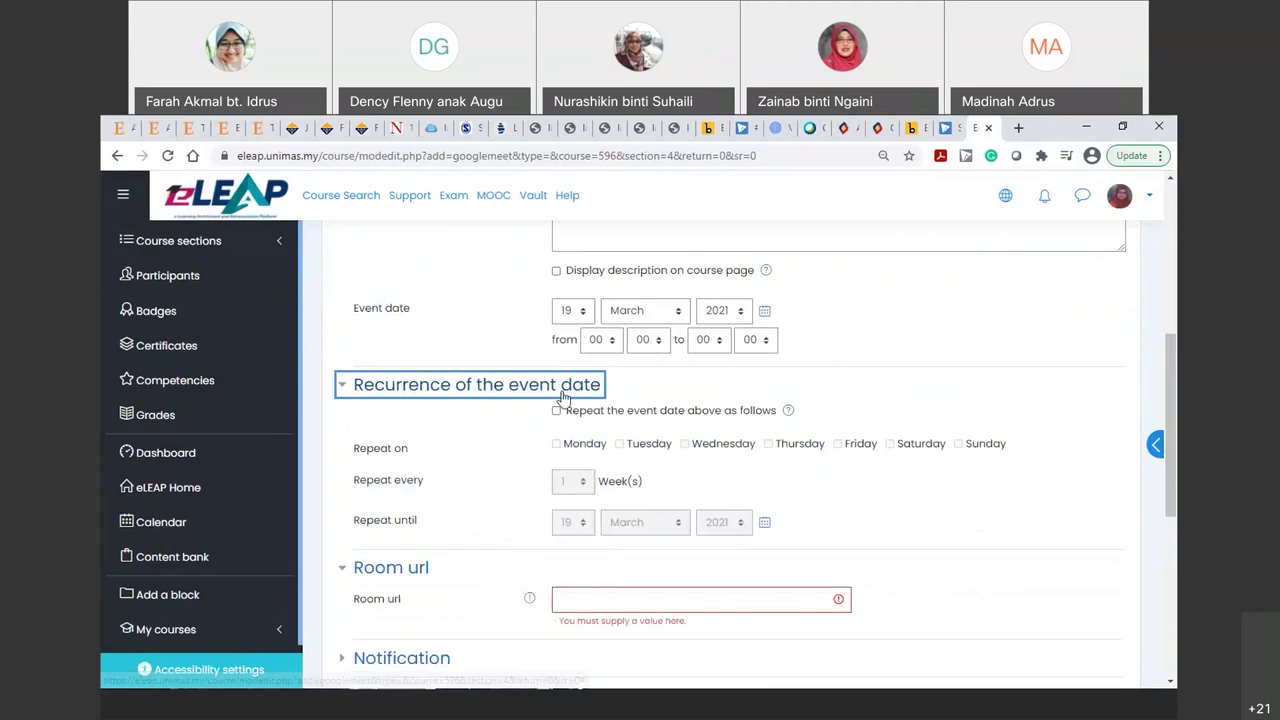
pyautogui.scroll(-1, 510, 512)
pyautogui.scroll(-1, 420, 508)
pyautogui.click(420, 508)
pyautogui.scroll(-2, 497, 509)
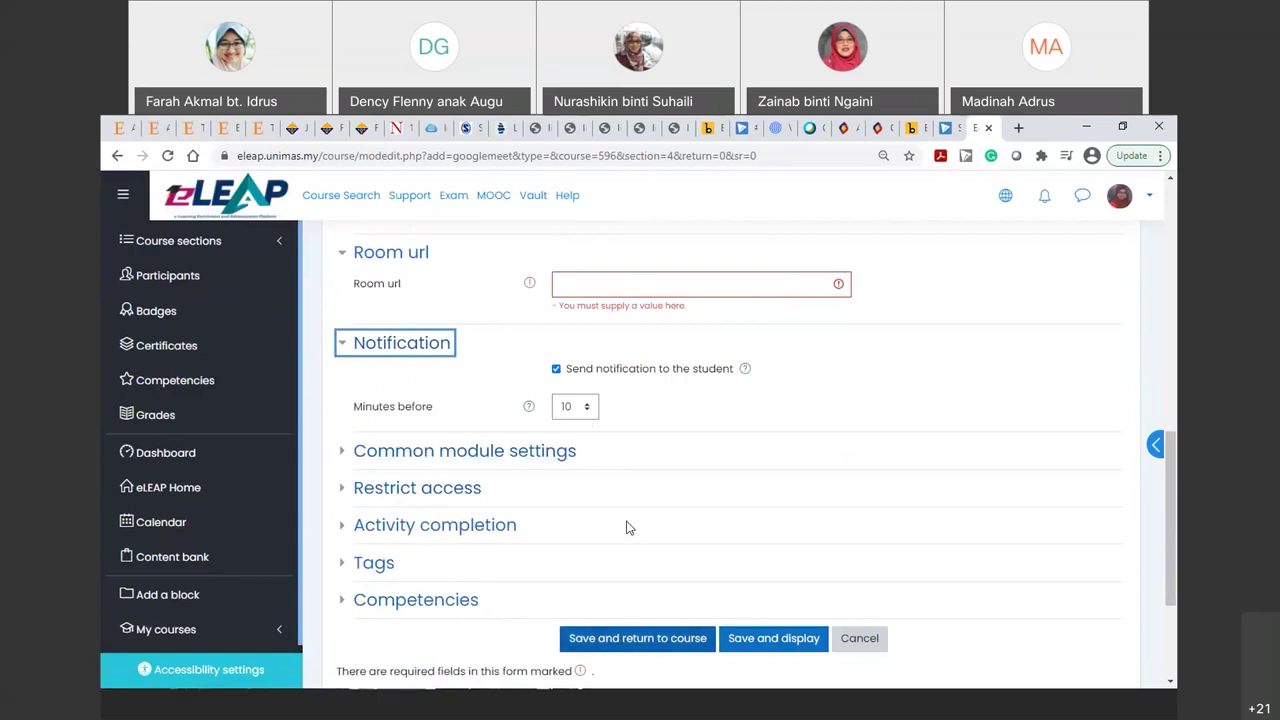
# Step: Return to the Room url field, then cancel the Google Meet form unsaved
pyautogui.click(665, 645)
pyautogui.click(604, 284)
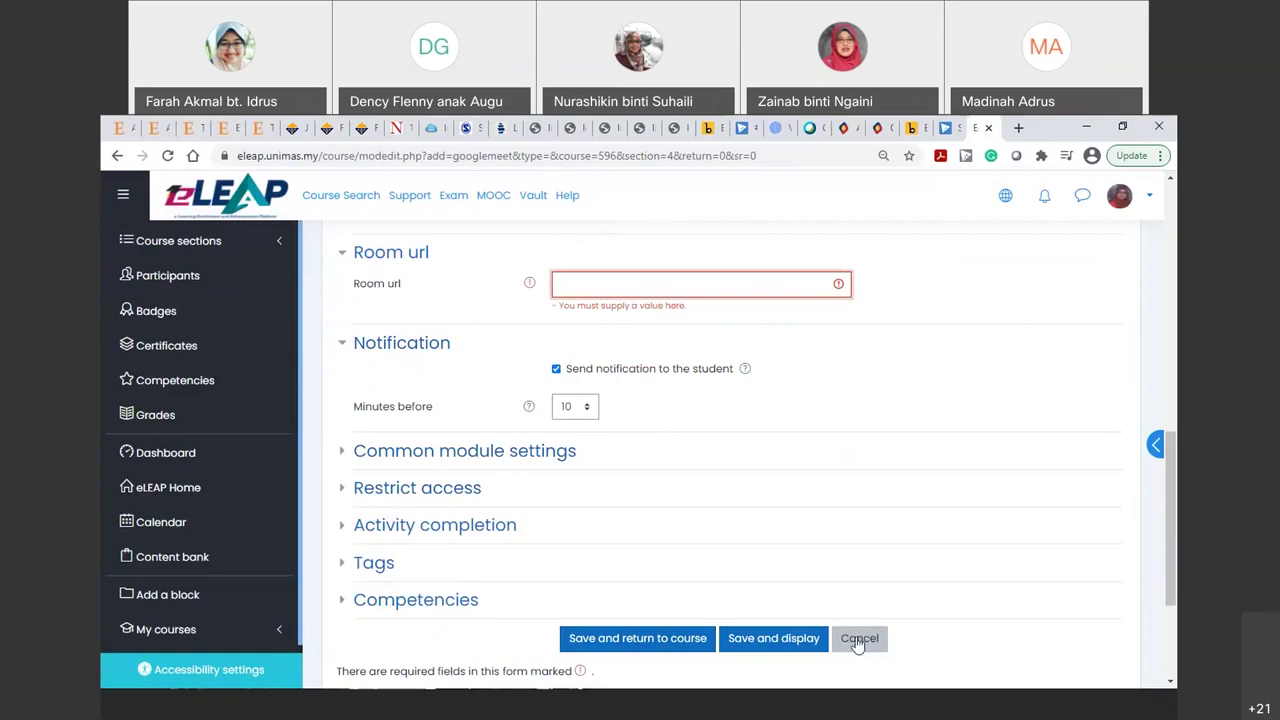
pyautogui.click(859, 638)
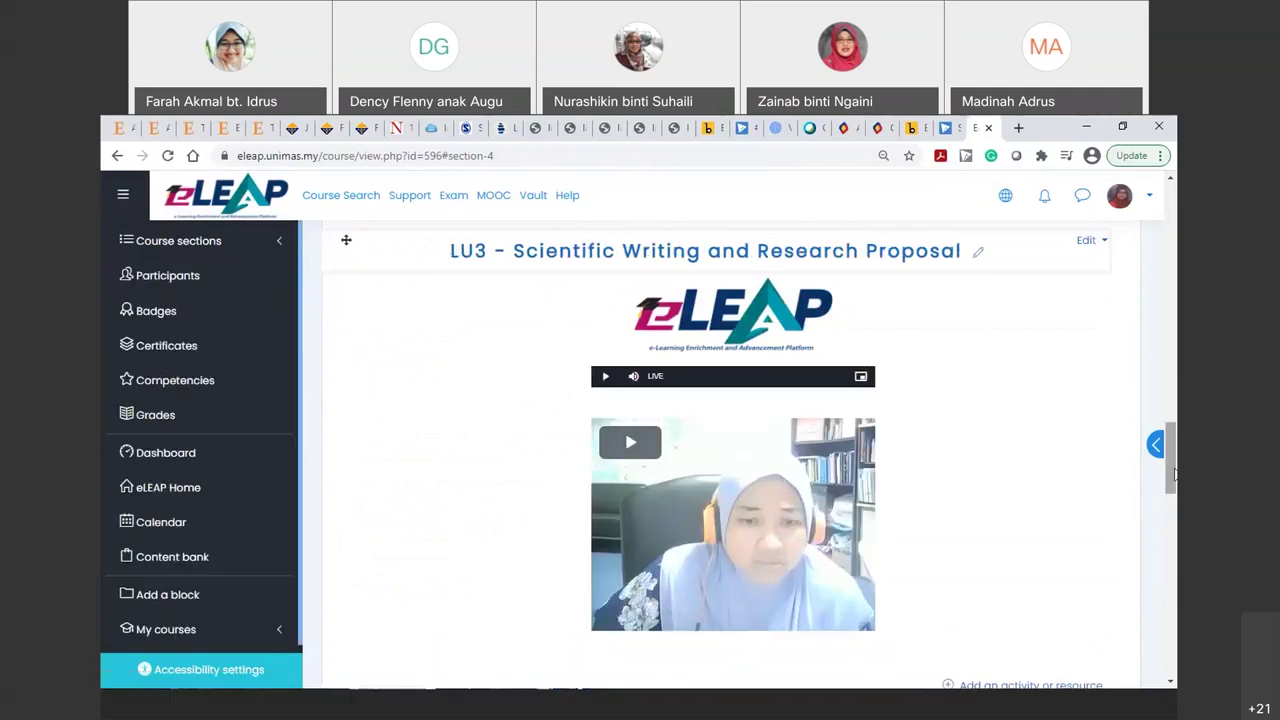
# Step: Open a blank URL resource form for LU3, scroll through it, and cancel
pyautogui.scroll(-2, 1034, 309)
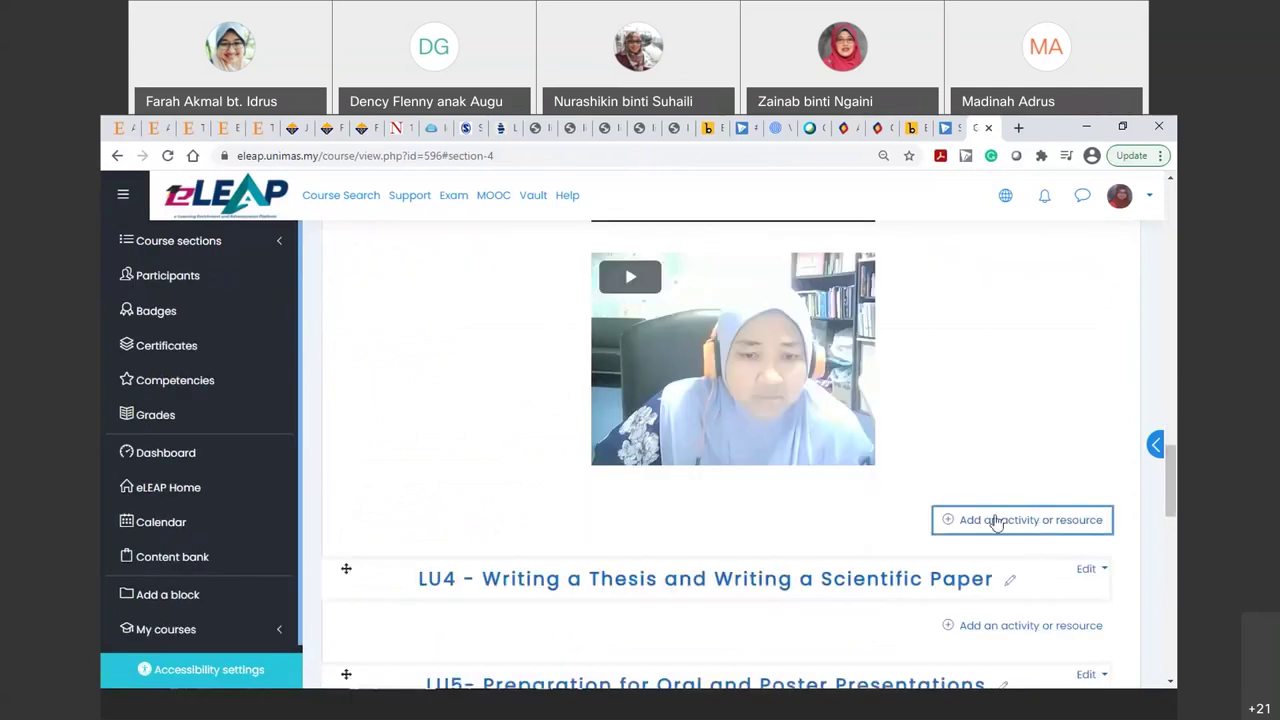
pyautogui.click(997, 522)
pyautogui.click(522, 296)
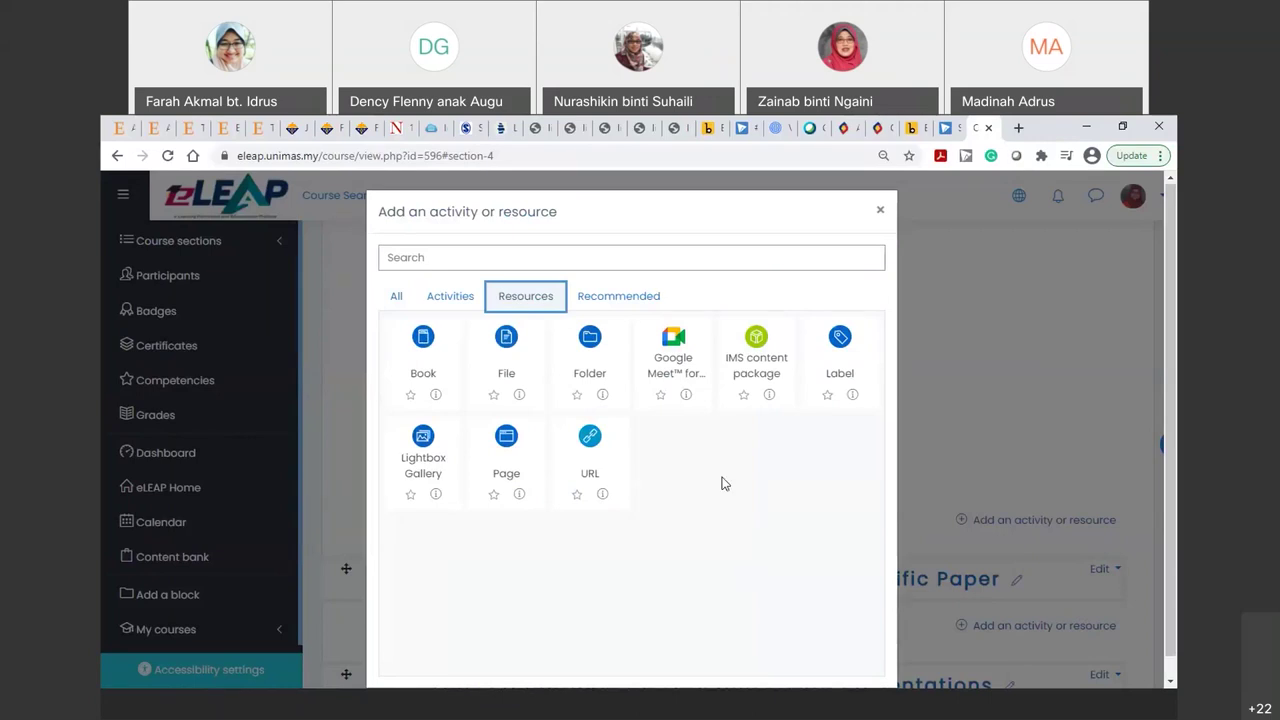
pyautogui.click(594, 474)
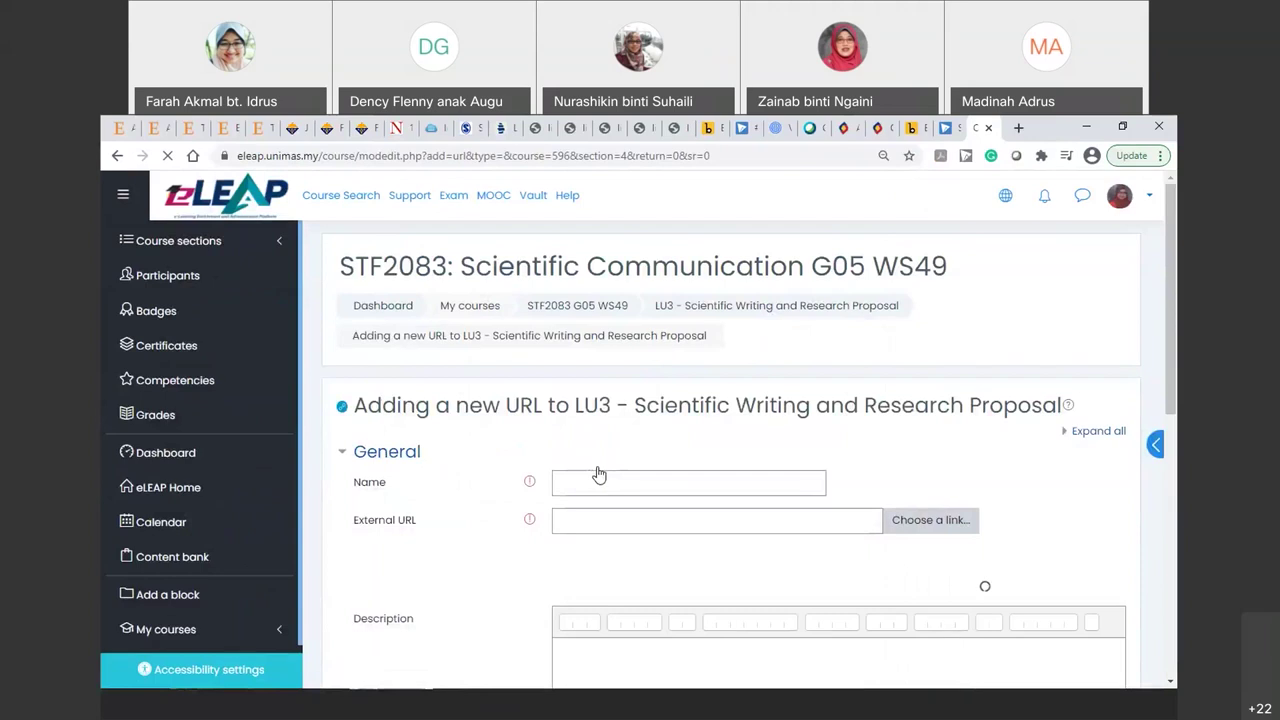
pyautogui.scroll(-2, 449, 509)
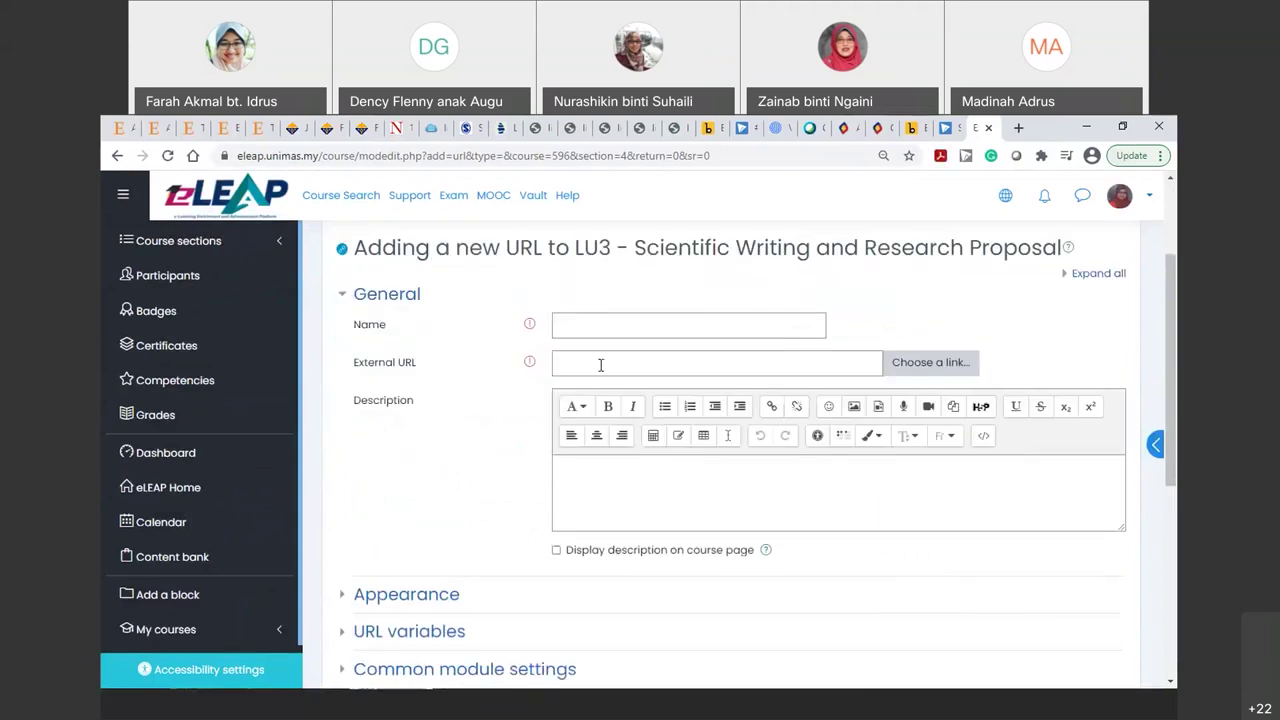
pyautogui.scroll(-4, 473, 526)
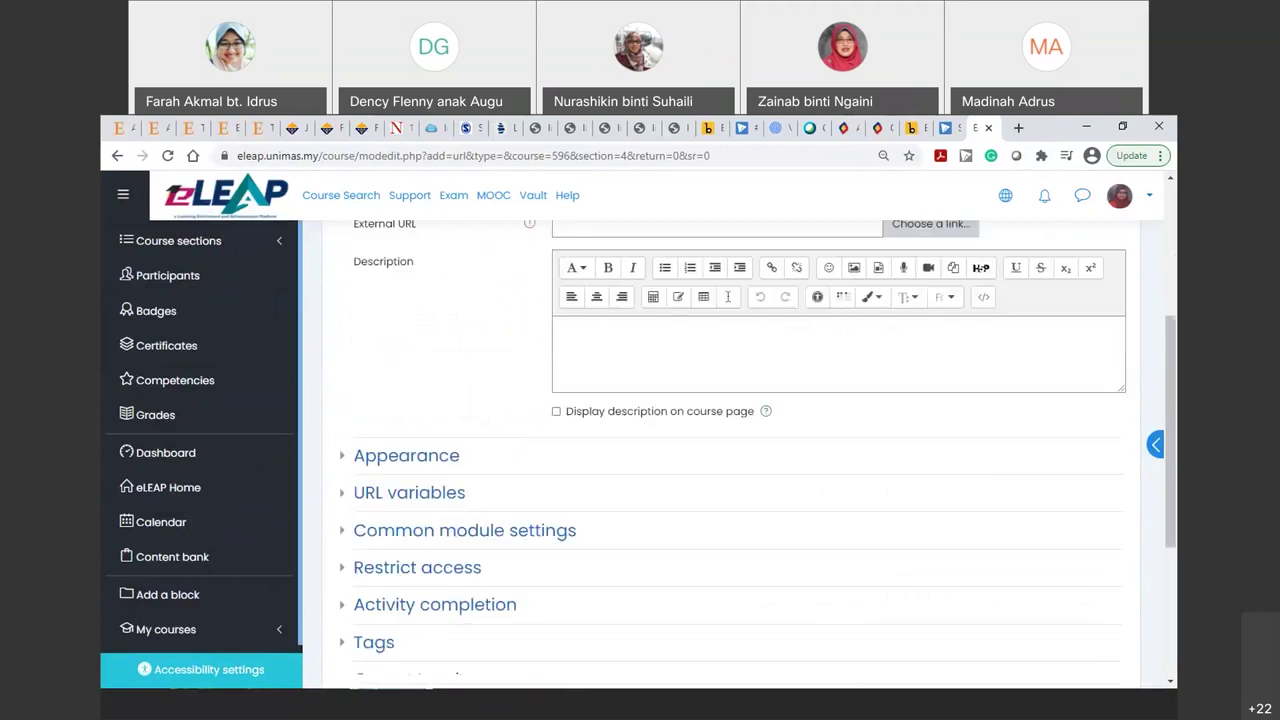
pyautogui.click(858, 541)
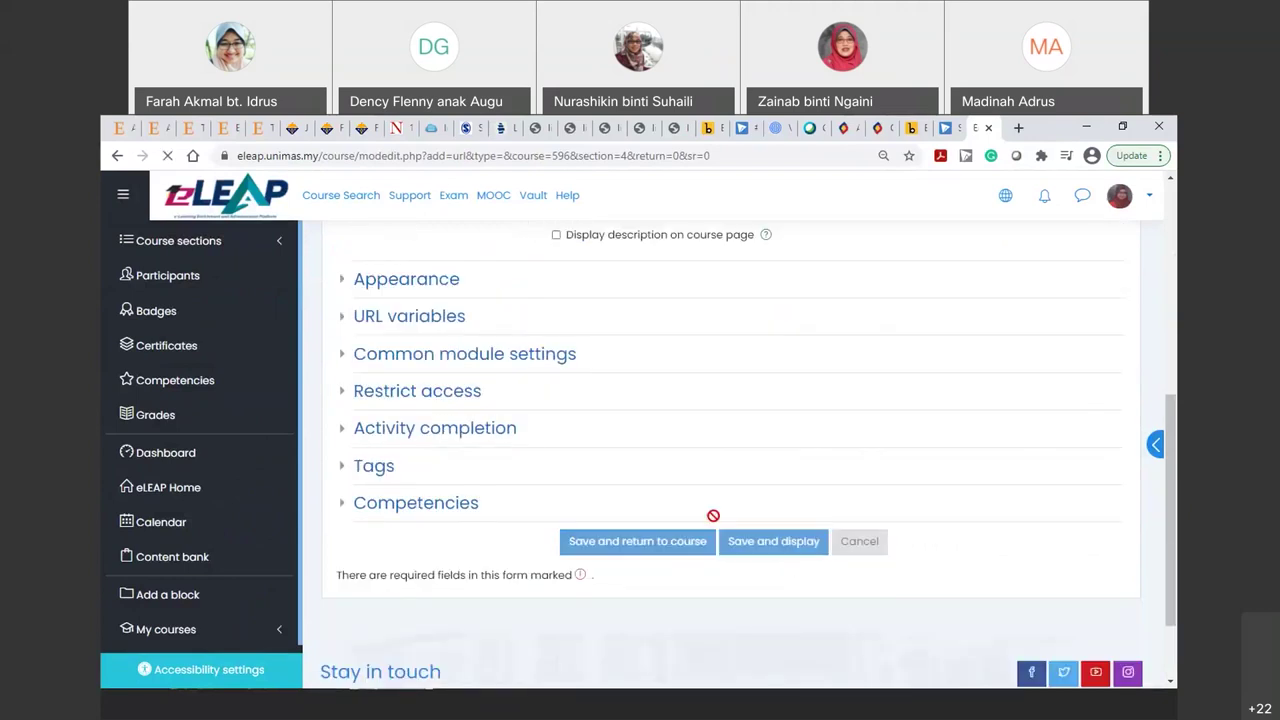
# Step: Add an Attendance activity to LU3 named 'Attendance week 1'
pyautogui.scroll(-2, 885, 519)
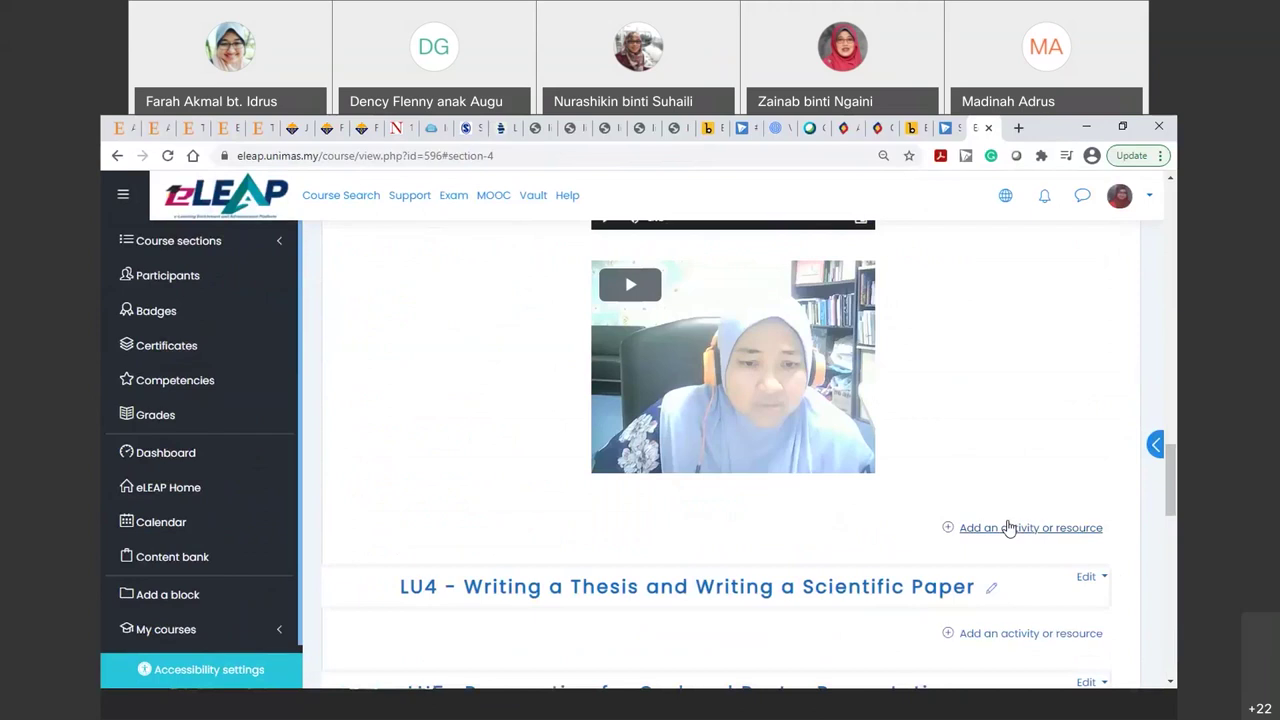
pyautogui.click(1008, 528)
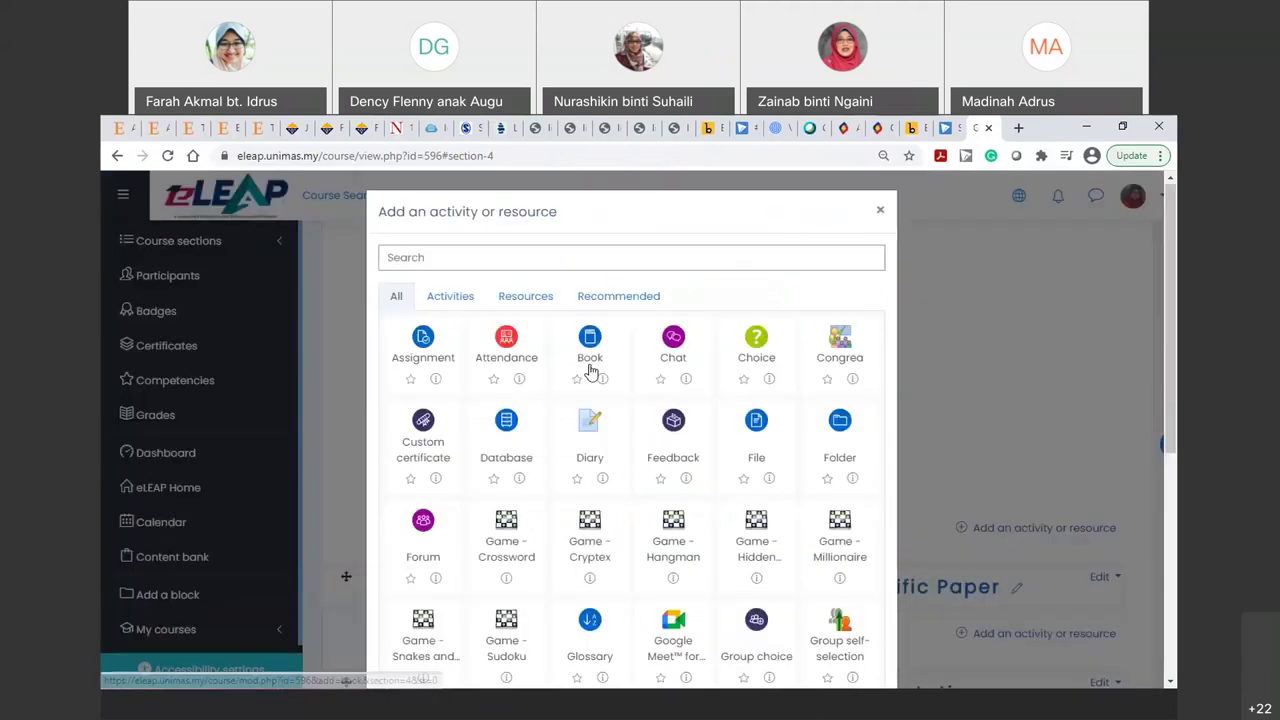
pyautogui.click(462, 300)
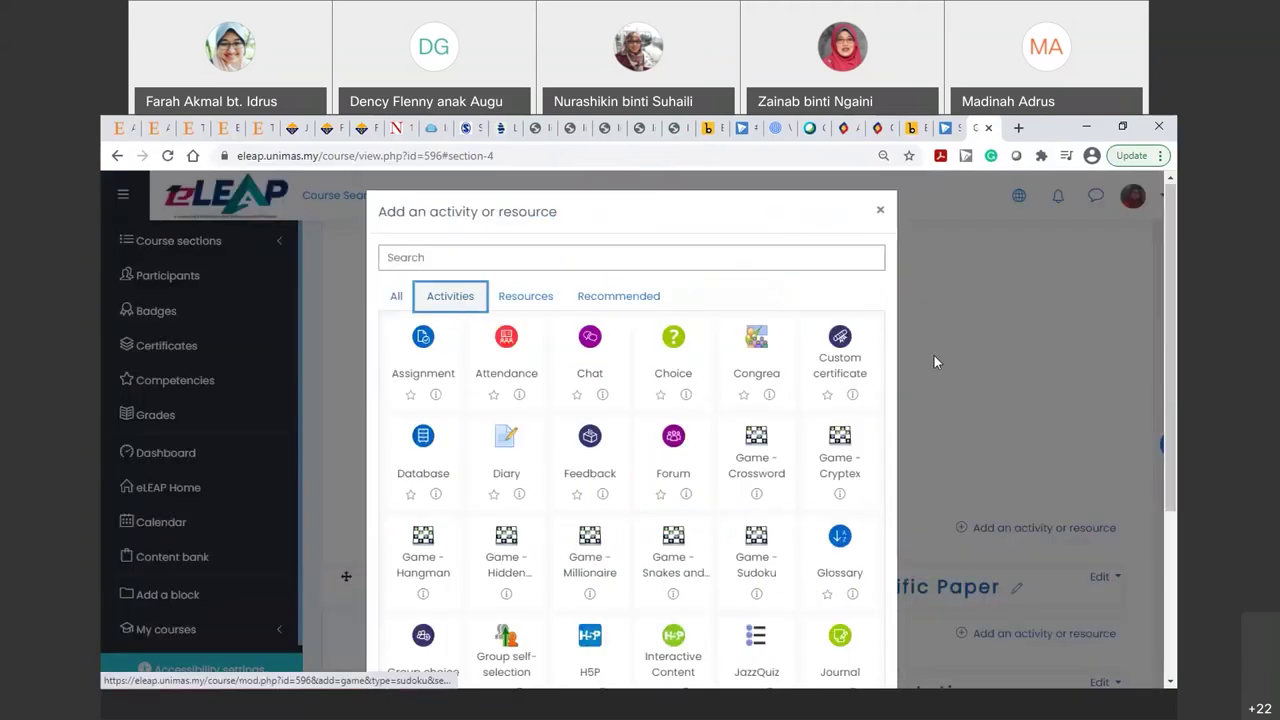
pyautogui.scroll(-3, 745, 420)
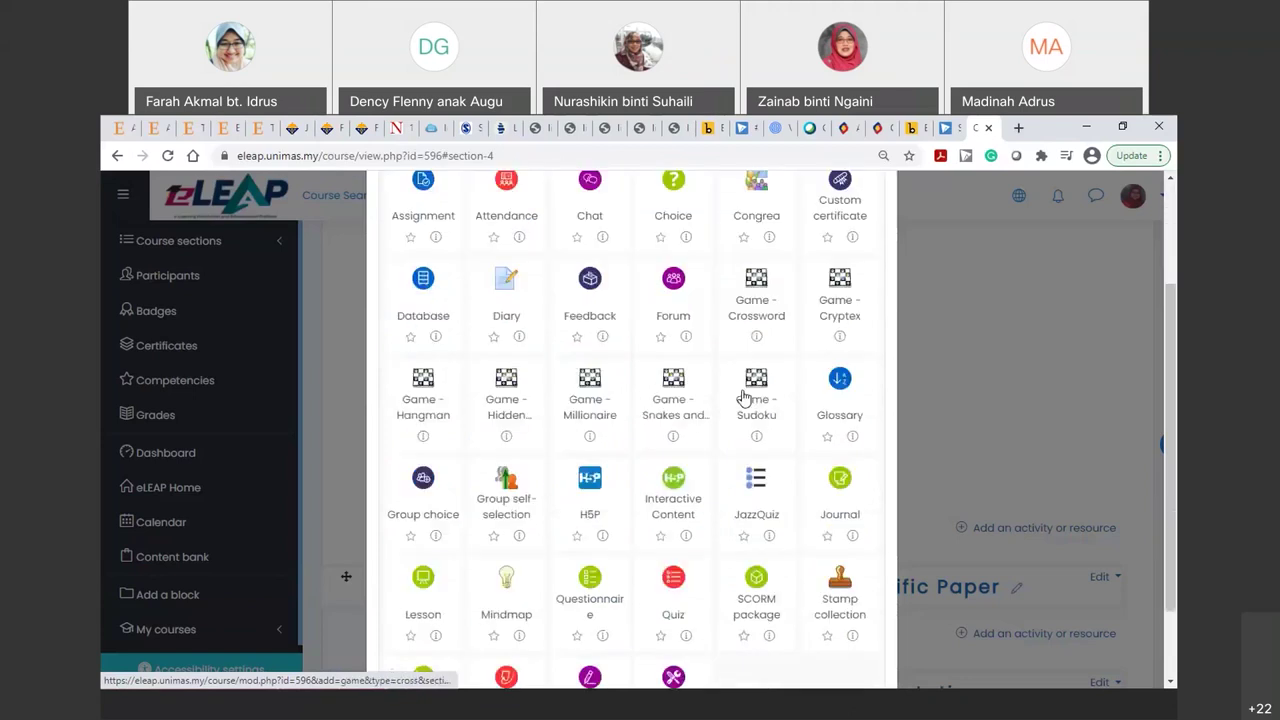
pyautogui.scroll(3, 600, 520)
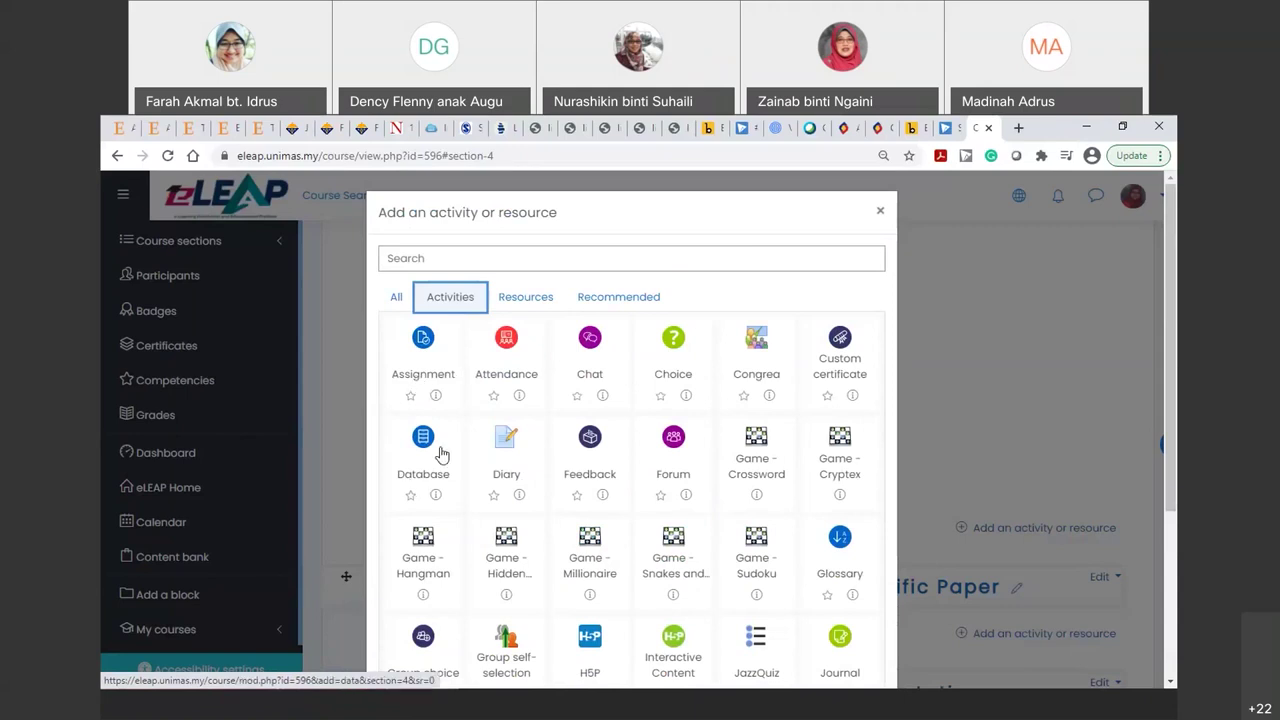
pyautogui.click(505, 406)
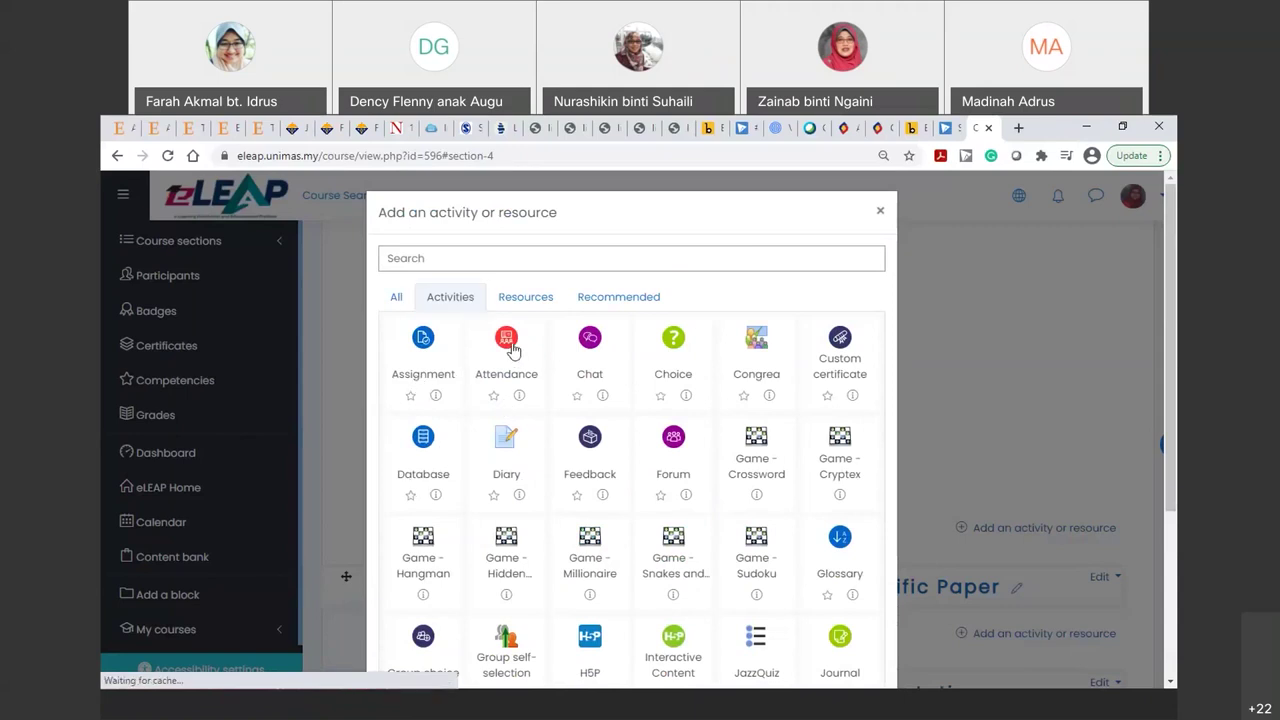
pyautogui.scroll(-2, 1176, 300)
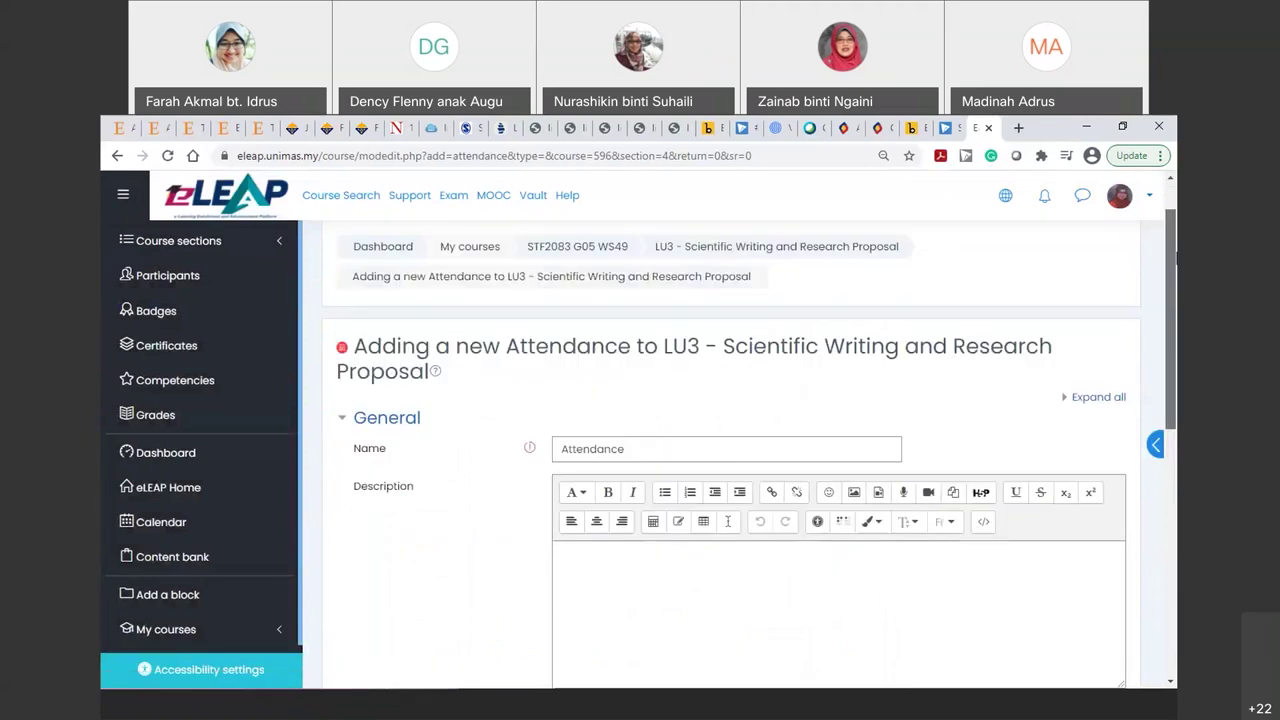
pyautogui.click(642, 347)
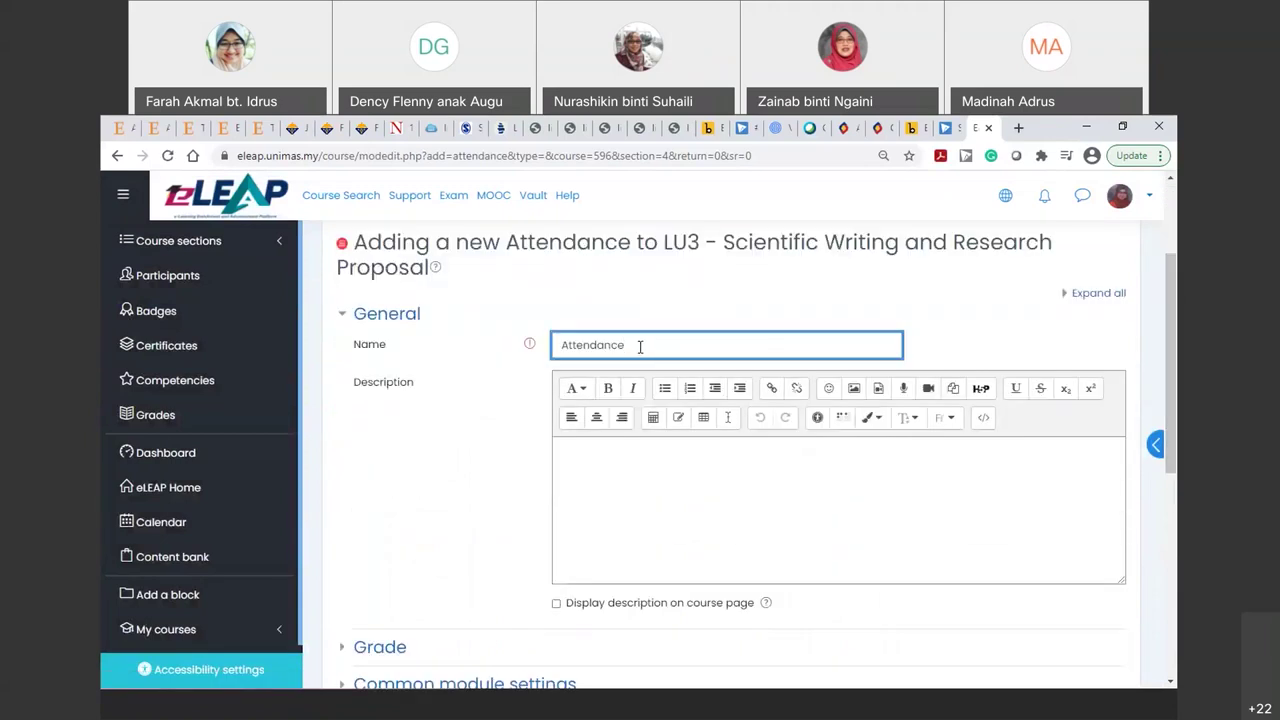
pyautogui.write('week 1')
# Step: Keep the Attendance grade type as Point with a maximum of 100
pyautogui.scroll(-3, 455, 626)
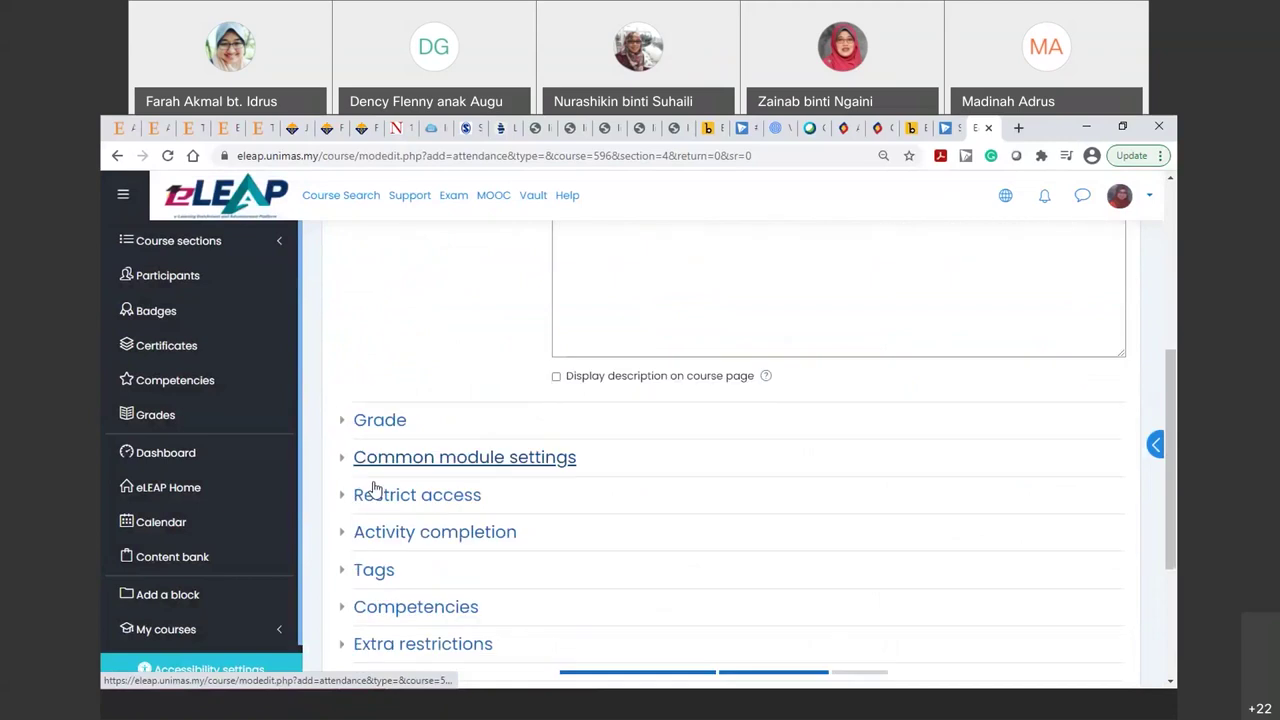
pyautogui.click(368, 412)
pyautogui.scroll(-1, 490, 507)
pyautogui.scroll(1, 600, 490)
pyautogui.click(634, 478)
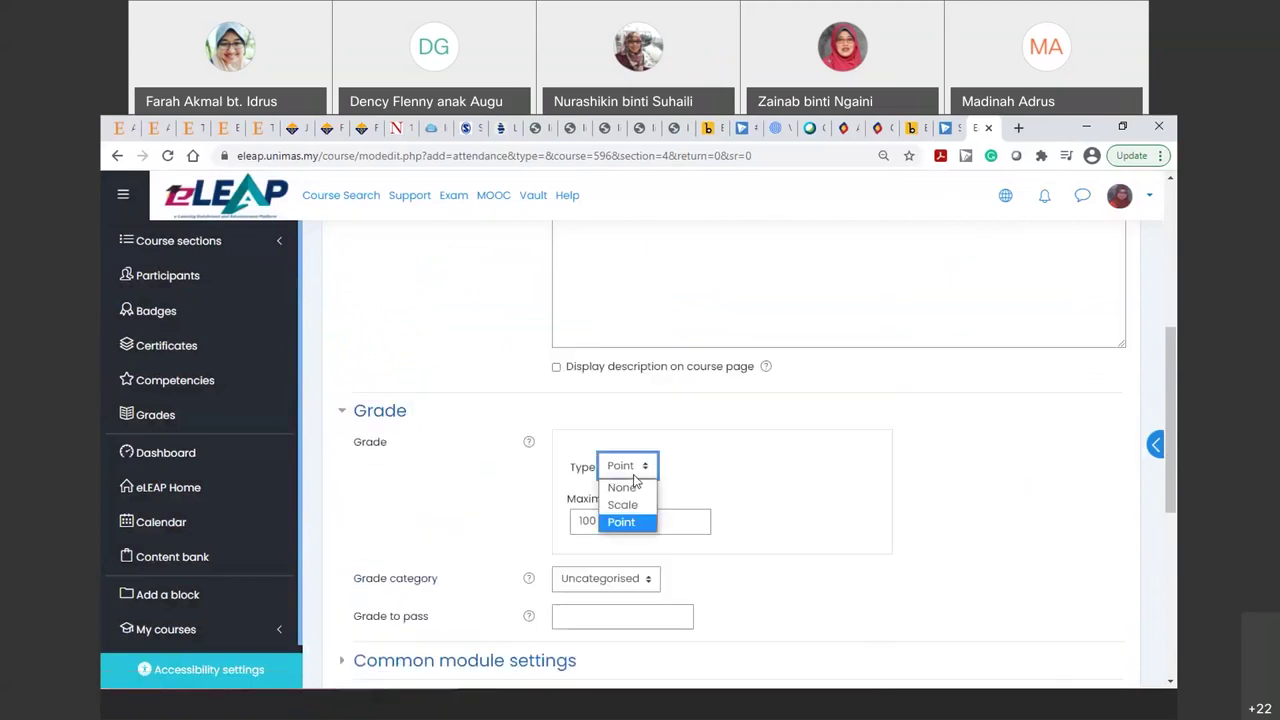
pyautogui.scroll(-1, 728, 481)
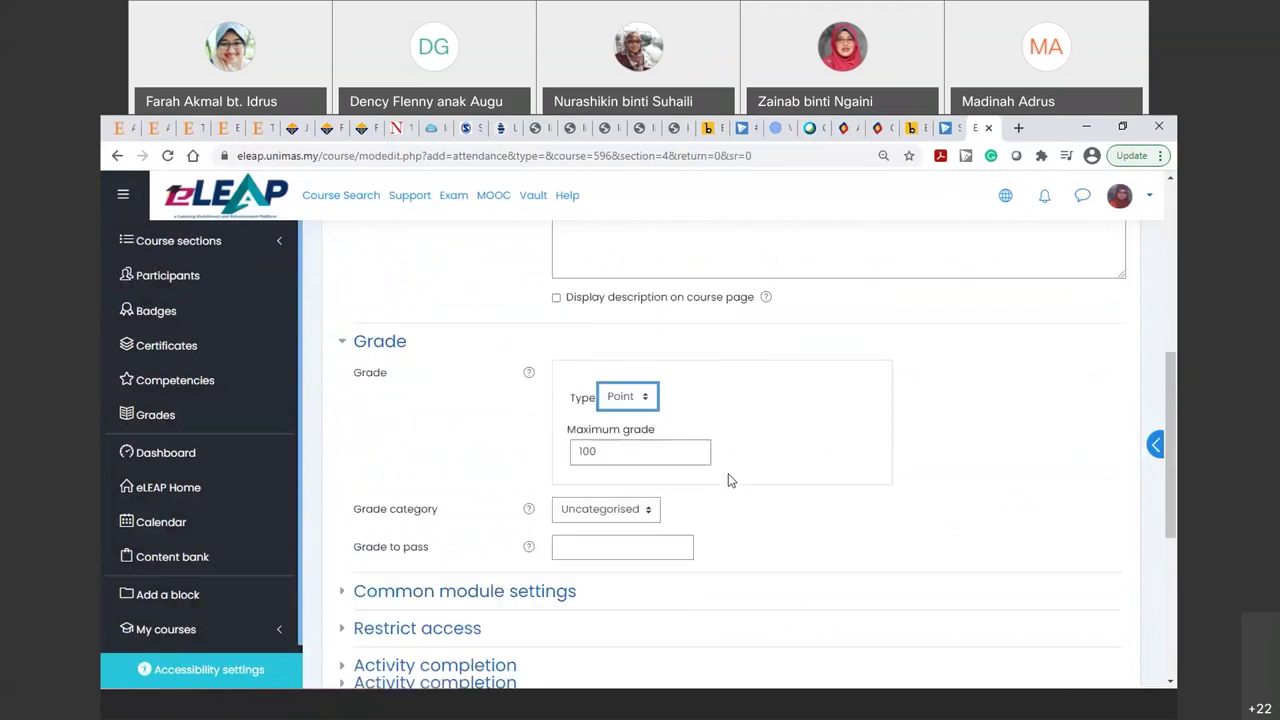
pyautogui.click(622, 388)
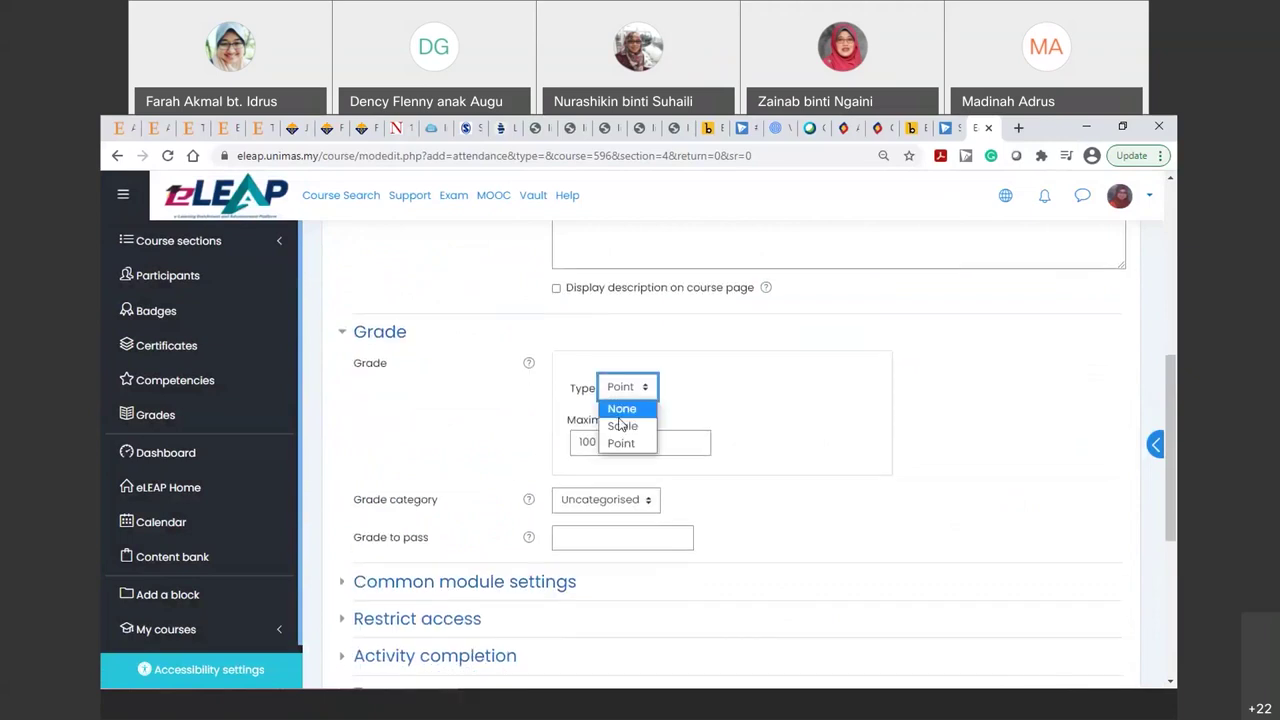
pyautogui.click(952, 399)
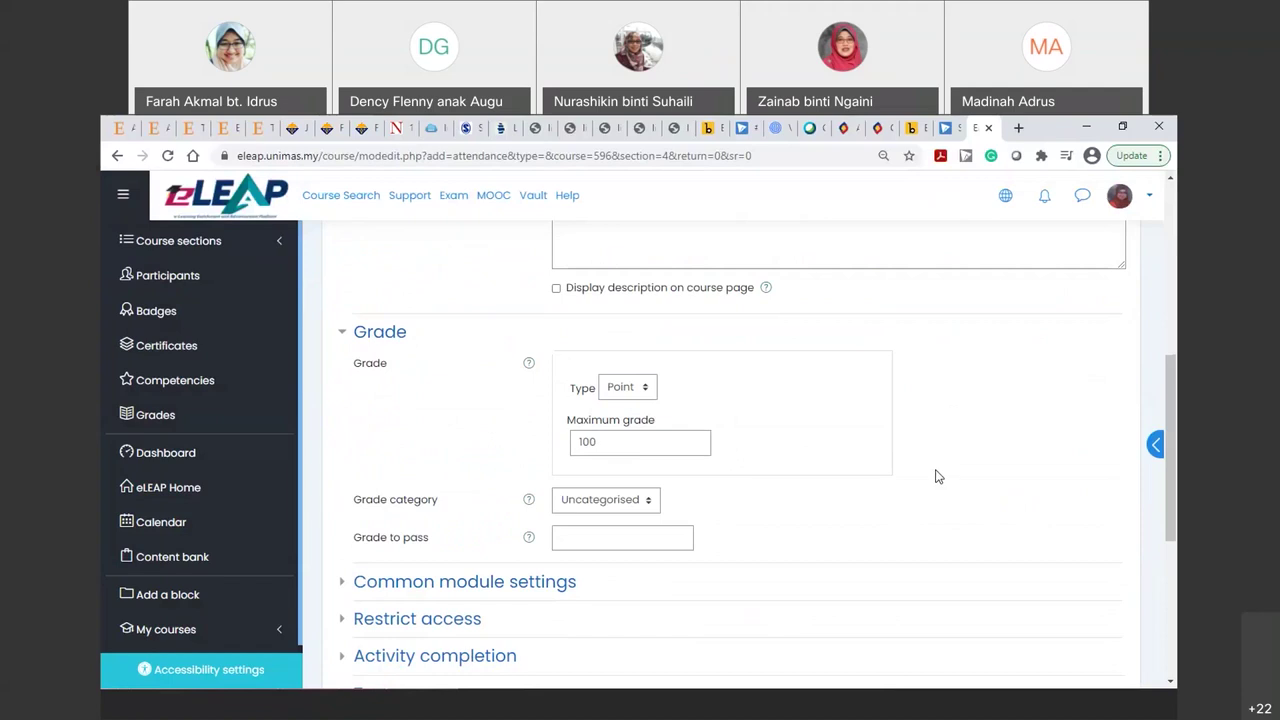
pyautogui.scroll(-2, 937, 476)
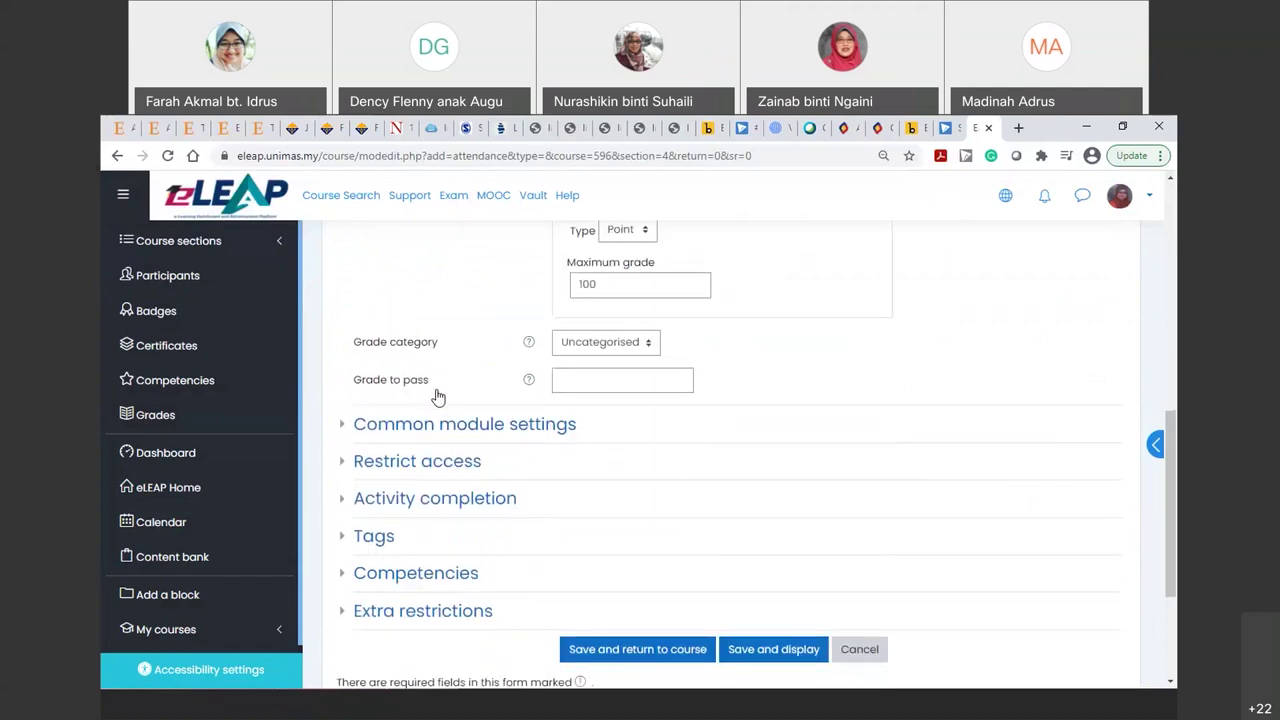
pyautogui.click(517, 428)
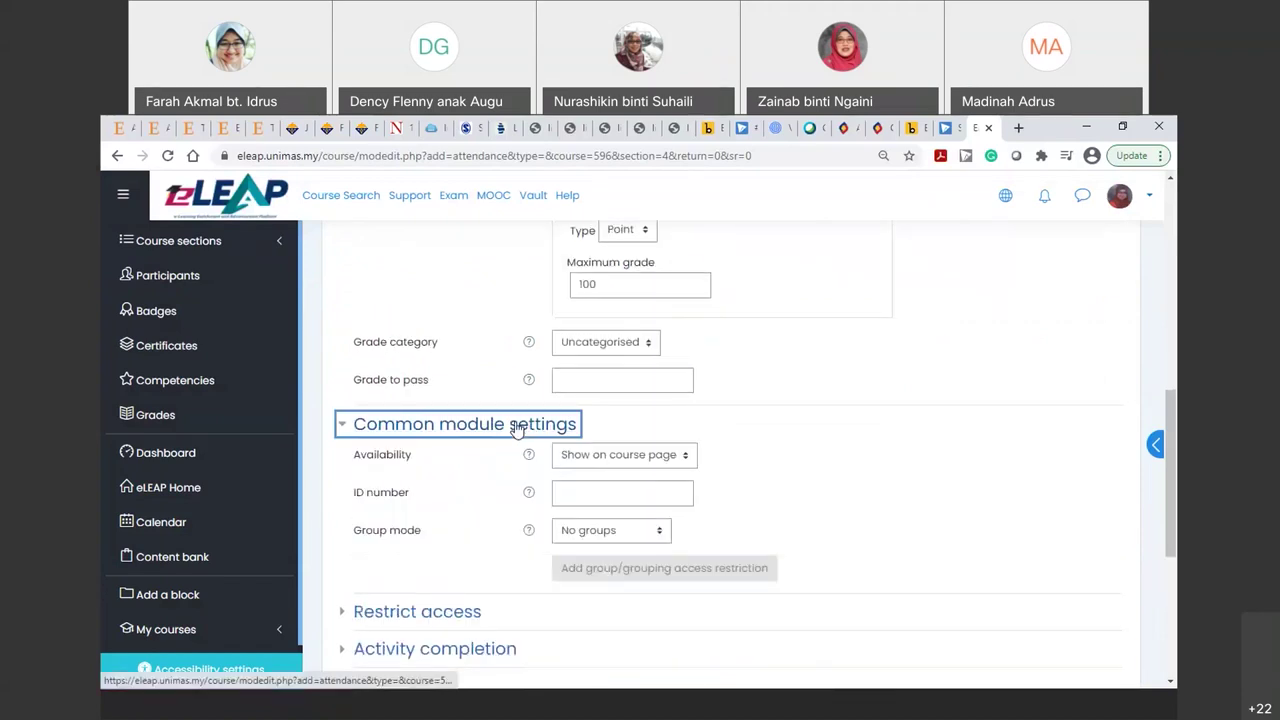
# Step: Keep Availability at 'Show on course page' and open the Add restriction choices
pyautogui.click(585, 453)
pyautogui.click(585, 453)
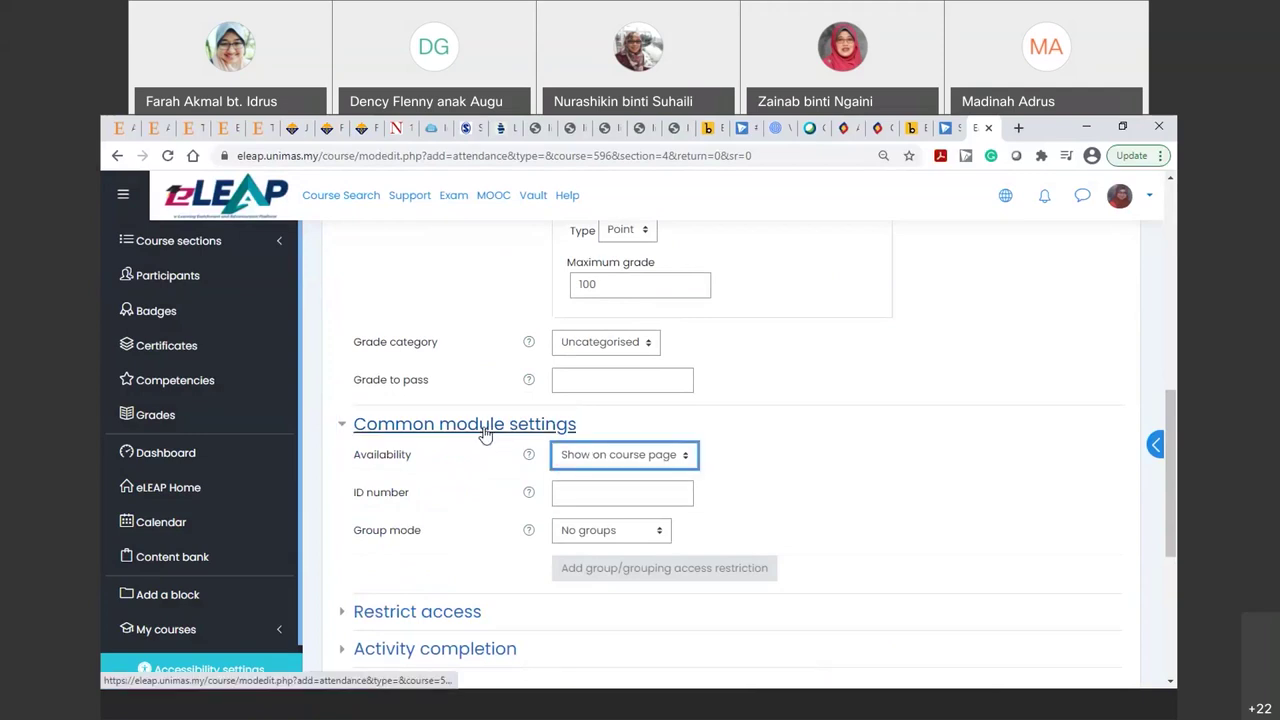
pyautogui.click(607, 455)
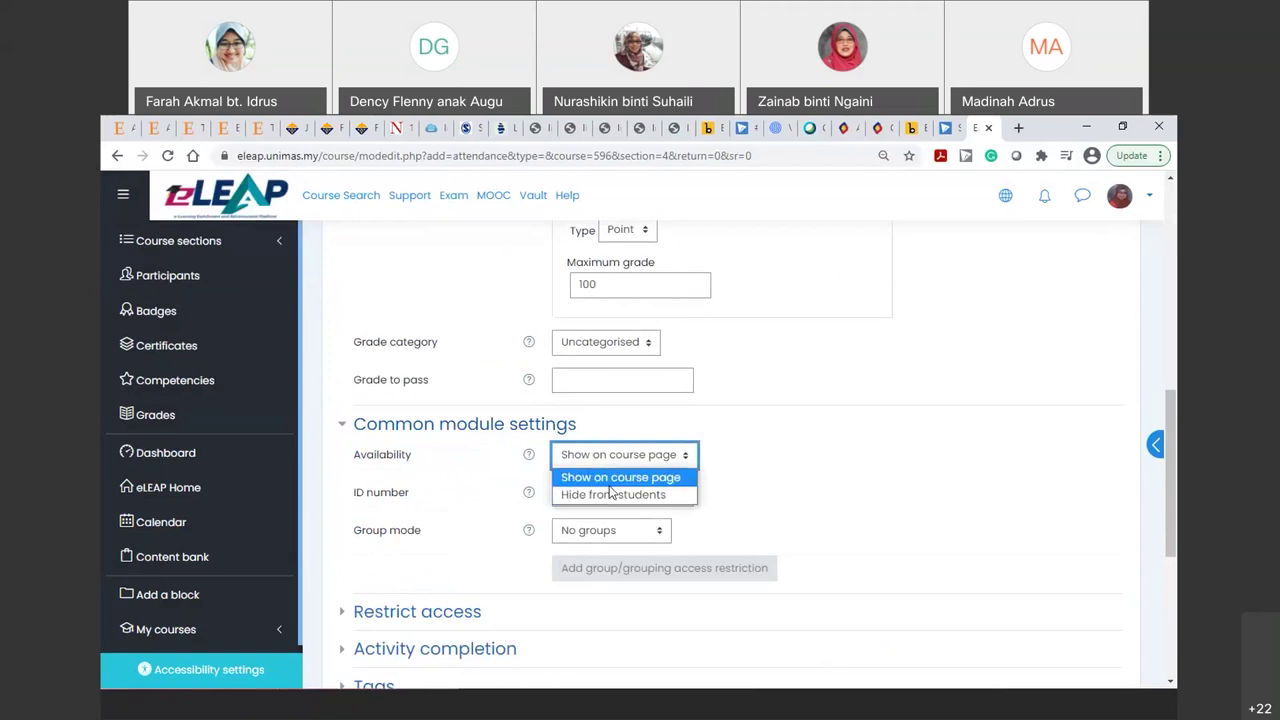
pyautogui.click(622, 479)
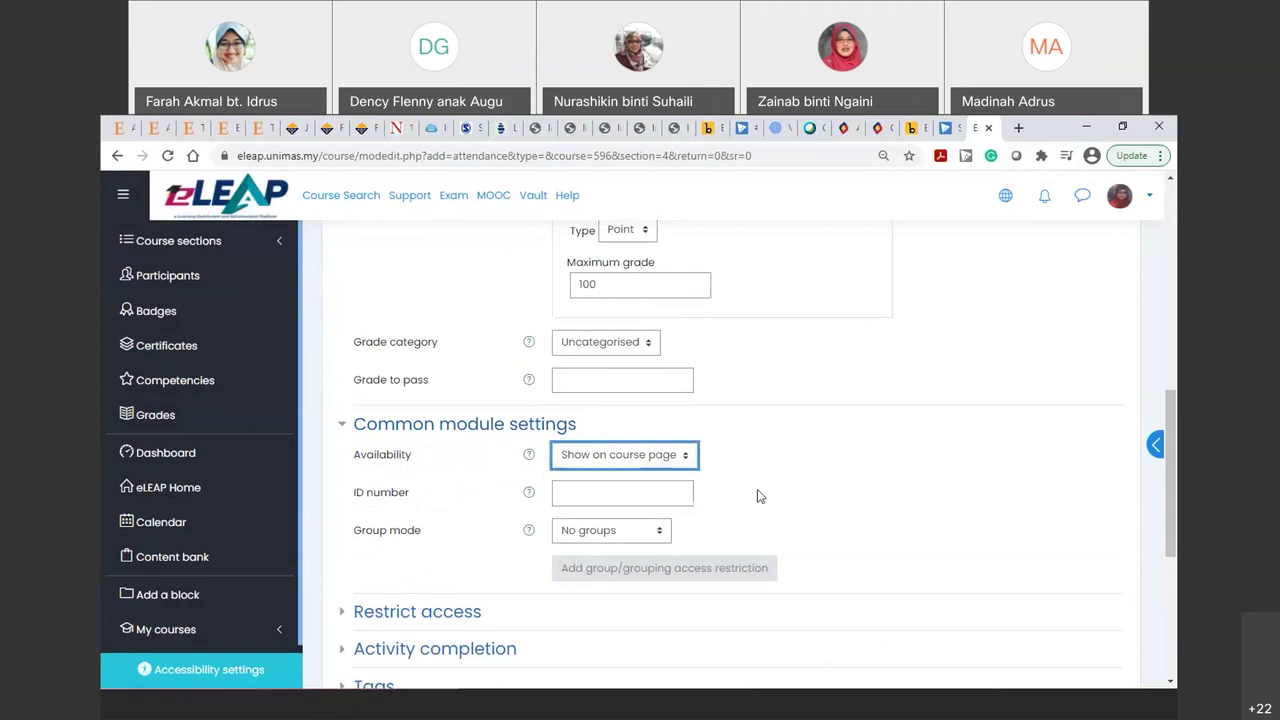
pyautogui.scroll(-2, 791, 489)
pyautogui.click(399, 454)
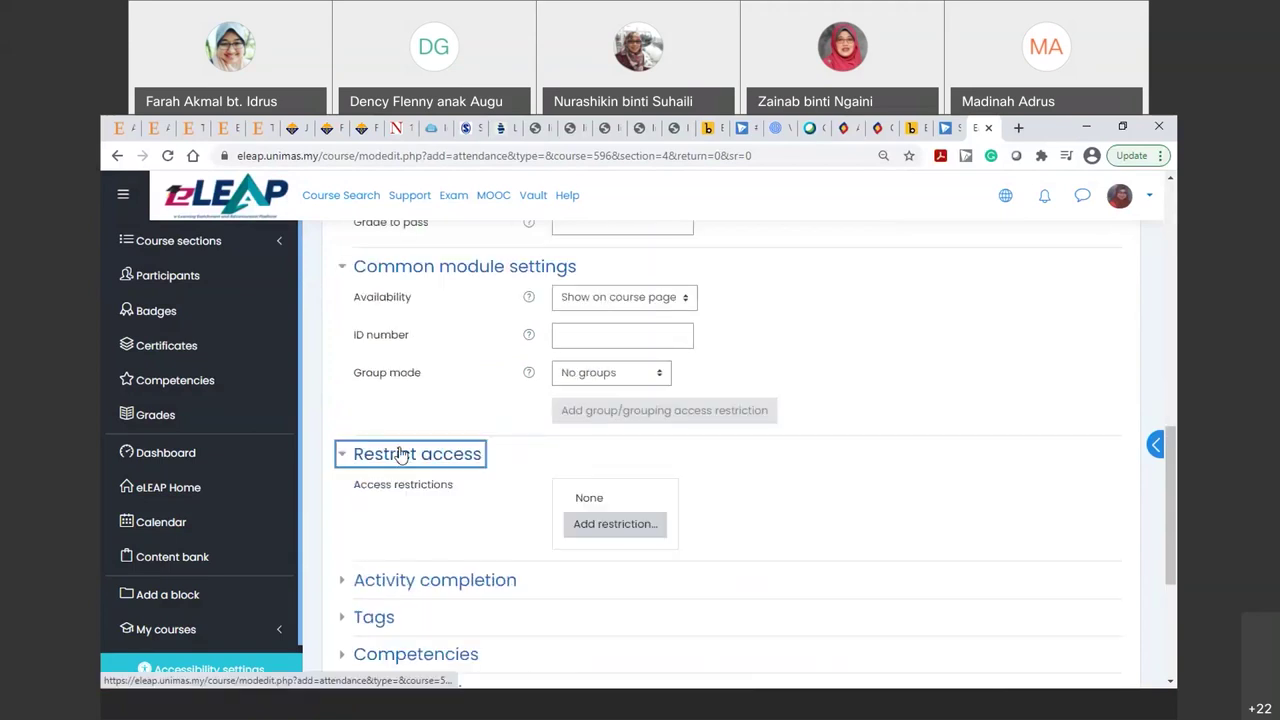
pyautogui.scroll(-1, 399, 509)
pyautogui.click(591, 447)
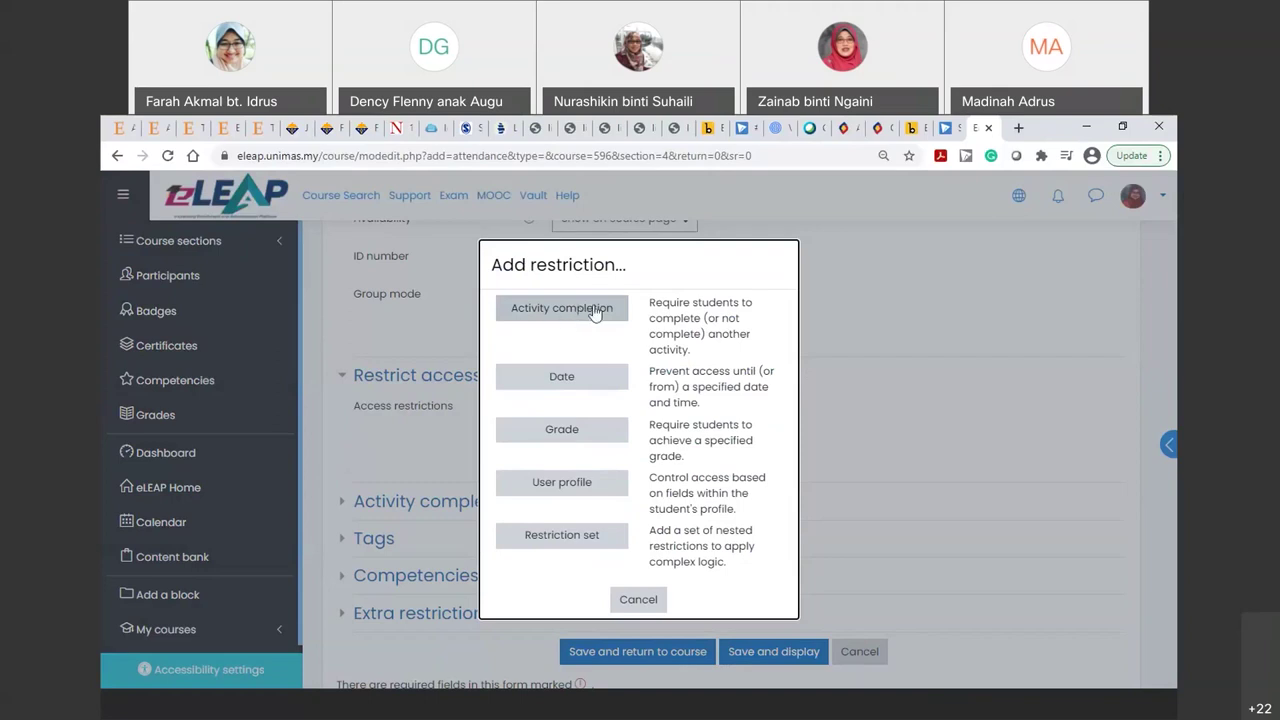
# Step: Add an Activity completion restriction: Briefing Lecture Note and Course Schedule must be marked complete
pyautogui.click(595, 312)
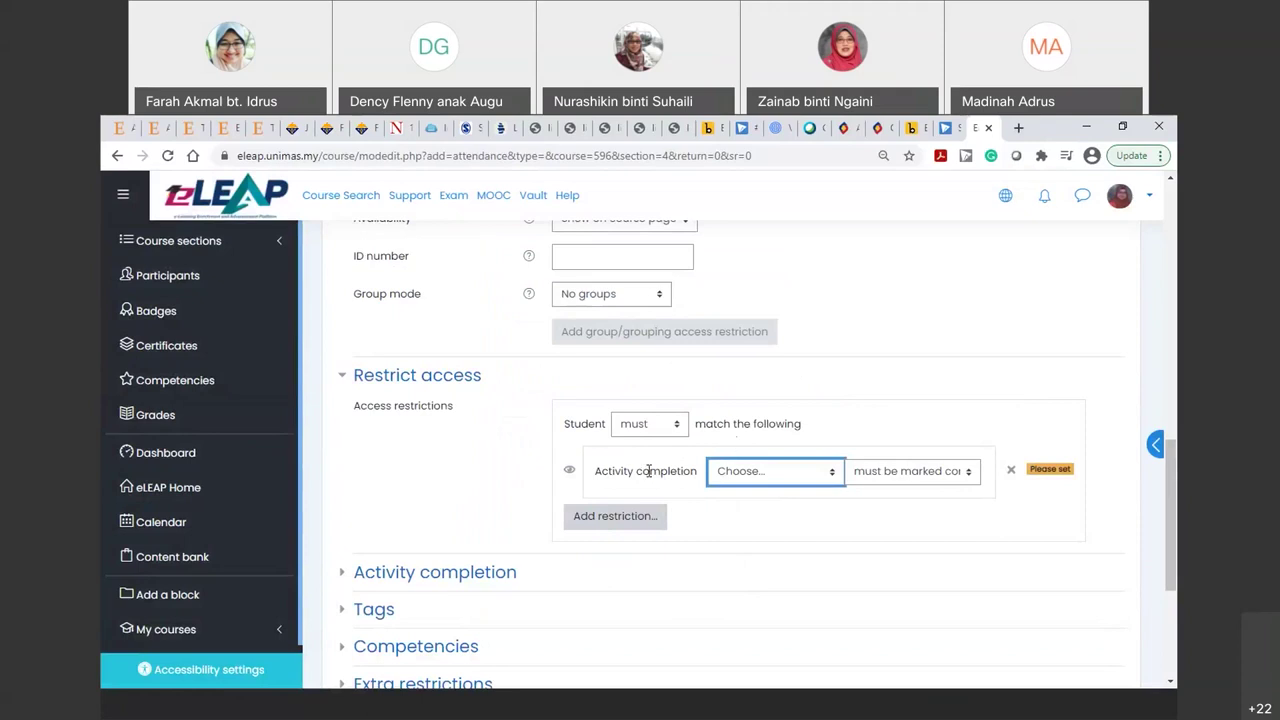
pyautogui.click(817, 479)
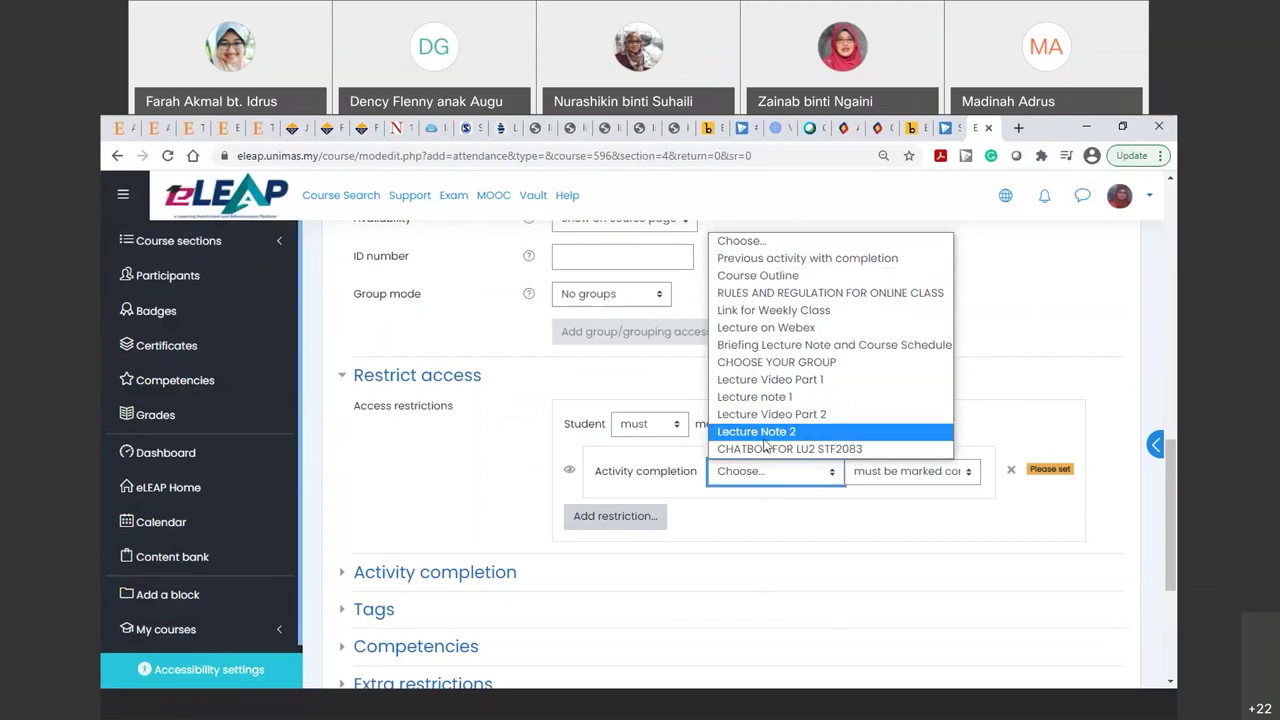
pyautogui.click(772, 345)
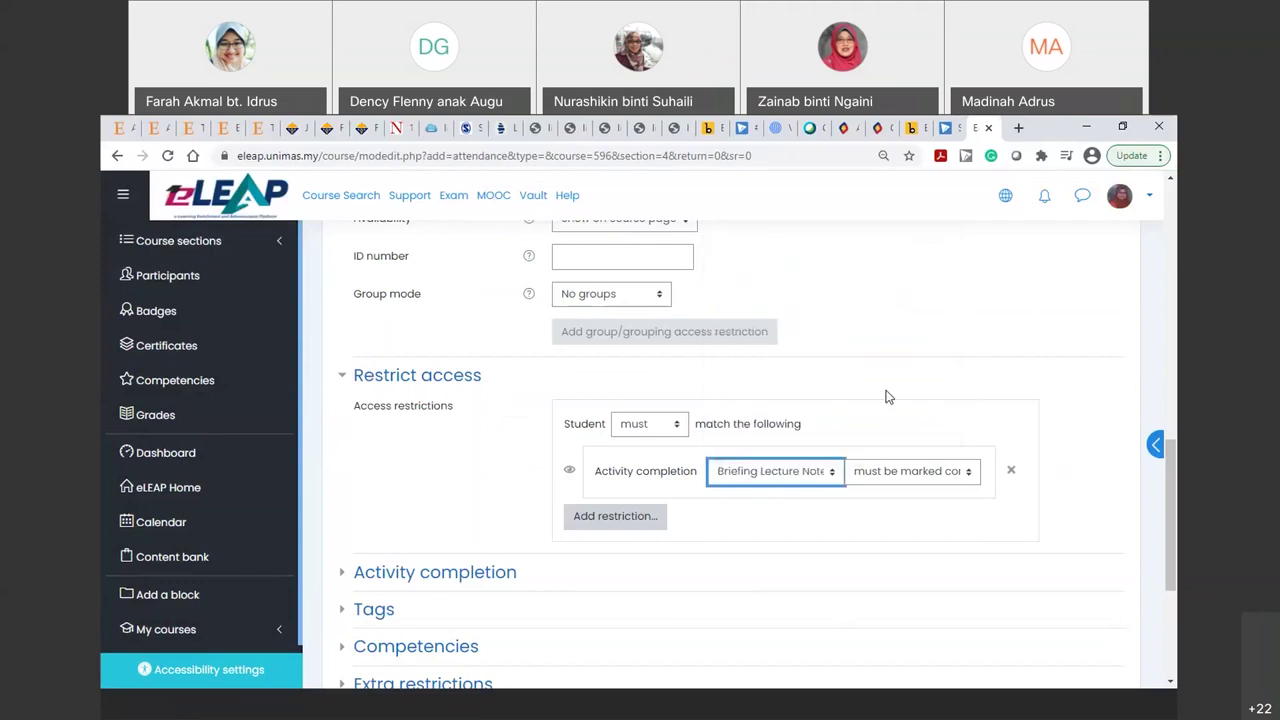
pyautogui.click(948, 479)
pyautogui.click(930, 494)
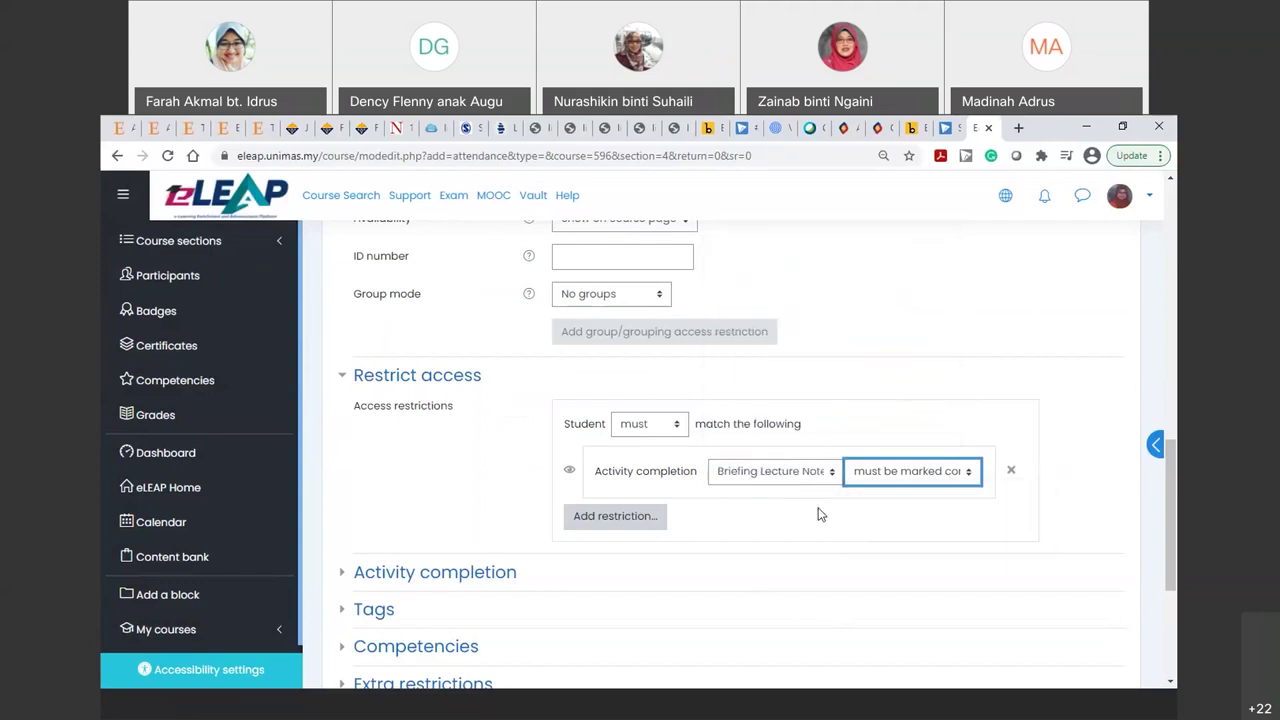
# Step: Set completion to 'Show activity as complete when conditions are met' and require a grade
pyautogui.click(425, 575)
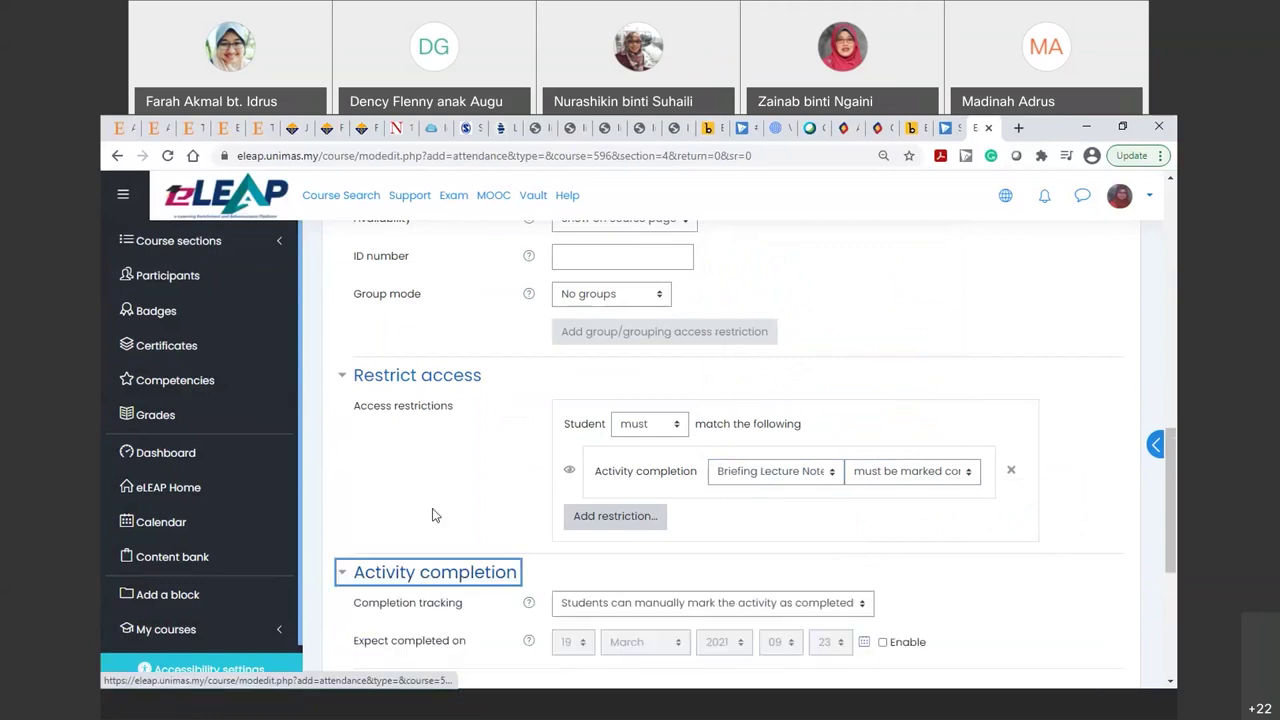
pyautogui.scroll(-3, 443, 474)
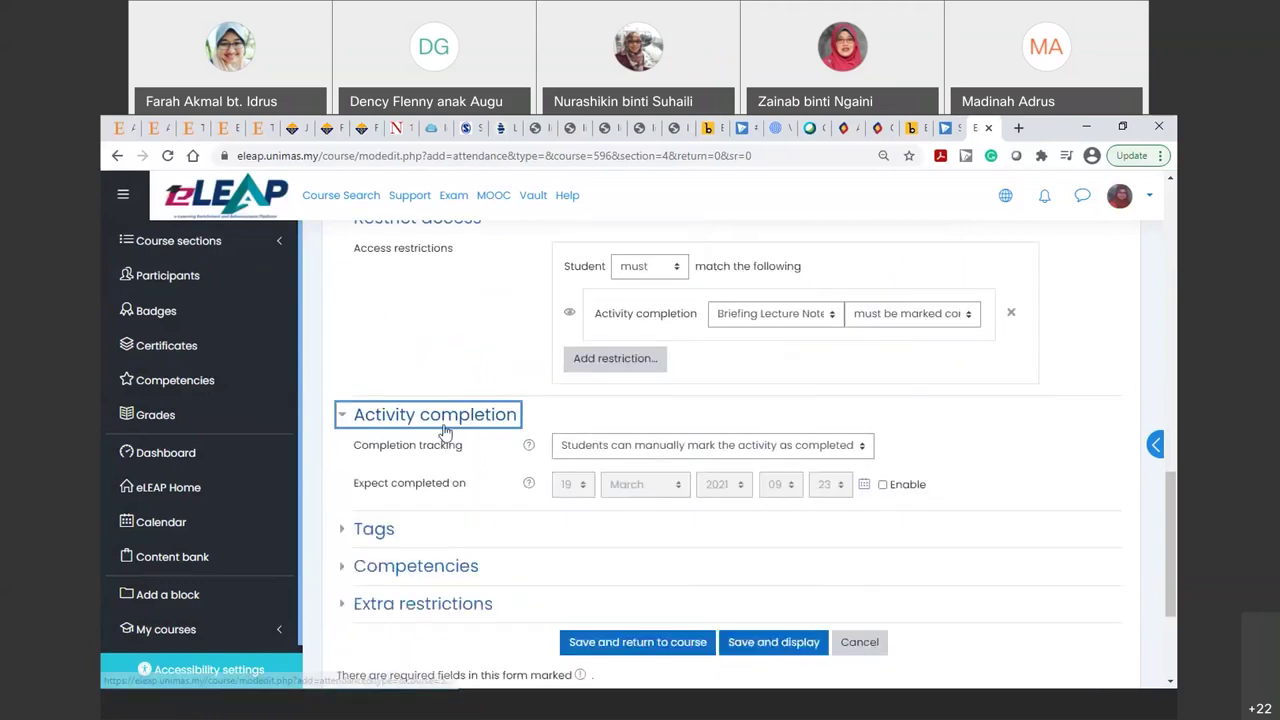
pyautogui.click(799, 444)
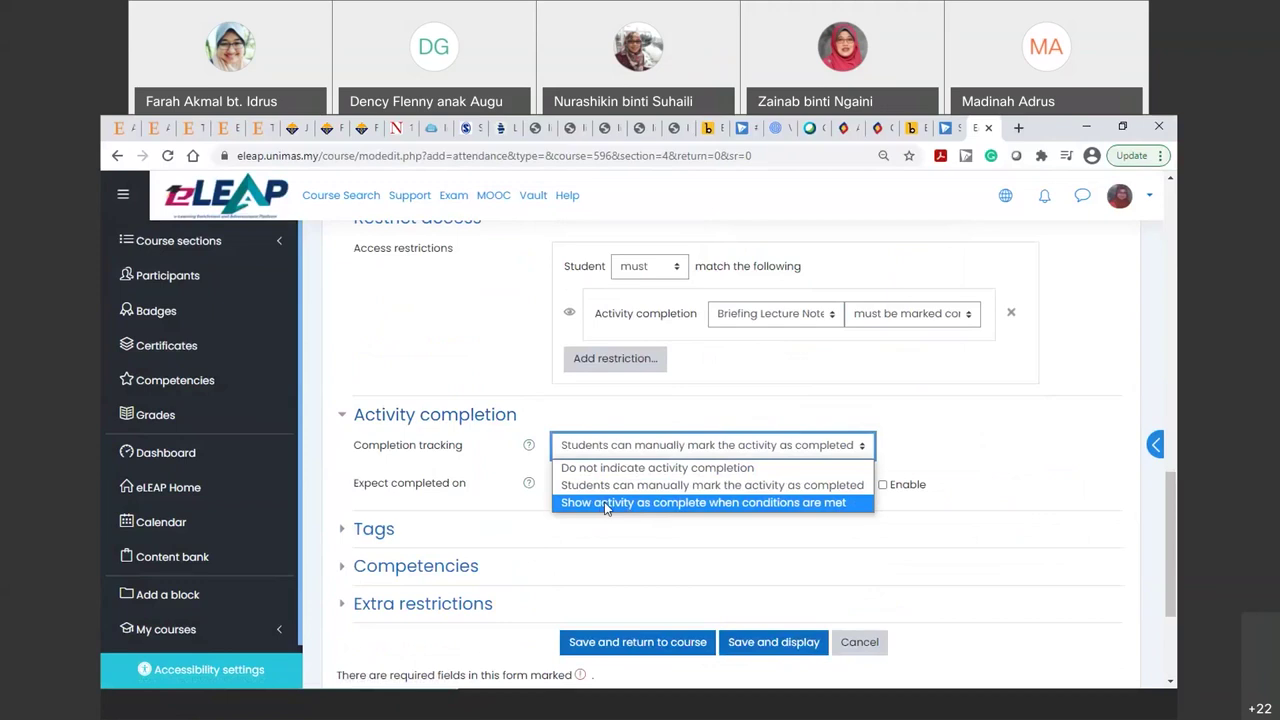
pyautogui.click(811, 503)
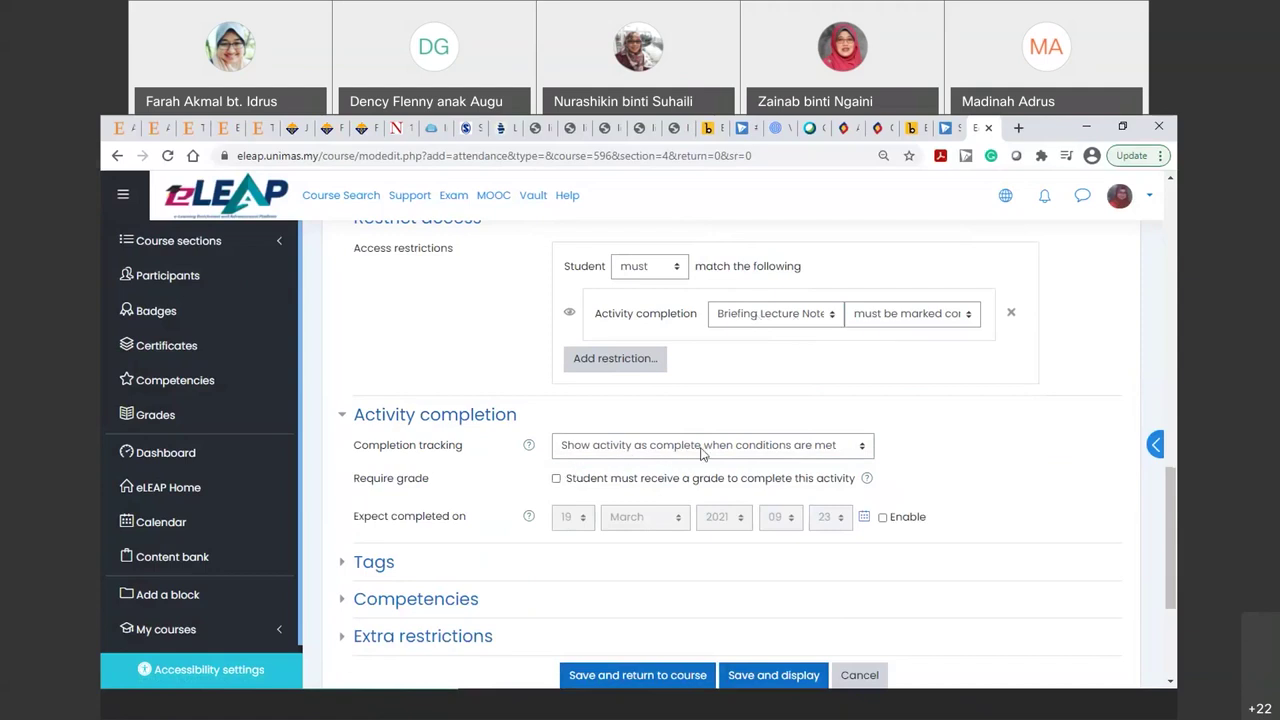
pyautogui.click(556, 478)
pyautogui.scroll(-3, 796, 578)
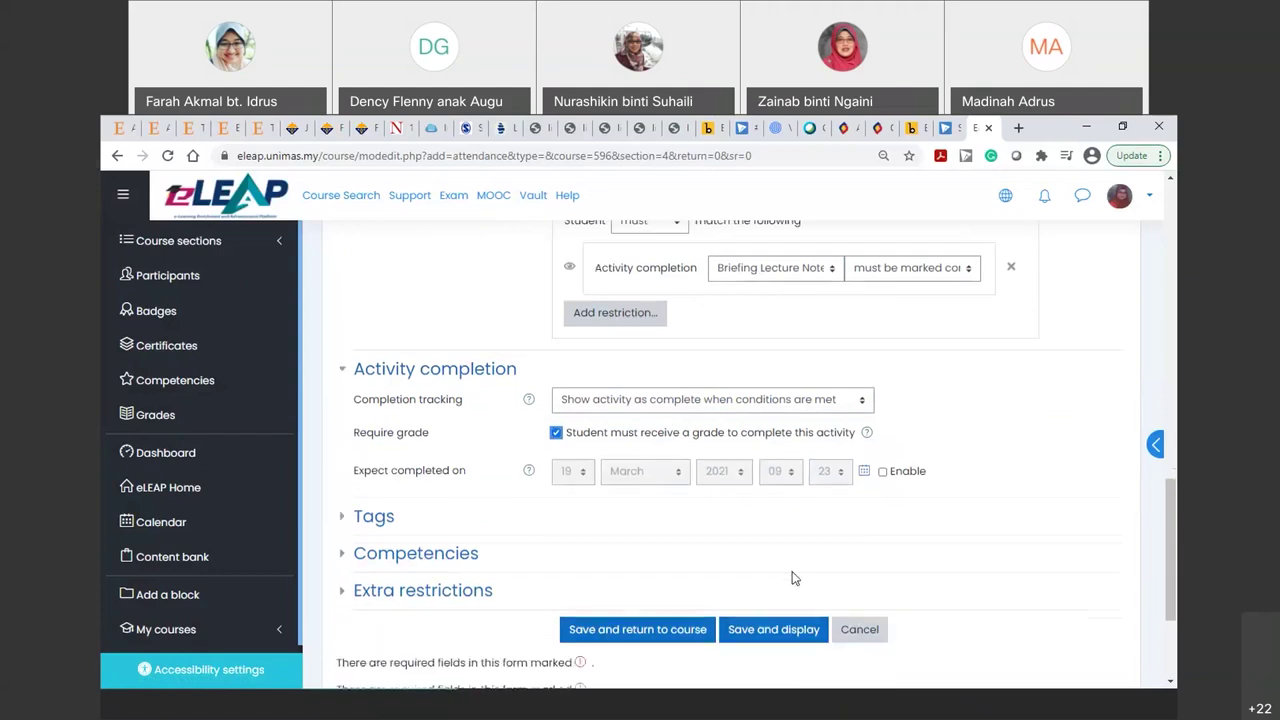
# Step: Save Attendance week 1, then open the Briefing Lecture Note and Course Schedule file
pyautogui.click(634, 527)
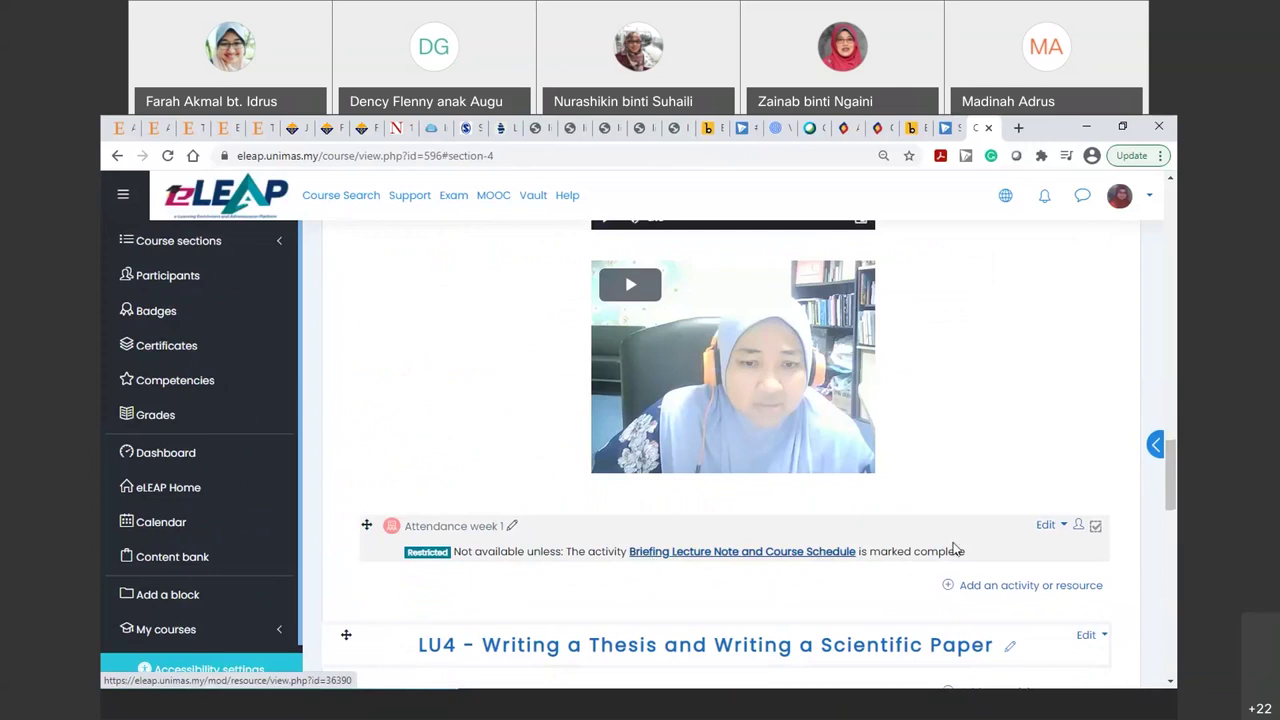
pyautogui.click(748, 556)
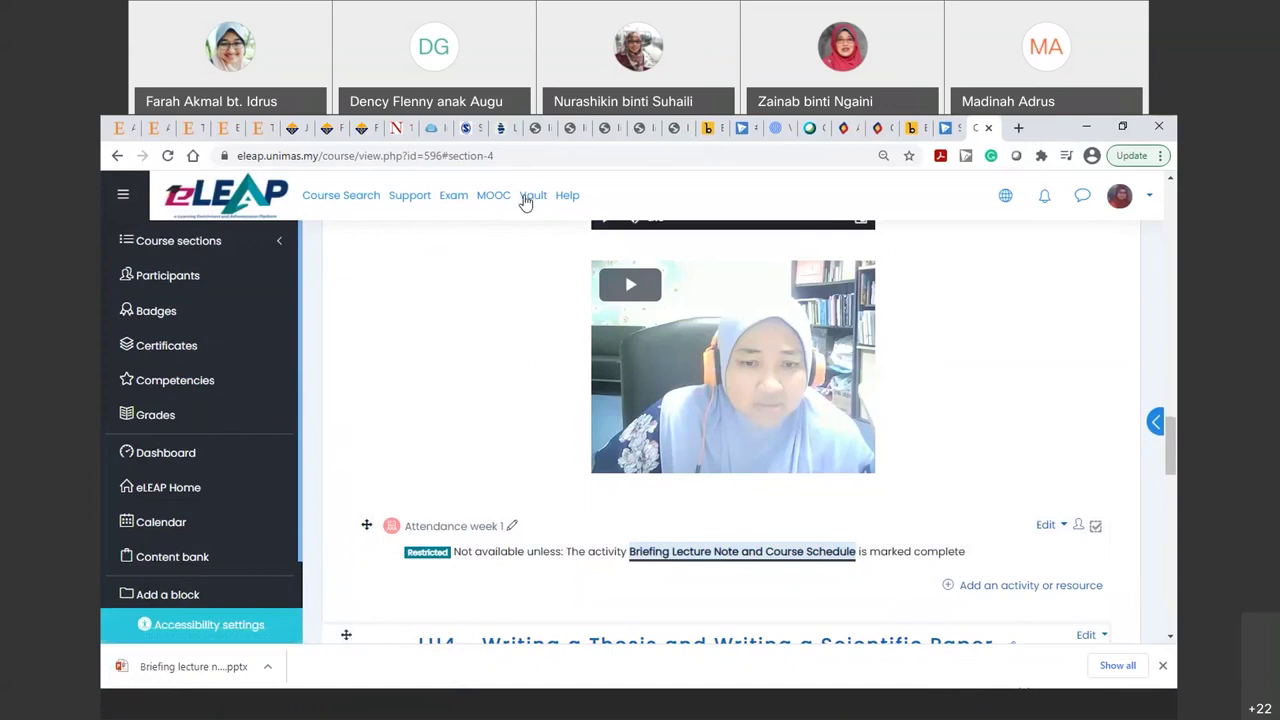
pyautogui.scroll(7, 434, 331)
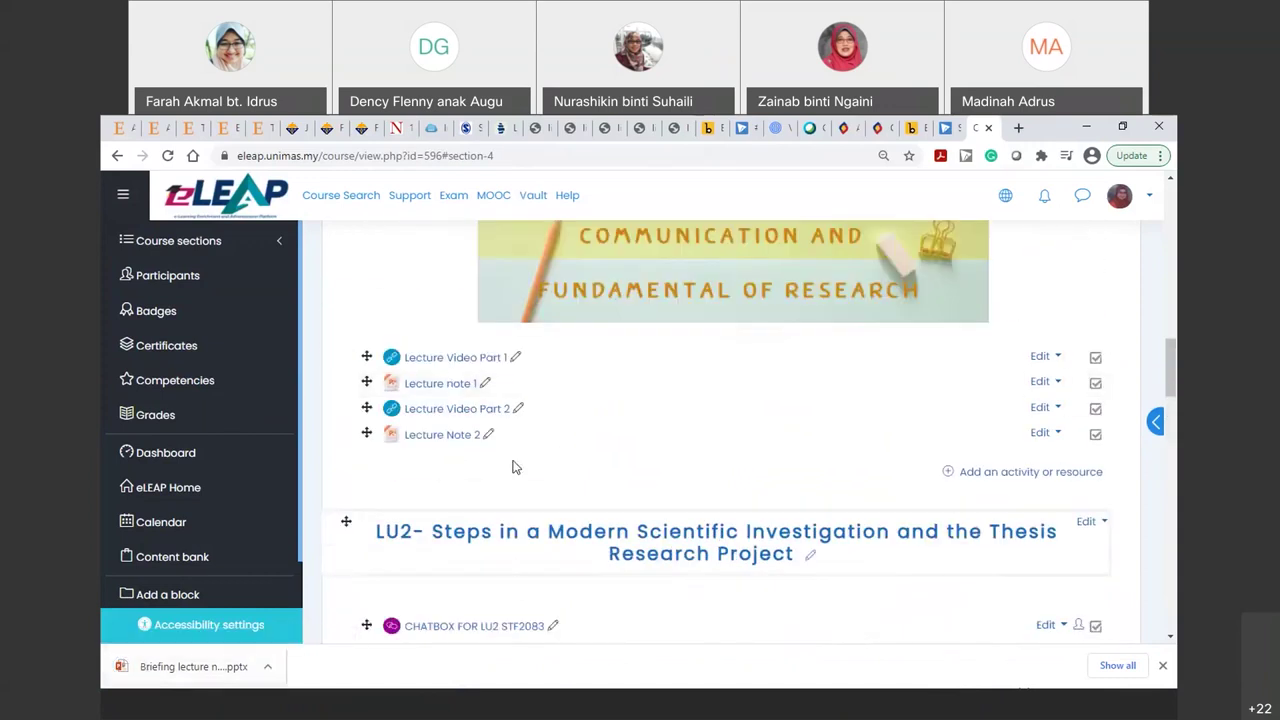
pyautogui.scroll(3, 512, 468)
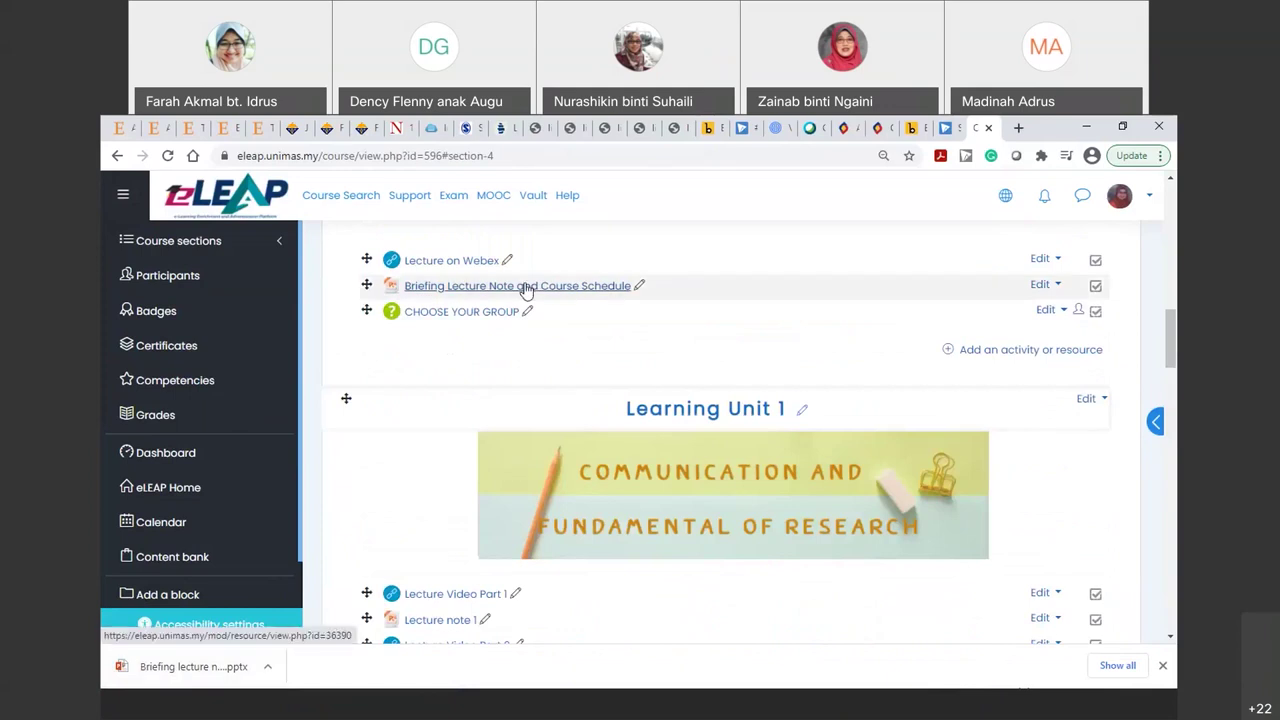
pyautogui.scroll(-10, 520, 363)
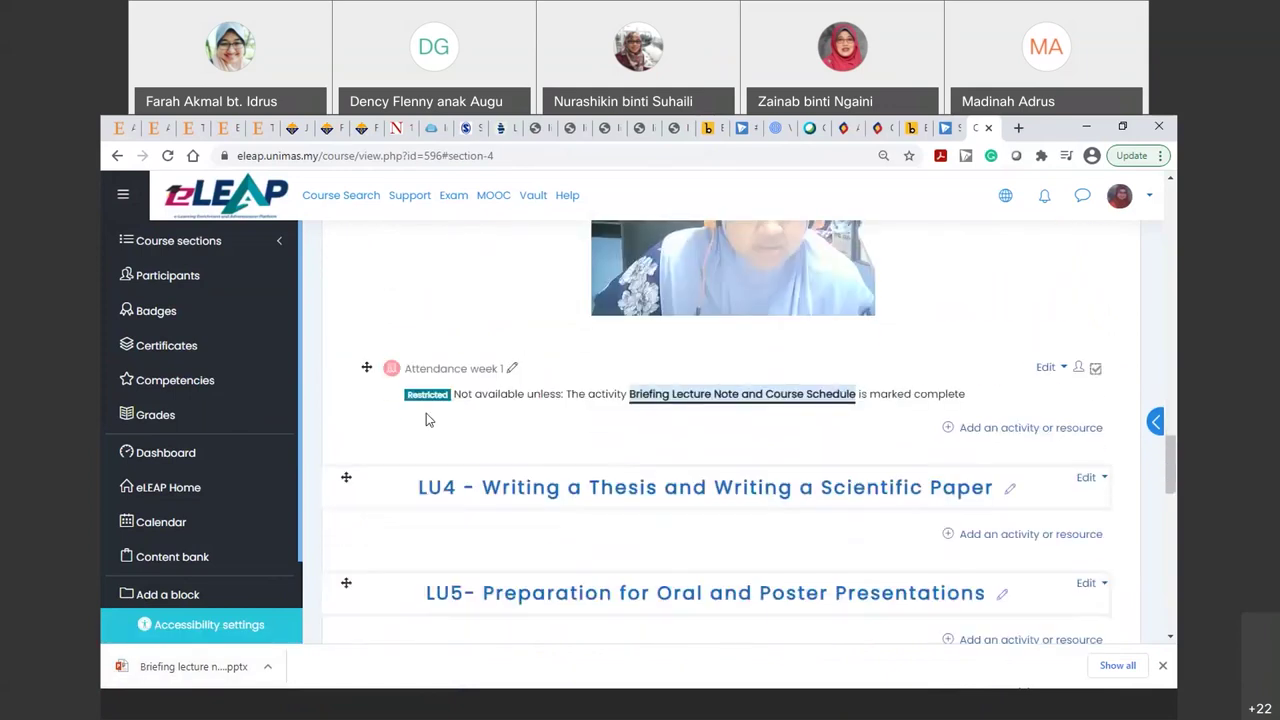
# Step: Add a 19 March 2021 session to Attendance week 1 with self-recording and automatic marking Yes
pyautogui.click(441, 368)
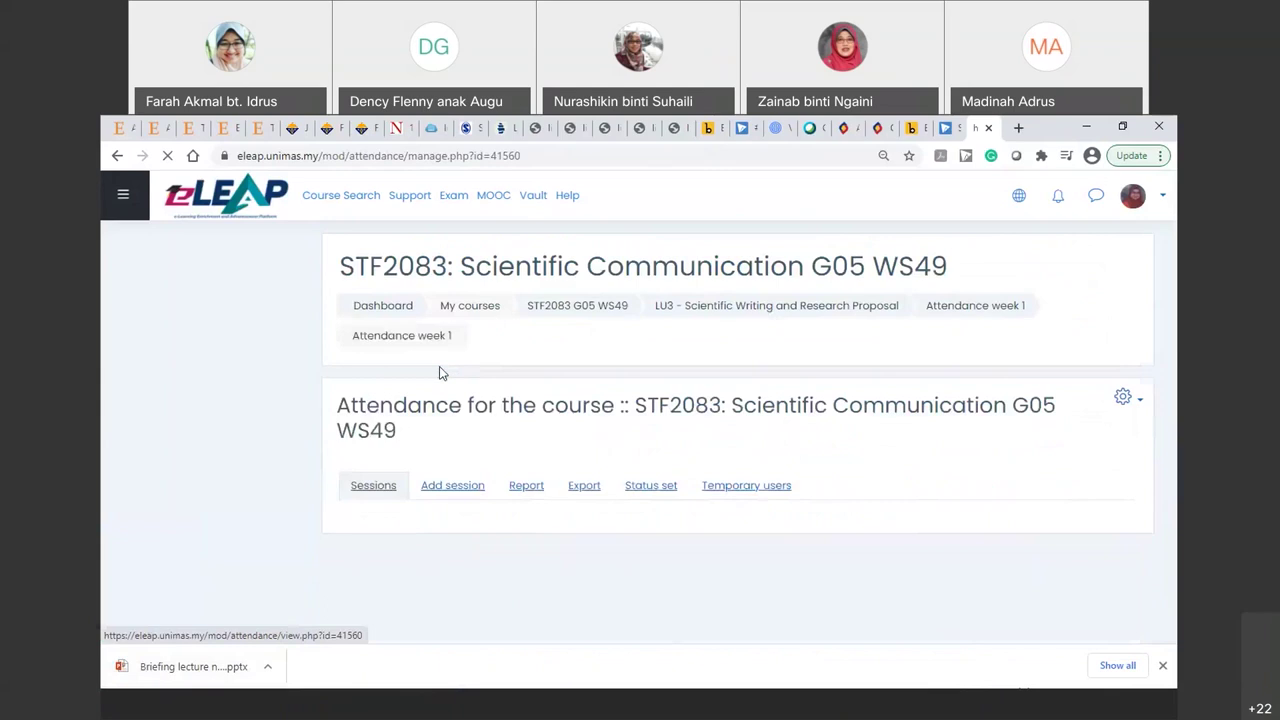
pyautogui.scroll(-1, 710, 470)
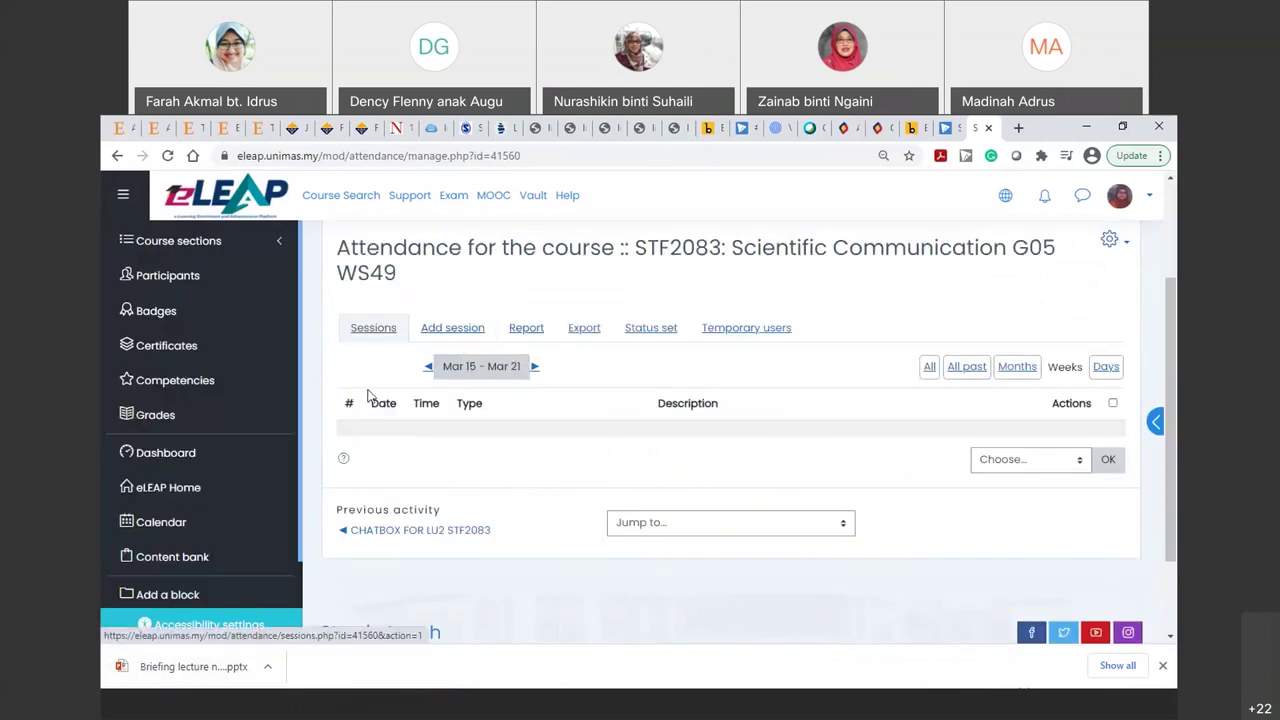
pyautogui.click(449, 334)
pyautogui.scroll(-1, 500, 420)
pyautogui.scroll(-2, 502, 420)
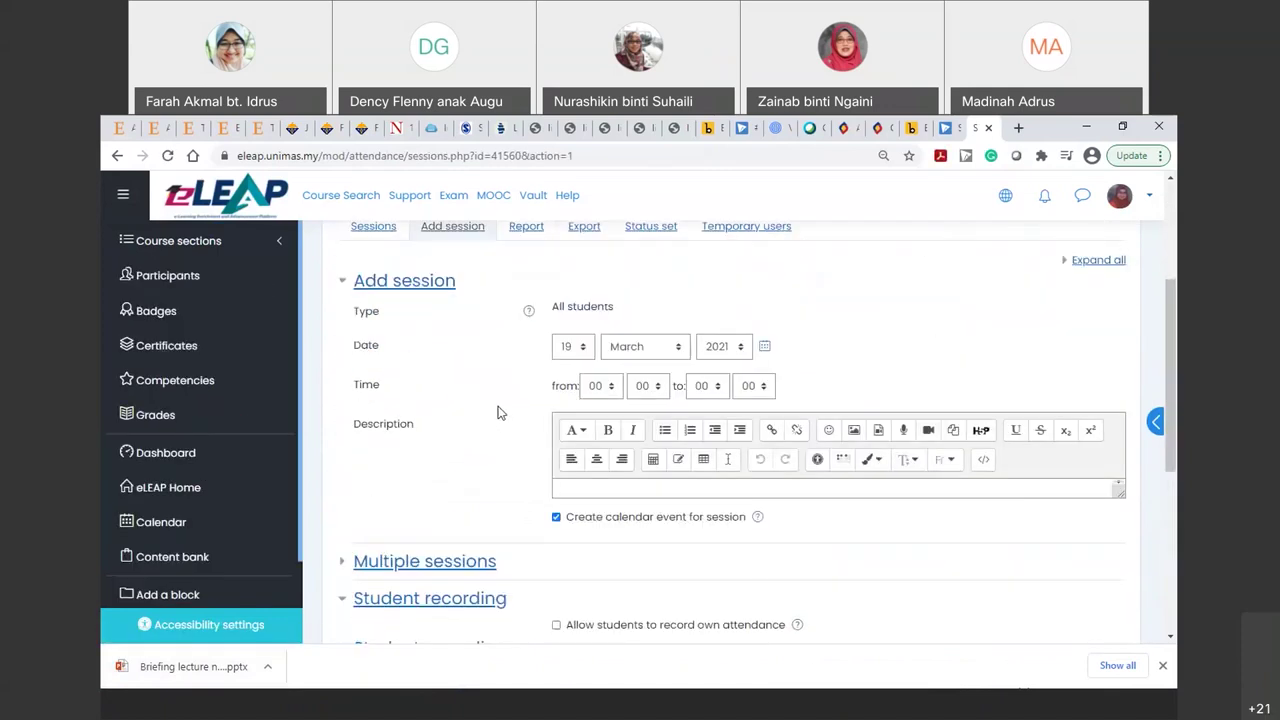
pyautogui.scroll(-1, 500, 420)
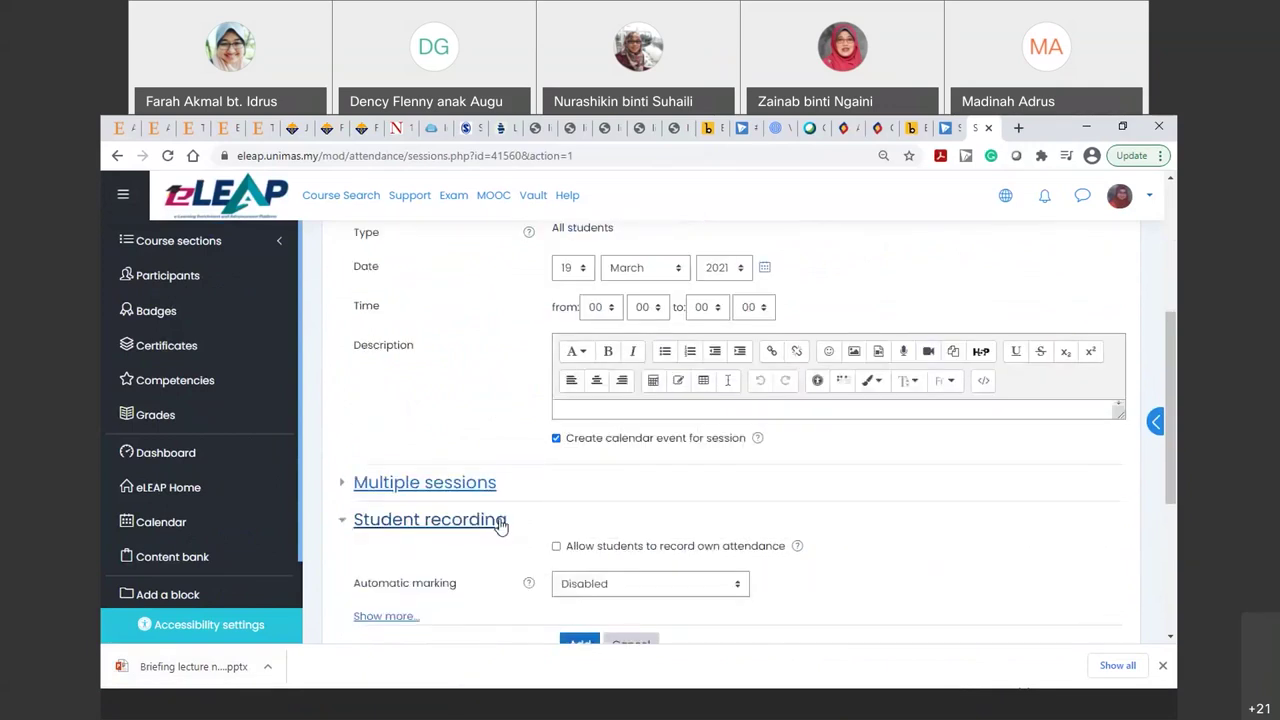
pyautogui.scroll(-2, 575, 455)
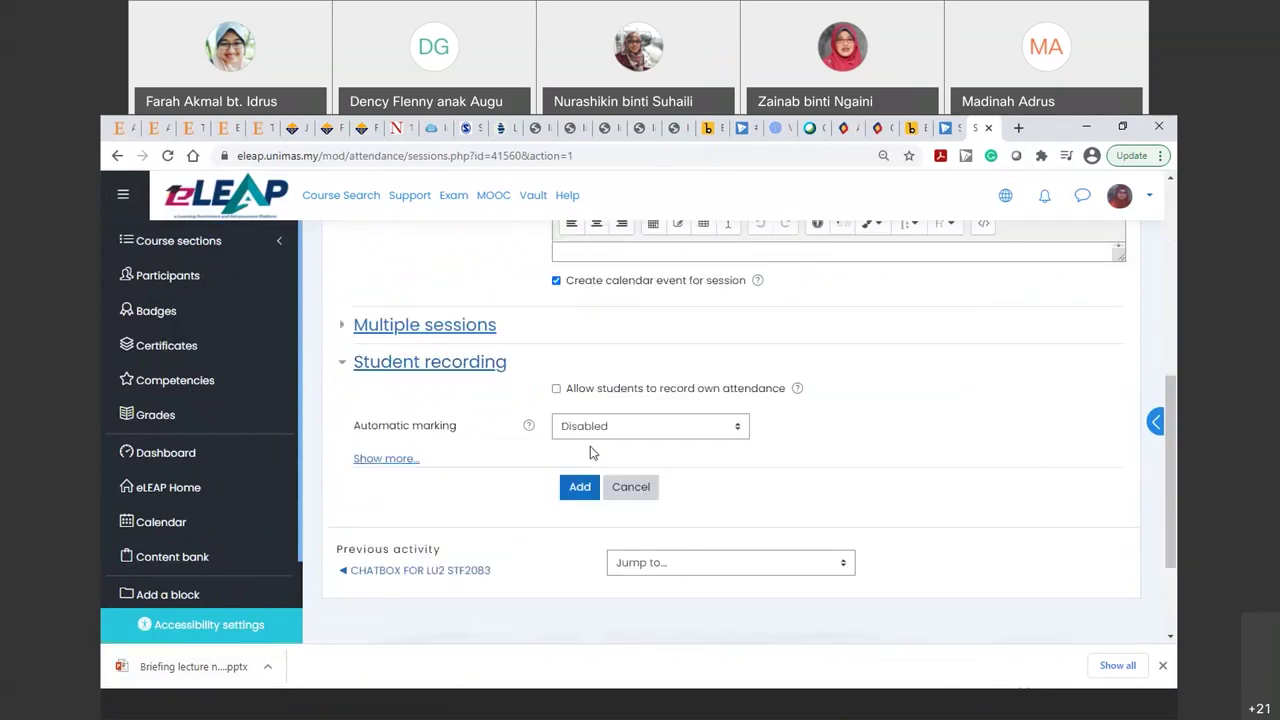
pyautogui.click(556, 389)
pyautogui.click(640, 427)
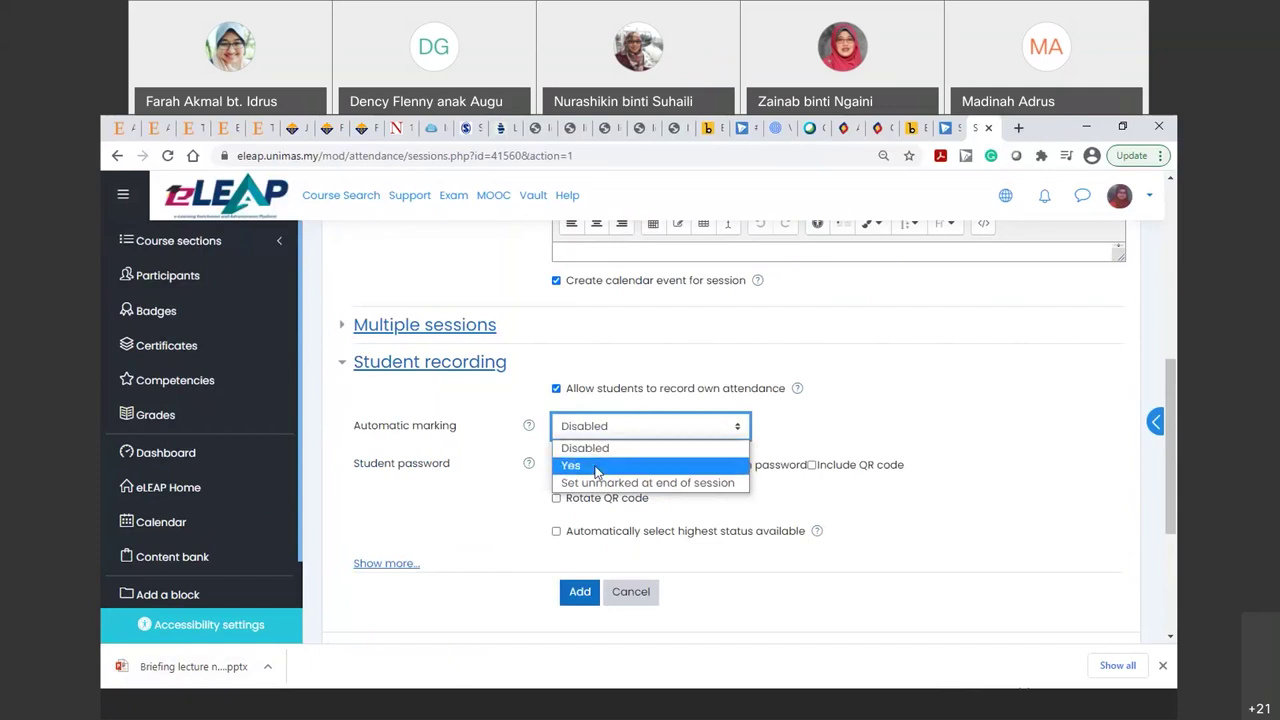
pyautogui.click(597, 466)
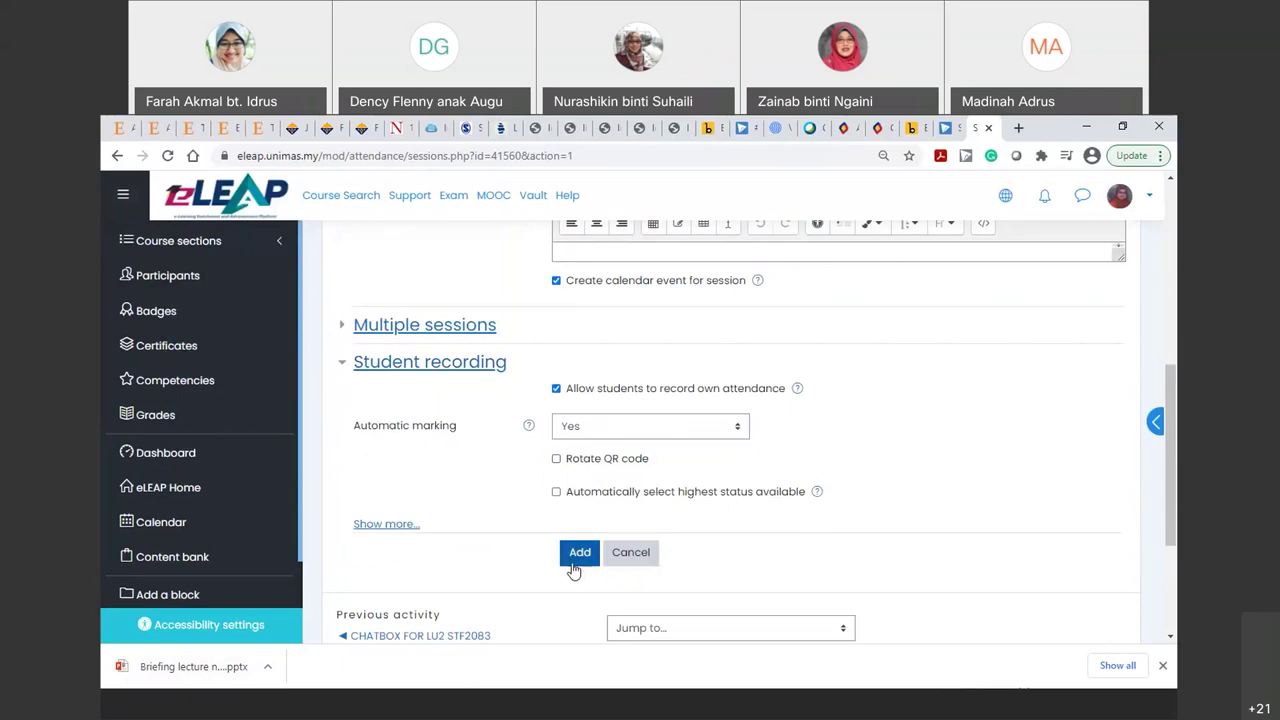
pyautogui.scroll(-2, 571, 571)
pyautogui.click(579, 399)
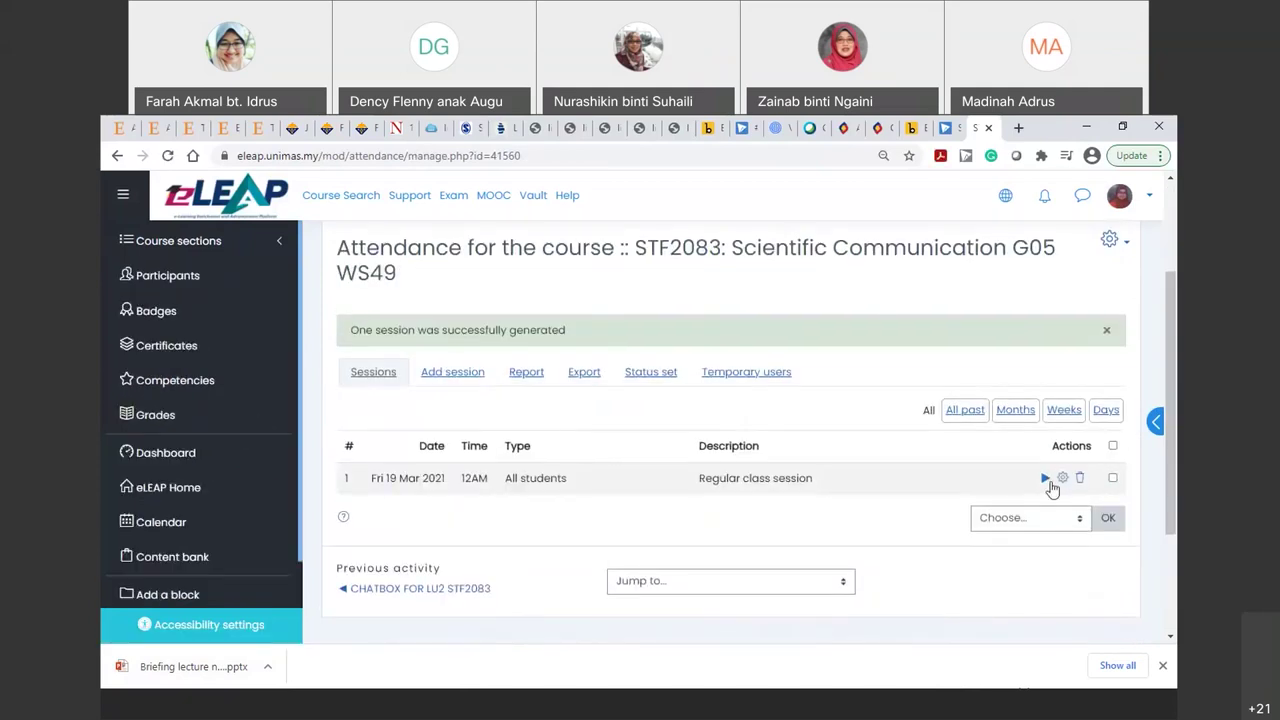
# Step: Open the take-attendance sheet for the 19 March 2021 regular class session
pyautogui.click(1046, 478)
pyautogui.scroll(-3, 824, 429)
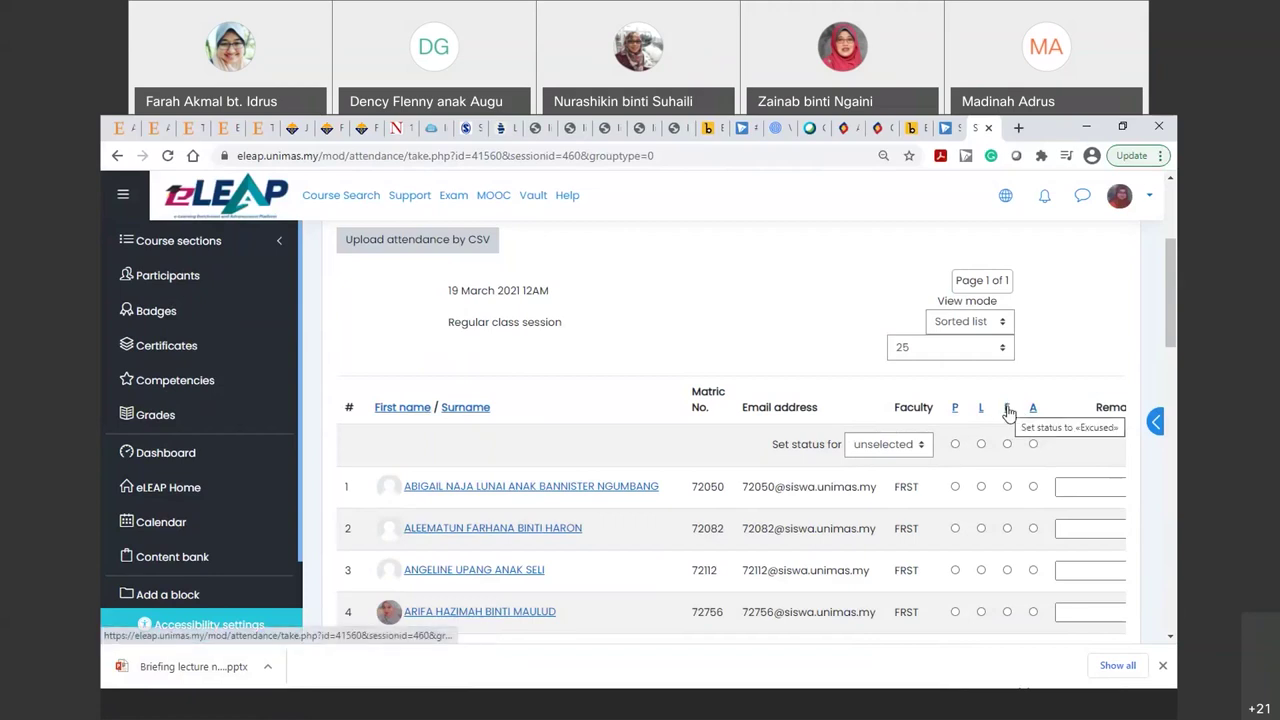
pyautogui.scroll(3, 603, 449)
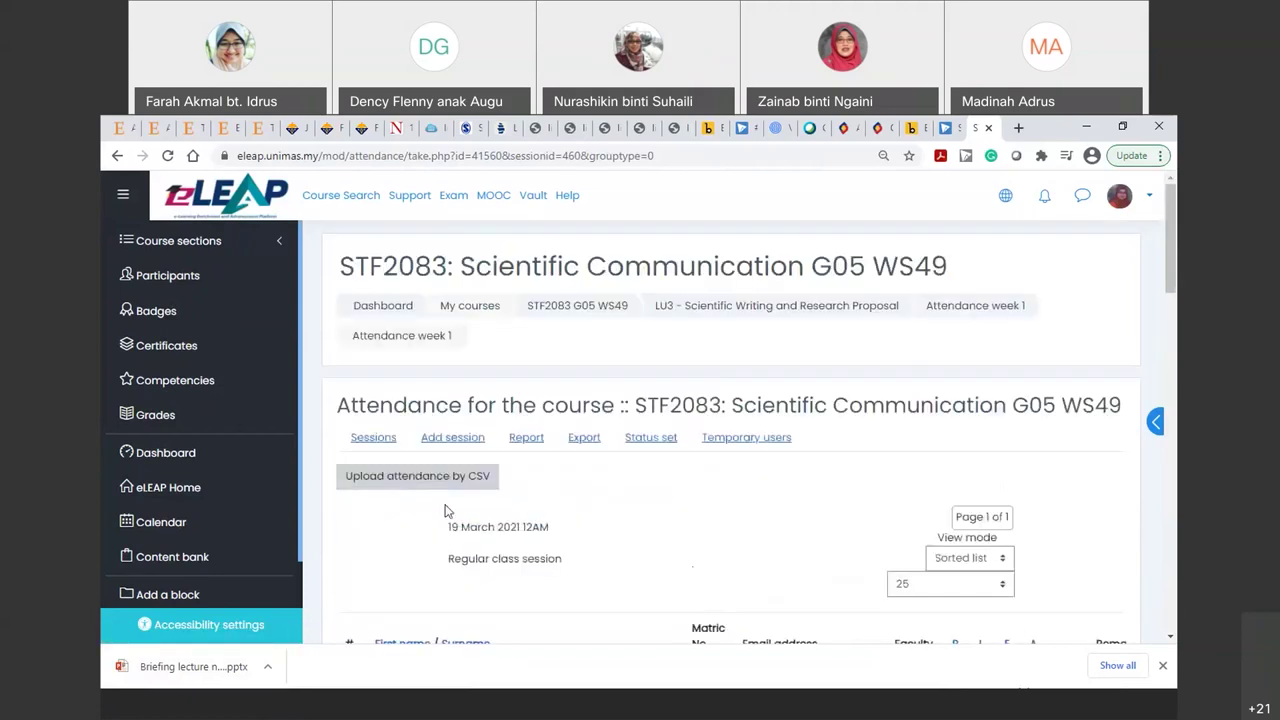
# Step: Start another session with automatic marking off, student self-recording on, and a rotating QR code
pyautogui.click(470, 441)
pyautogui.scroll(-3, 470, 441)
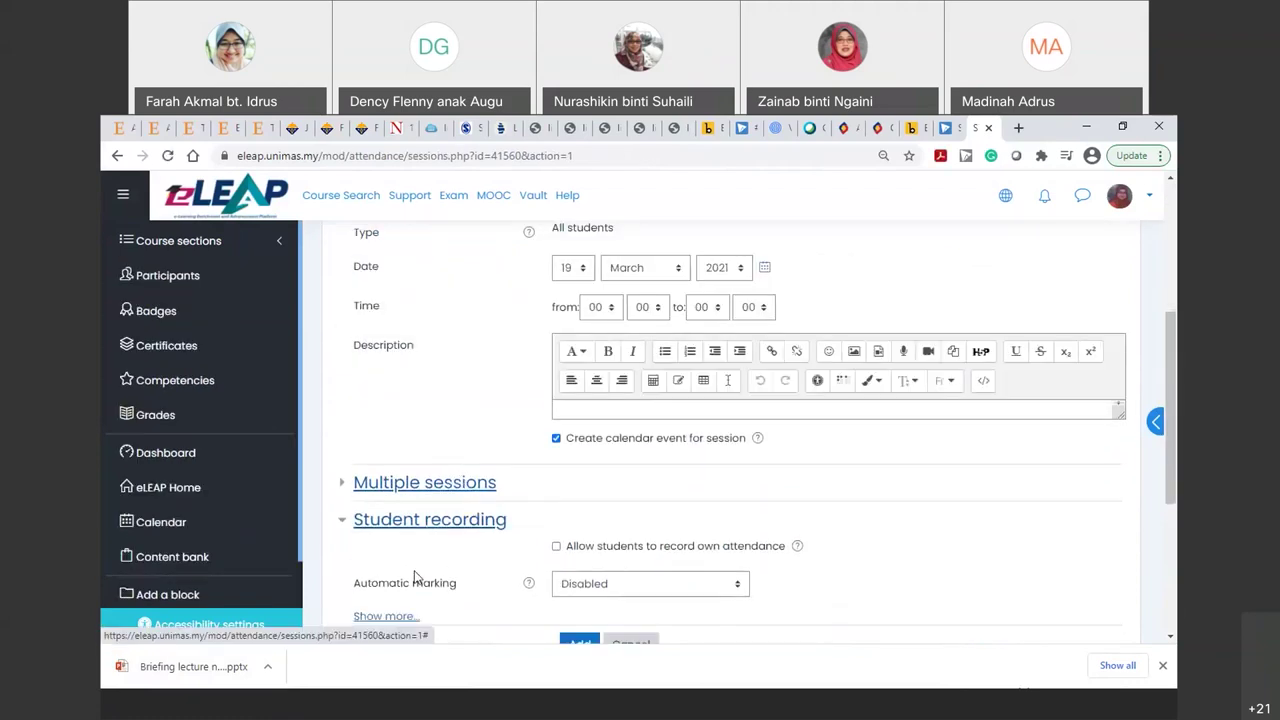
pyautogui.scroll(-2, 415, 577)
pyautogui.click(585, 428)
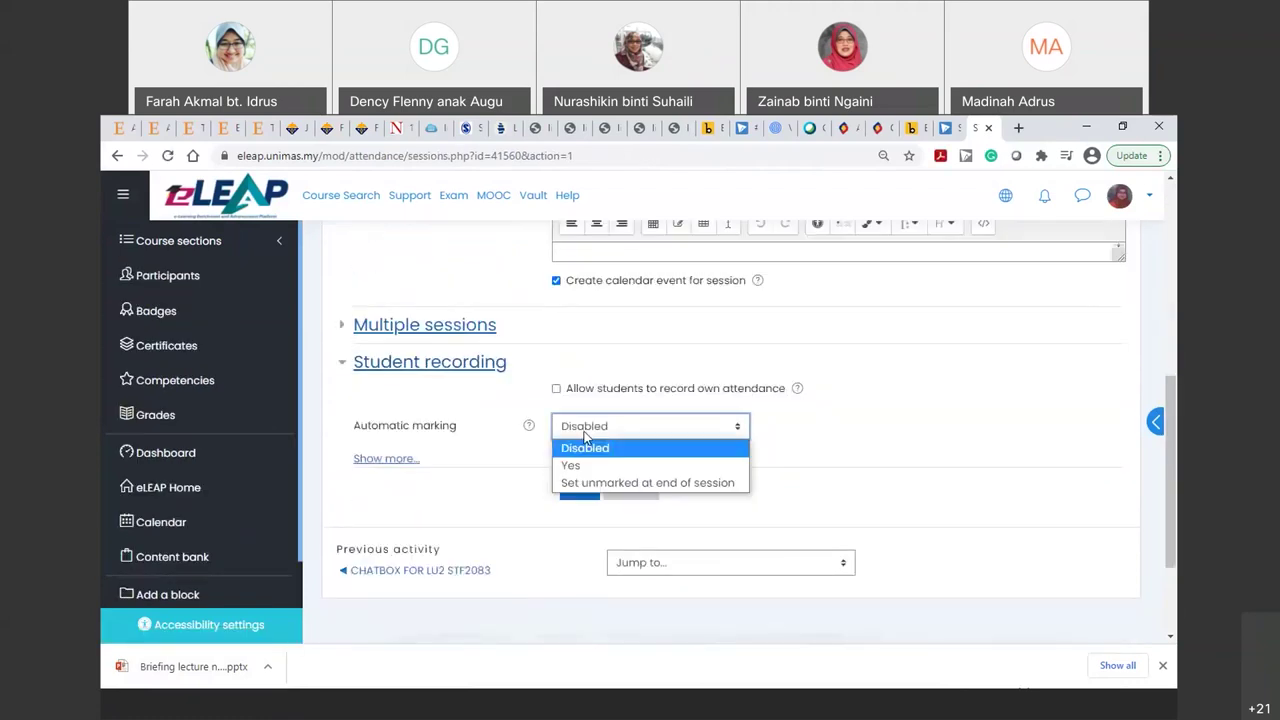
pyautogui.click(595, 428)
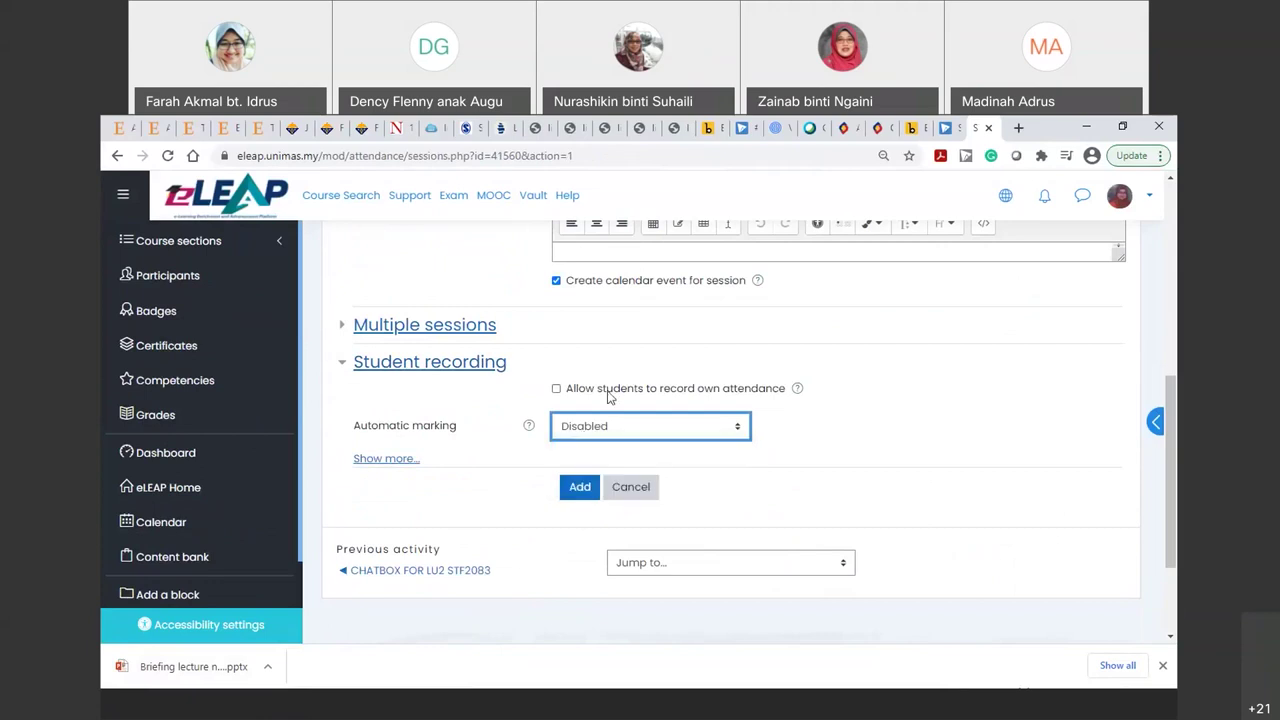
pyautogui.click(607, 392)
pyautogui.click(580, 502)
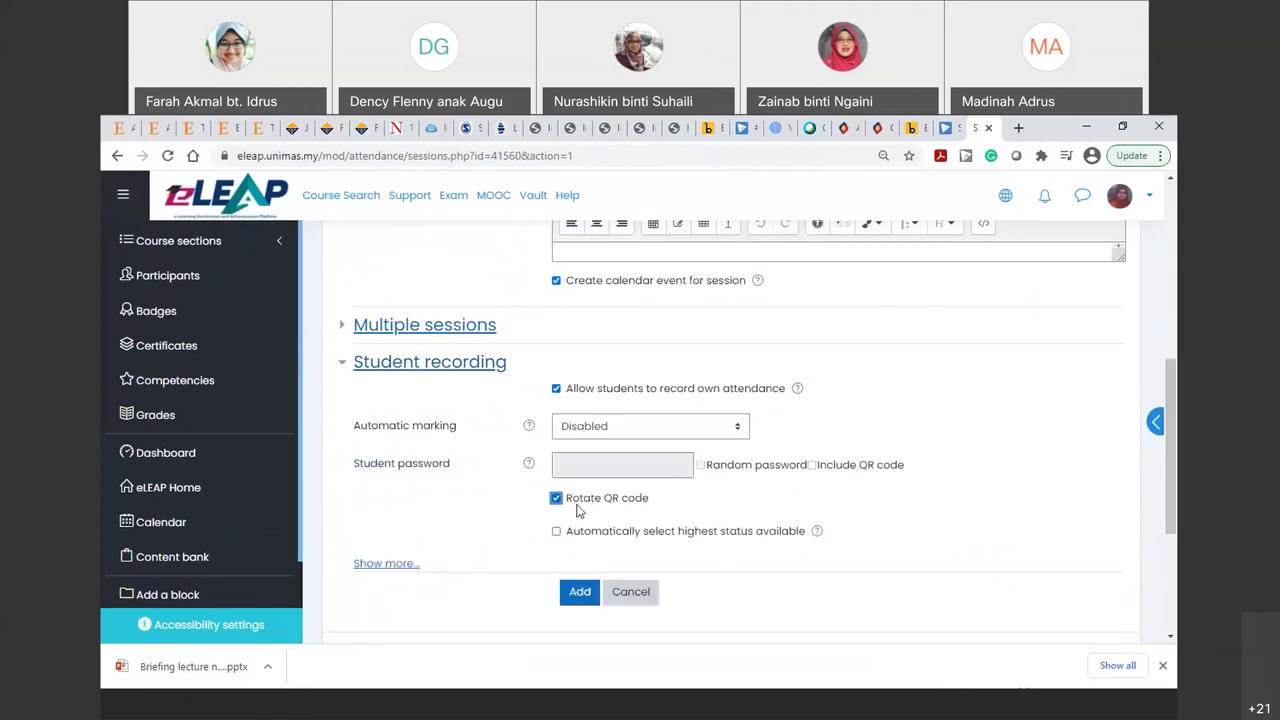
# Step: Set student IP address sharing to No and create the second session
pyautogui.scroll(-2, 577, 511)
pyautogui.click(389, 408)
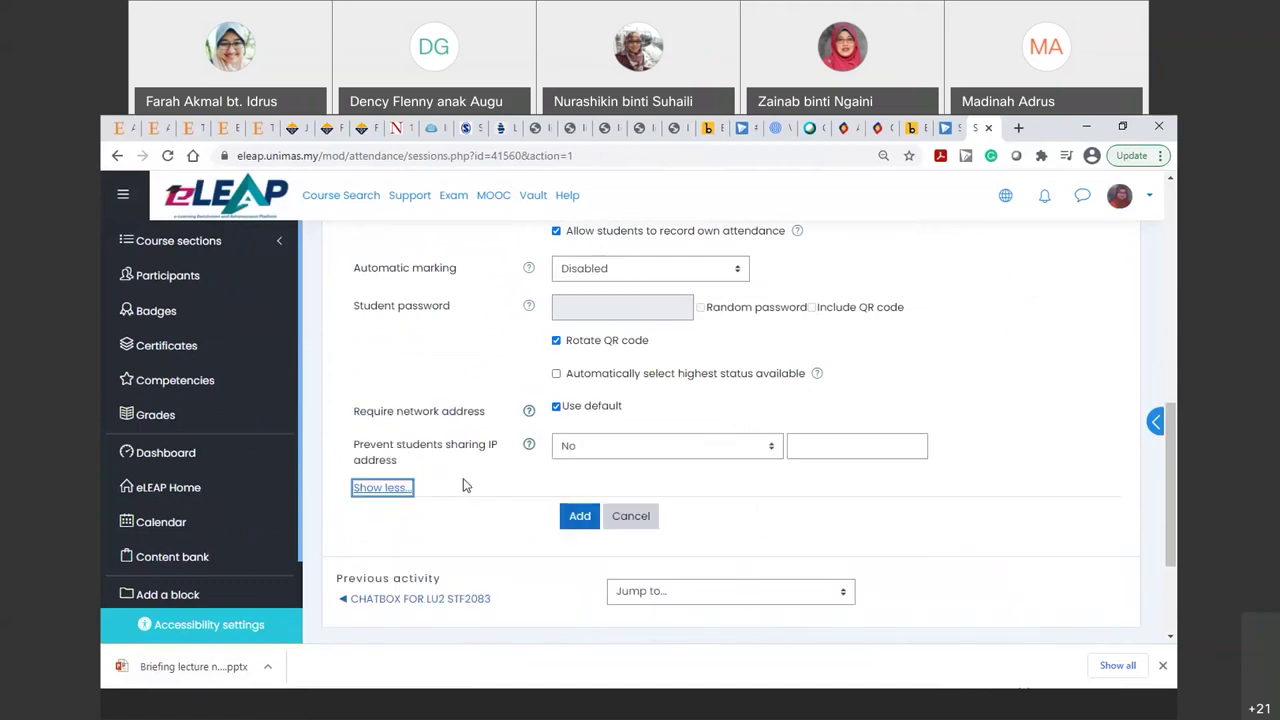
pyautogui.click(672, 452)
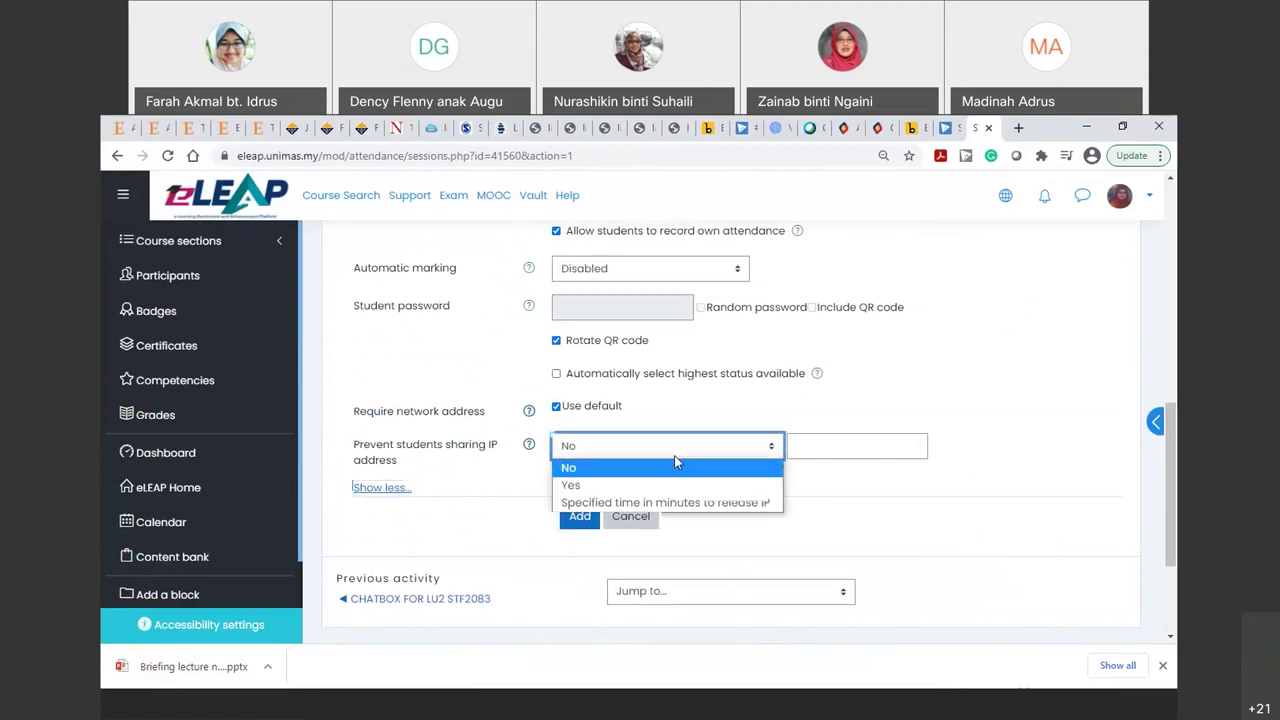
pyautogui.click(597, 485)
pyautogui.click(600, 478)
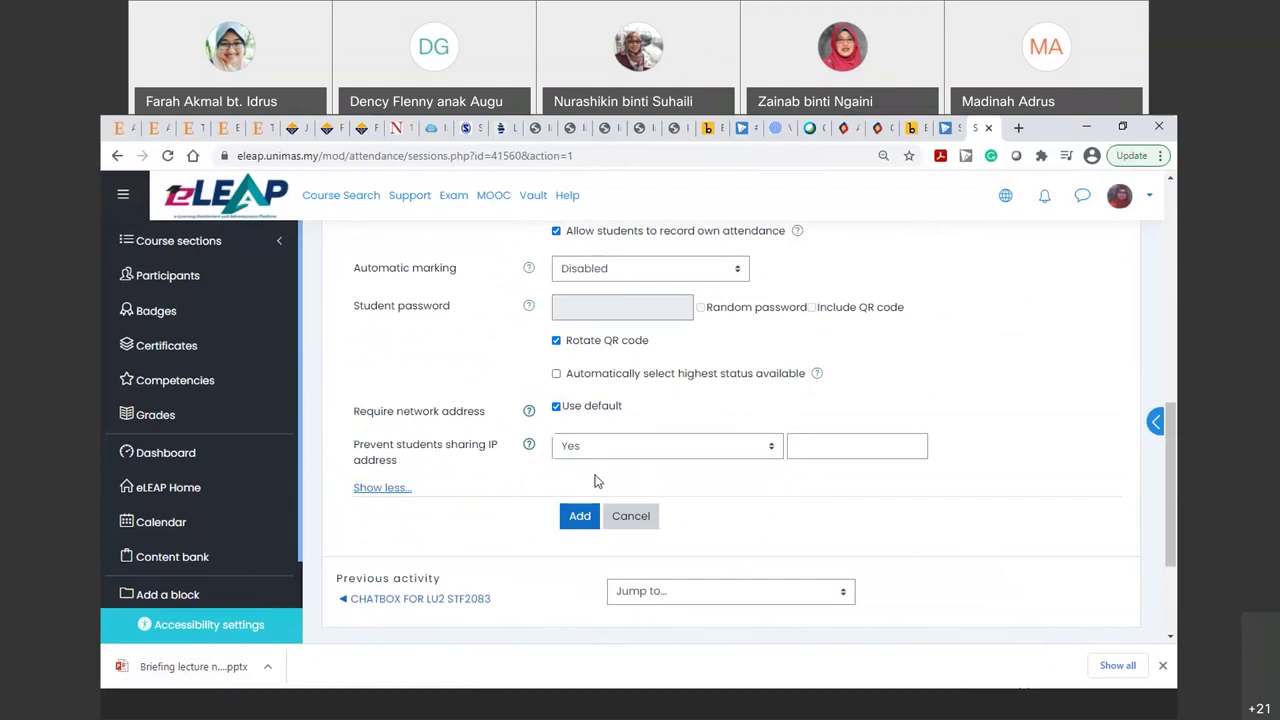
pyautogui.click(581, 518)
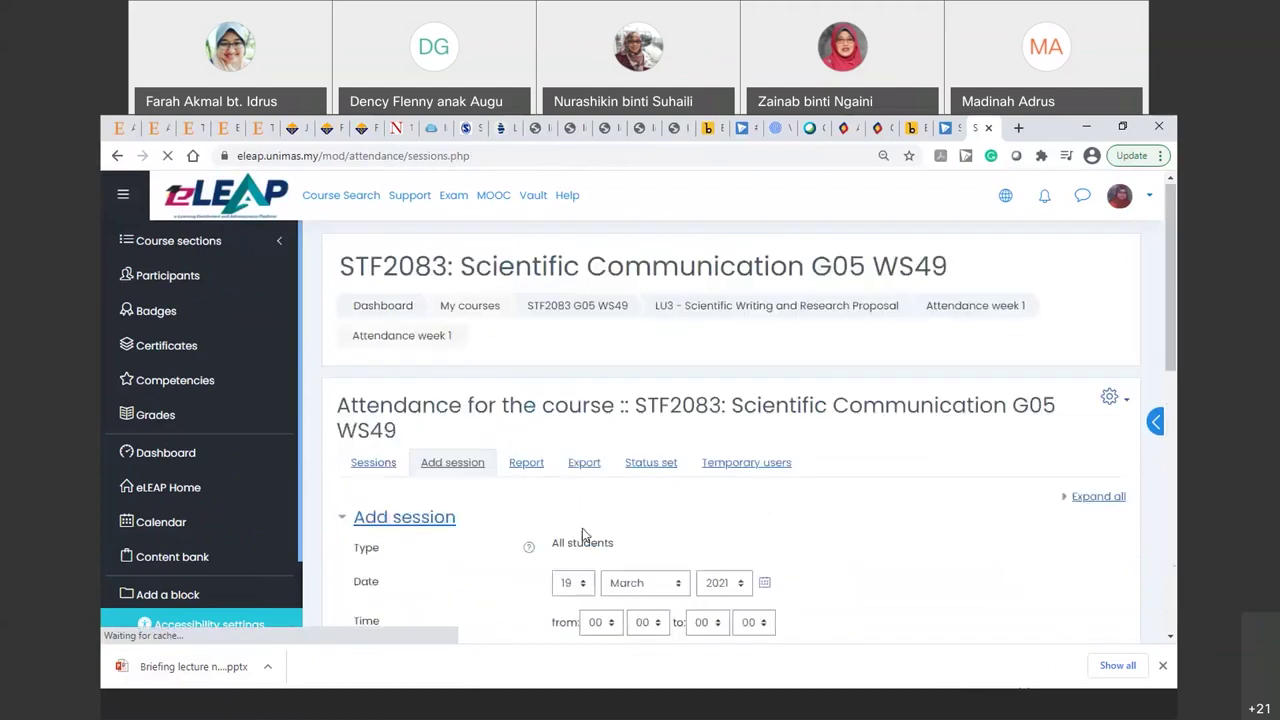
pyautogui.scroll(-4, 537, 509)
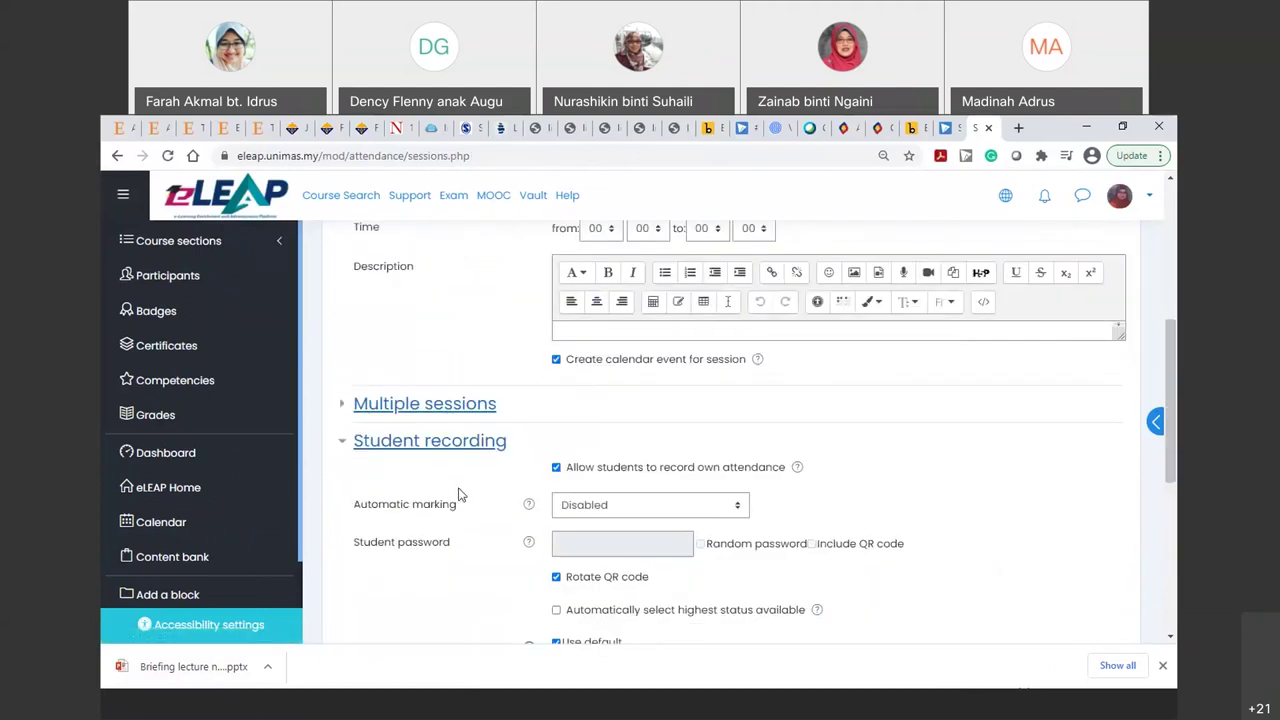
pyautogui.scroll(-3, 484, 465)
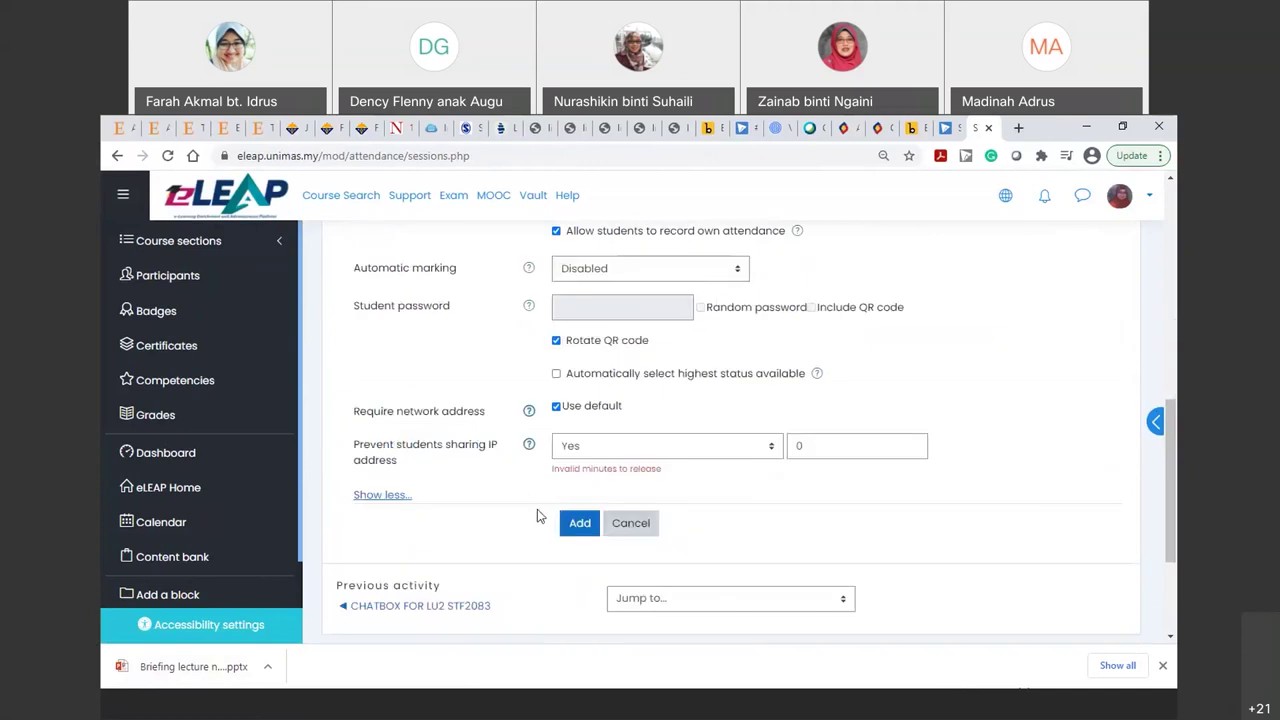
pyautogui.click(645, 448)
pyautogui.click(640, 465)
pyautogui.click(580, 522)
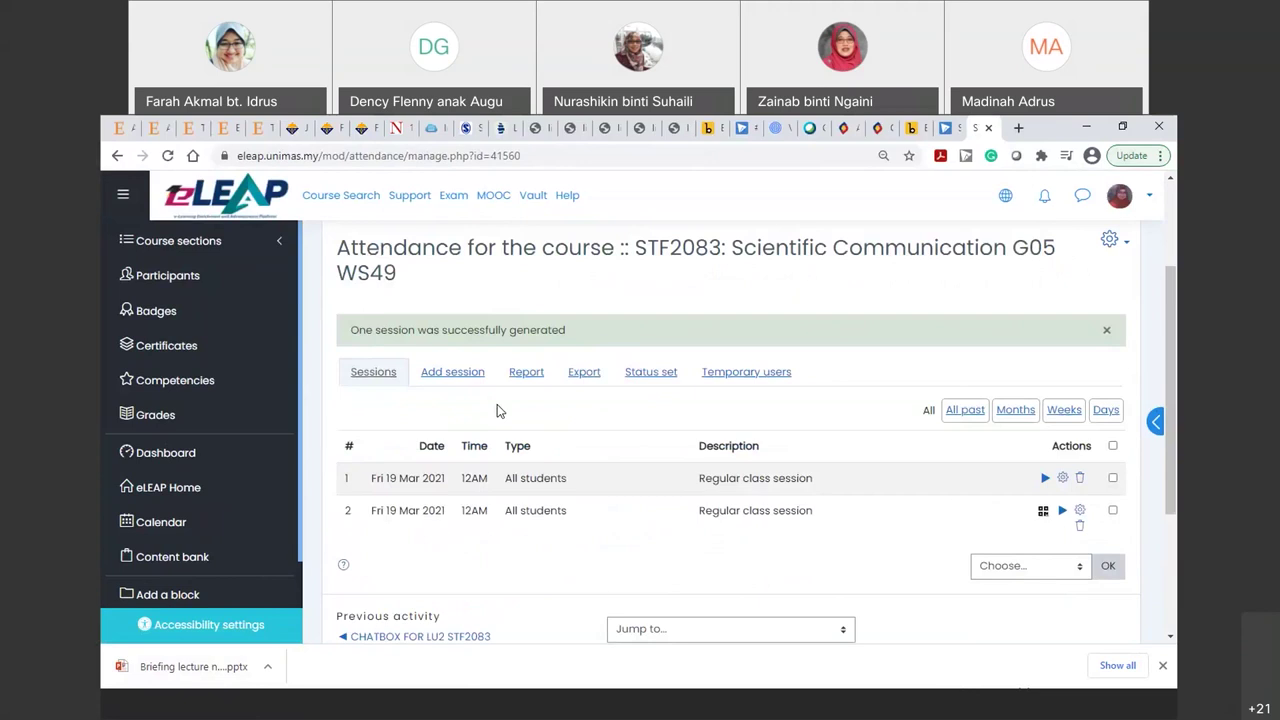
# Step: Go to the LU3 section and open, then dismiss, the activity chooser
pyautogui.scroll(2, 518, 410)
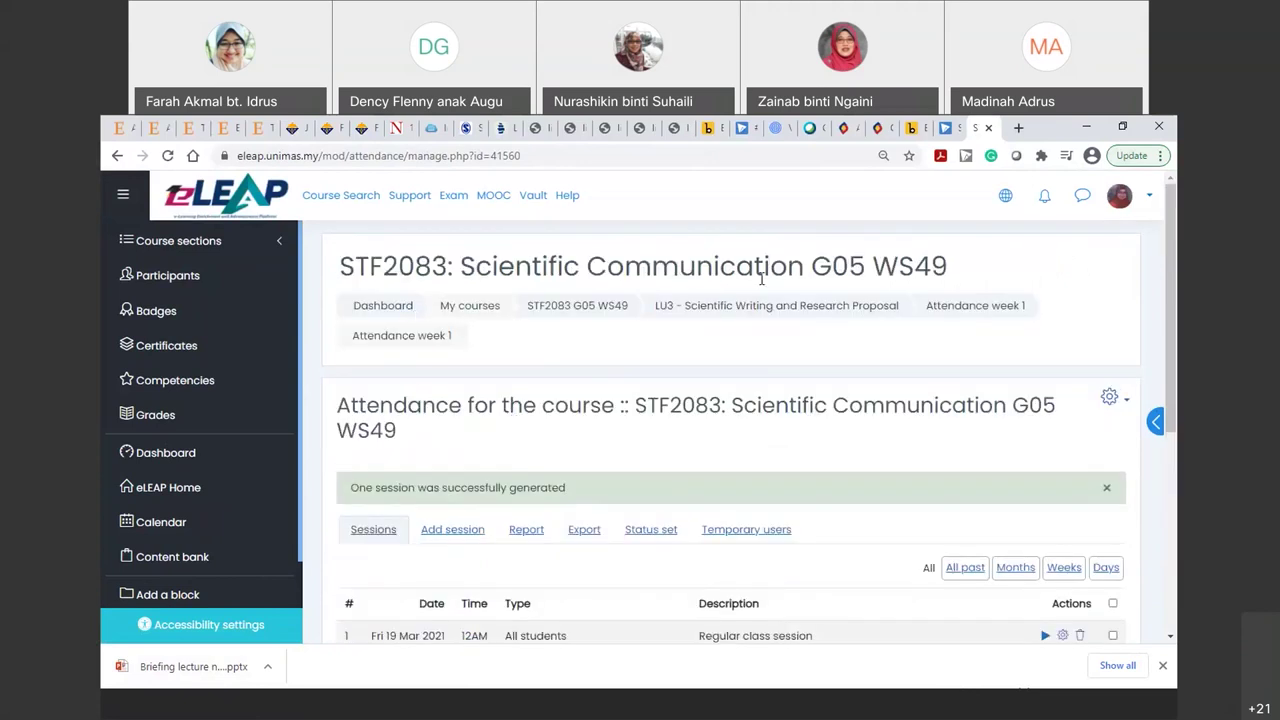
pyautogui.click(718, 306)
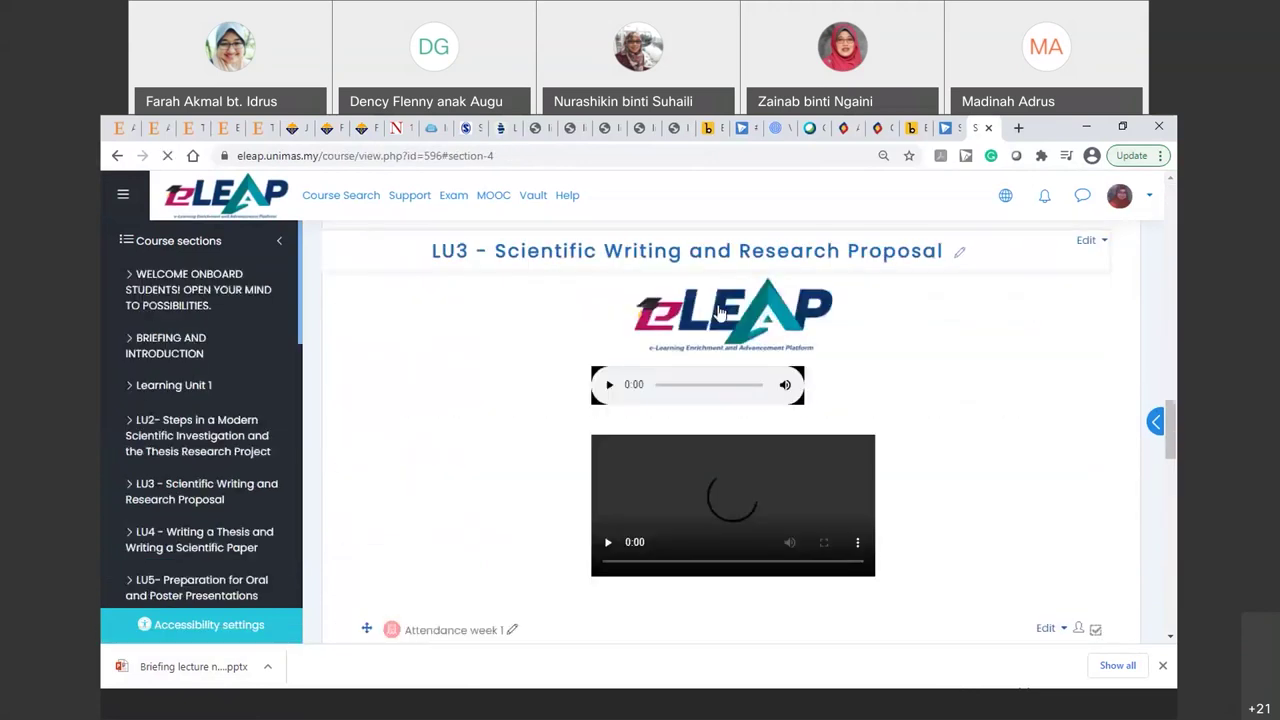
pyautogui.scroll(-3, 640, 430)
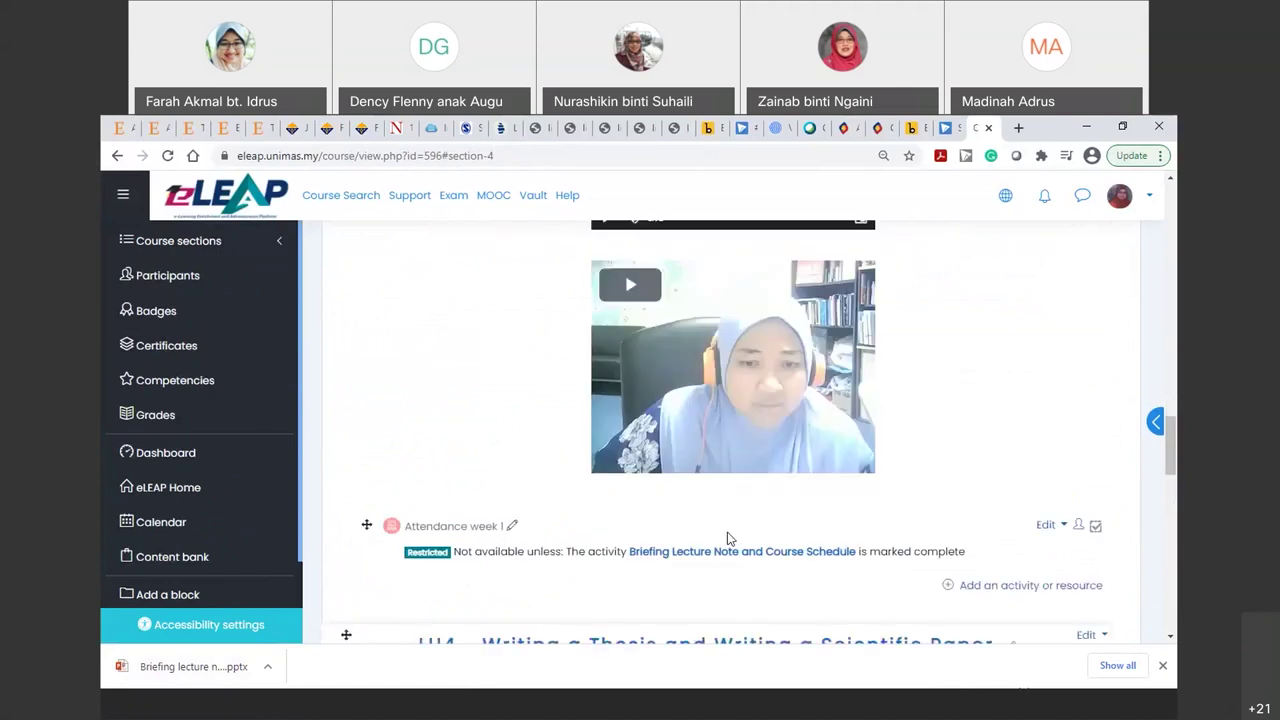
pyautogui.click(1012, 586)
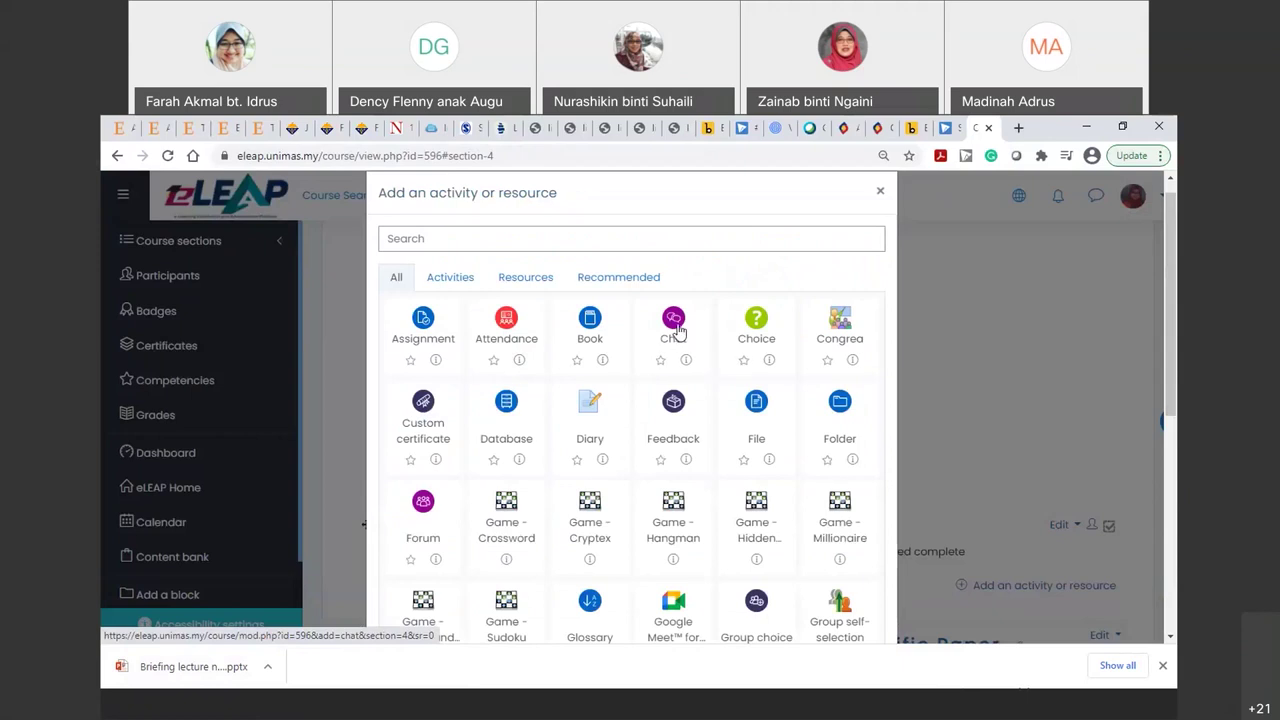
pyautogui.click(878, 198)
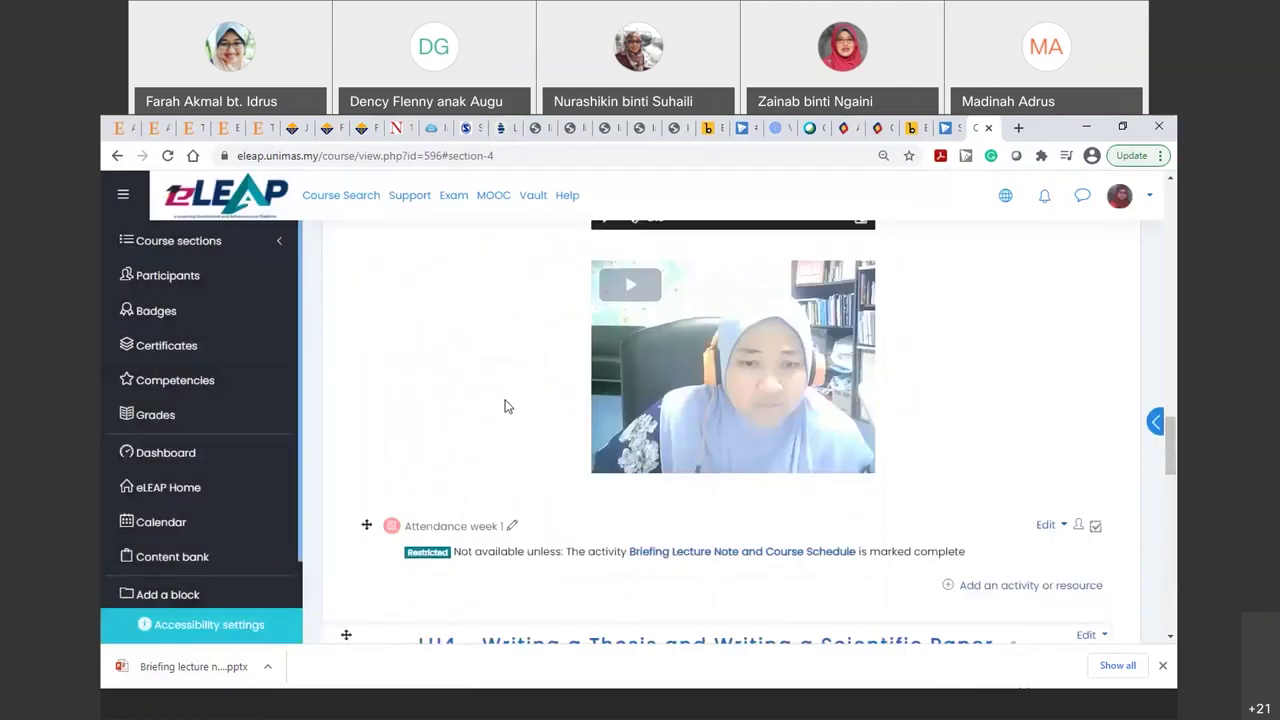
# Step: Open the CHATBOX FOR LU2 STF2083 activity, then return to the course page
pyautogui.scroll(-4, 503, 405)
pyautogui.scroll(10, 506, 400)
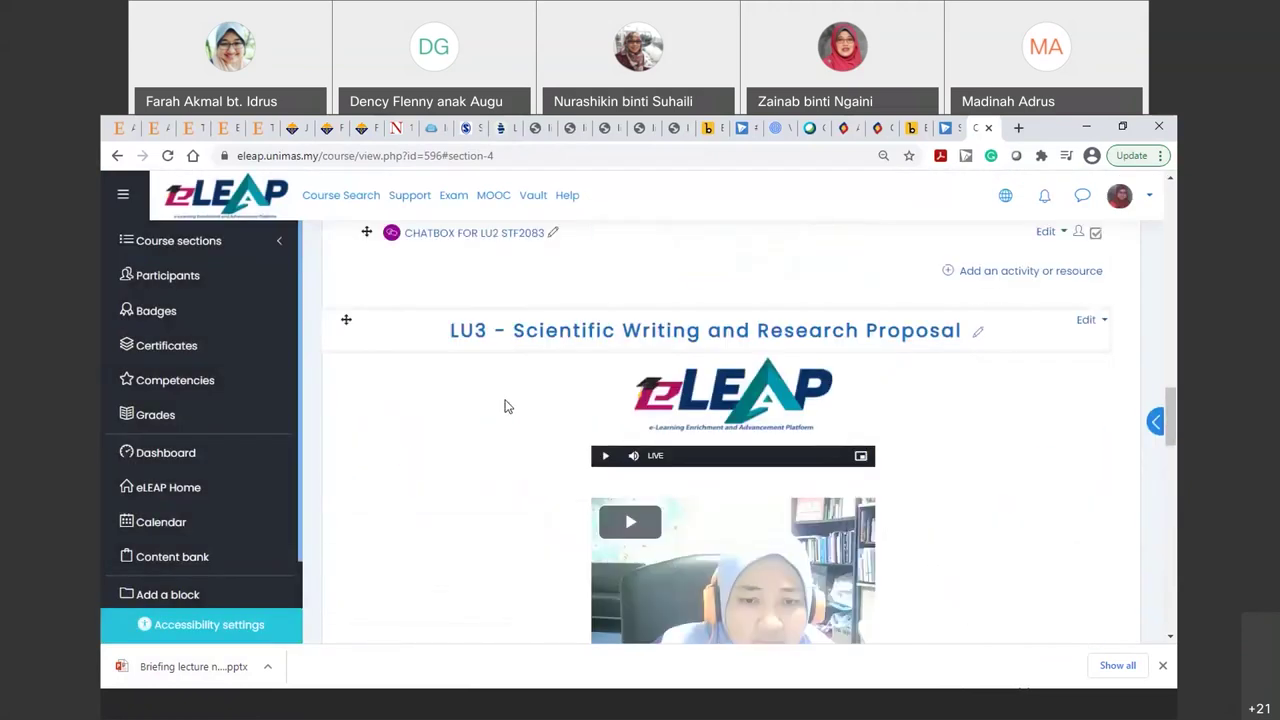
pyautogui.click(487, 391)
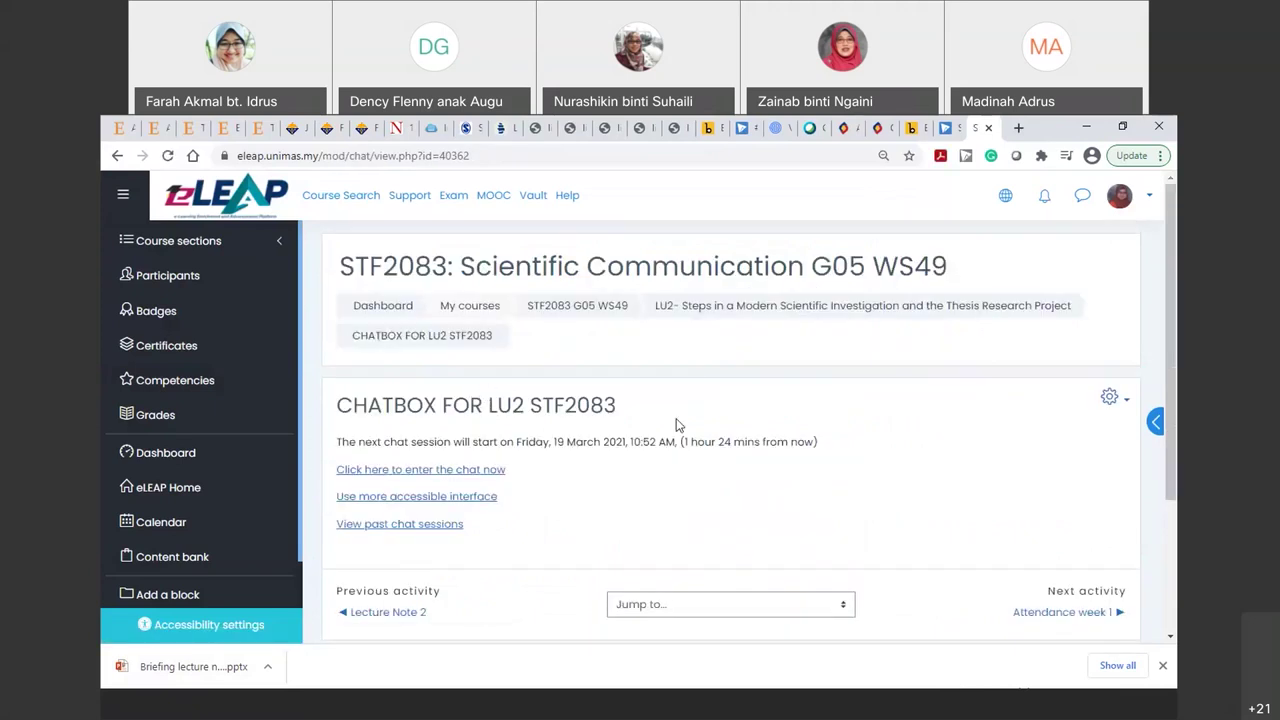
pyautogui.click(115, 157)
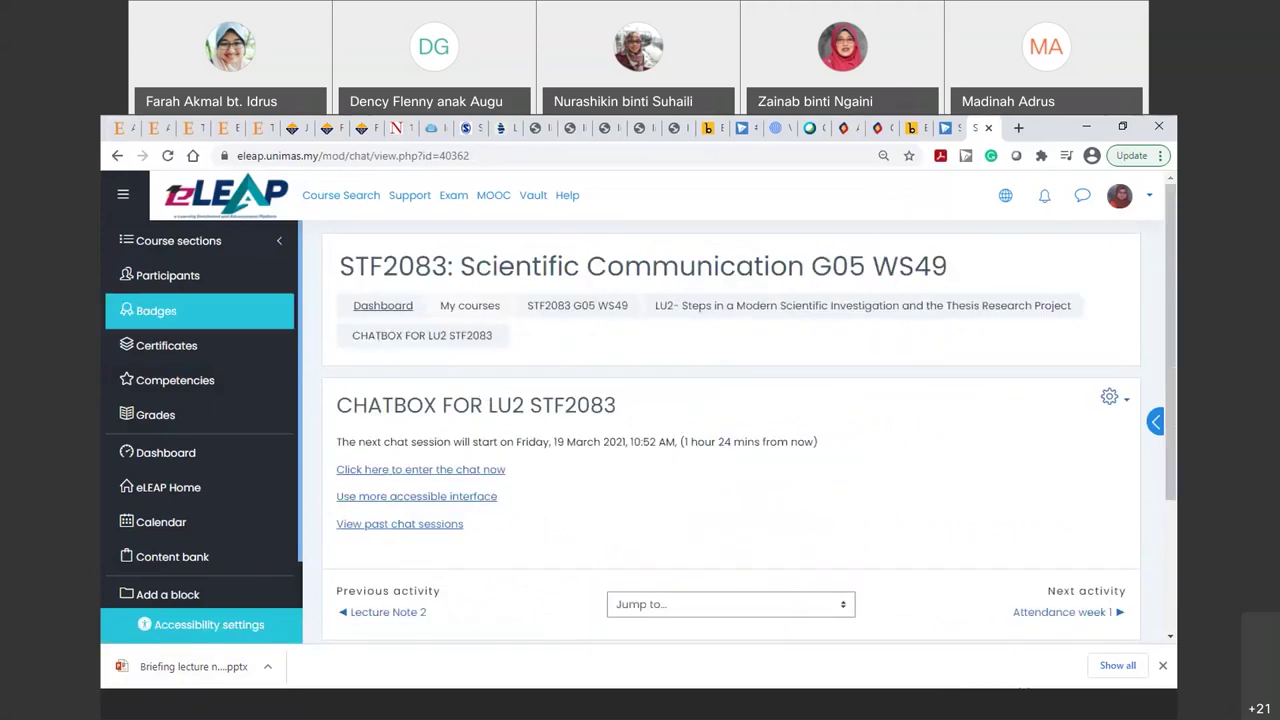
pyautogui.scroll(-10, 686, 491)
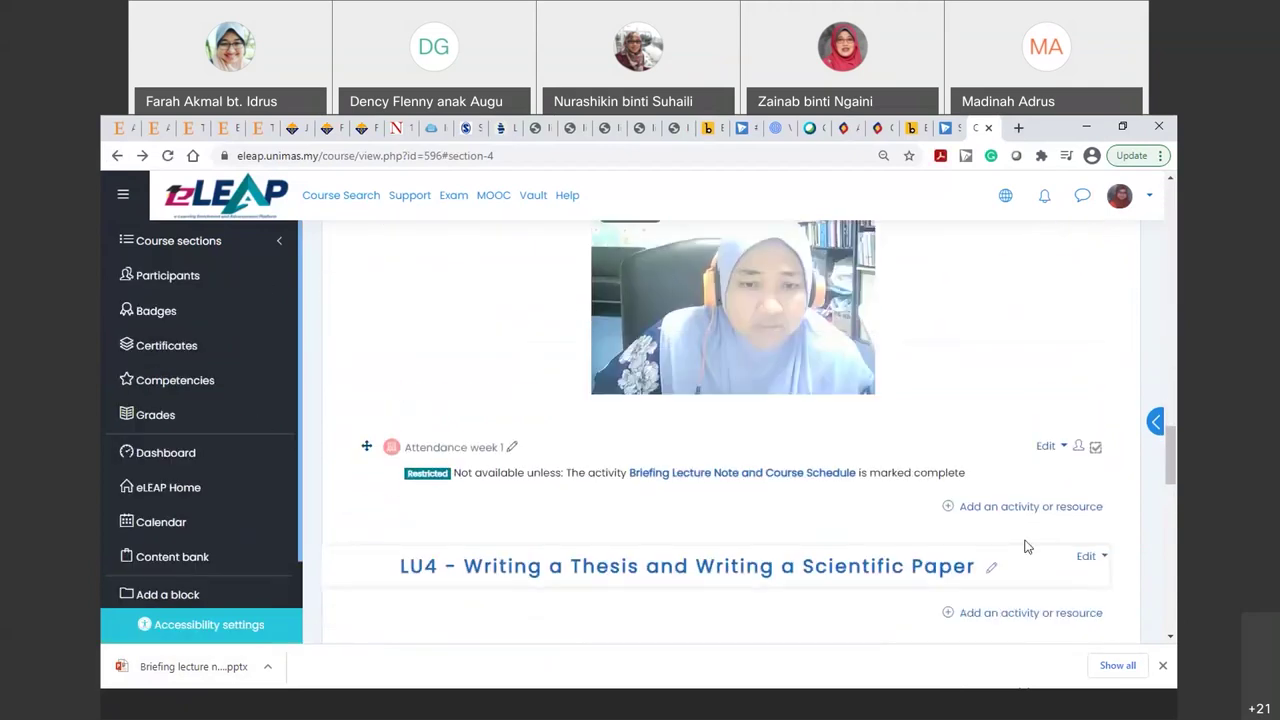
# Step: Add a Chat activity to LU3 named 'Chatbox for LU3'
pyautogui.click(1027, 510)
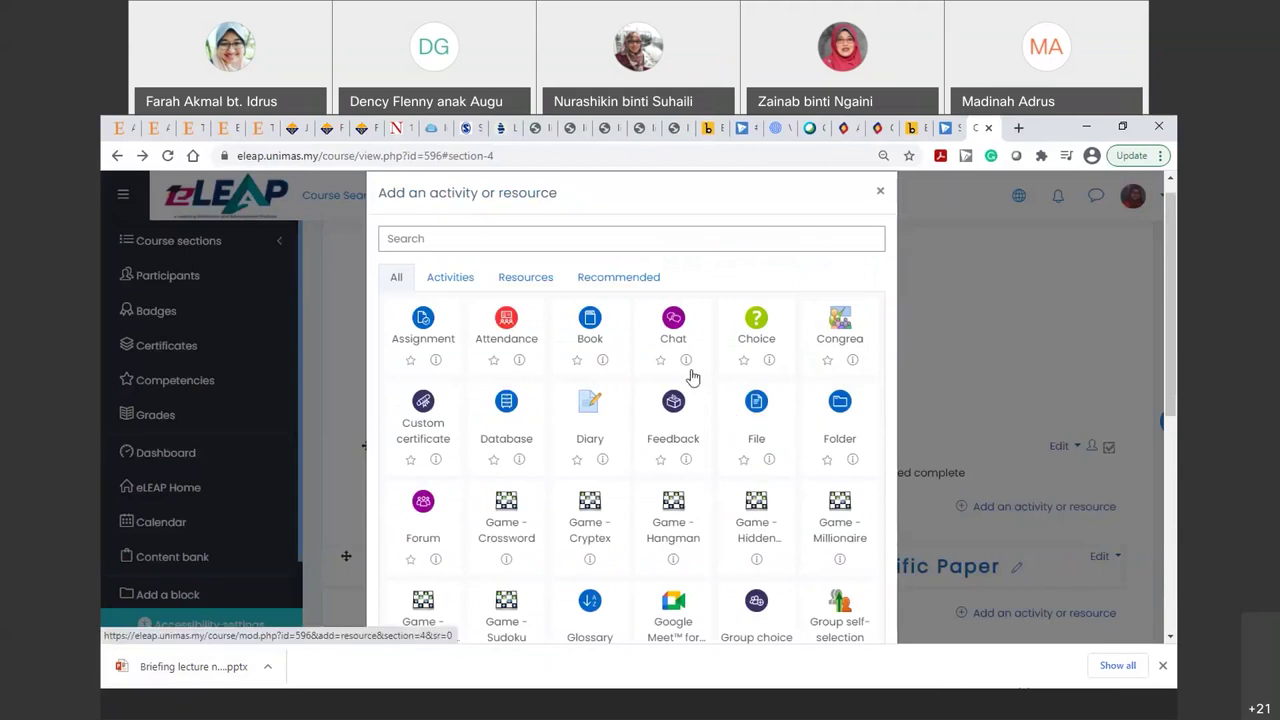
pyautogui.click(674, 340)
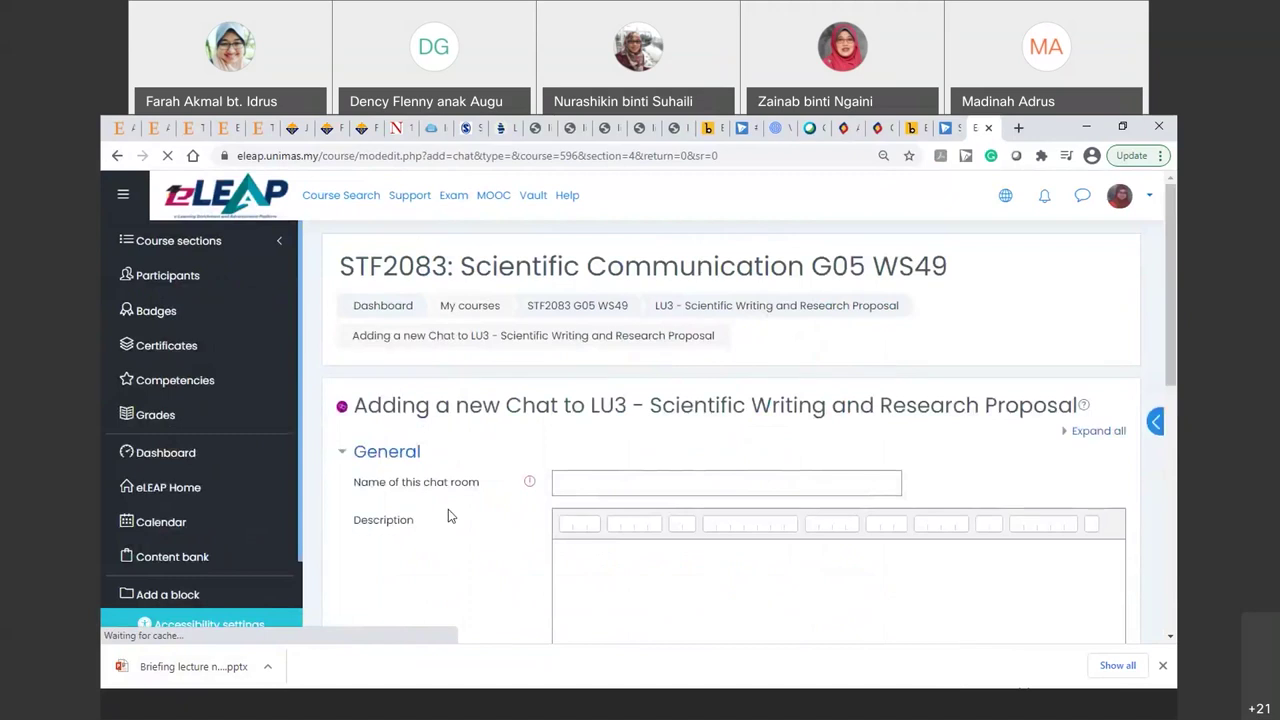
pyautogui.scroll(-1, 442, 520)
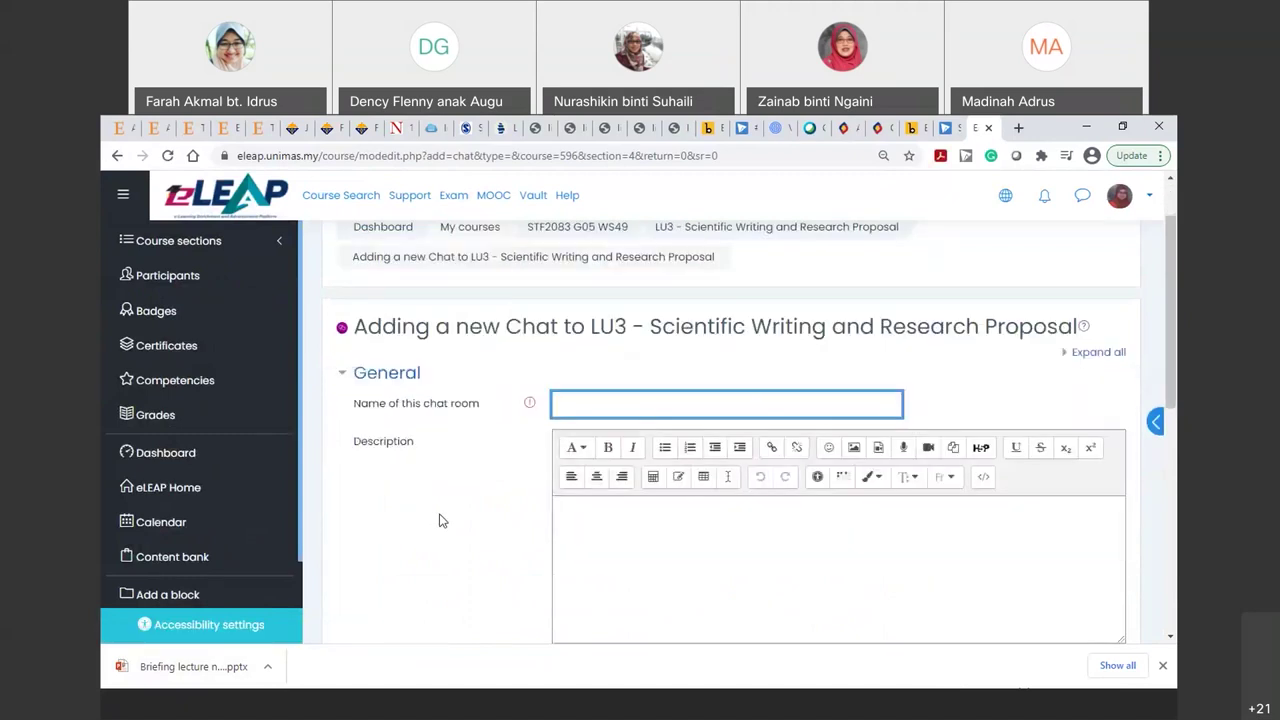
pyautogui.write('Chatbox for LU3')
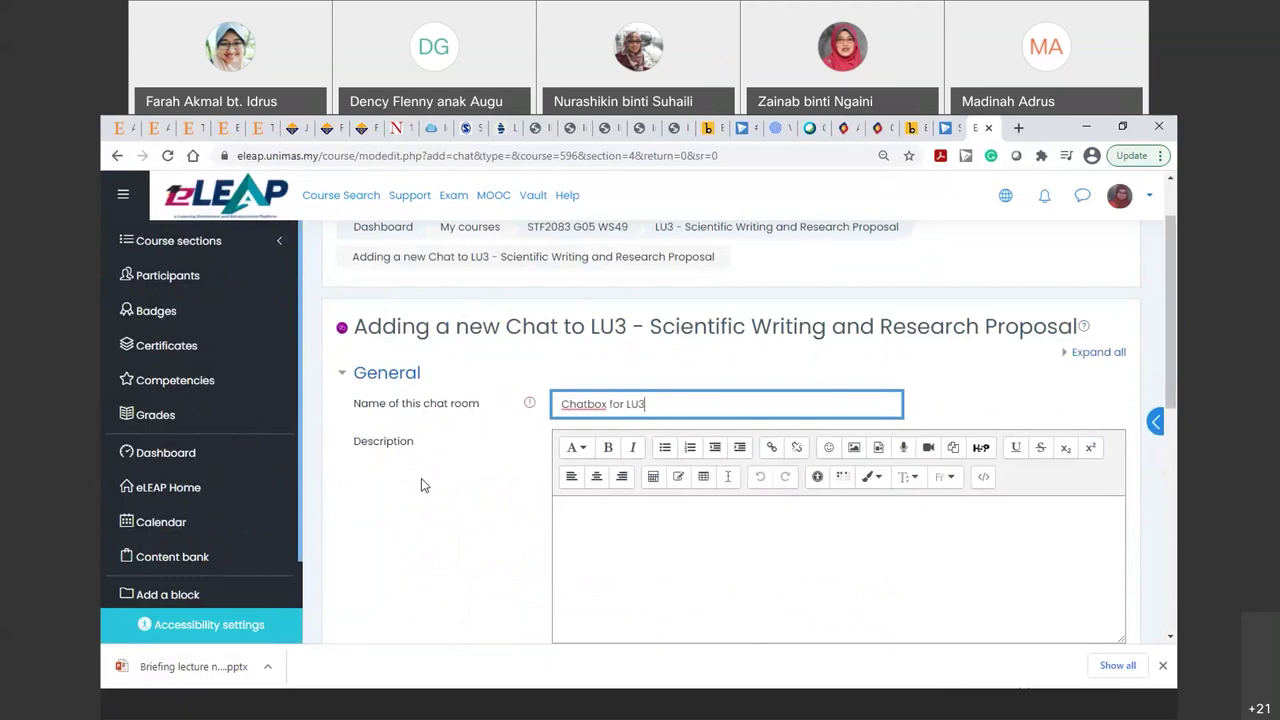
pyautogui.scroll(-3, 445, 522)
pyautogui.scroll(1, 422, 470)
pyautogui.scroll(1, 422, 475)
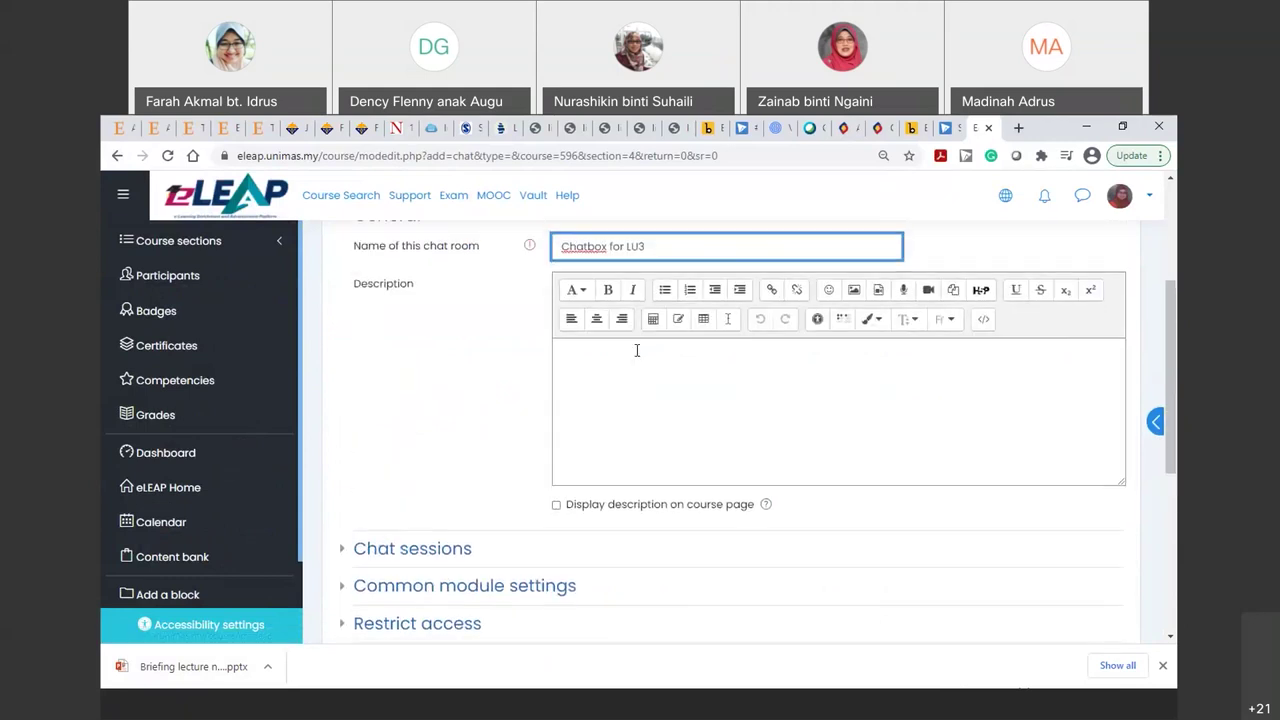
pyautogui.click(606, 423)
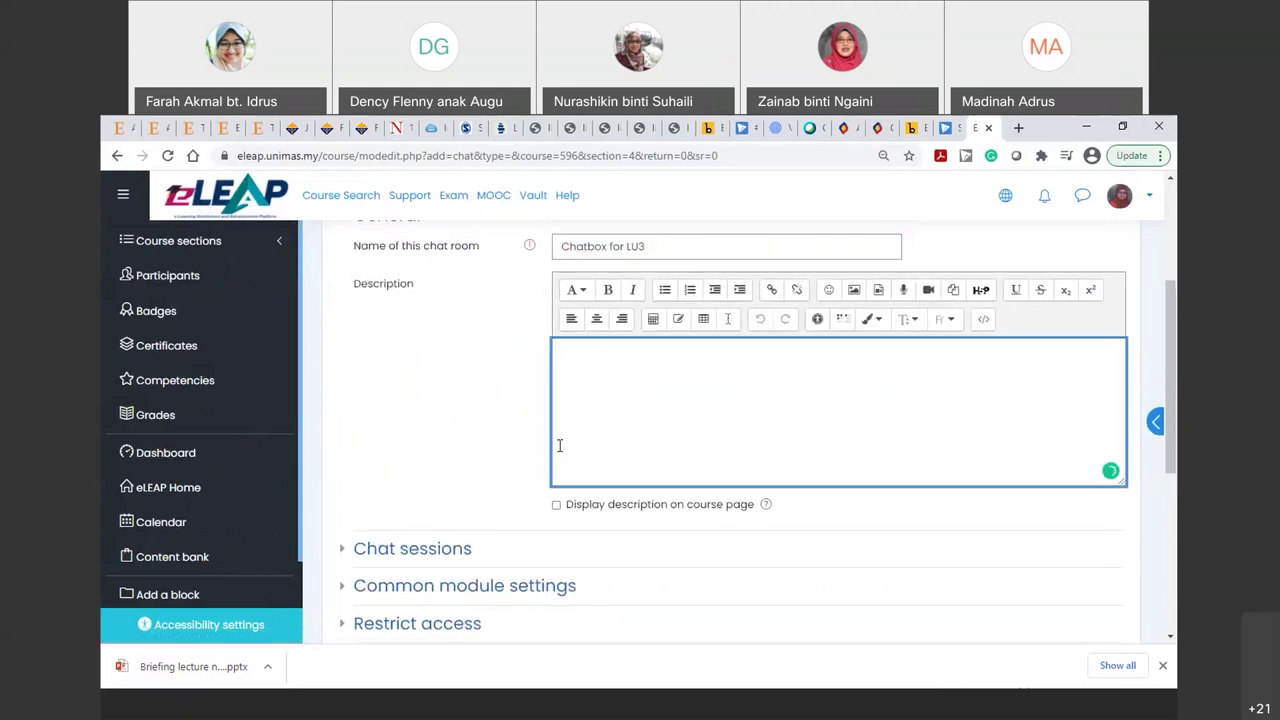
# Step: Set sessions to repeat daily, keep past messages forever, and let everyone view past sessions
pyautogui.scroll(-1, 500, 460)
pyautogui.click(428, 470)
pyautogui.scroll(-1, 450, 320)
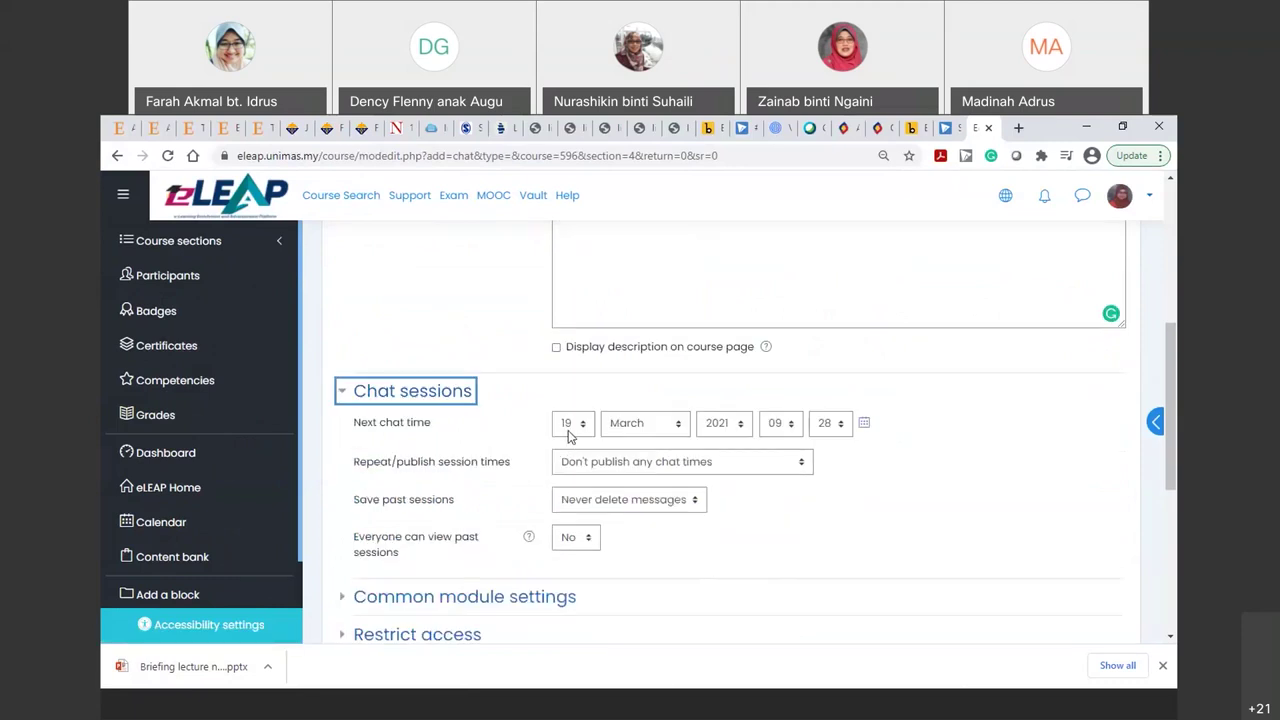
pyautogui.click(706, 465)
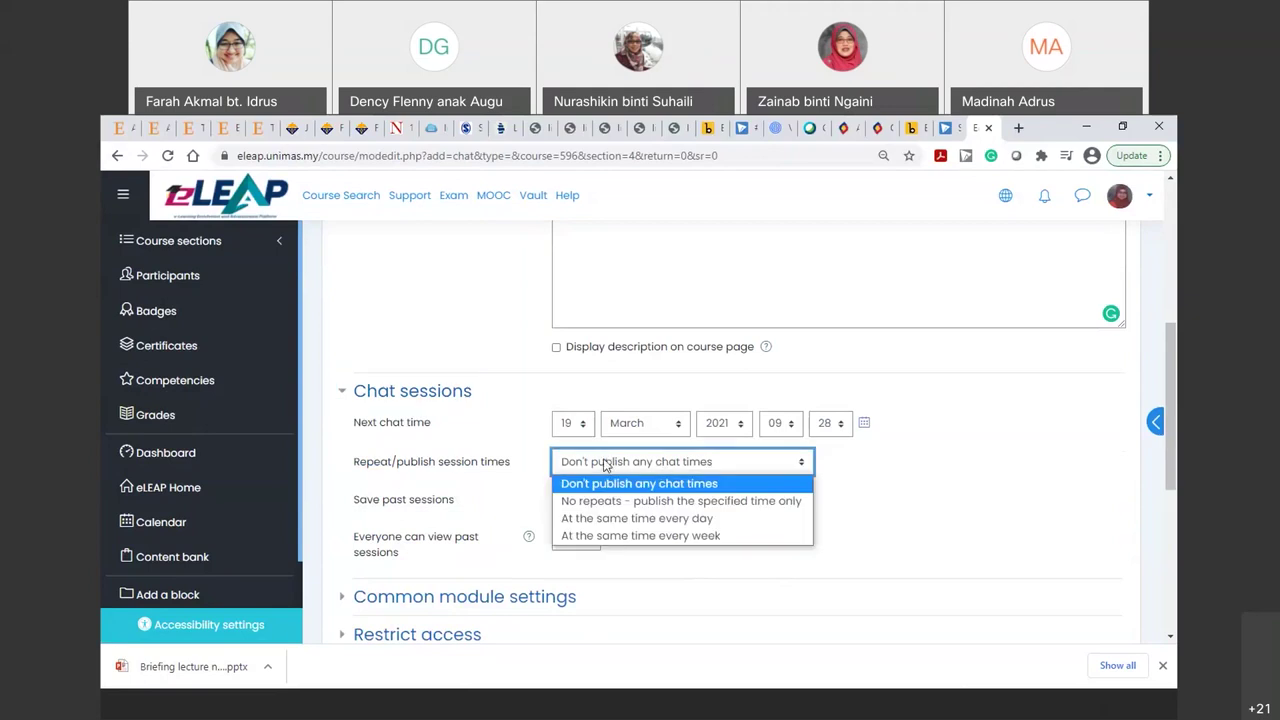
pyautogui.click(626, 519)
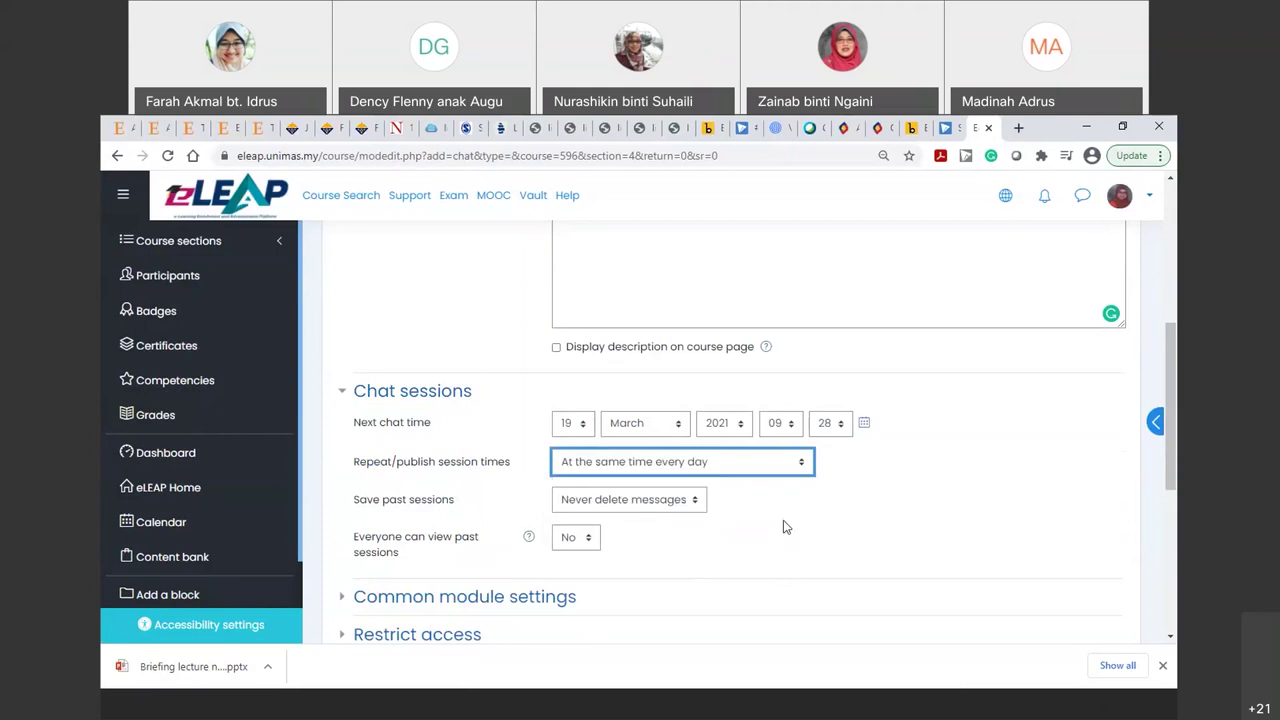
pyautogui.click(658, 500)
pyautogui.click(658, 500)
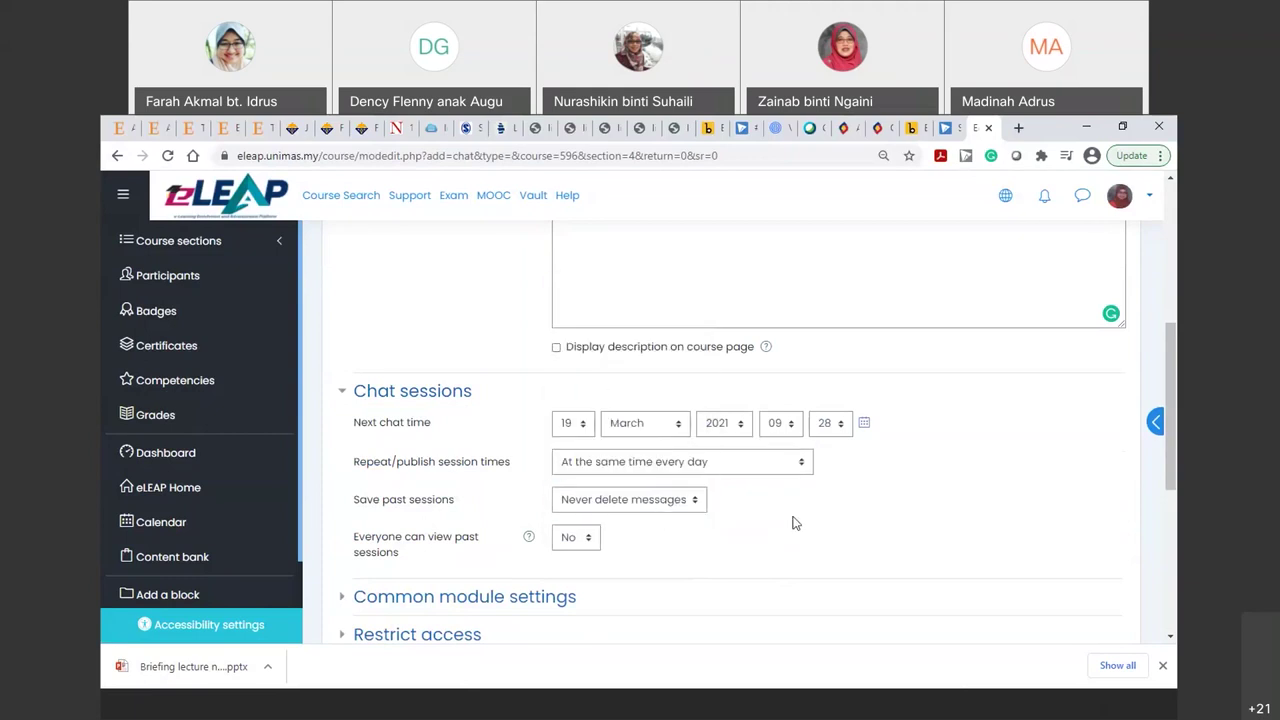
pyautogui.scroll(-1, 600, 530)
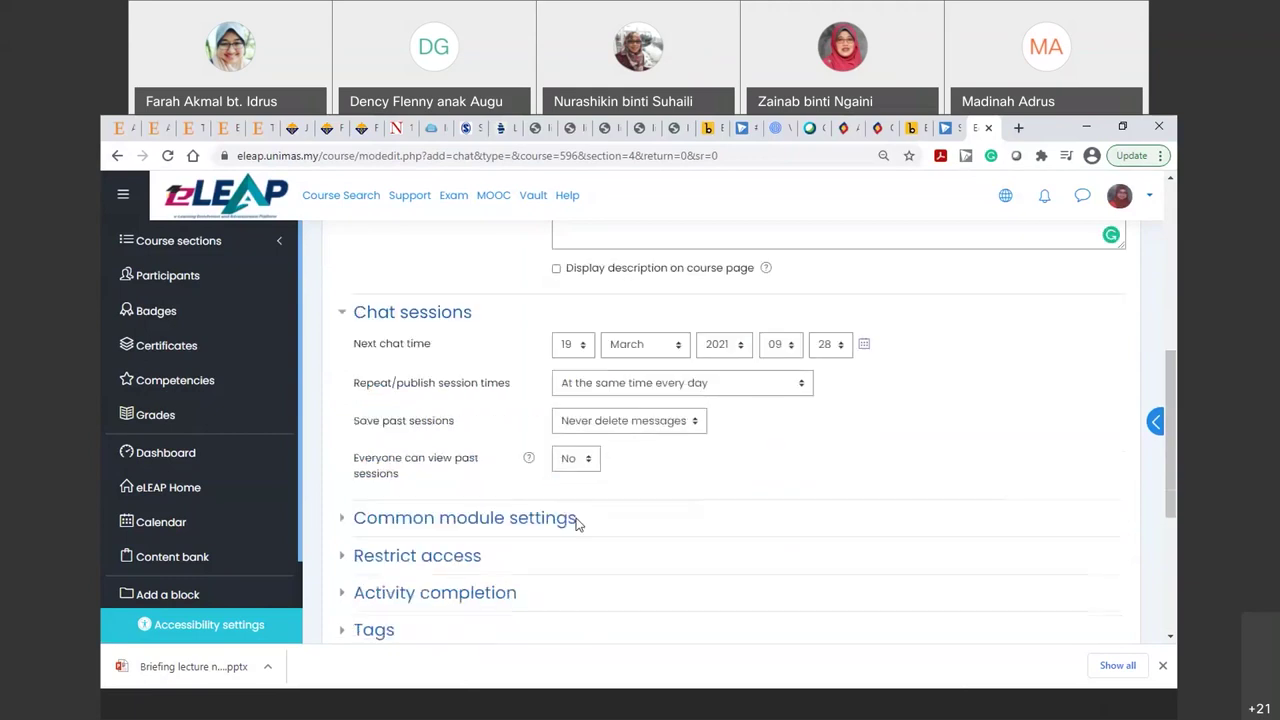
pyautogui.click(567, 465)
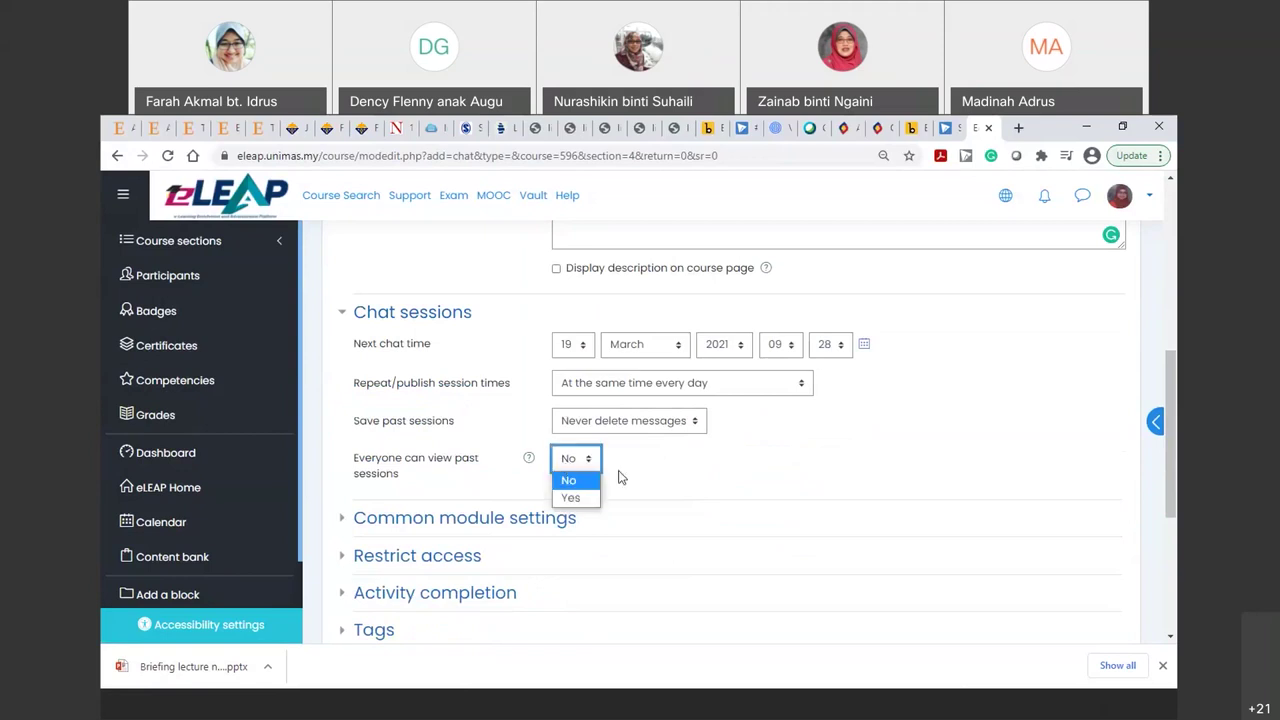
pyautogui.click(585, 500)
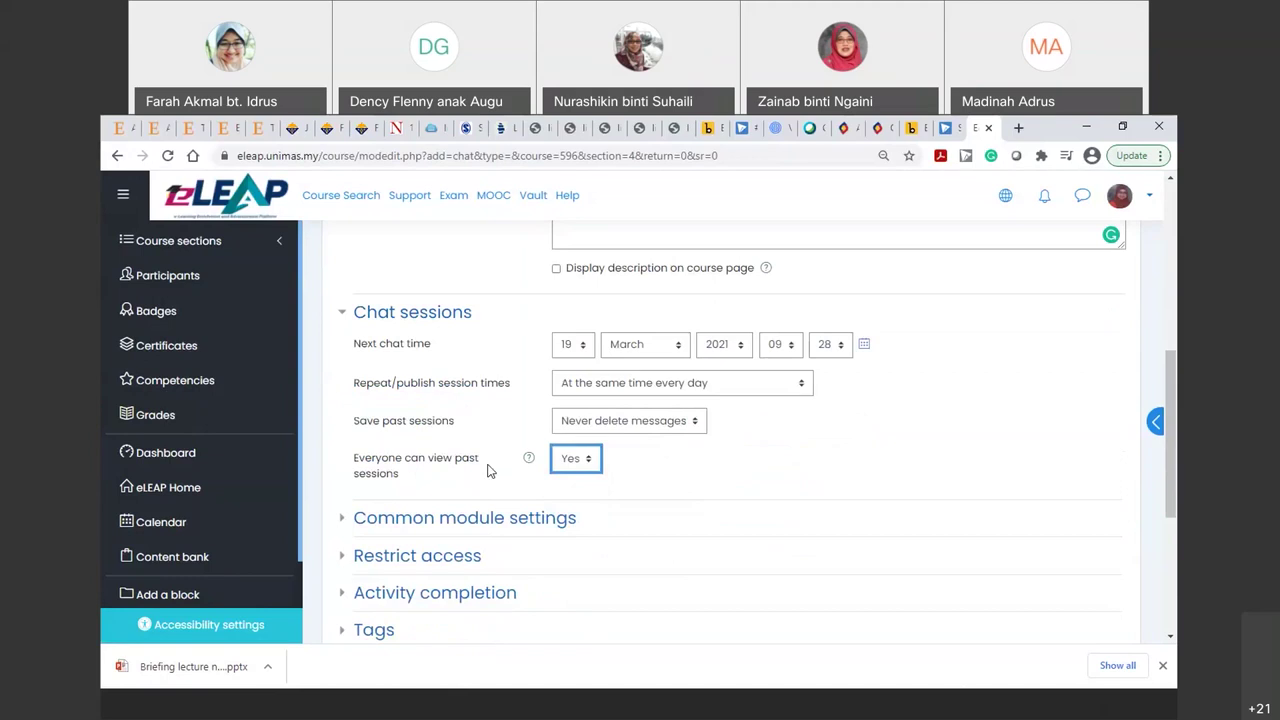
pyautogui.scroll(-2, 738, 510)
# Step: Review the common module and access restriction settings, then save the chat to the course
pyautogui.click(443, 362)
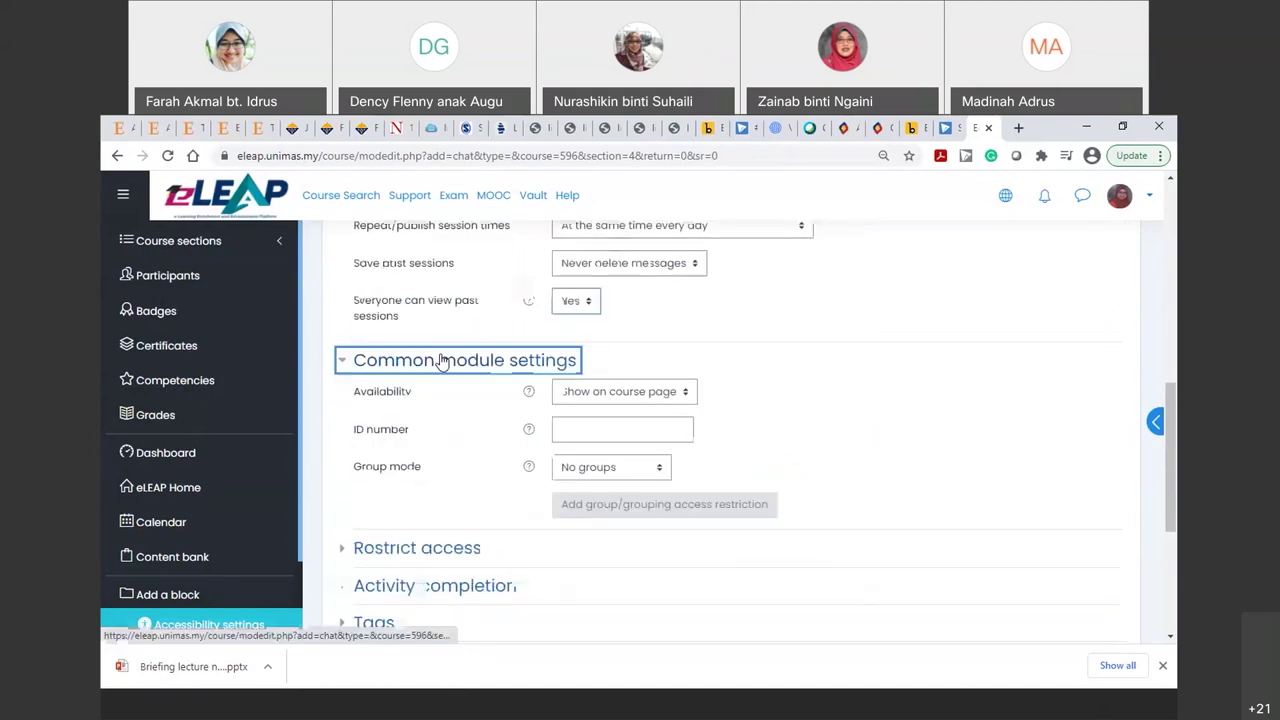
pyautogui.click(443, 362)
pyautogui.click(434, 398)
pyautogui.click(434, 398)
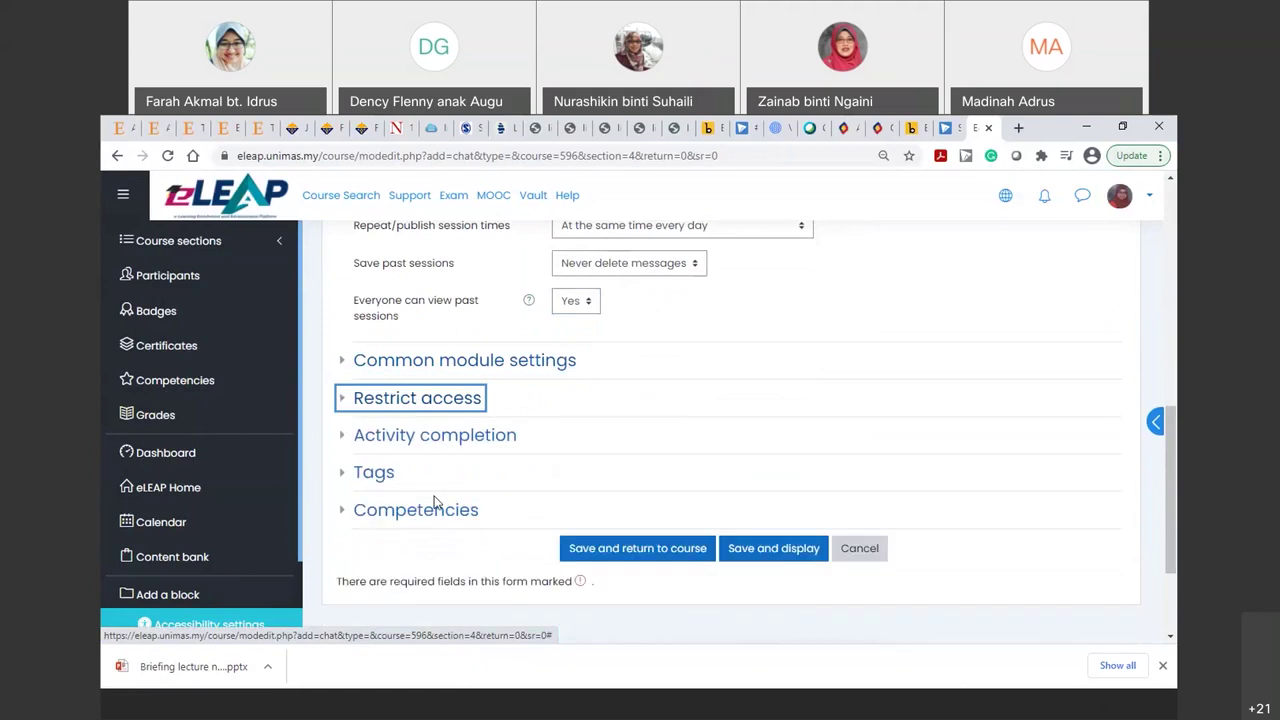
pyautogui.click(638, 550)
# Step: Enter Chatbox for LU3, send the test message 'zshydrutfuyigi', then close the chat and return to LU3
pyautogui.scroll(-3, 433, 446)
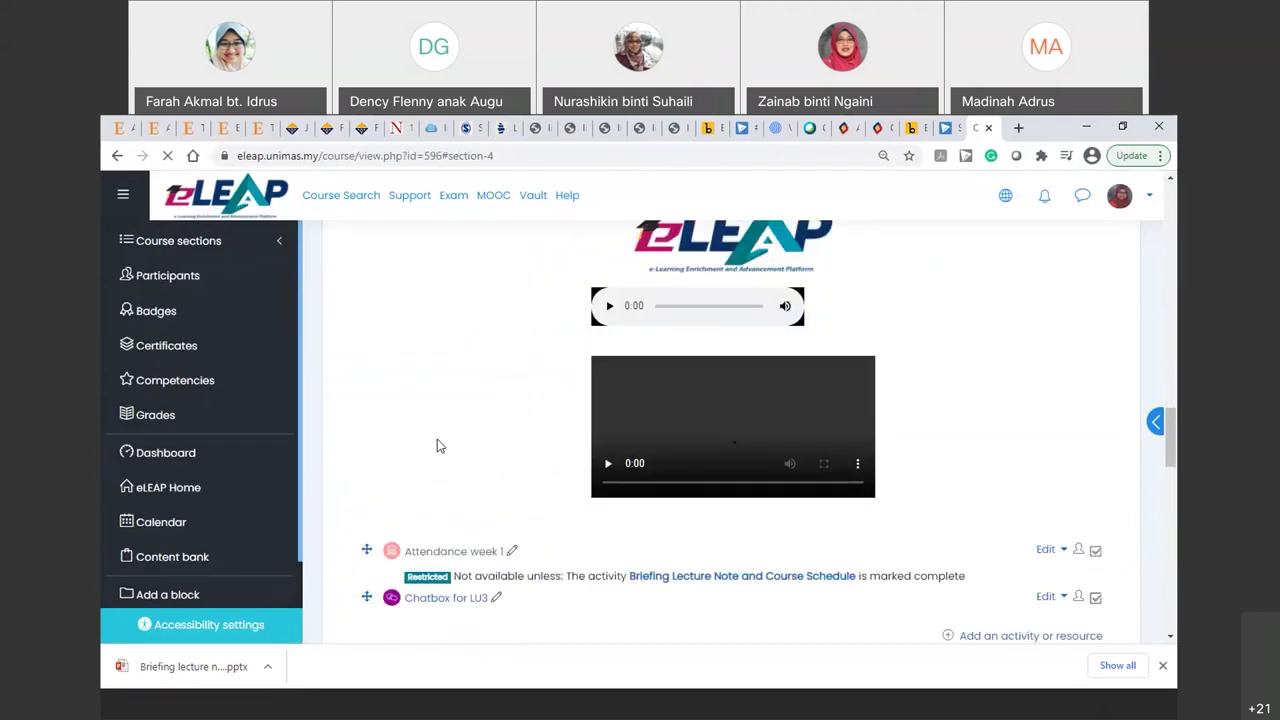
pyautogui.scroll(1, 455, 465)
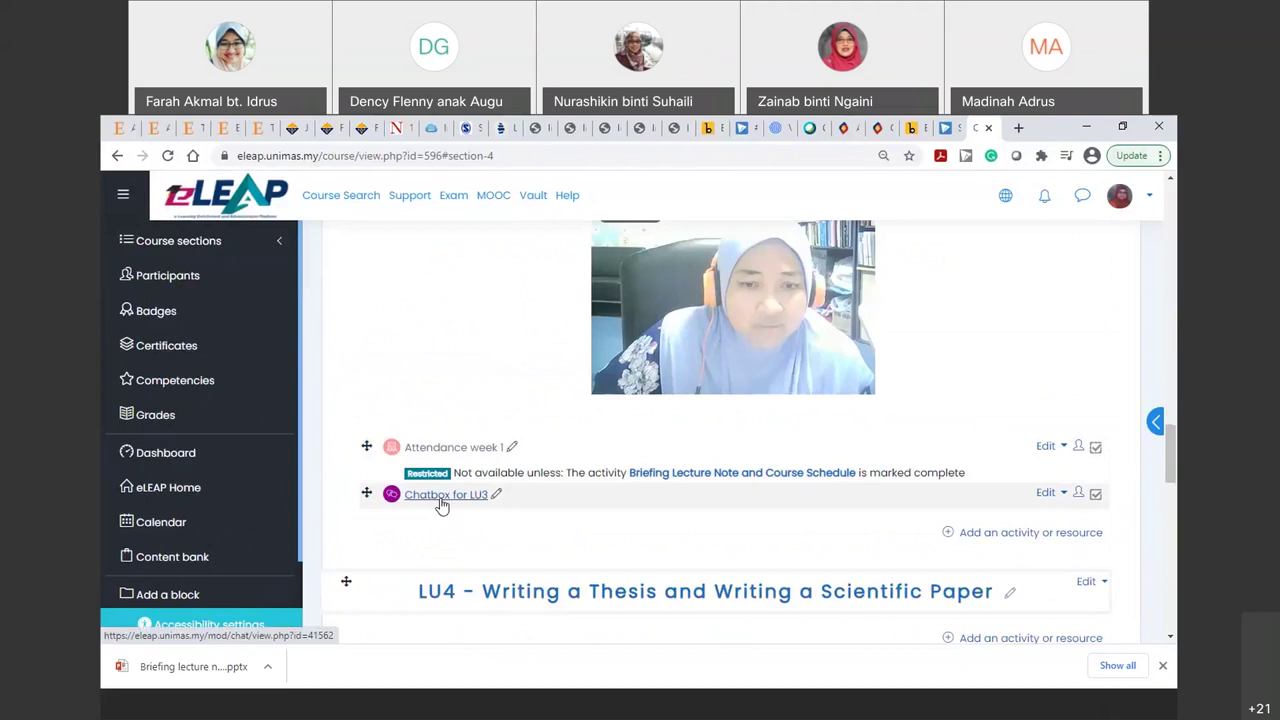
pyautogui.click(441, 496)
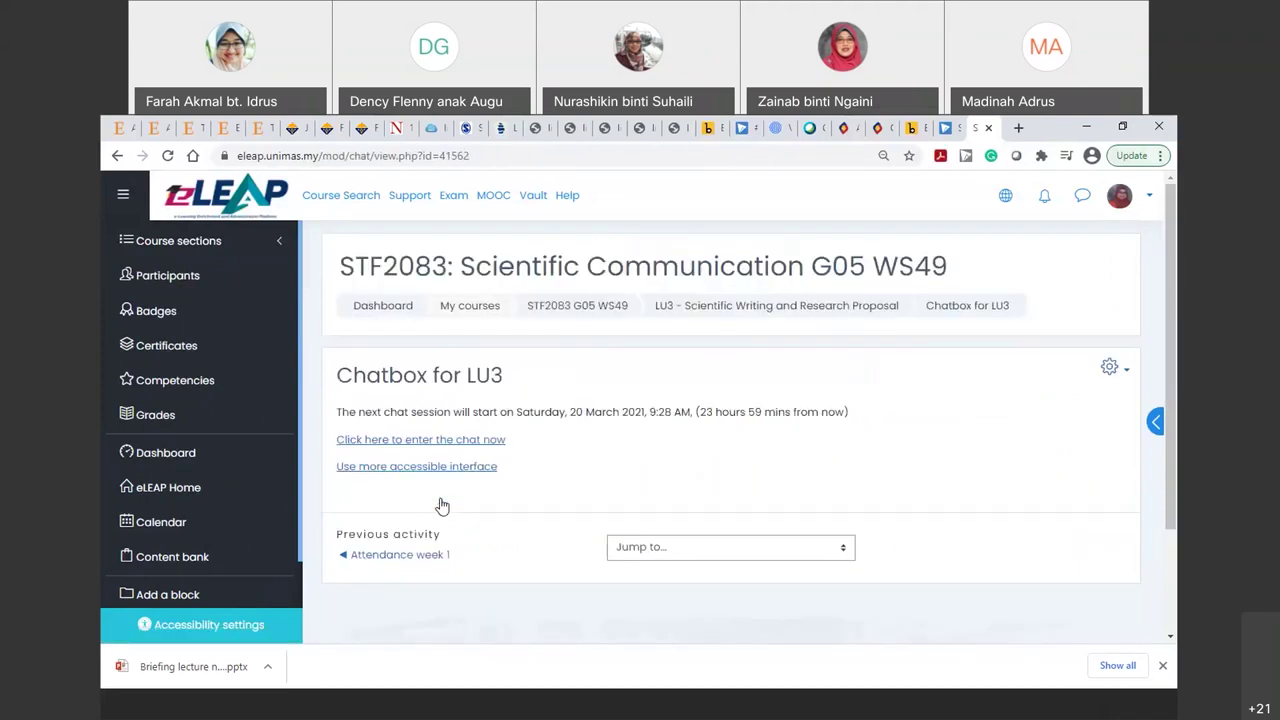
pyautogui.click(400, 442)
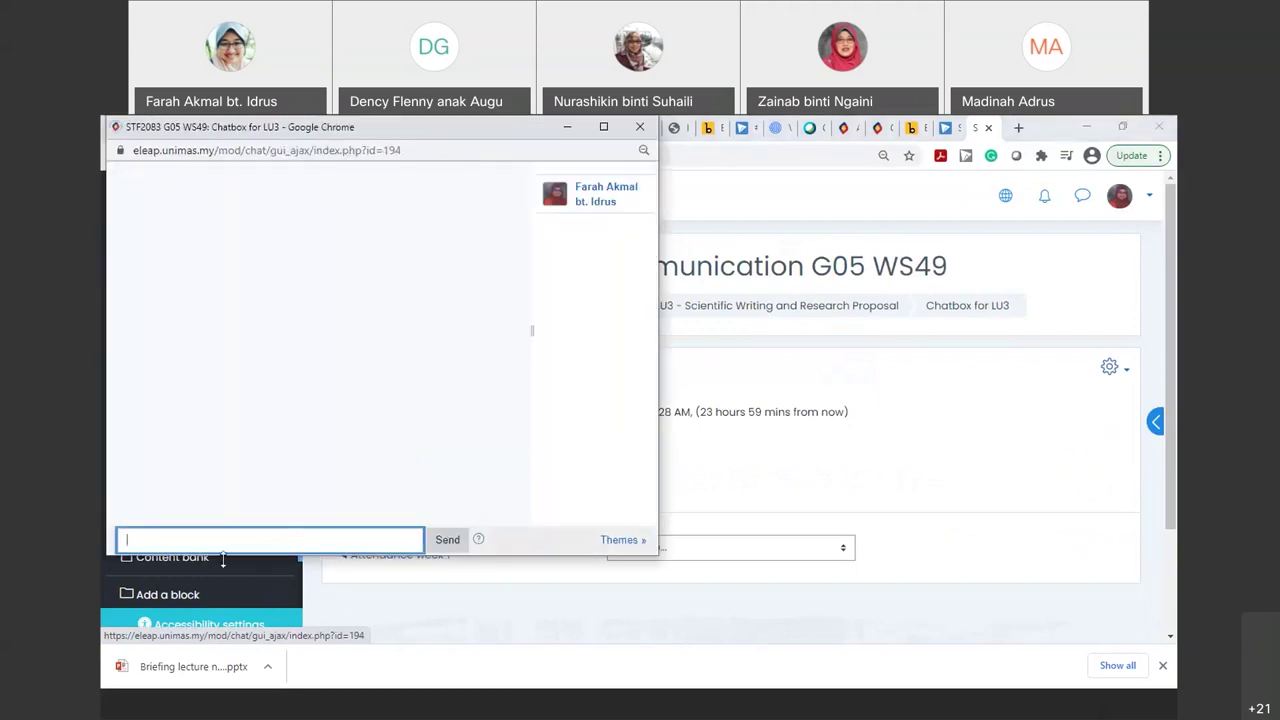
pyautogui.write('zshydrutfu')
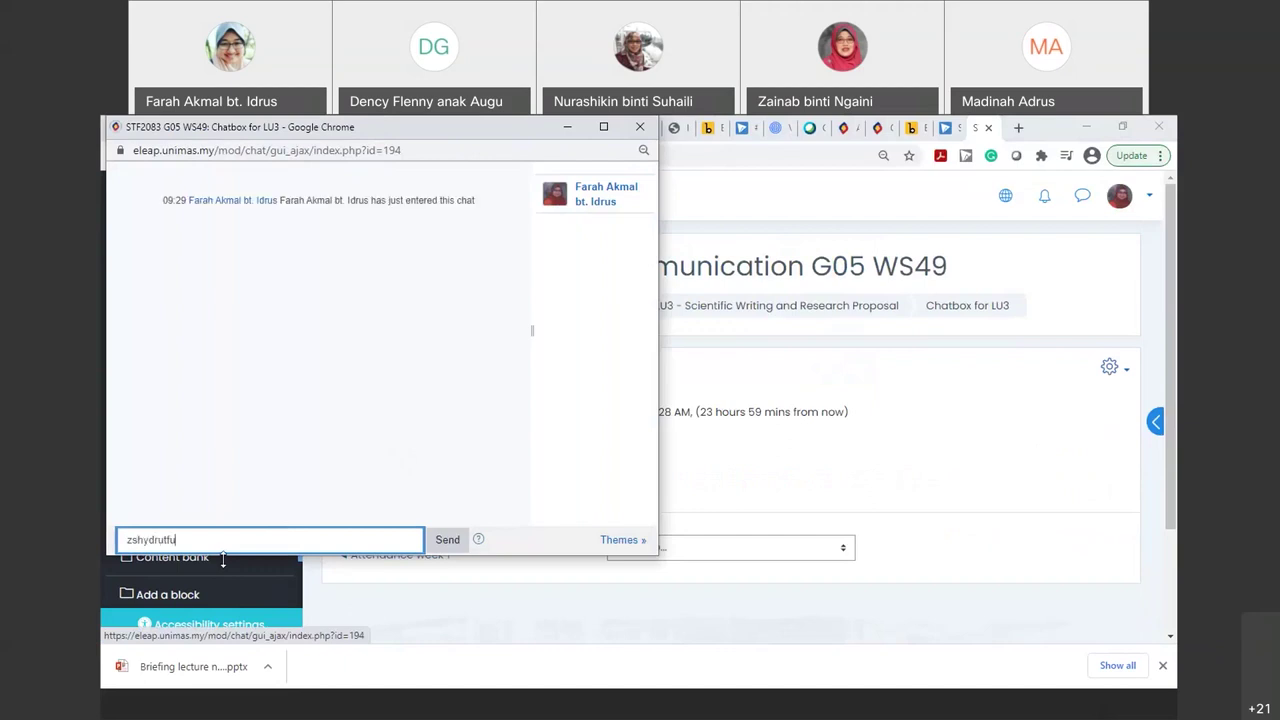
pyautogui.write('yigi')
pyautogui.click(447, 539)
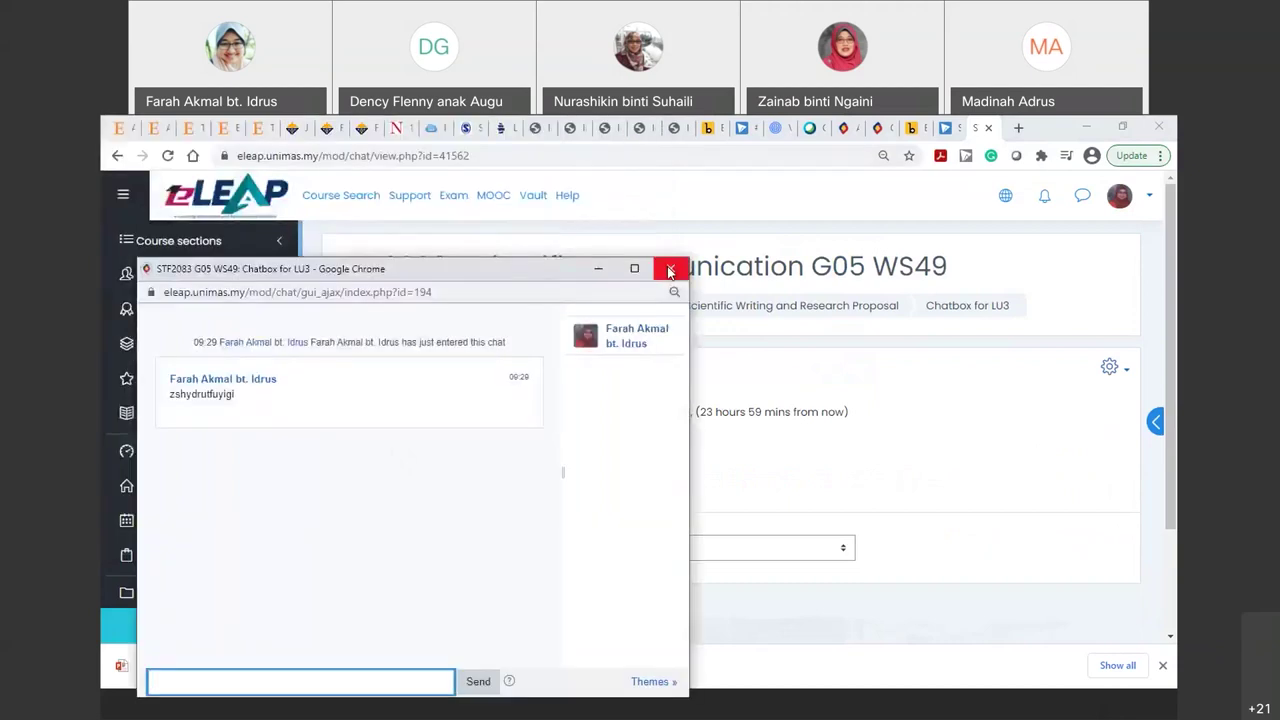
pyautogui.click(667, 266)
pyautogui.click(743, 305)
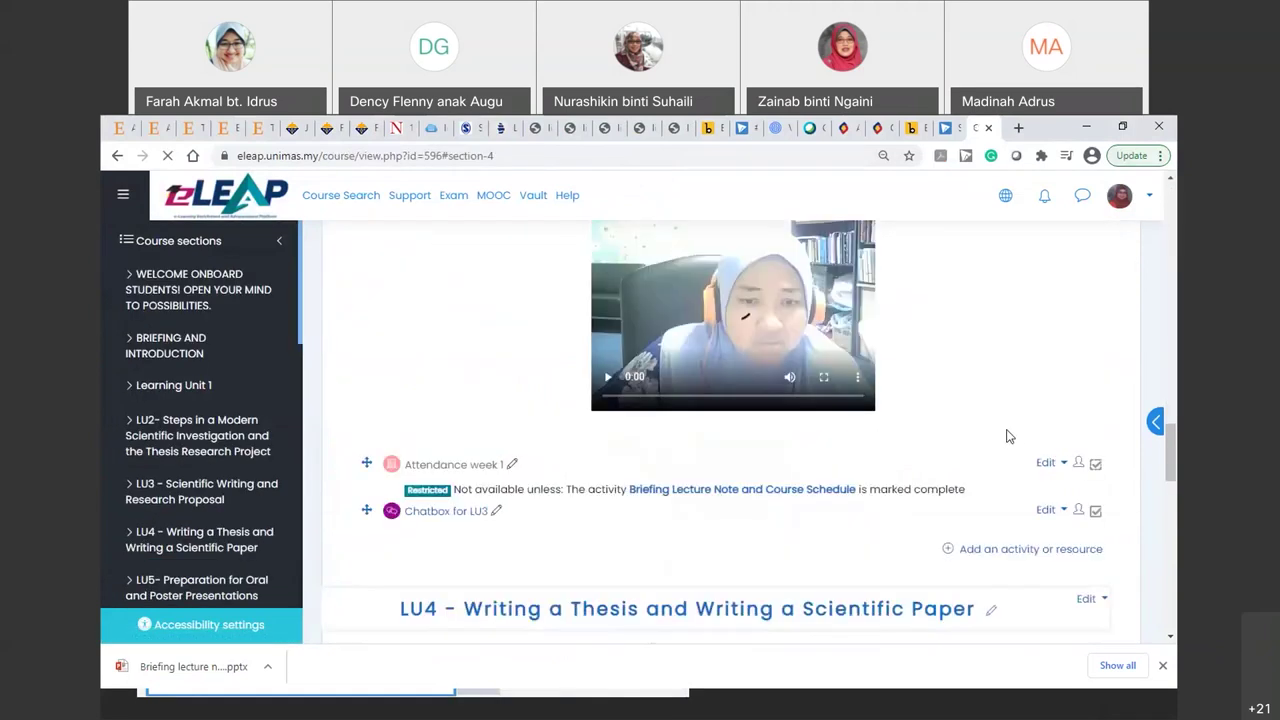
# Step: Start a Diary activity in LU3 and expand its availability and open/close time settings
pyautogui.click(1004, 549)
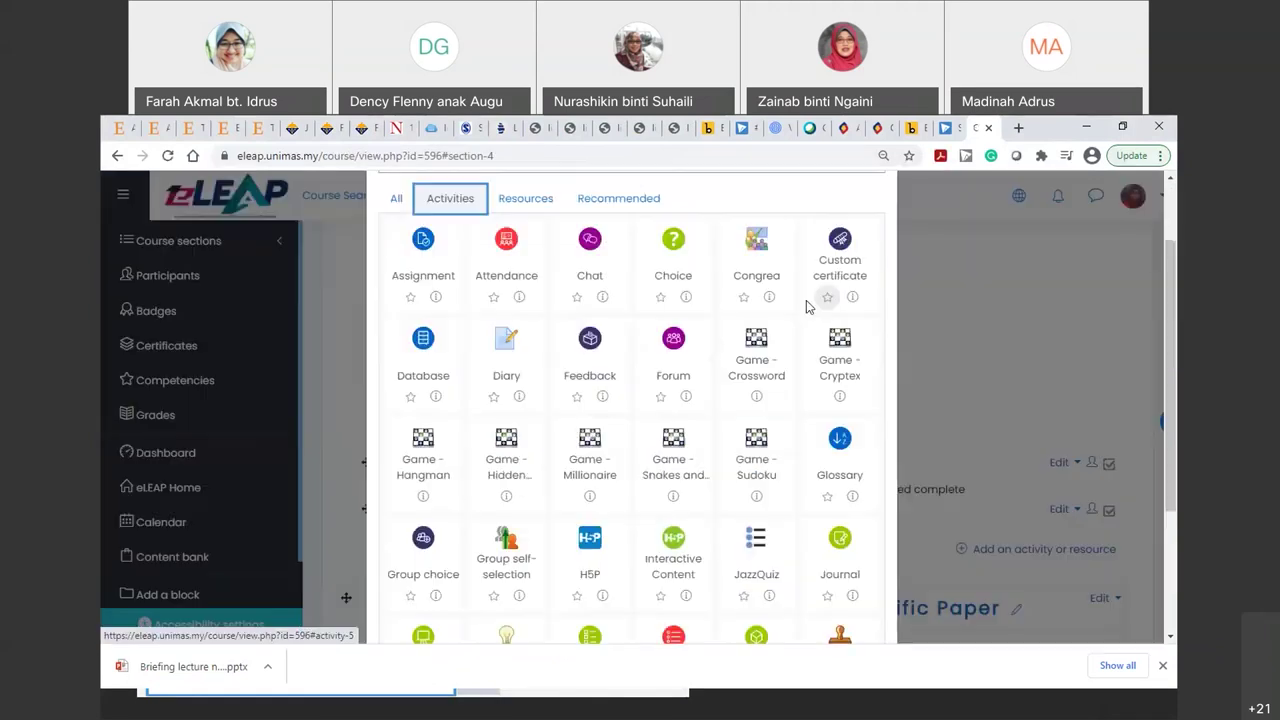
pyautogui.click(501, 357)
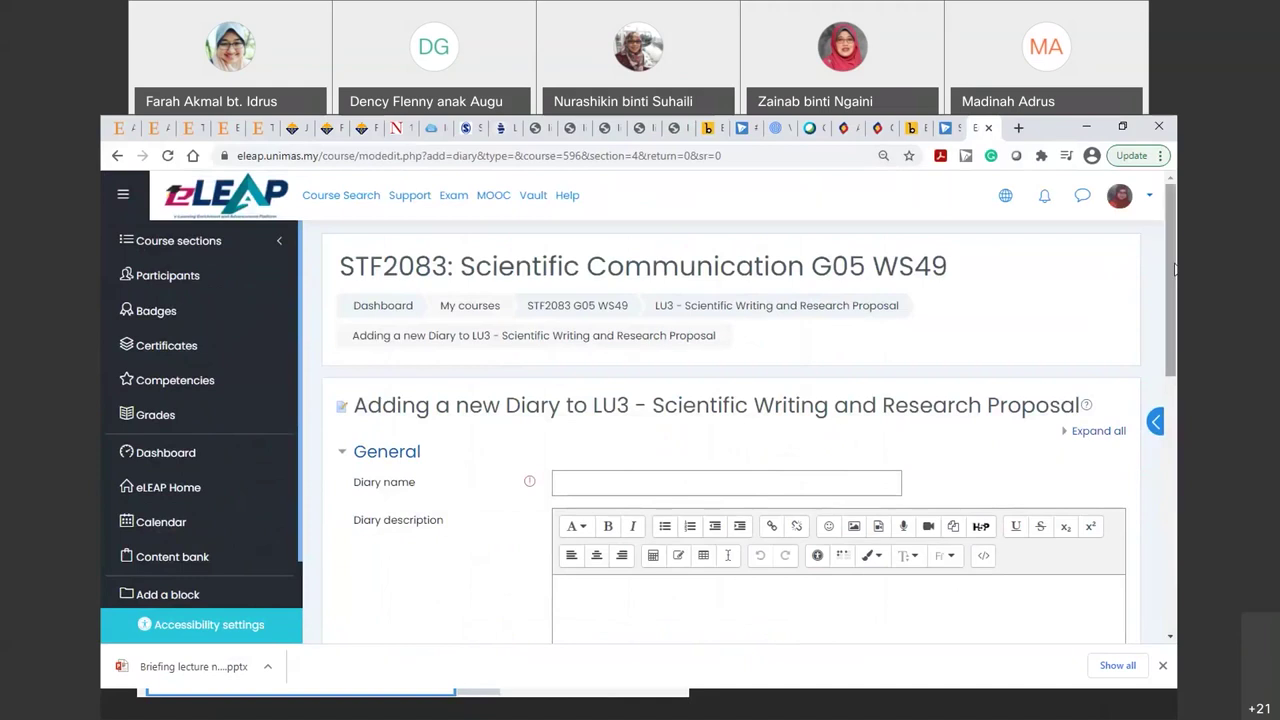
pyautogui.scroll(-1, 860, 420)
pyautogui.click(578, 404)
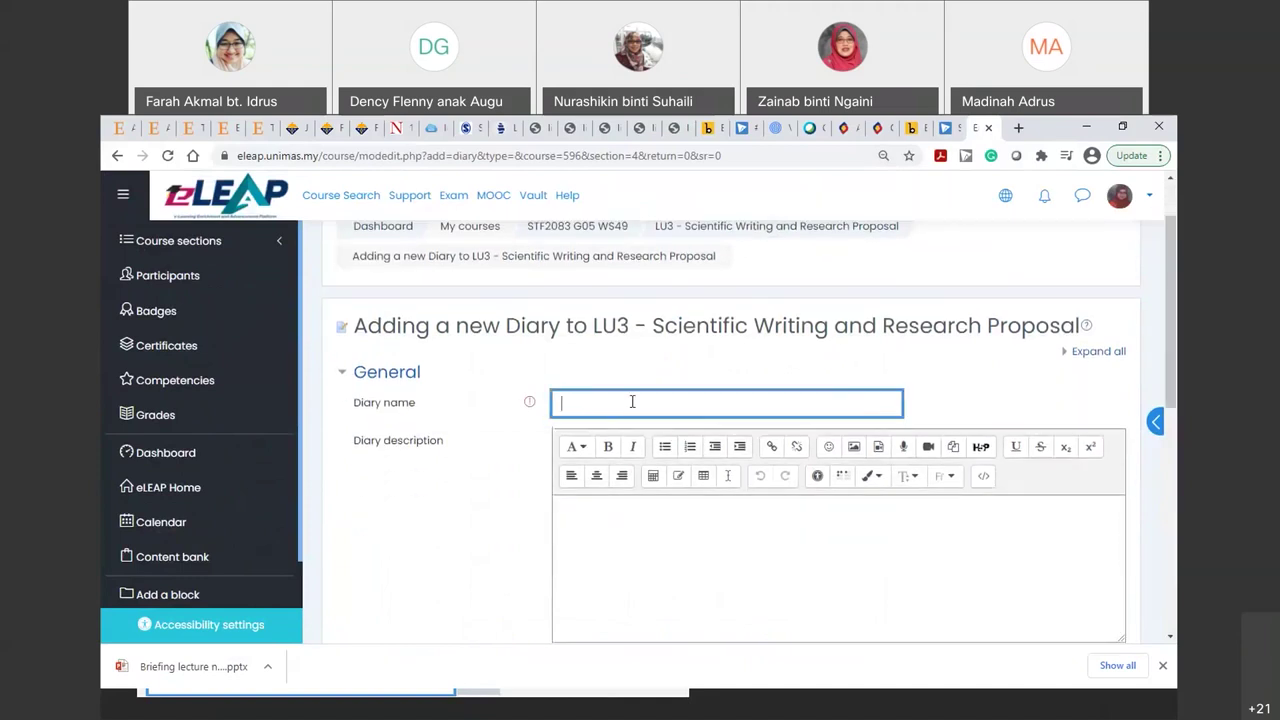
pyautogui.scroll(-3, 400, 580)
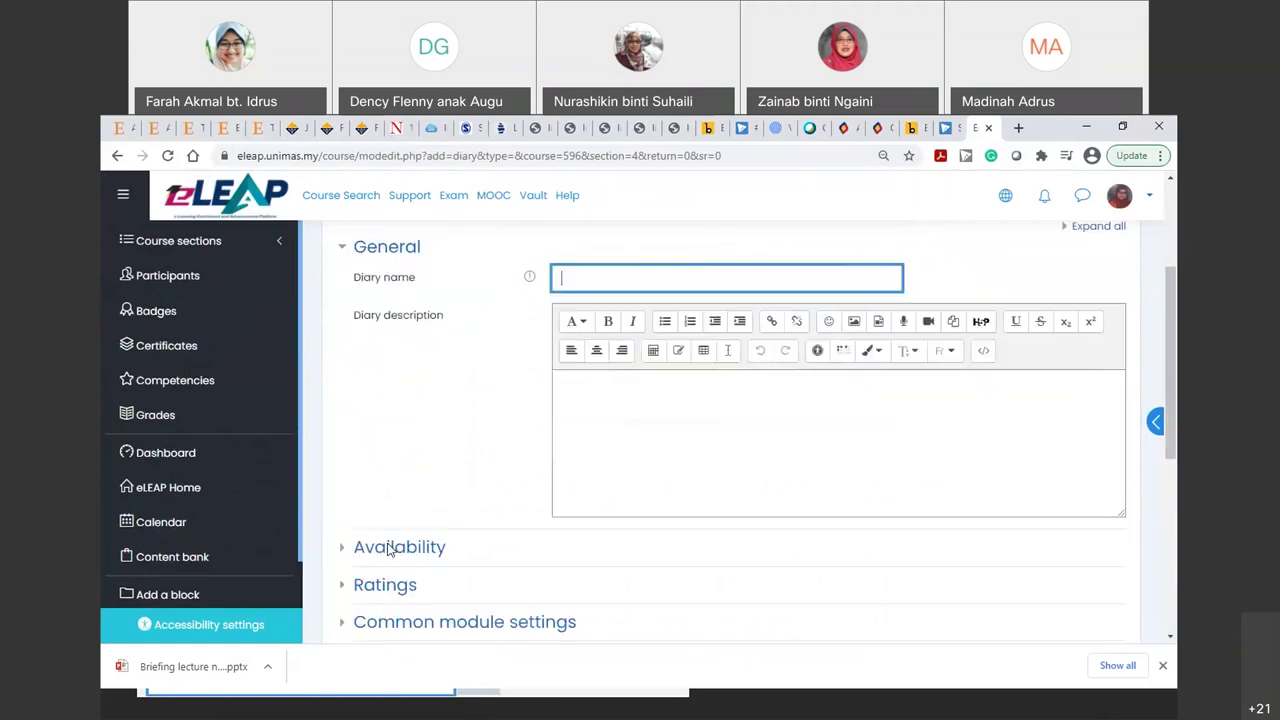
pyautogui.click(426, 434)
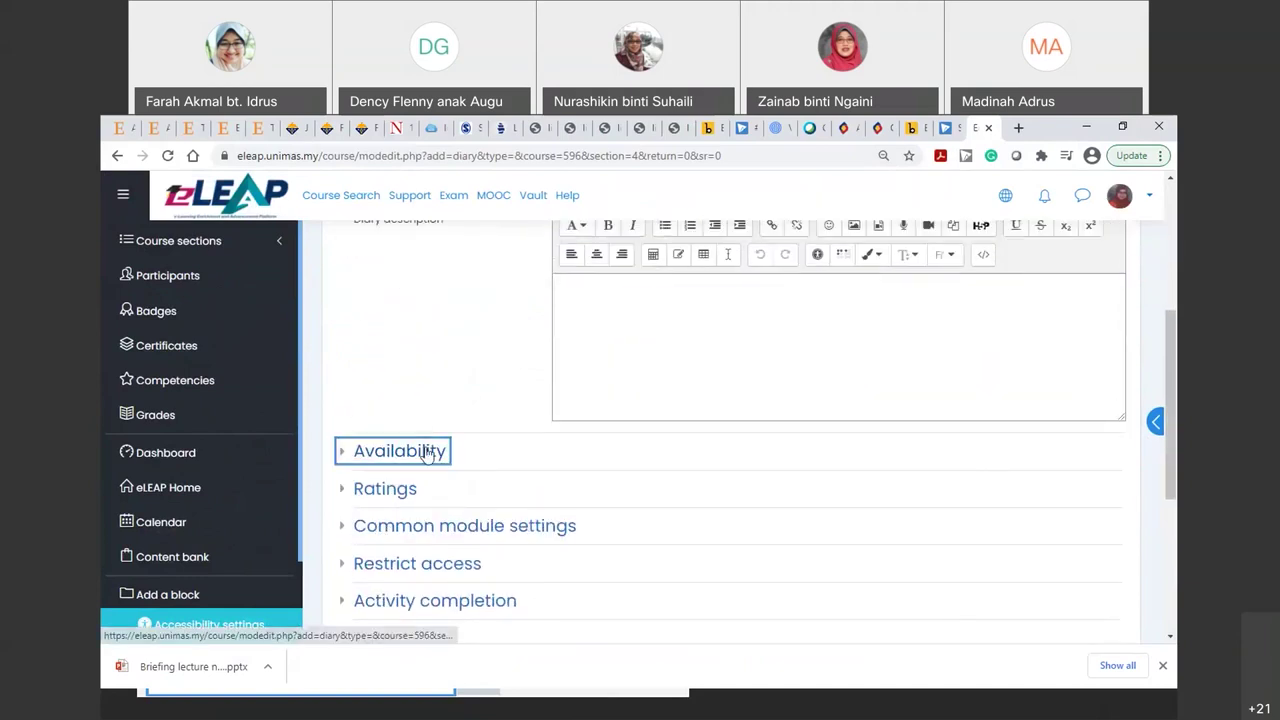
pyautogui.click(429, 450)
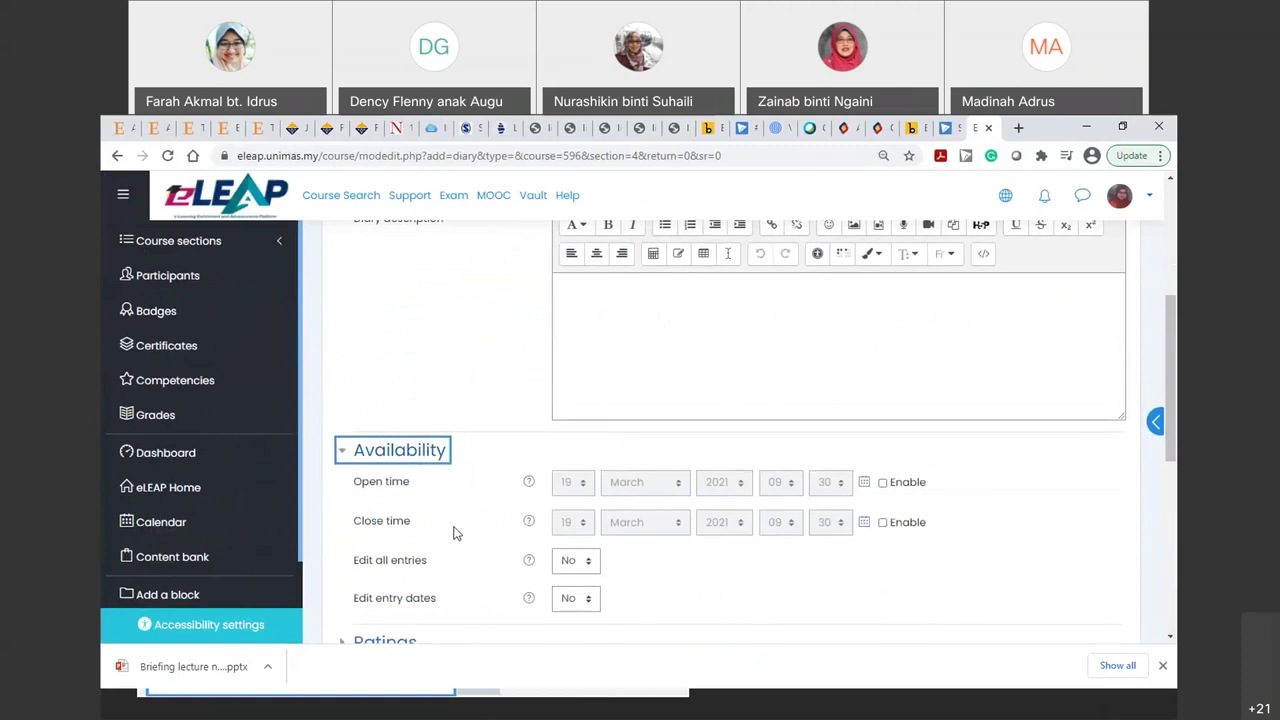
# Step: Keep editing of all entries off, leave common module settings default, and attempt to save
pyautogui.scroll(-1, 438, 450)
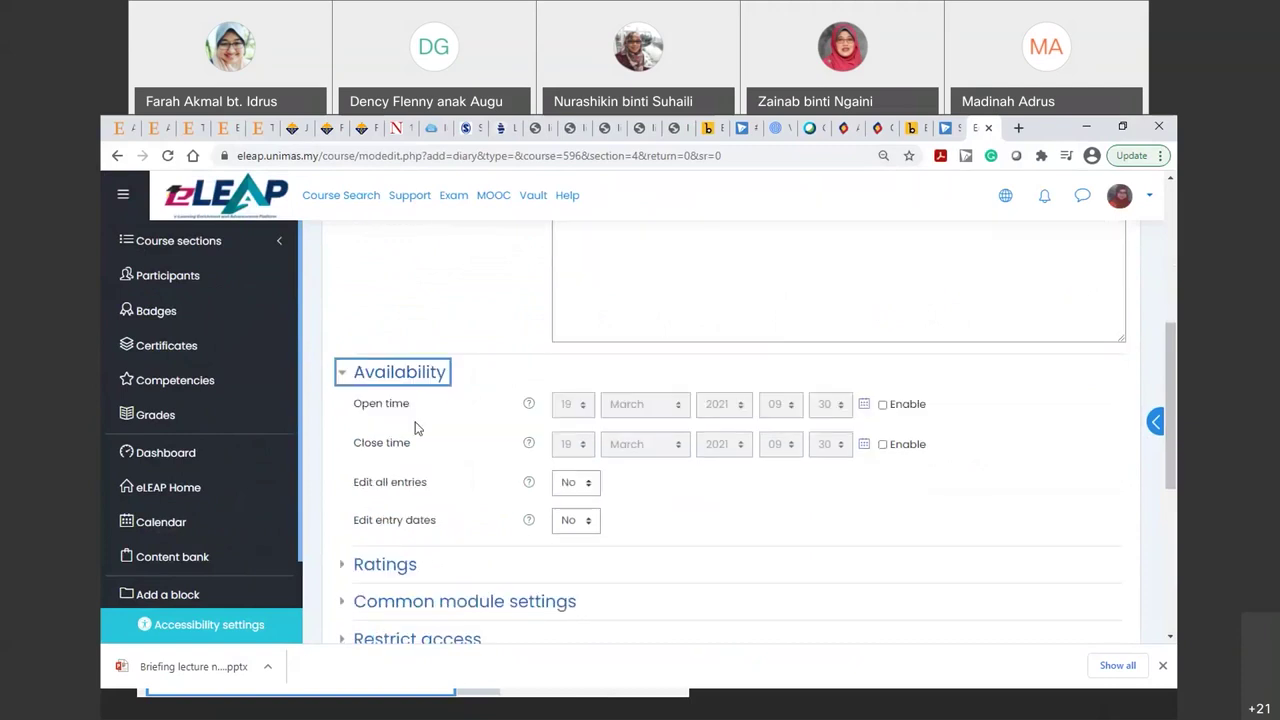
pyautogui.scroll(-1, 418, 445)
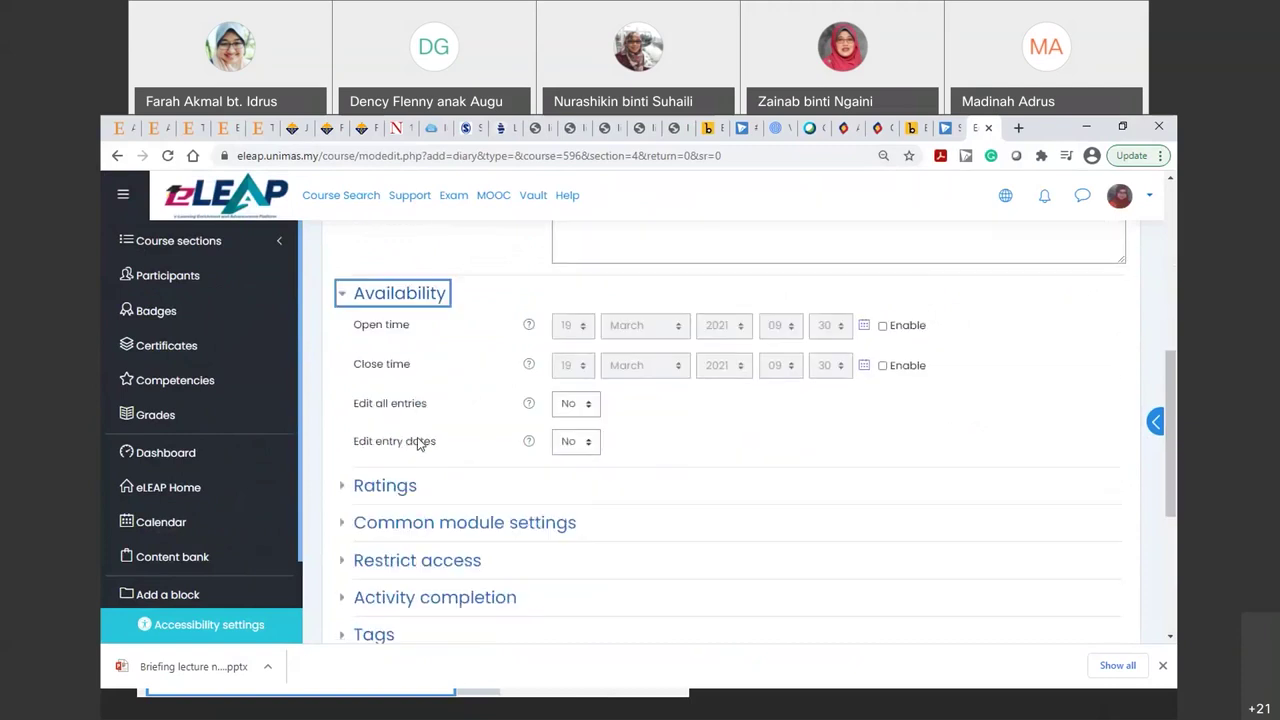
pyautogui.click(571, 409)
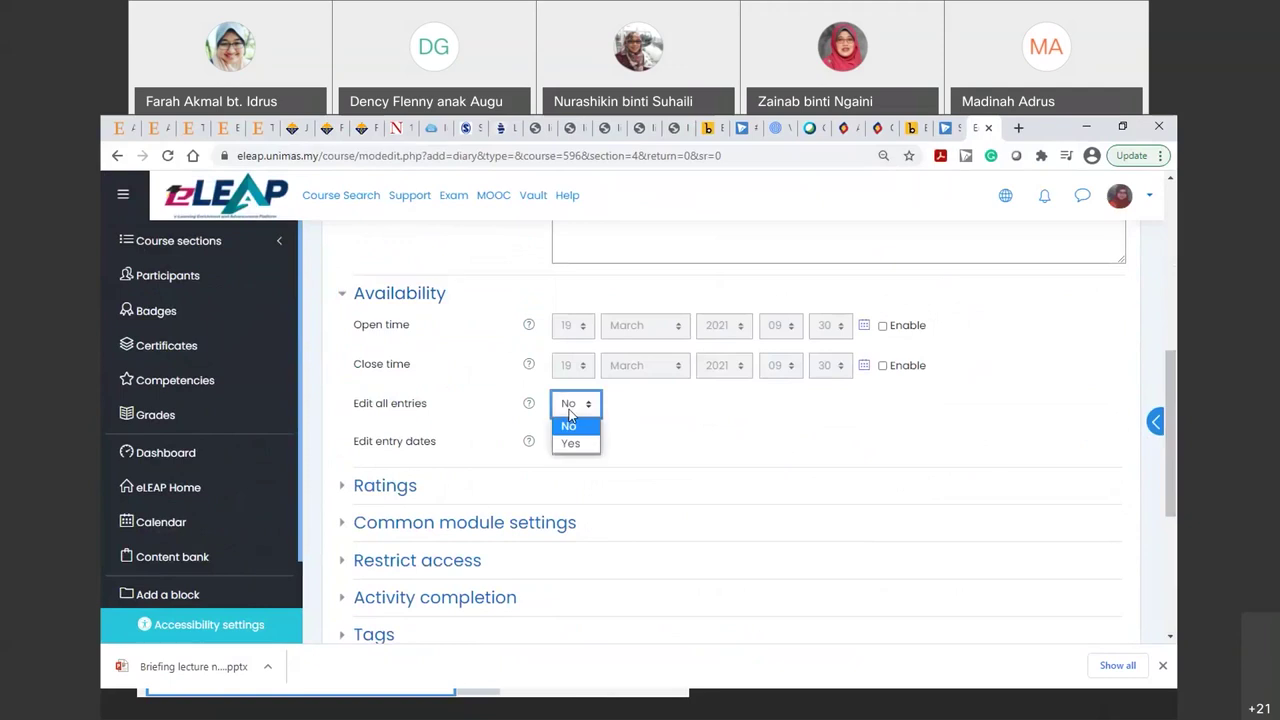
pyautogui.click(569, 424)
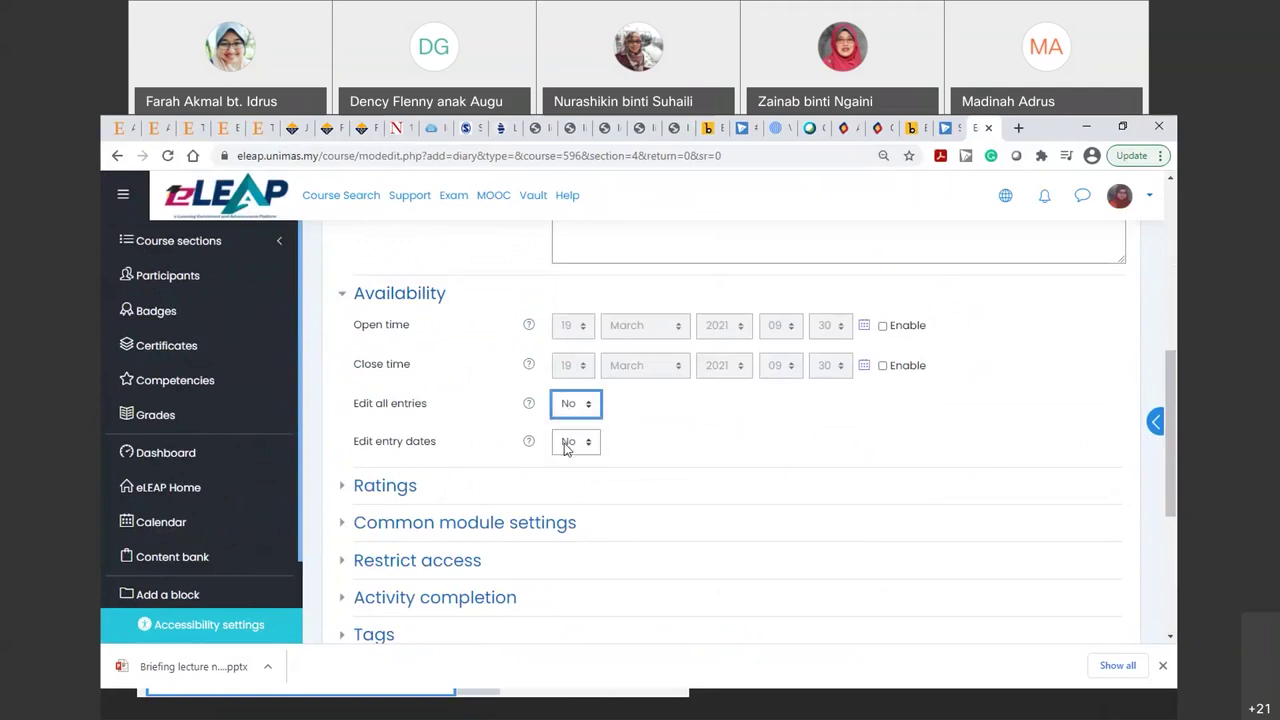
pyautogui.click(666, 440)
pyautogui.scroll(-2, 520, 380)
pyautogui.click(517, 370)
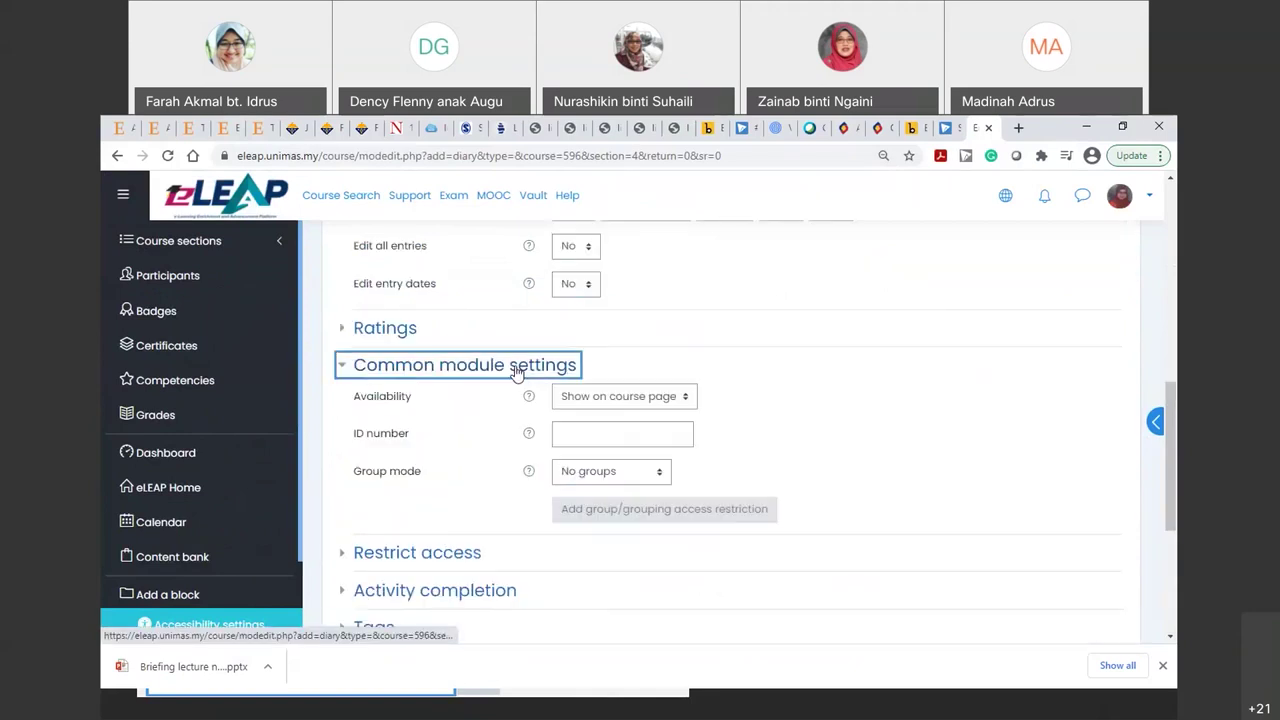
pyautogui.click(517, 367)
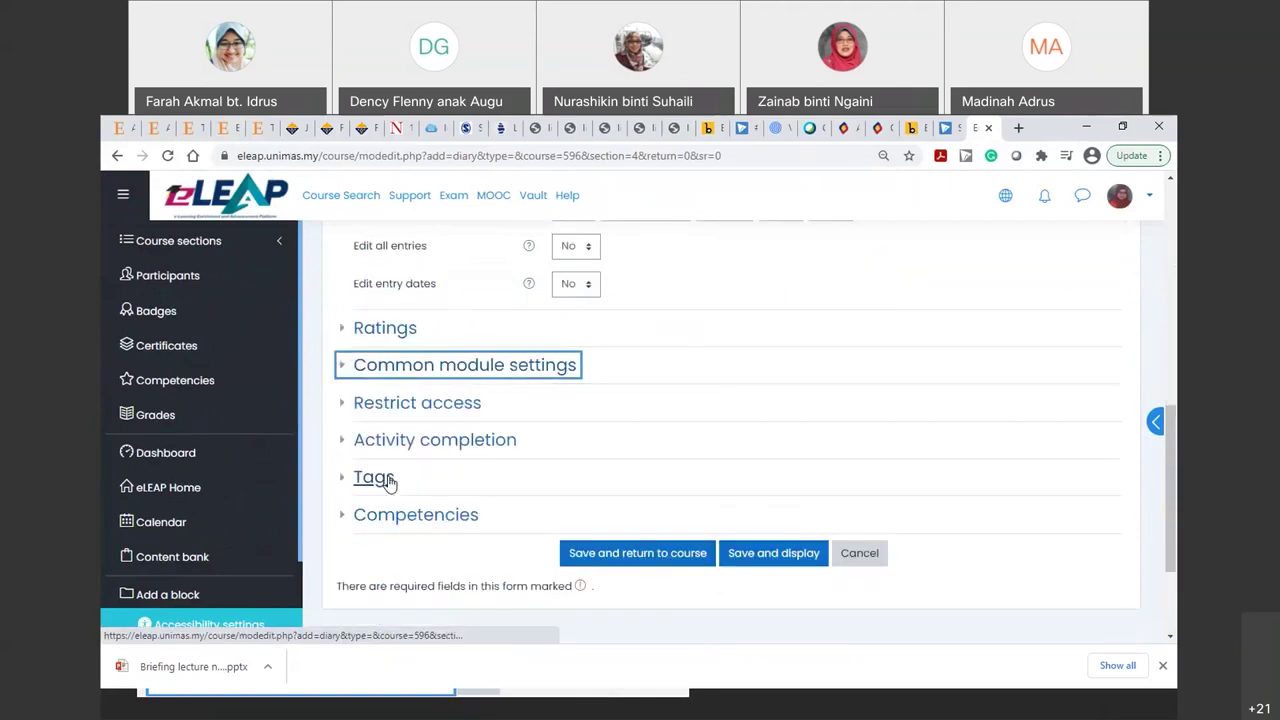
pyautogui.click(646, 558)
# Step: Fill in the empty diary name as 'Dairy 1' and save it to the course
pyautogui.click(617, 384)
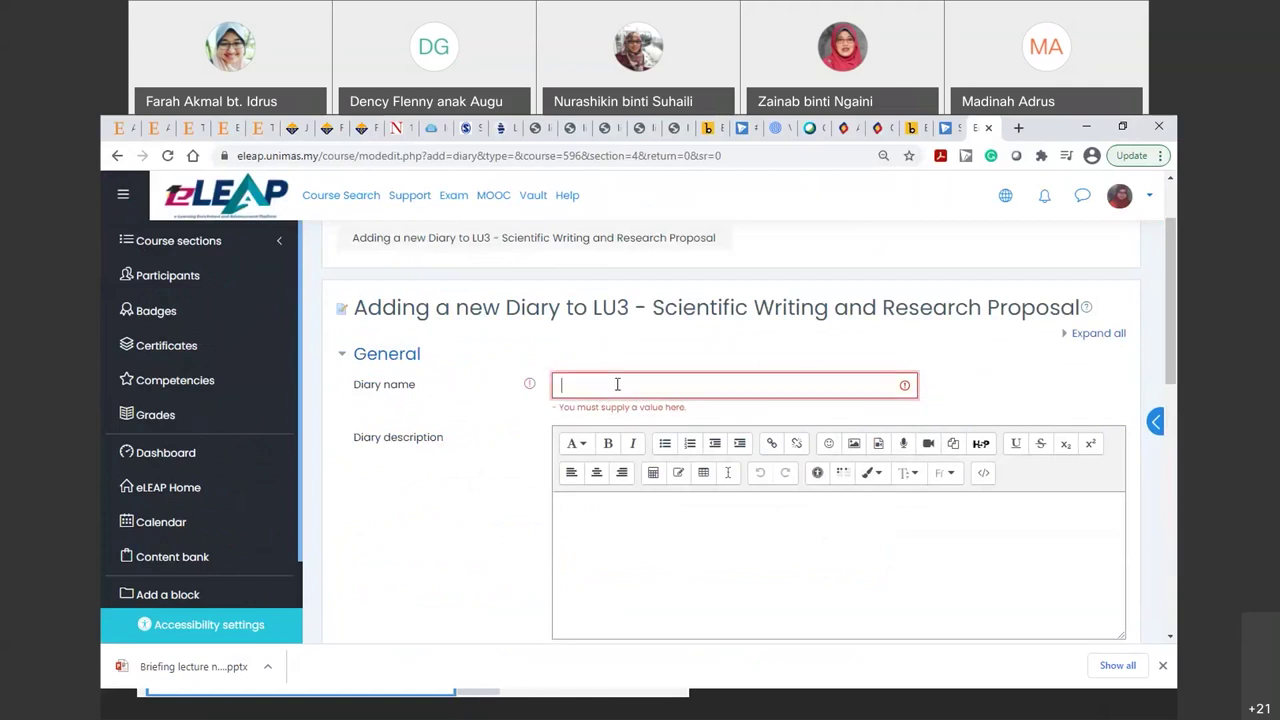
pyautogui.write('Dairy')
pyautogui.scroll(-1, 477, 404)
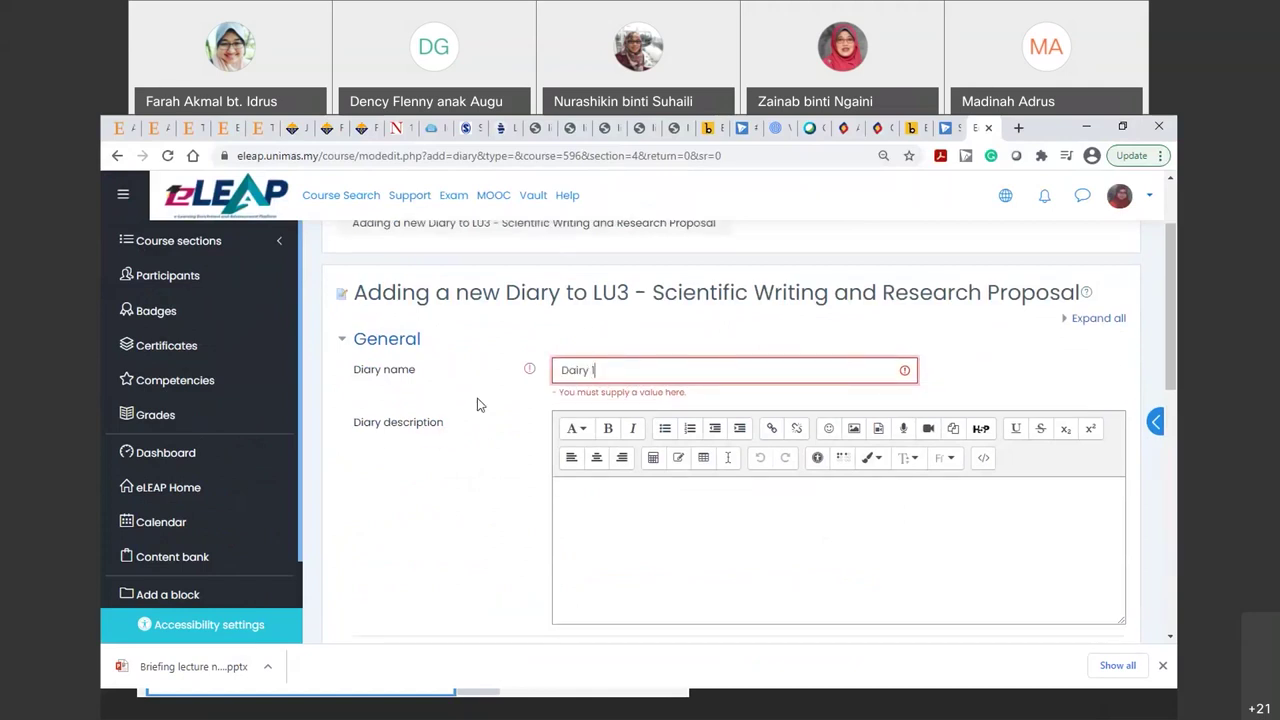
pyautogui.scroll(-10, 477, 404)
pyautogui.click(634, 456)
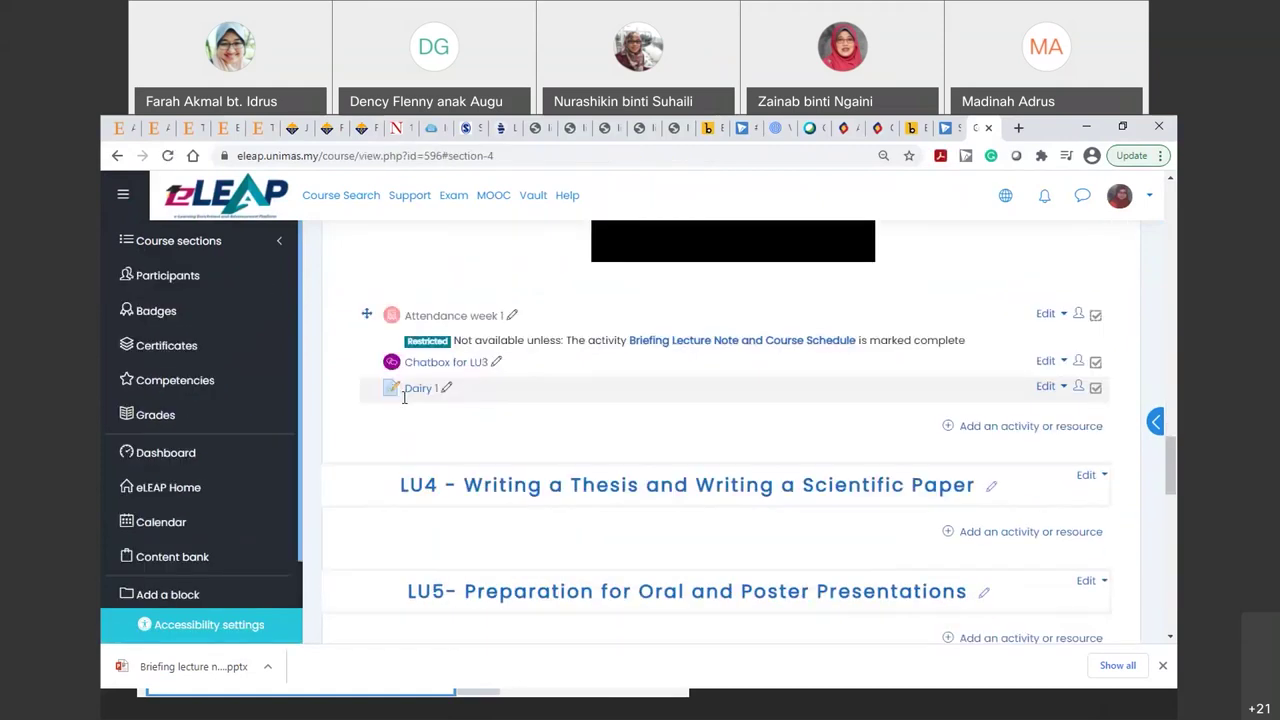
# Step: Open Dairy 1, start today's entry, then cancel back to the empty diary view
pyautogui.click(418, 443)
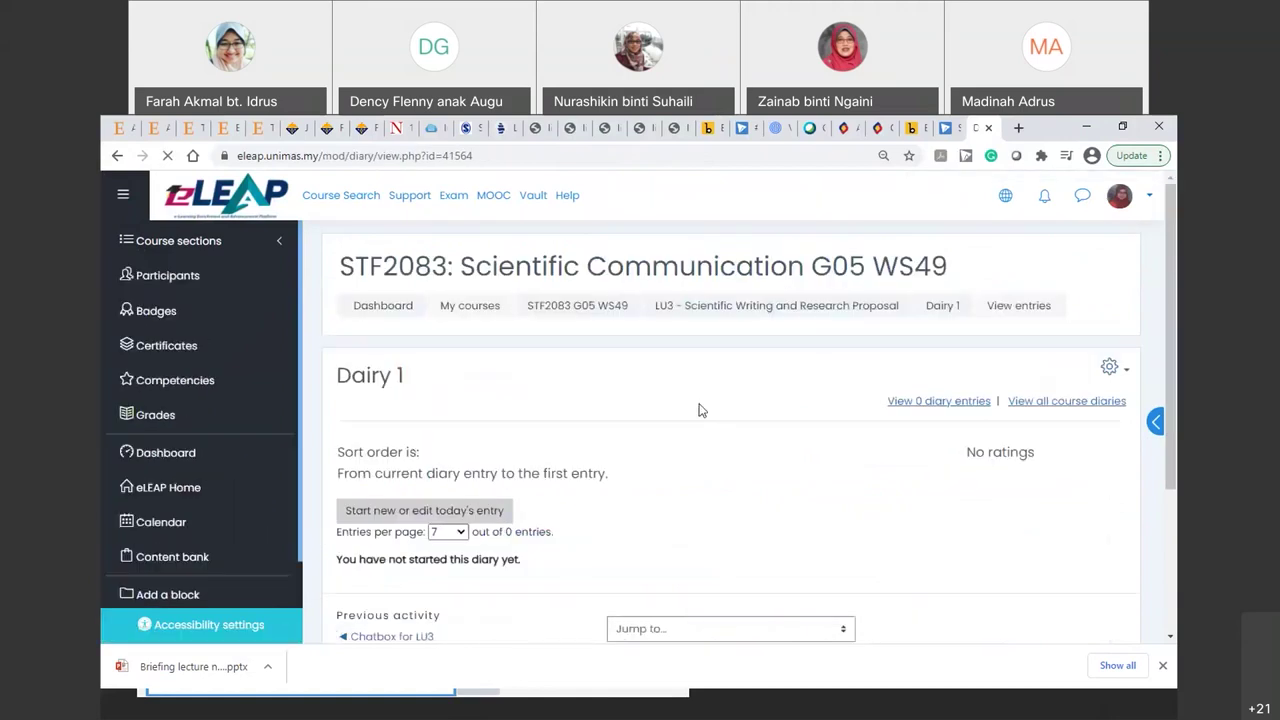
pyautogui.scroll(-2, 695, 409)
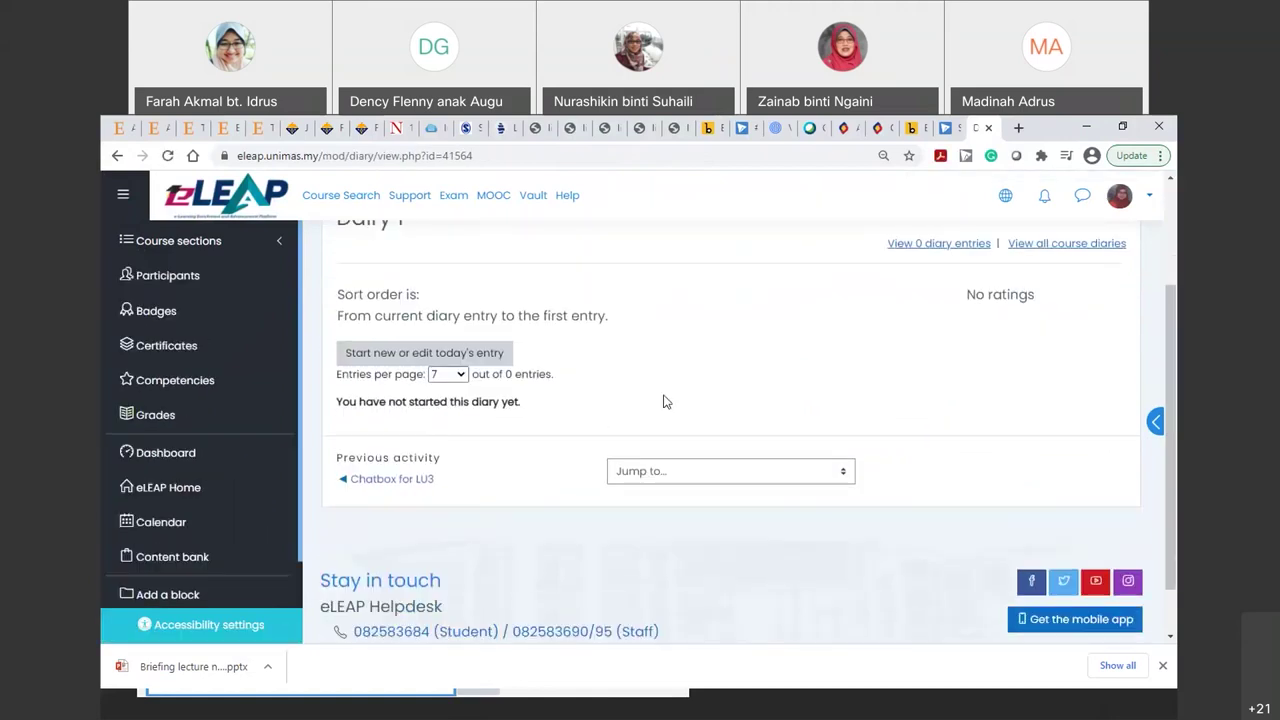
pyautogui.click(387, 356)
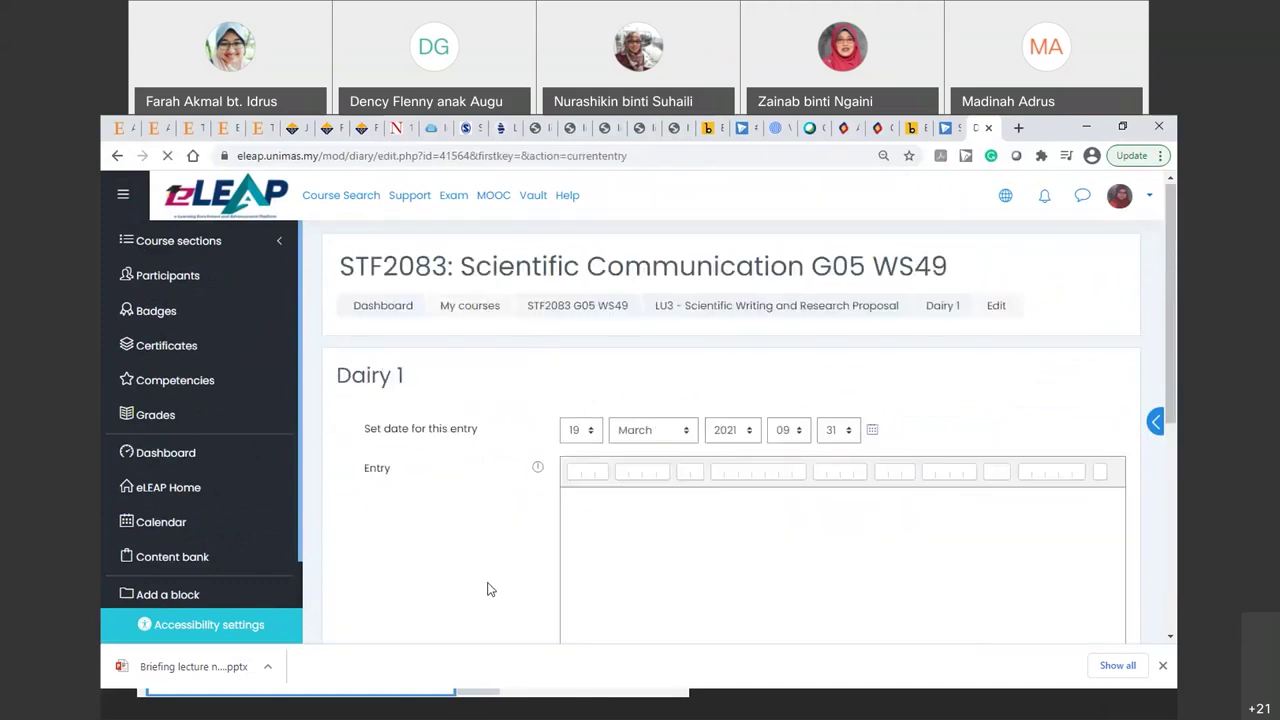
pyautogui.scroll(-1, 757, 571)
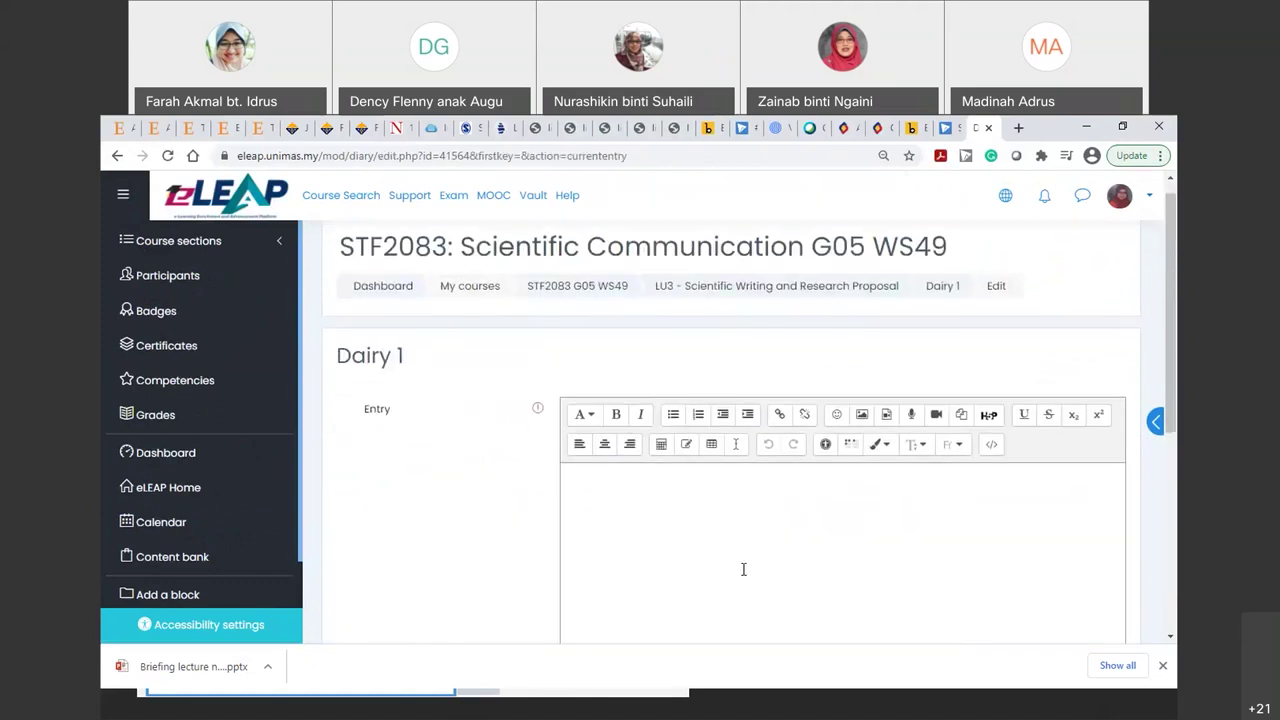
pyautogui.scroll(-2, 743, 569)
pyautogui.click(700, 572)
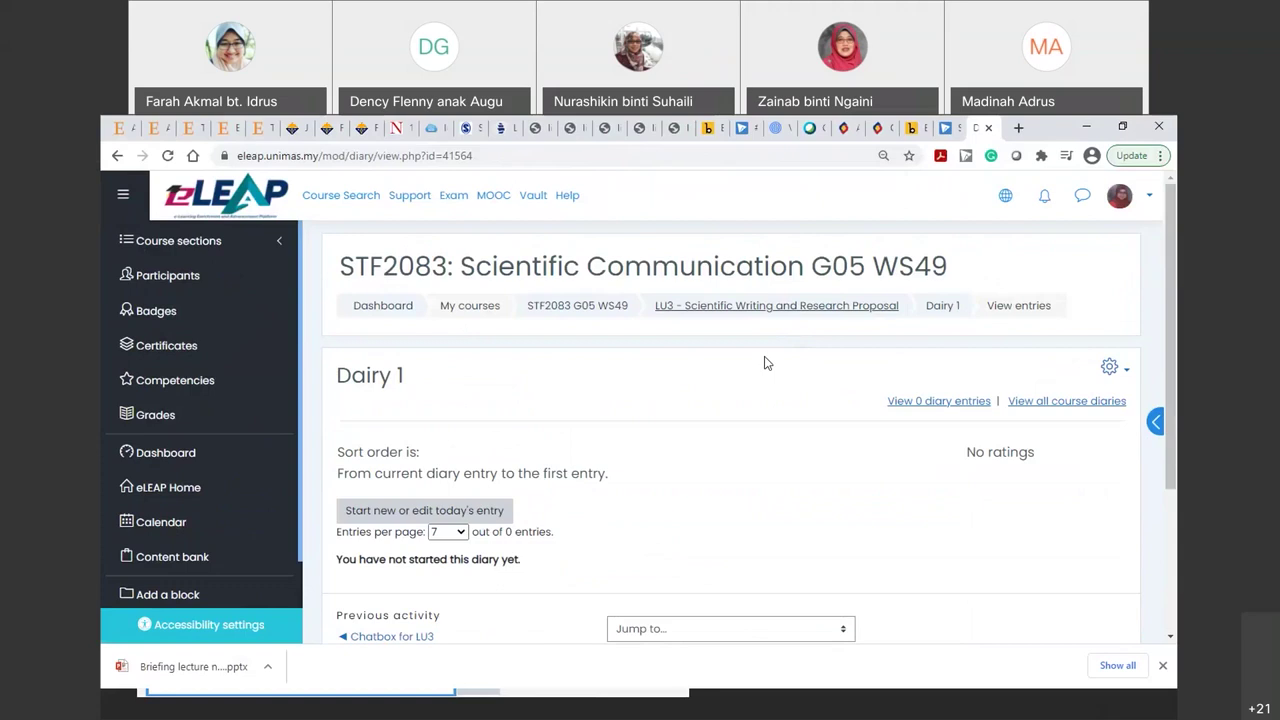
# Step: From the LU3 section, filter the activity chooser to Activities and pick Choice
pyautogui.click(792, 309)
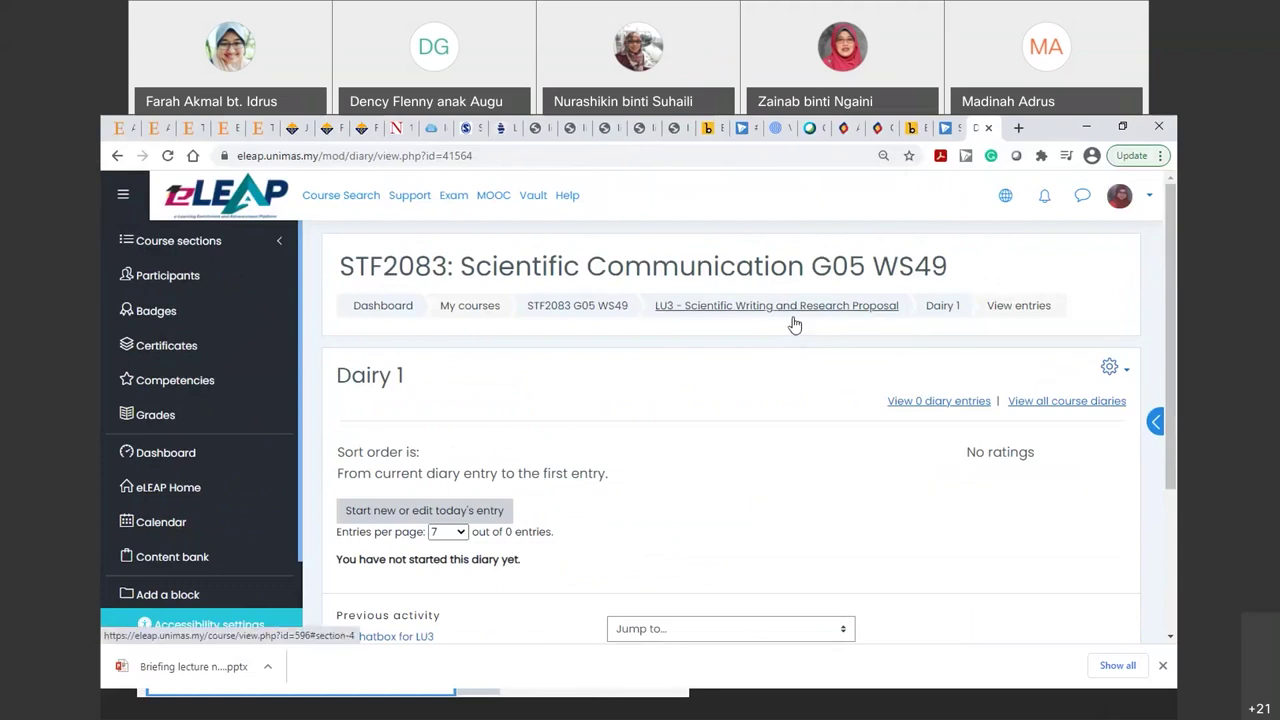
pyautogui.scroll(-3, 1008, 512)
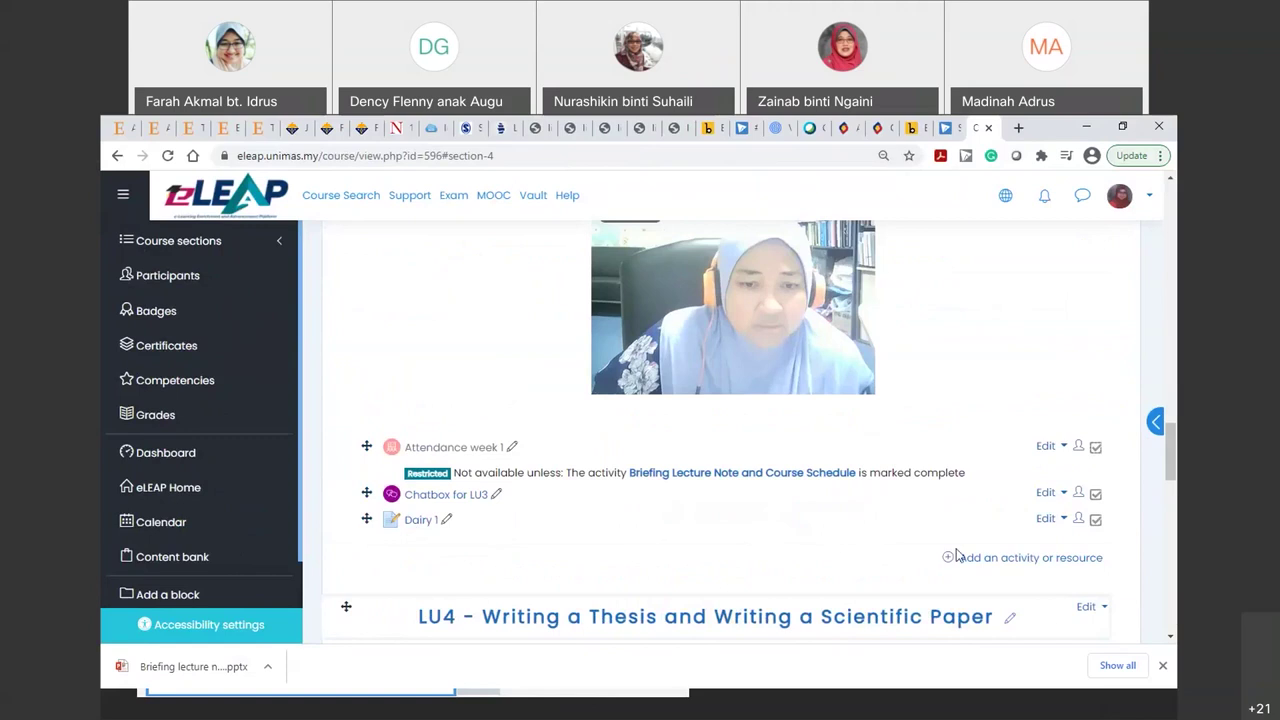
pyautogui.click(997, 562)
pyautogui.click(450, 279)
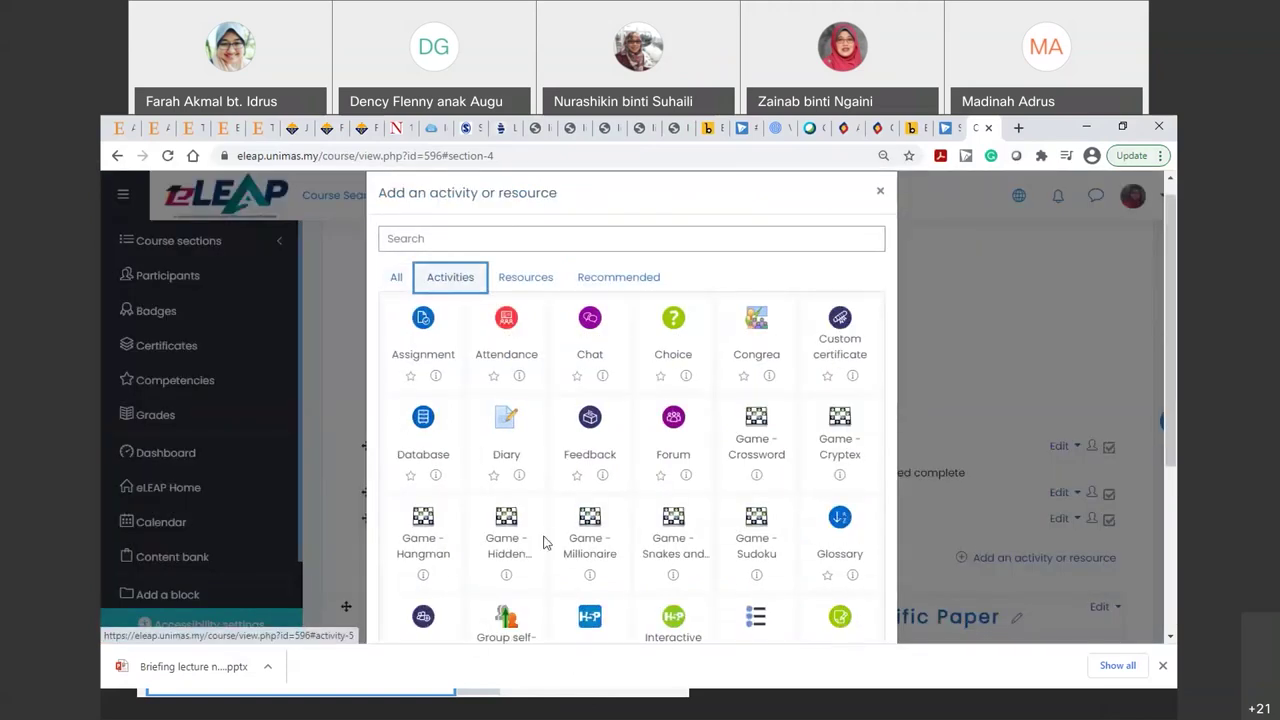
pyautogui.scroll(-1, 540, 545)
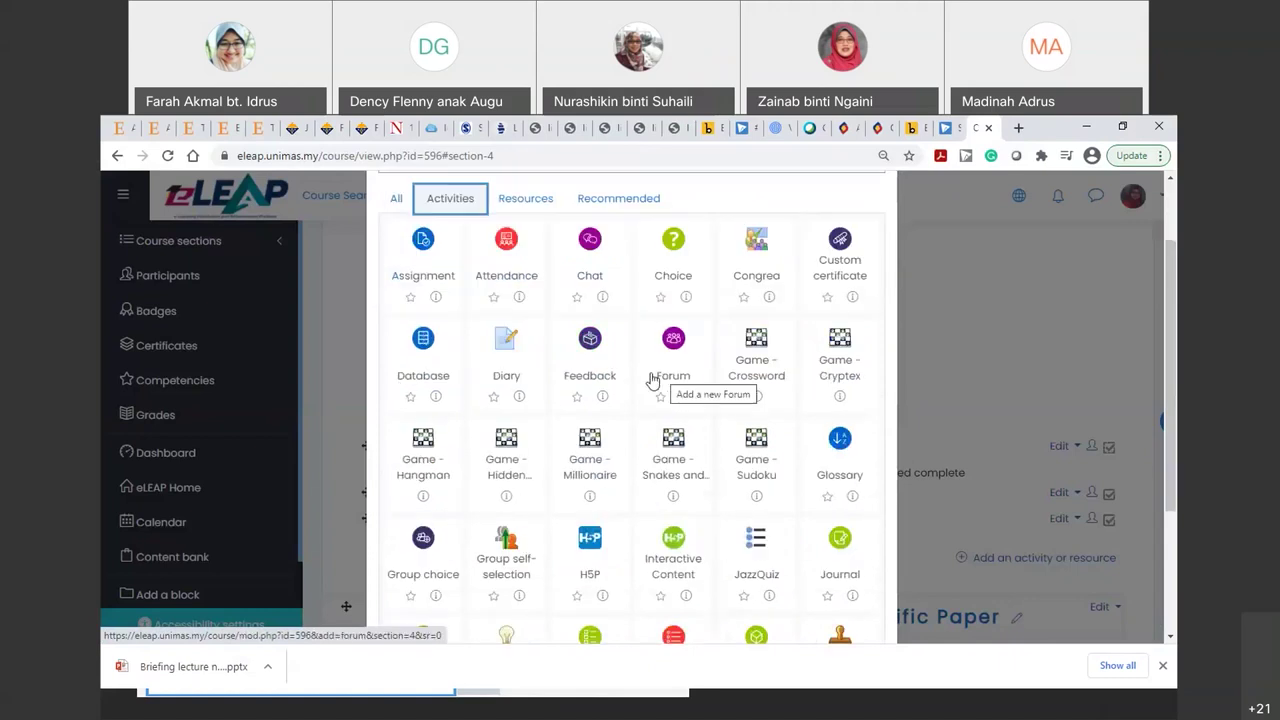
pyautogui.scroll(-1, 809, 506)
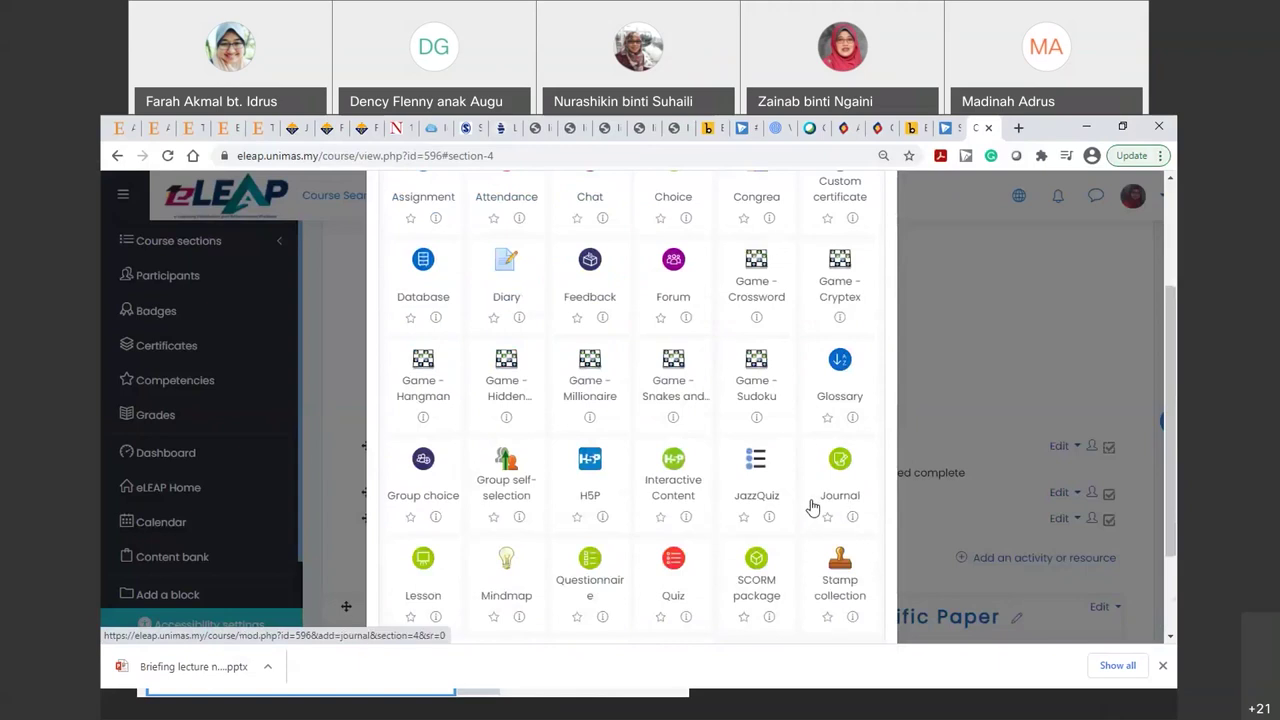
pyautogui.scroll(-1, 800, 509)
pyautogui.scroll(2, 668, 497)
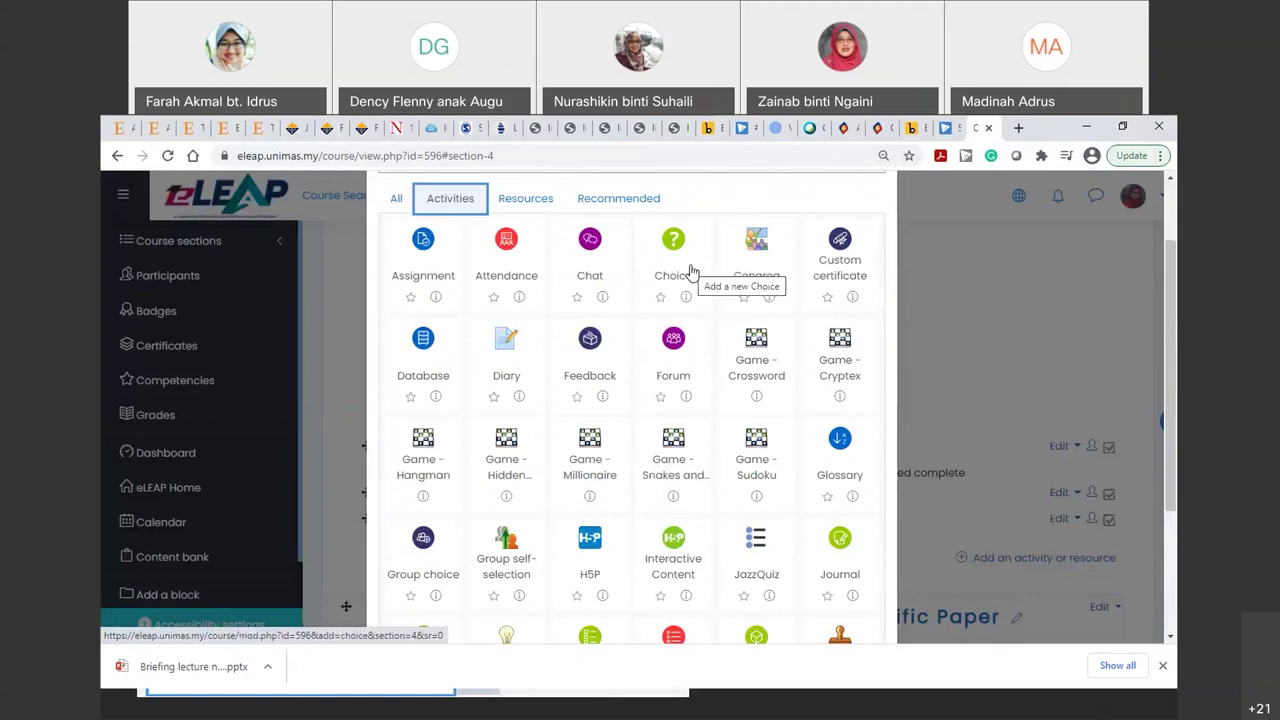
pyautogui.scroll(-2, 480, 486)
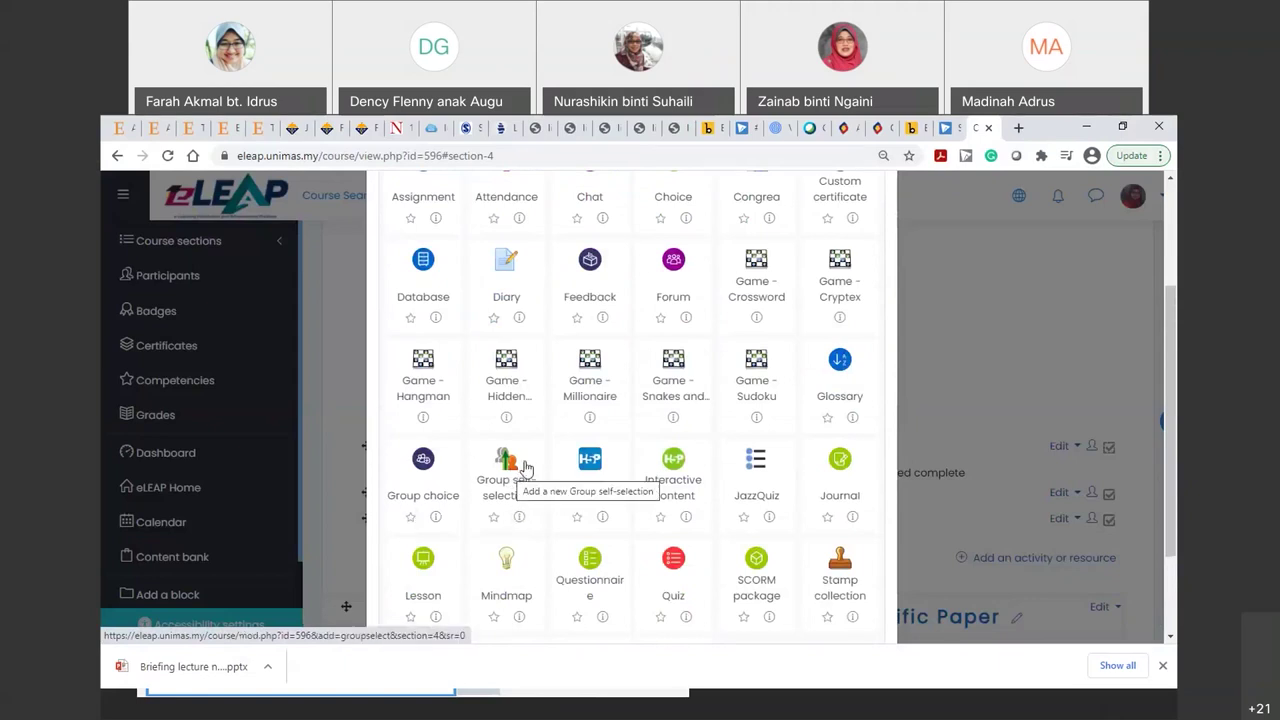
pyautogui.scroll(2, 666, 329)
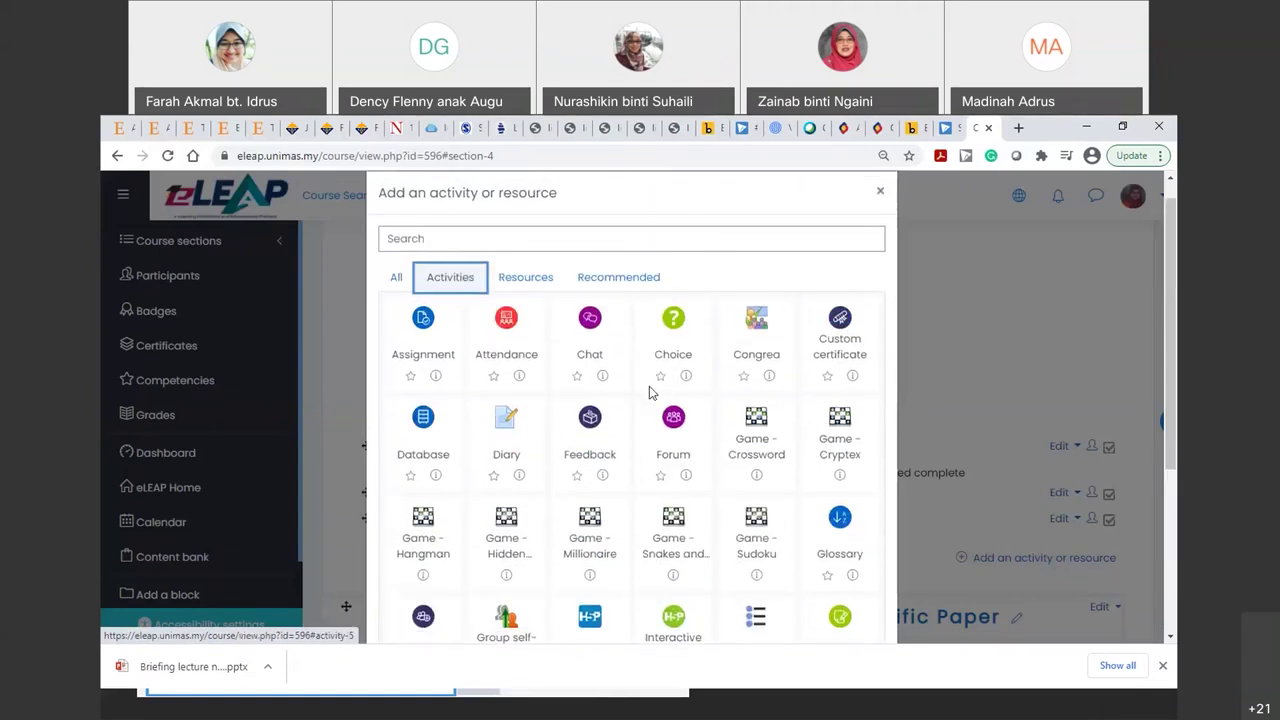
pyautogui.click(682, 340)
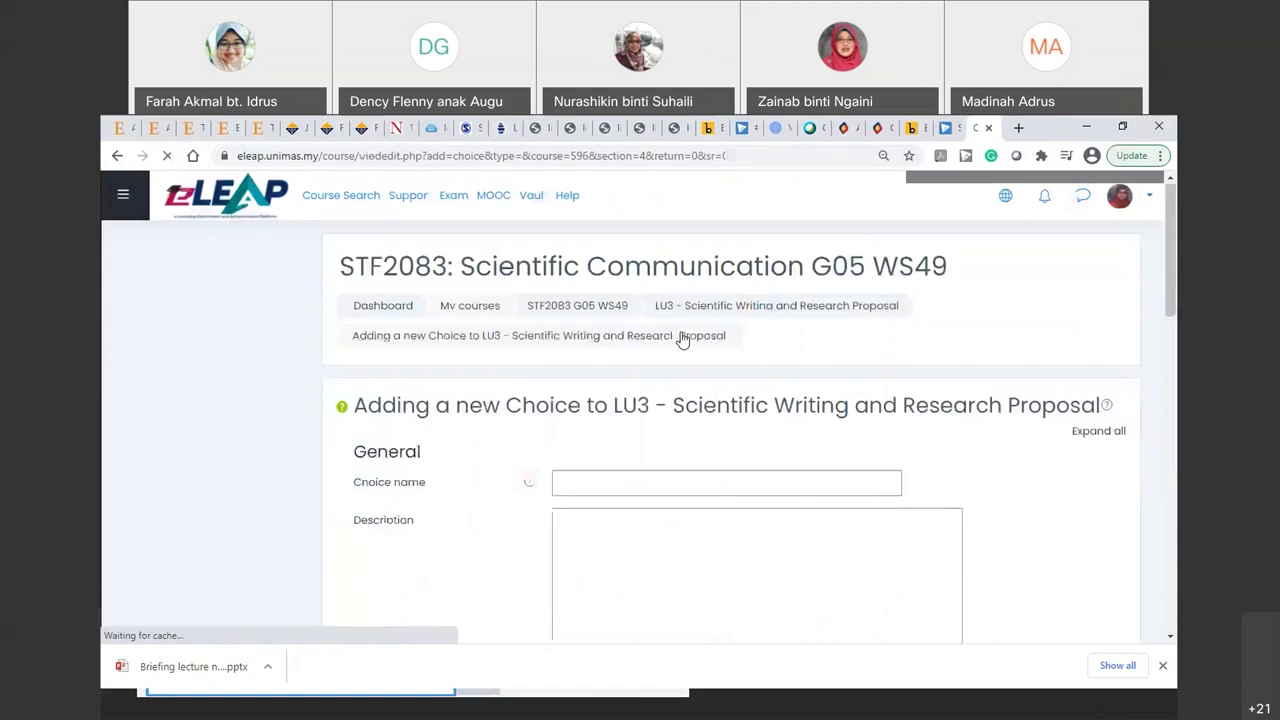
# Step: Enter 'Choose your project group' as the Choice name and scroll to the Options section
pyautogui.scroll(-1, 576, 471)
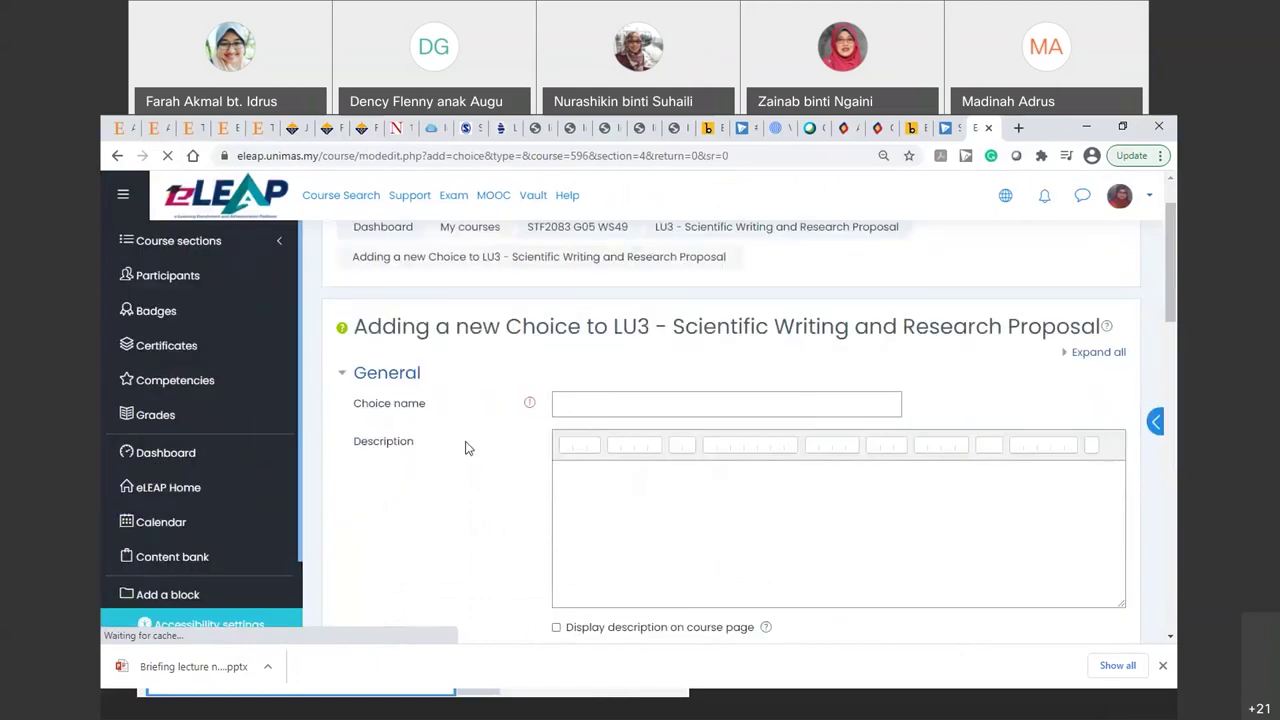
pyautogui.click(595, 398)
pyautogui.write('Choose your')
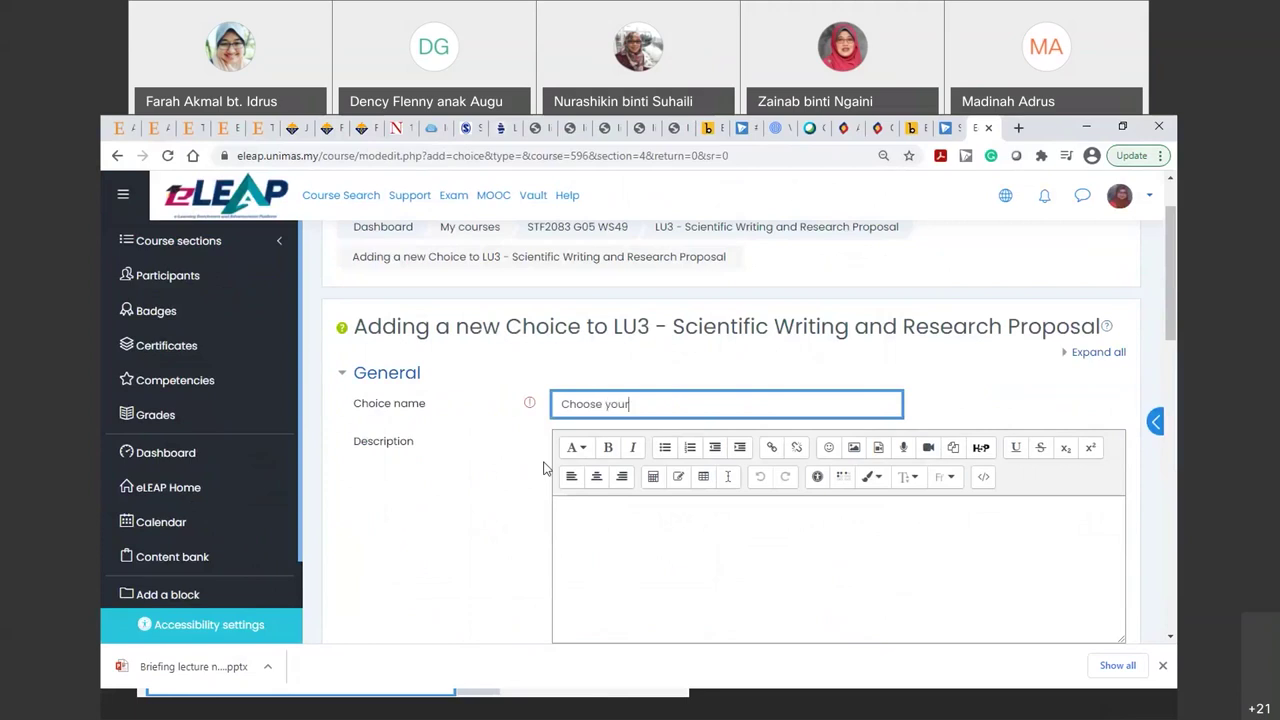
pyautogui.write(' project group')
pyautogui.scroll(-3, 443, 454)
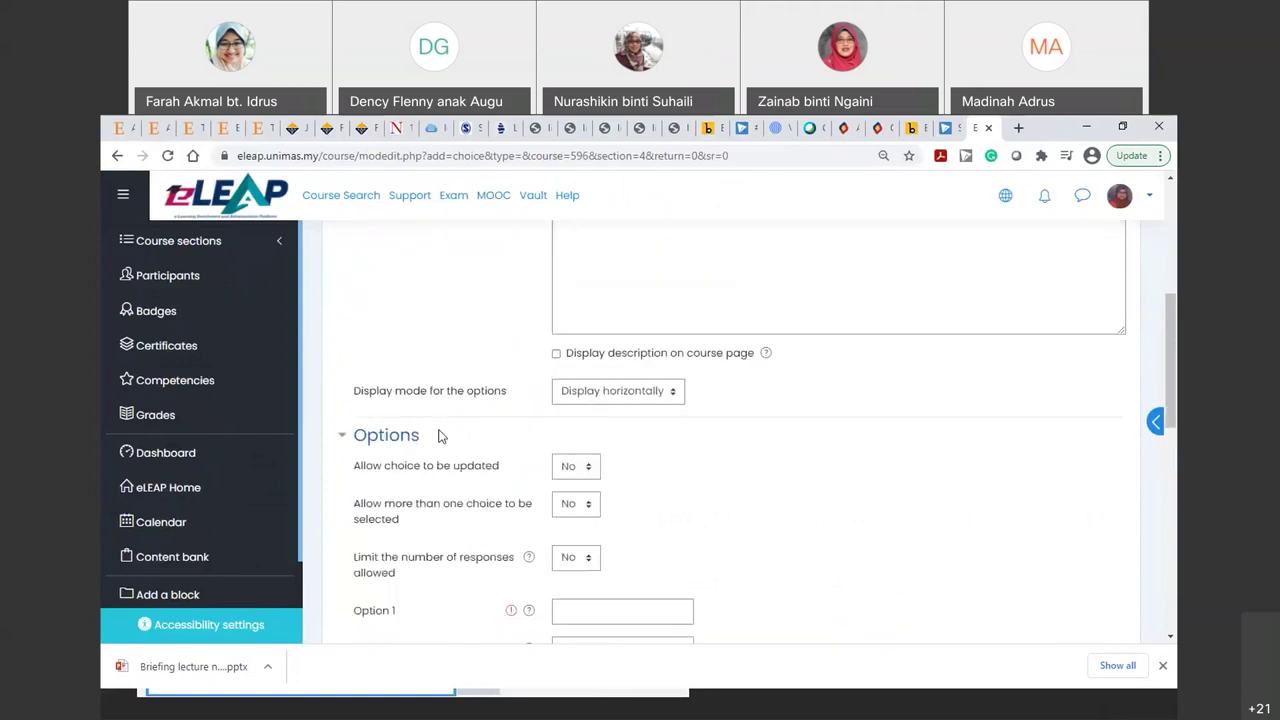
pyautogui.scroll(-1, 438, 436)
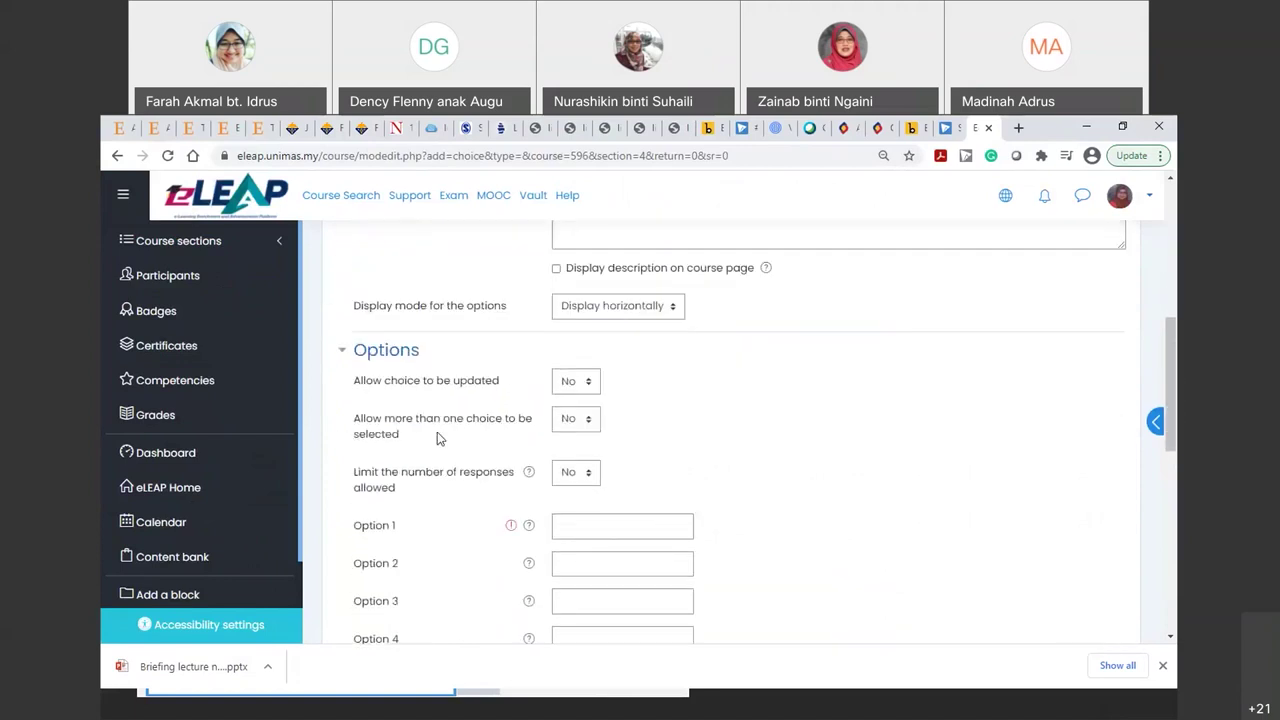
pyautogui.scroll(-1, 490, 462)
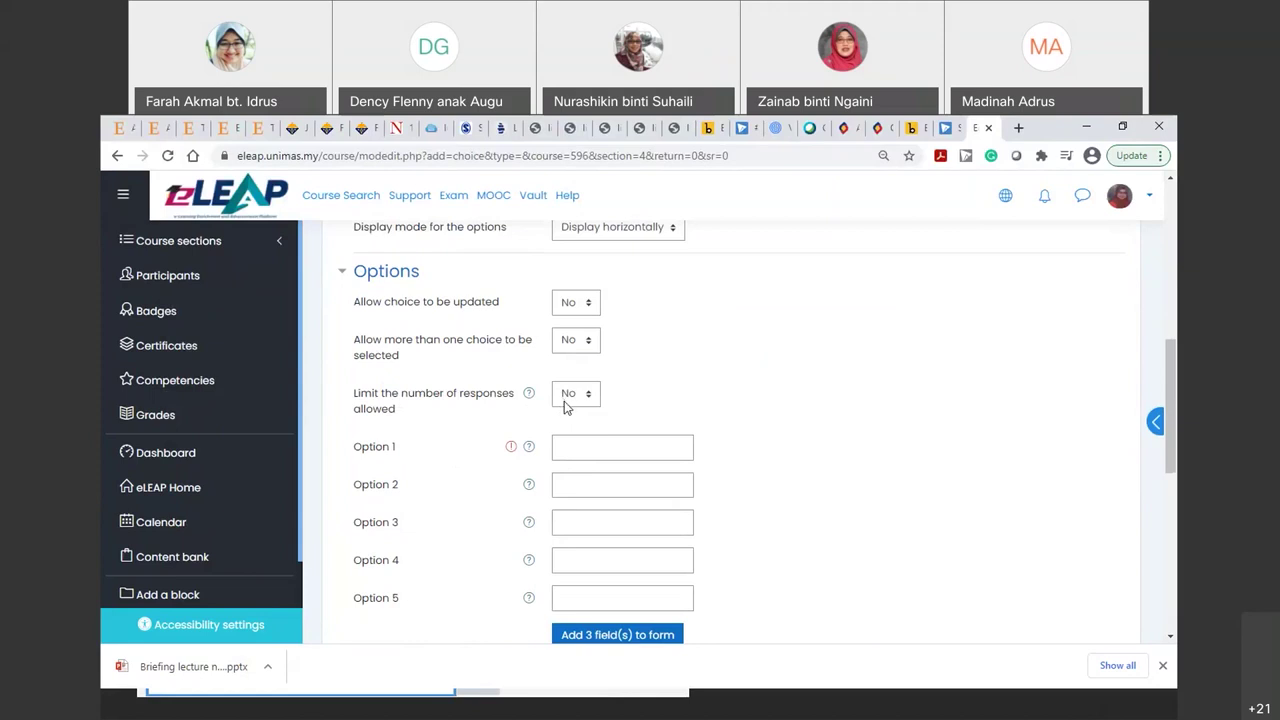
# Step: Set Limit the number of responses and Show available spaces to Yes
pyautogui.click(586, 400)
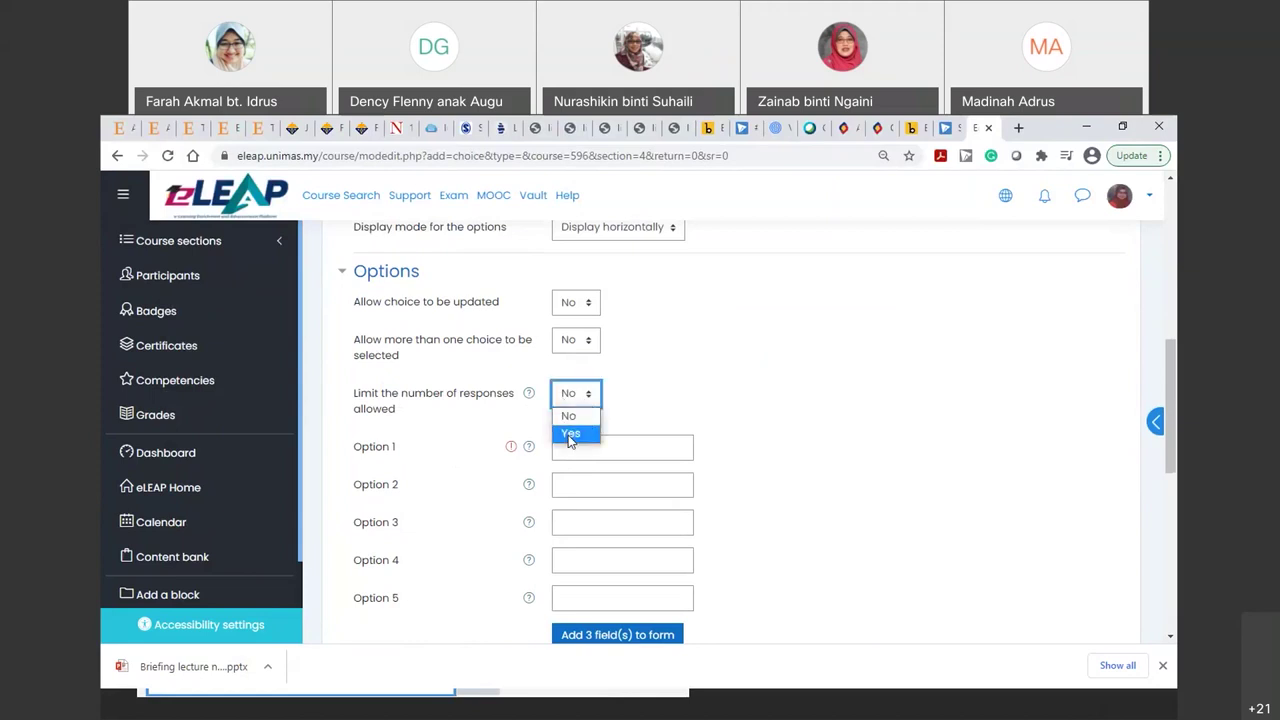
pyautogui.click(570, 433)
pyautogui.scroll(-1, 757, 374)
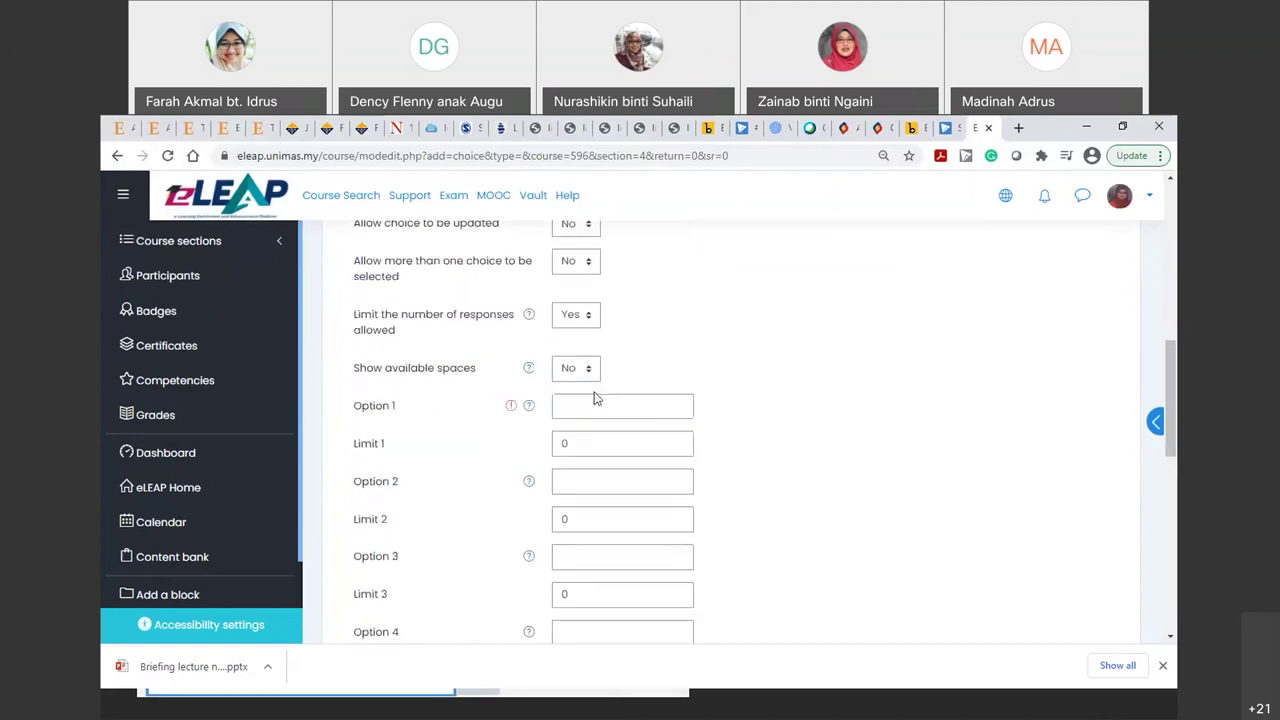
pyautogui.click(573, 368)
pyautogui.click(573, 408)
# Step: Enter options G1, G2 and G3, each with a response limit of 4
pyautogui.click(604, 414)
pyautogui.write('G')
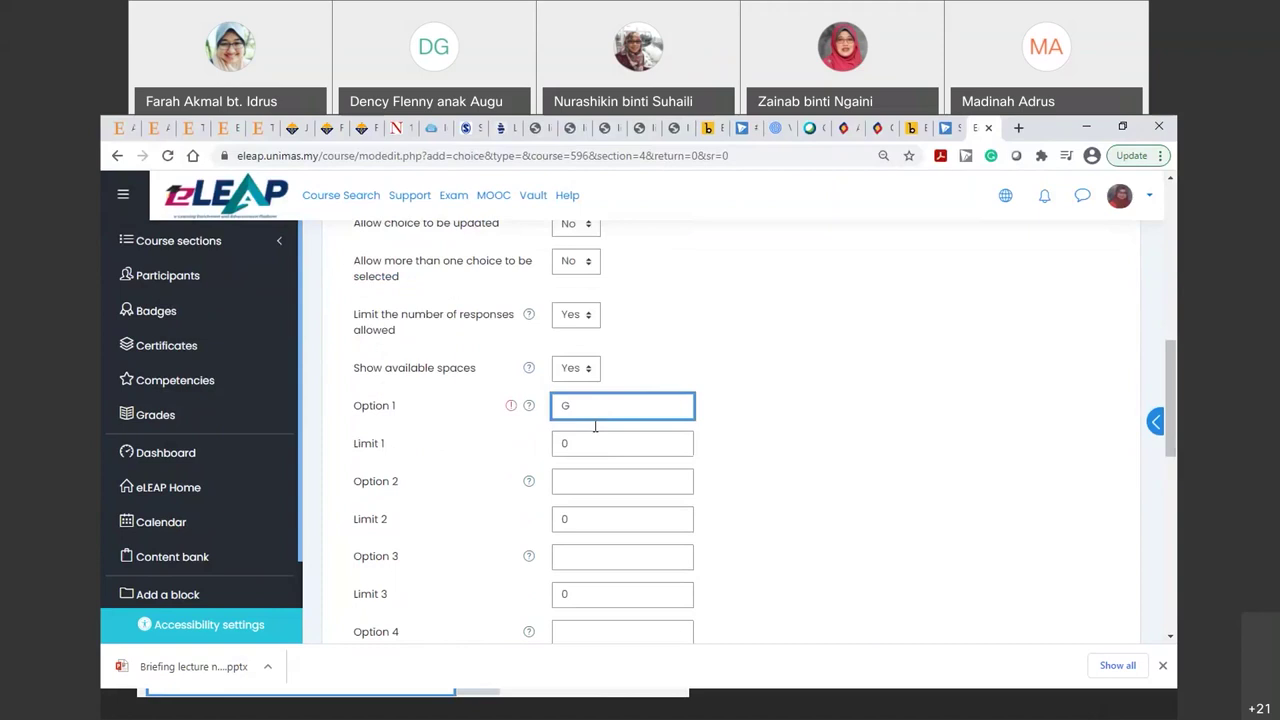
pyautogui.write('1')
pyautogui.press('Tab')
pyautogui.write('4')
pyautogui.click(568, 481)
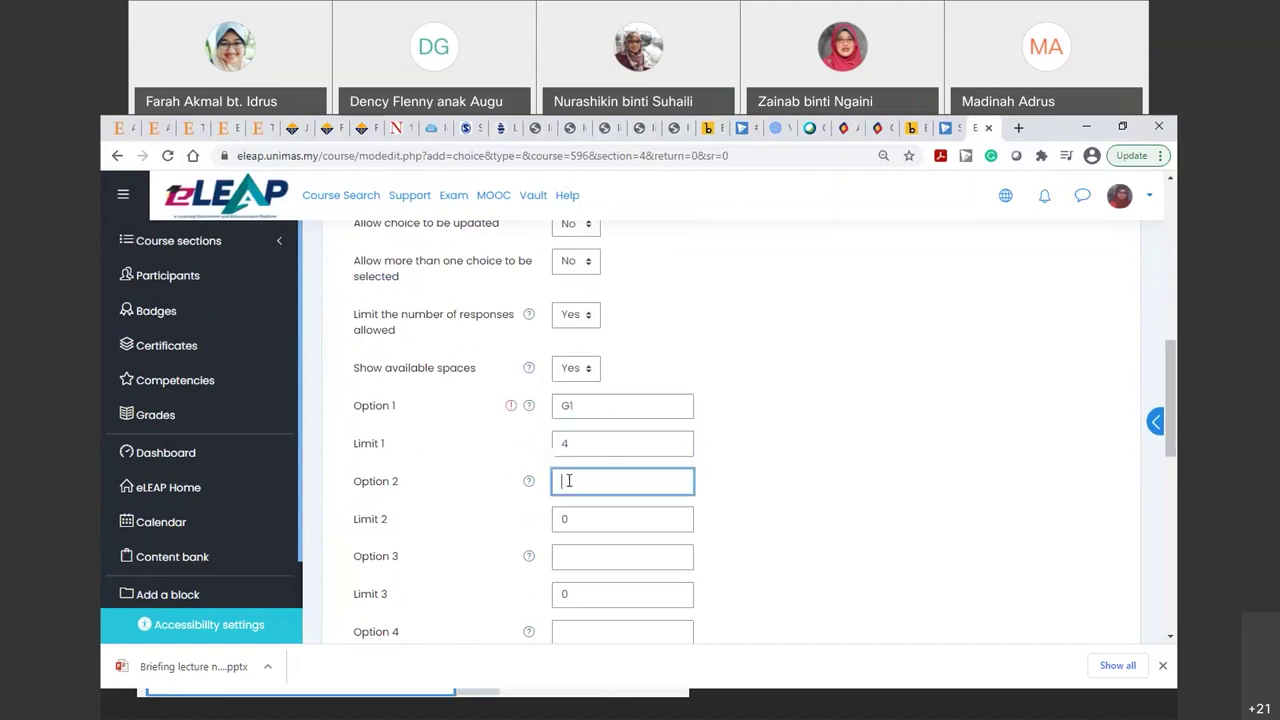
pyautogui.write('G2')
pyautogui.press('Tab')
pyautogui.write('4')
pyautogui.click(560, 556)
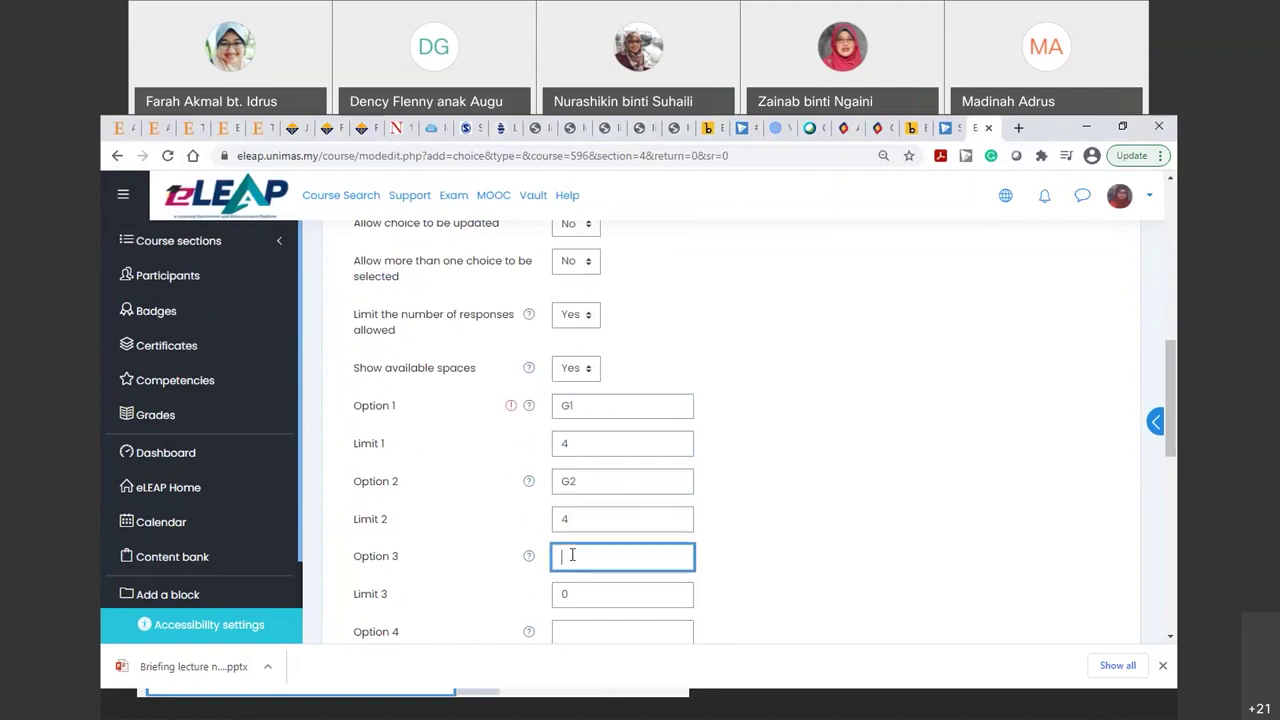
pyautogui.write('G3')
pyautogui.doubleClick(564, 594)
pyautogui.write('4')
# Step: Expand the Choice's availability settings further down the form
pyautogui.scroll(-2, 455, 525)
pyautogui.scroll(-1, 455, 525)
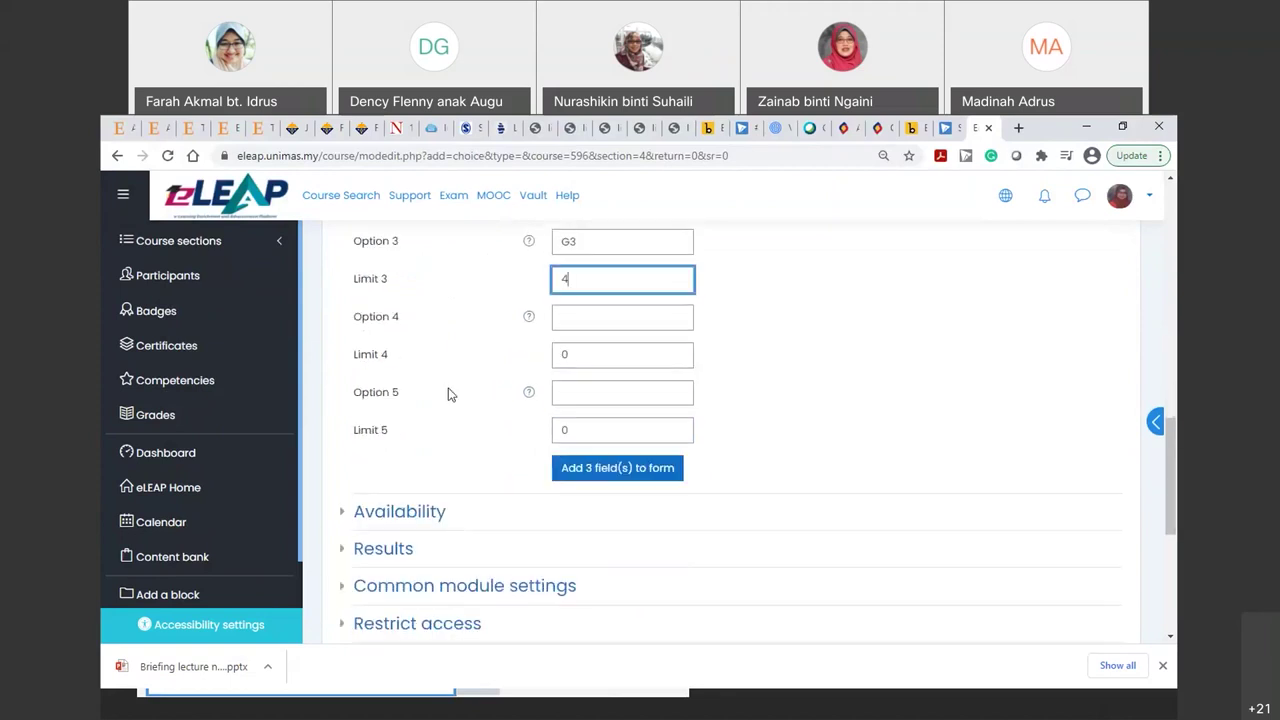
pyautogui.scroll(-1, 407, 455)
pyautogui.click(397, 430)
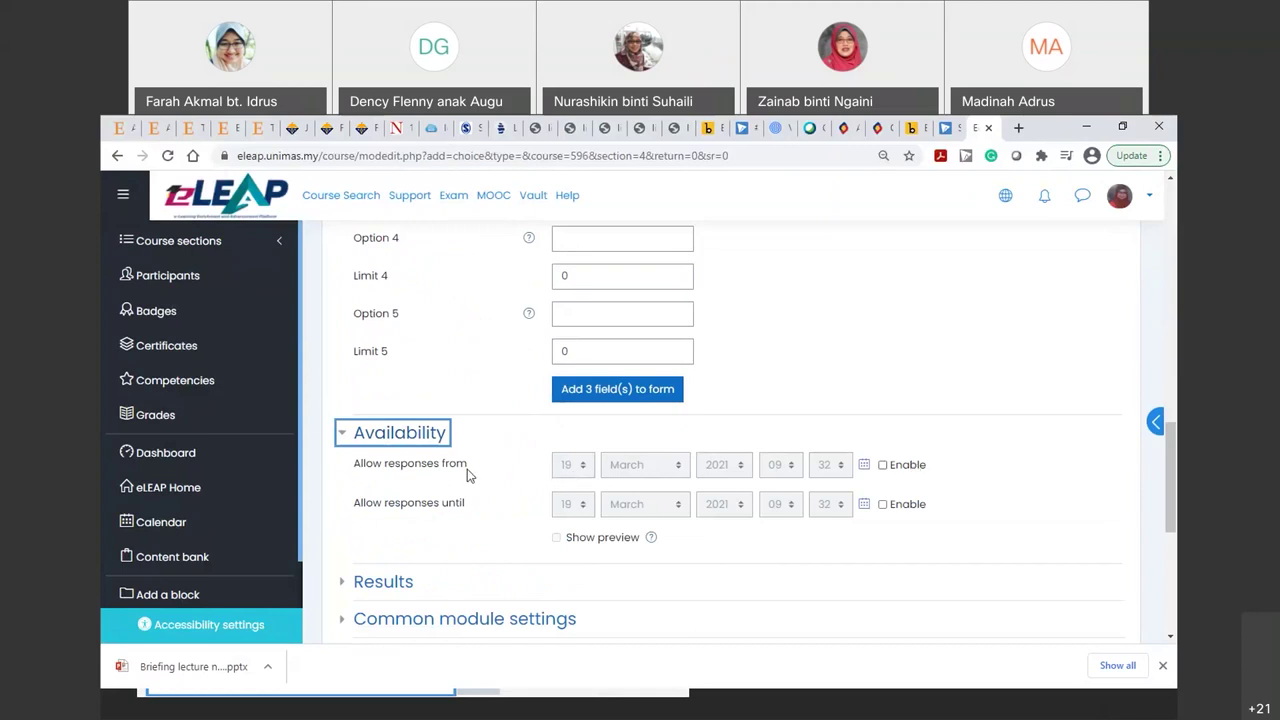
# Step: Let responses open from 19 March 2021, leaving the closing date disabled
pyautogui.scroll(-1, 866, 467)
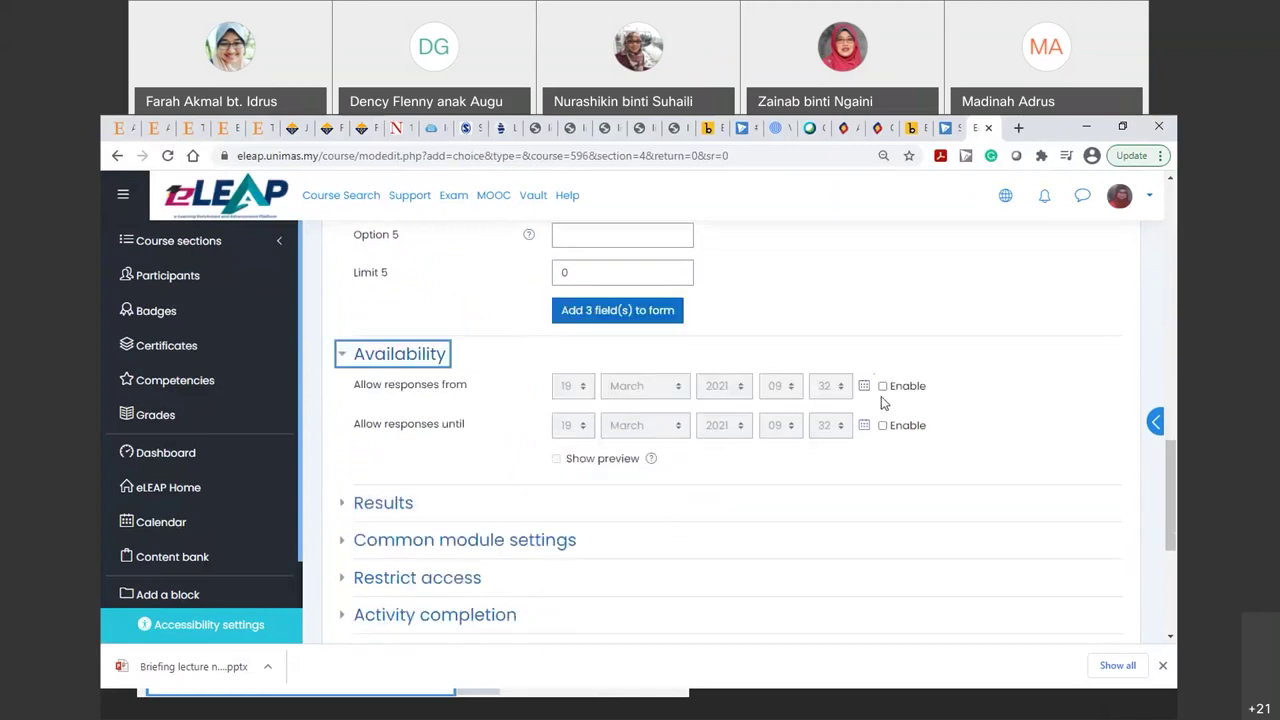
pyautogui.click(883, 387)
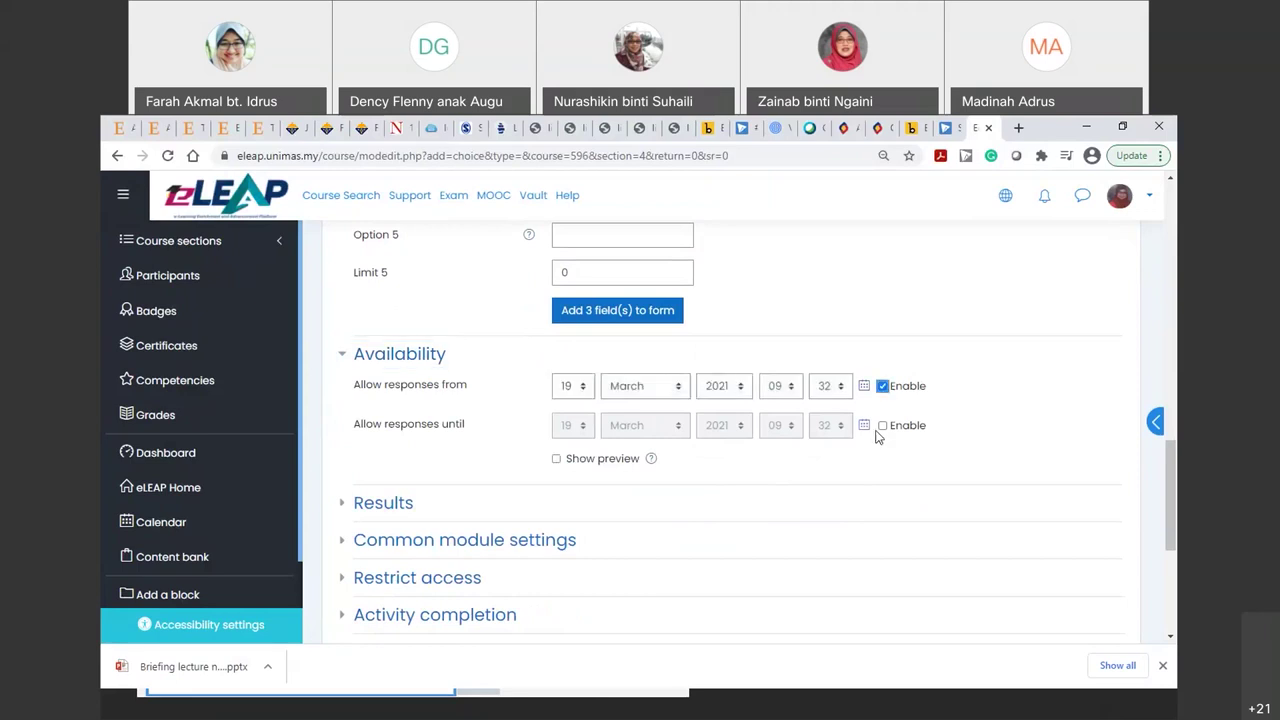
pyautogui.click(883, 426)
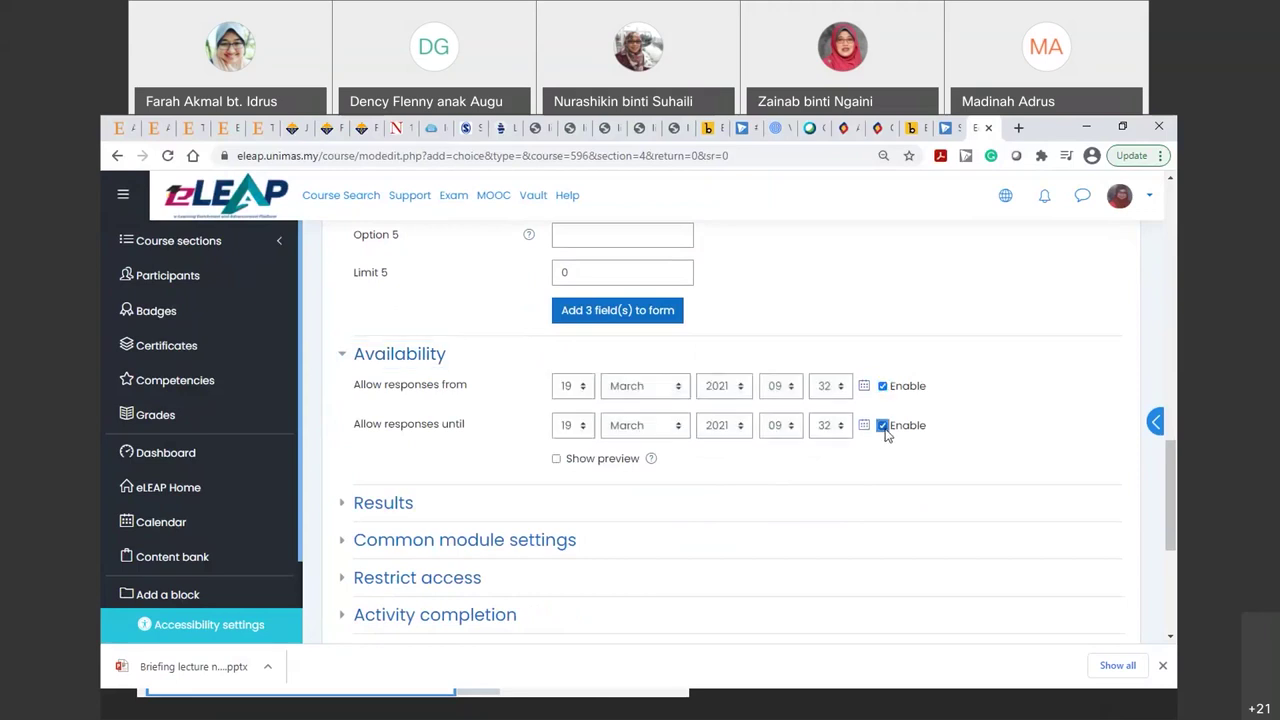
pyautogui.click(572, 425)
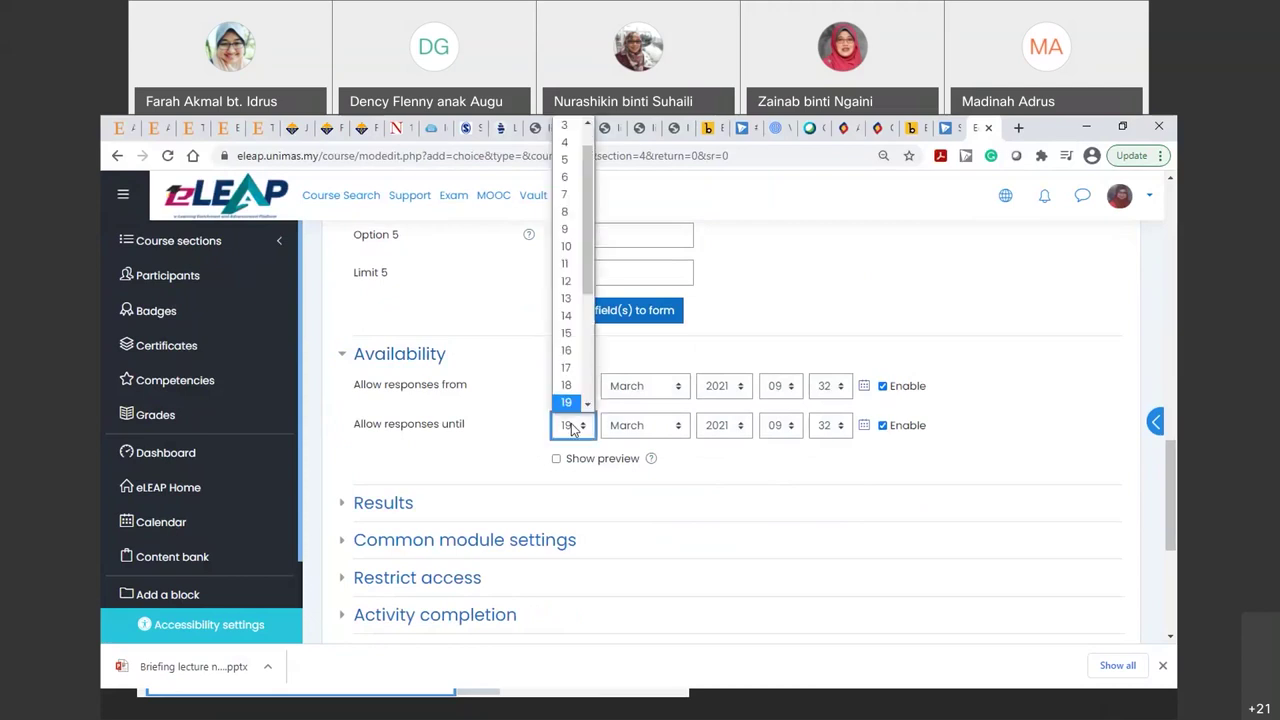
pyautogui.scroll(-3, 586, 390)
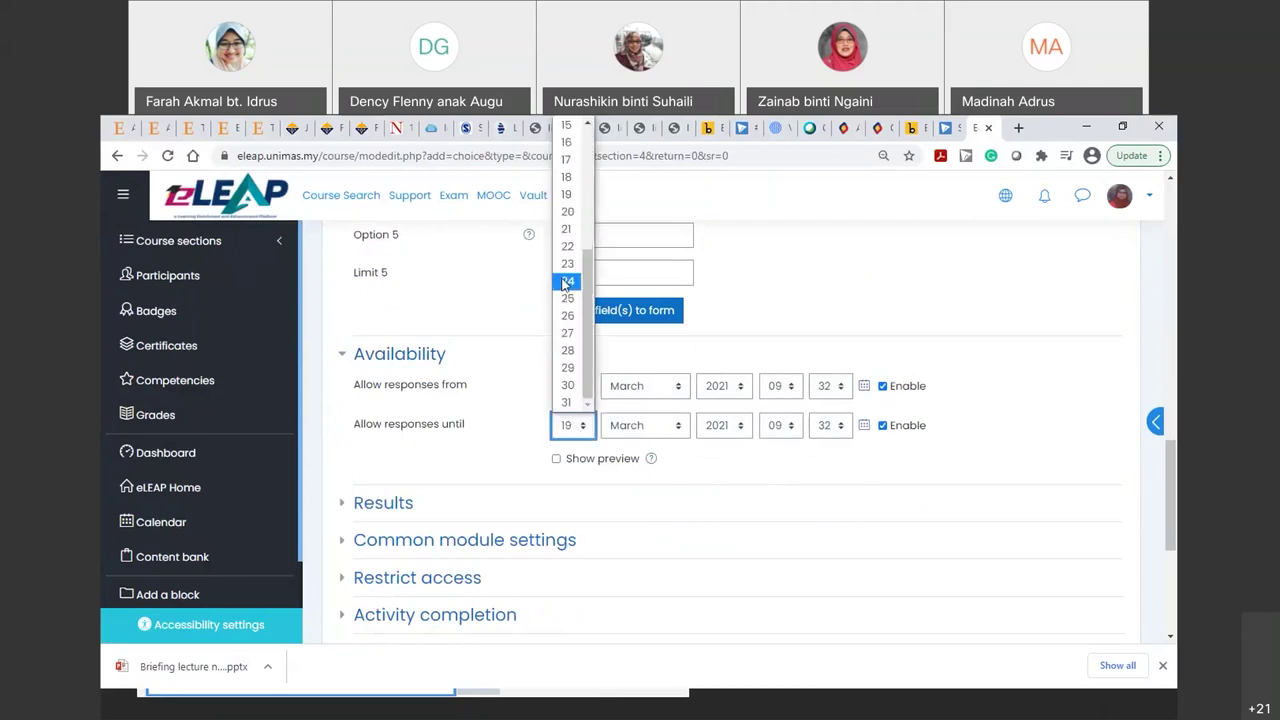
pyautogui.click(567, 281)
pyautogui.click(724, 468)
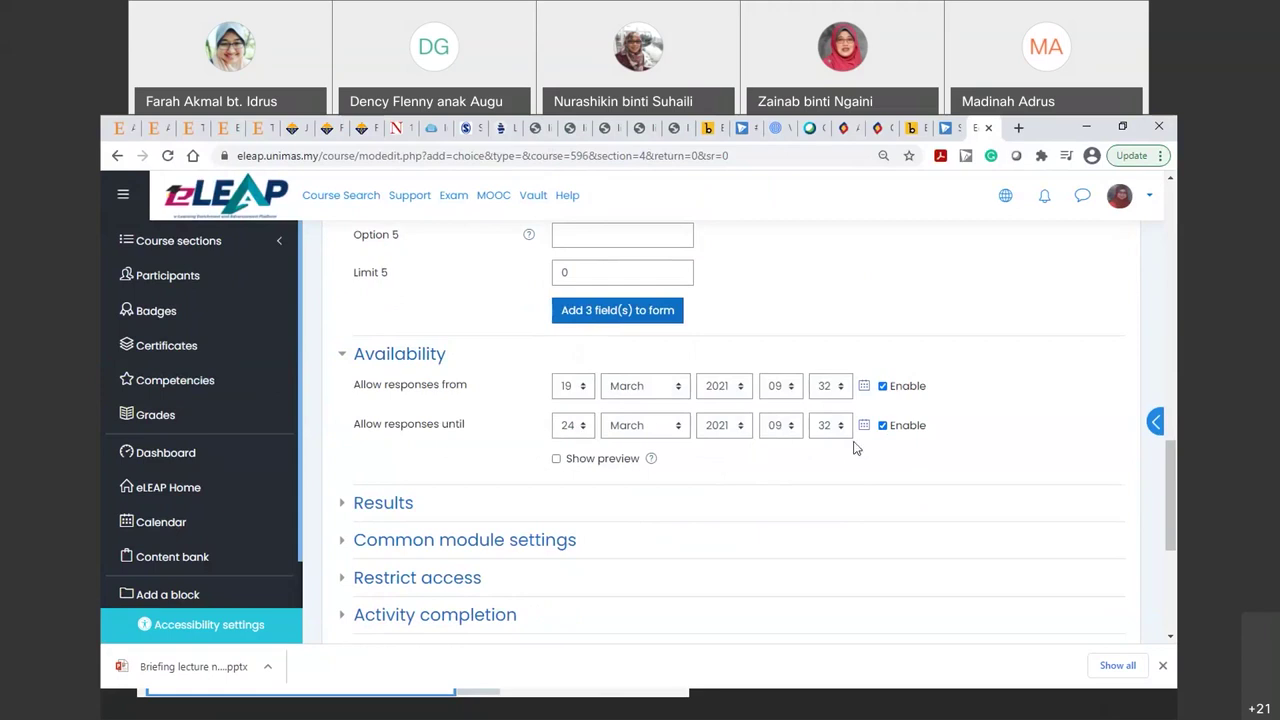
pyautogui.click(883, 426)
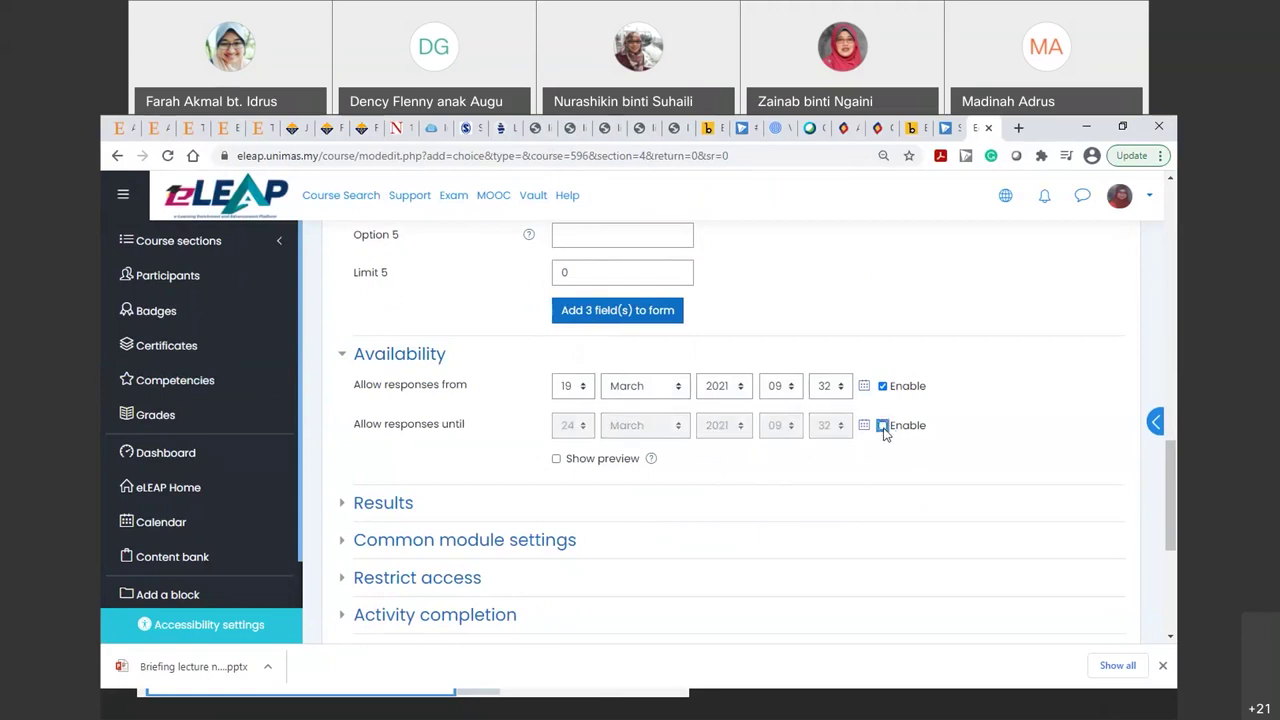
# Step: Always publish full results with student names, add an unanswered column, and save
pyautogui.scroll(-1, 648, 514)
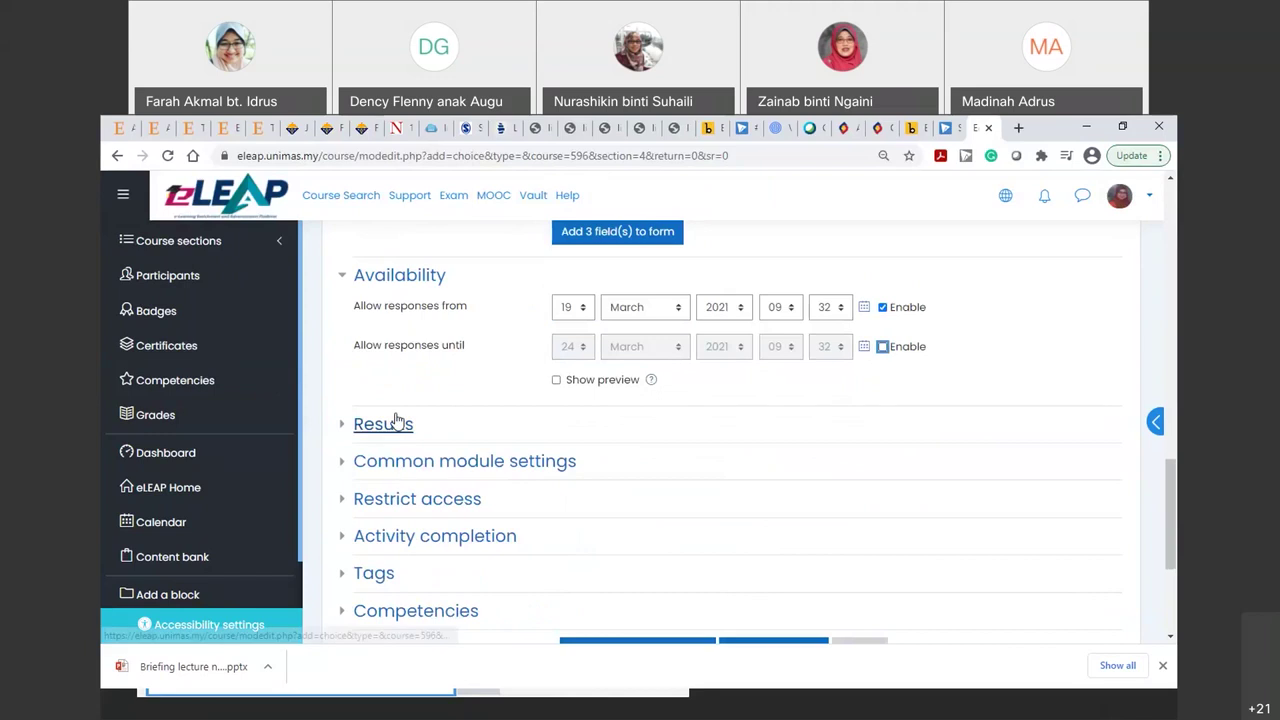
pyautogui.click(395, 424)
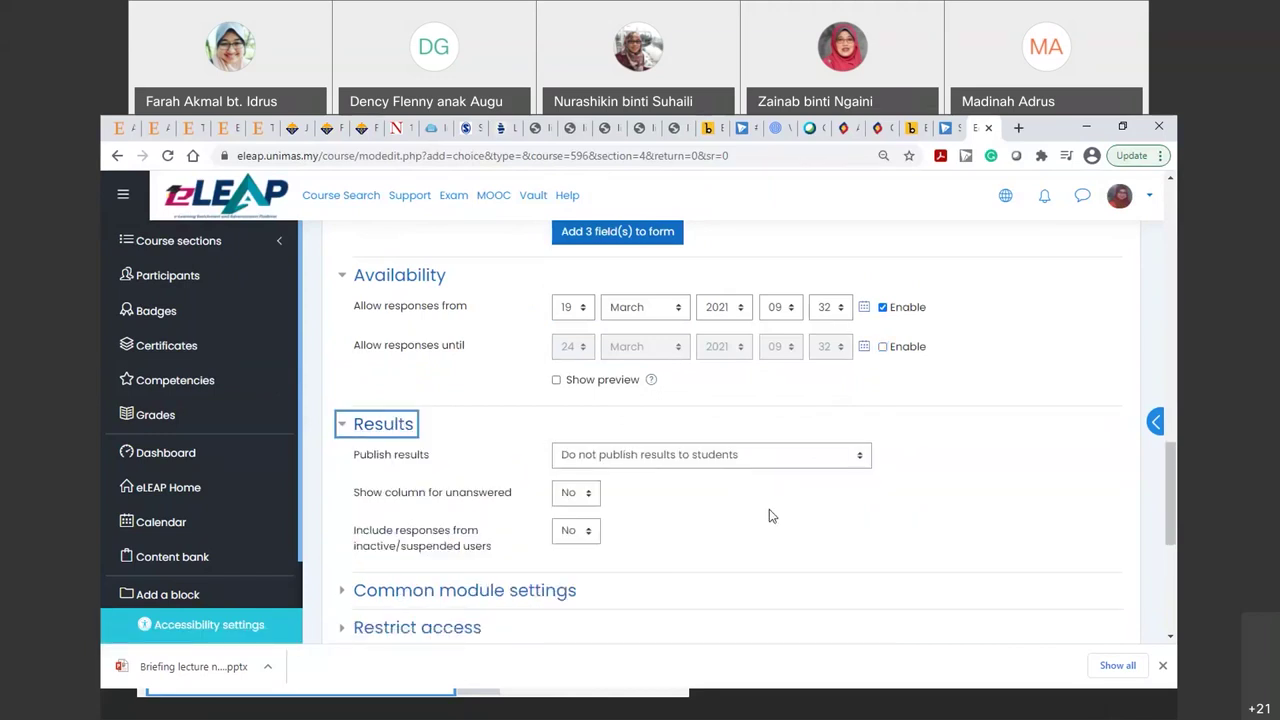
pyautogui.click(803, 454)
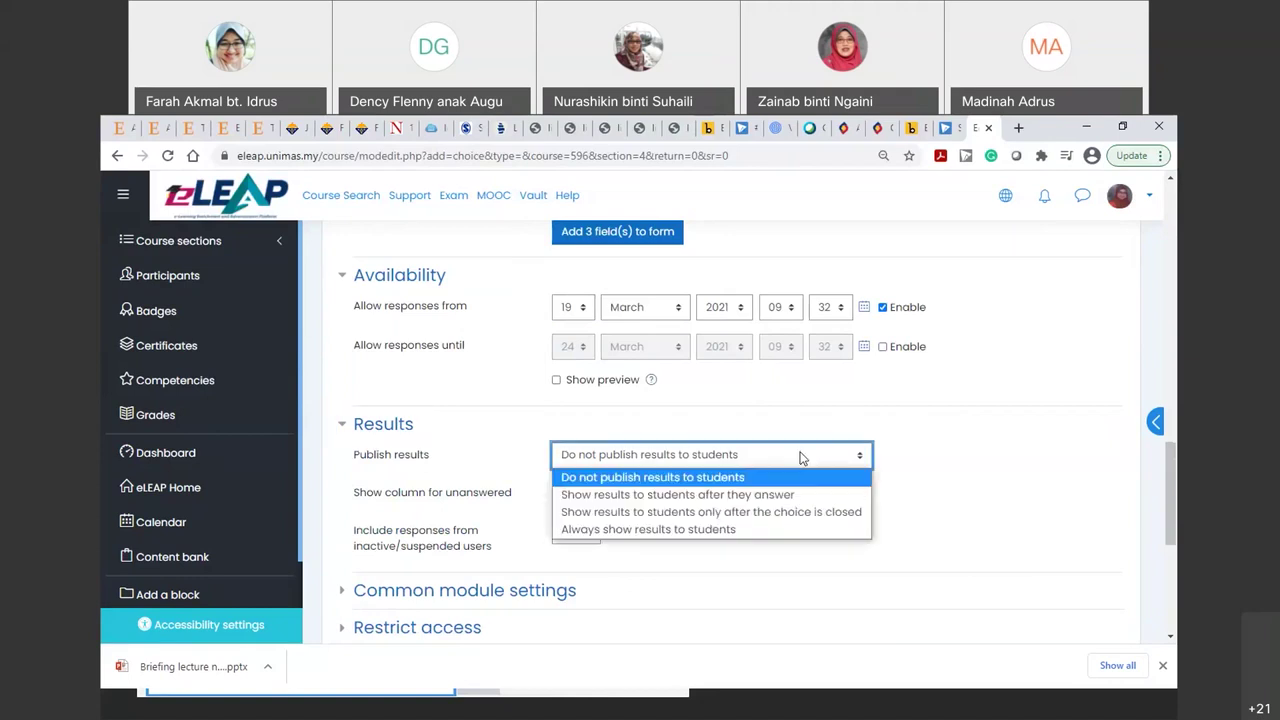
pyautogui.click(667, 530)
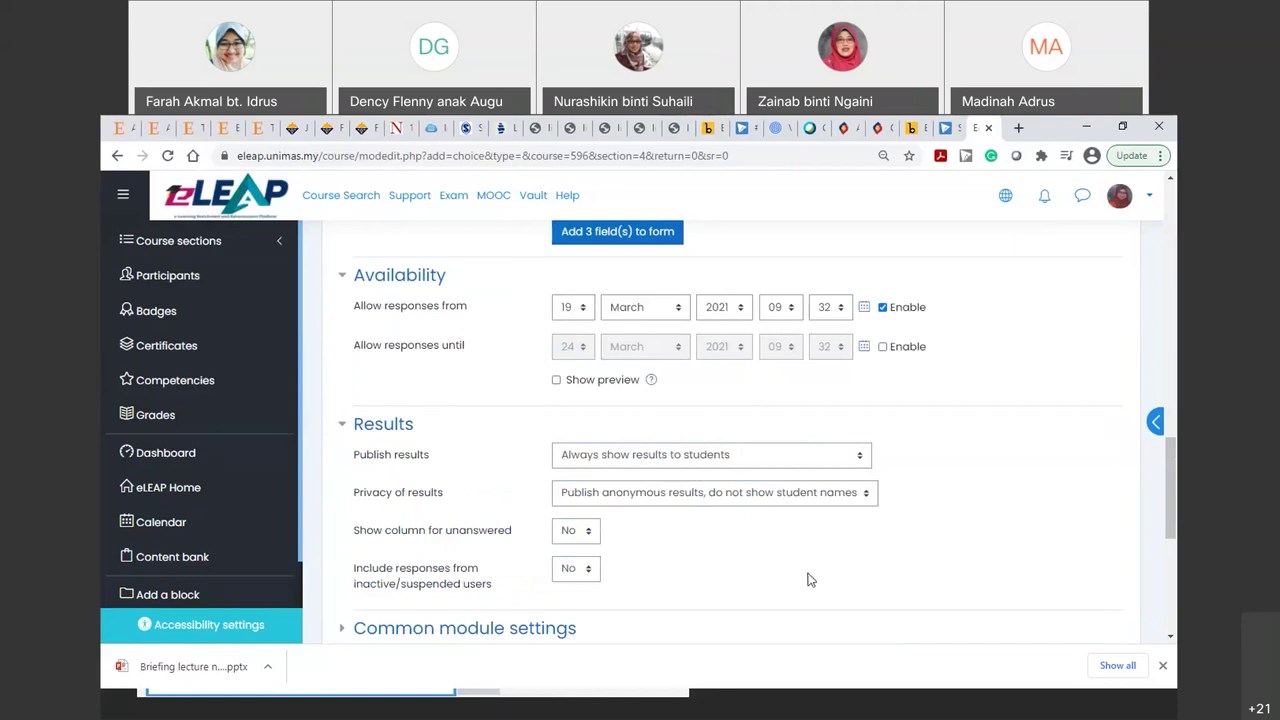
pyautogui.click(766, 498)
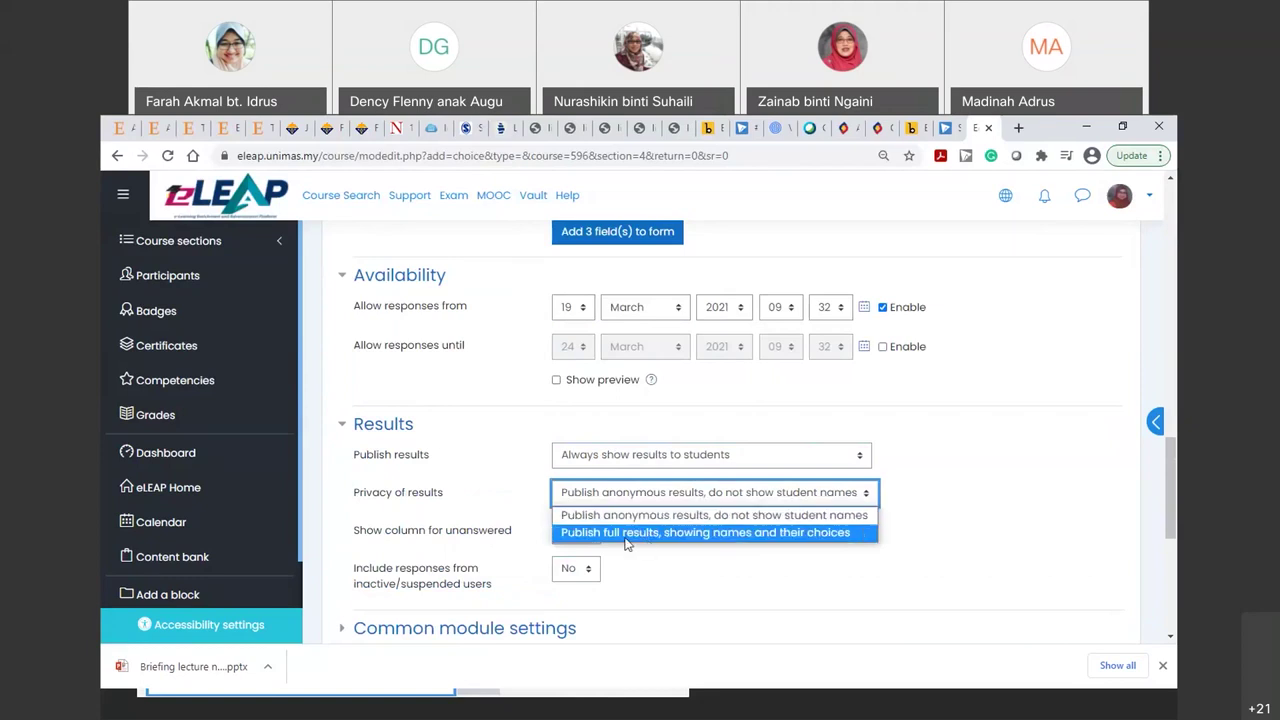
pyautogui.click(756, 533)
pyautogui.scroll(-1, 734, 540)
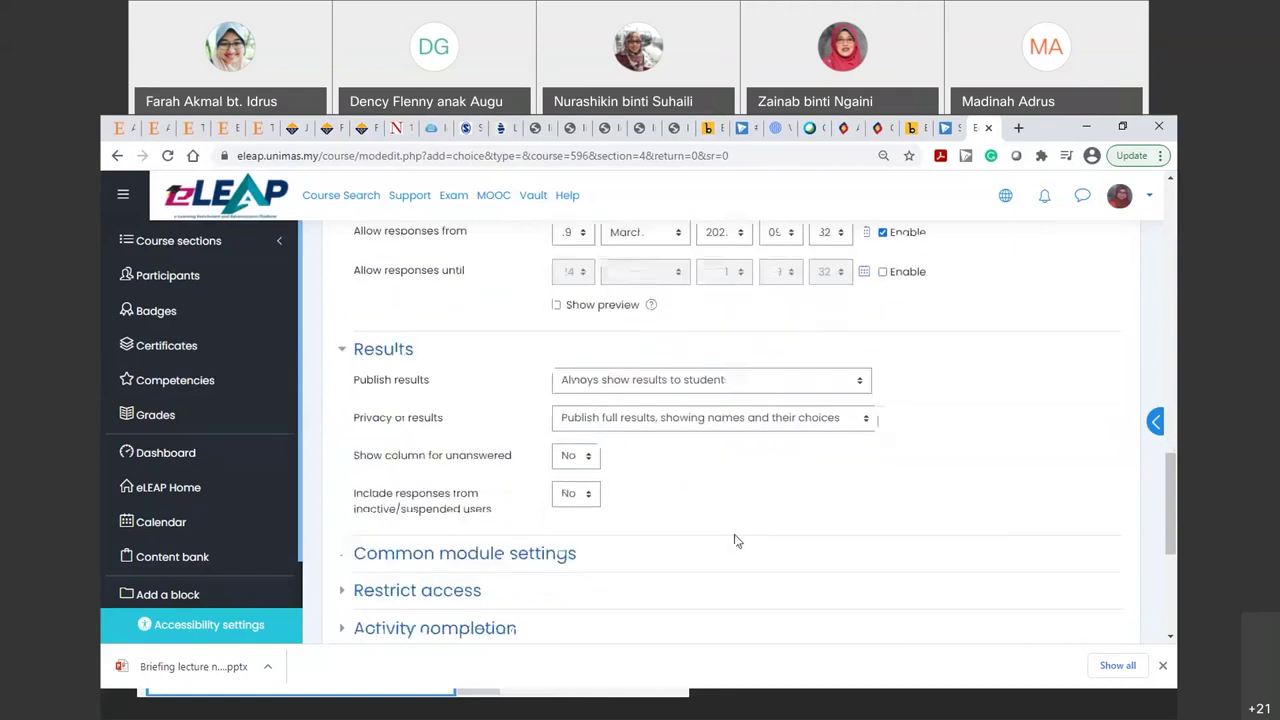
pyautogui.click(574, 451)
pyautogui.click(588, 494)
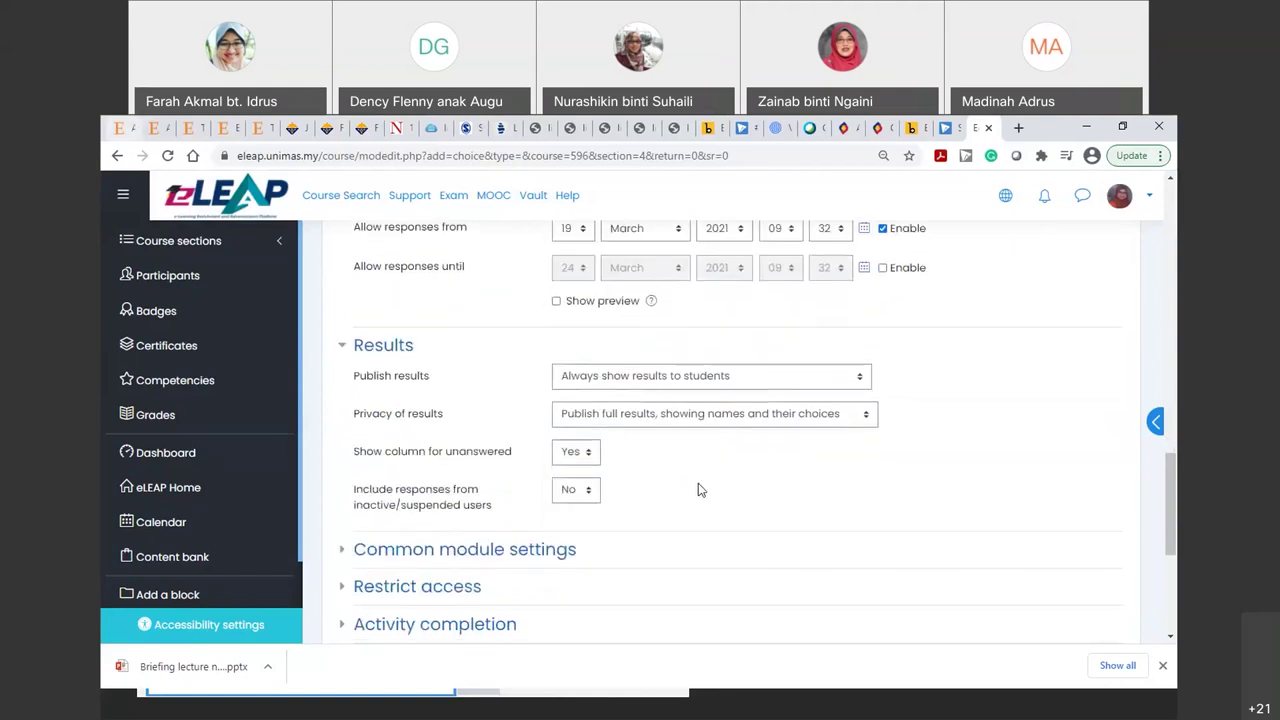
pyautogui.scroll(-3, 700, 489)
pyautogui.click(647, 505)
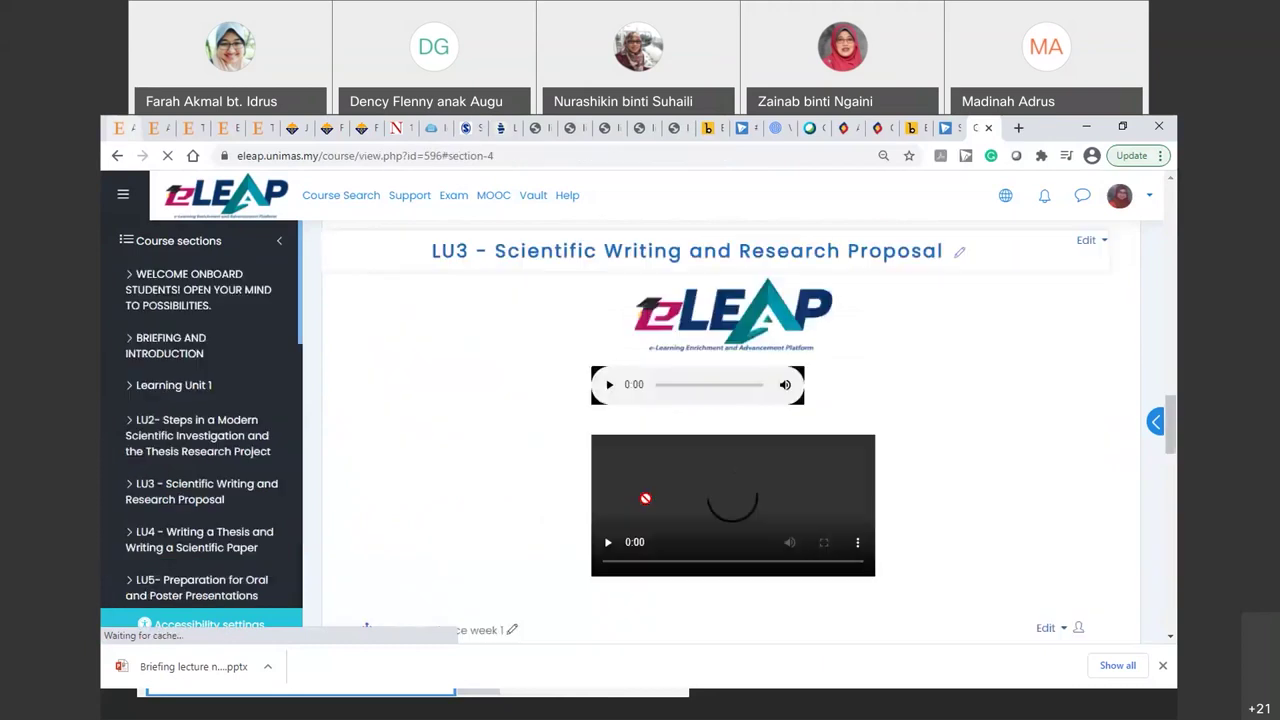
# Step: In 'Choose your project group', select G2 and save the choice
pyautogui.scroll(-1, 490, 474)
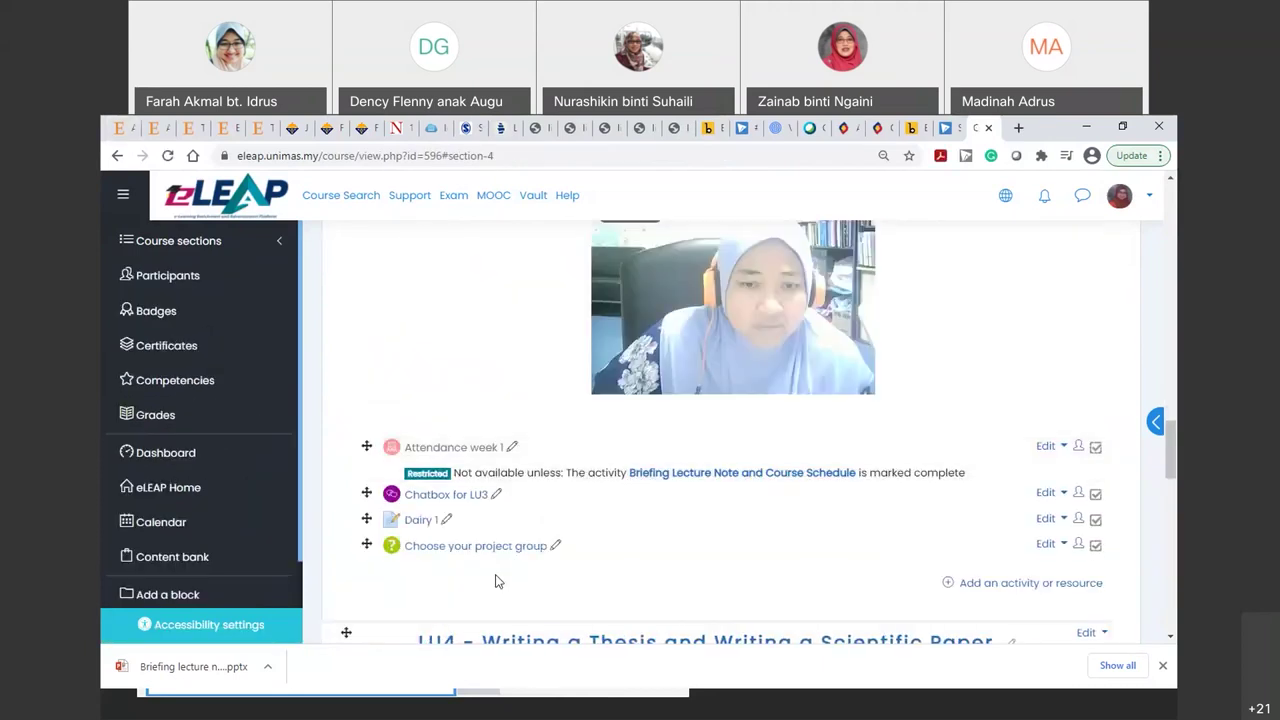
pyautogui.click(465, 552)
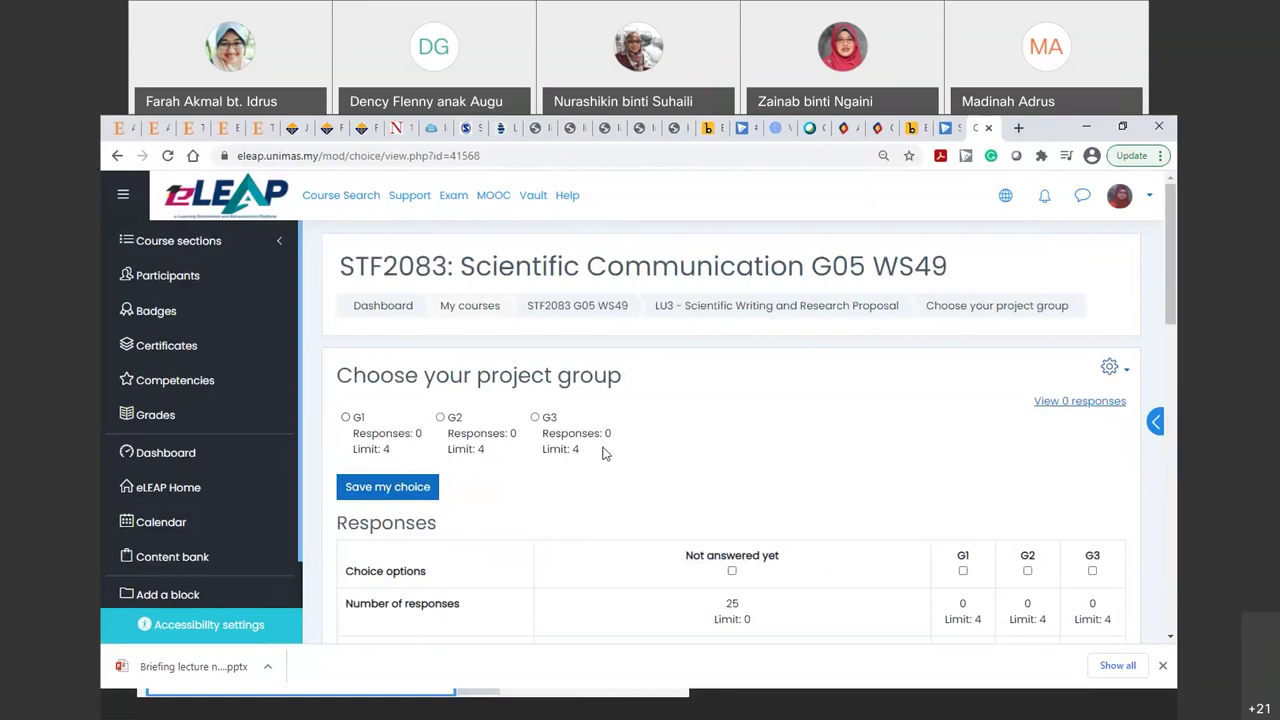
pyautogui.scroll(-1, 620, 453)
pyautogui.scroll(-2, 620, 453)
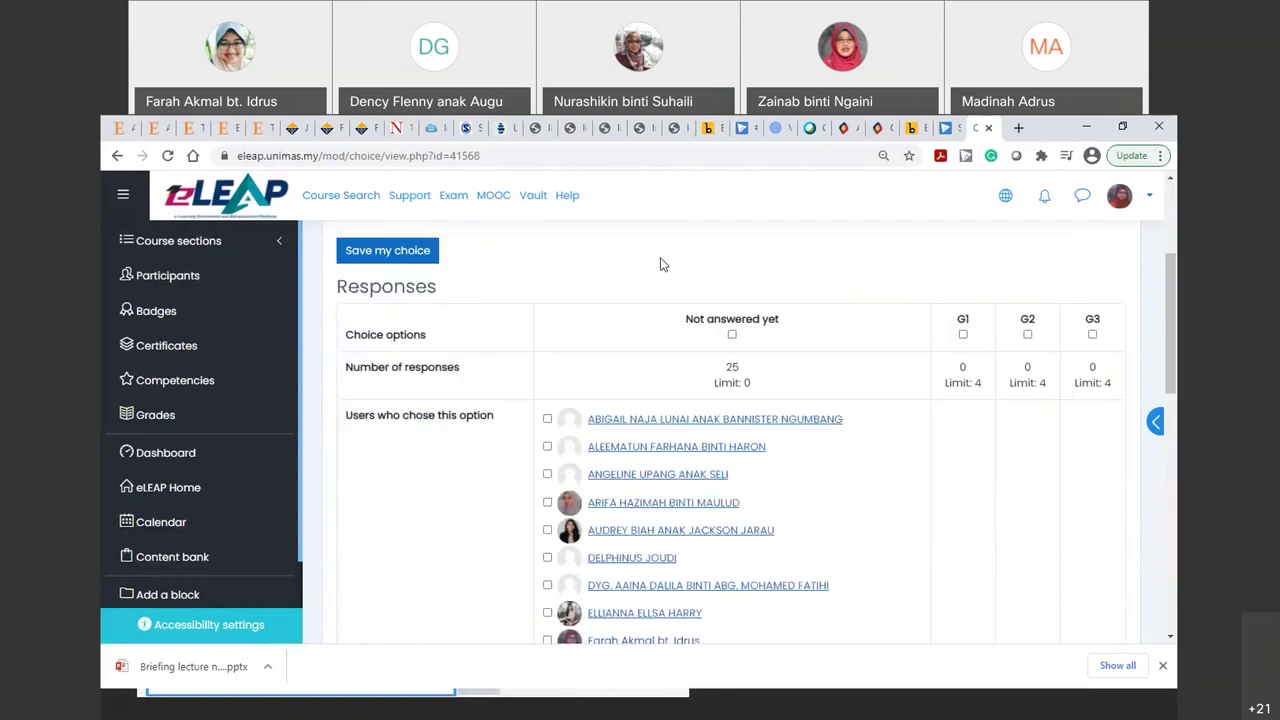
pyautogui.scroll(2, 625, 347)
pyautogui.click(345, 338)
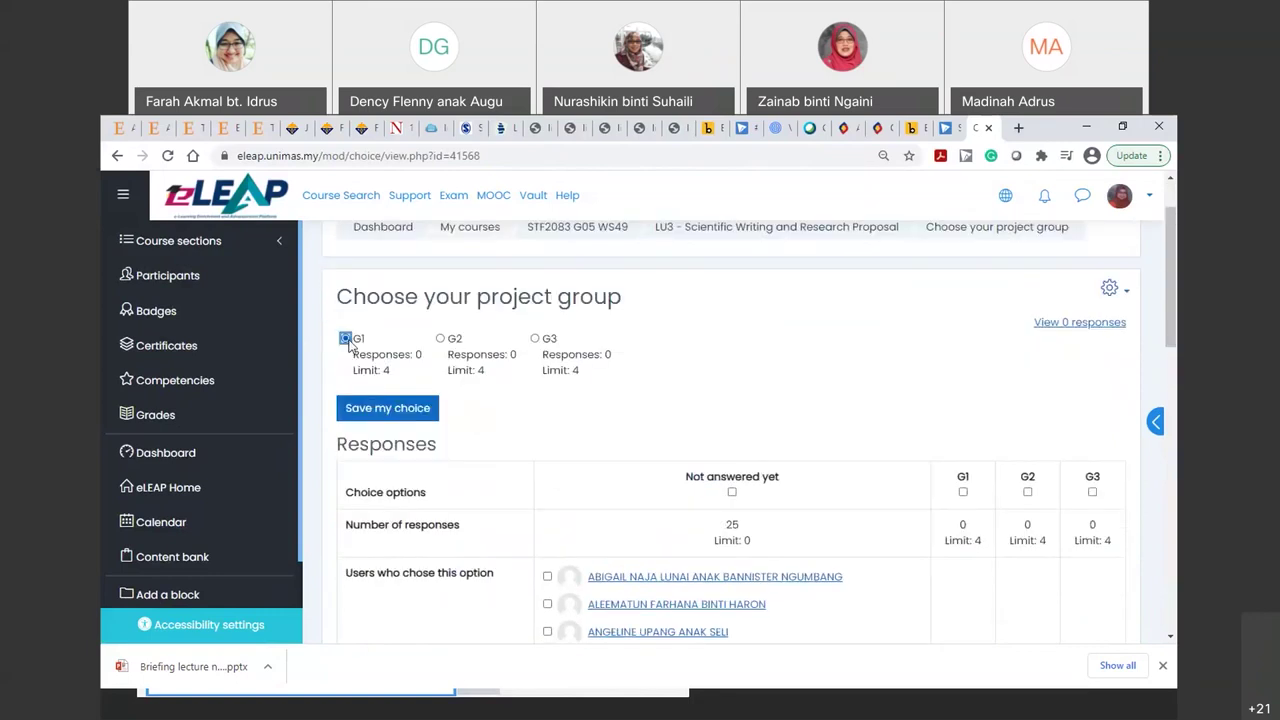
pyautogui.click(441, 338)
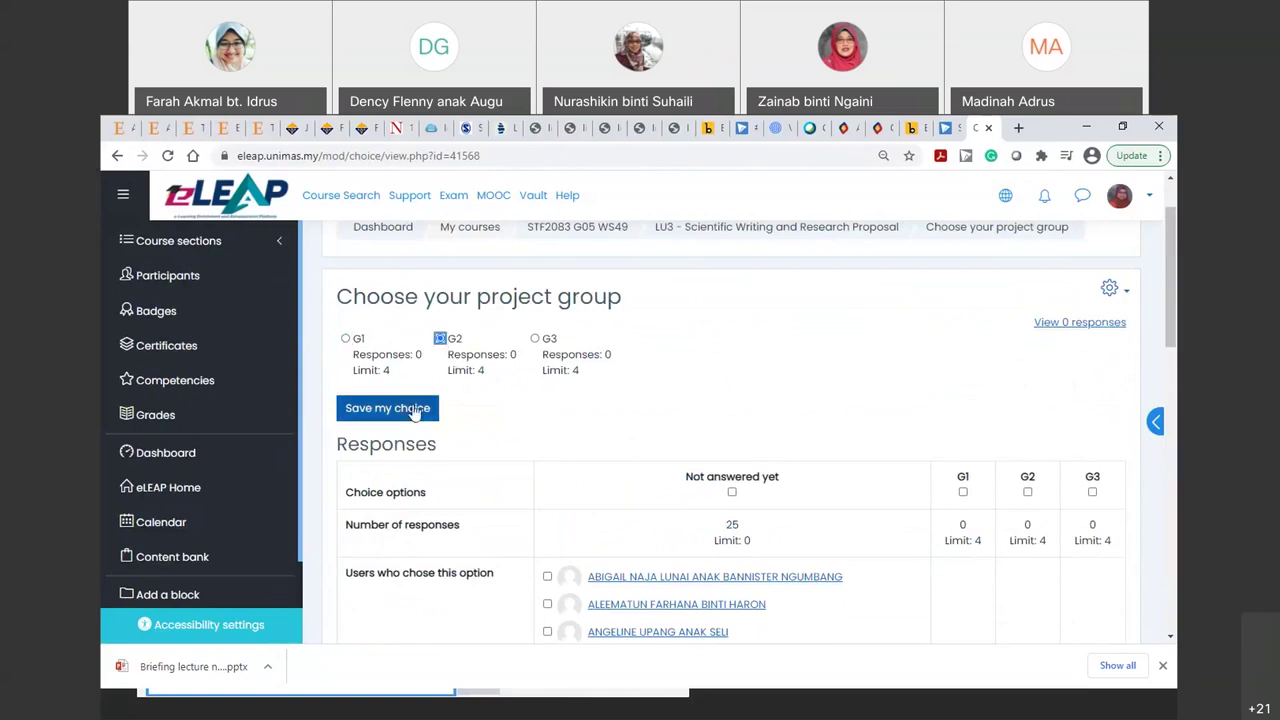
pyautogui.click(418, 407)
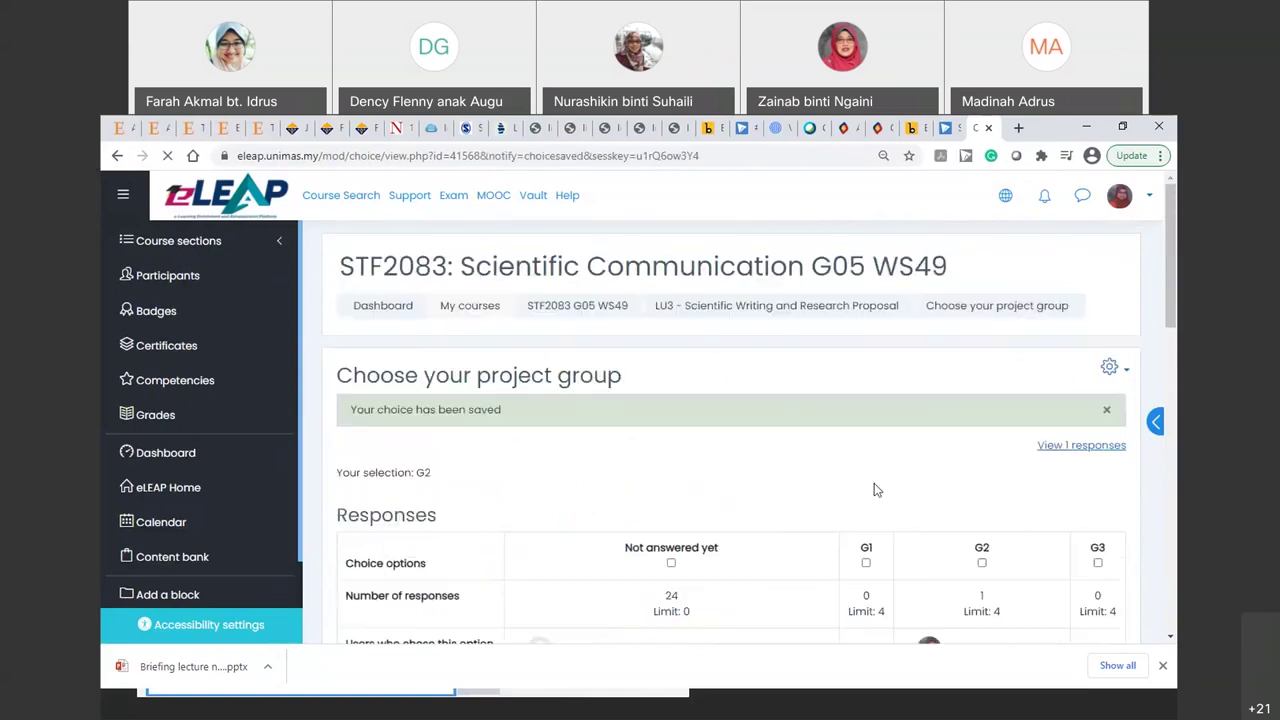
pyautogui.scroll(-3, 1040, 357)
pyautogui.scroll(3, 650, 490)
# Step: Back in LU3, choose Interactive Content from the Activities list of the activity chooser
pyautogui.click(773, 308)
pyautogui.scroll(-5, 966, 578)
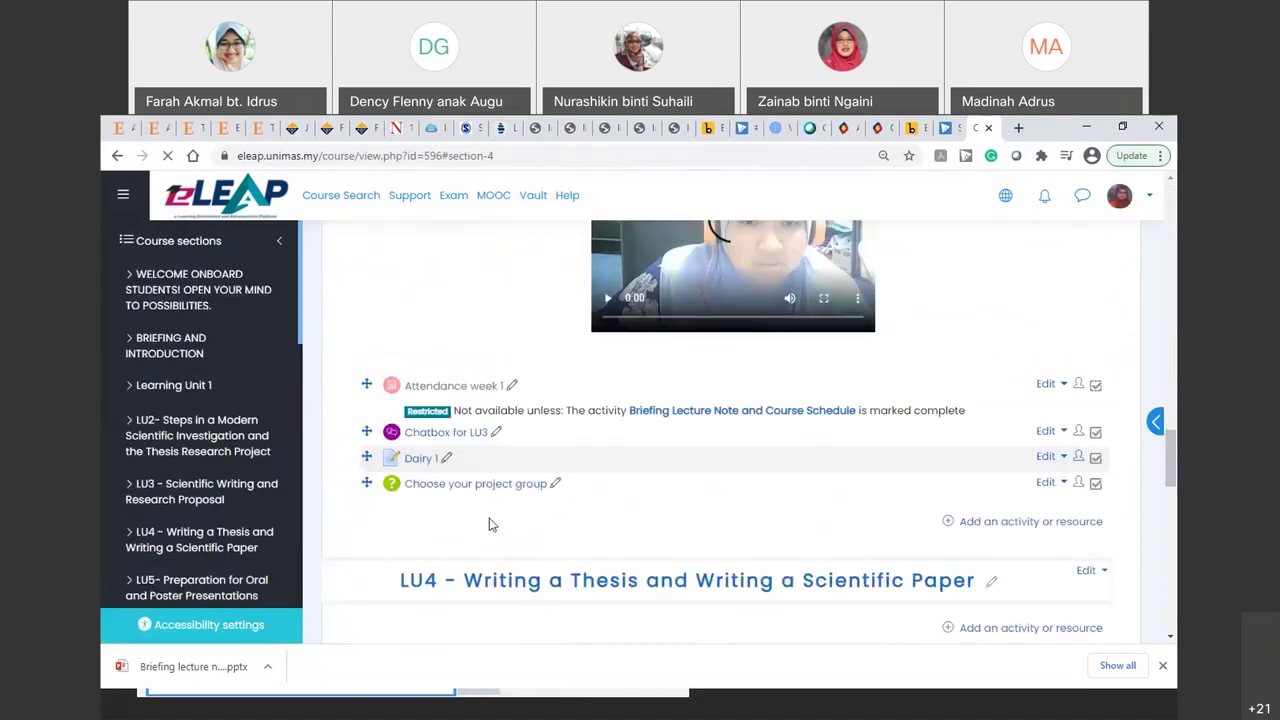
pyautogui.click(986, 522)
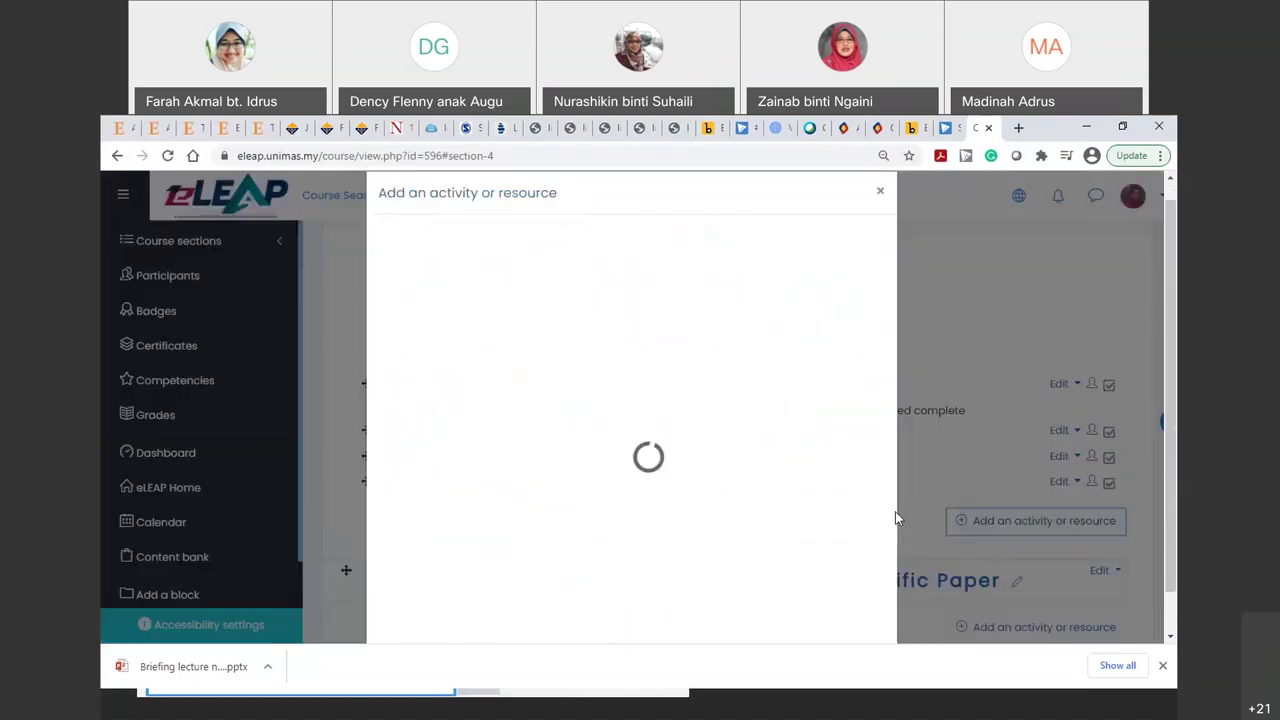
pyautogui.click(450, 277)
pyautogui.scroll(-3, 563, 507)
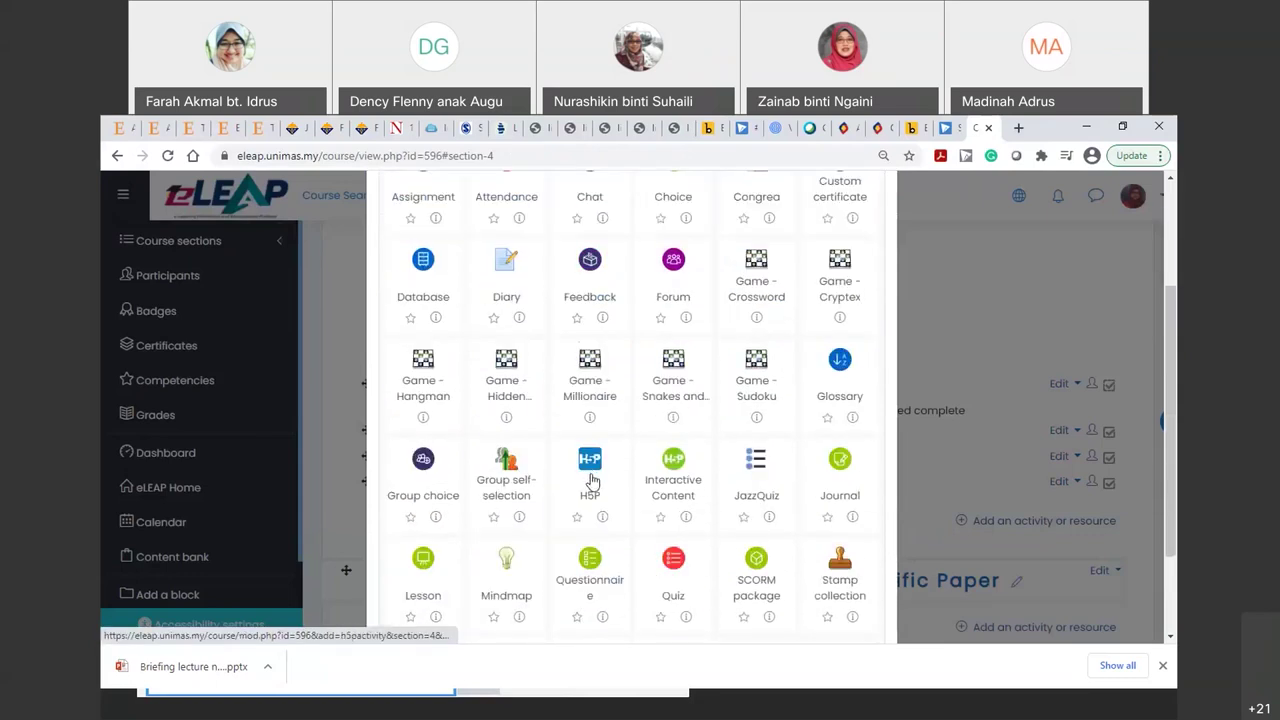
pyautogui.scroll(-1, 590, 484)
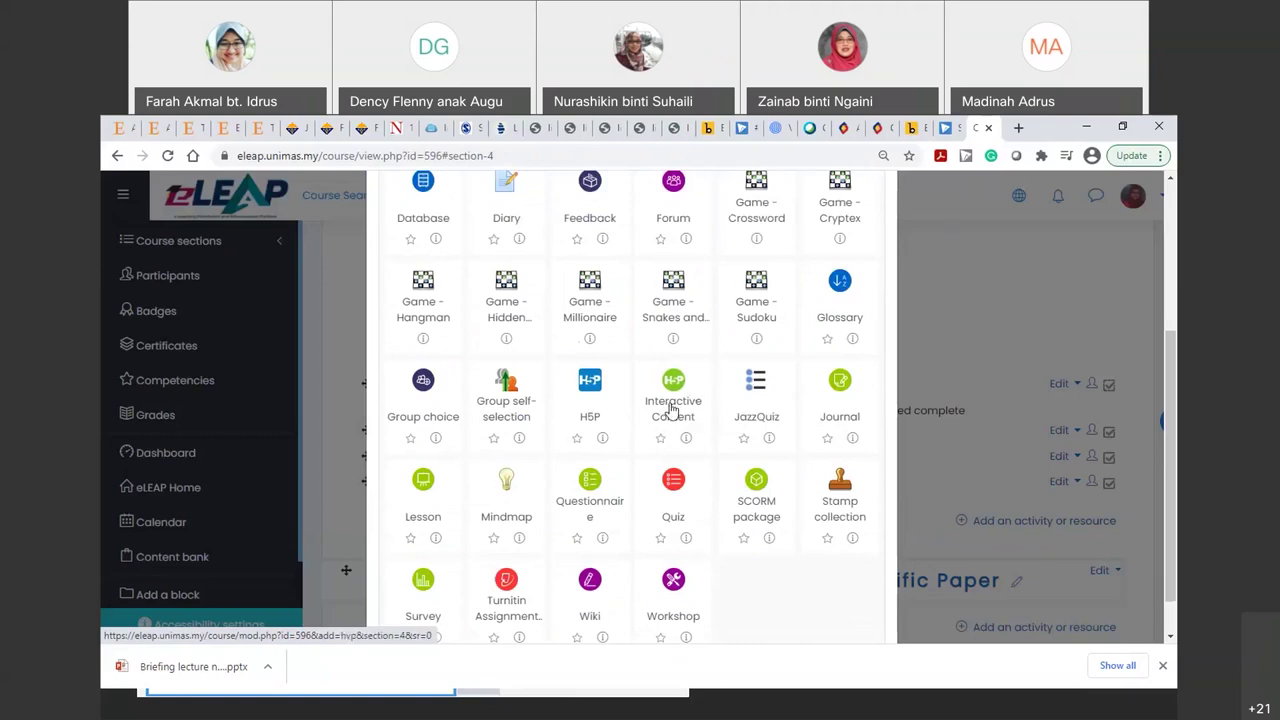
pyautogui.click(679, 406)
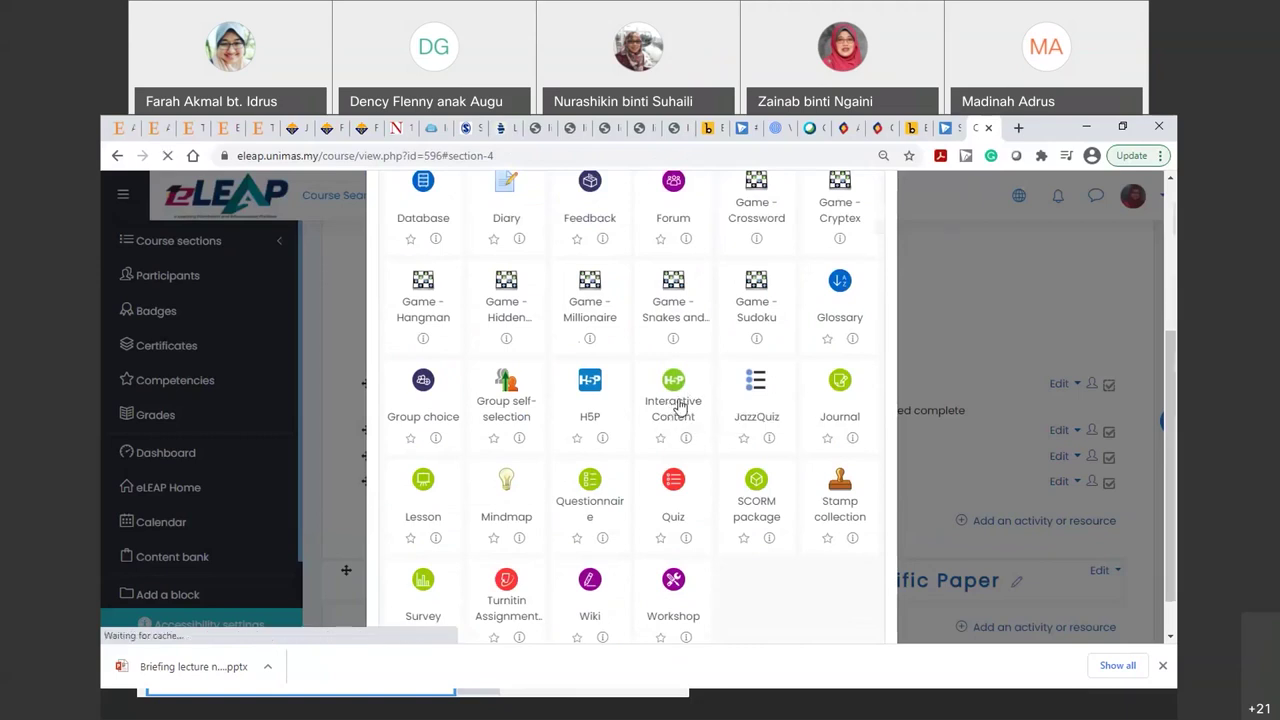
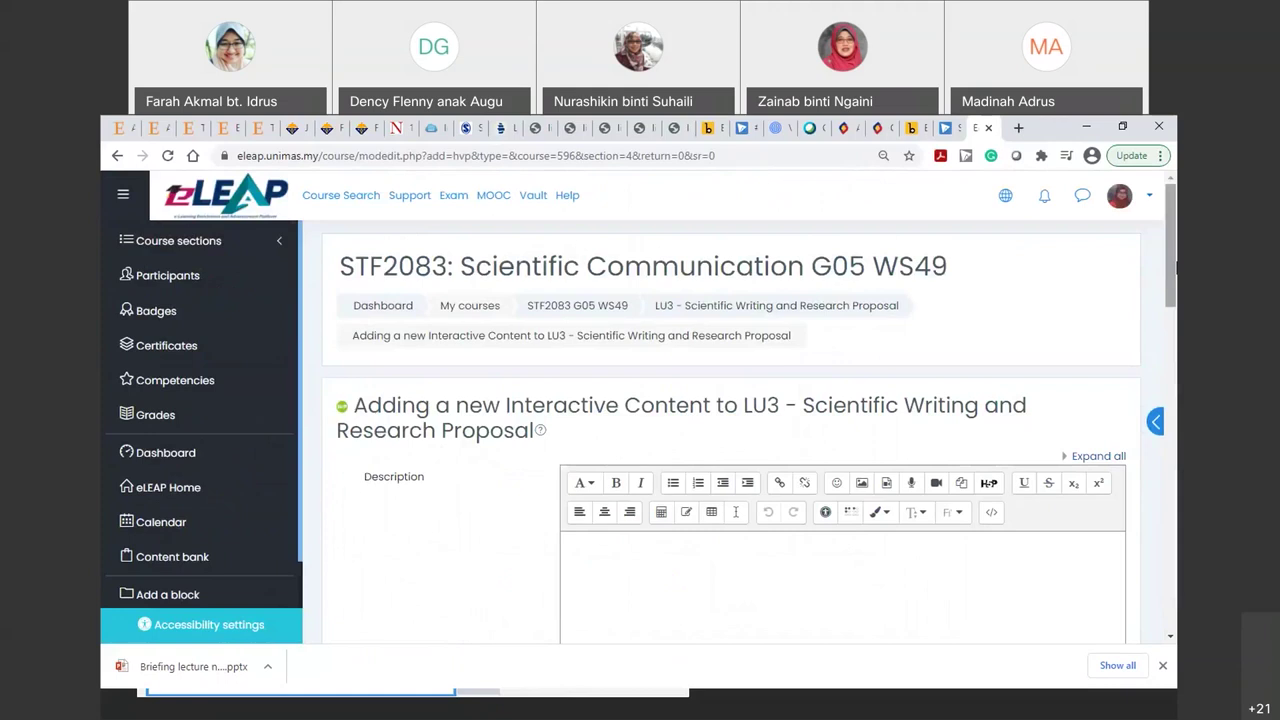
# Step: Leave the unfinished Interactive Content form and return to the STF2083 course page
pyautogui.scroll(-5, 1168, 359)
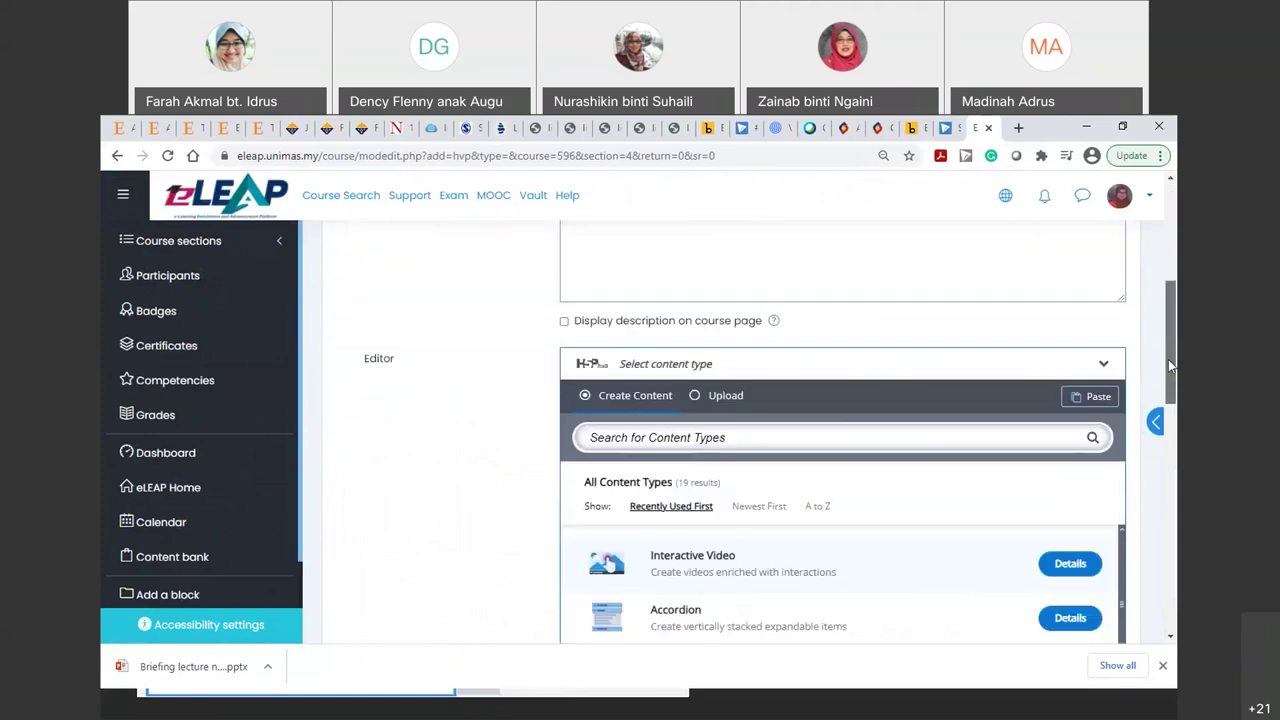
pyautogui.scroll(5, 1168, 359)
pyautogui.scroll(1, 1168, 359)
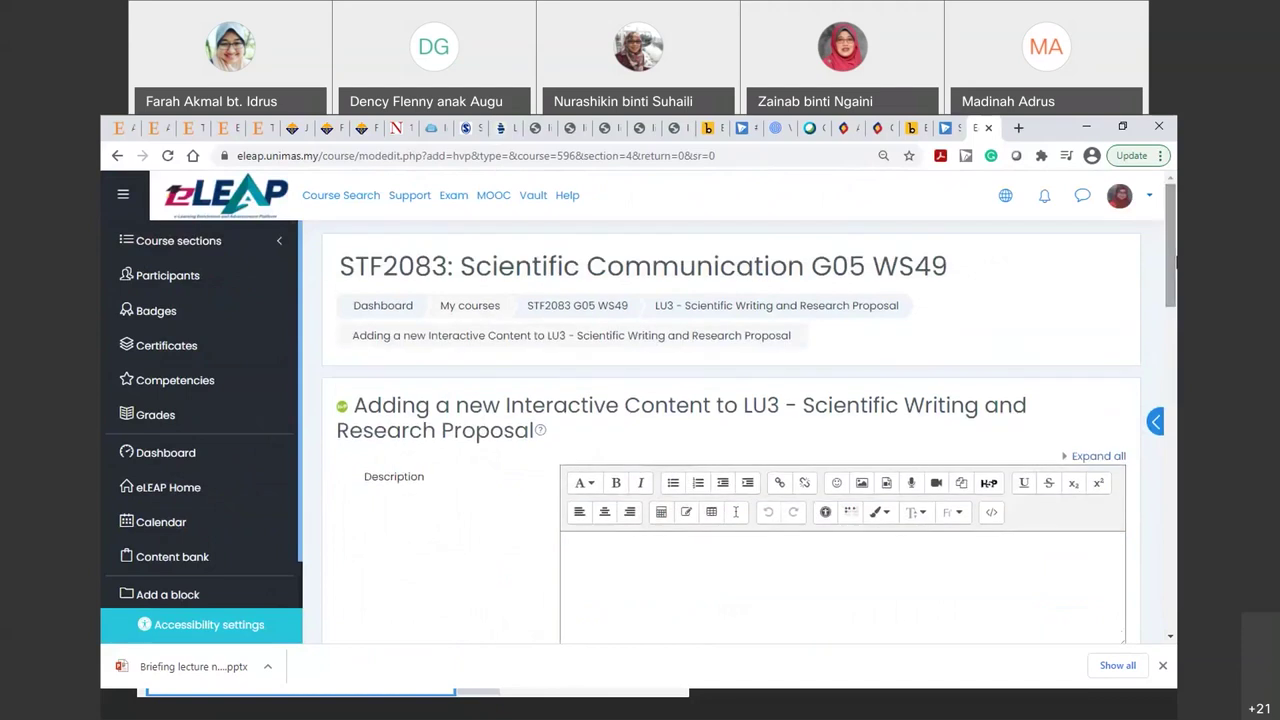
pyautogui.click(116, 156)
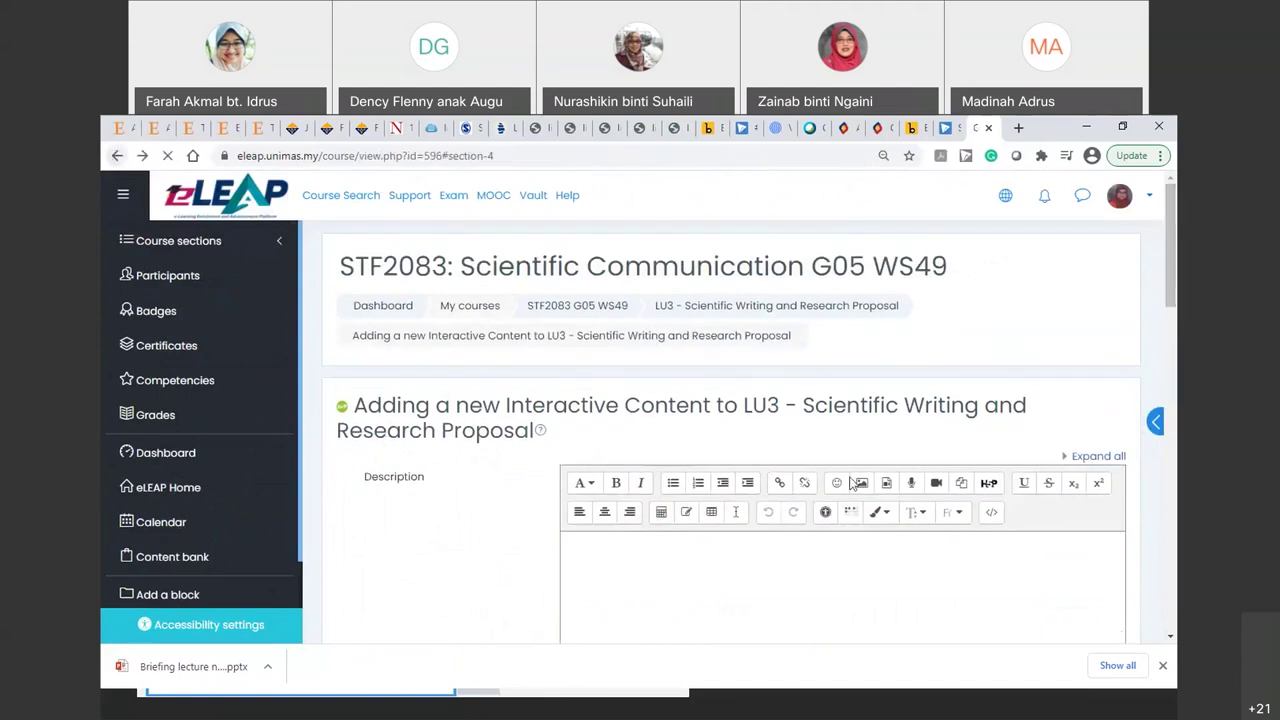
# Step: Open and dismiss the activity chooser without adding anything, then scroll down to LU3
pyautogui.click(1023, 516)
pyautogui.click(1039, 290)
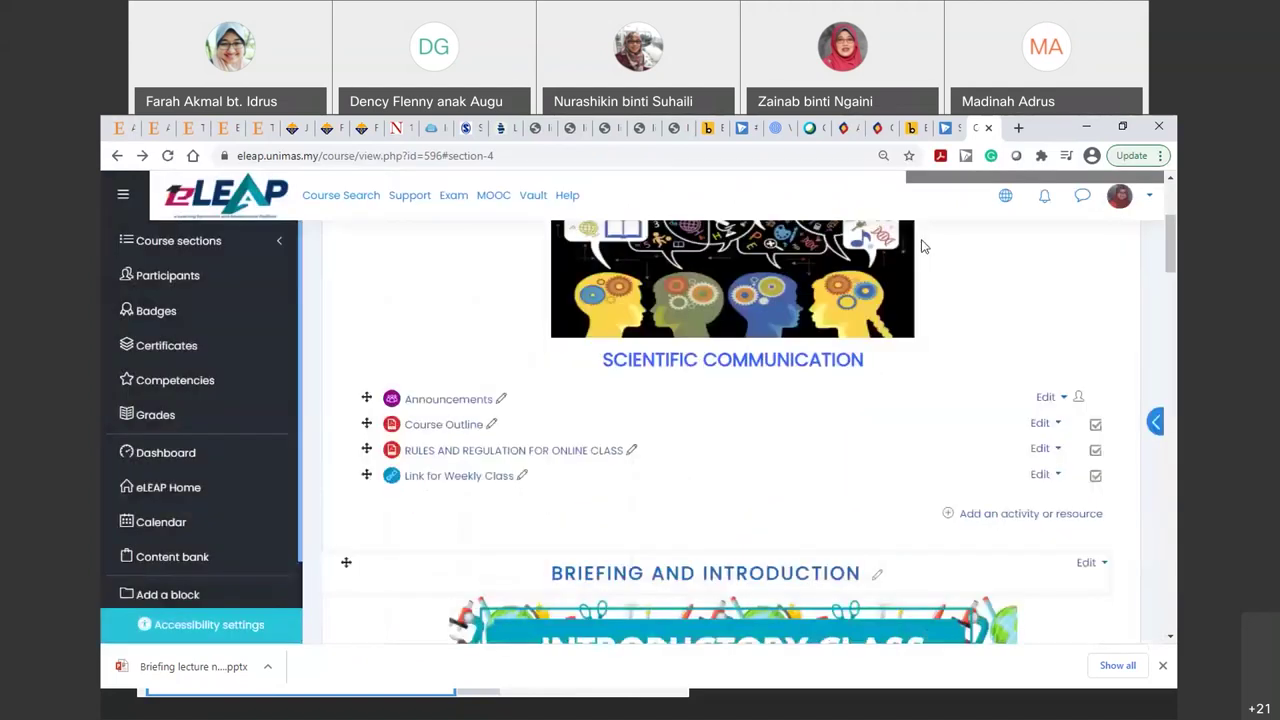
pyautogui.scroll(3, 474, 491)
pyautogui.scroll(-5, 432, 597)
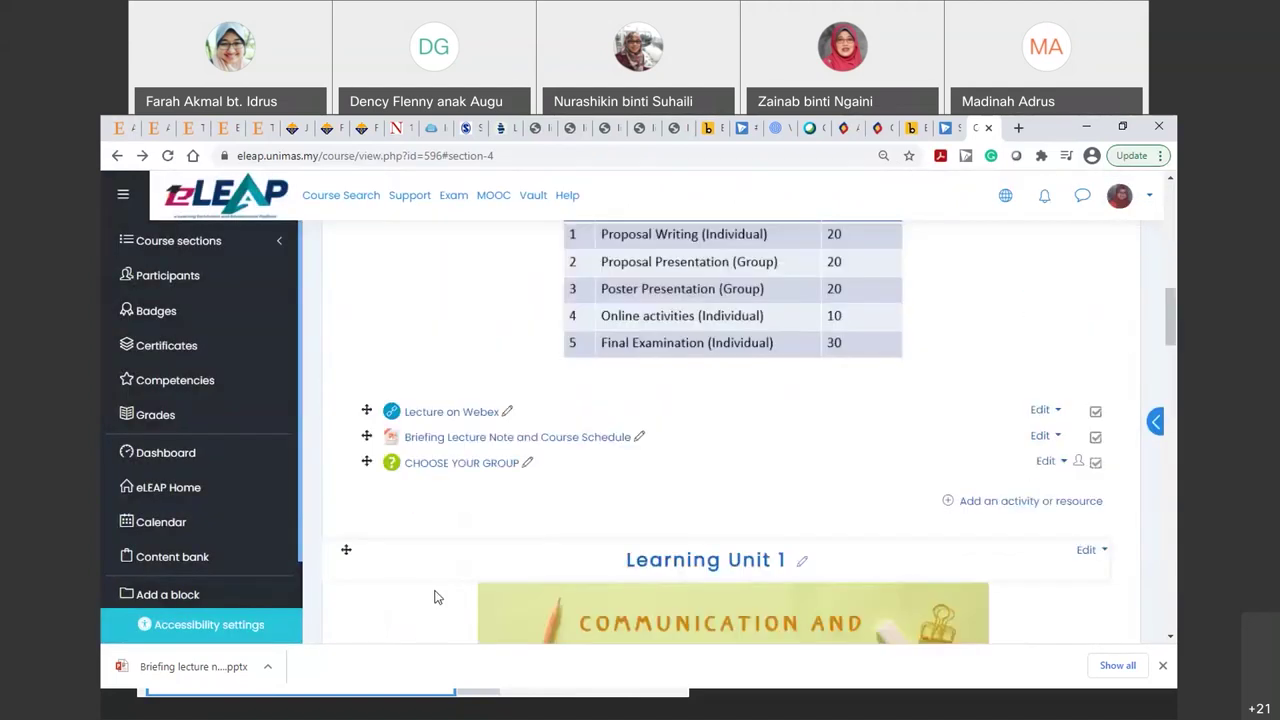
pyautogui.scroll(-3, 460, 600)
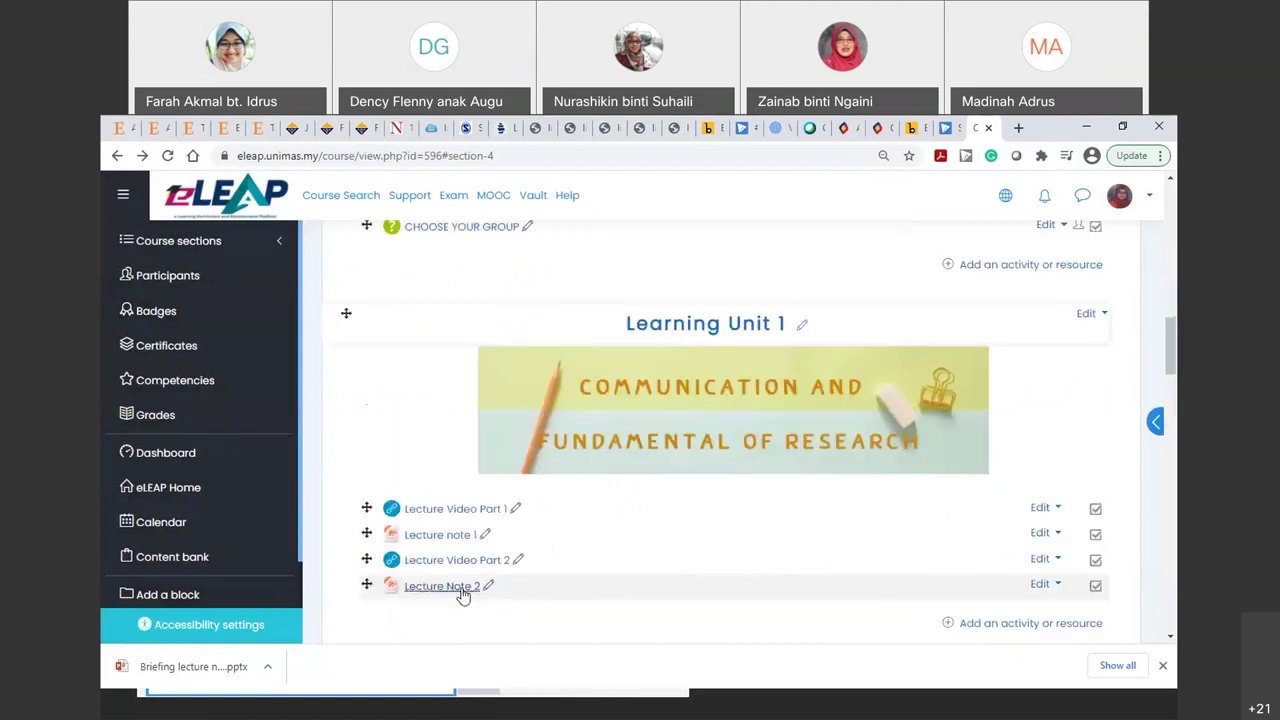
pyautogui.scroll(4, 452, 540)
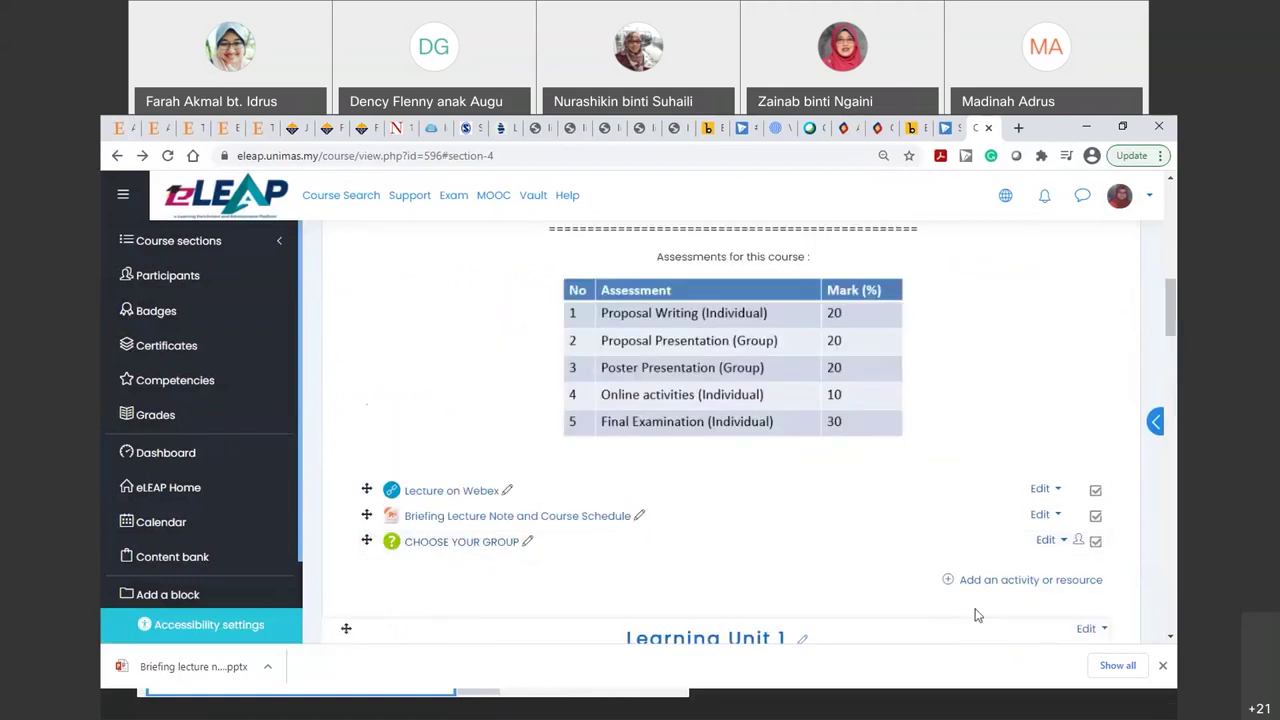
pyautogui.scroll(-10, 951, 591)
pyautogui.scroll(-3, 940, 600)
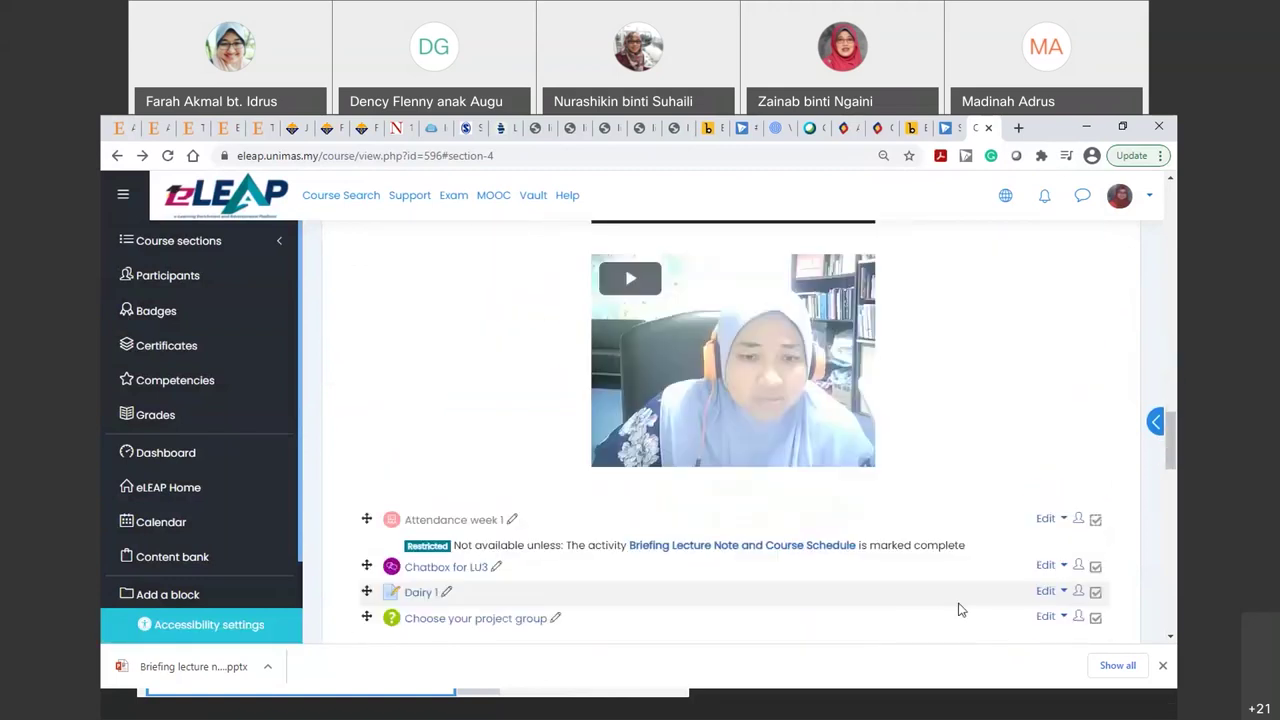
# Step: Add a new Interactive Content activity to LU3 from the chooser's Activities tab
pyautogui.click(1027, 498)
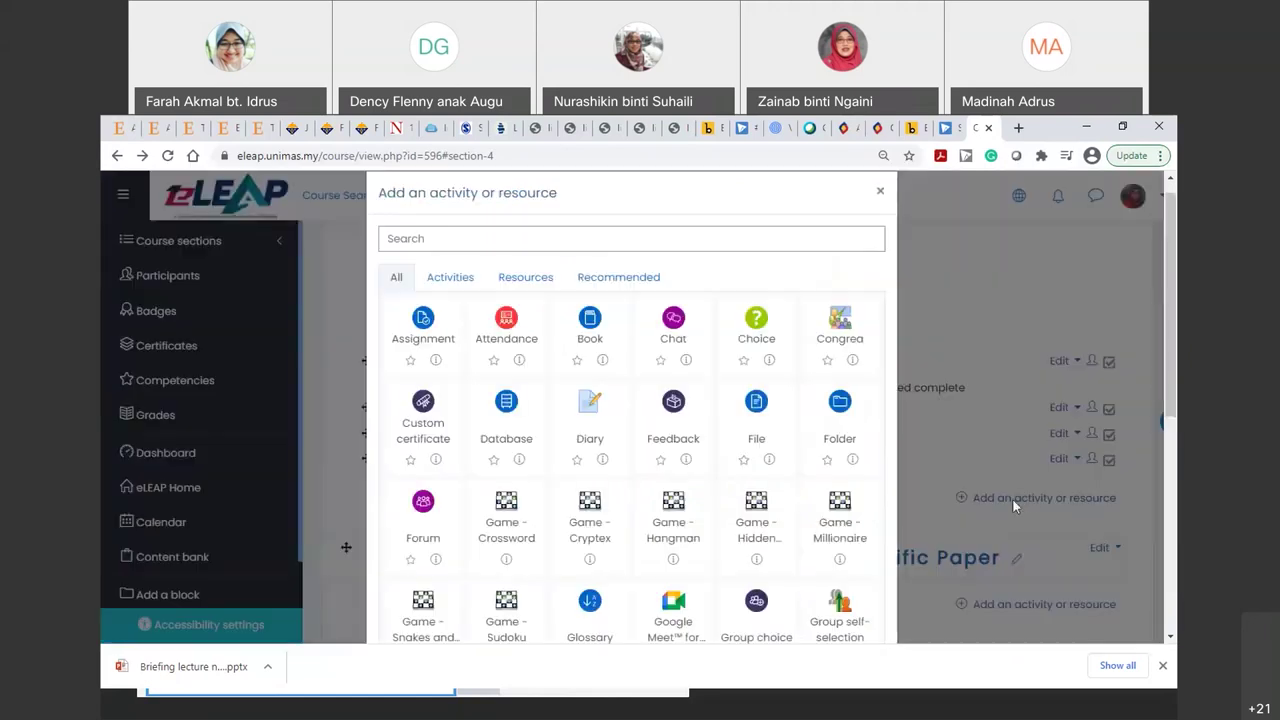
pyautogui.click(447, 280)
pyautogui.scroll(-3, 673, 415)
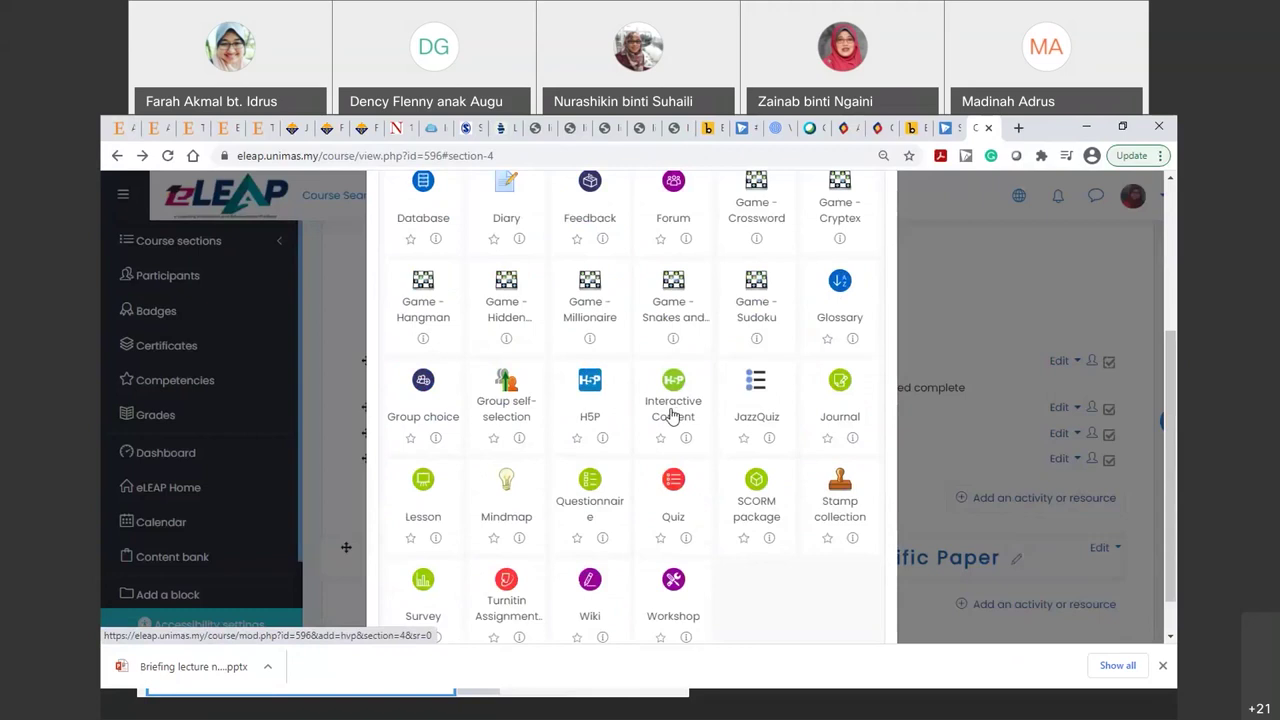
pyautogui.click(673, 415)
pyautogui.moveTo(1173, 272); pyautogui.dragTo(1174, 394)
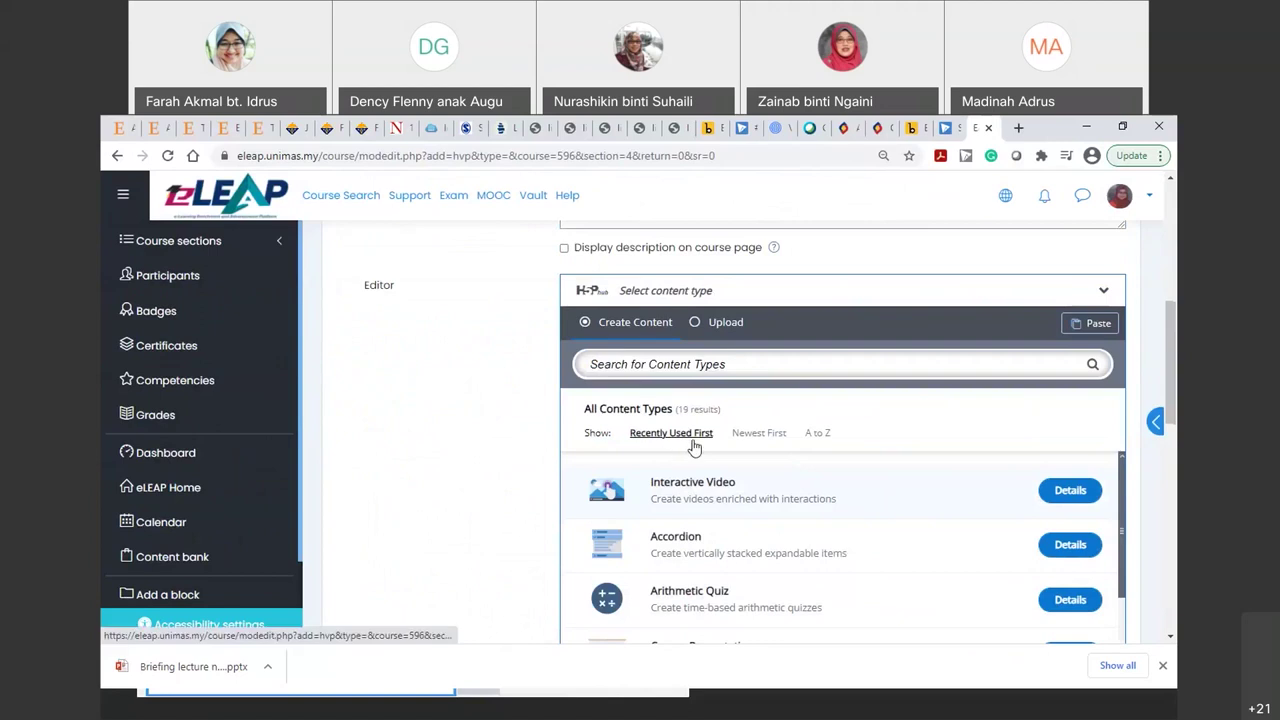
pyautogui.moveTo(1172, 353); pyautogui.dragTo(1175, 372)
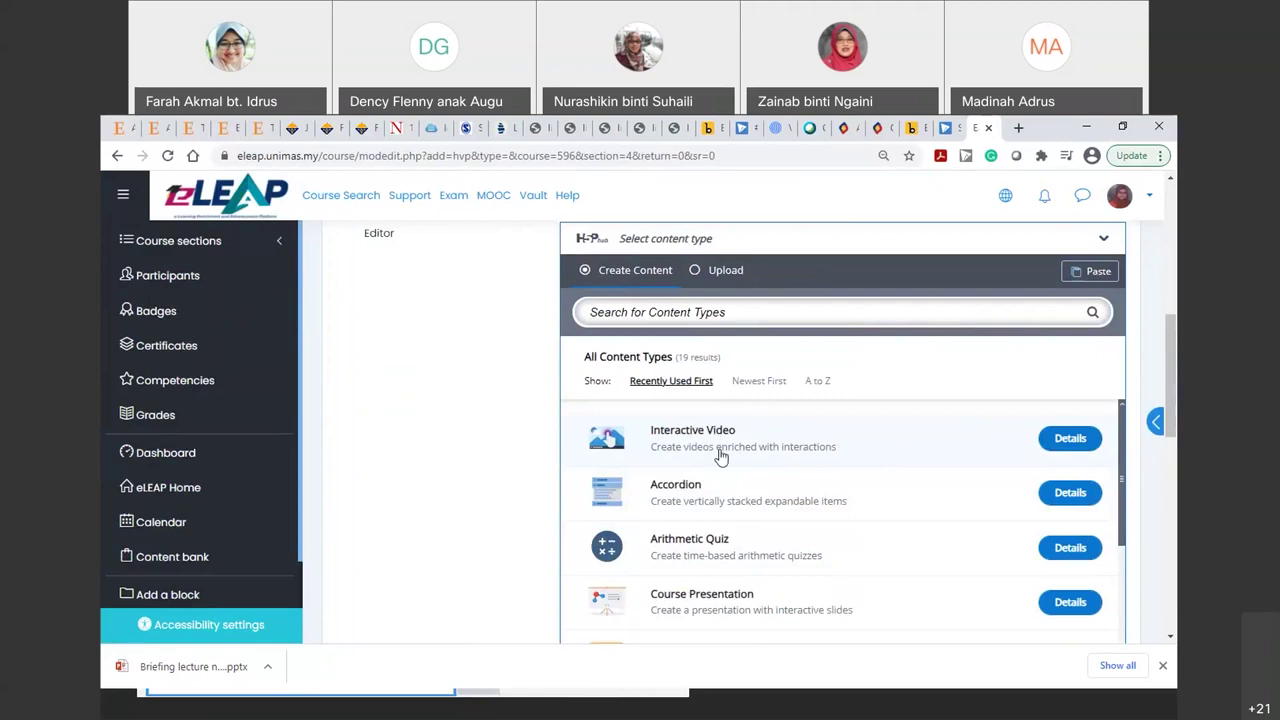
pyautogui.scroll(-2, 779, 469)
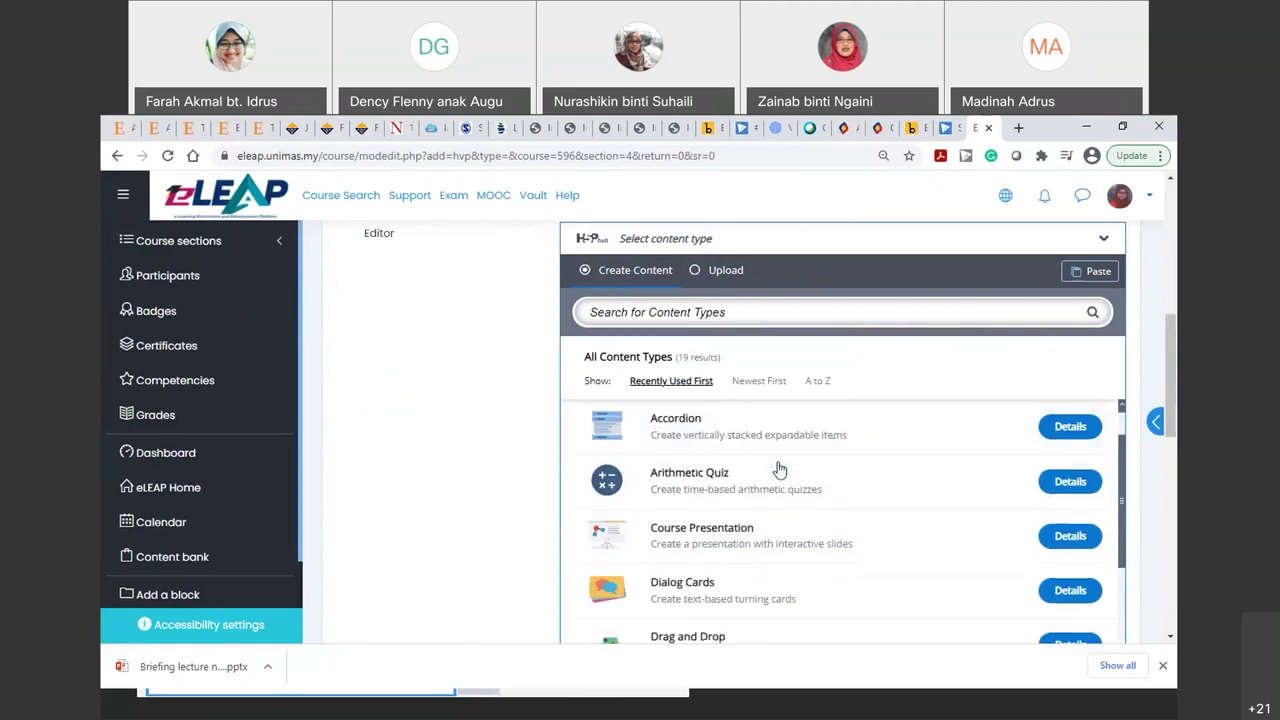
pyautogui.scroll(-6, 779, 469)
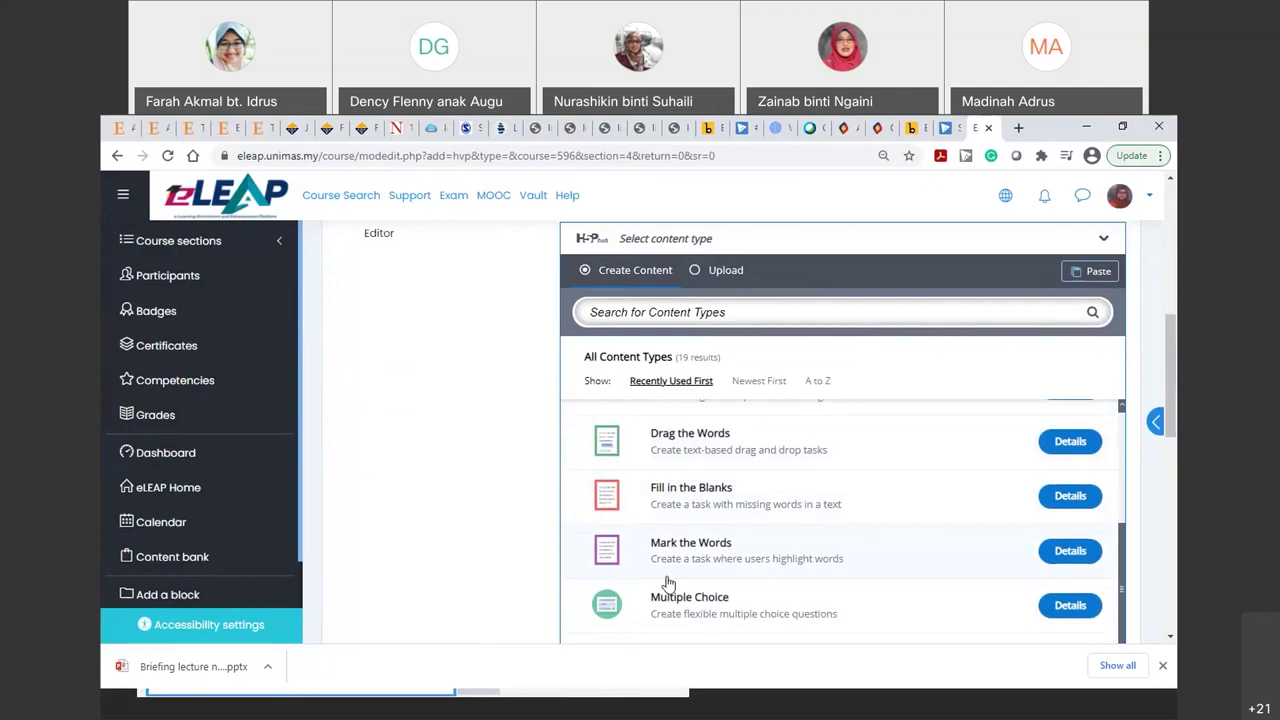
pyautogui.scroll(-2, 662, 585)
pyautogui.scroll(-4, 740, 577)
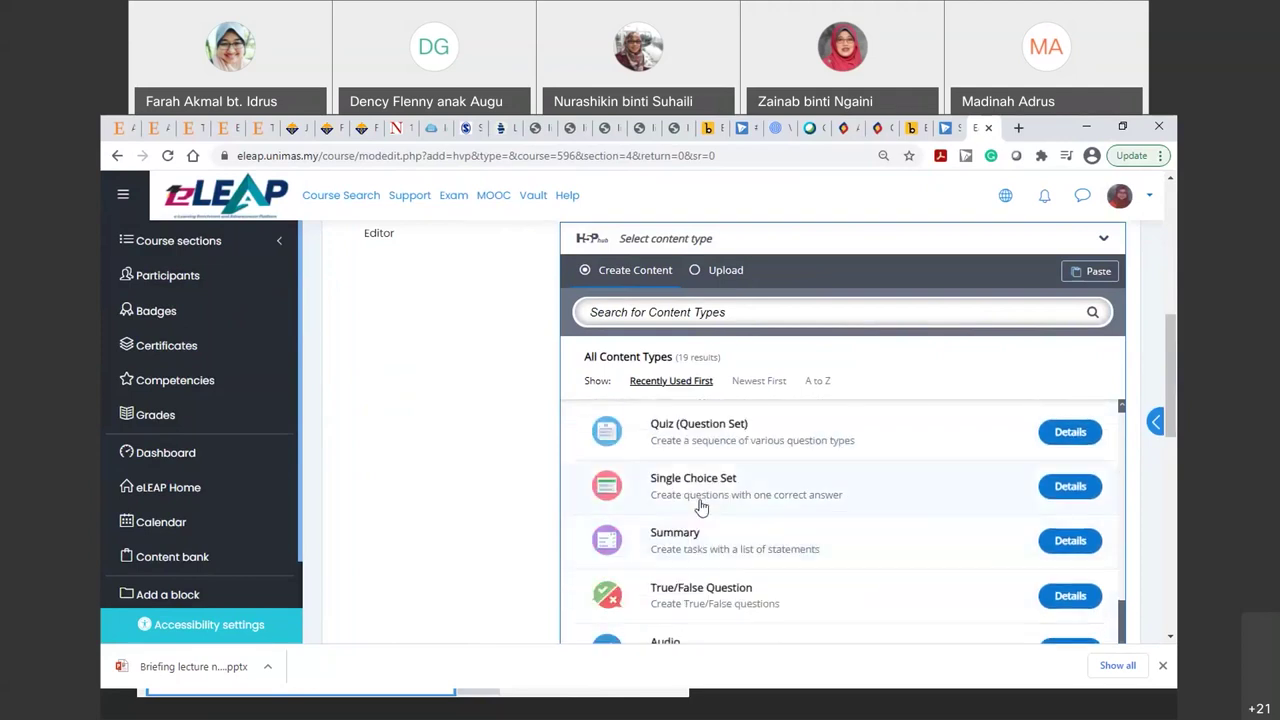
pyautogui.scroll(-1, 705, 510)
pyautogui.scroll(-5, 705, 510)
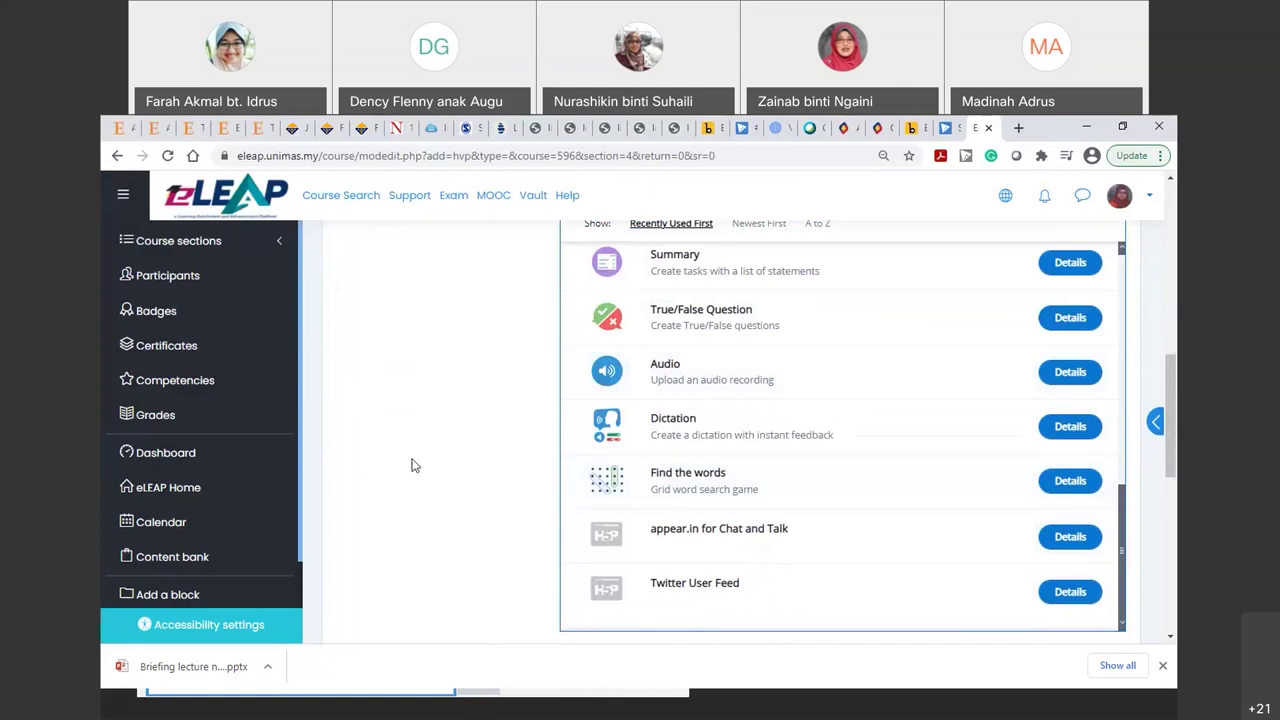
pyautogui.scroll(2, 414, 465)
pyautogui.scroll(2, 414, 465)
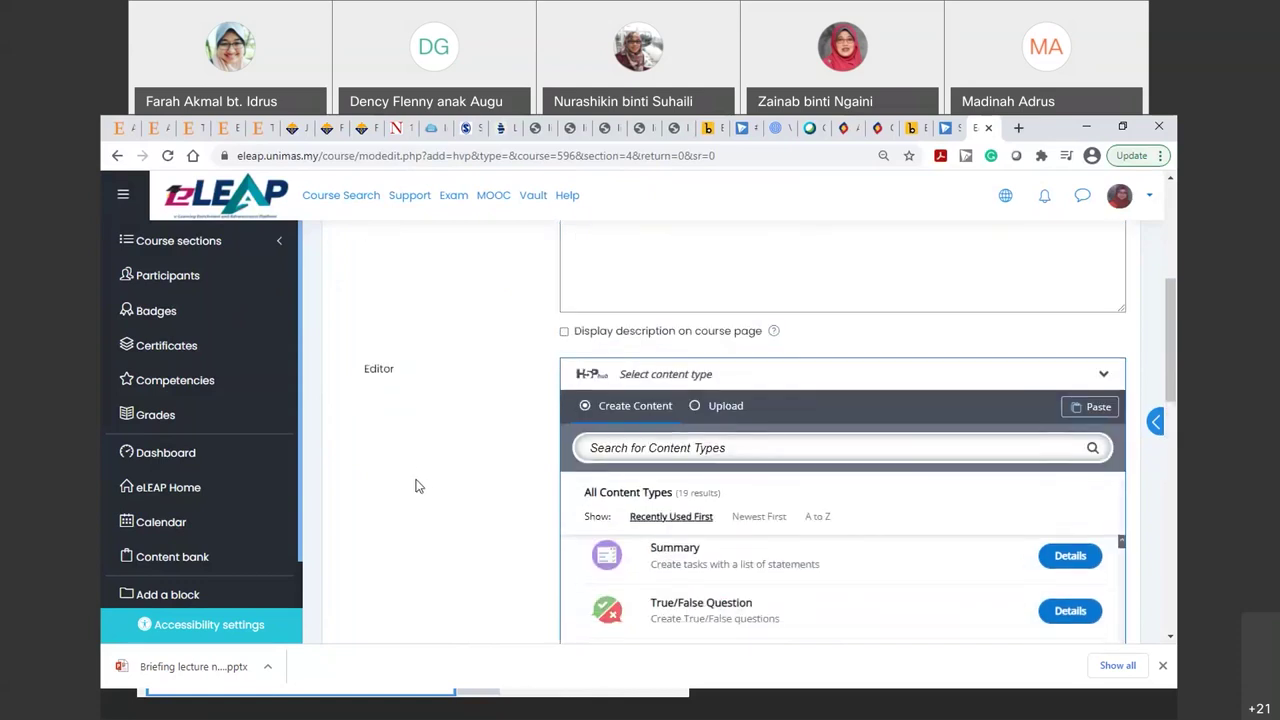
pyautogui.scroll(-2, 418, 486)
pyautogui.scroll(2, 722, 488)
pyautogui.scroll(5, 722, 488)
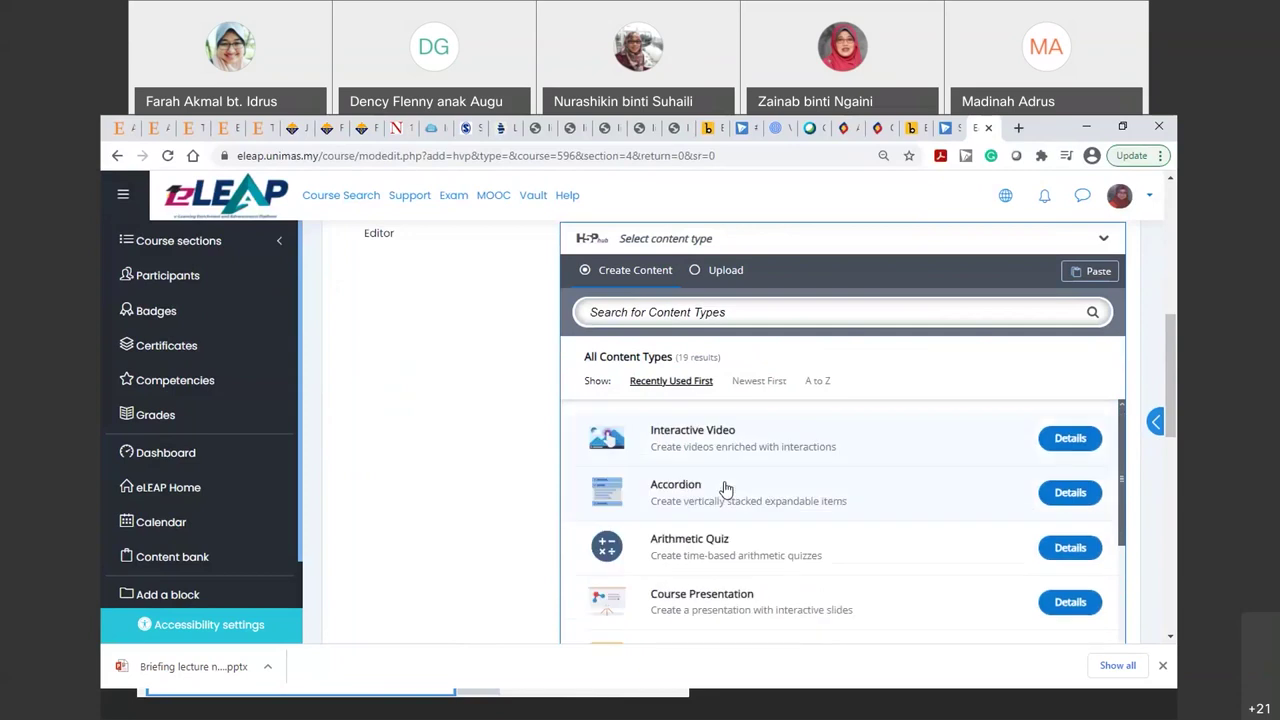
pyautogui.click(719, 441)
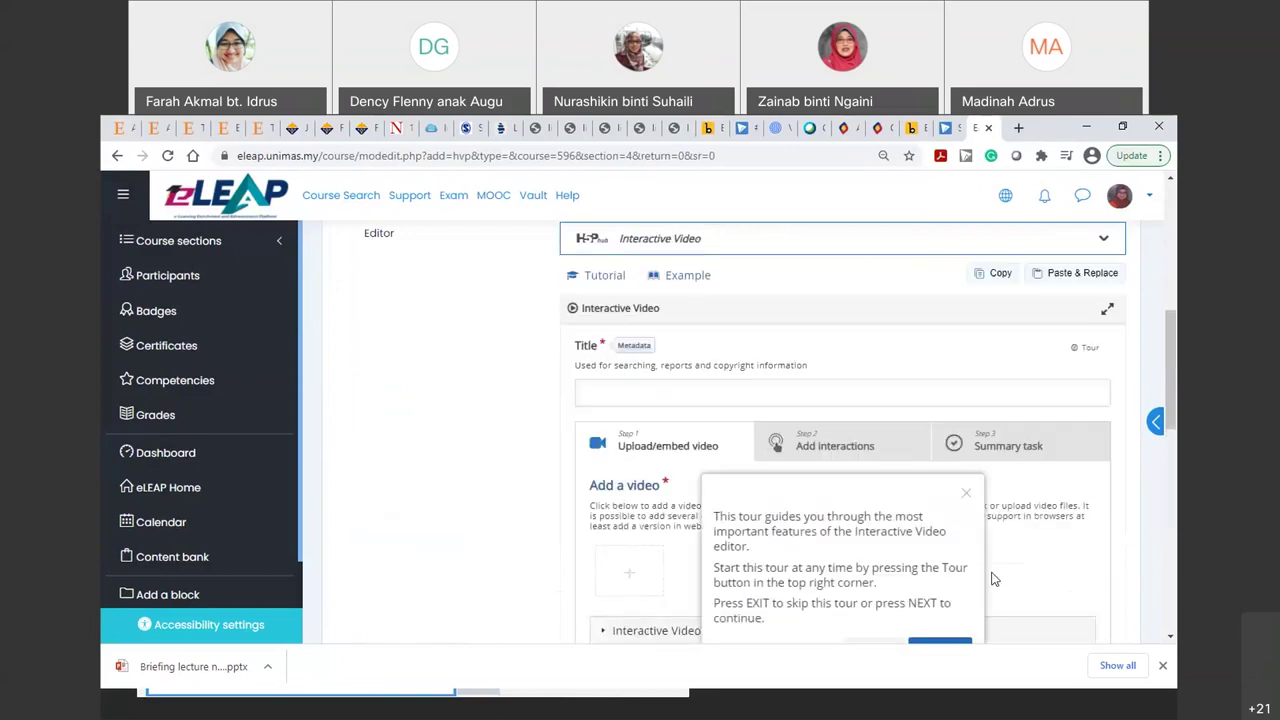
pyautogui.scroll(-1, 970, 421)
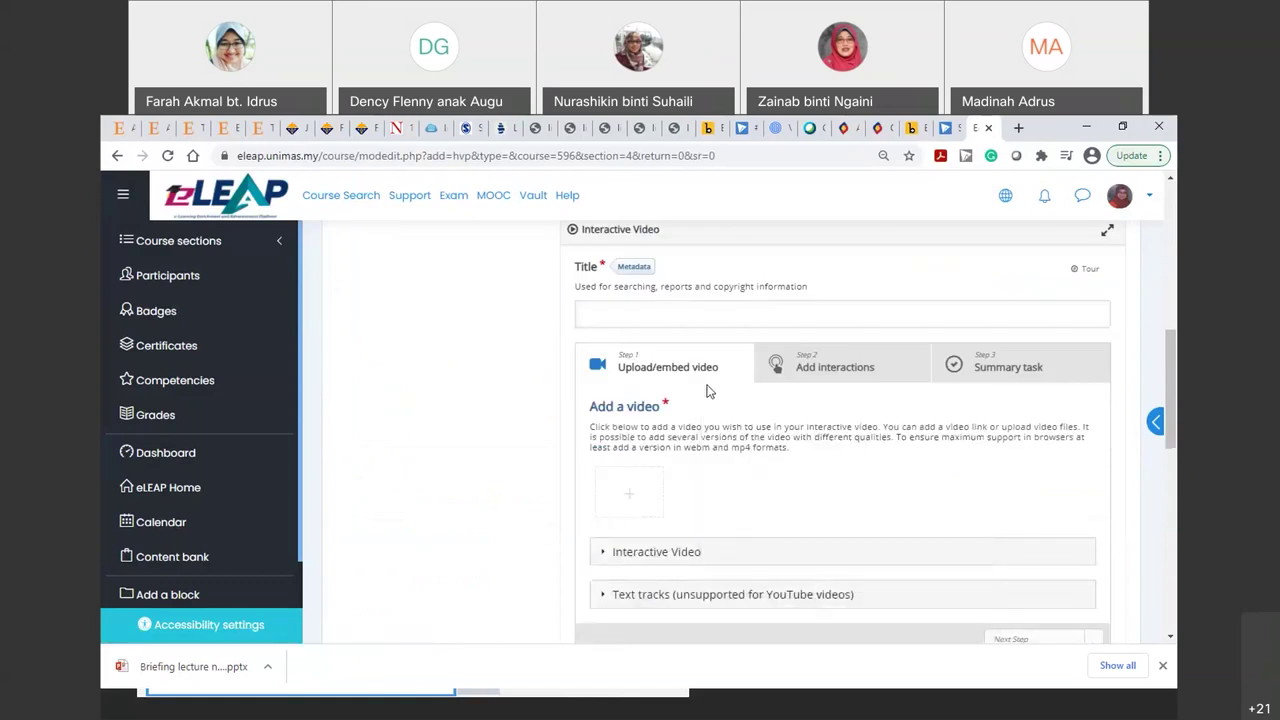
pyautogui.click(641, 500)
pyautogui.scroll(-1, 842, 553)
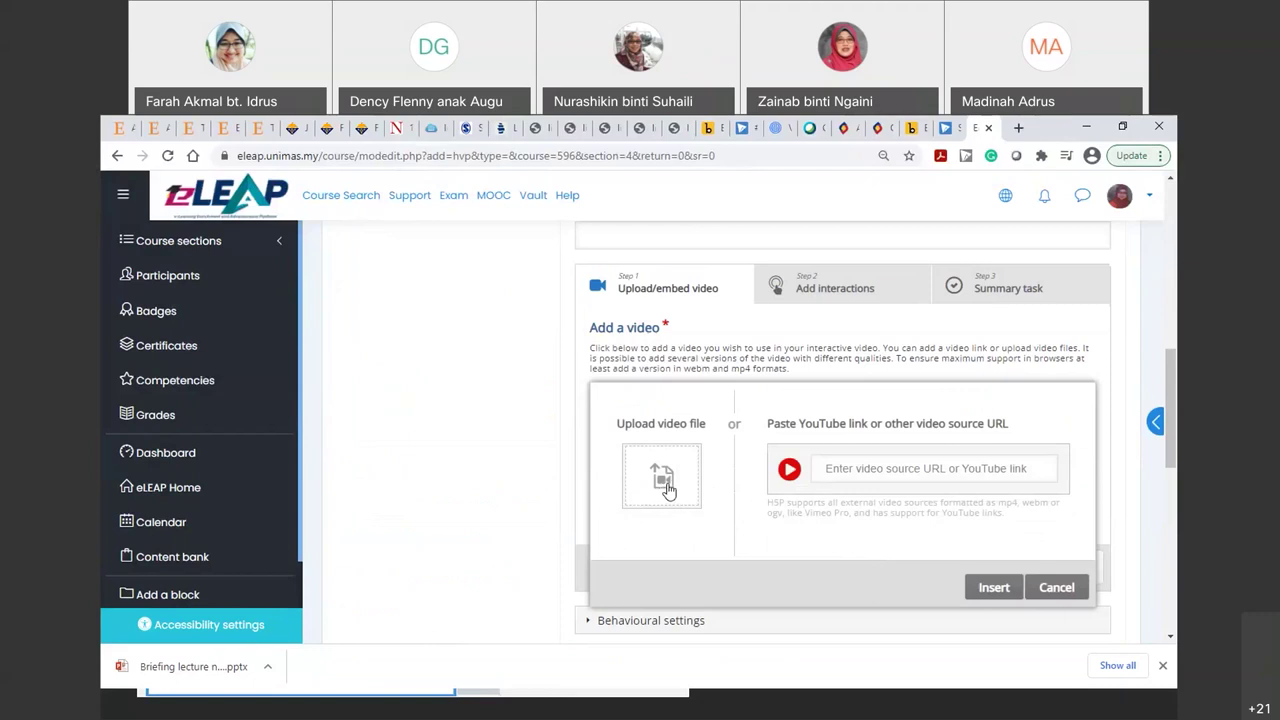
pyautogui.click(835, 474)
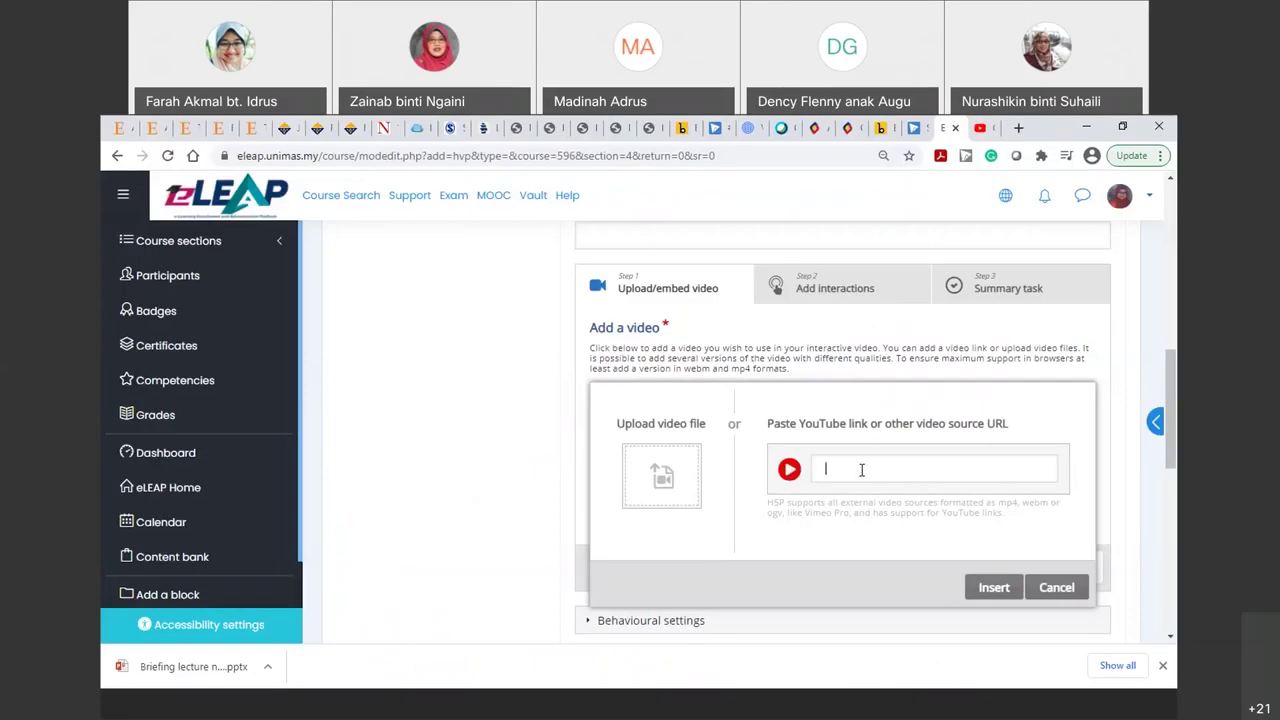
pyautogui.write('https://youtu.be/phN90eQpk7U')
pyautogui.click(994, 589)
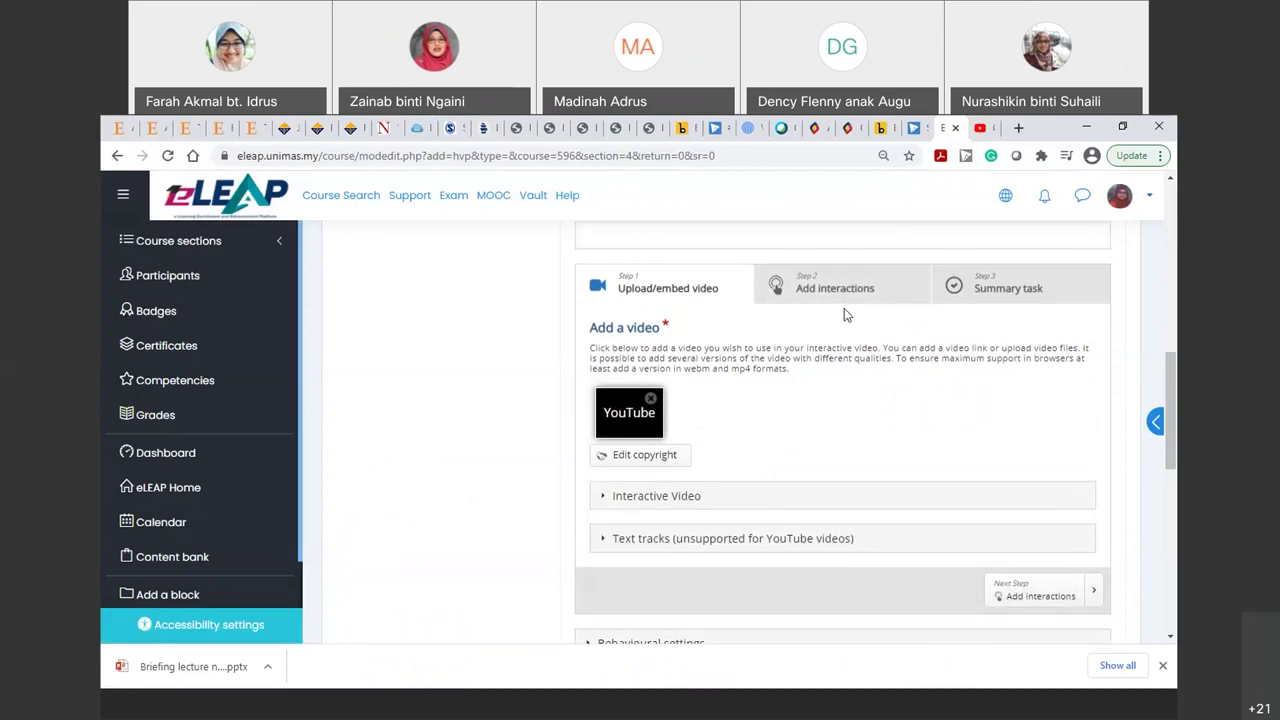
pyautogui.click(850, 292)
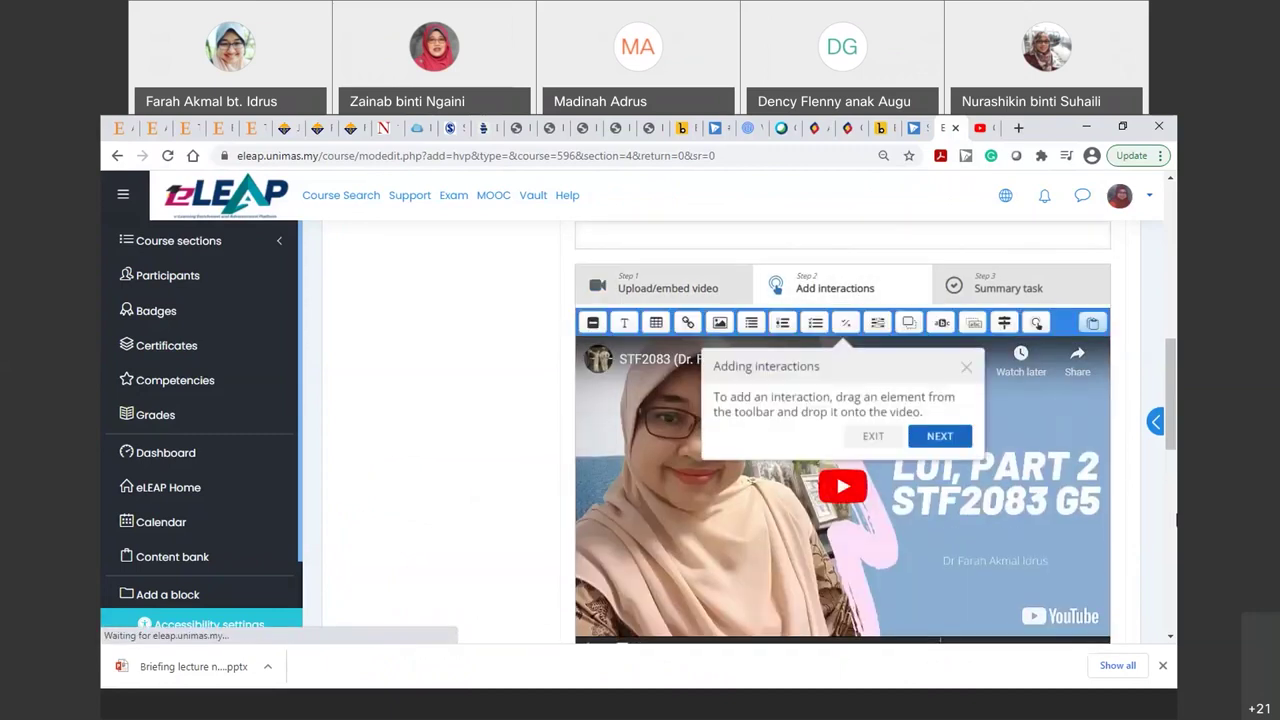
# Step: Go to the Add interactions step and begin a Multiple Choice question on the video
pyautogui.click(868, 436)
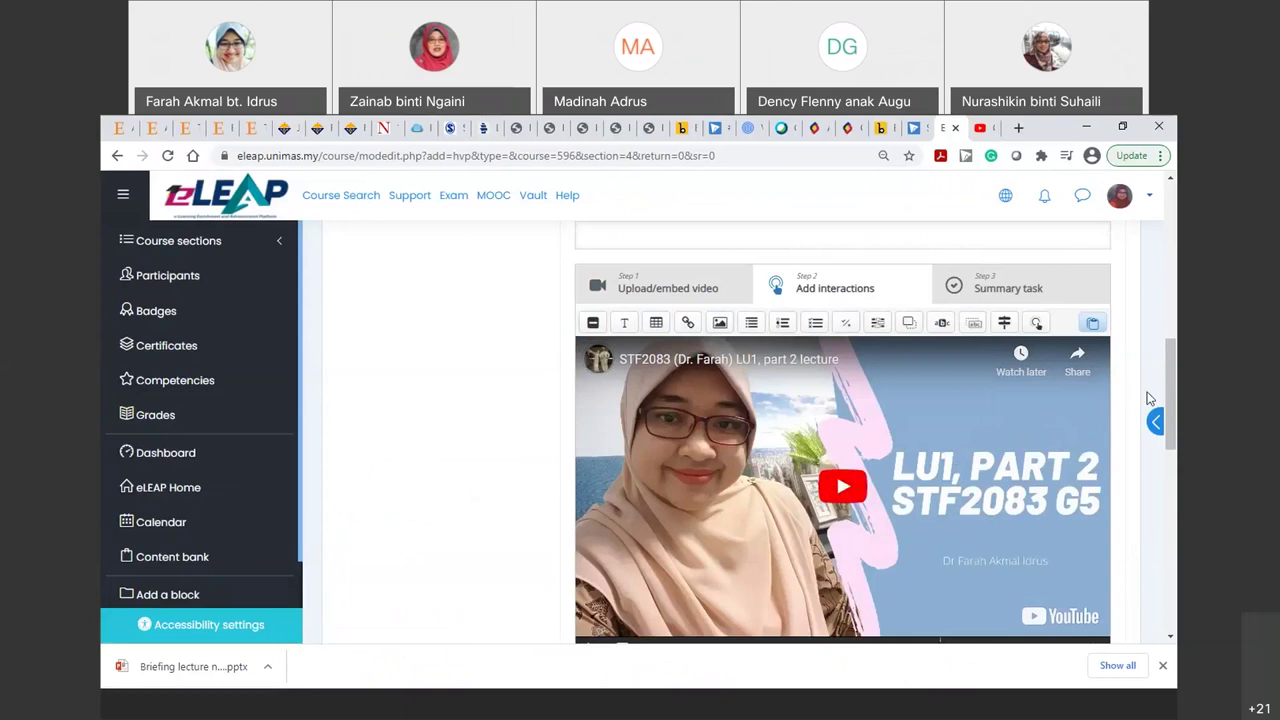
pyautogui.scroll(-1, 900, 480)
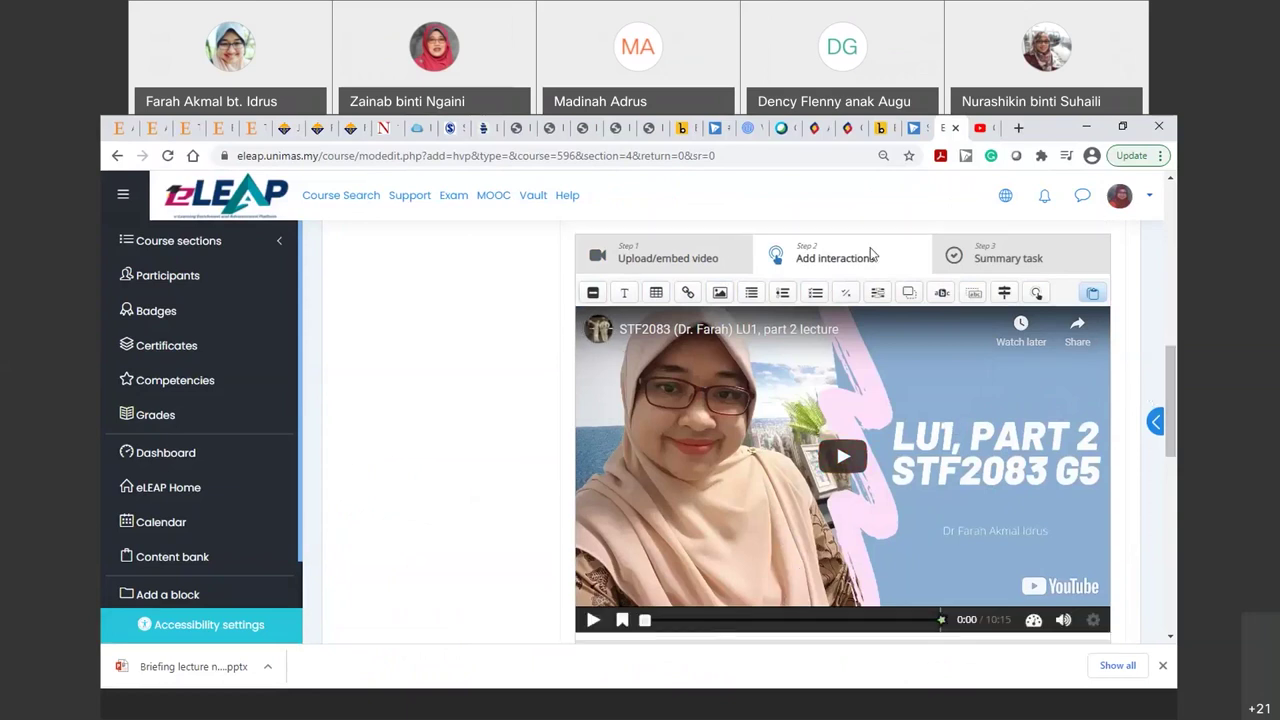
pyautogui.scroll(1, 663, 390)
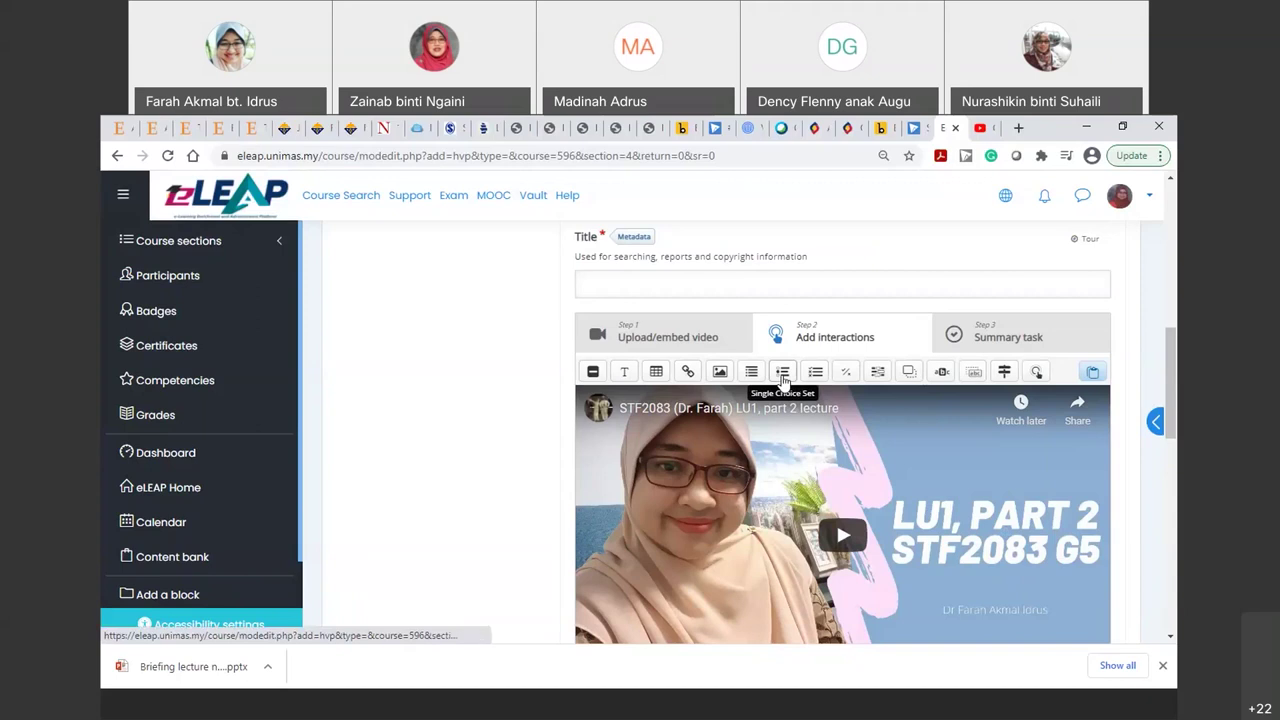
pyautogui.click(808, 373)
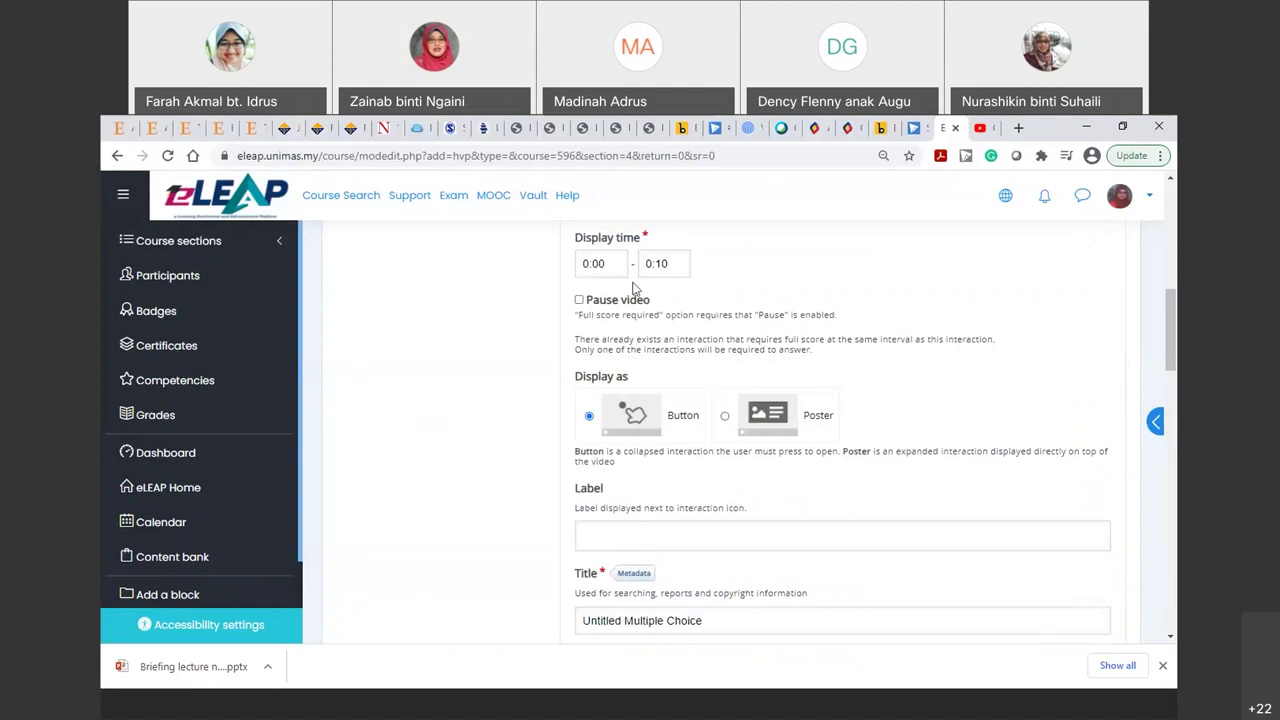
# Step: Make the question pause the video and retitle it 'QUESITION 1'
pyautogui.scroll(1, 596, 303)
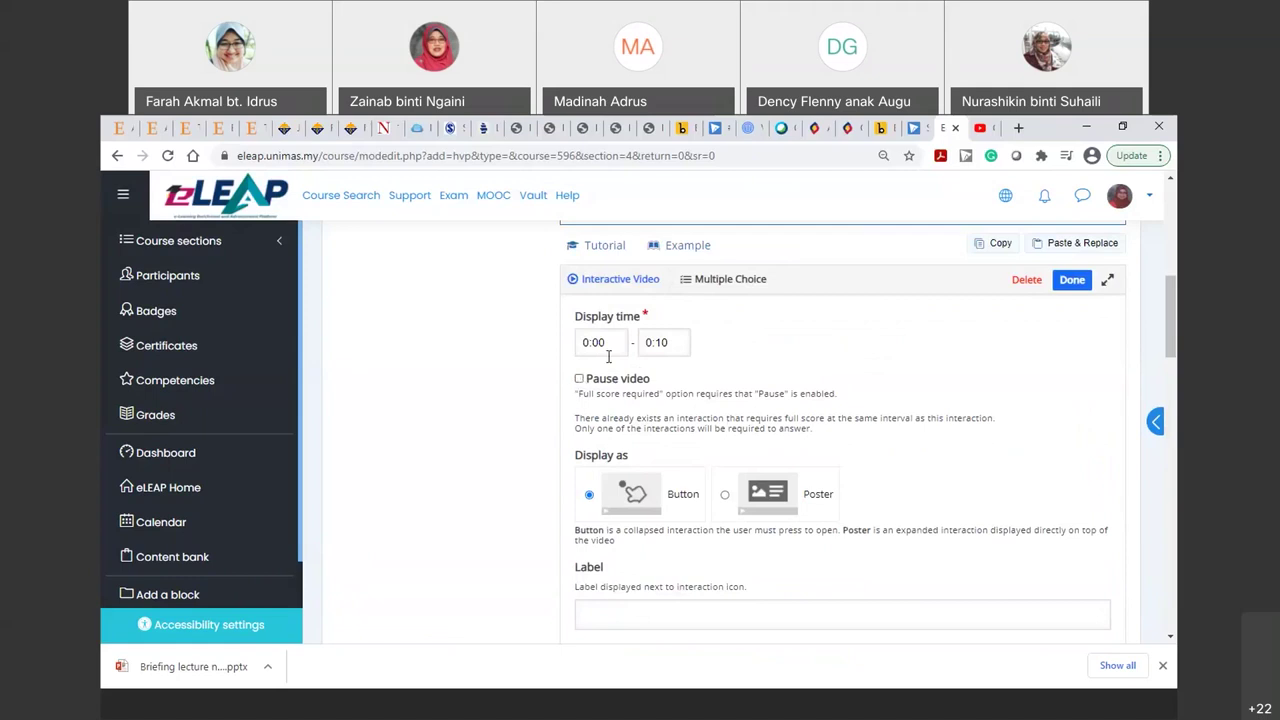
pyautogui.click(579, 380)
pyautogui.scroll(-3, 650, 460)
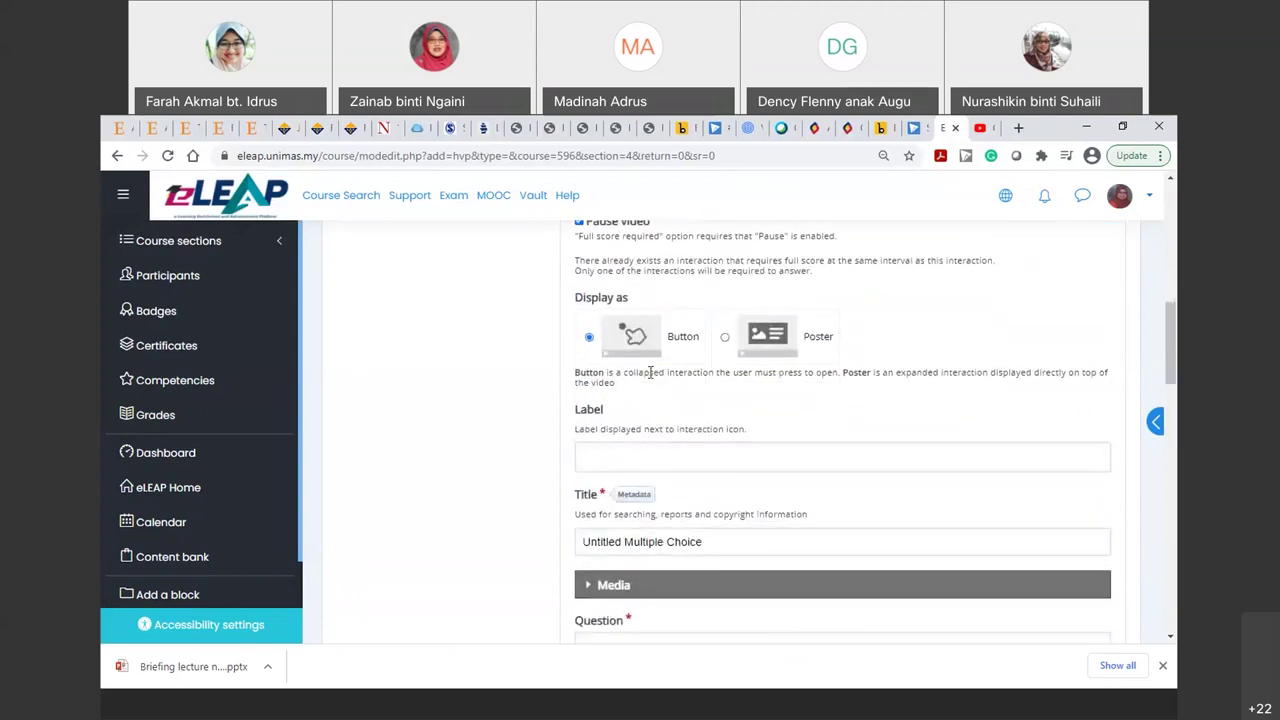
pyautogui.scroll(-2, 643, 469)
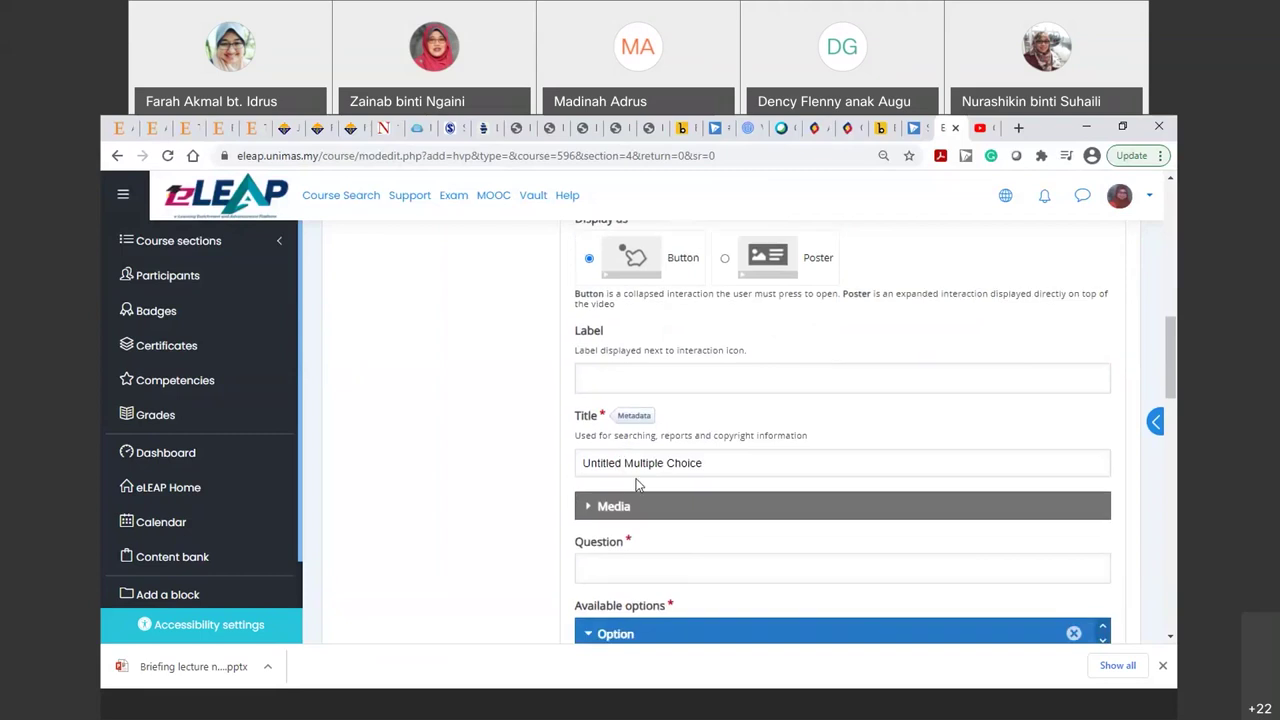
pyautogui.moveTo(704, 463); pyautogui.dragTo(582, 438)
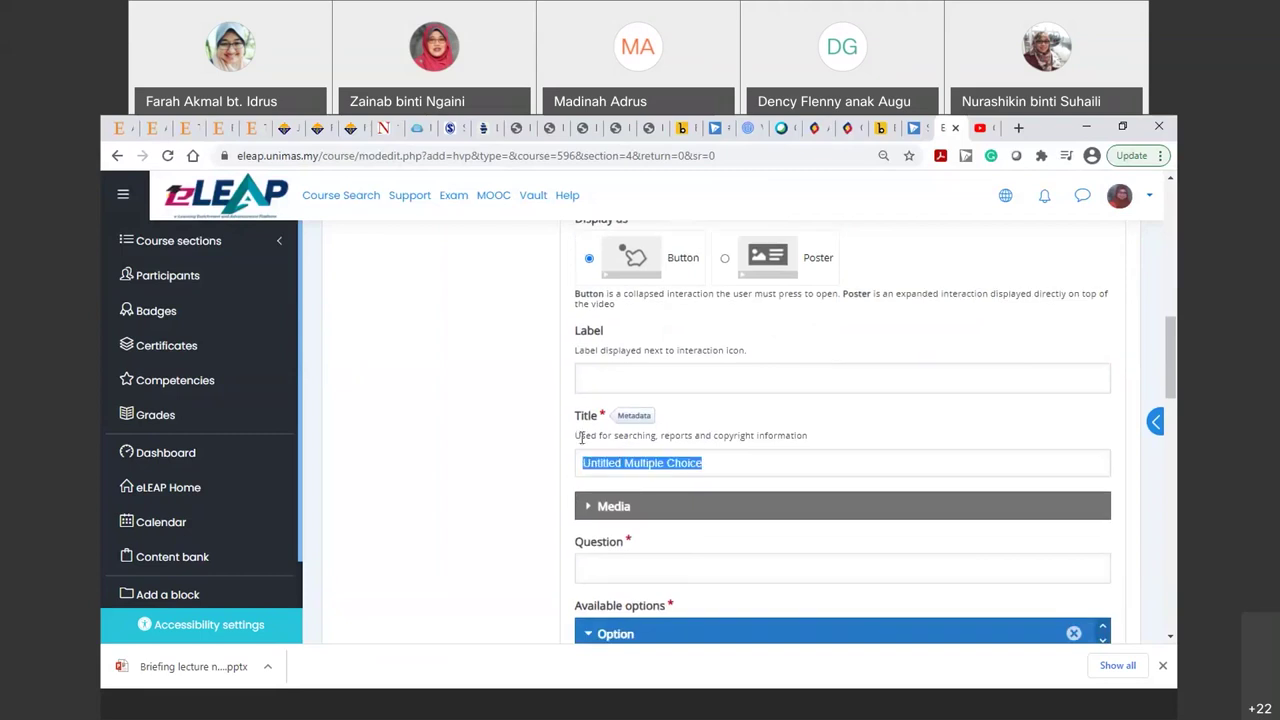
pyautogui.write('q')
pyautogui.press('BackSpace')
pyautogui.write('QUESI')
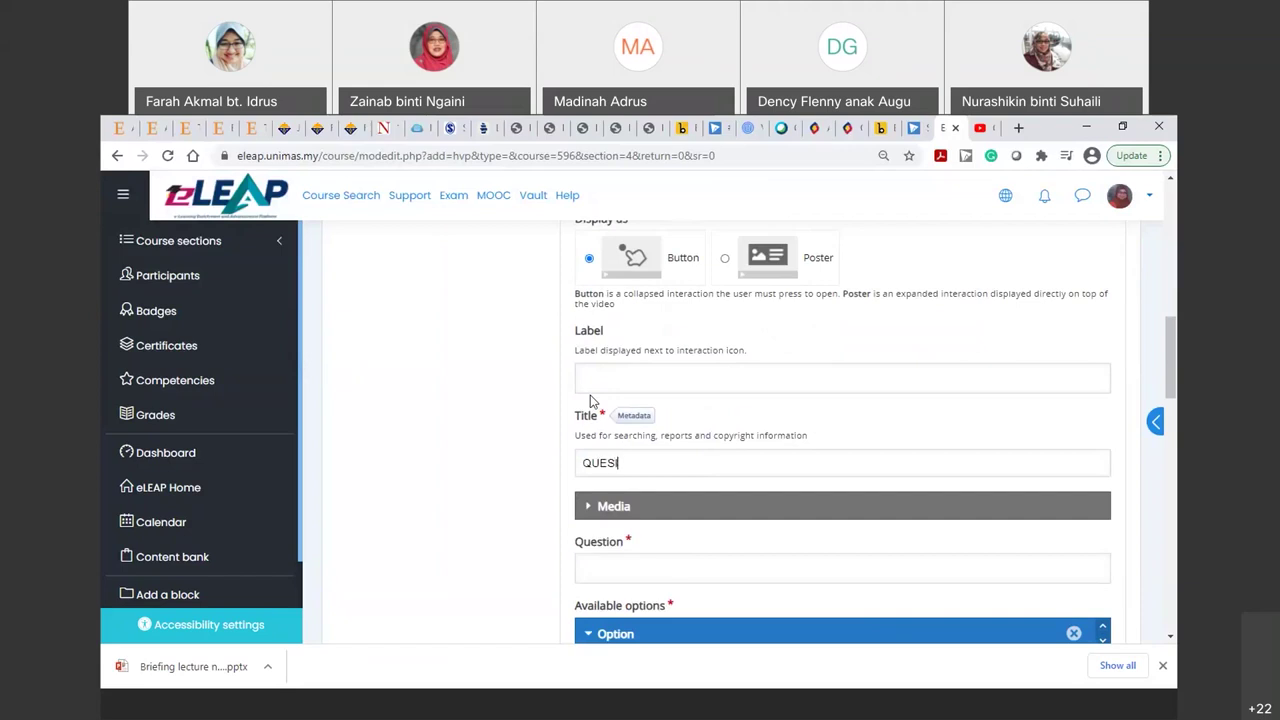
pyautogui.write('TION 1')
# Step: Enter question SWFDGYK with options SEYDU and YFTIHUL, marking YFTIHUL correct
pyautogui.scroll(-1, 594, 616)
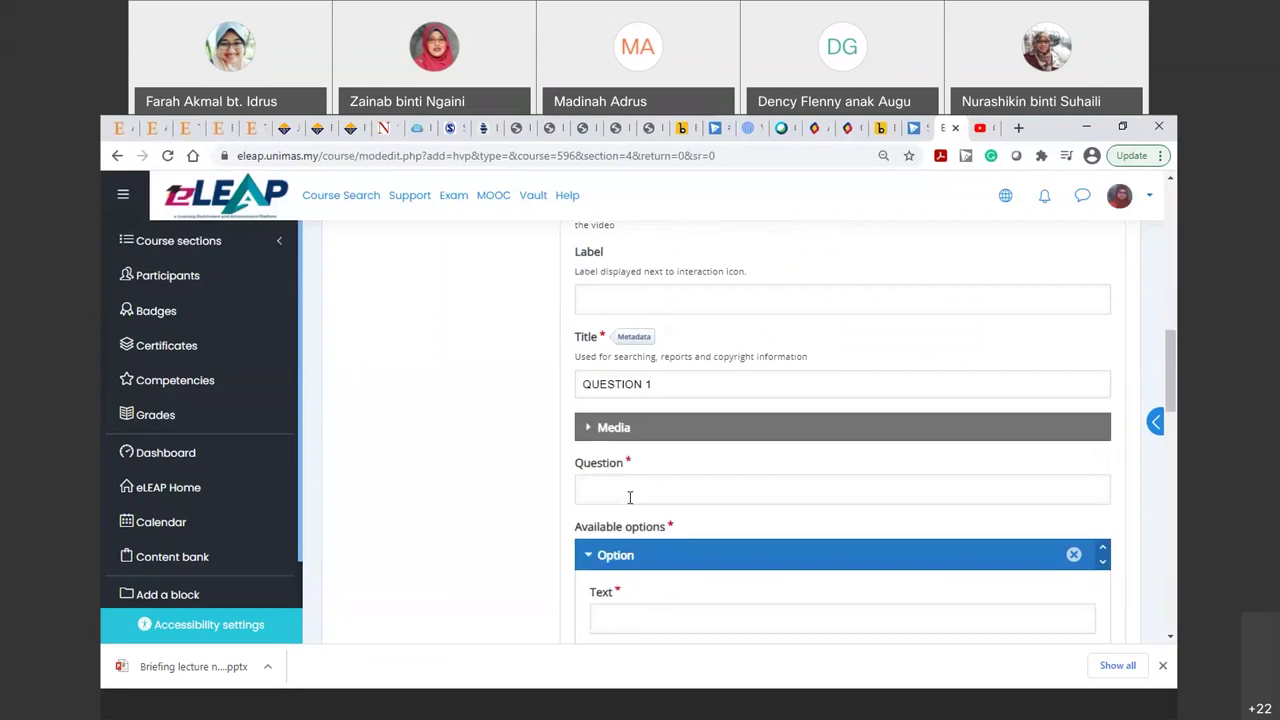
pyautogui.click(604, 489)
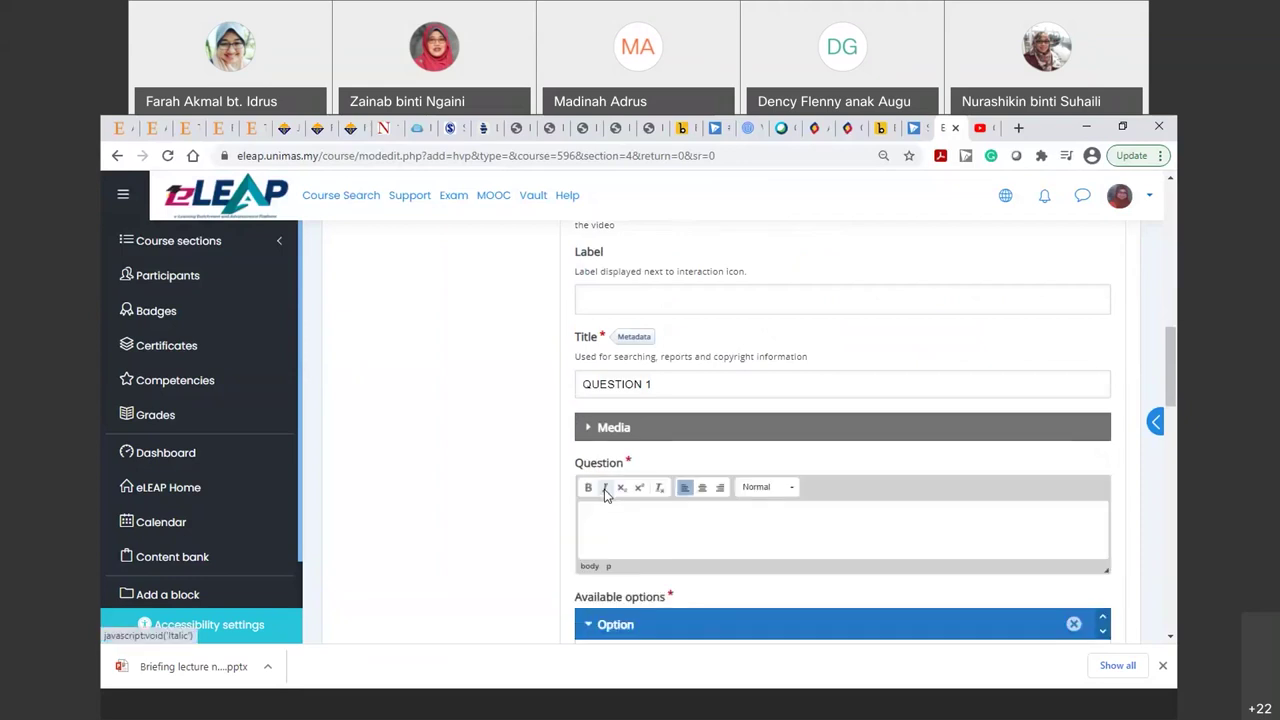
pyautogui.write('SWFDGYK')
pyautogui.scroll(-2, 680, 591)
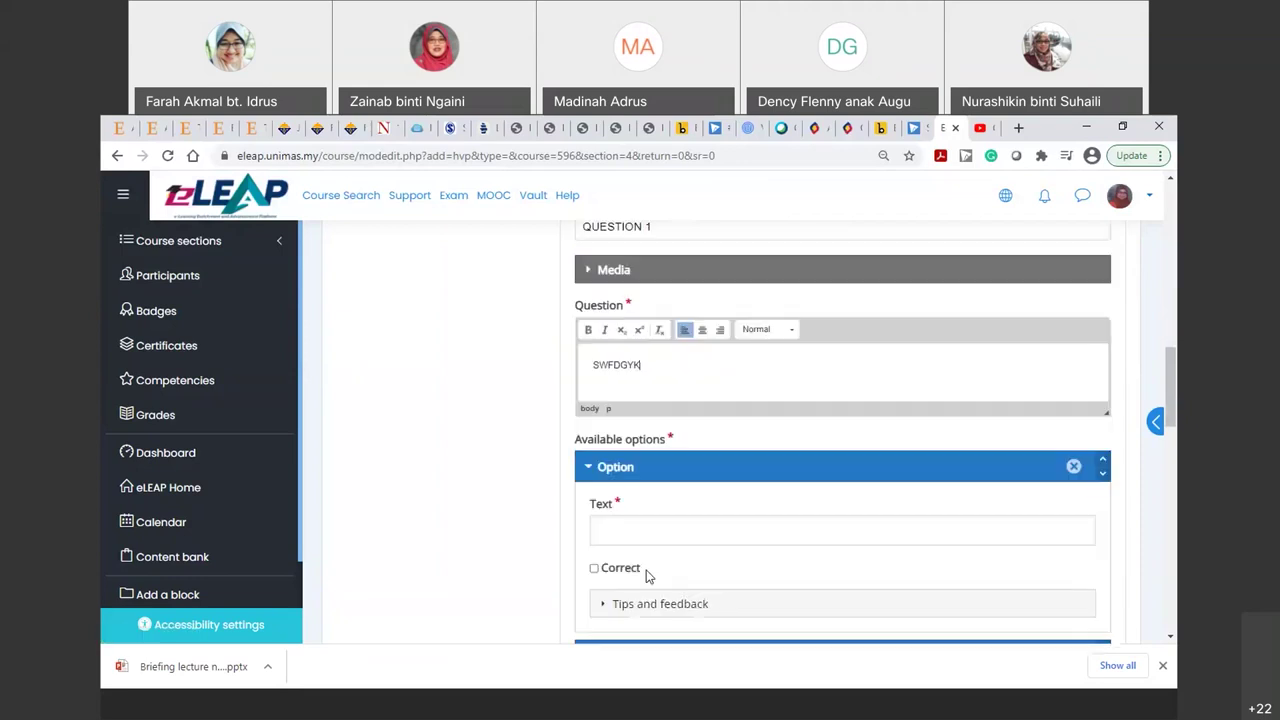
pyautogui.click(614, 538)
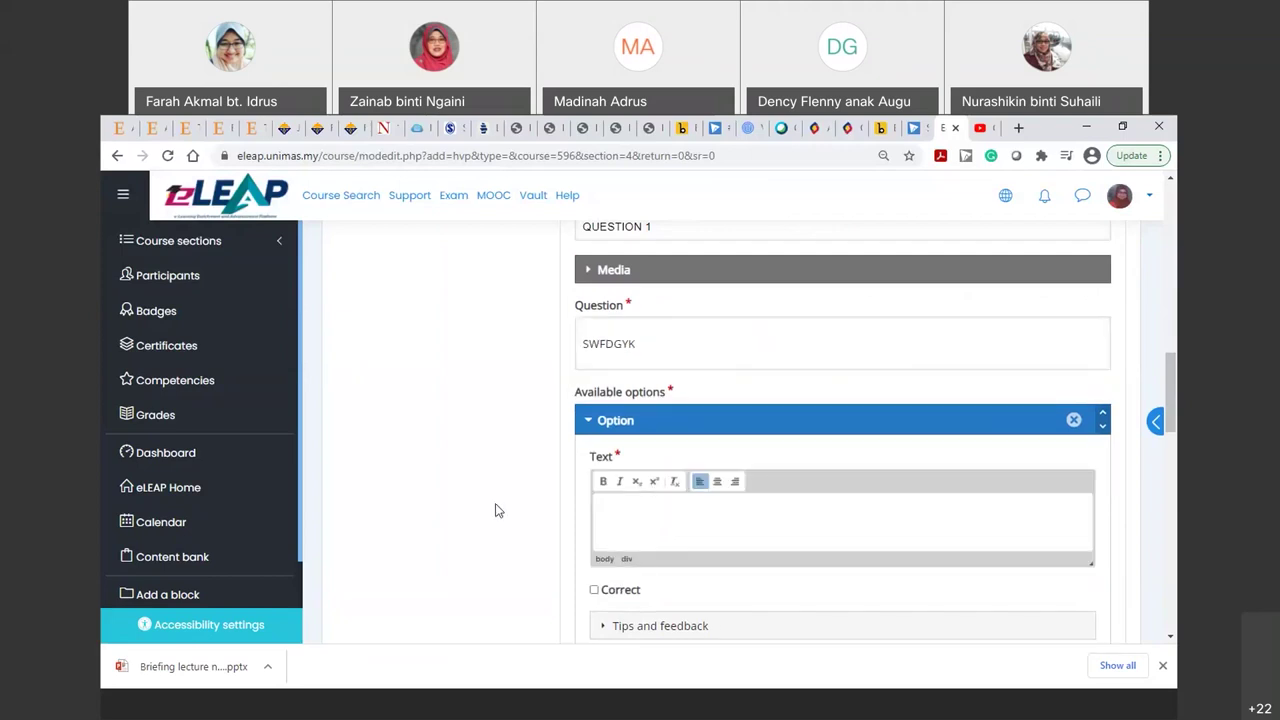
pyautogui.scroll(-1, 490, 492)
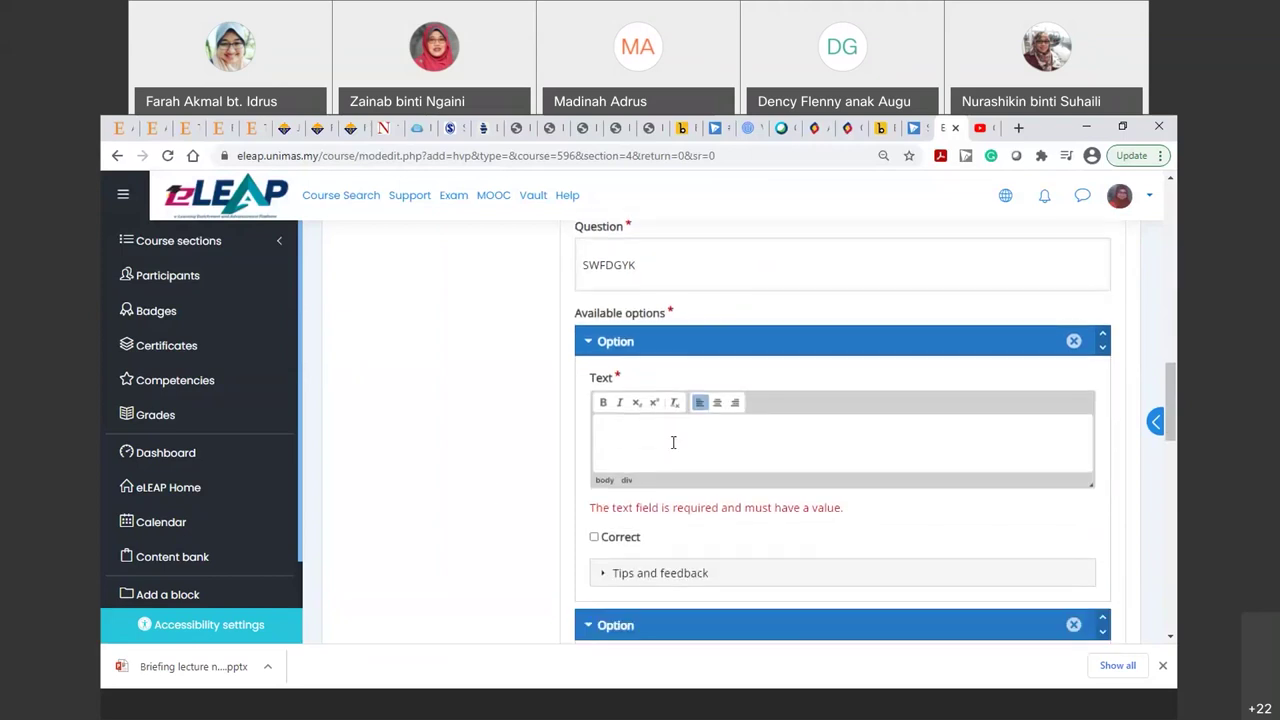
pyautogui.write('SEYDU')
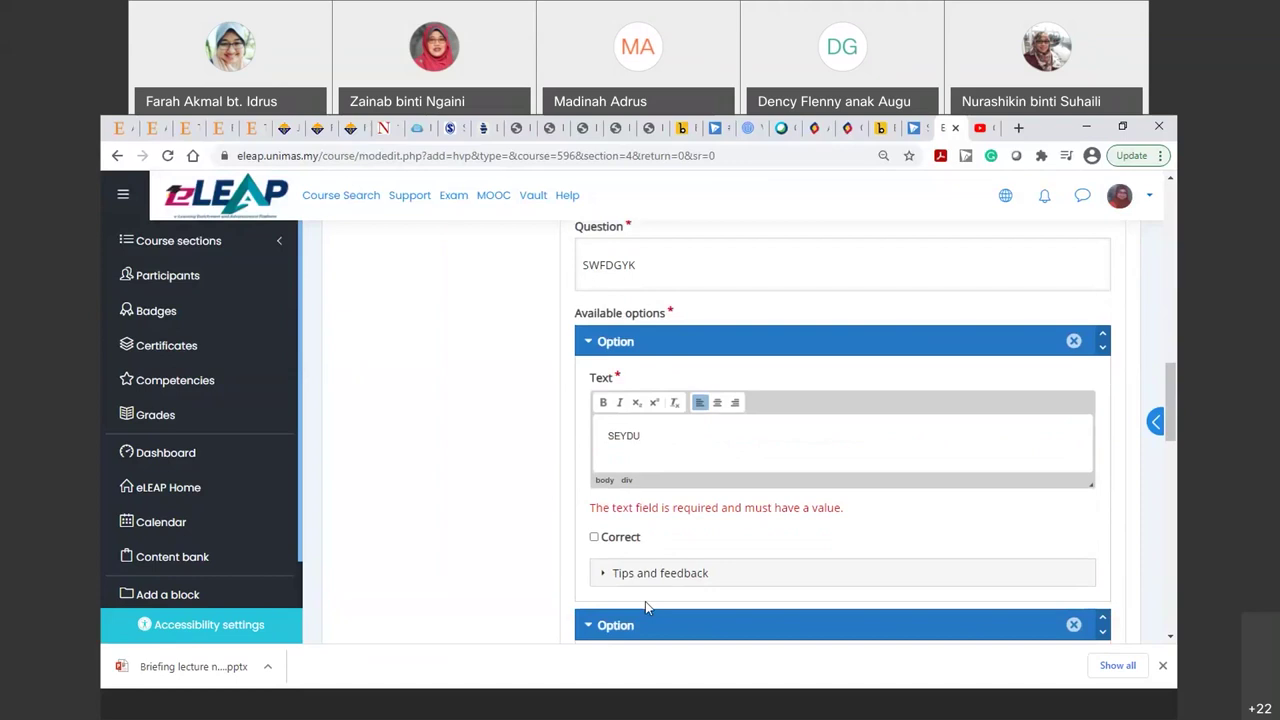
pyautogui.scroll(-1, 620, 571)
pyautogui.click(623, 609)
pyautogui.write('YFTIHUL')
pyautogui.scroll(-2, 550, 535)
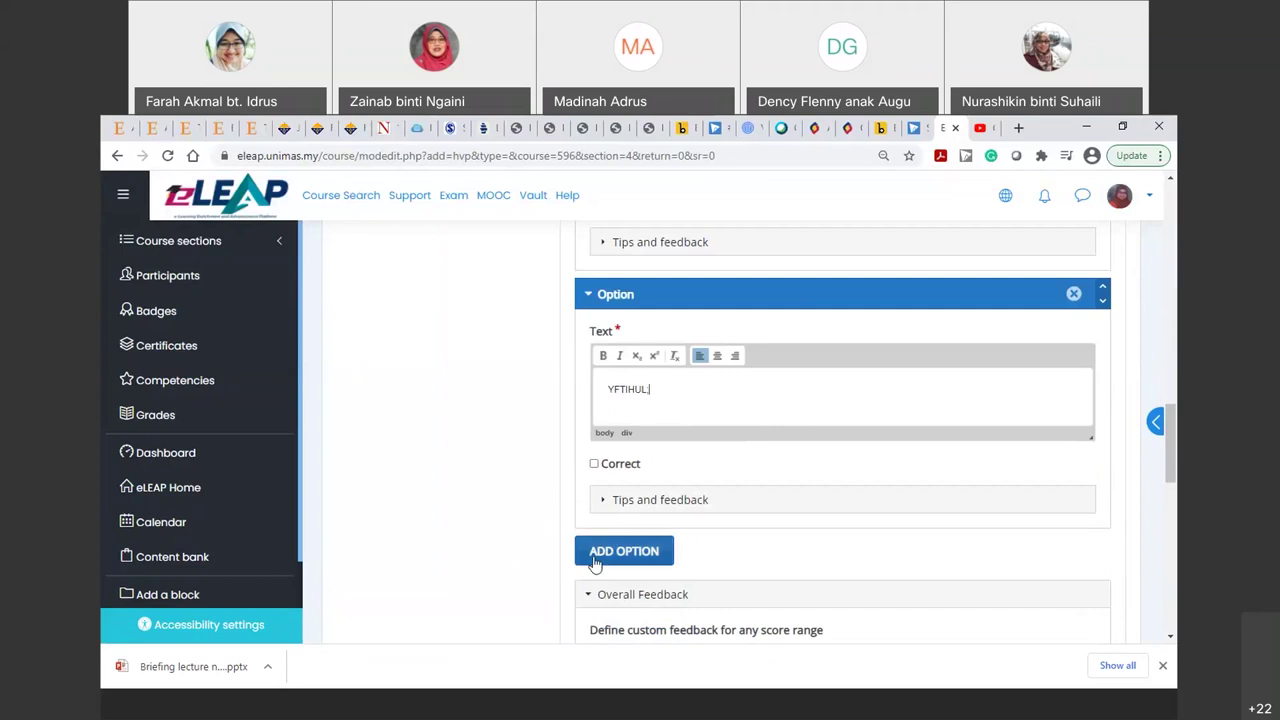
pyautogui.click(594, 463)
pyautogui.scroll(-3, 508, 471)
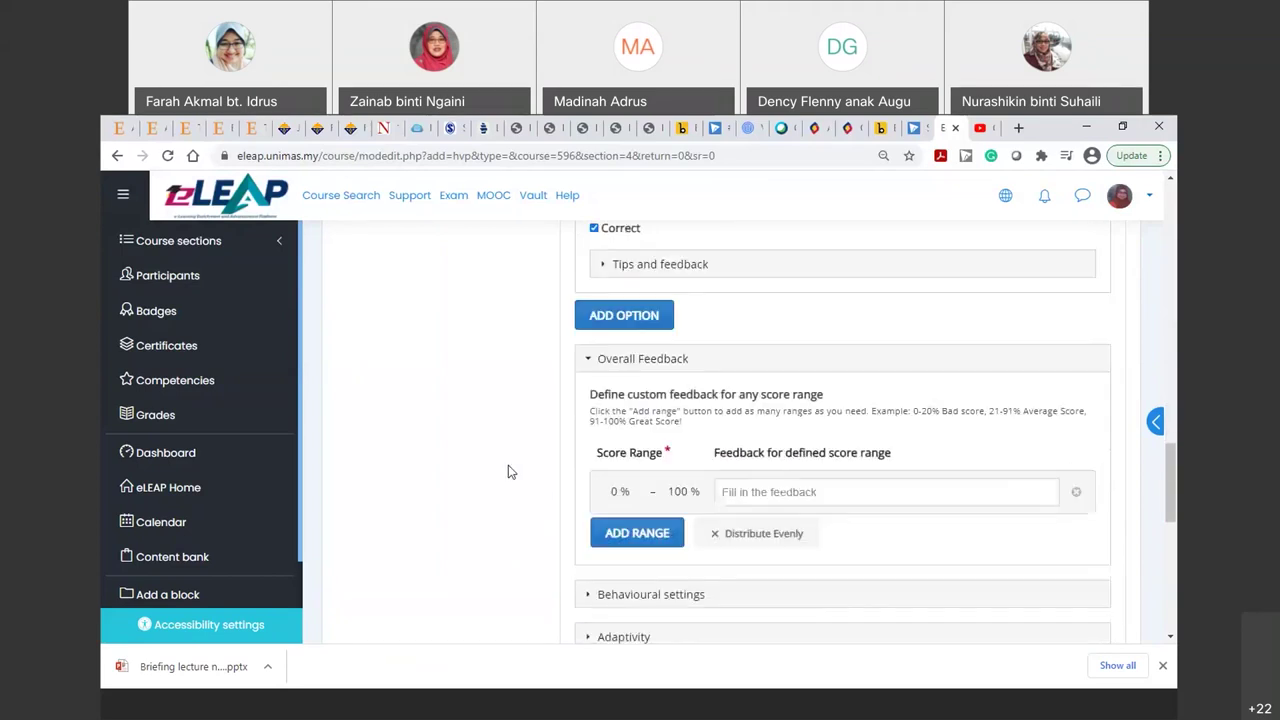
pyautogui.scroll(-1, 508, 481)
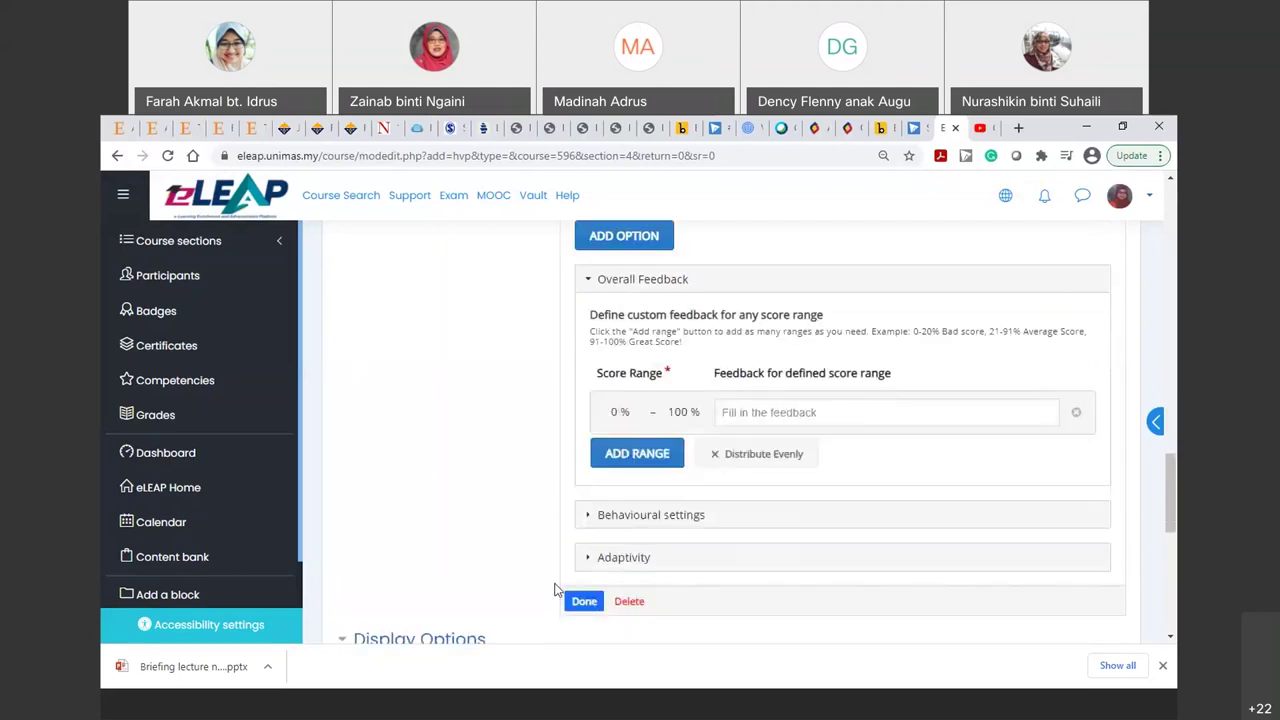
# Step: Finish the question, move its marker to the video's lower left, and preview to 0:06
pyautogui.click(588, 603)
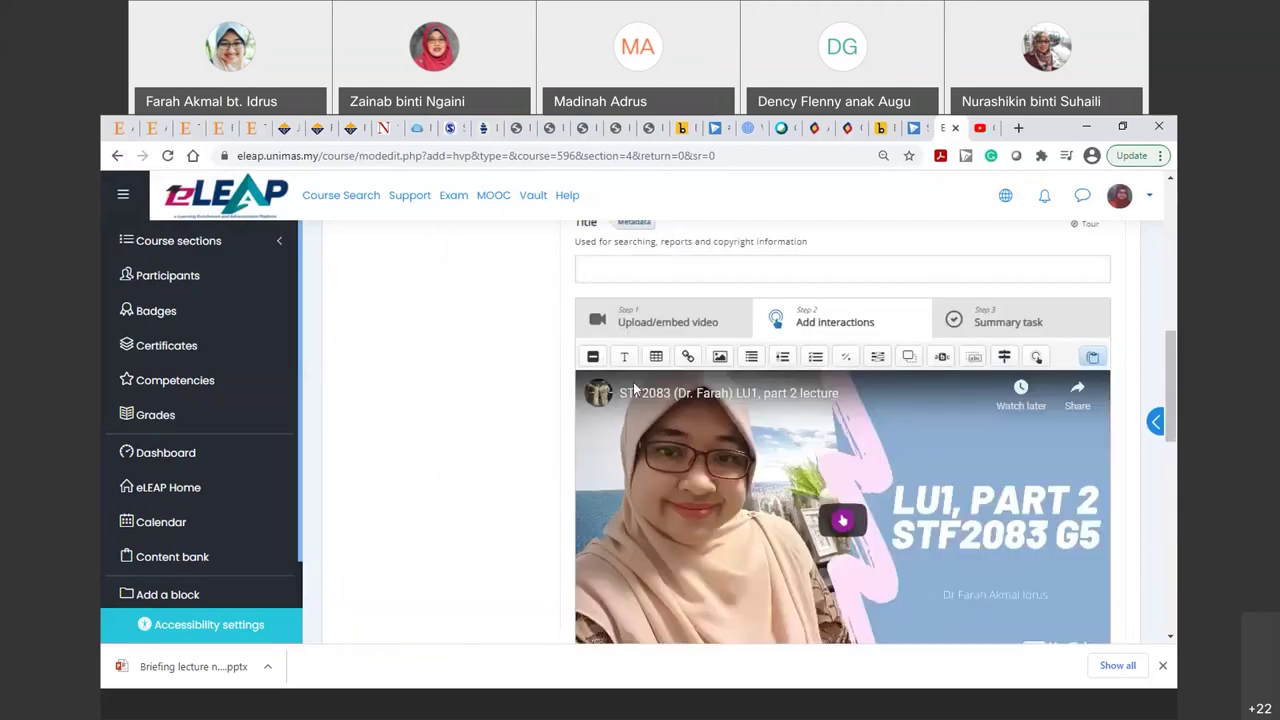
pyautogui.moveTo(843, 441)
pyautogui.mouseDown()
pyautogui.moveTo(623, 571)
pyautogui.moveTo(607, 558)
pyautogui.mouseUp()
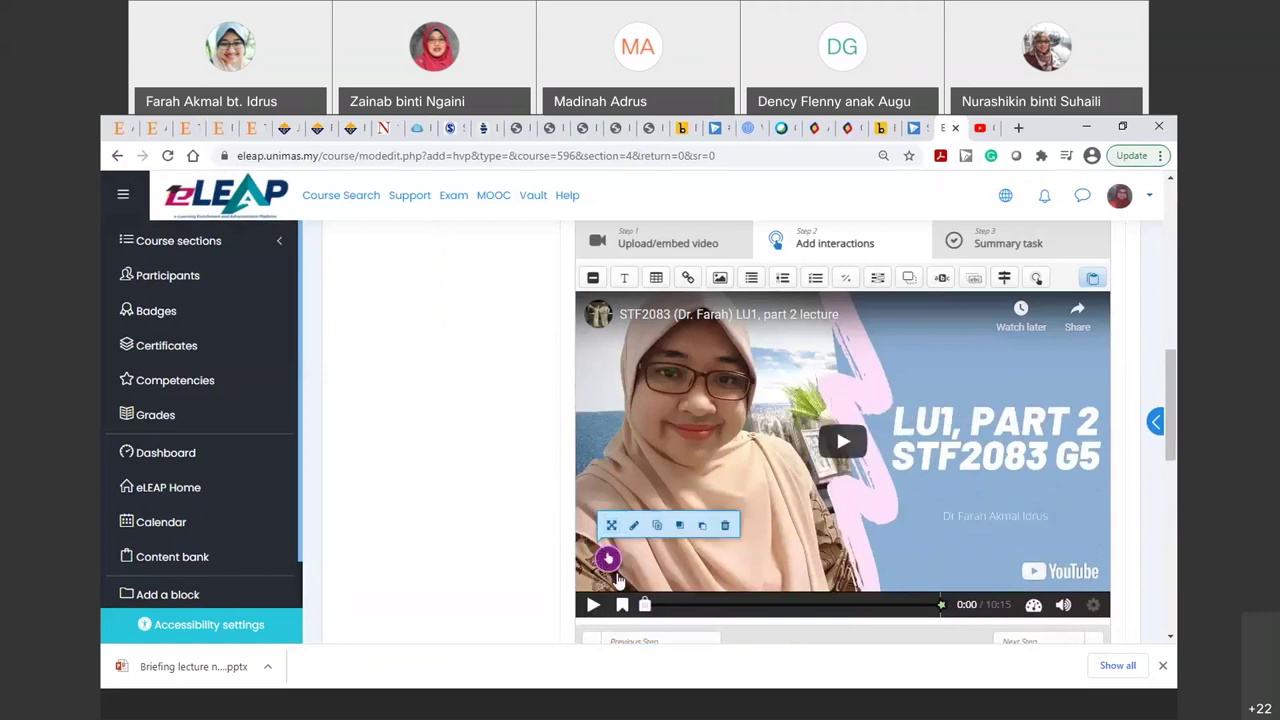
pyautogui.click(592, 606)
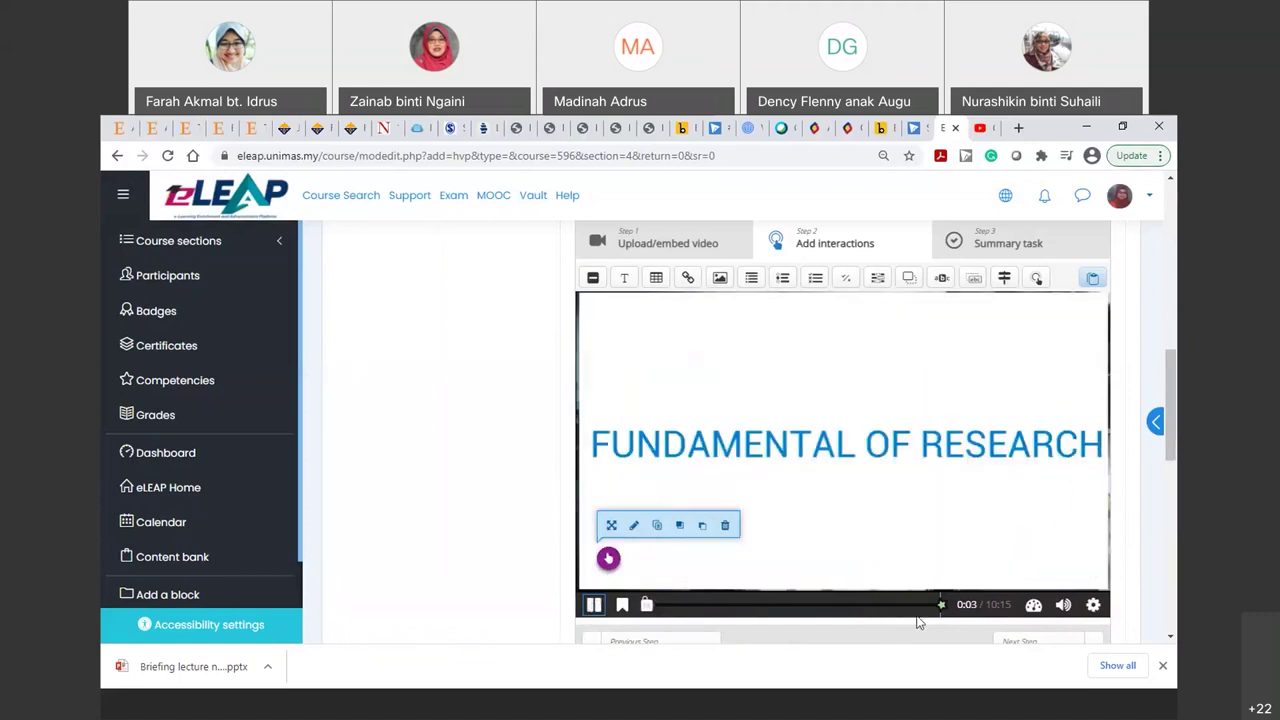
pyautogui.click(595, 605)
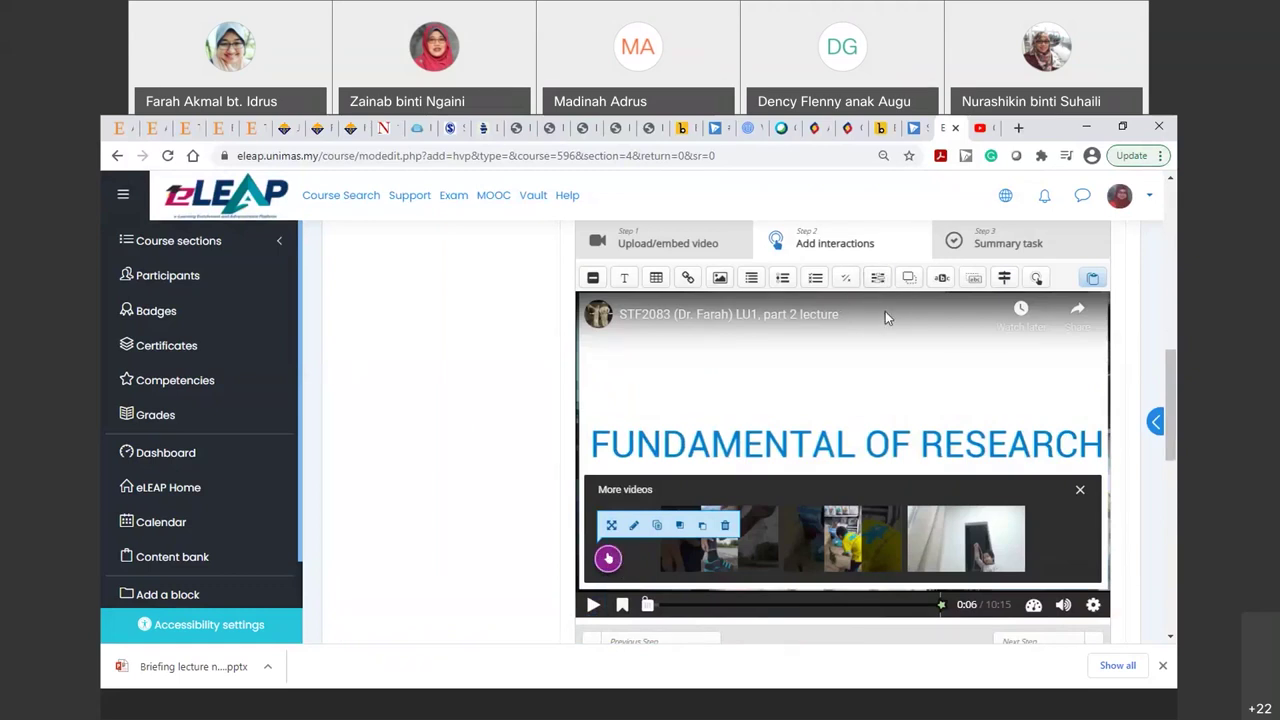
# Step: Add a True/False question shown from 0:06 to 0:16 with default settings and save it
pyautogui.click(845, 279)
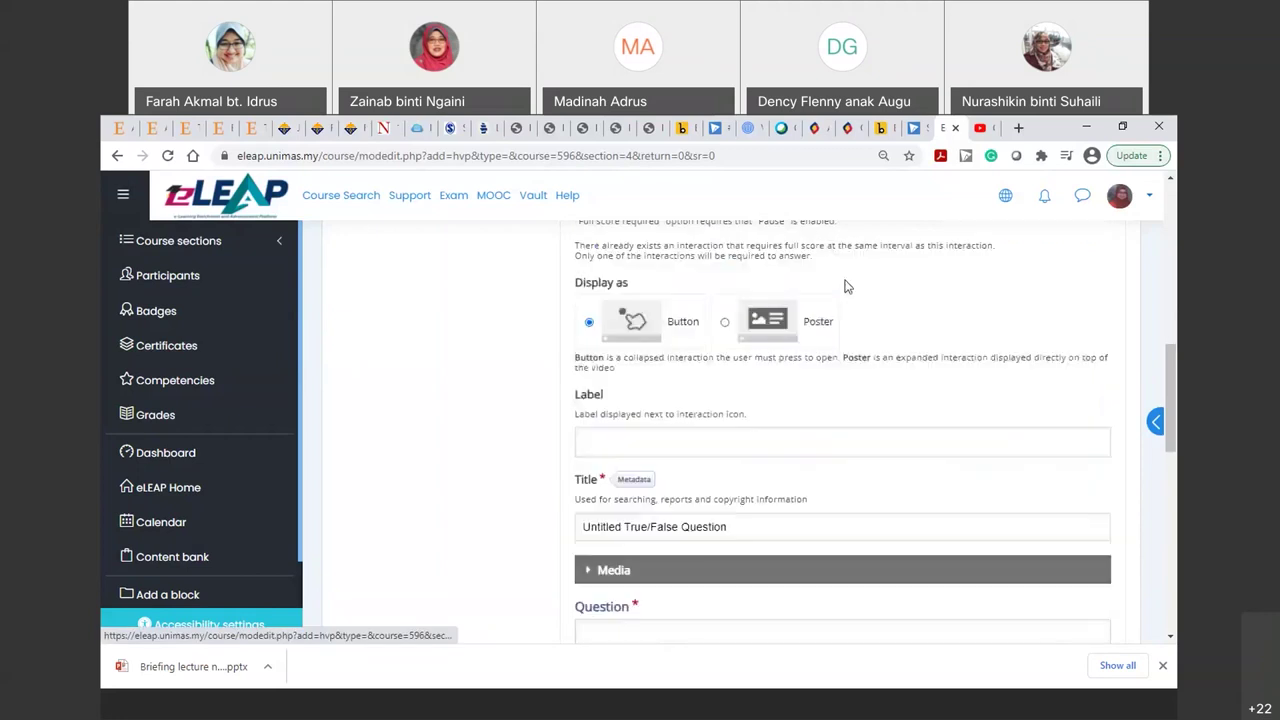
pyautogui.scroll(3, 700, 380)
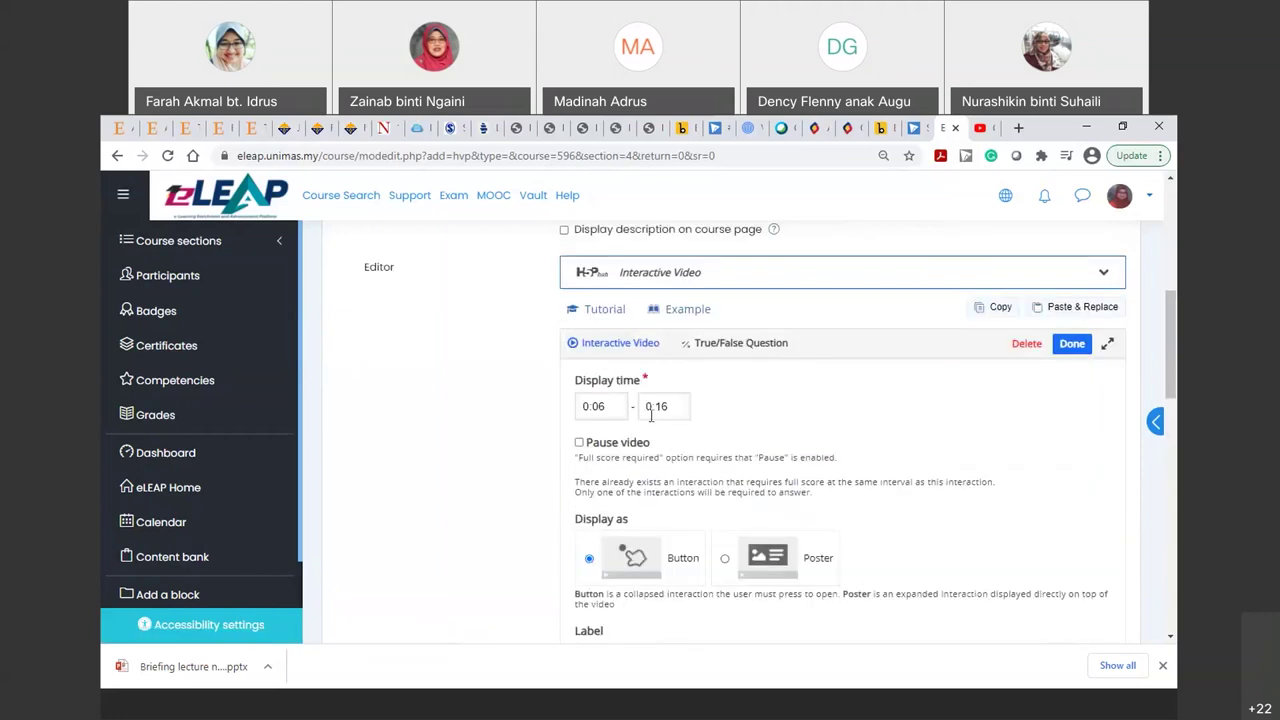
pyautogui.moveTo(676, 406); pyautogui.dragTo(648, 406)
pyautogui.click(745, 415)
pyautogui.scroll(-3, 535, 485)
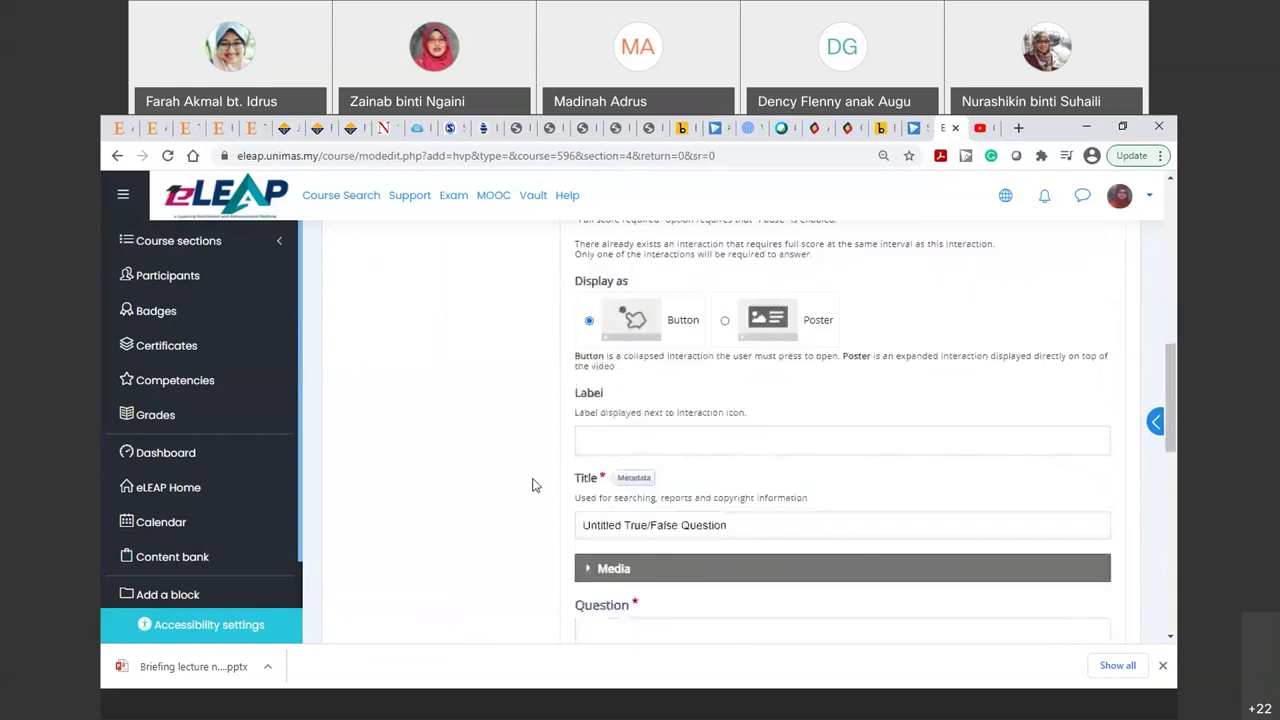
pyautogui.scroll(-5, 530, 485)
pyautogui.click(583, 426)
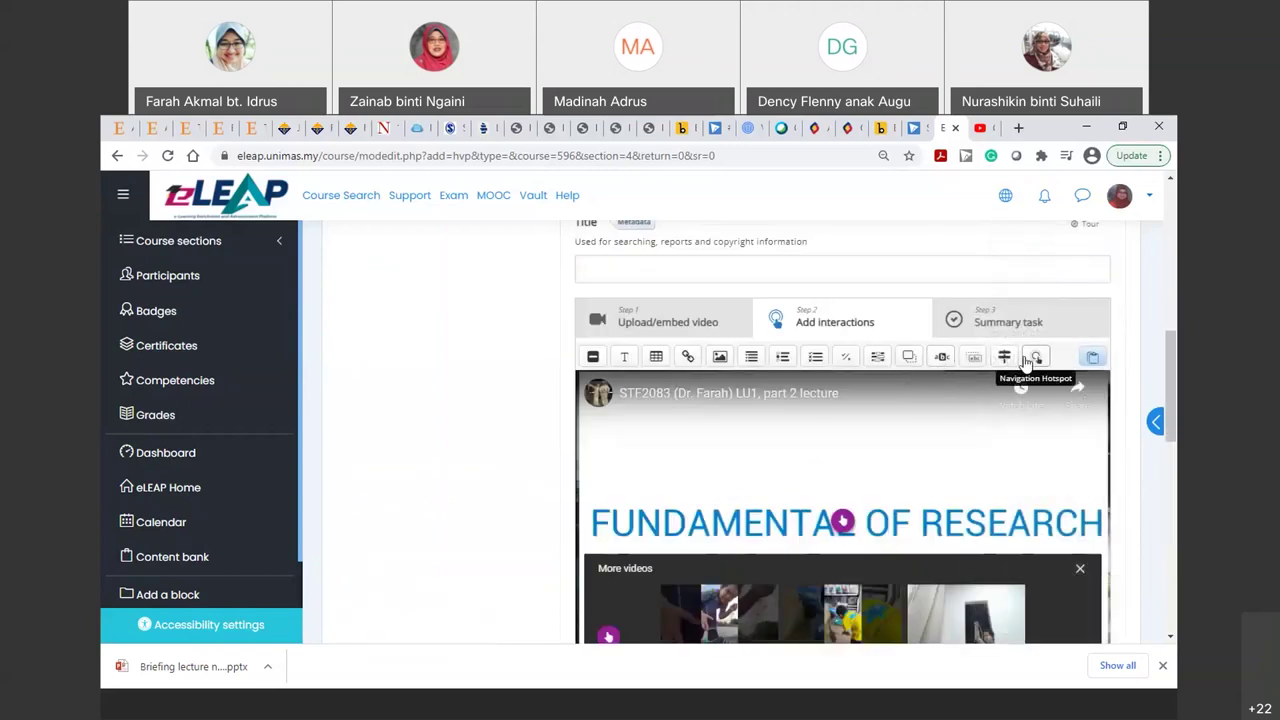
# Step: Review the optional Summary task step, then attempt Save and return to course
pyautogui.click(1008, 322)
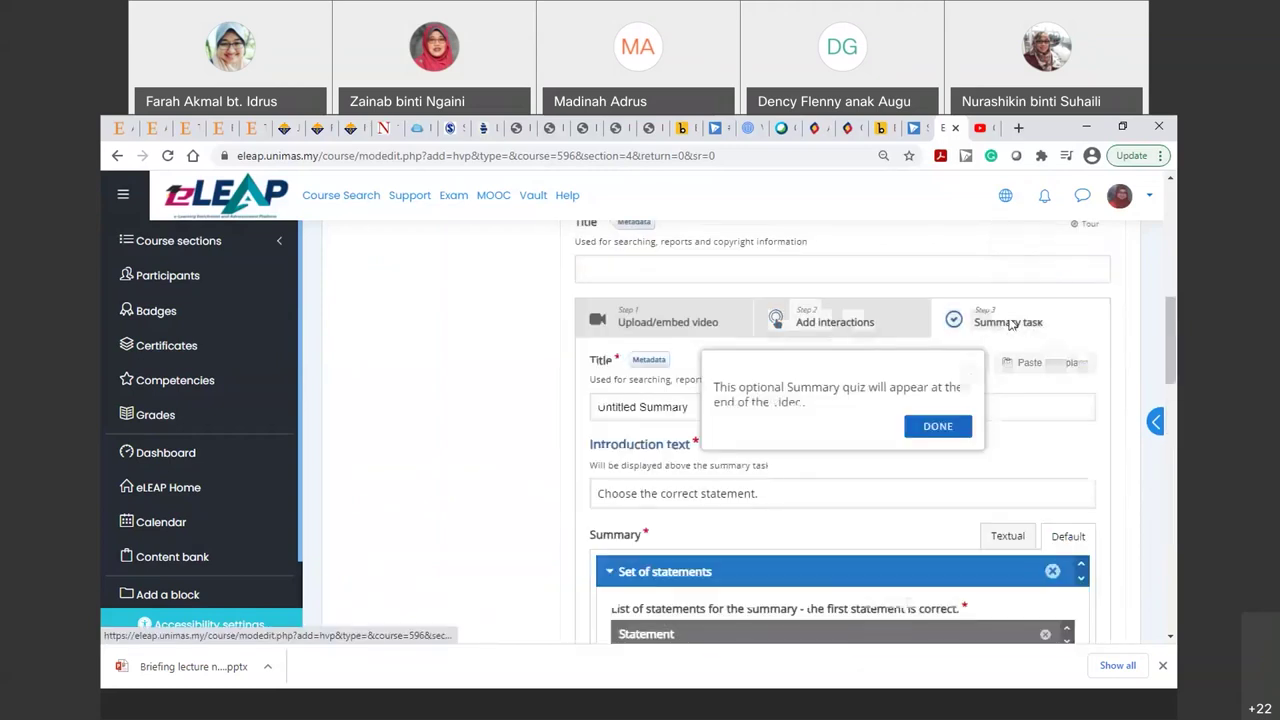
pyautogui.click(940, 427)
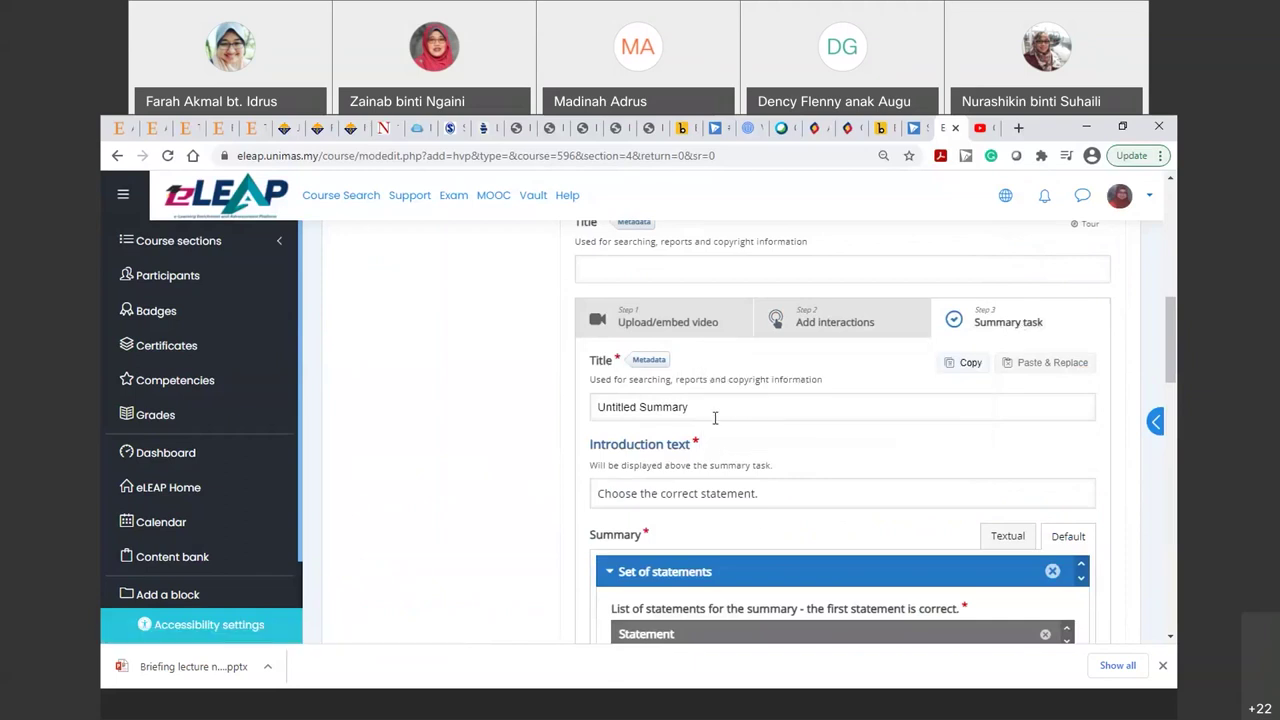
pyautogui.scroll(-1, 715, 418)
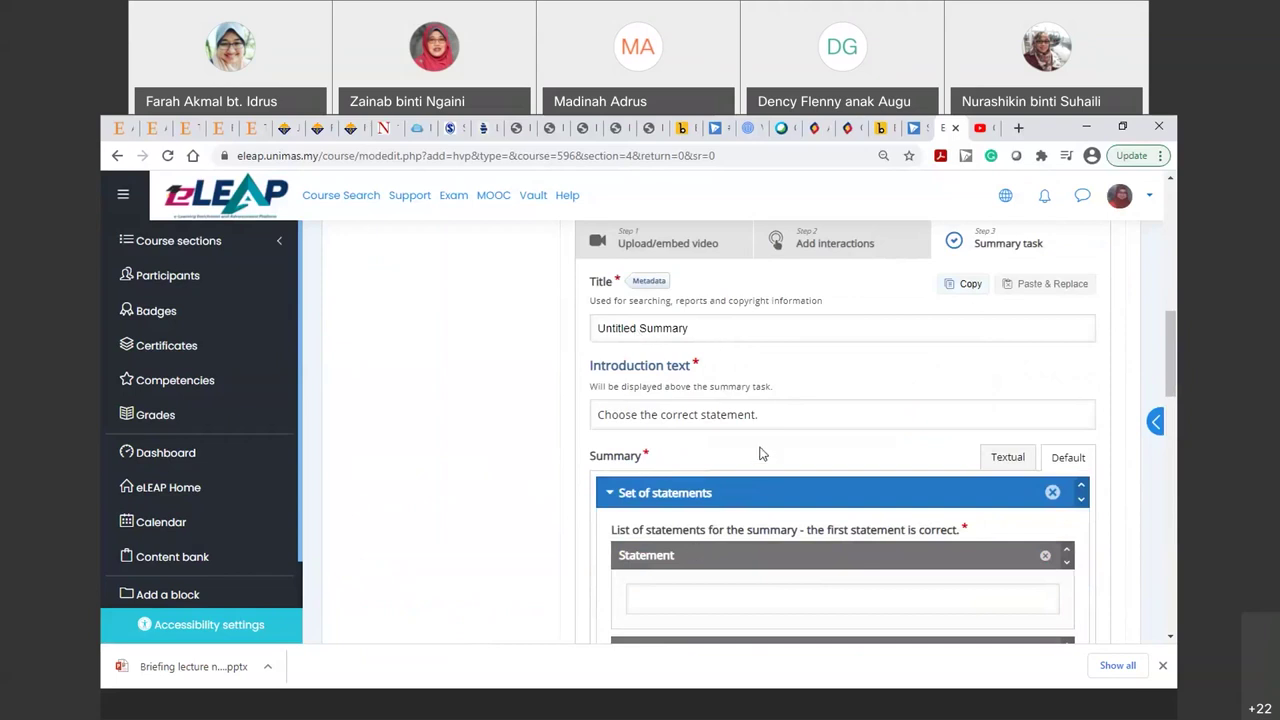
pyautogui.scroll(-4, 650, 422)
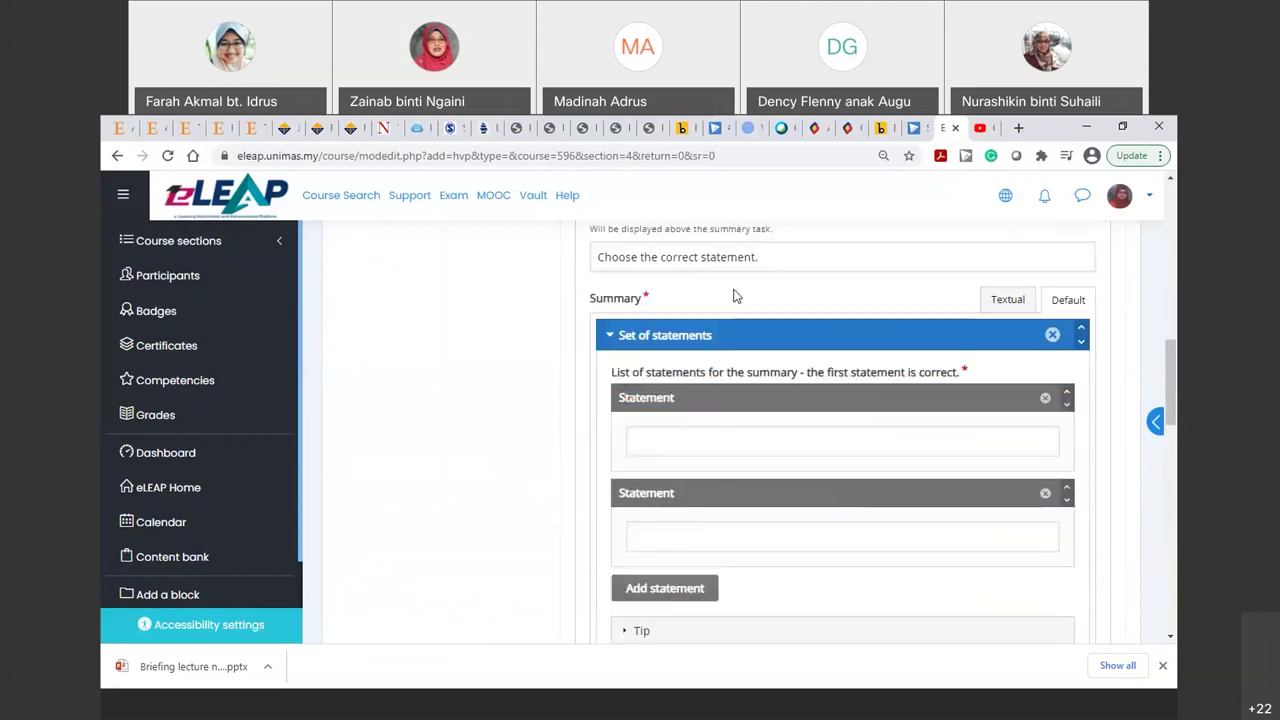
pyautogui.scroll(4, 612, 510)
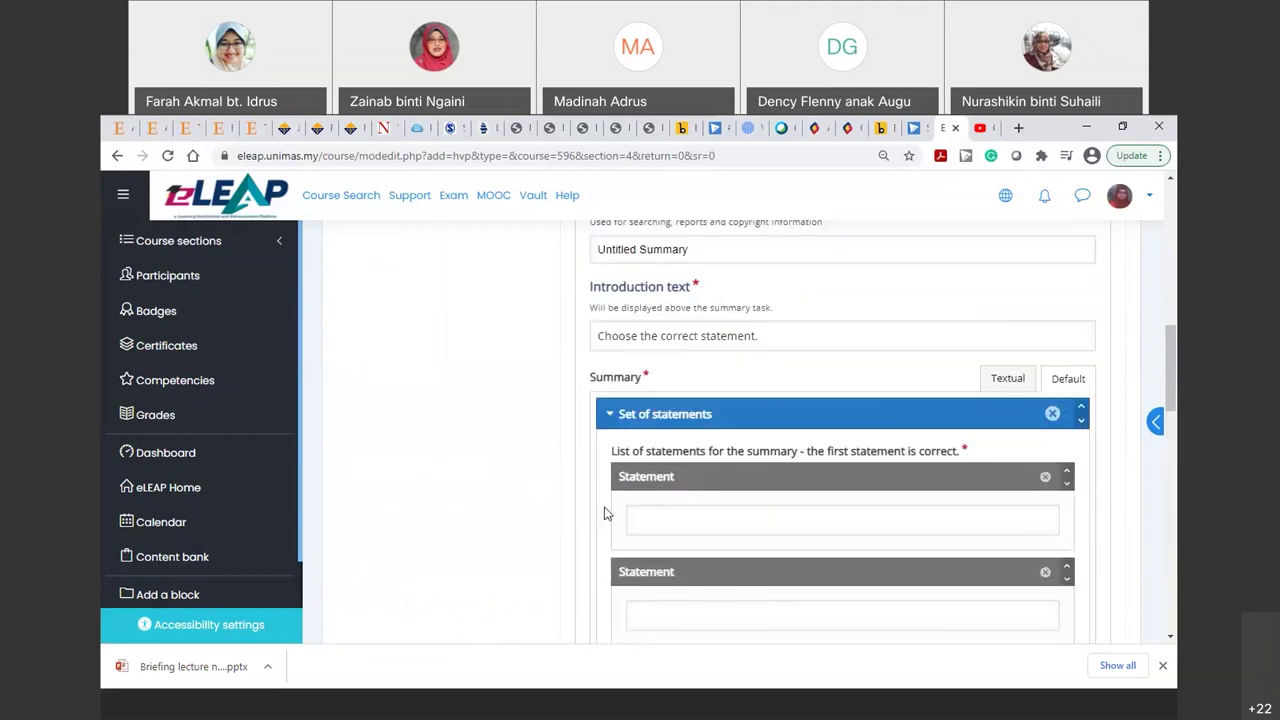
pyautogui.scroll(-4, 604, 507)
pyautogui.scroll(-10, 545, 482)
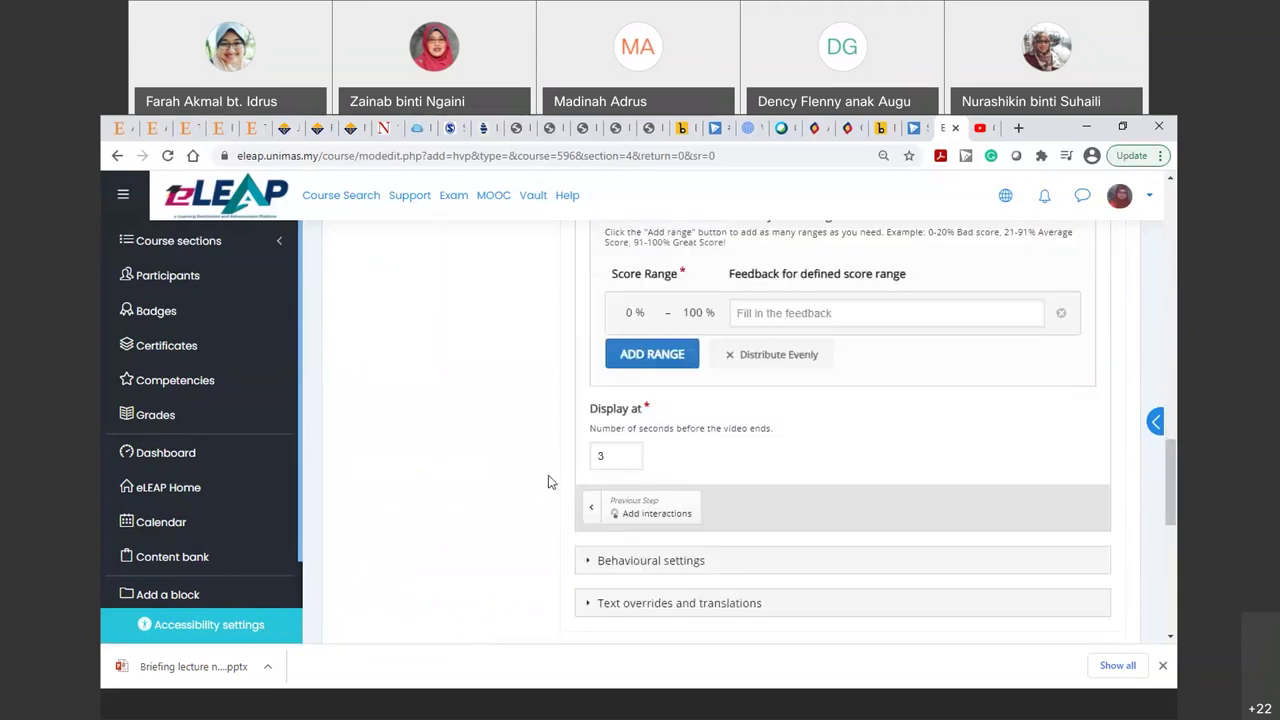
pyautogui.scroll(6, 800, 515)
pyautogui.scroll(-5, 814, 510)
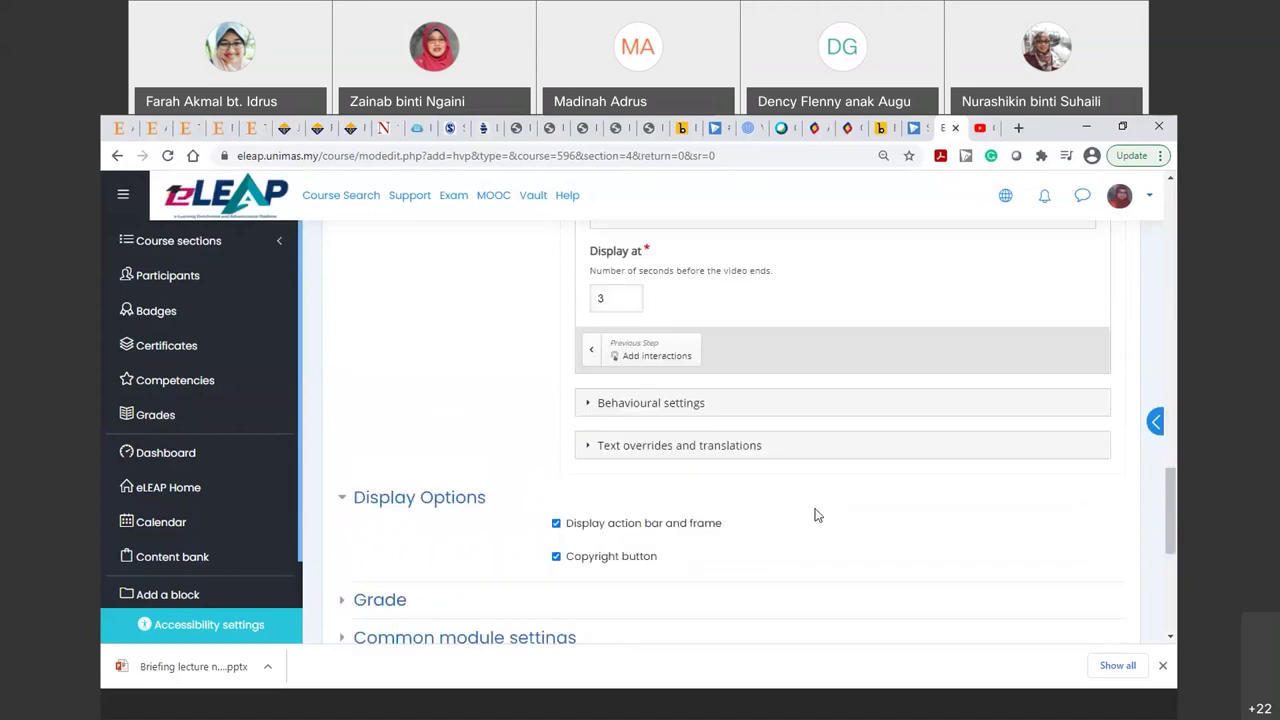
pyautogui.scroll(-5, 700, 500)
pyautogui.click(630, 431)
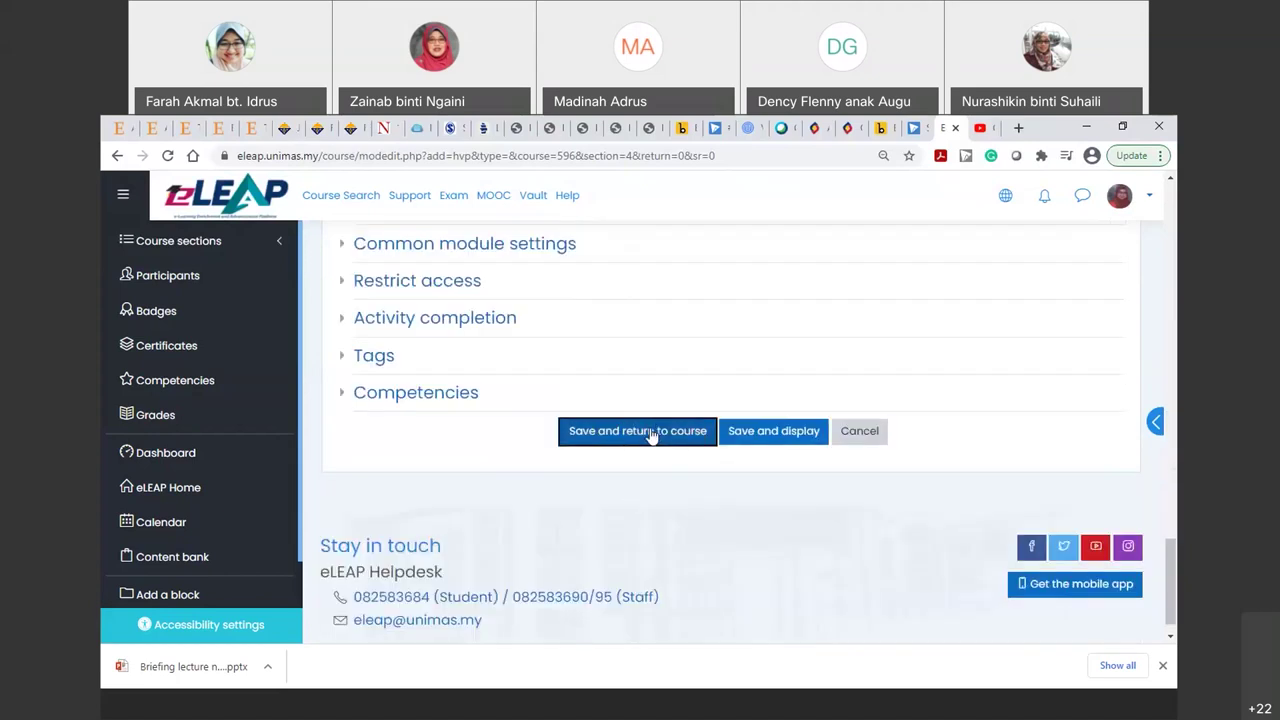
pyautogui.click(603, 410)
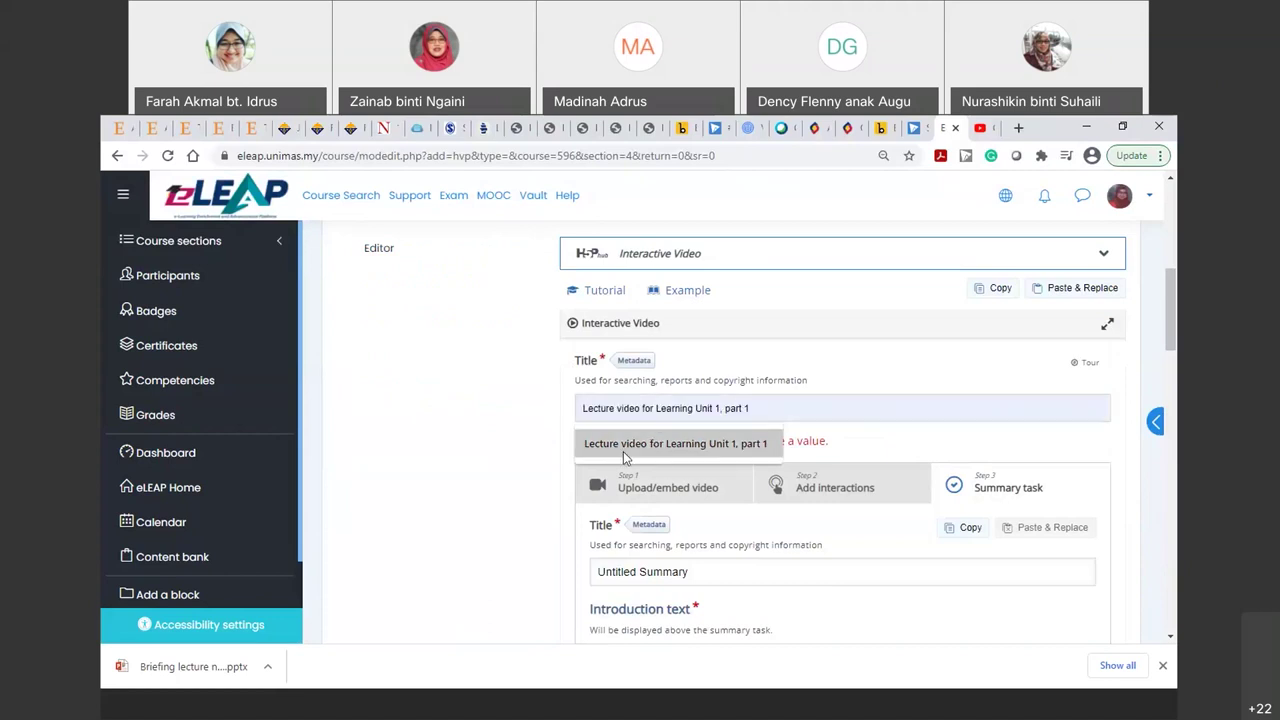
# Step: Title the interactive video activity LECTURE 12
pyautogui.write('LECTURE 12')
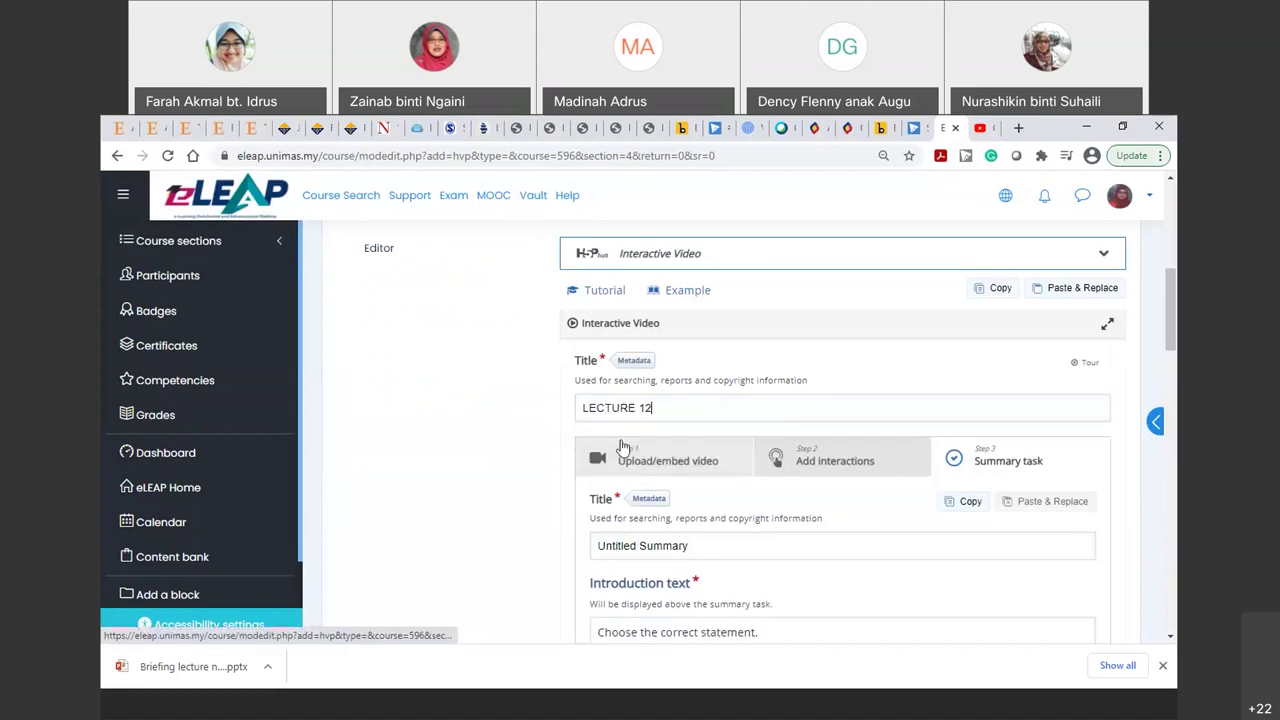
pyautogui.scroll(-10, 480, 517)
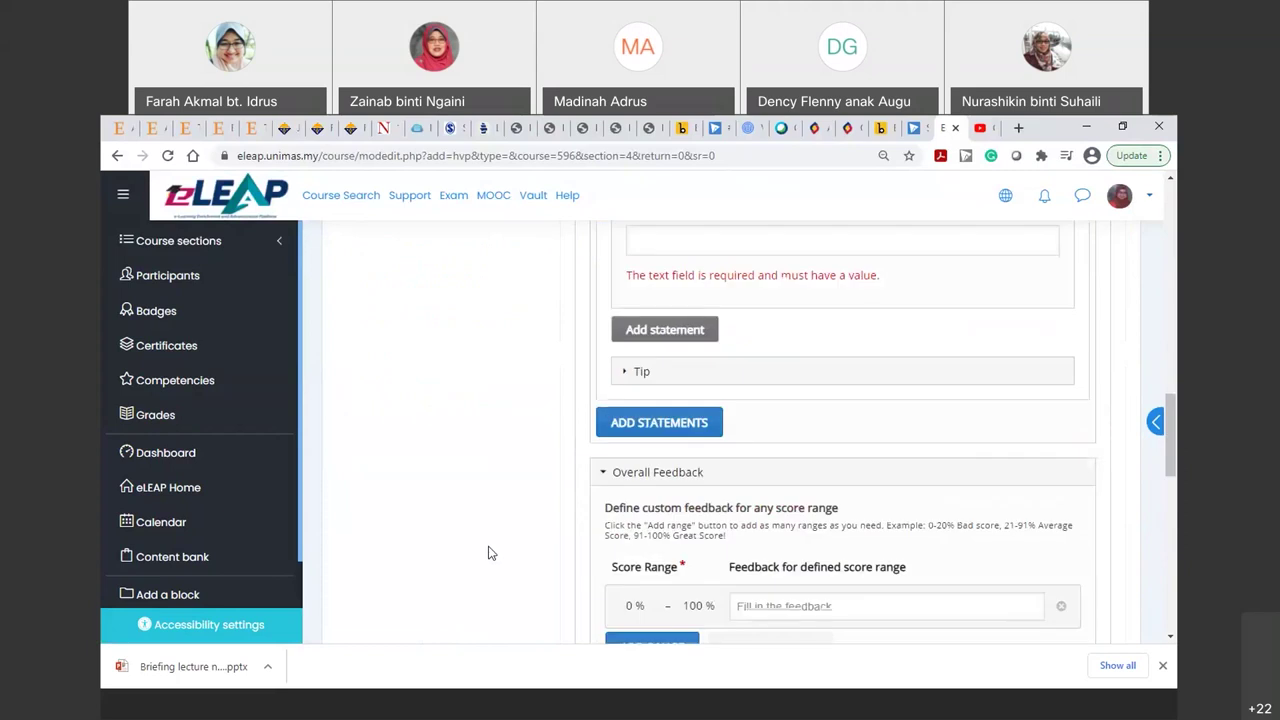
pyautogui.scroll(-2, 520, 600)
pyautogui.scroll(5, 520, 588)
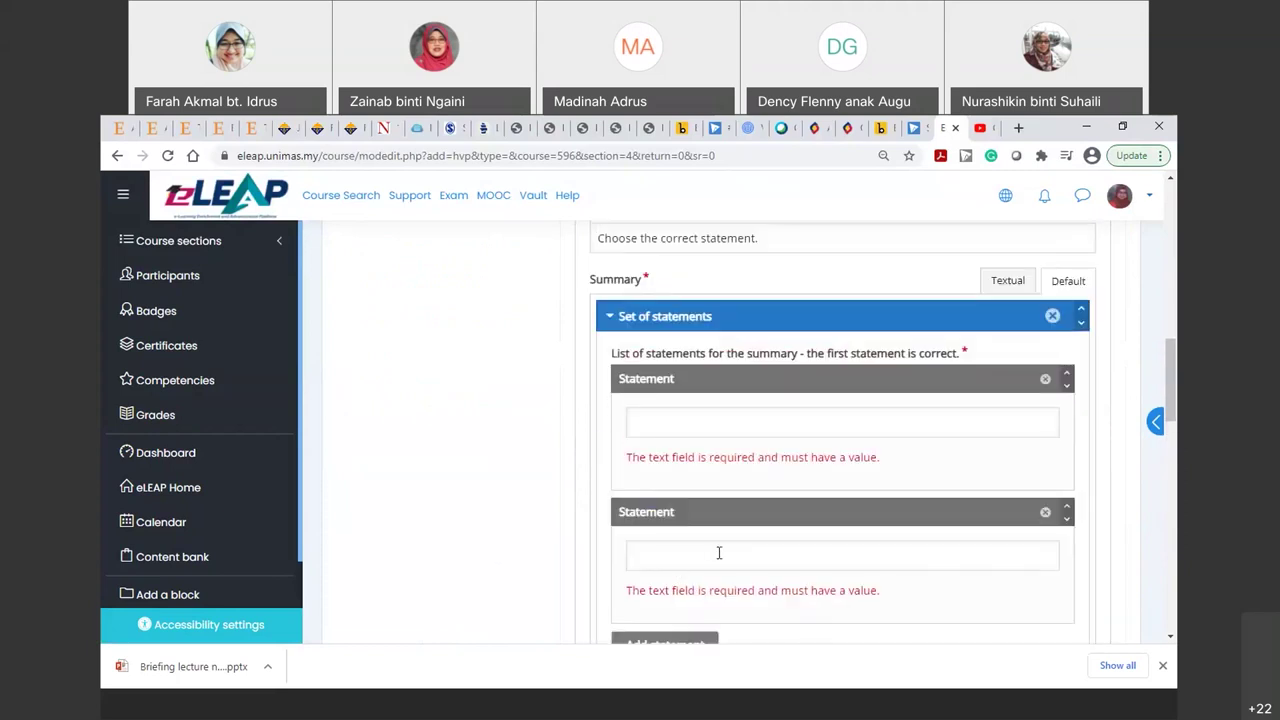
# Step: Fill the summary statements with ADH and SYKI and save the activity to the course
pyautogui.click(654, 422)
pyautogui.write('ADH')
pyautogui.scroll(-1, 580, 515)
pyautogui.click(645, 558)
pyautogui.write('SYK')
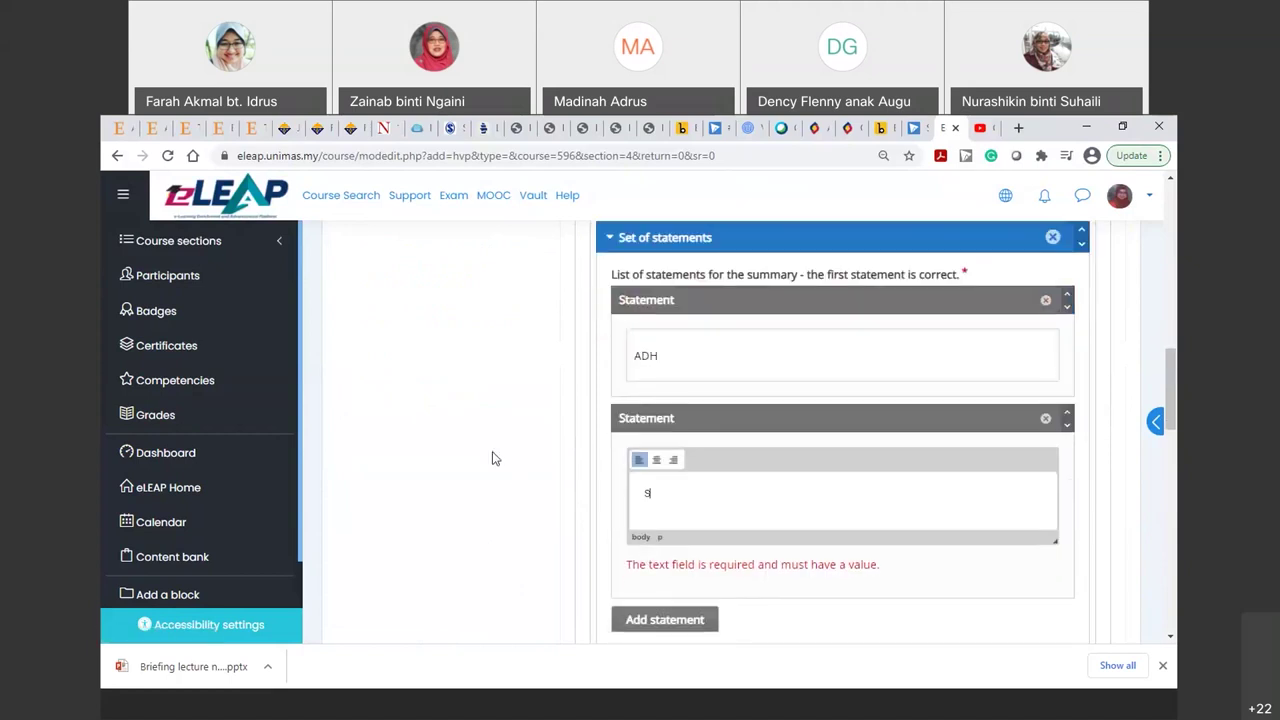
pyautogui.scroll(-2, 523, 474)
pyautogui.write('I')
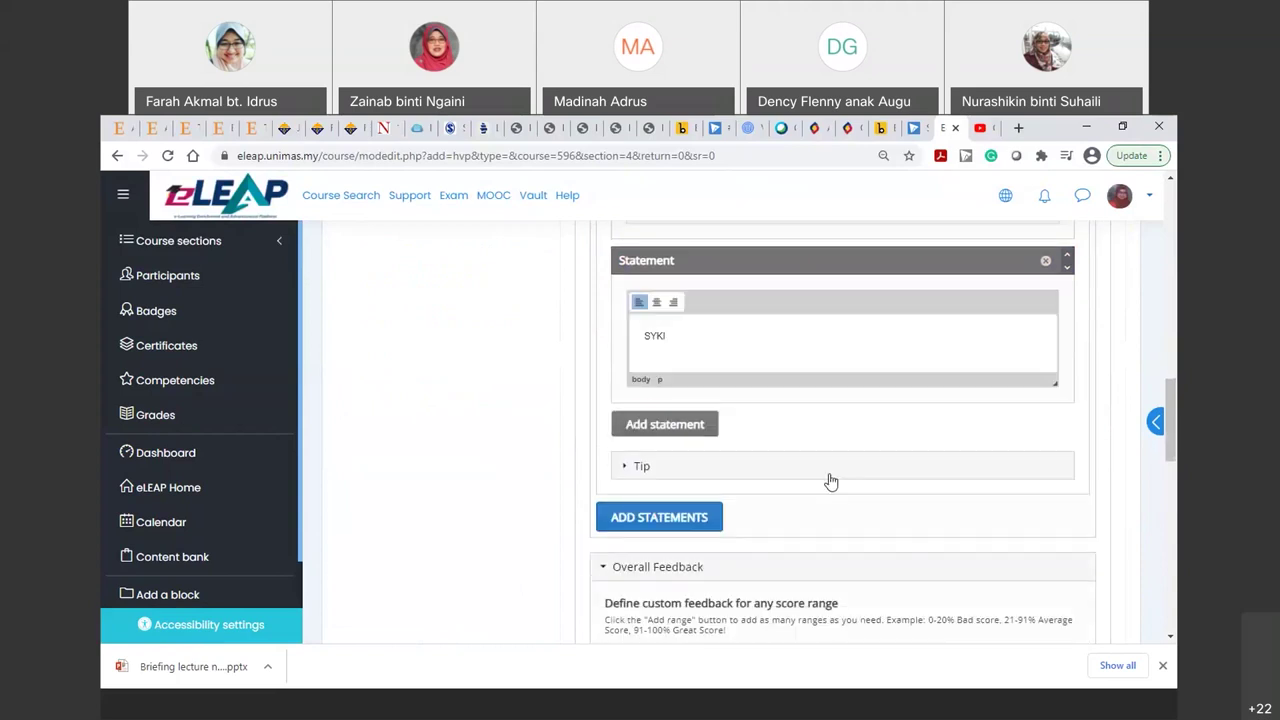
pyautogui.scroll(-1, 756, 479)
pyautogui.scroll(-2, 756, 479)
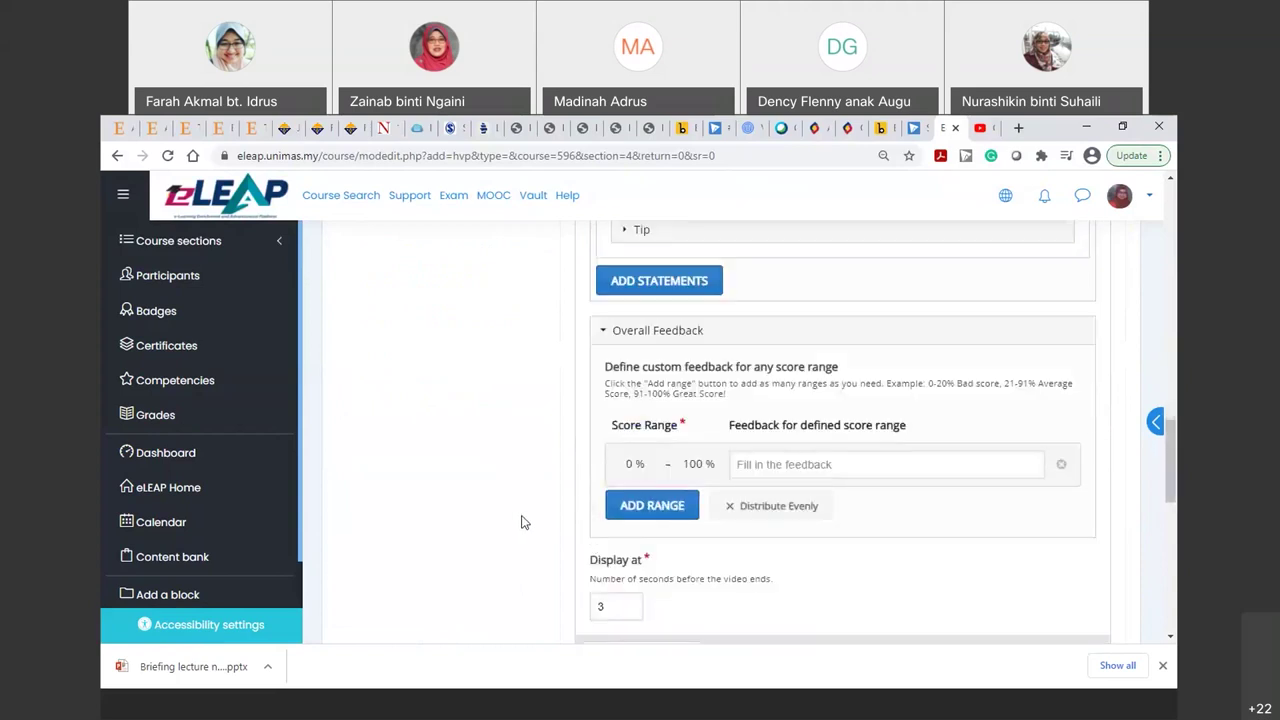
pyautogui.scroll(-4, 763, 597)
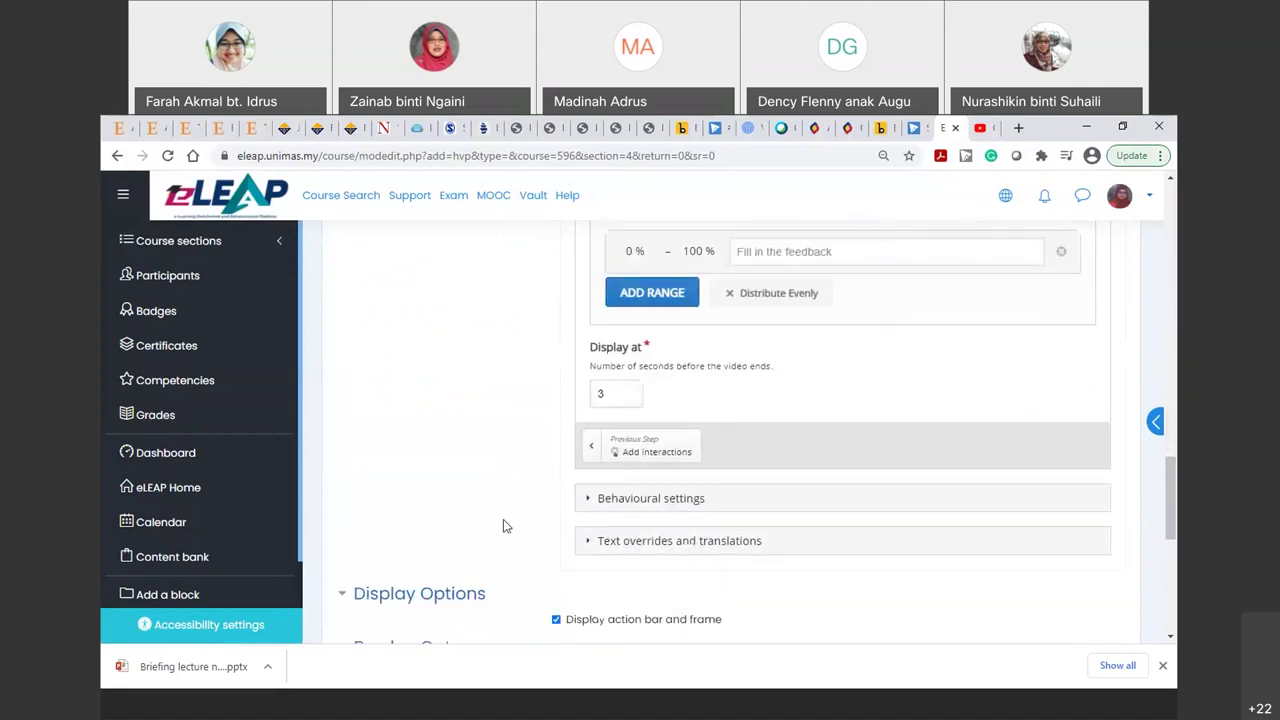
pyautogui.scroll(-3, 630, 590)
pyautogui.click(637, 588)
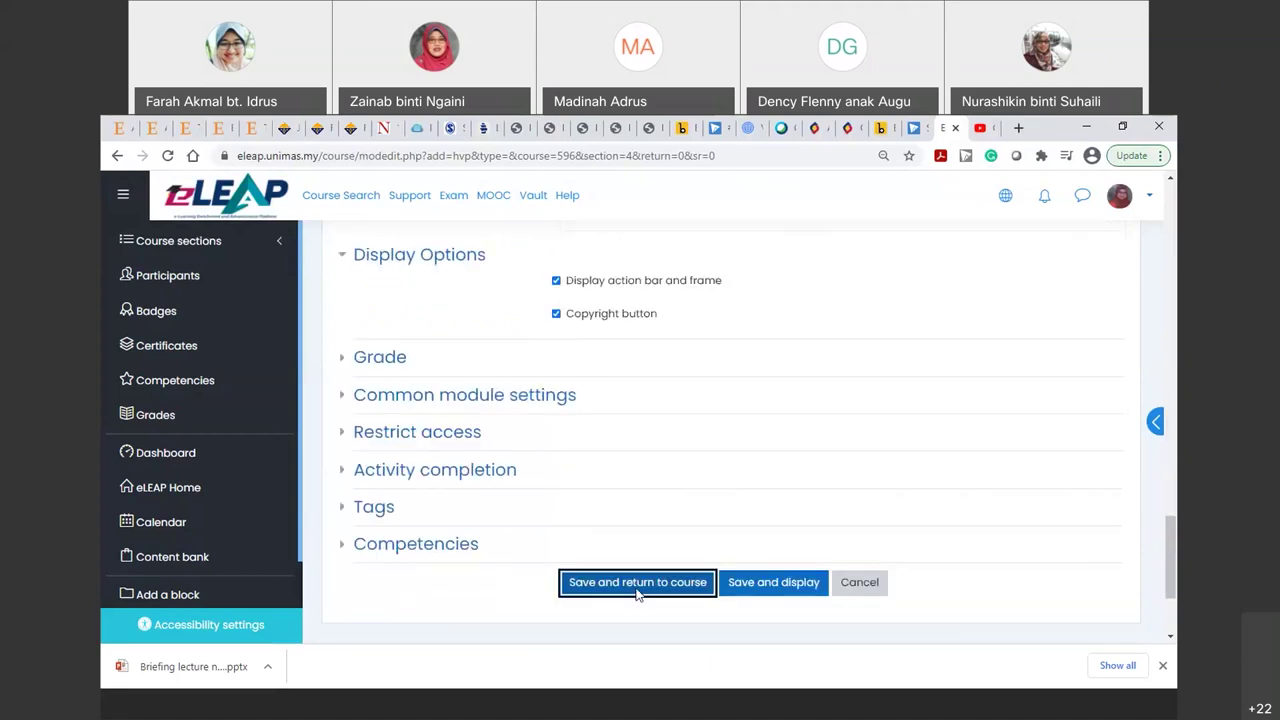
pyautogui.scroll(-2, 634, 591)
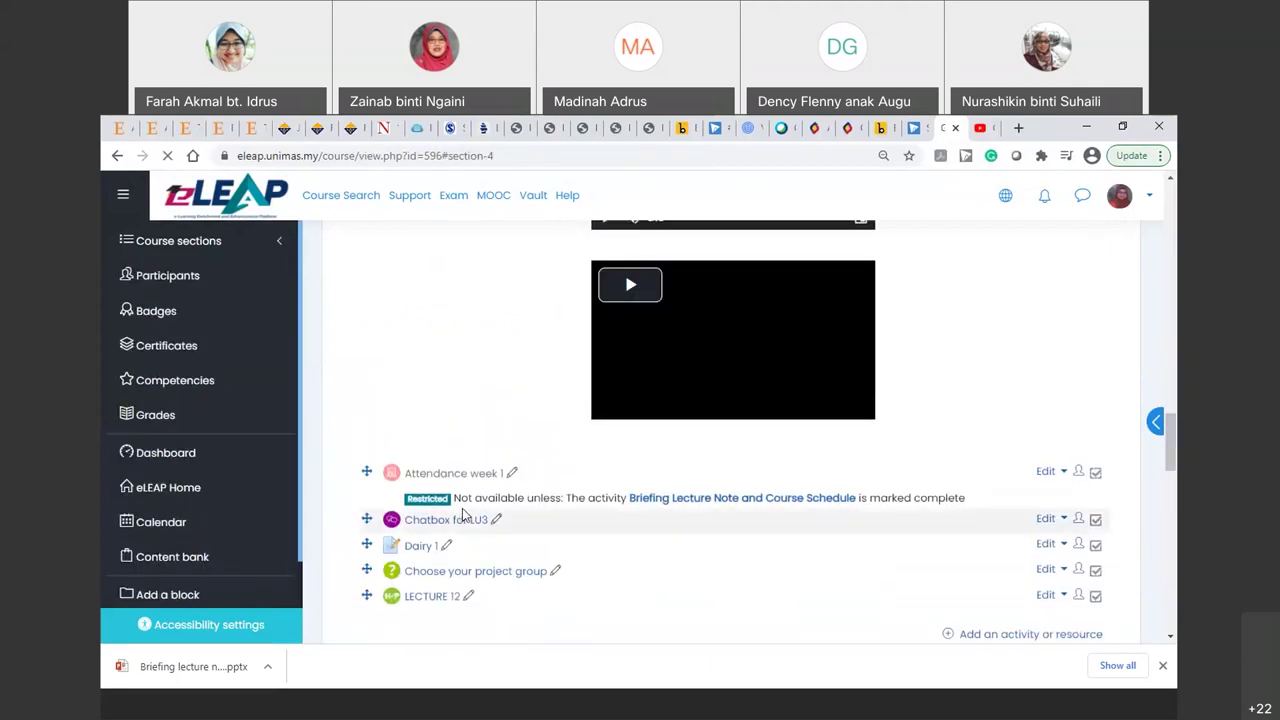
pyautogui.scroll(-1, 430, 530)
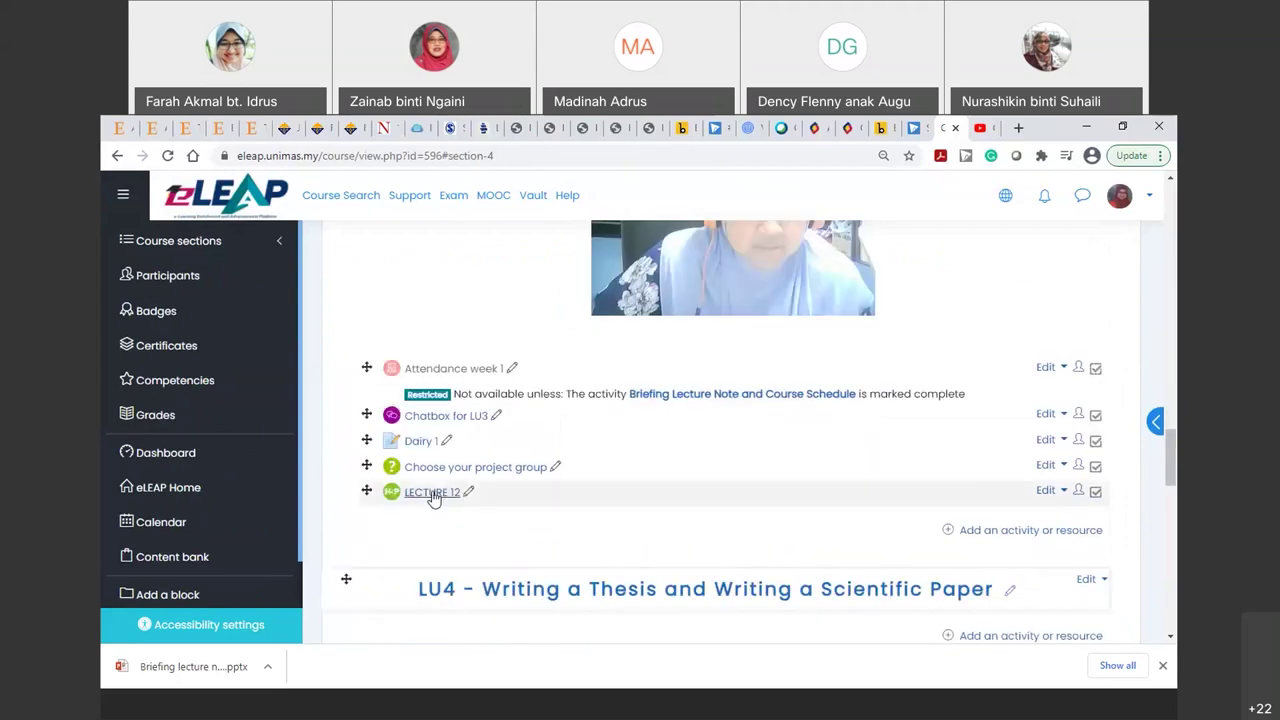
# Step: Open the LECTURE 12 activity and look over its embedded YouTube lecture page
pyautogui.click(432, 494)
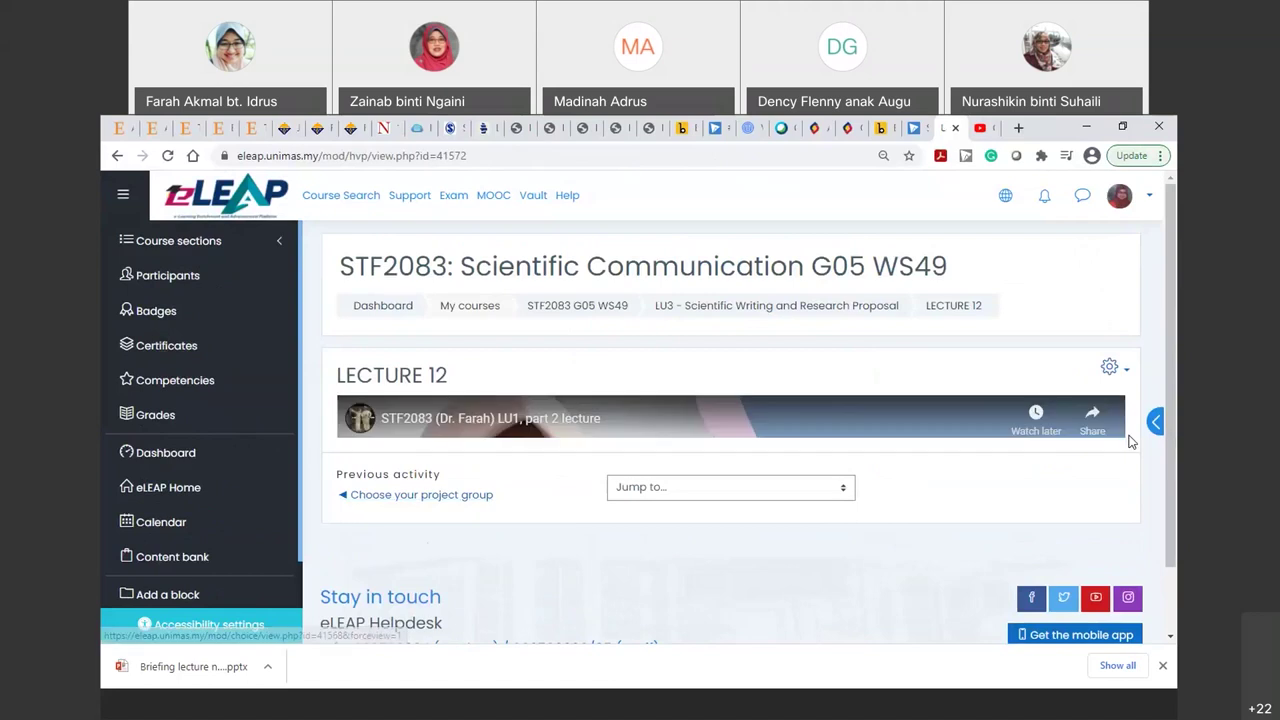
pyautogui.scroll(-2, 798, 398)
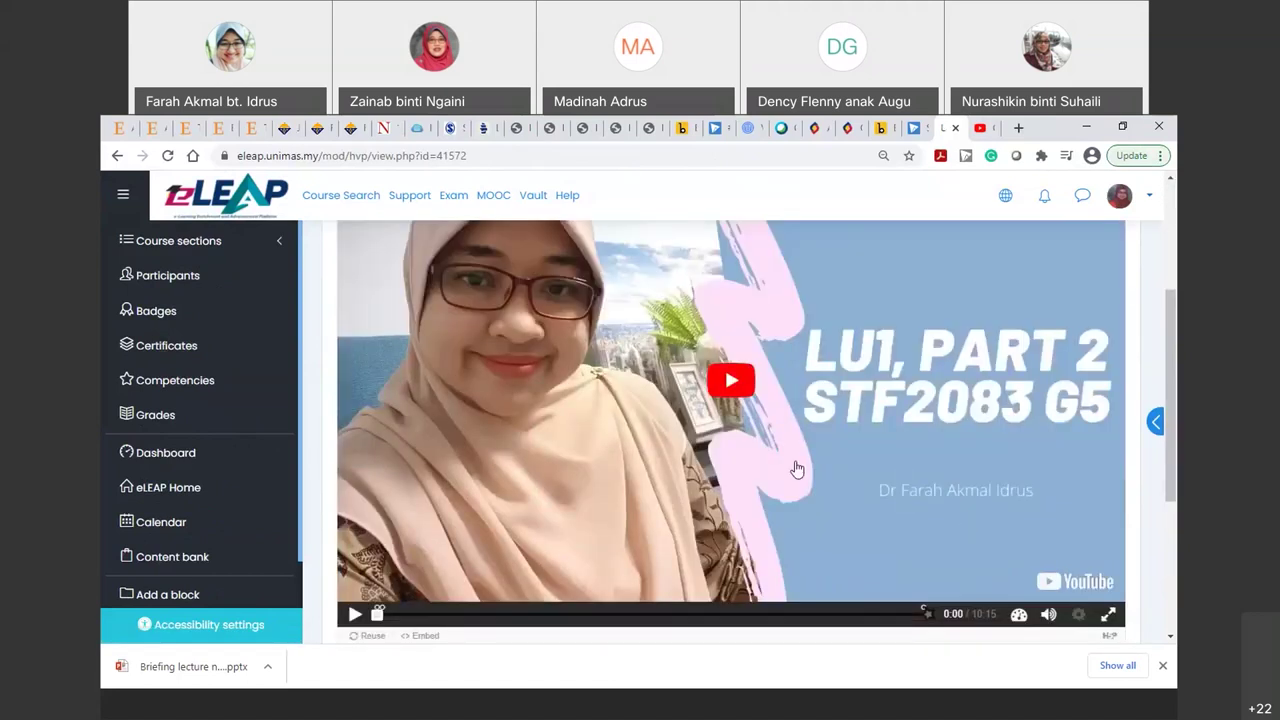
pyautogui.scroll(2, 797, 469)
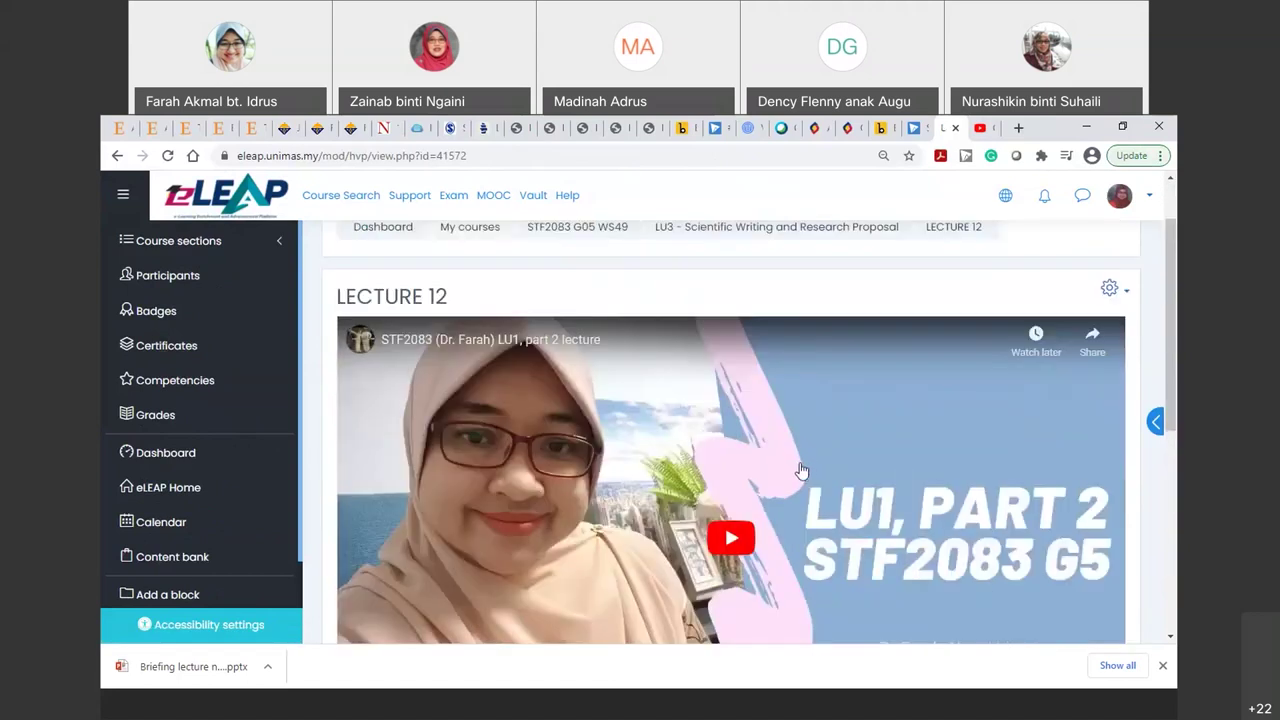
pyautogui.scroll(1, 960, 330)
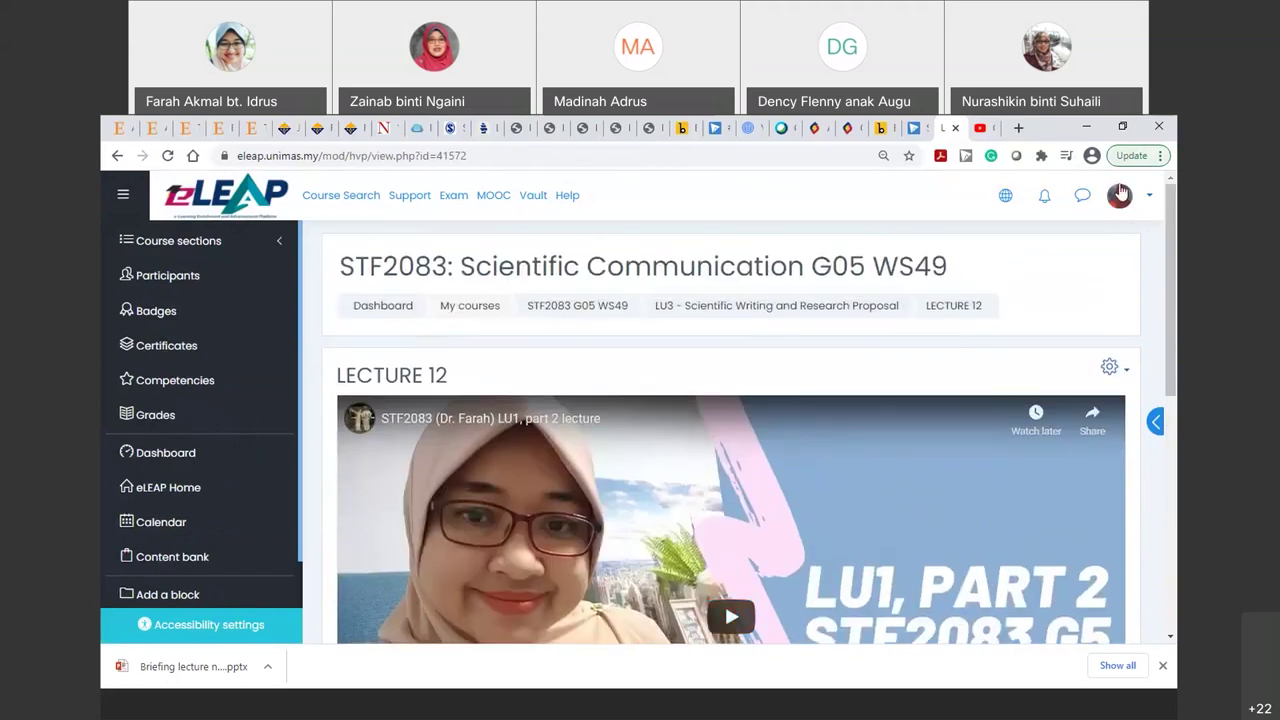
pyautogui.click(1120, 194)
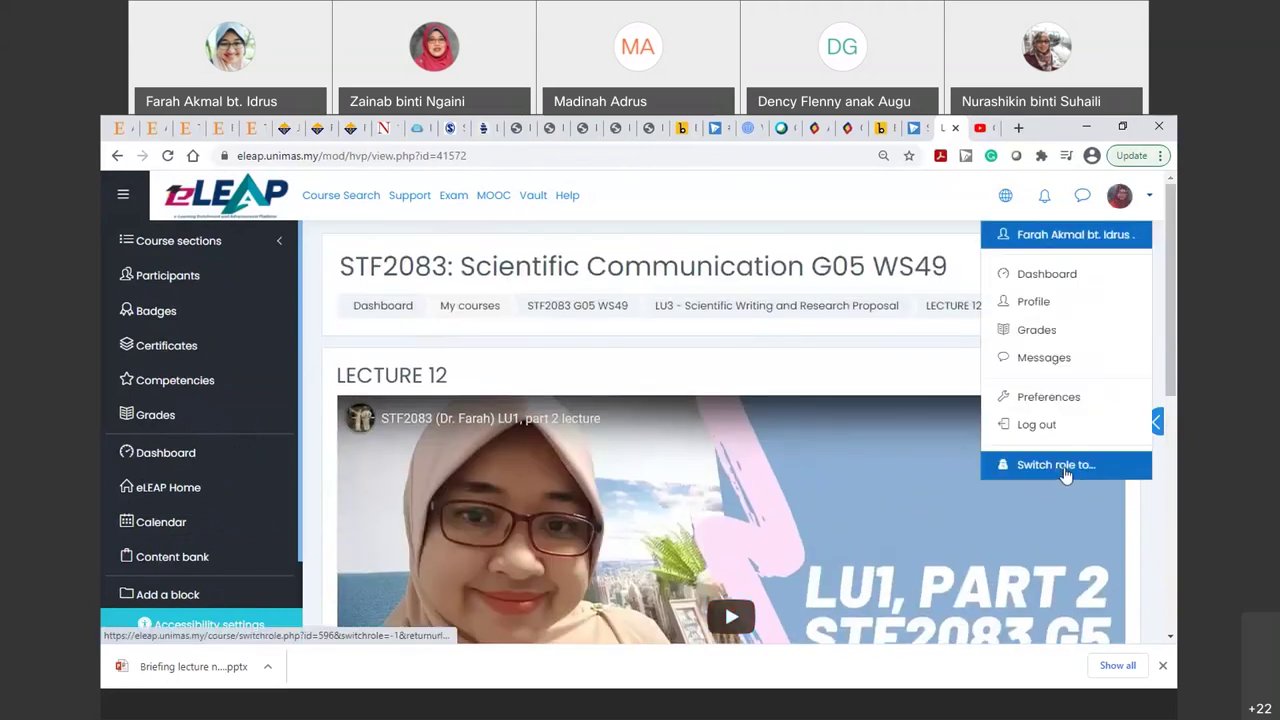
# Step: Switch the course role to Student to view LECTURE 12 as a learner
pyautogui.click(1060, 465)
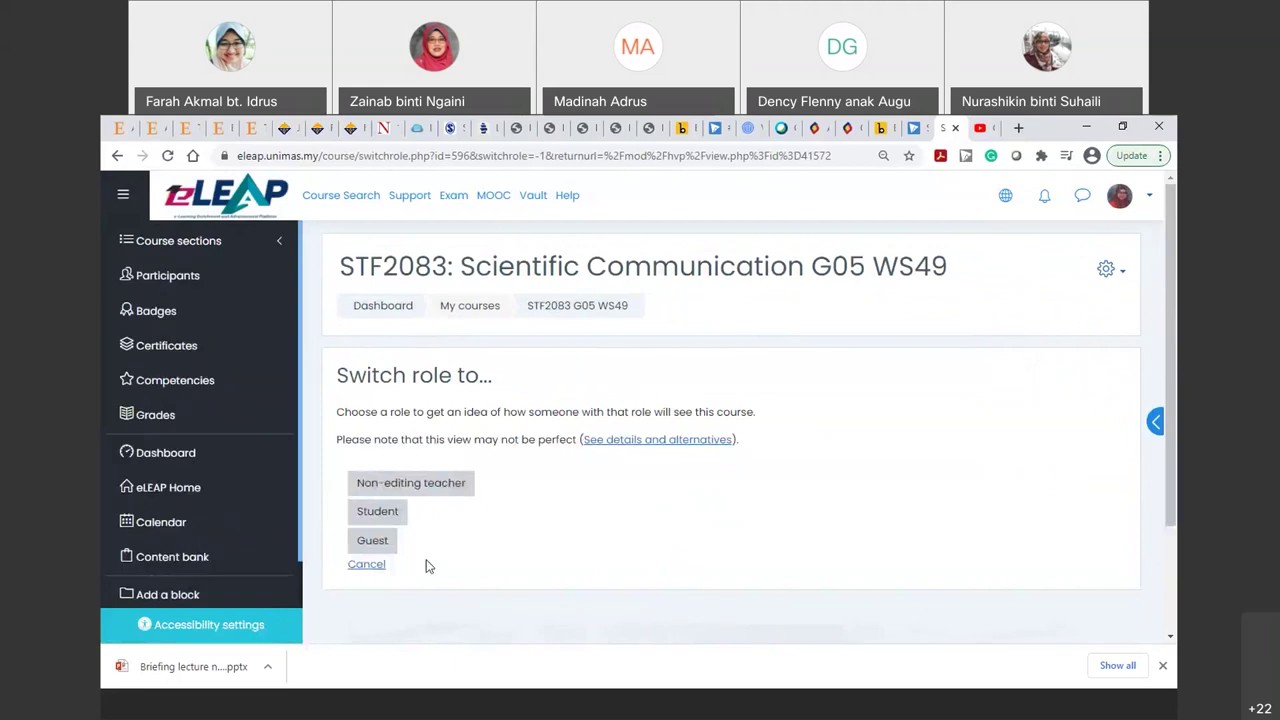
pyautogui.click(378, 512)
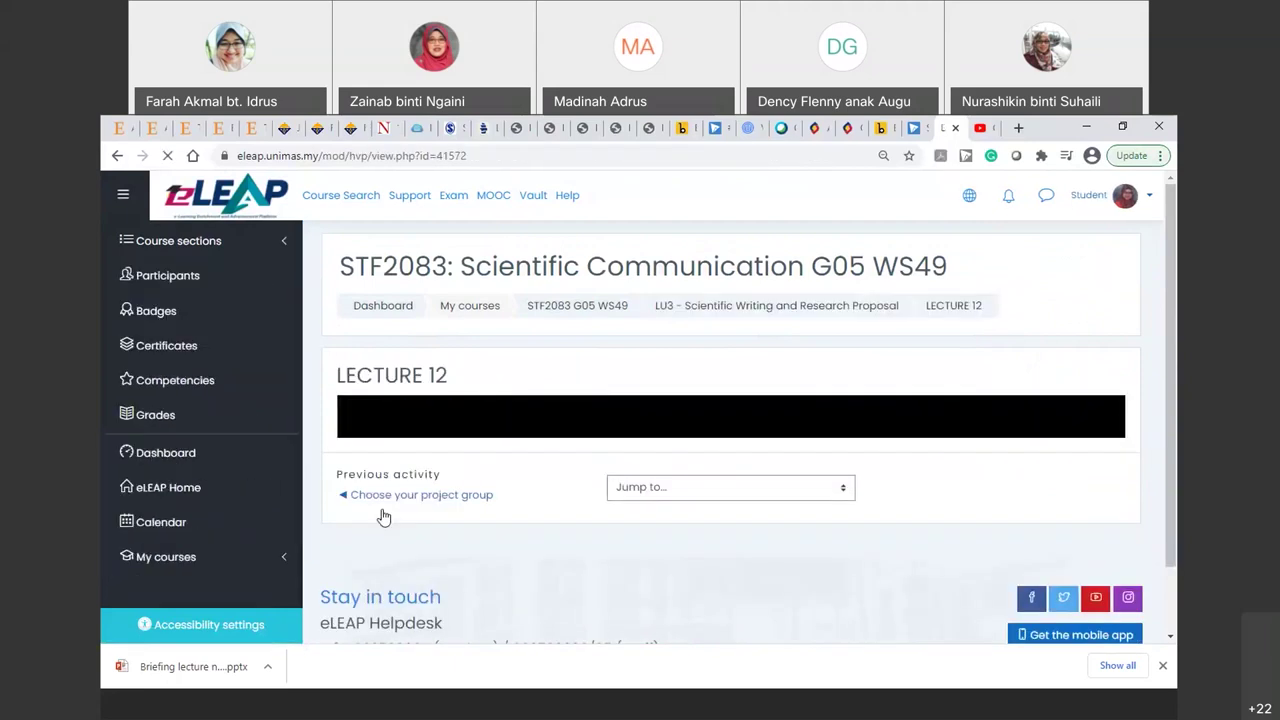
pyautogui.scroll(-4, 460, 506)
pyautogui.scroll(1, 563, 467)
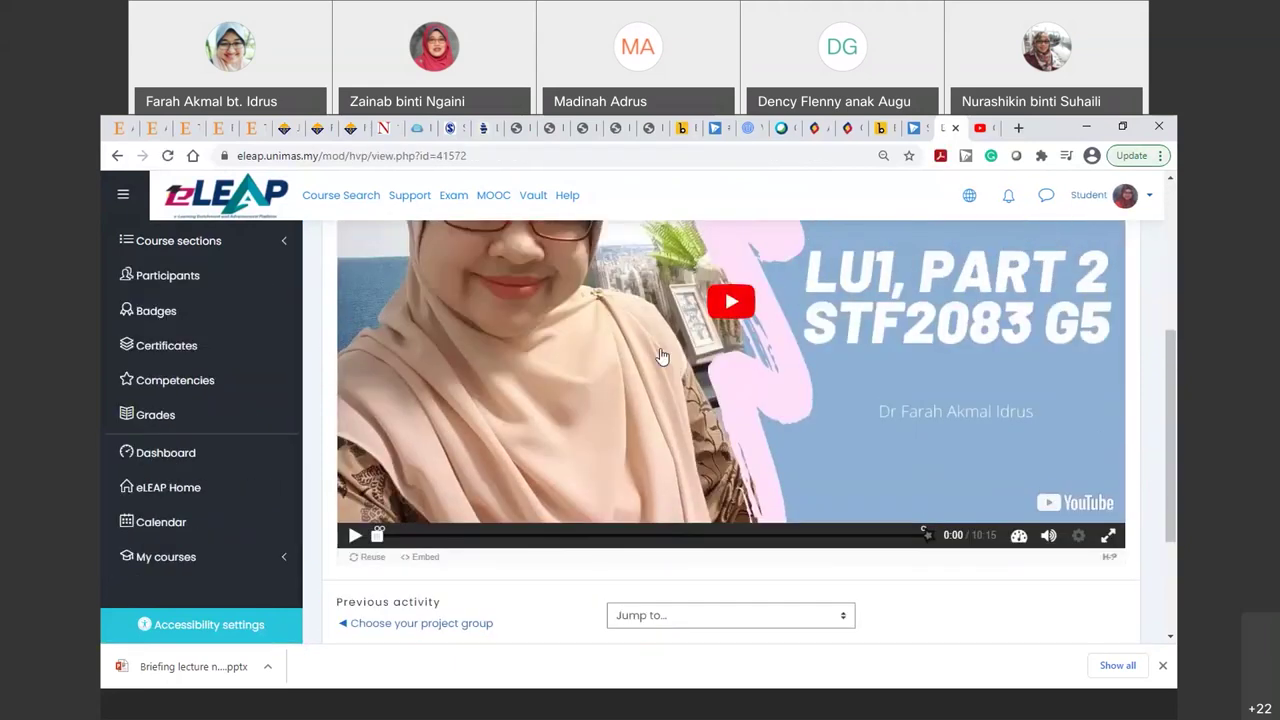
pyautogui.scroll(1, 727, 397)
# Step: Play the video, answer the hotspot question with SEYDU, check it, continue, then pause
pyautogui.click(738, 376)
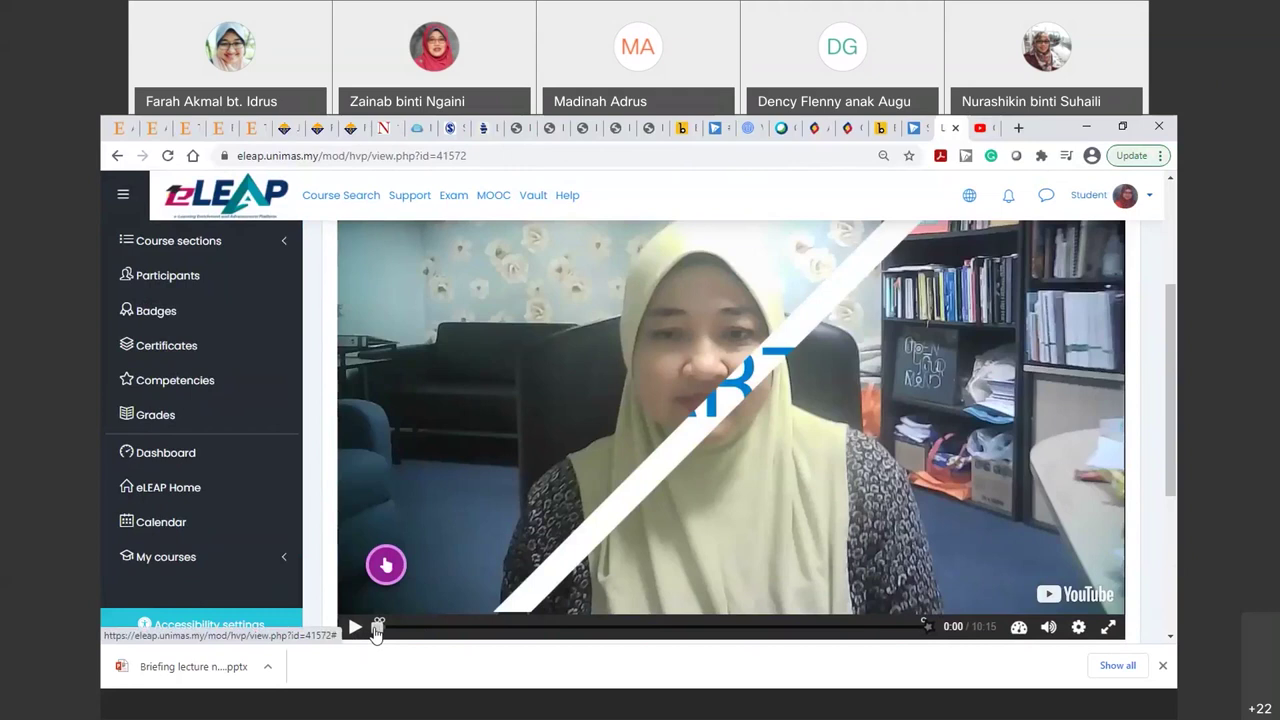
pyautogui.click(387, 567)
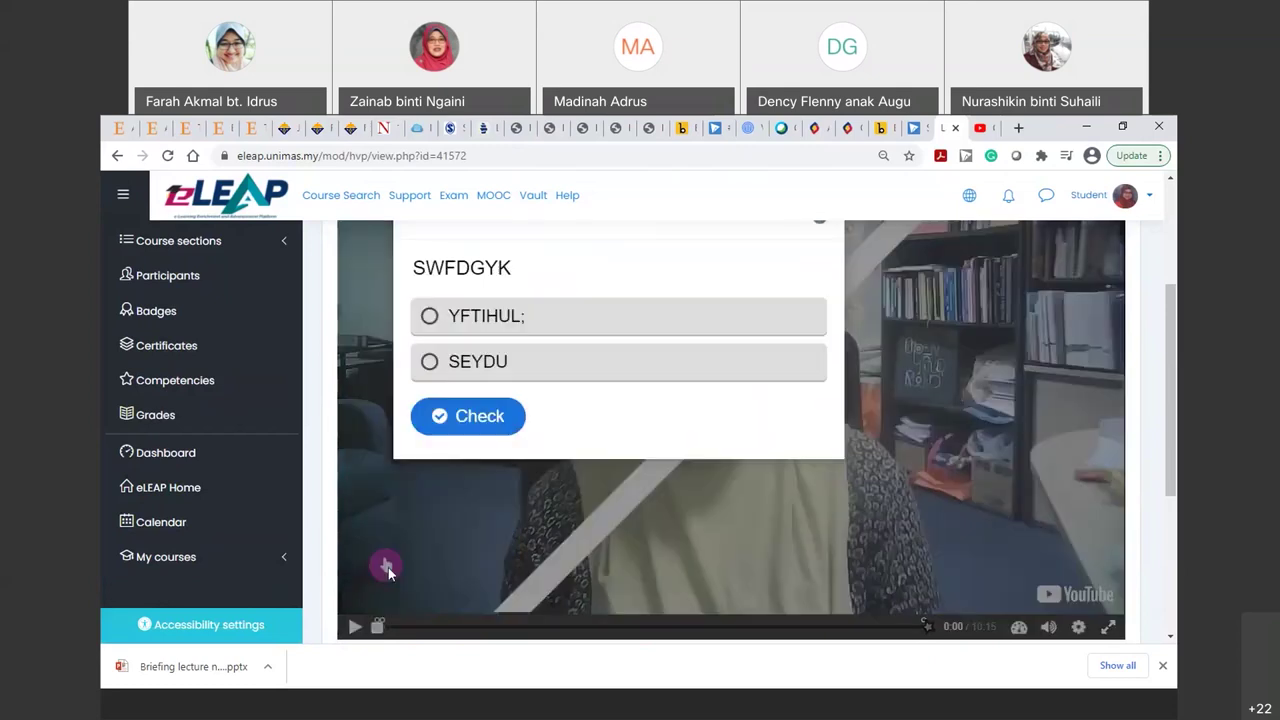
pyautogui.click(431, 363)
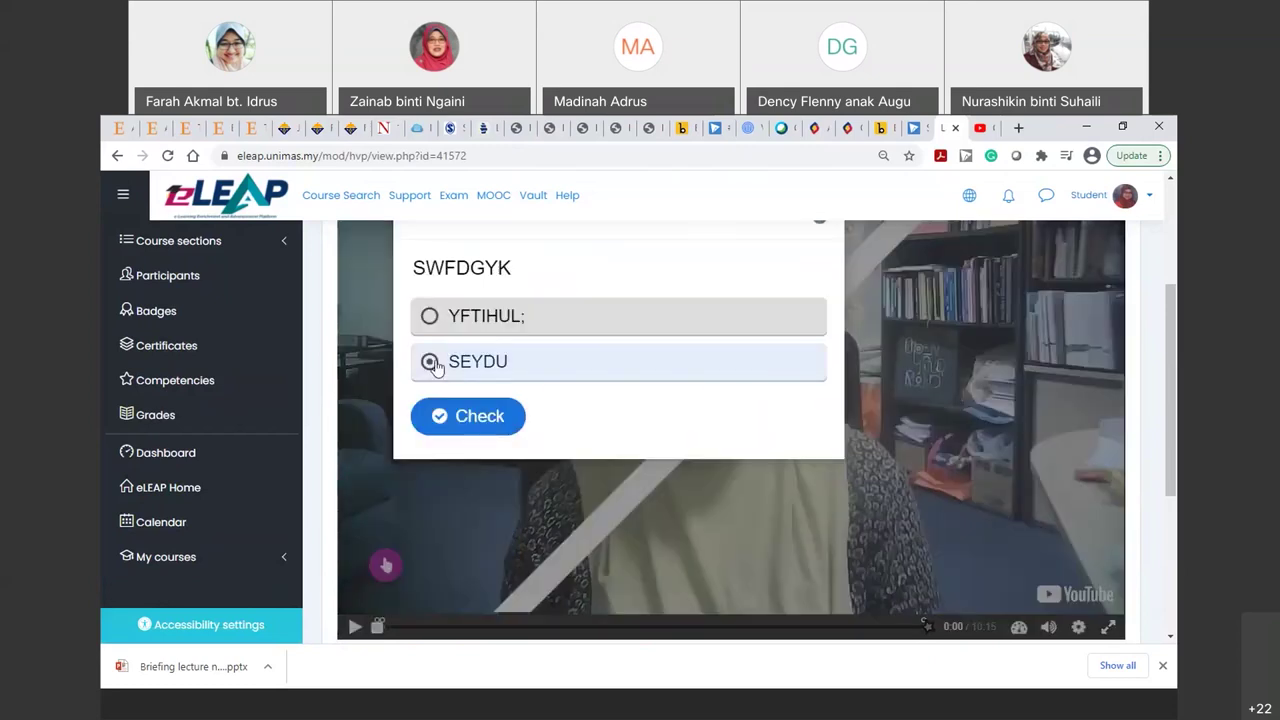
pyautogui.click(466, 416)
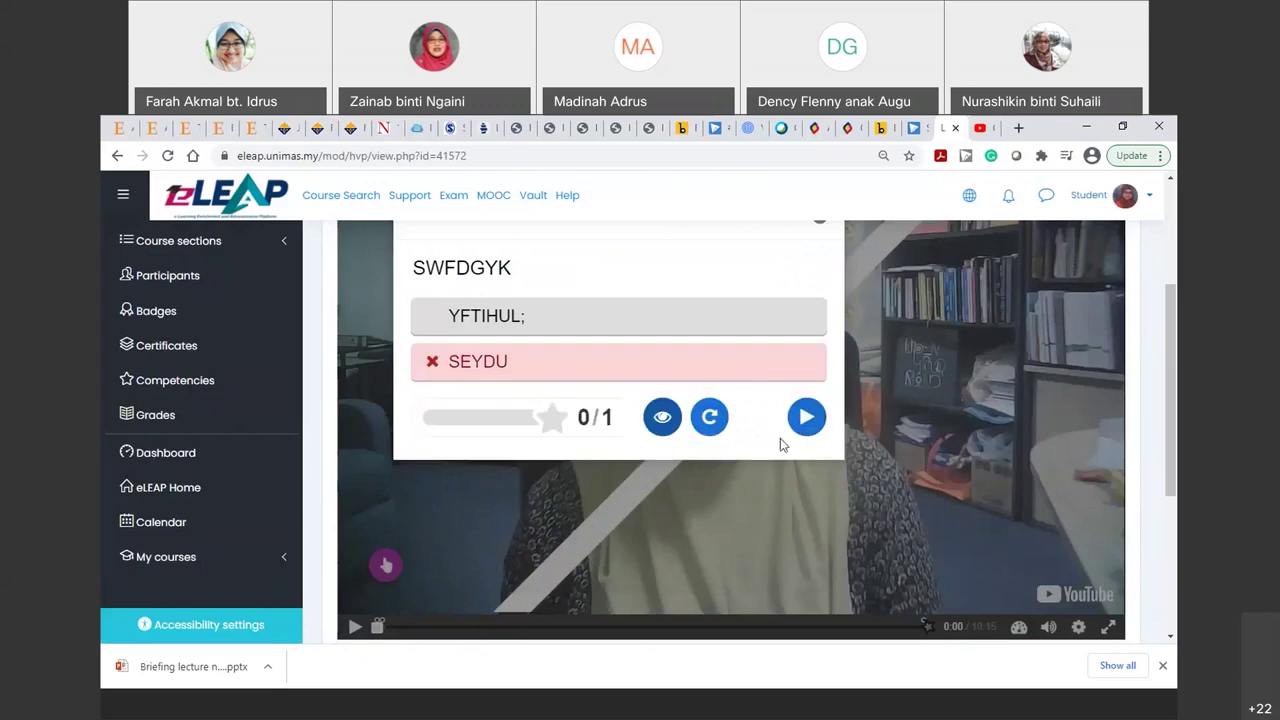
pyautogui.click(805, 416)
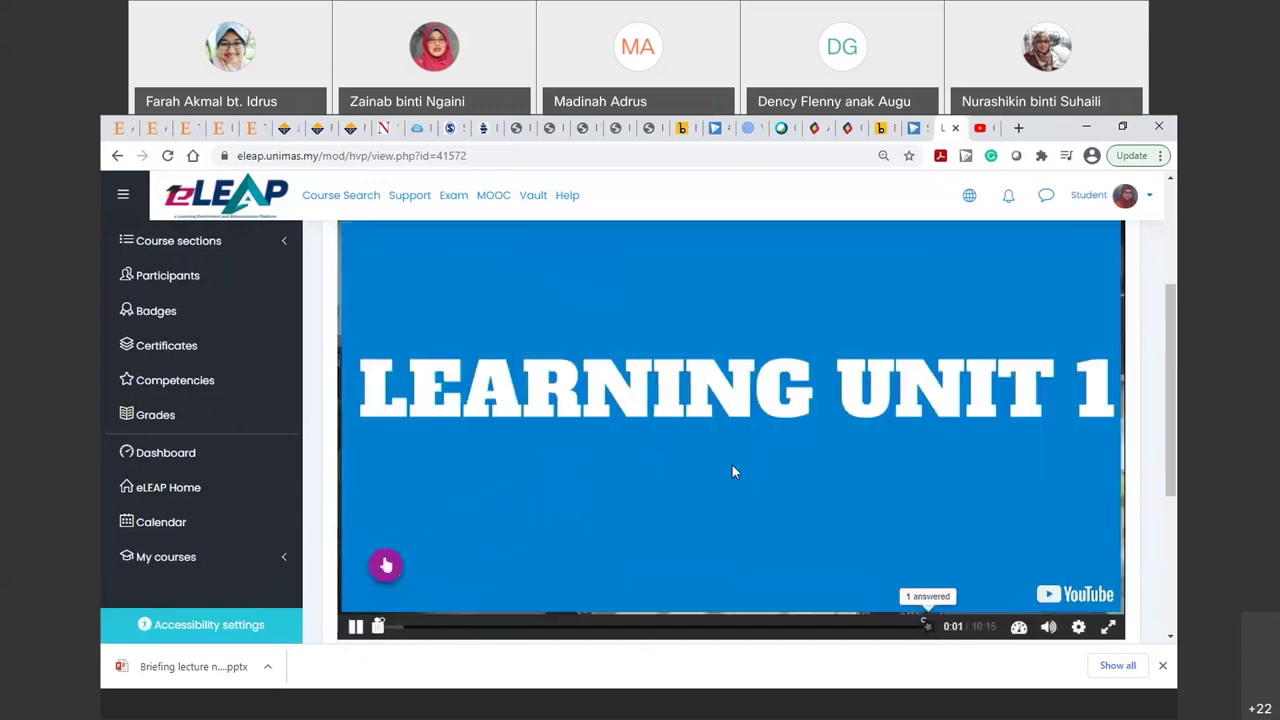
pyautogui.click(354, 630)
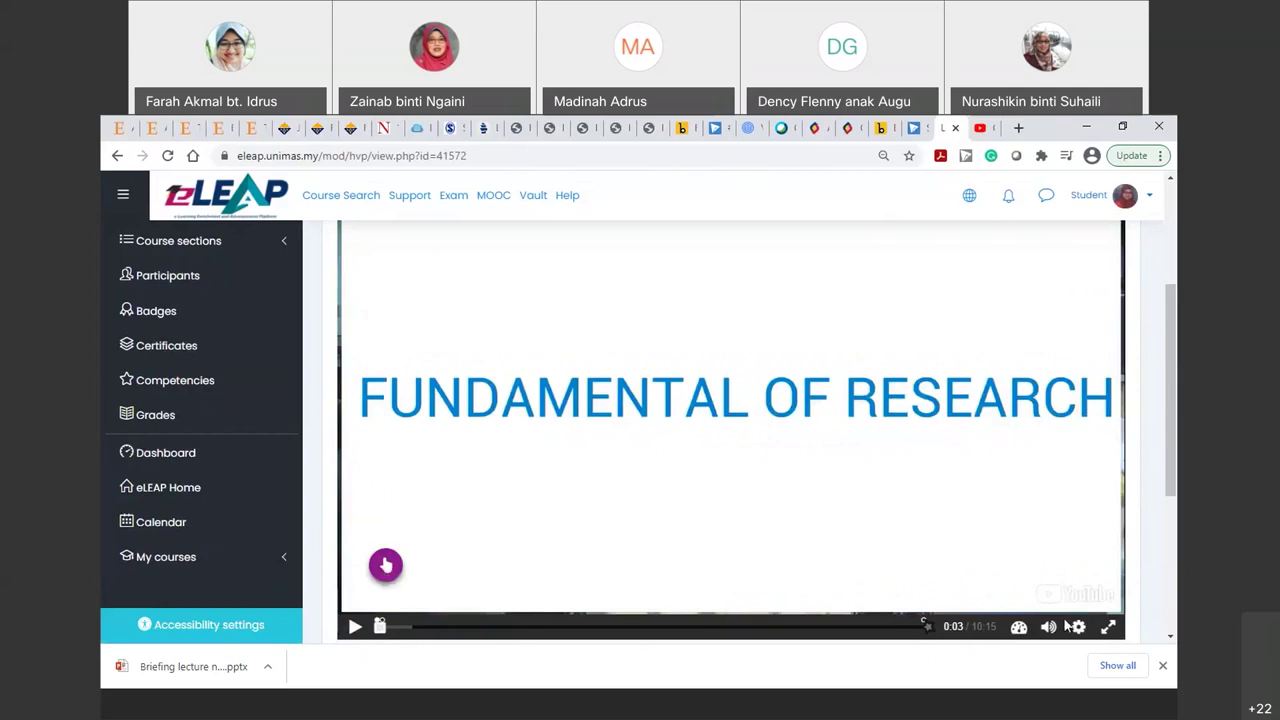
pyautogui.scroll(-1, 800, 600)
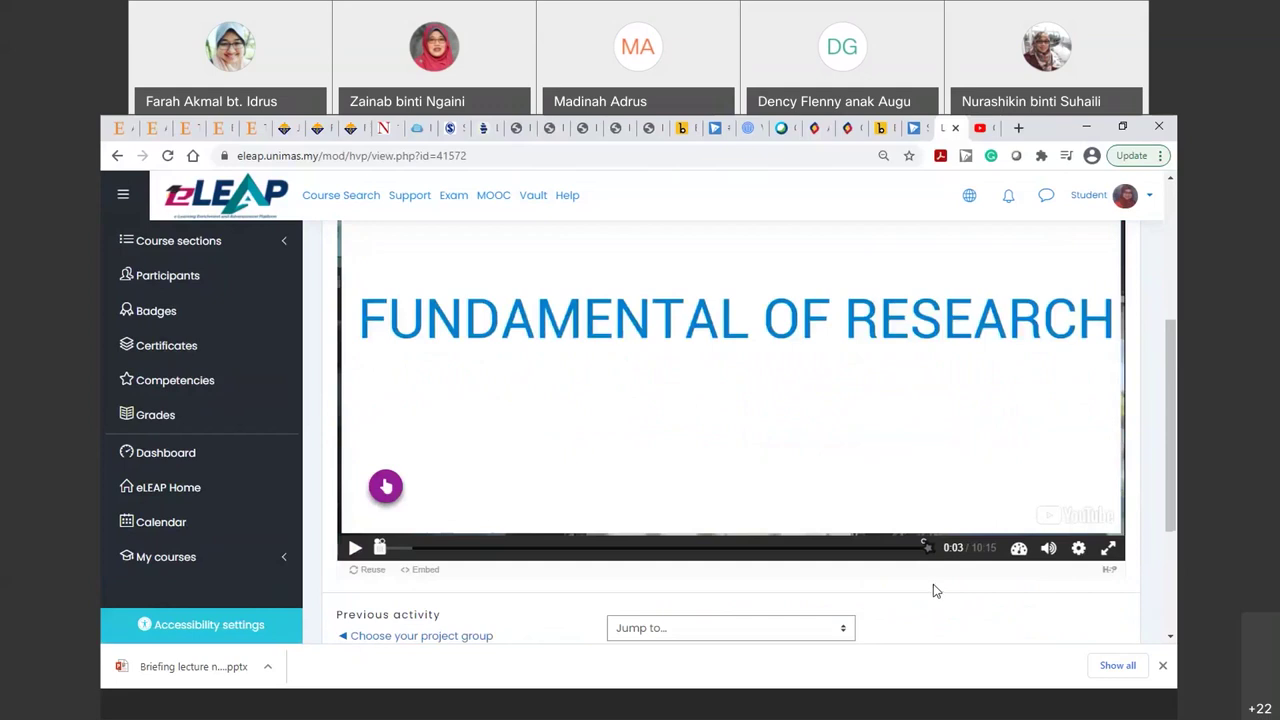
pyautogui.scroll(-3, 934, 589)
pyautogui.scroll(5, 933, 591)
pyautogui.scroll(1, 933, 591)
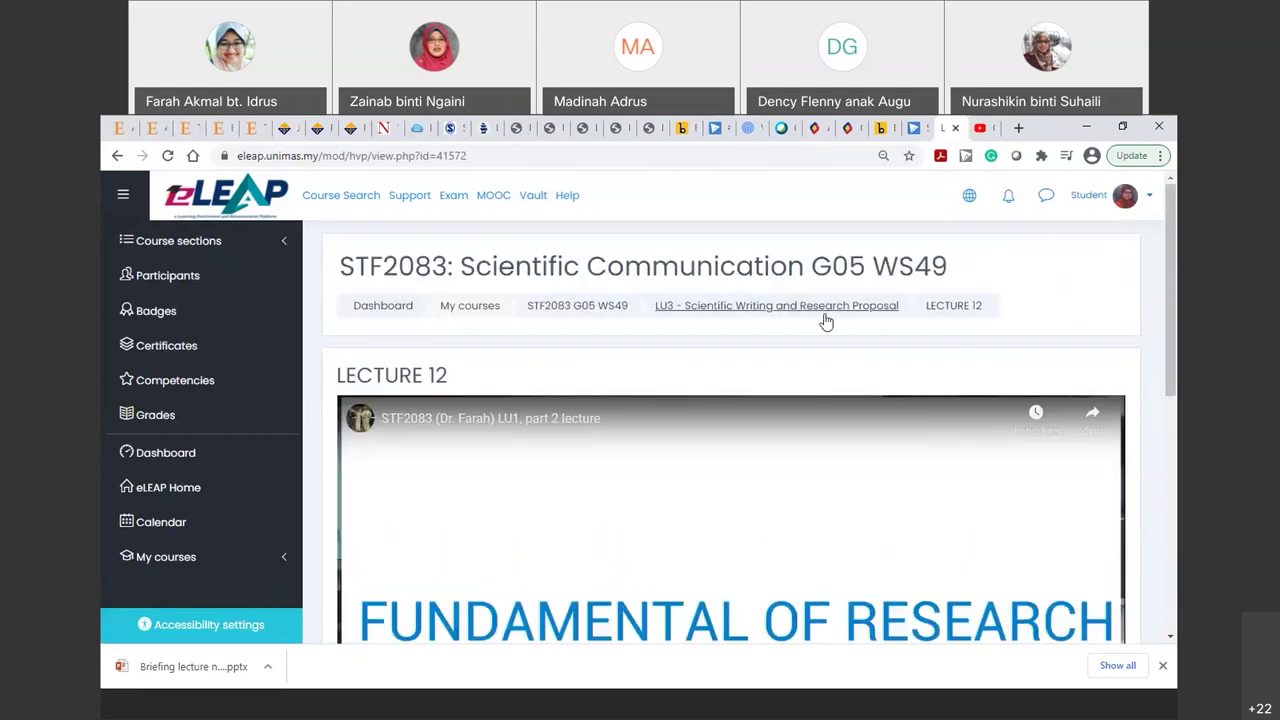
# Step: Go back to the LU3 section, return to the normal role and turn editing on
pyautogui.click(826, 317)
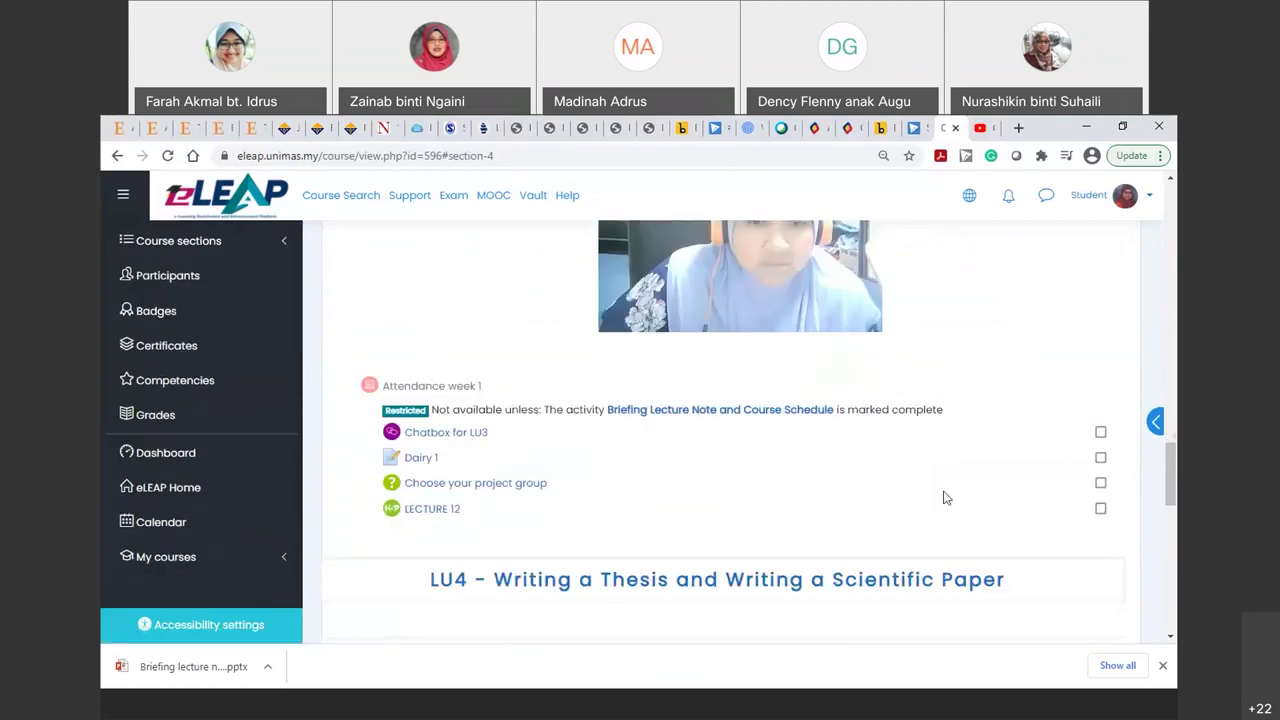
pyautogui.click(1105, 197)
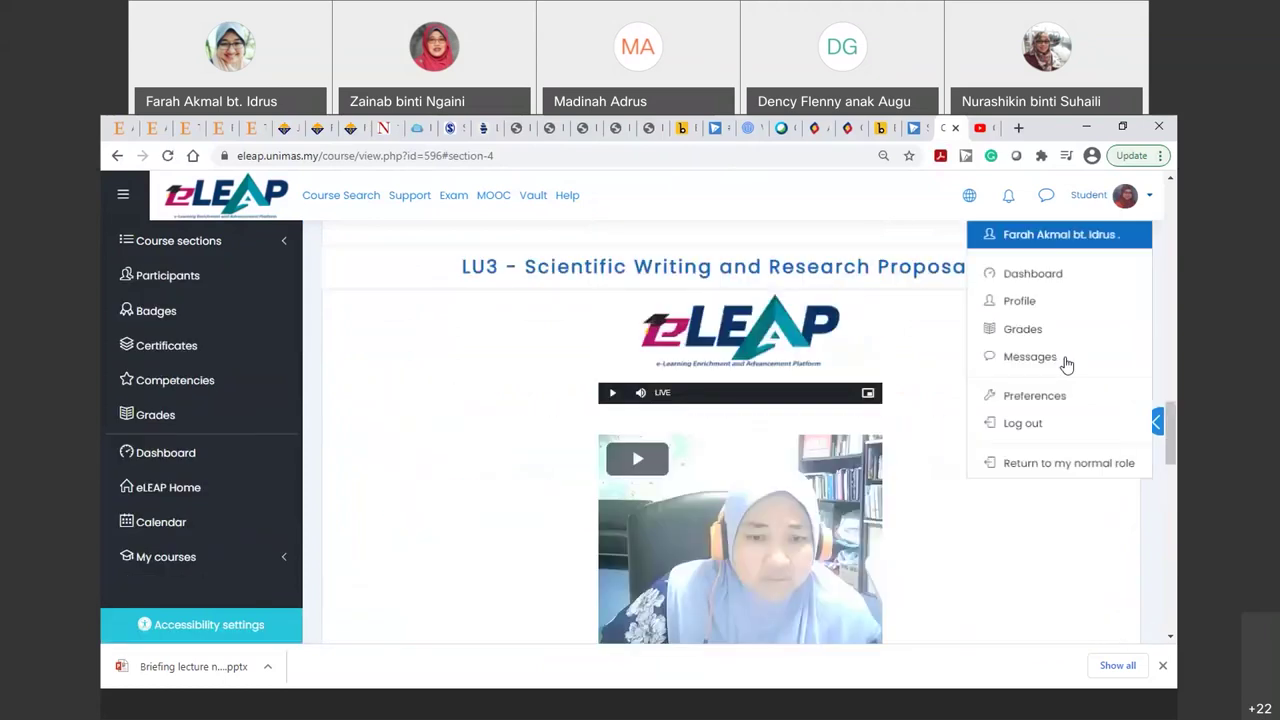
pyautogui.click(1037, 479)
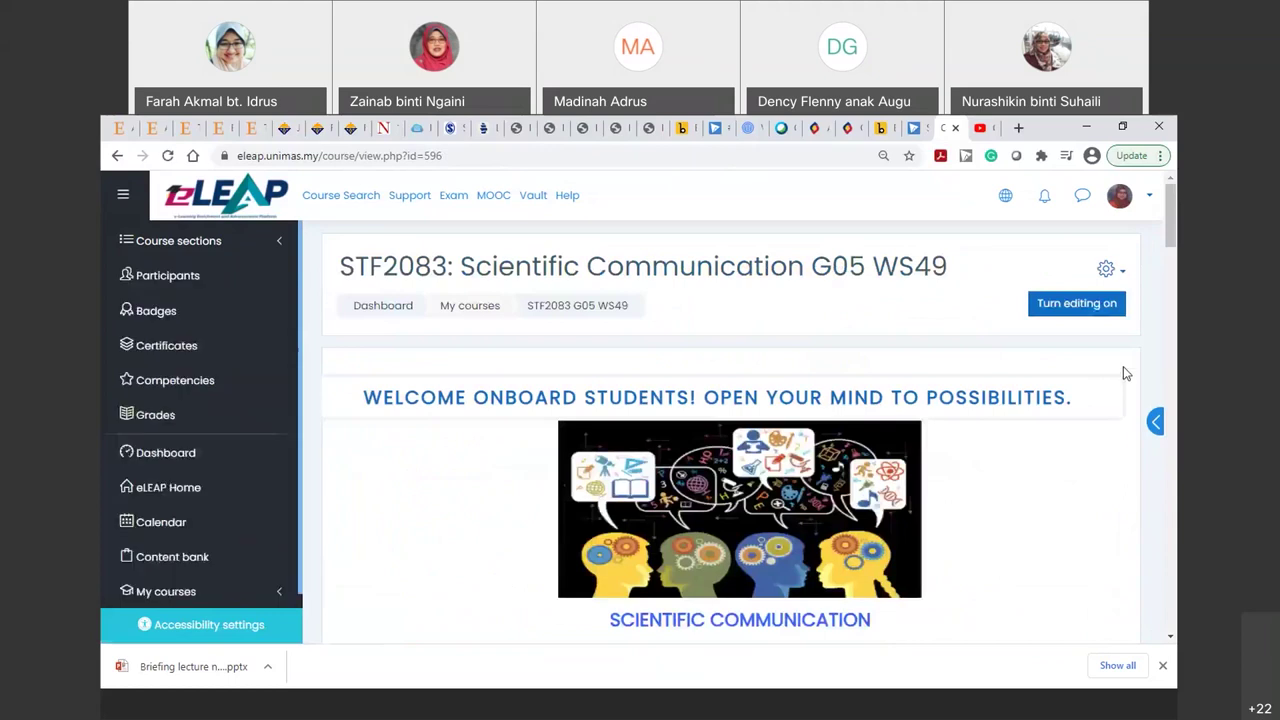
pyautogui.click(1085, 318)
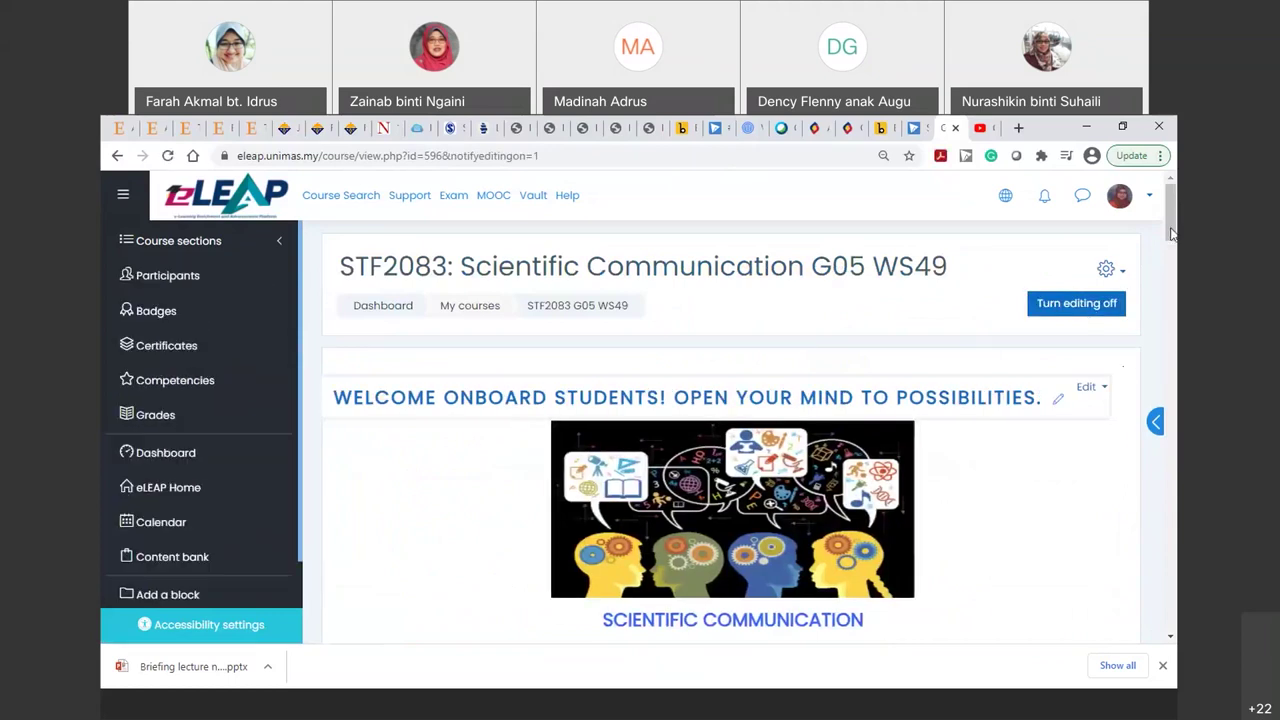
pyautogui.moveTo(1172, 233); pyautogui.dragTo(1134, 470)
pyautogui.click(1045, 590)
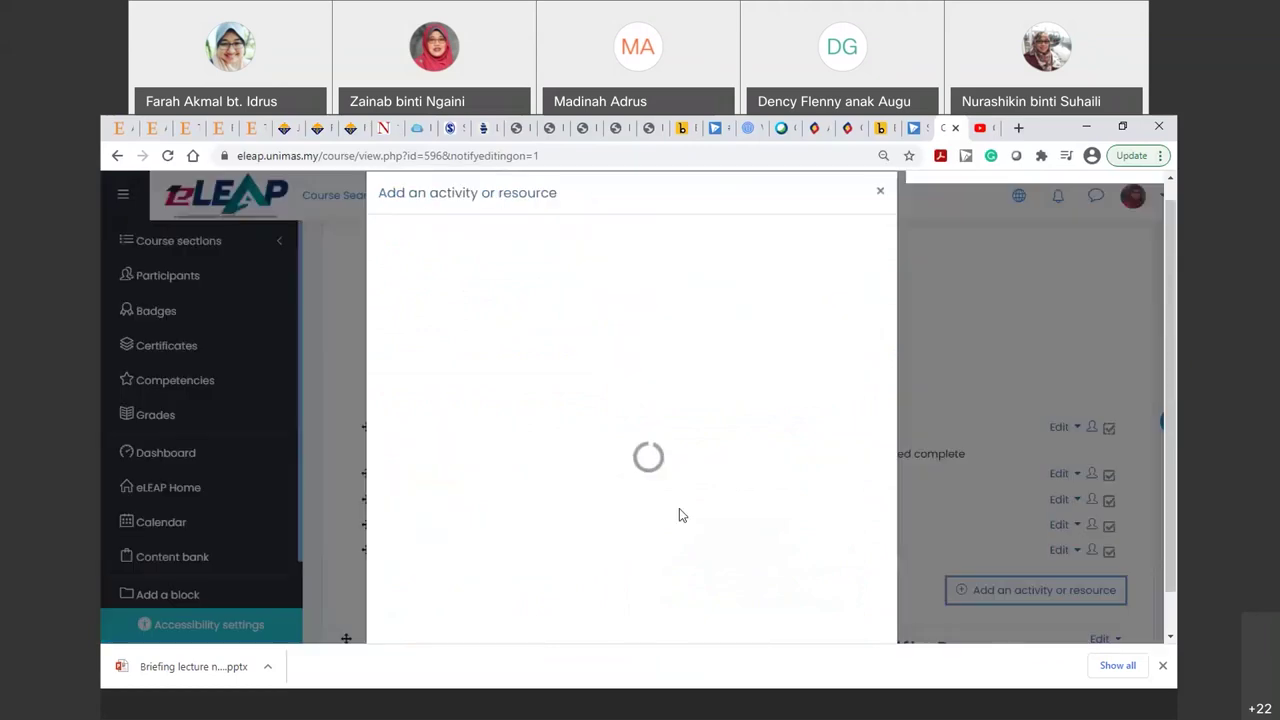
pyautogui.scroll(-1, 583, 518)
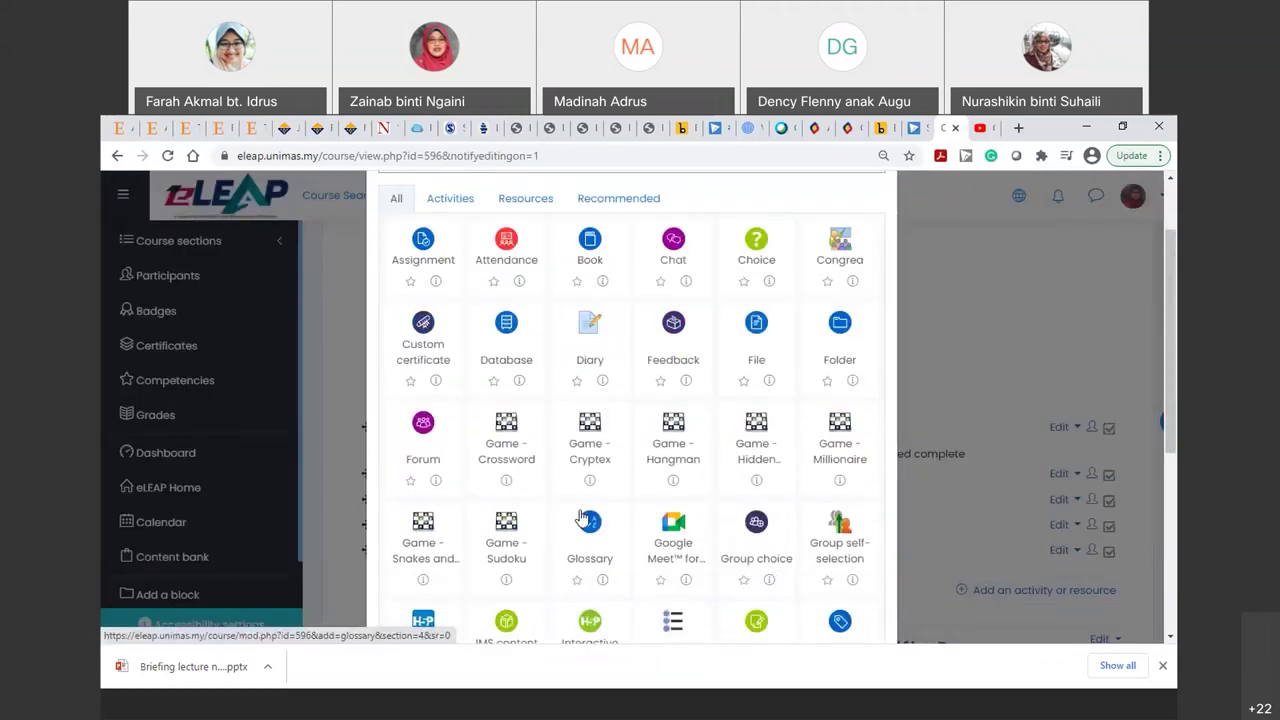
pyautogui.scroll(-2, 583, 518)
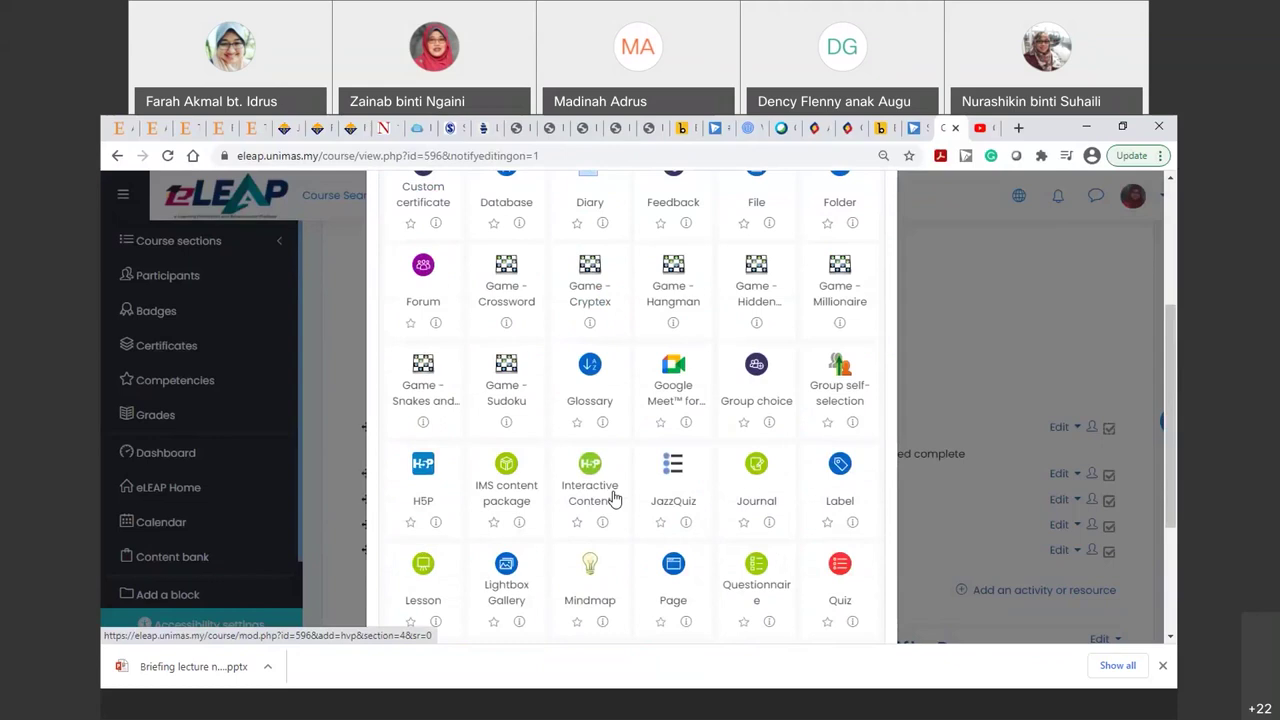
pyautogui.scroll(-1, 603, 498)
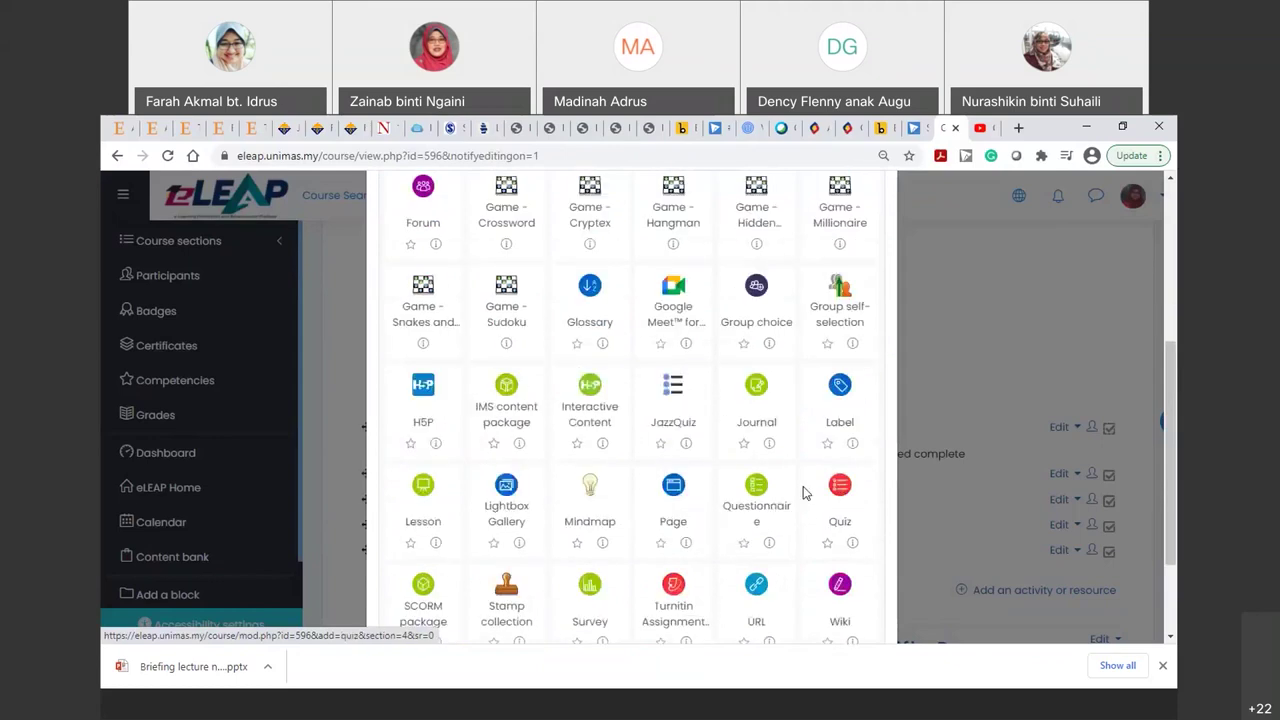
pyautogui.scroll(5, 655, 410)
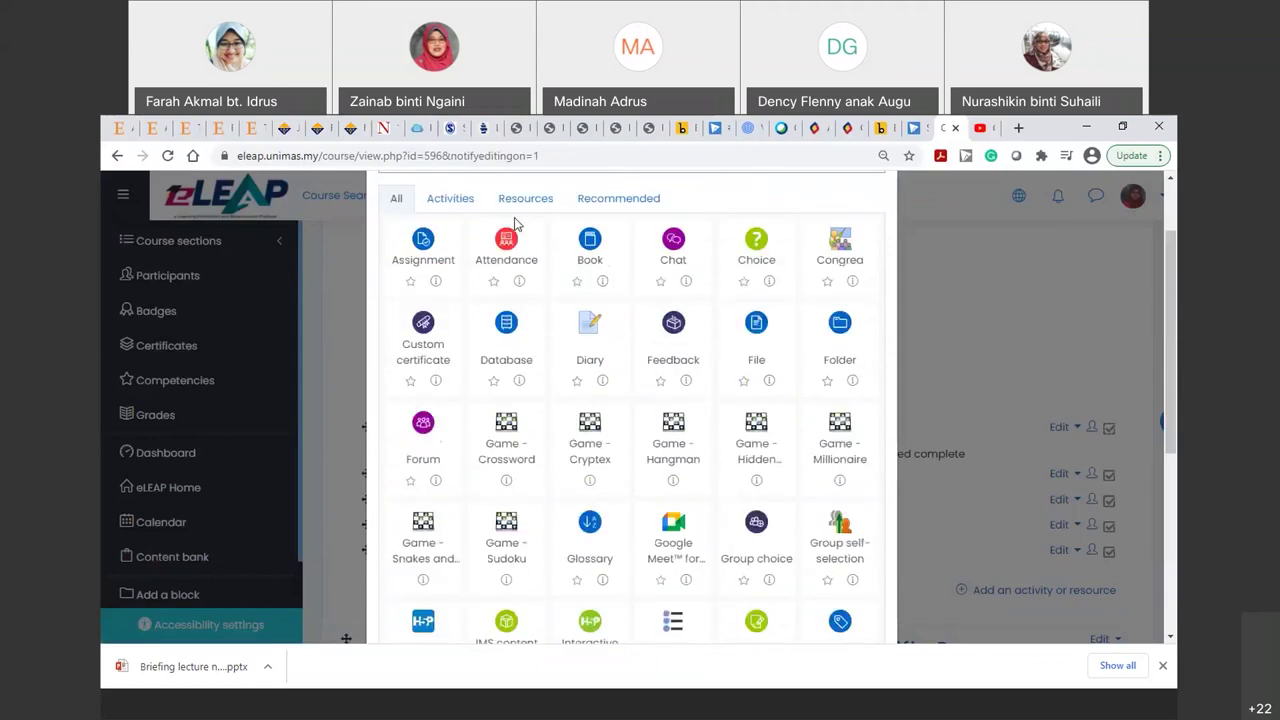
pyautogui.click(450, 198)
pyautogui.scroll(-2, 670, 408)
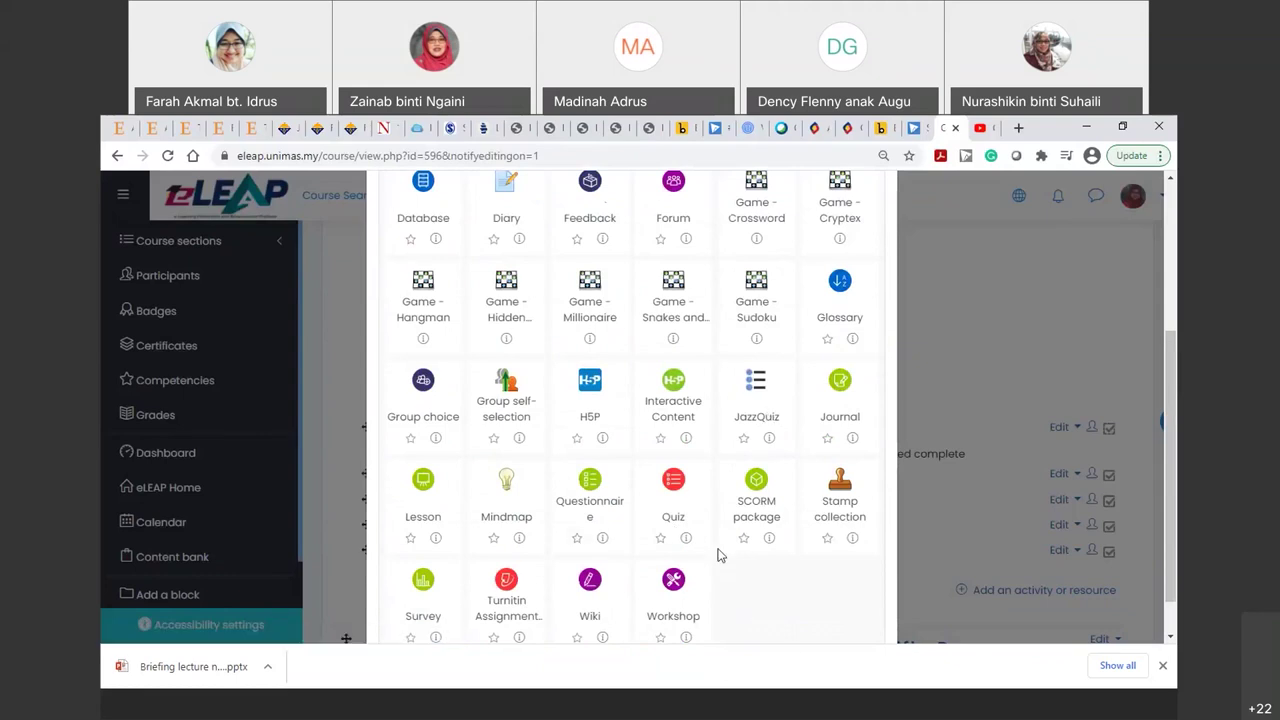
pyautogui.scroll(-1, 423, 528)
pyautogui.scroll(4, 617, 449)
pyautogui.scroll(1, 785, 190)
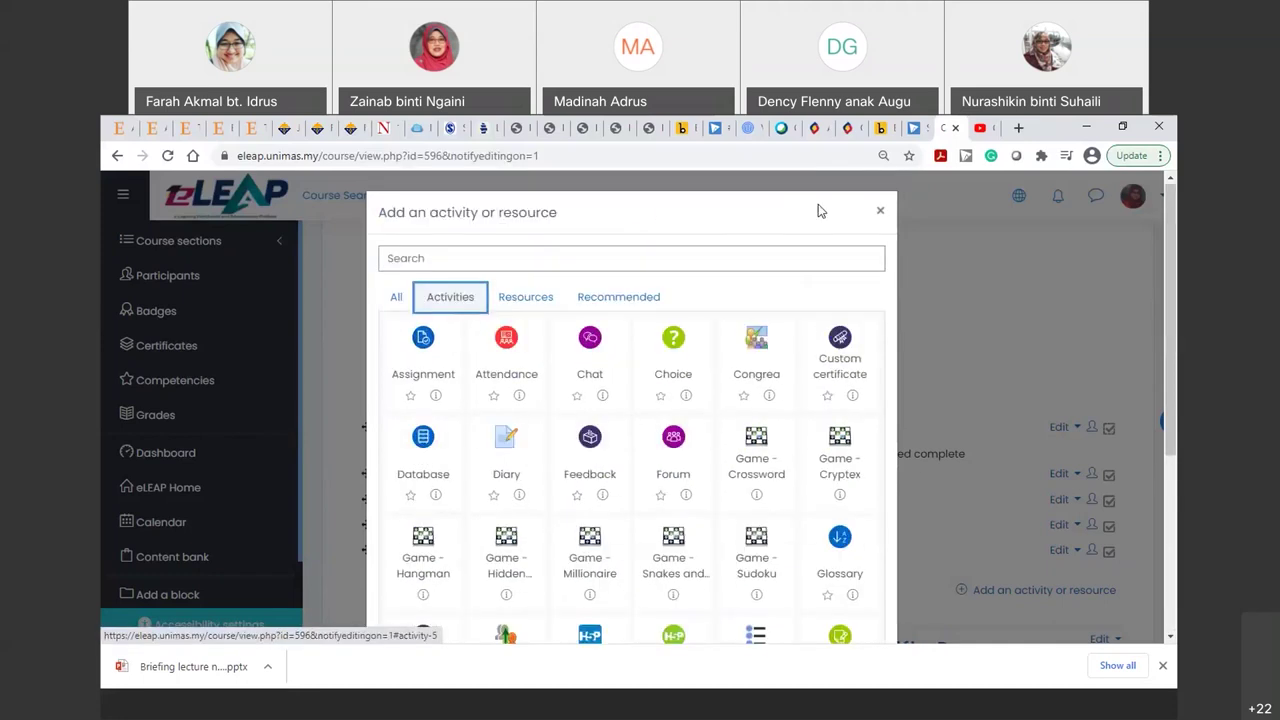
pyautogui.click(880, 214)
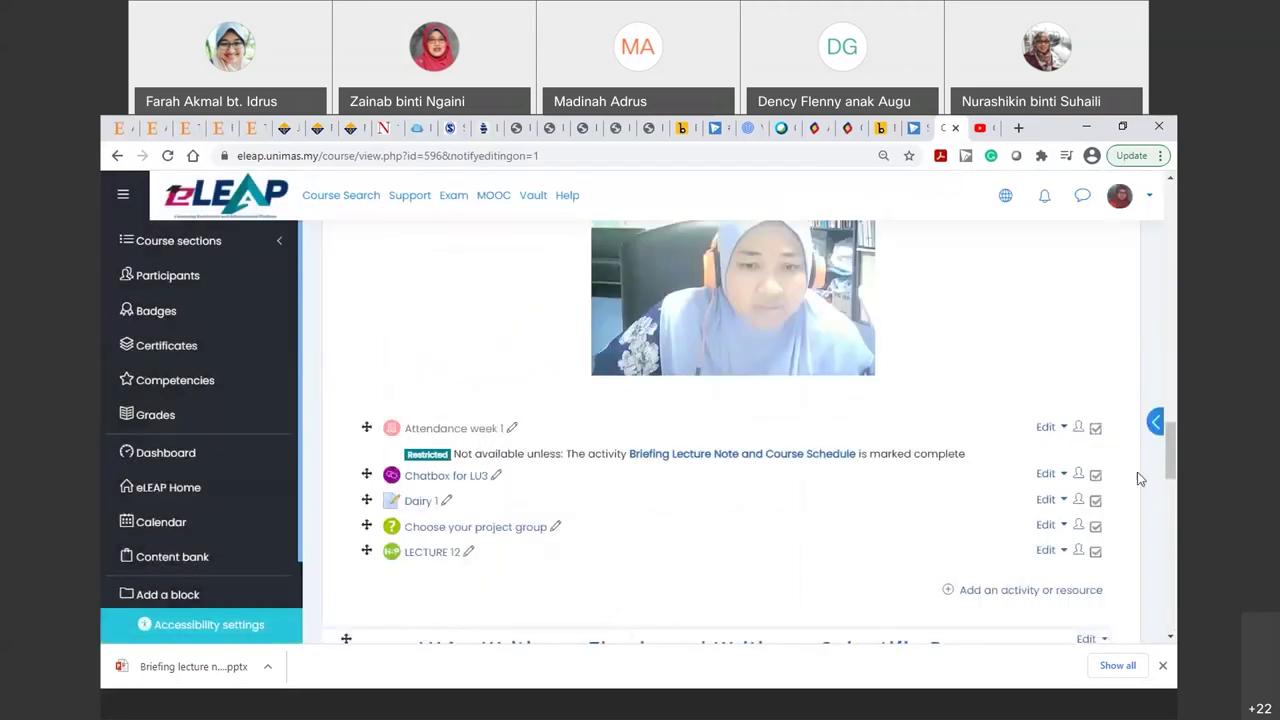
# Step: Open and then close the right-hand course blocks drawer
pyautogui.scroll(2, 720, 430)
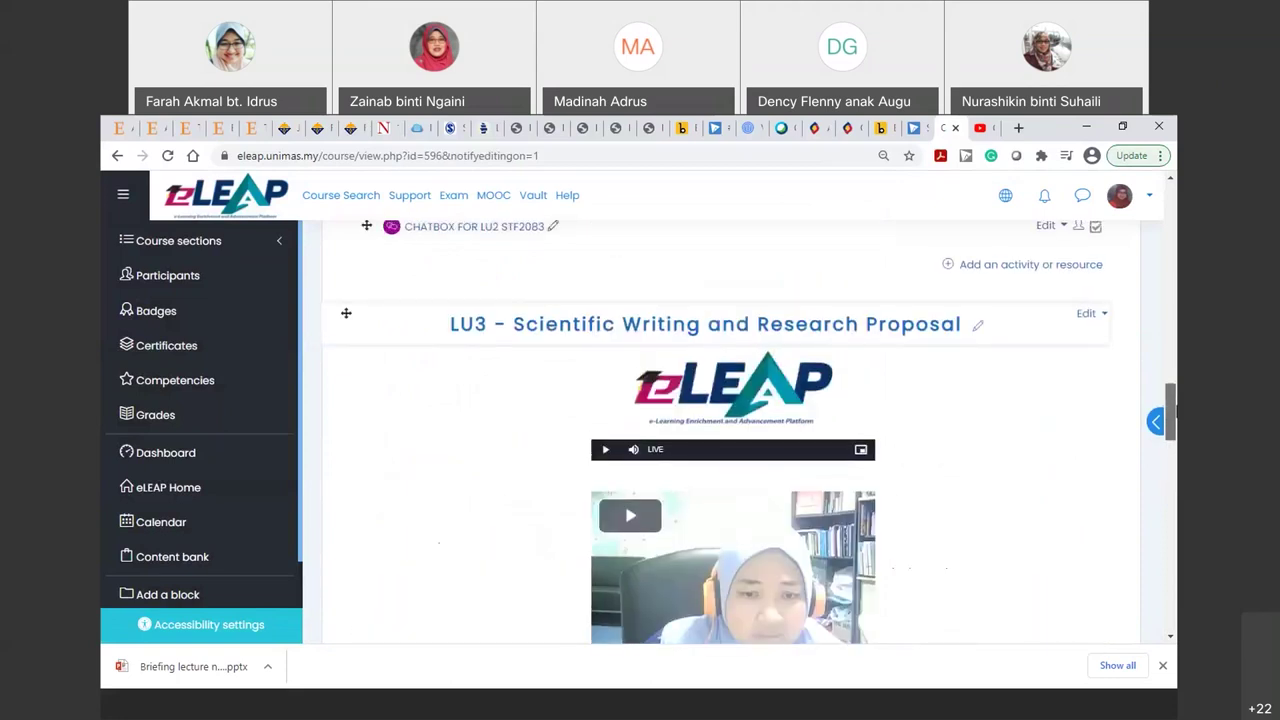
pyautogui.click(1155, 421)
pyautogui.click(928, 421)
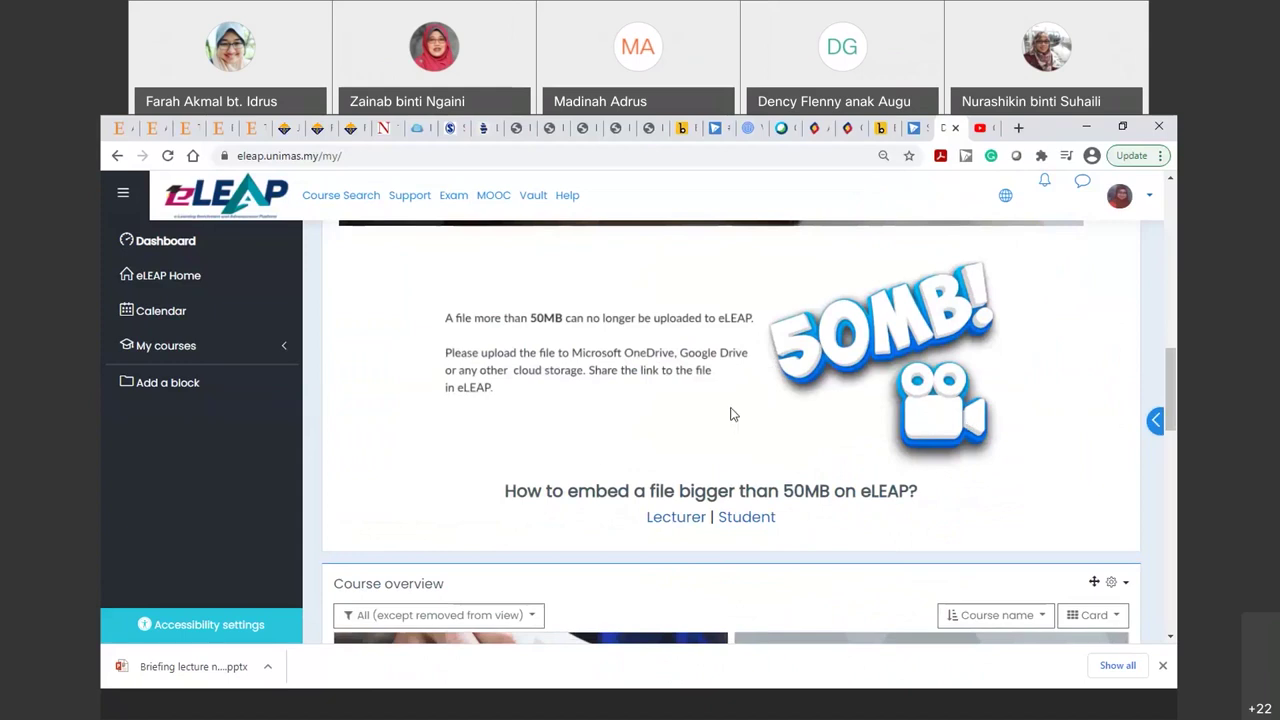
# Step: Start the PowerPoint slide show and advance to the Creating Lecture Videos slide
pyautogui.scroll(-1, 739, 410)
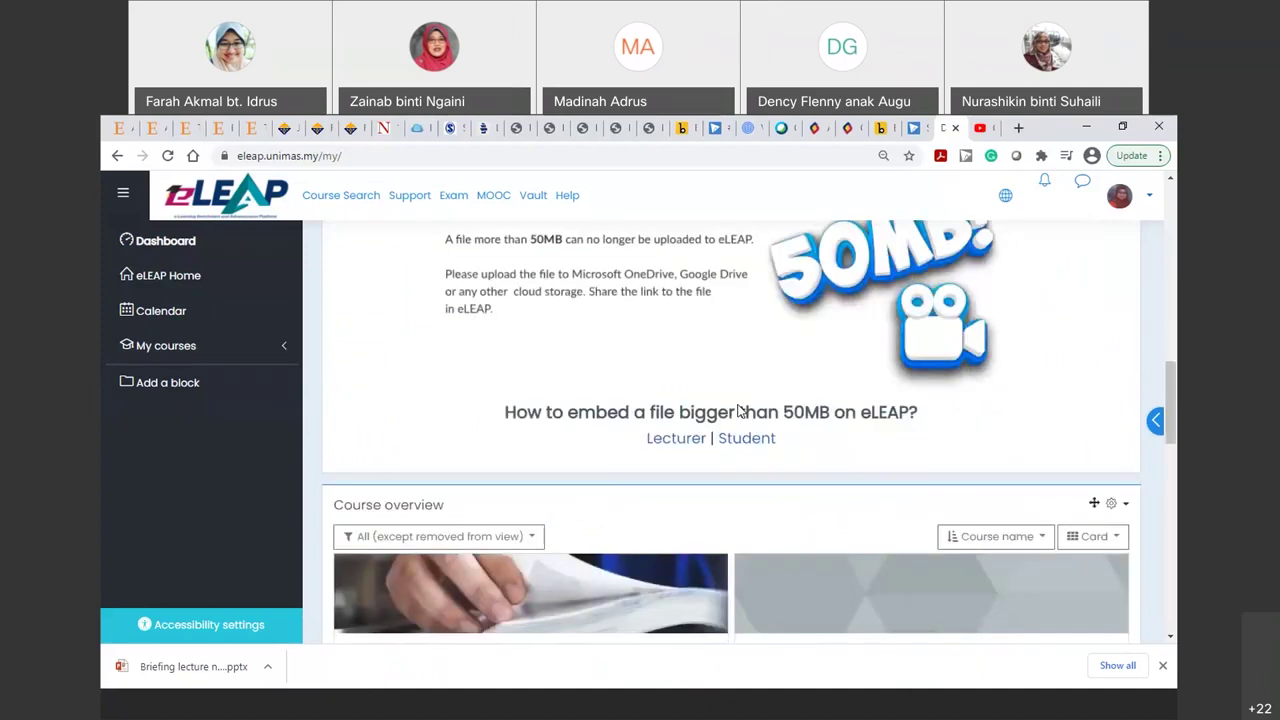
pyautogui.scroll(2, 739, 410)
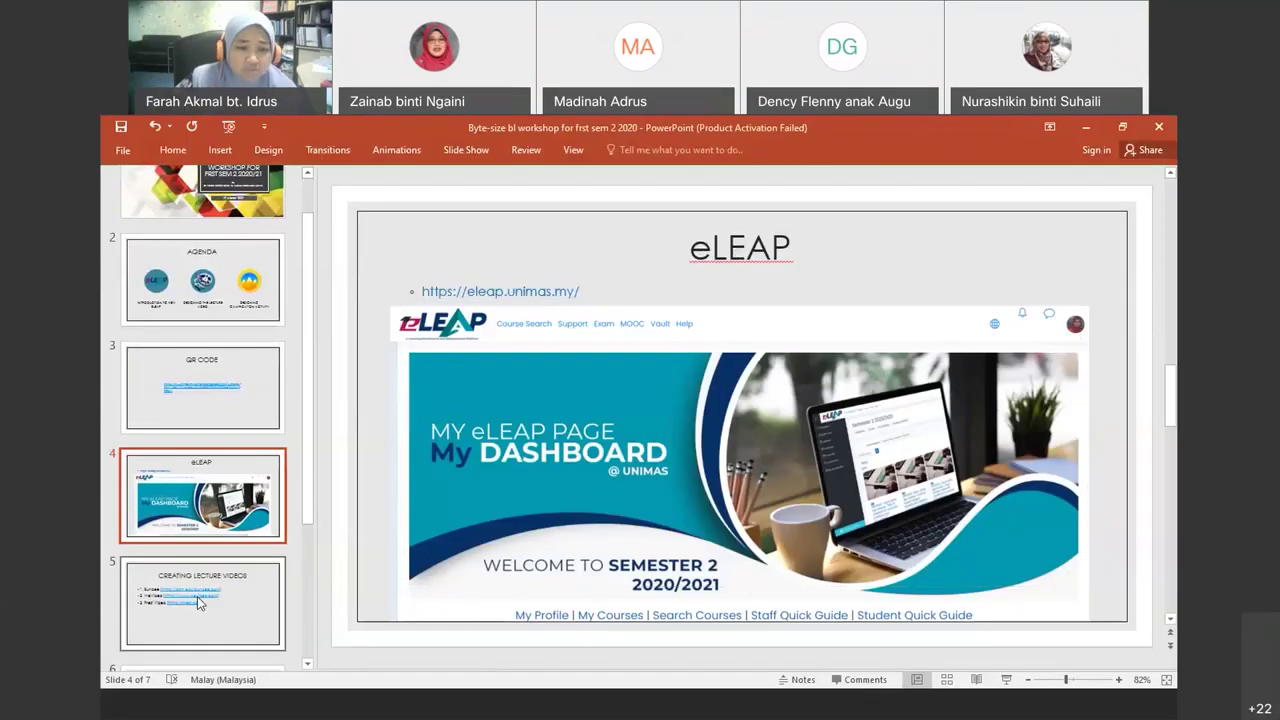
pyautogui.click(1006, 679)
pyautogui.press('Right')
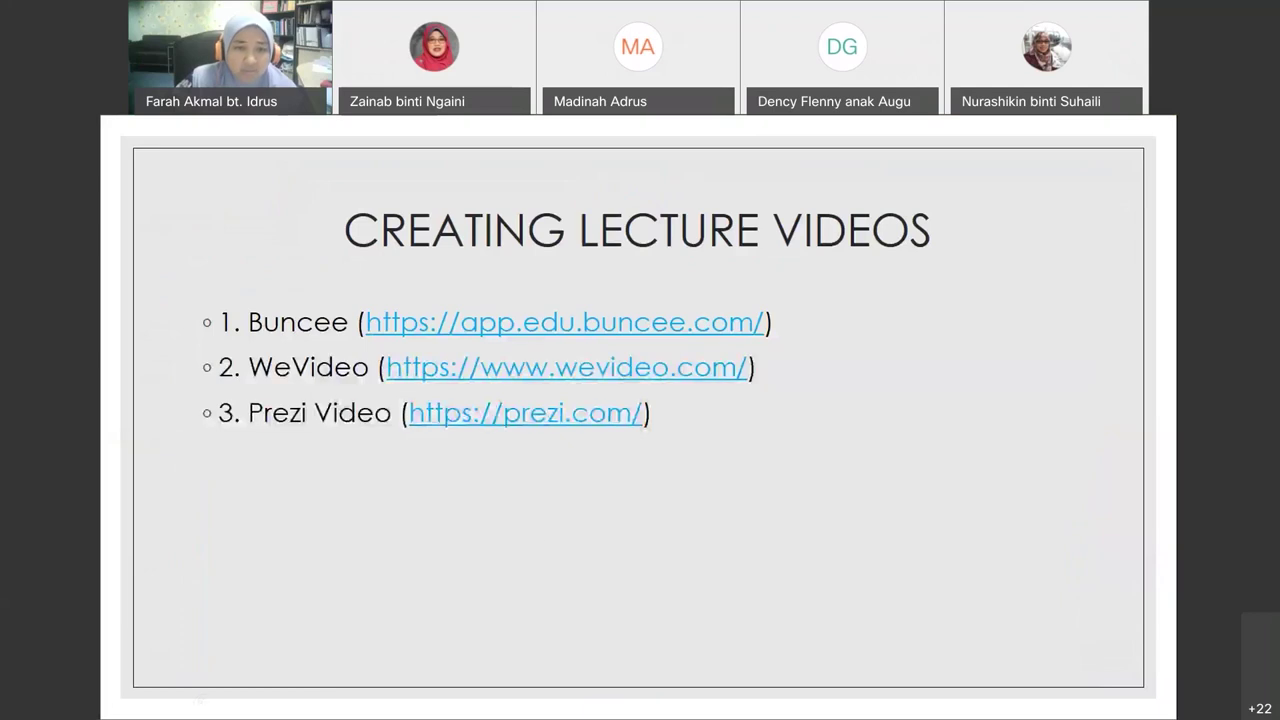
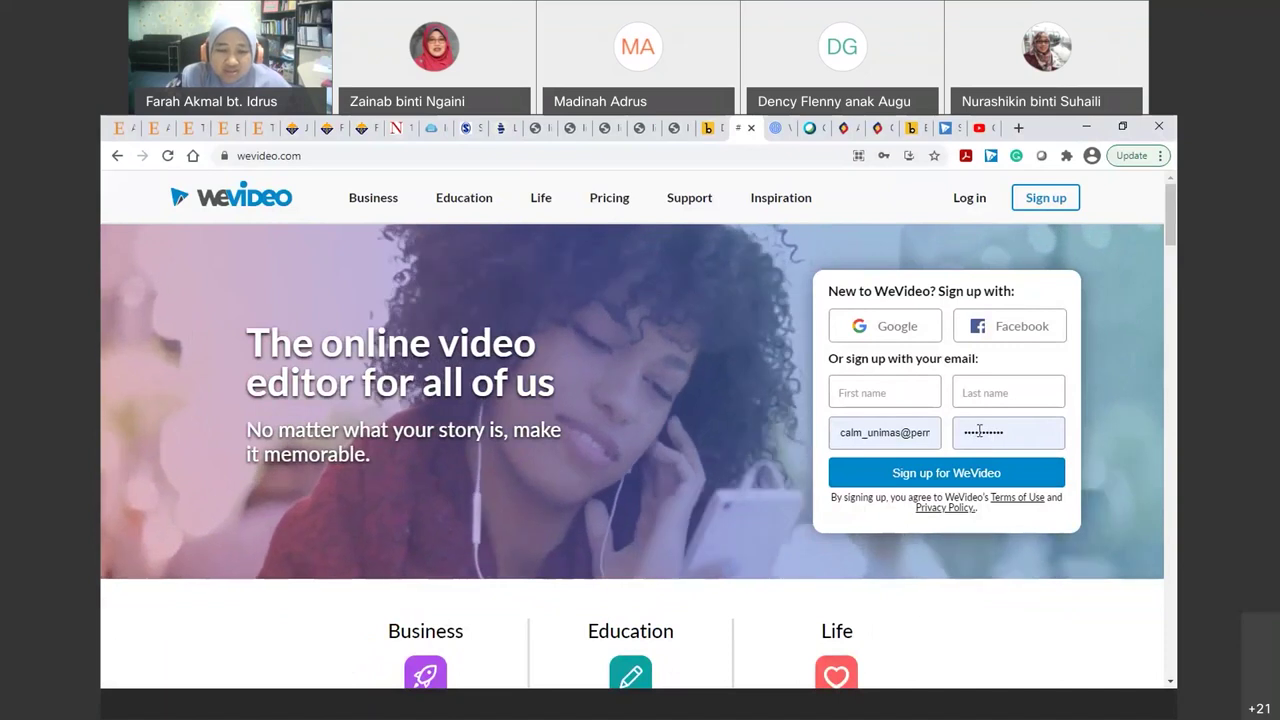
# Step: Fill the WeVideo sign-up form from the browser's saved account entry and submit it
pyautogui.click(883, 392)
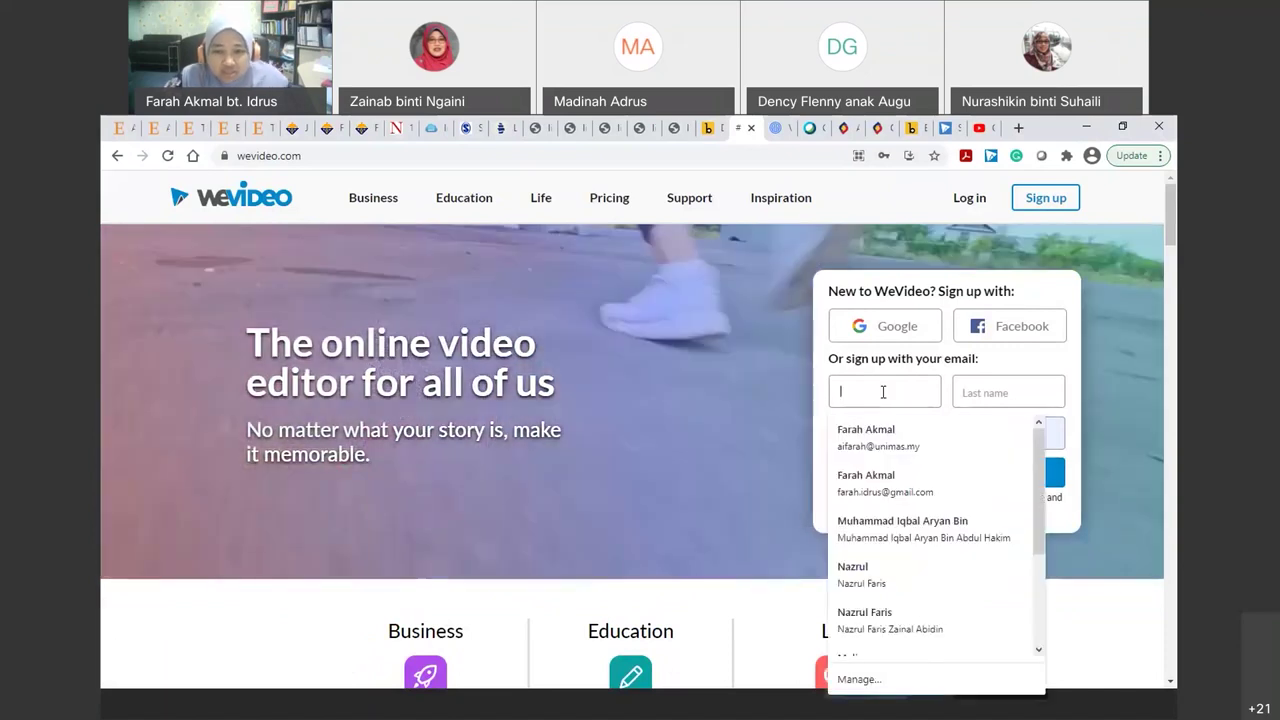
pyautogui.click(888, 432)
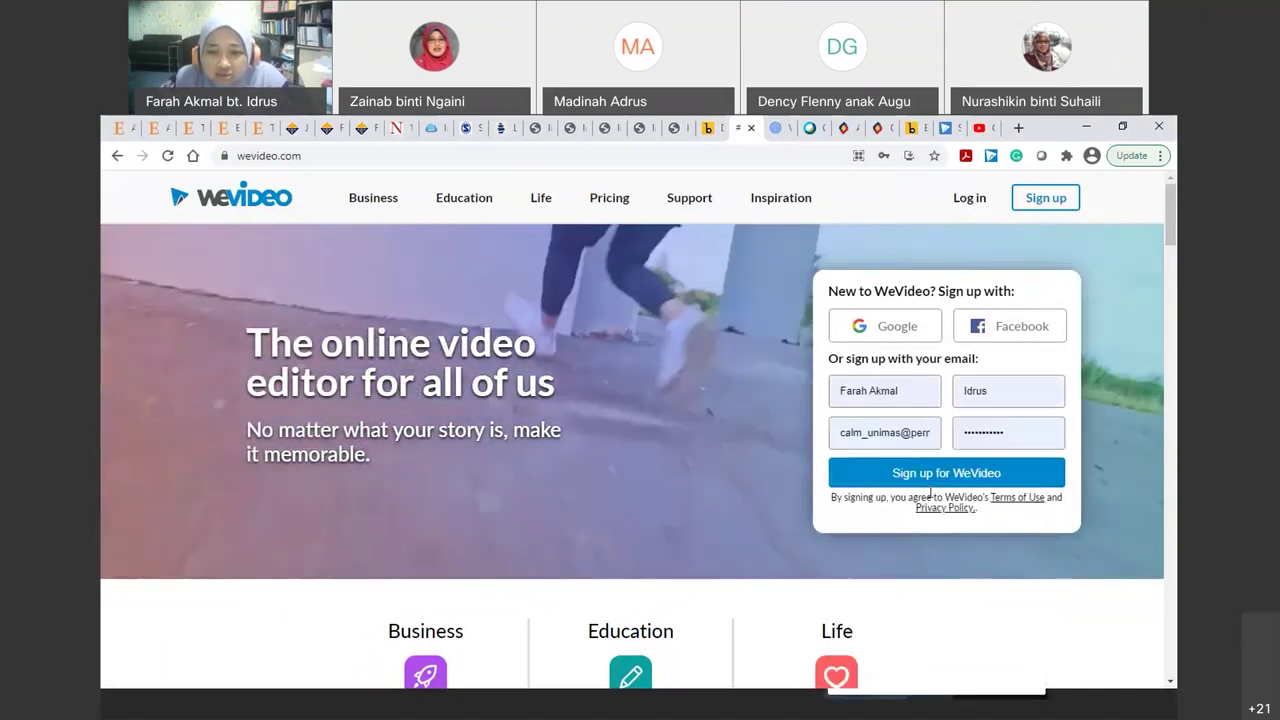
pyautogui.click(949, 476)
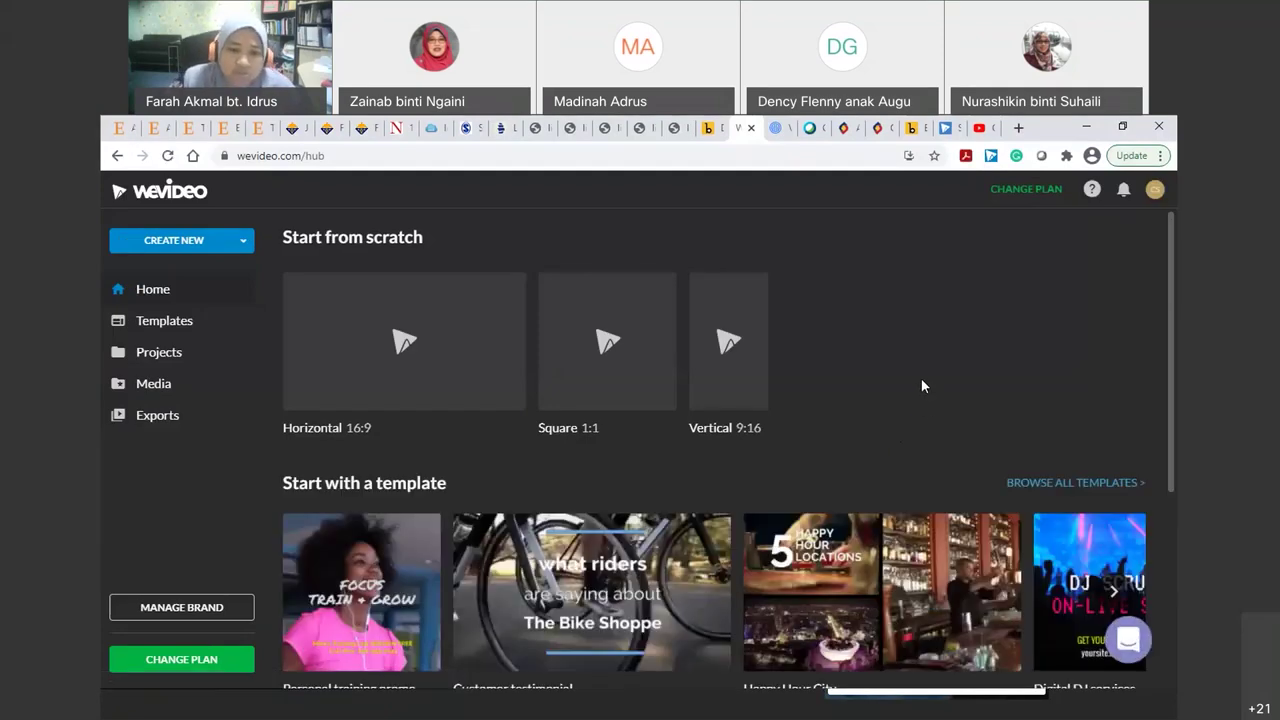
# Step: Scroll the hub page, then open the Others folder under Projects
pyautogui.scroll(-1, 902, 340)
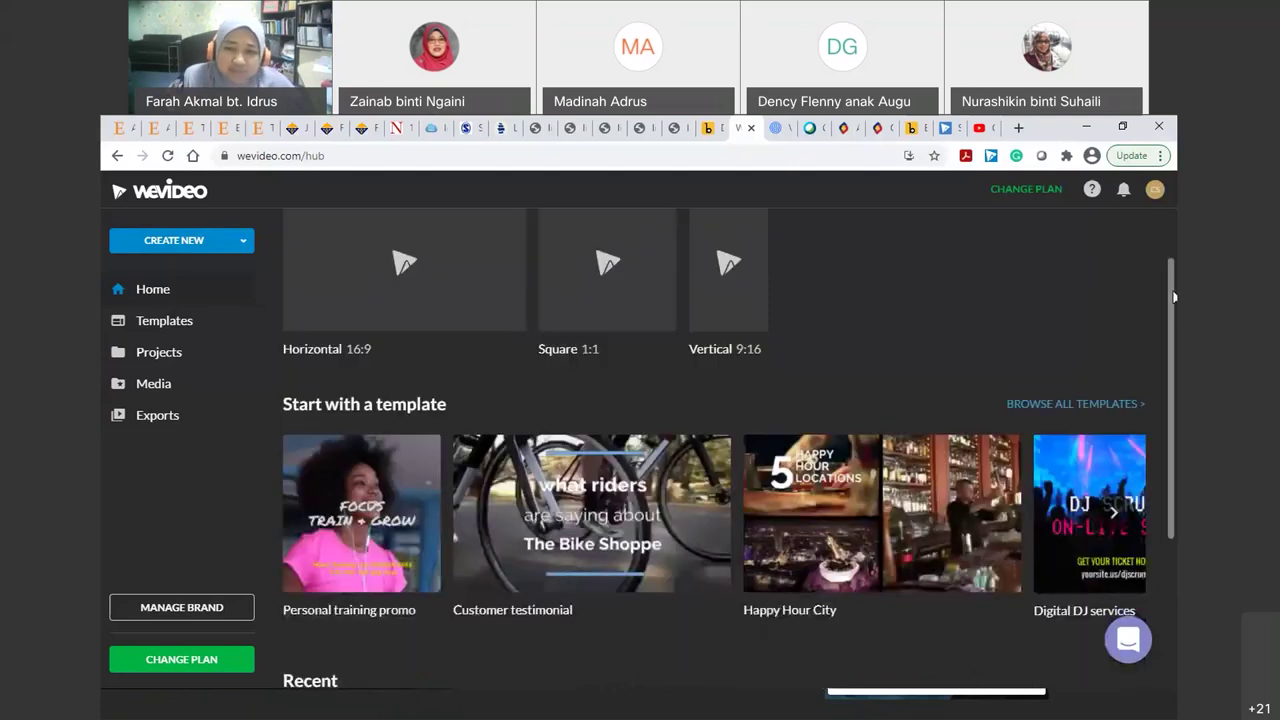
pyautogui.moveTo(1172, 299); pyautogui.dragTo(1172, 494)
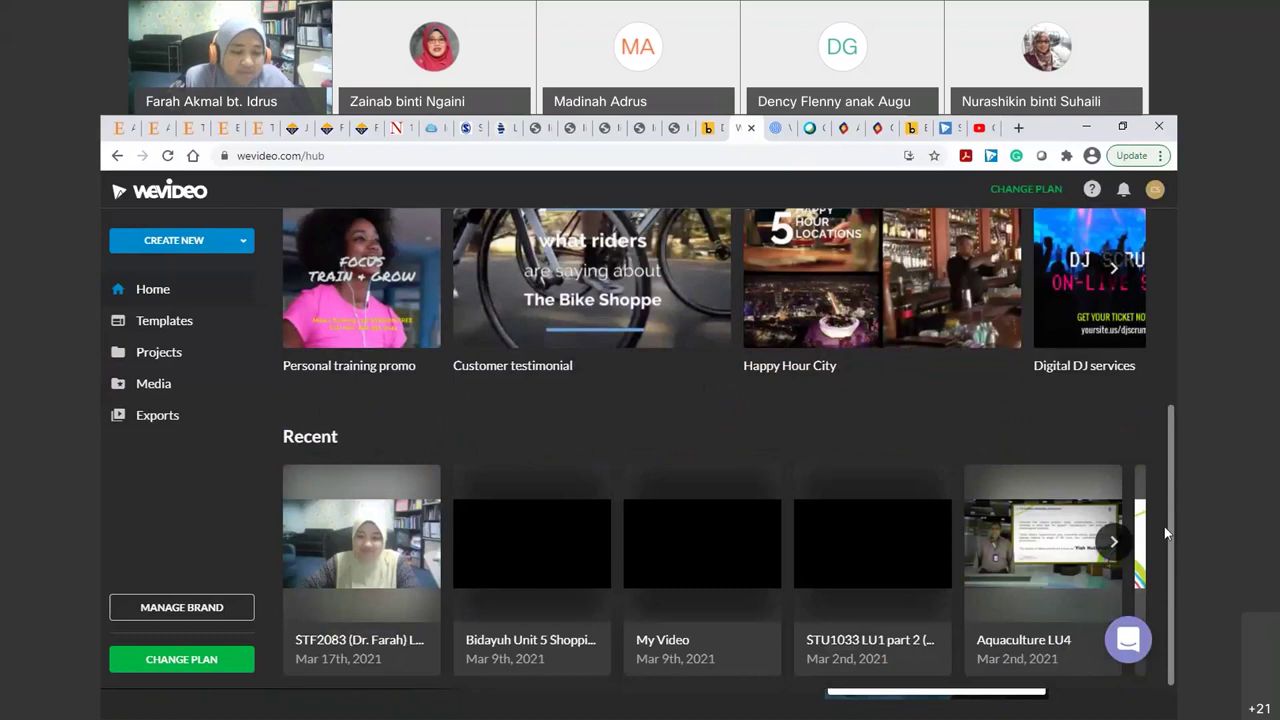
pyautogui.moveTo(1164, 526); pyautogui.dragTo(1164, 230)
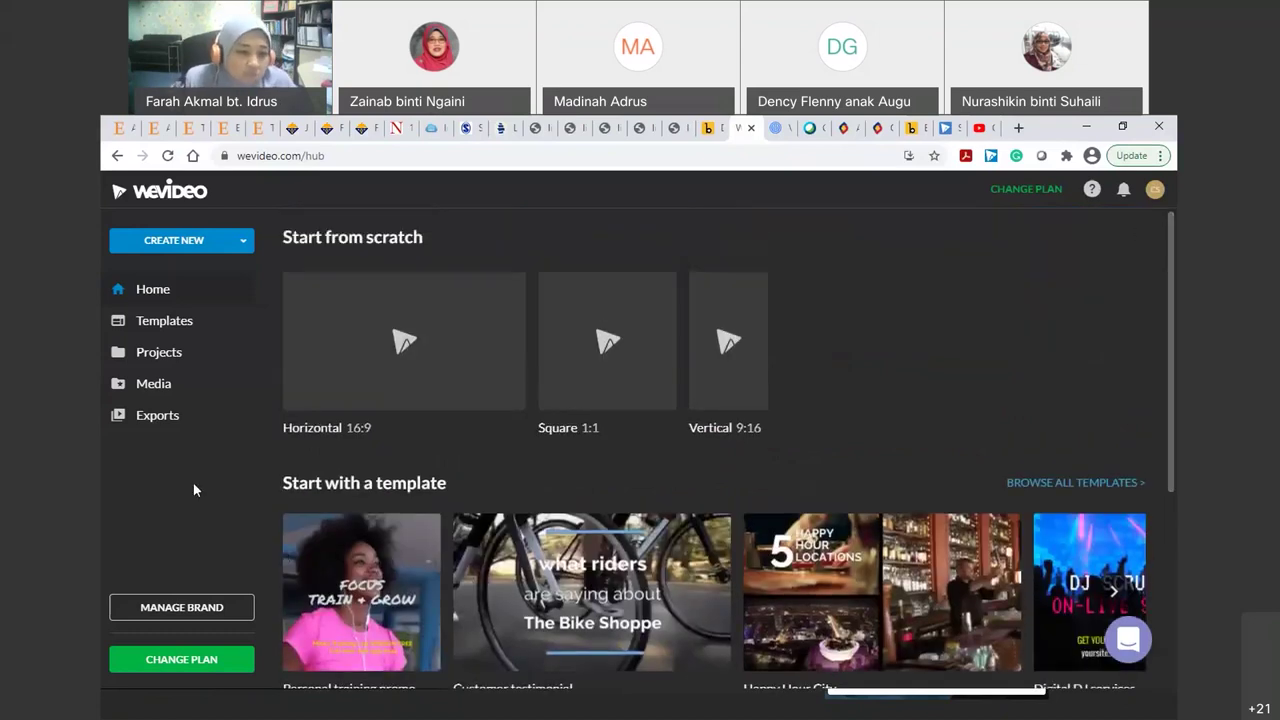
pyautogui.click(160, 324)
pyautogui.click(159, 354)
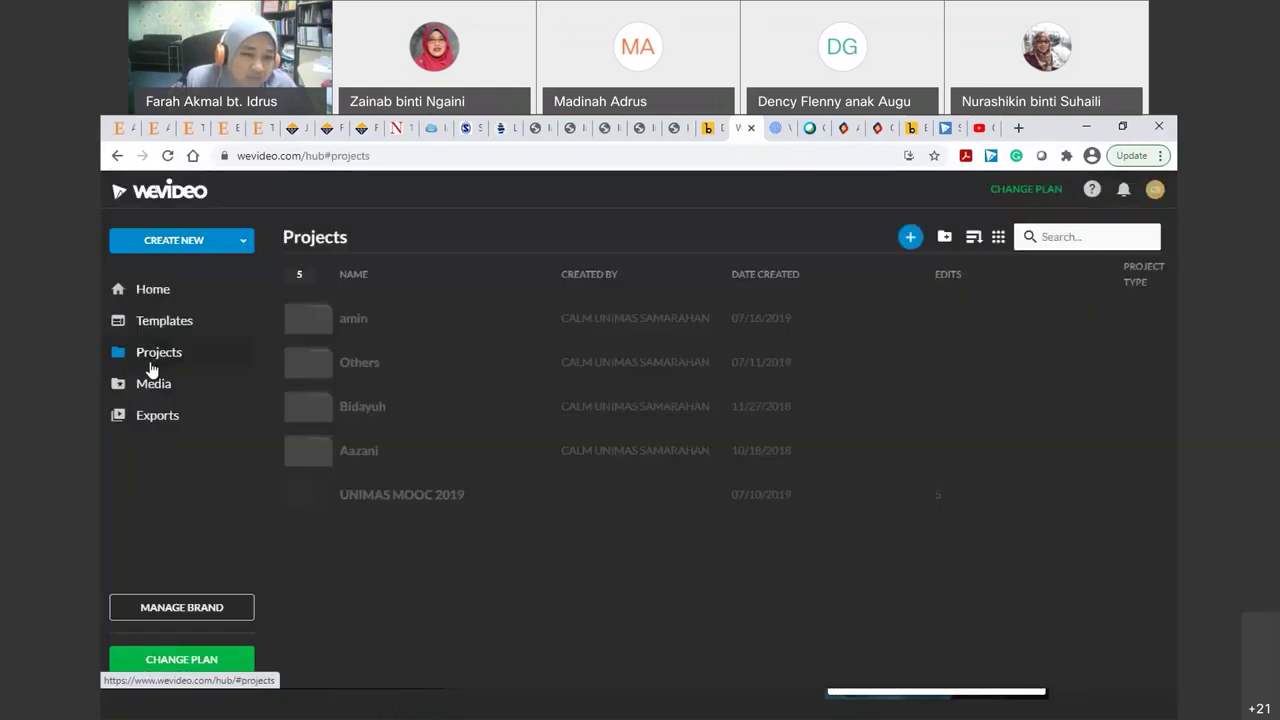
pyautogui.click(354, 363)
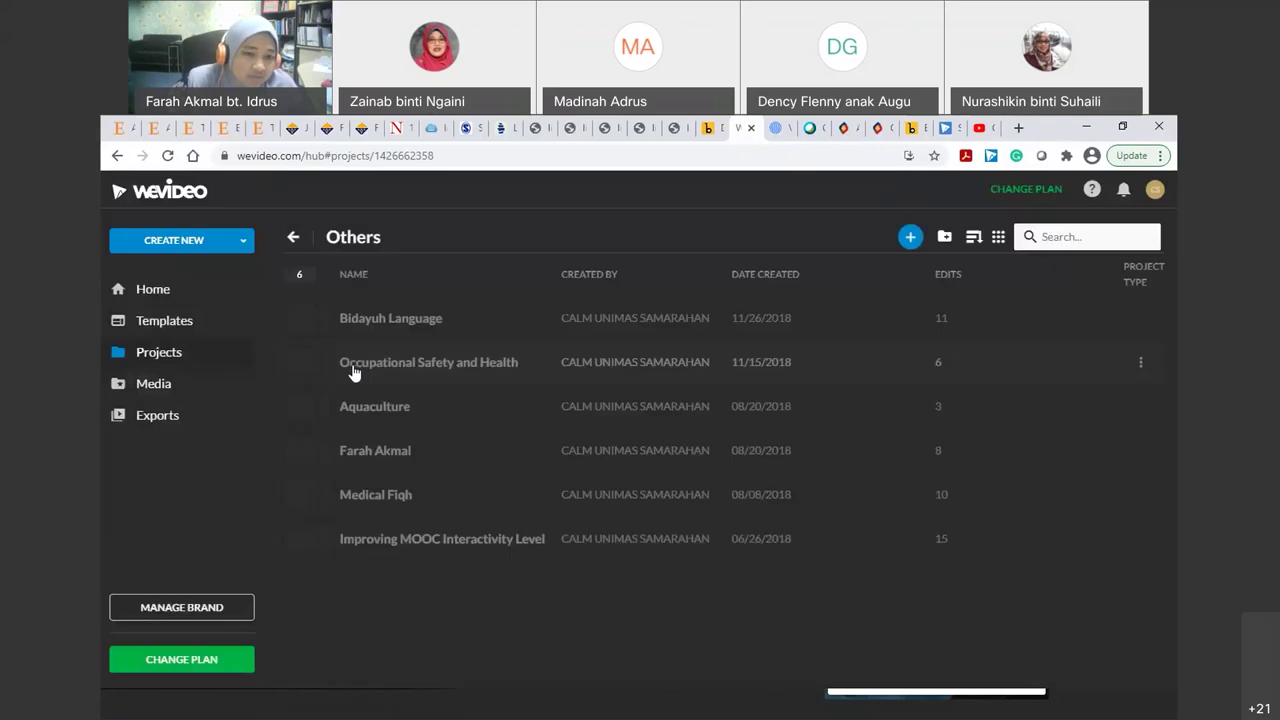
# Step: Look through the edits in the personal project and the Bidayuh Language project
pyautogui.click(392, 452)
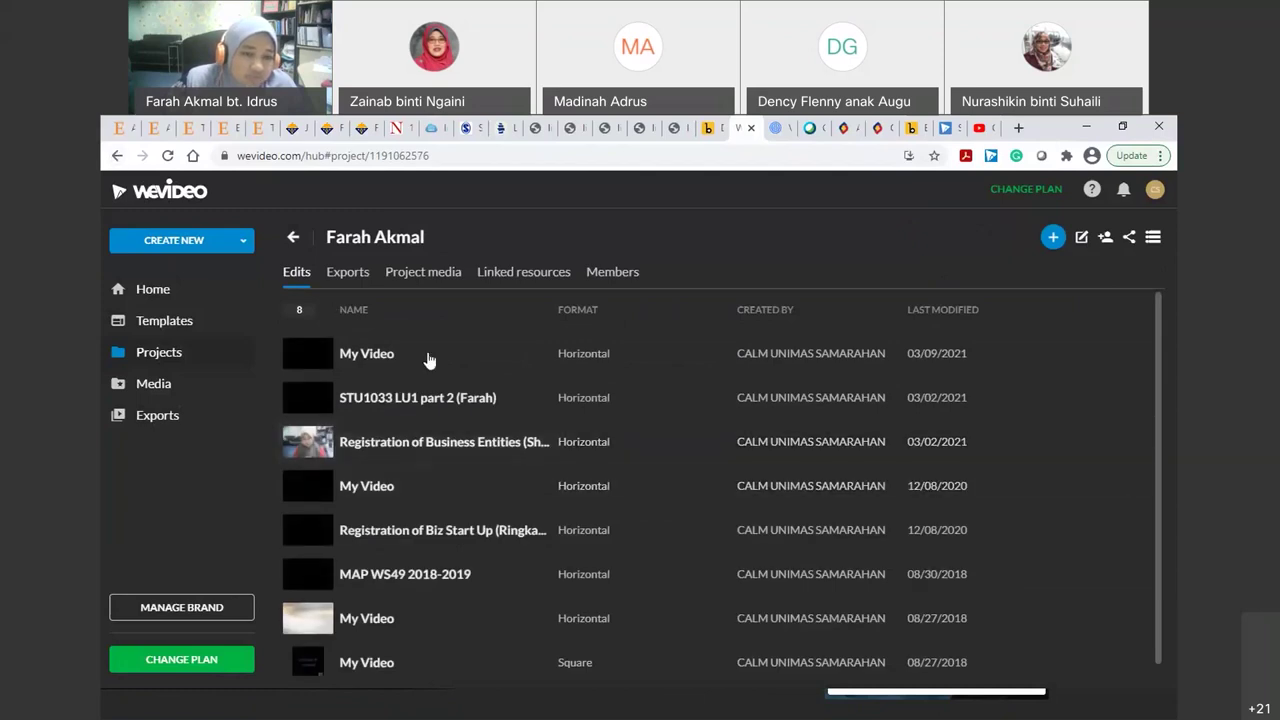
pyautogui.click(117, 155)
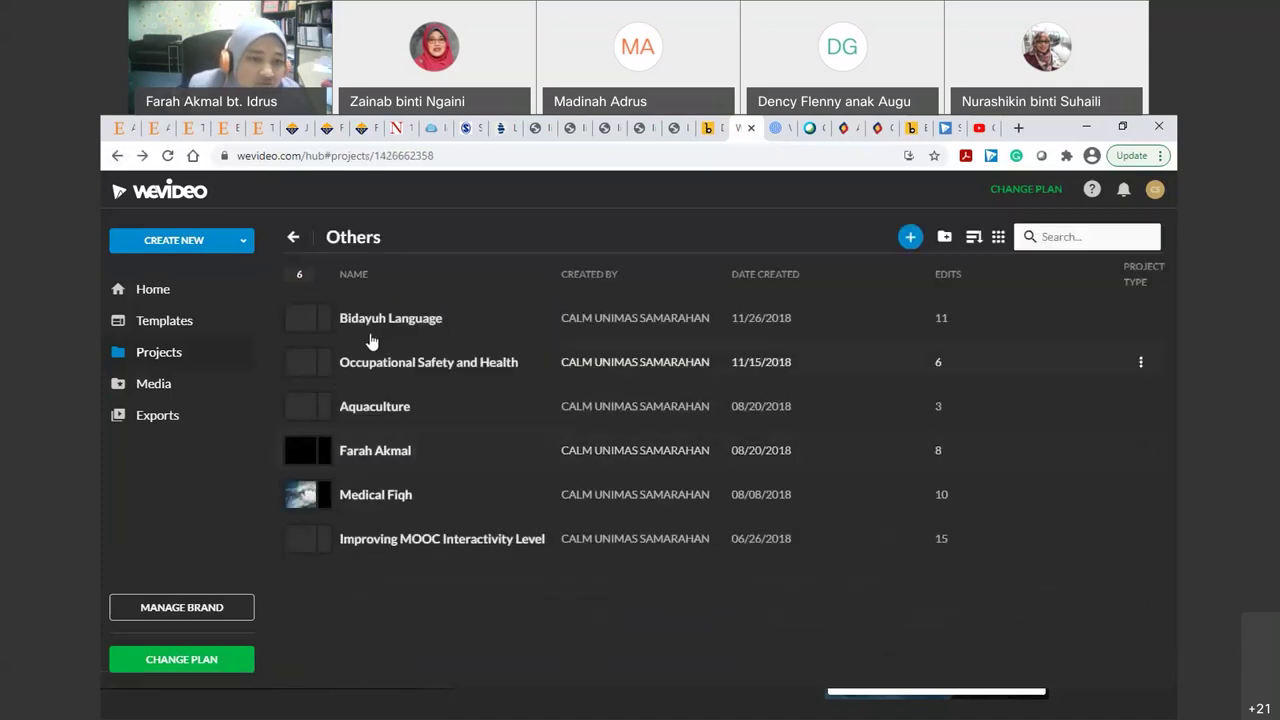
pyautogui.click(380, 324)
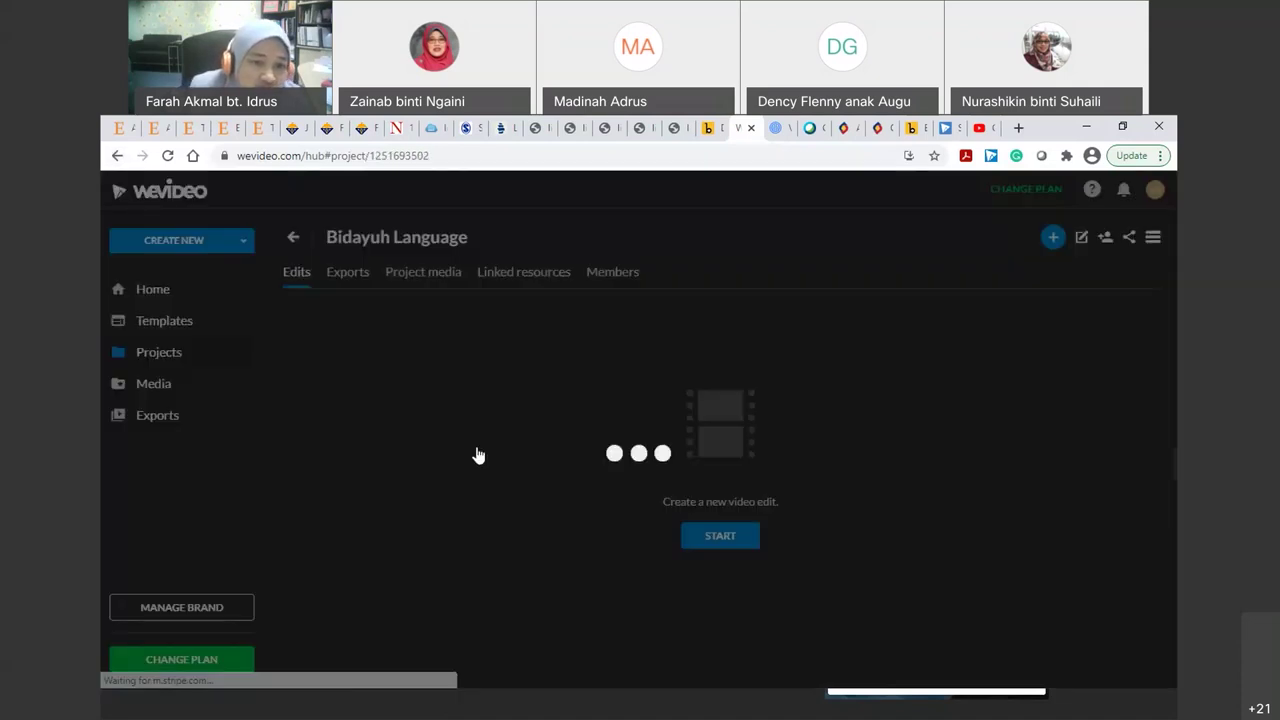
pyautogui.scroll(-3, 391, 634)
pyautogui.scroll(3, 389, 620)
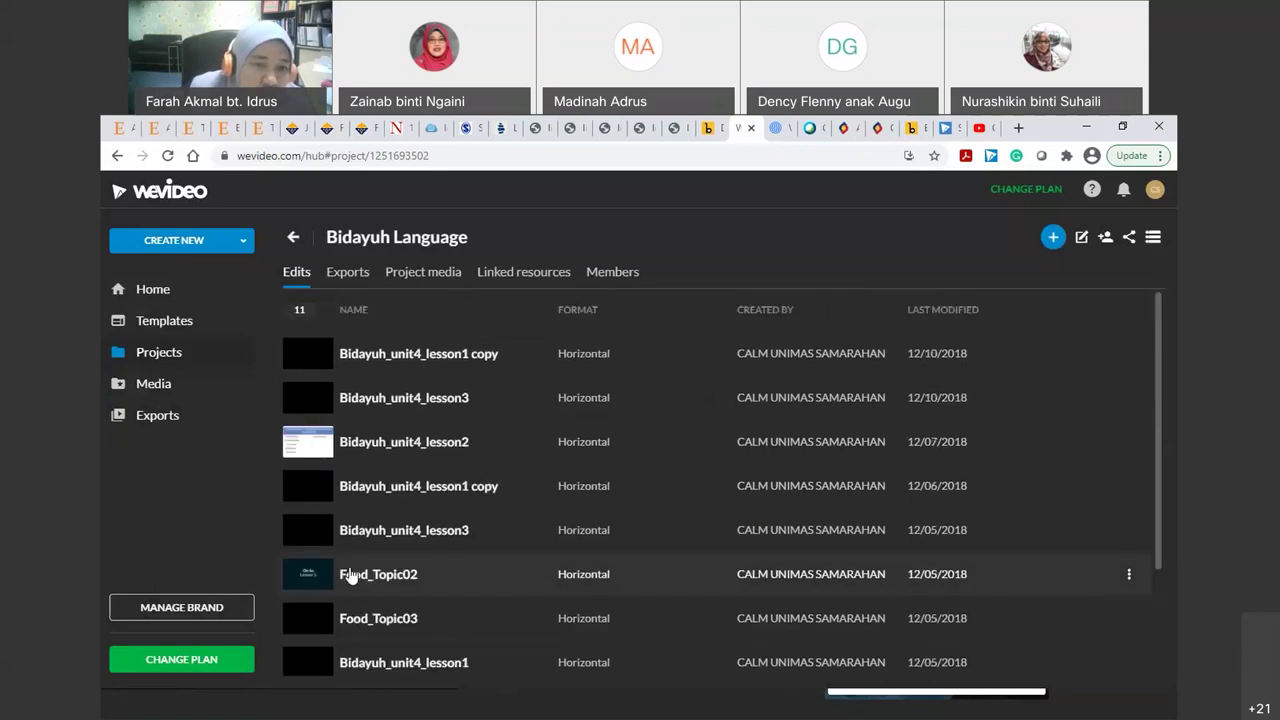
pyautogui.click(117, 156)
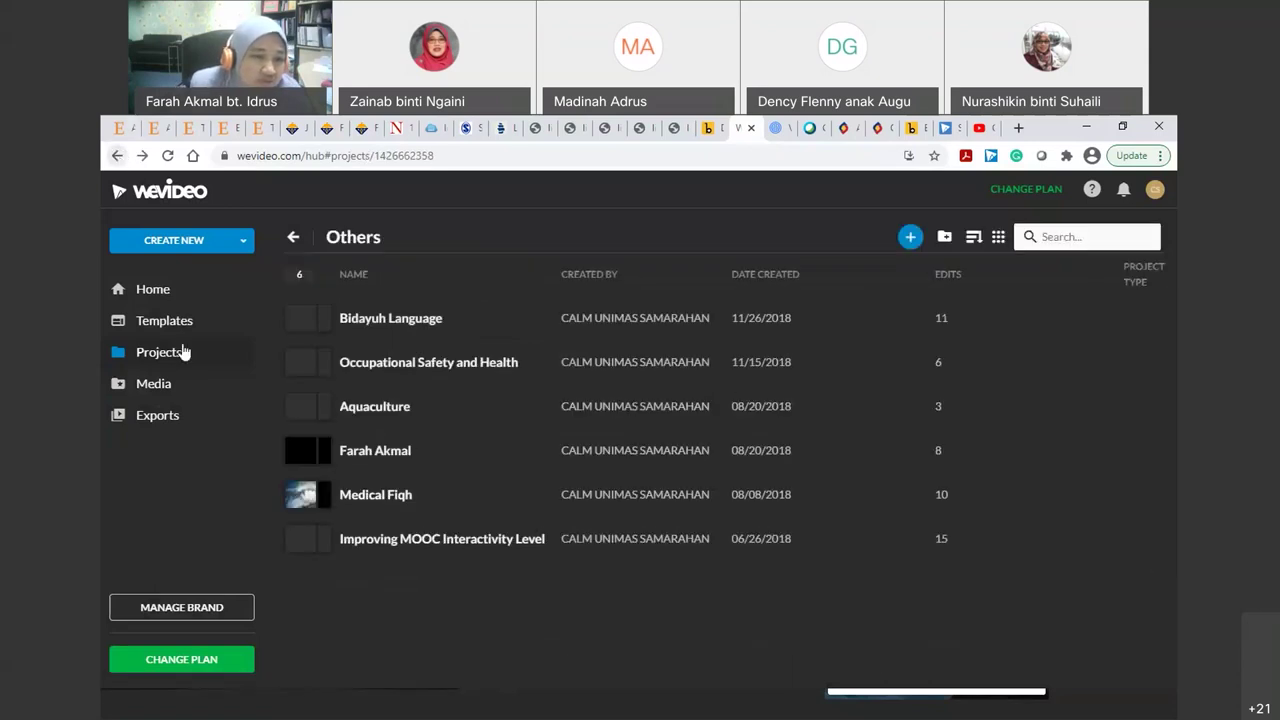
pyautogui.click(363, 458)
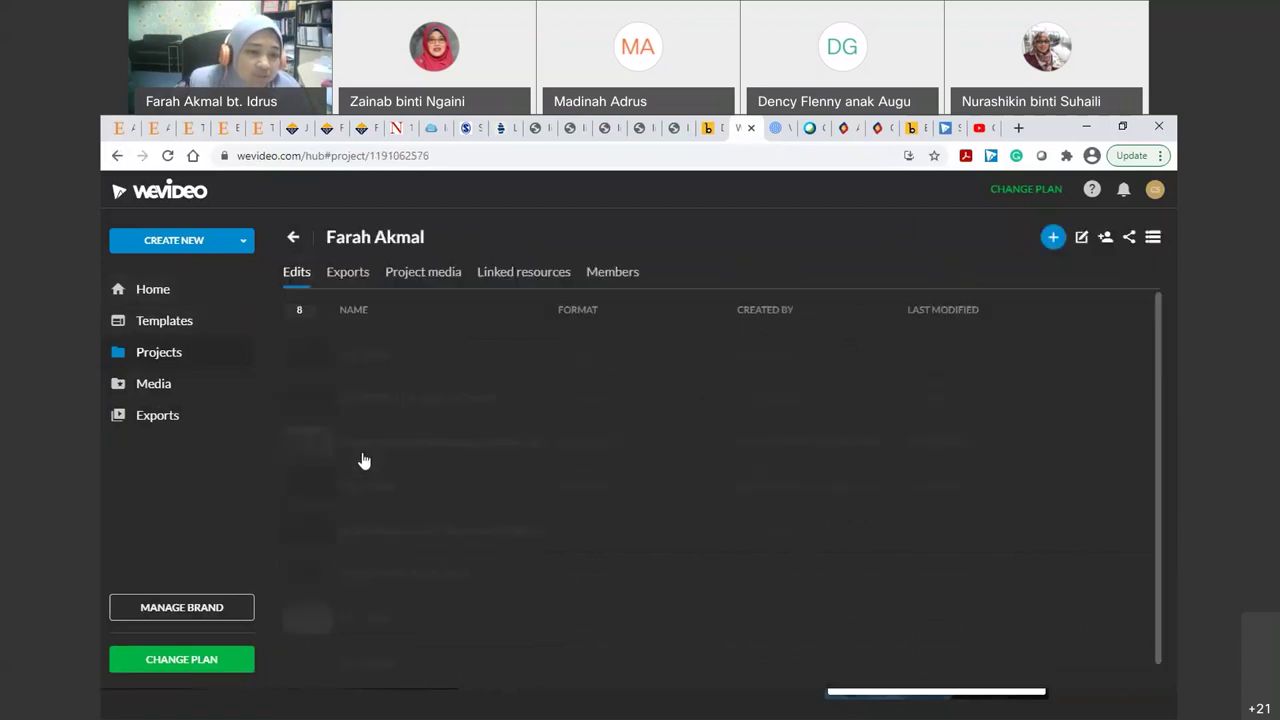
# Step: Check the create-new options, then bring up the Templates gallery
pyautogui.click(205, 243)
pyautogui.click(184, 245)
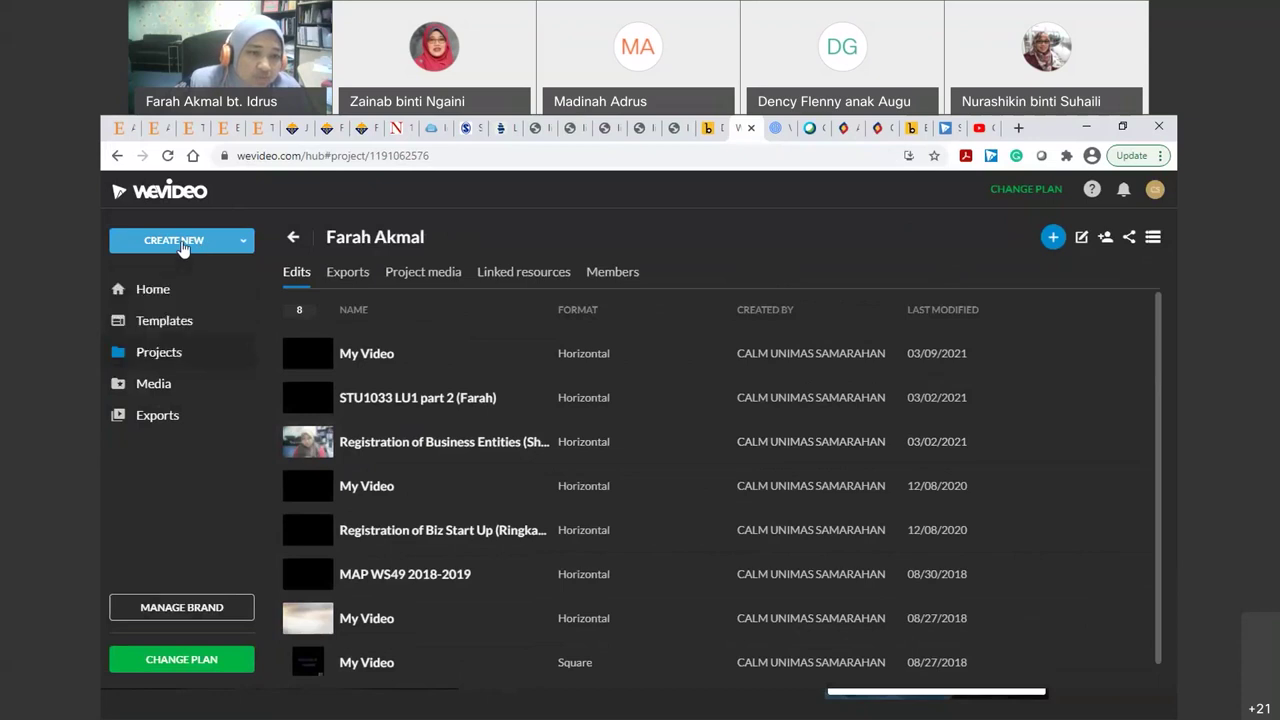
pyautogui.click(179, 325)
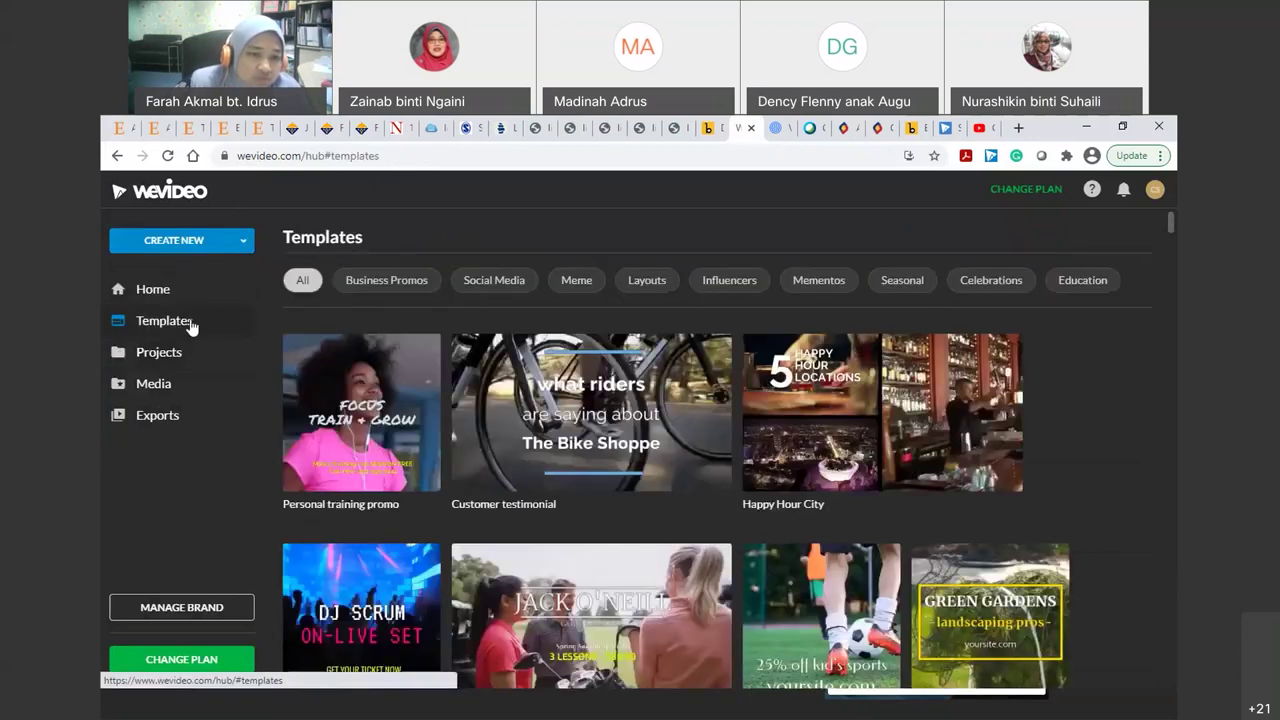
# Step: Create a new video edit saved into the personal project and start editing
pyautogui.click(178, 241)
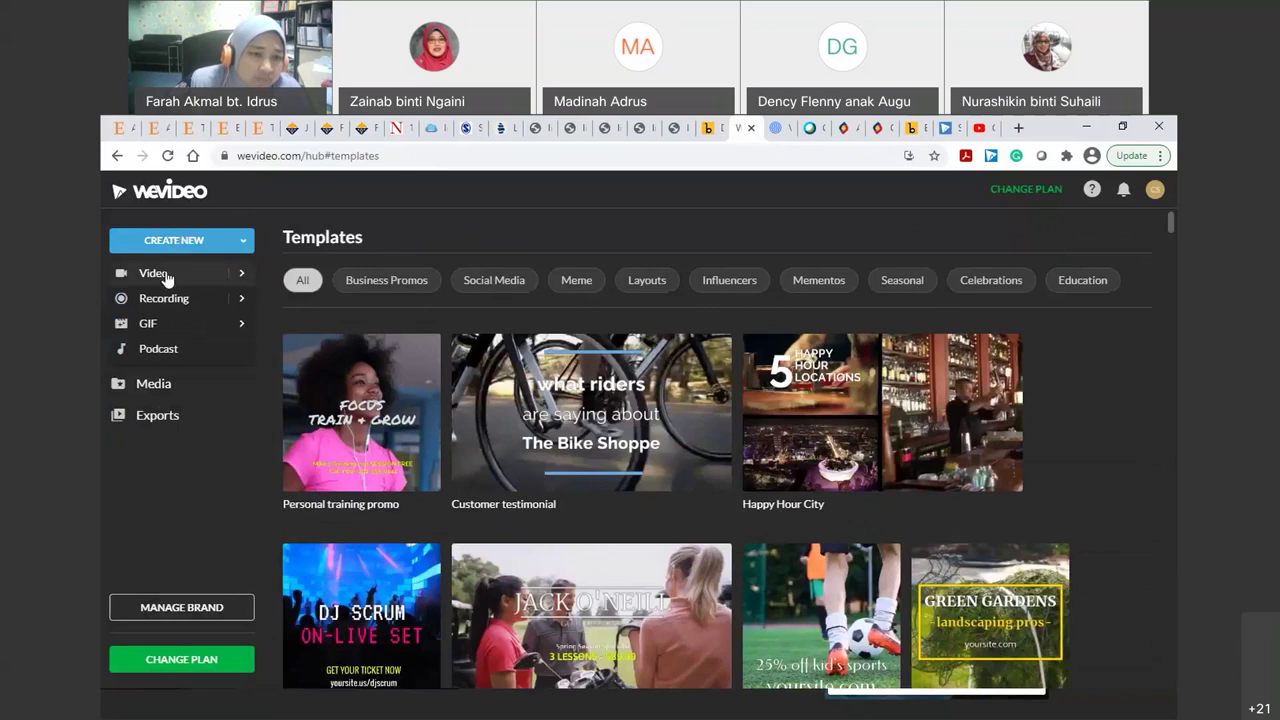
pyautogui.click(155, 273)
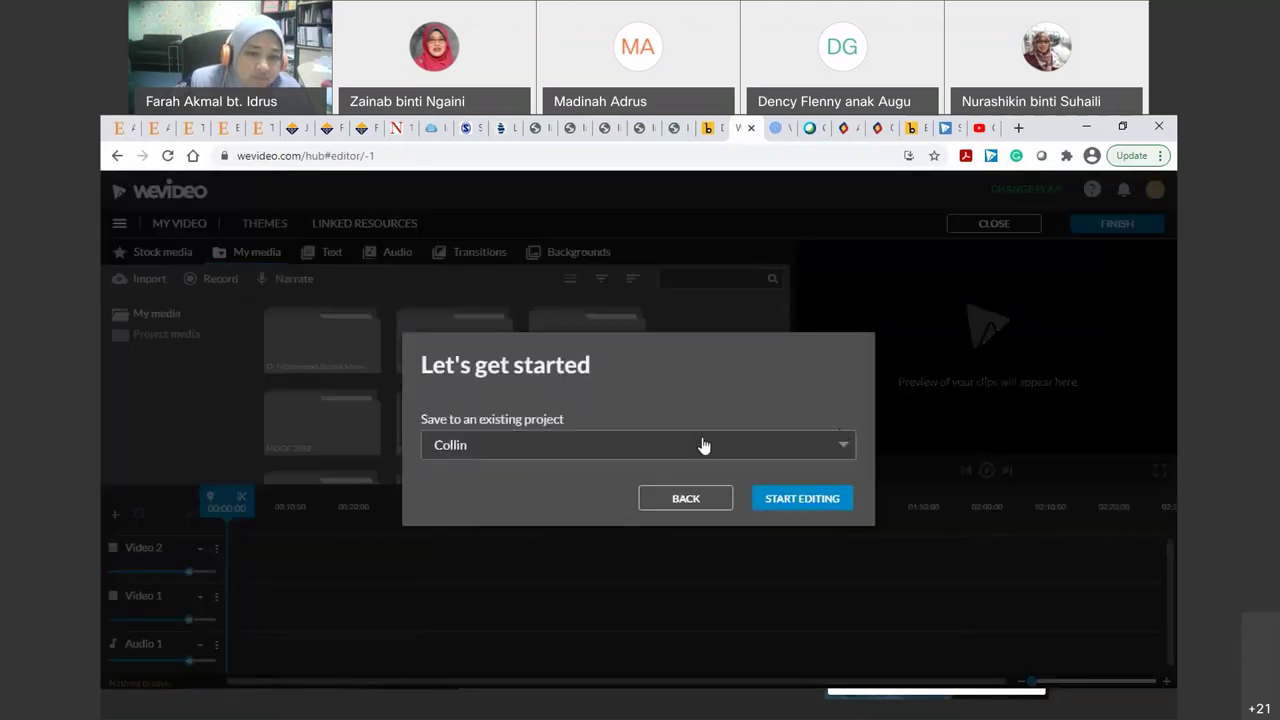
pyautogui.click(703, 444)
pyautogui.scroll(-5, 506, 478)
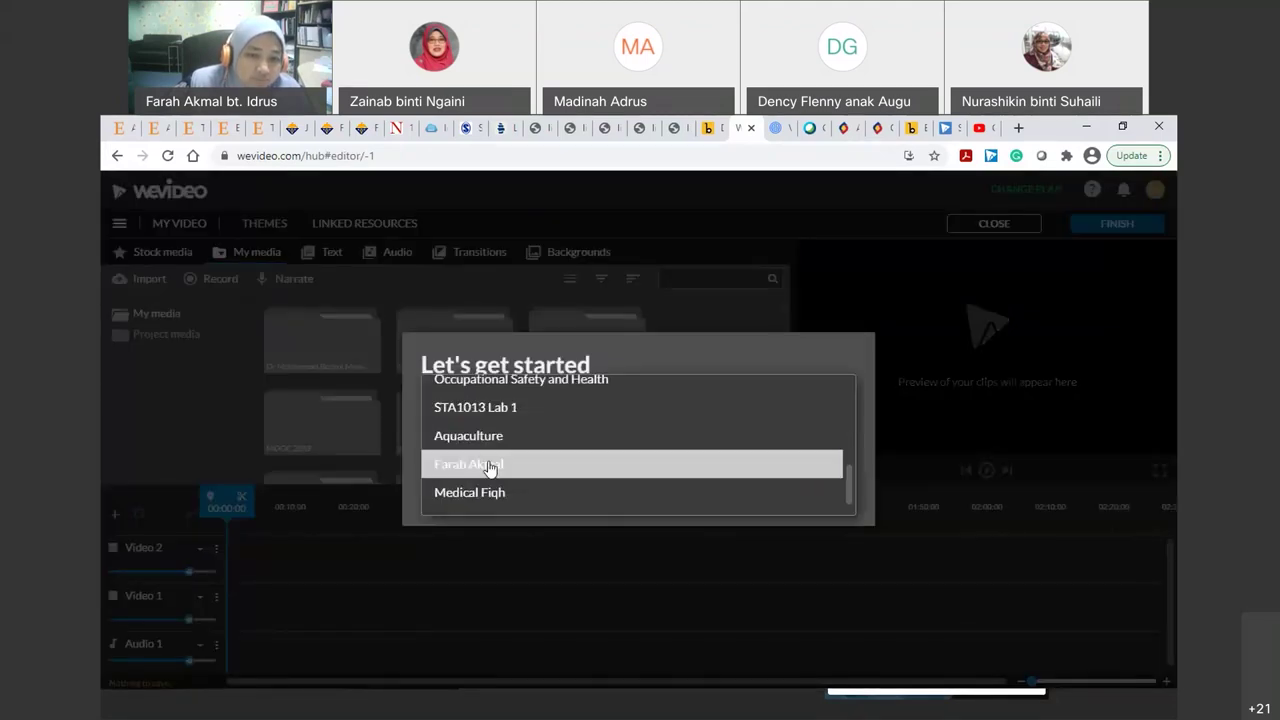
pyautogui.click(490, 465)
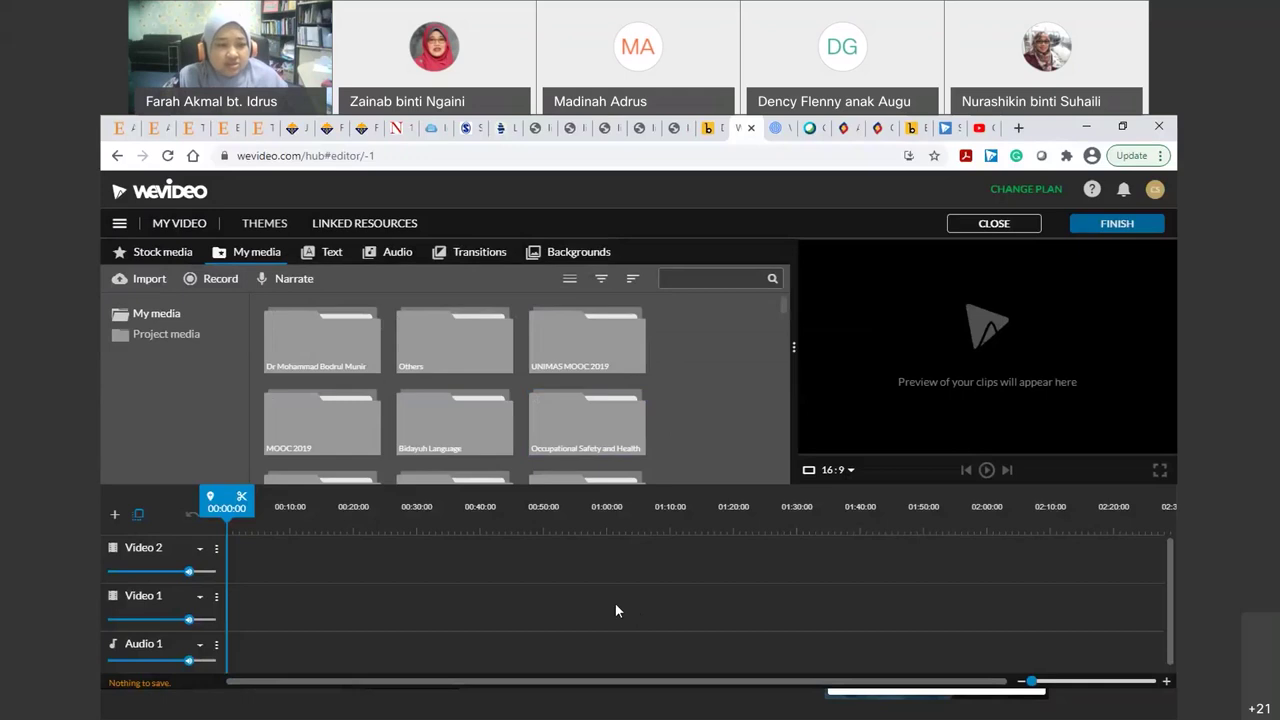
pyautogui.click(207, 284)
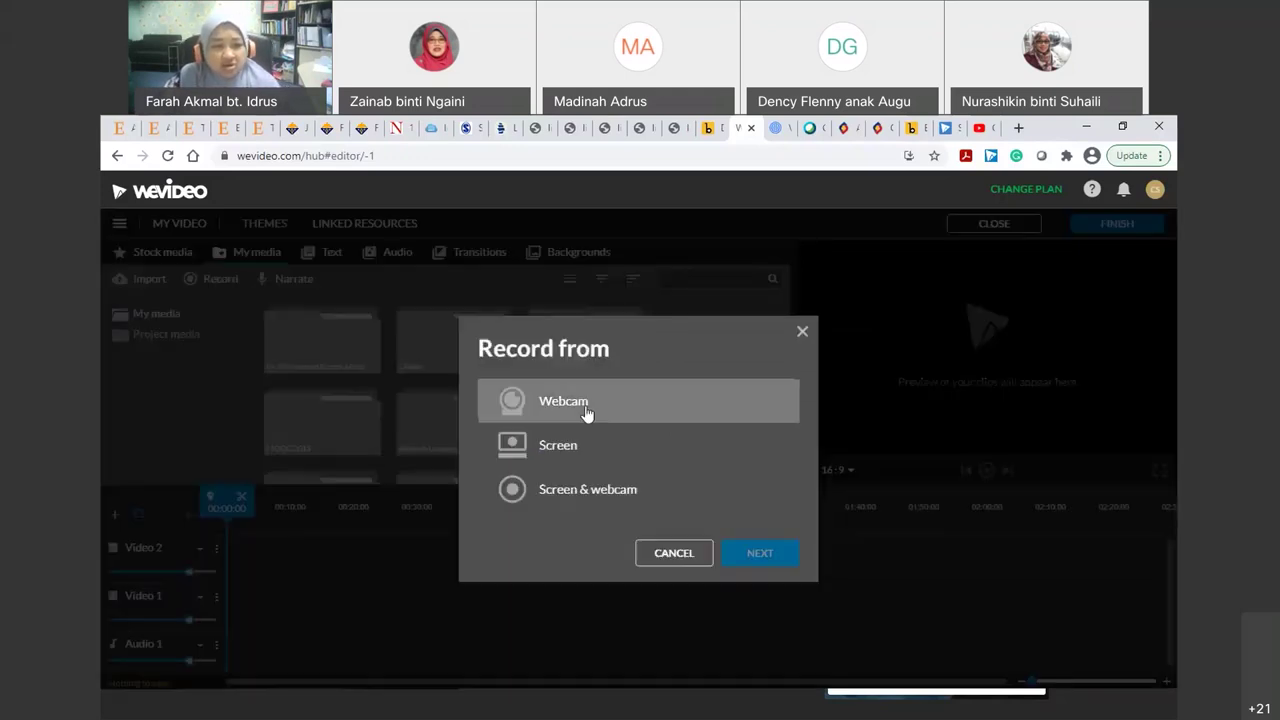
pyautogui.click(577, 495)
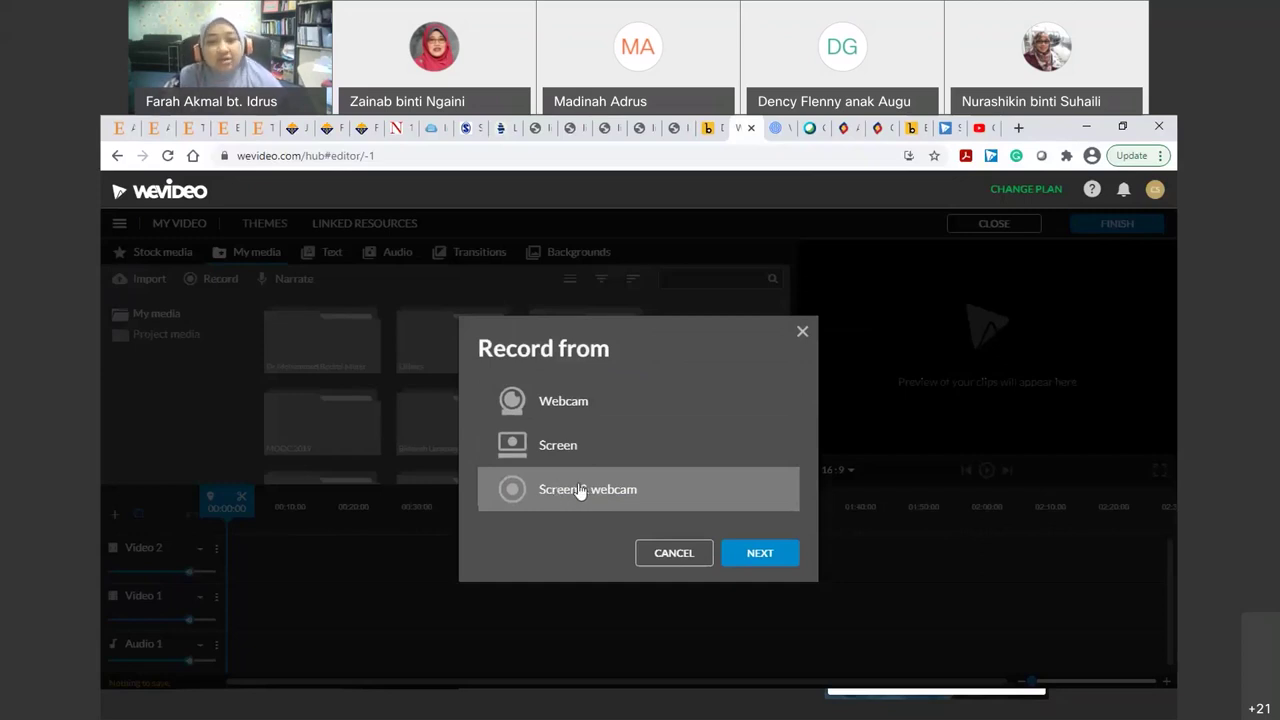
pyautogui.click(578, 418)
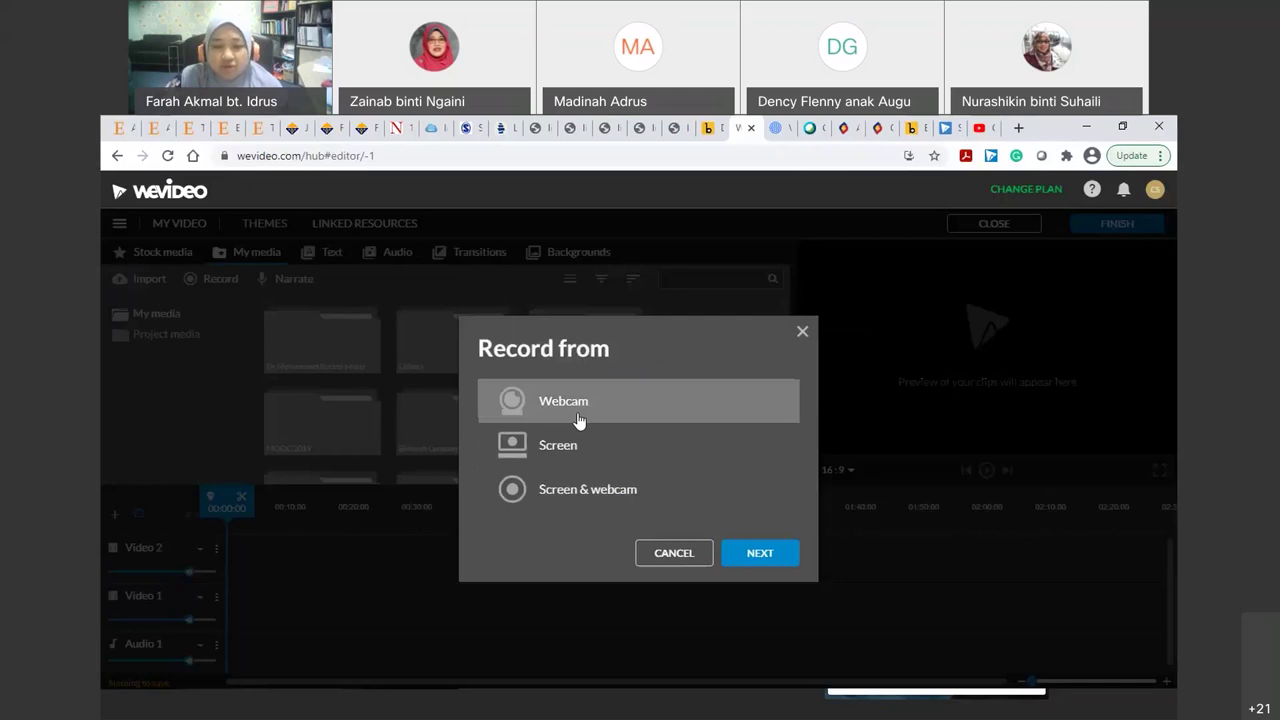
pyautogui.click(567, 449)
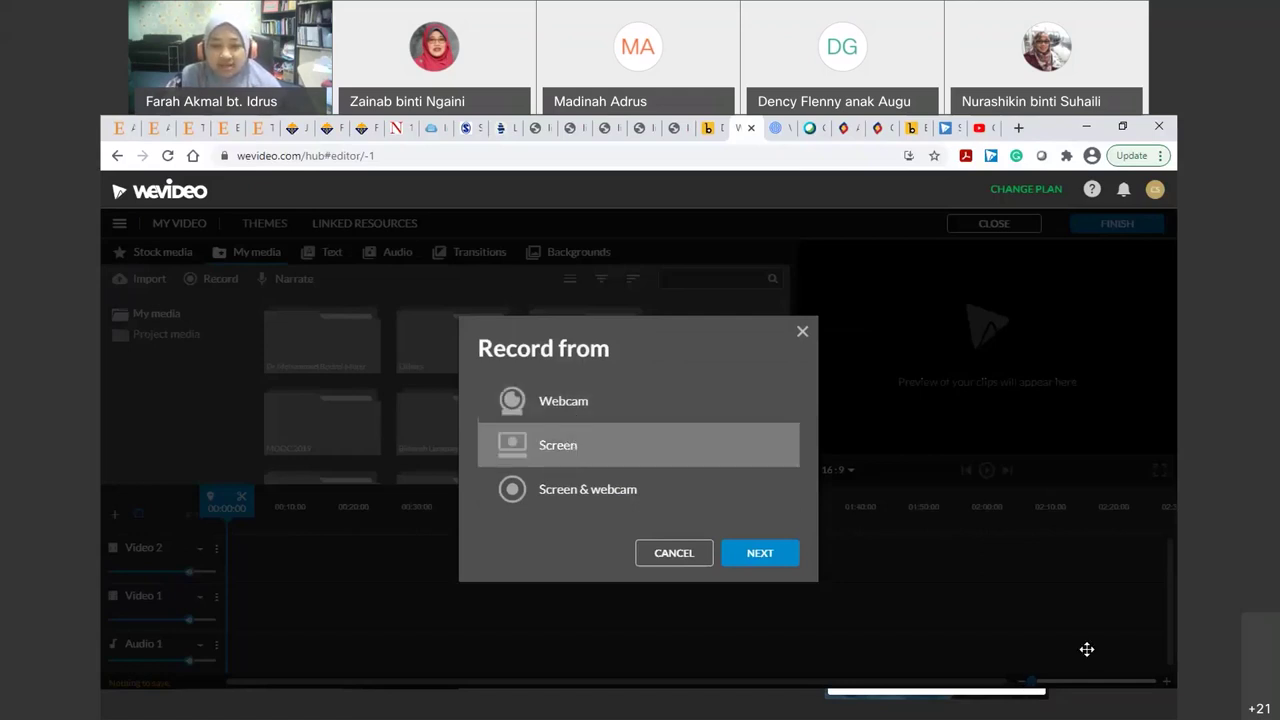
pyautogui.click(557, 402)
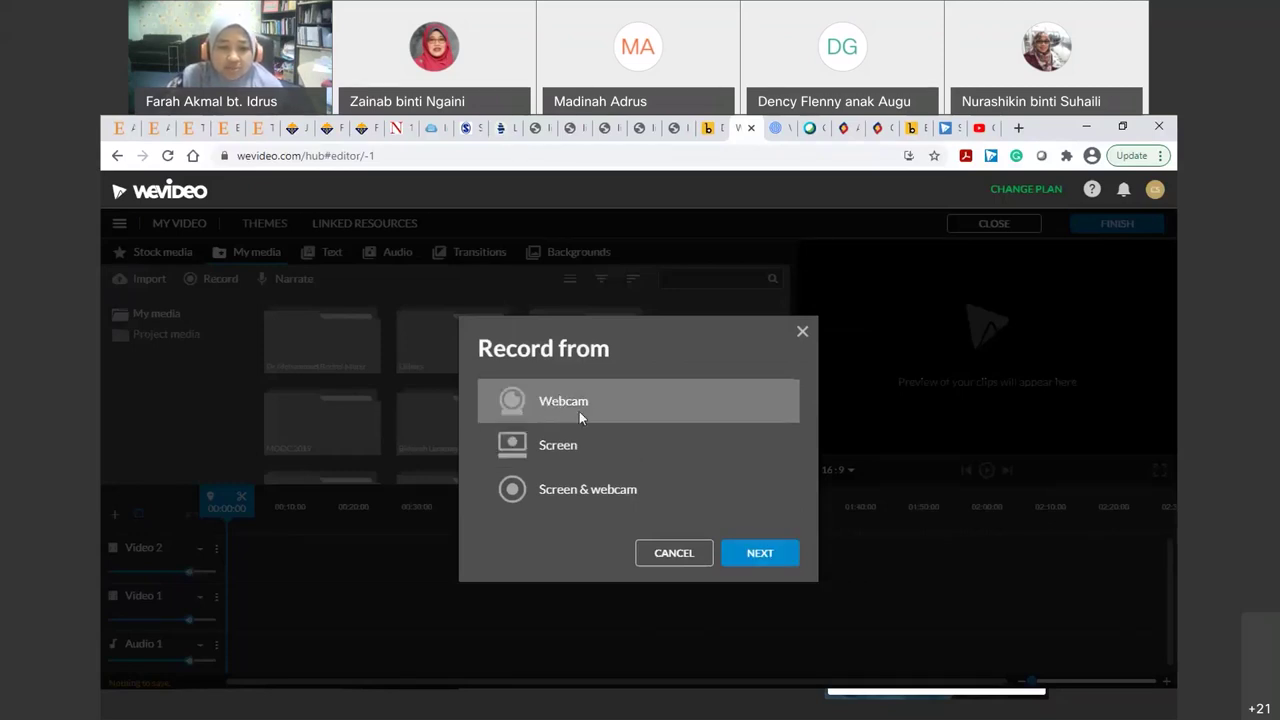
pyautogui.click(750, 554)
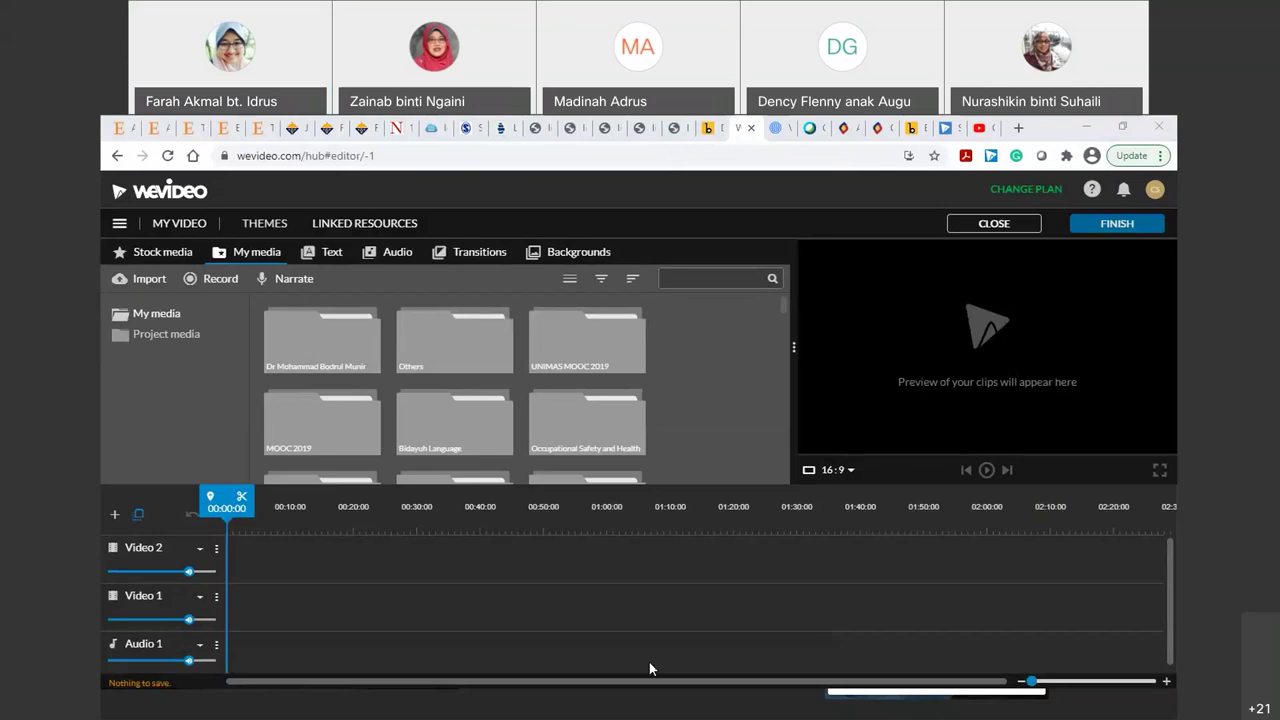
pyautogui.click(218, 283)
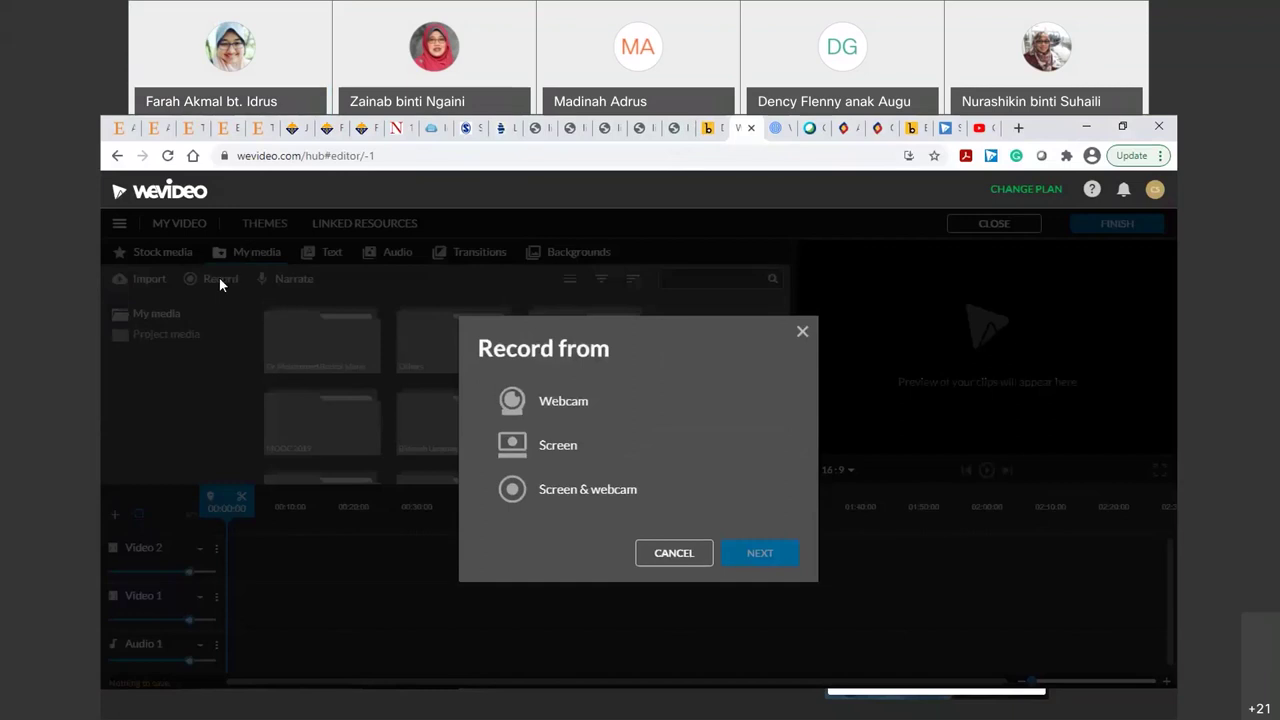
pyautogui.click(571, 401)
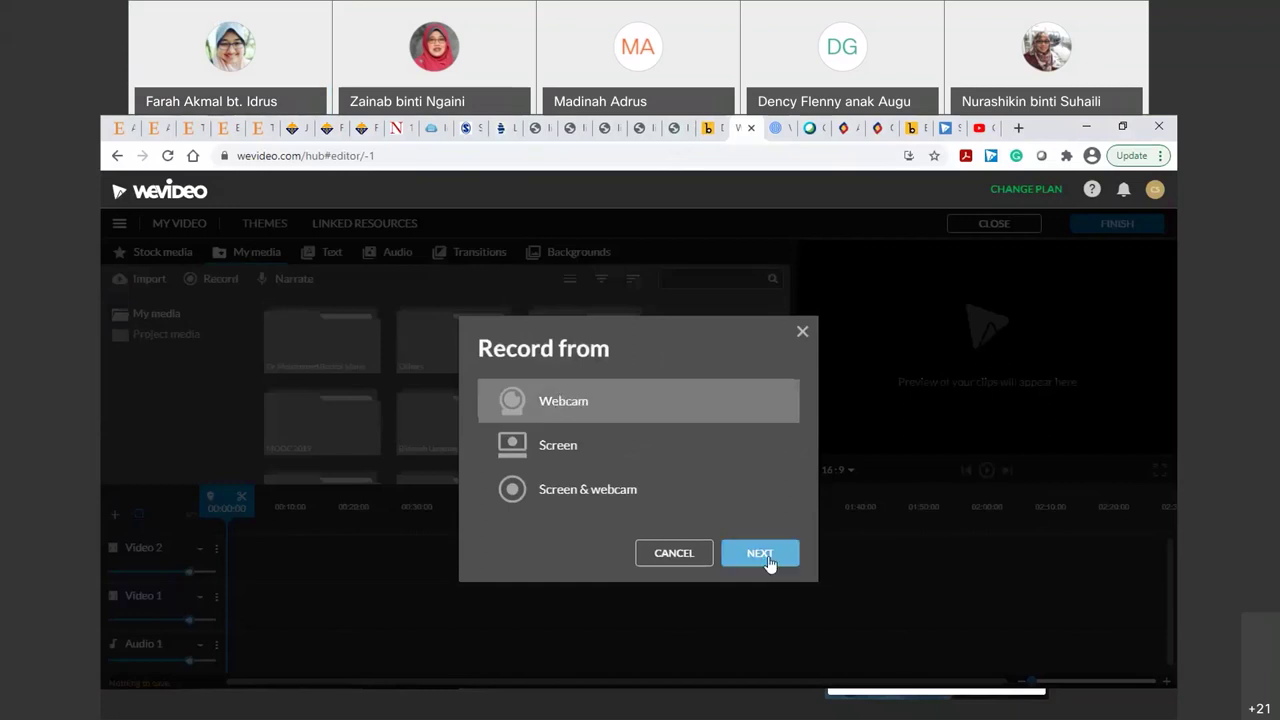
pyautogui.click(768, 558)
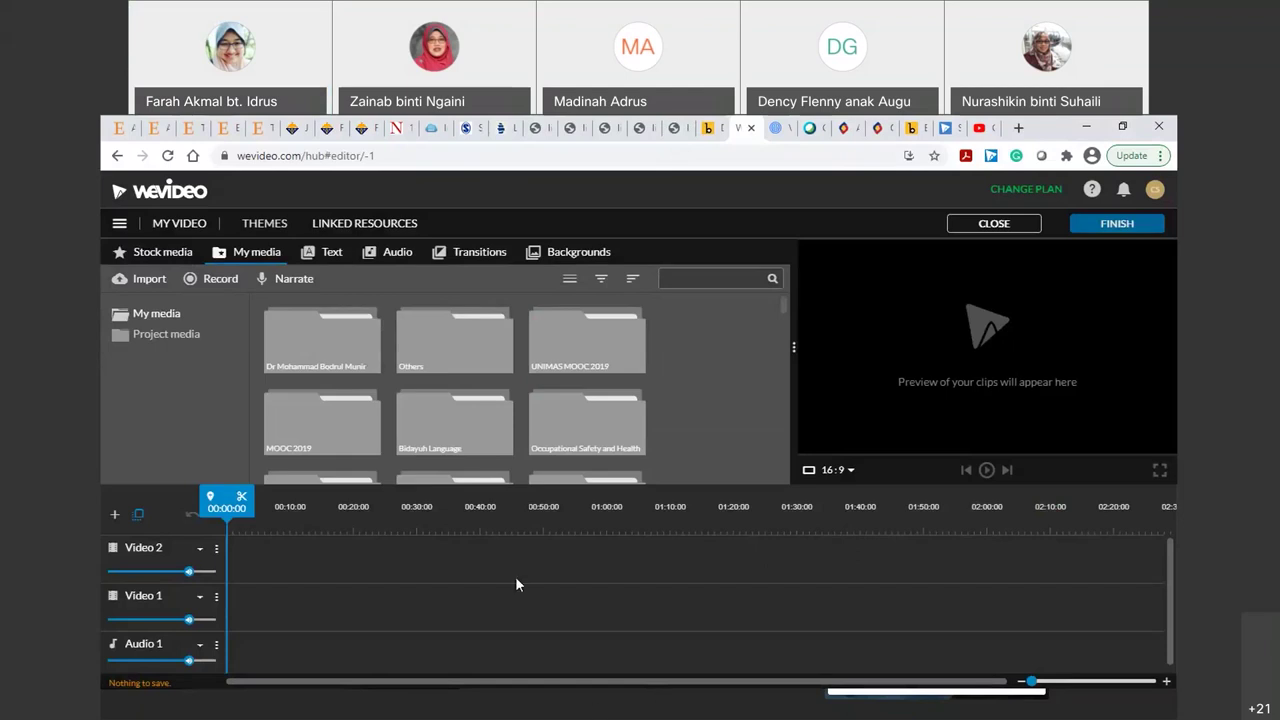
pyautogui.click(543, 710)
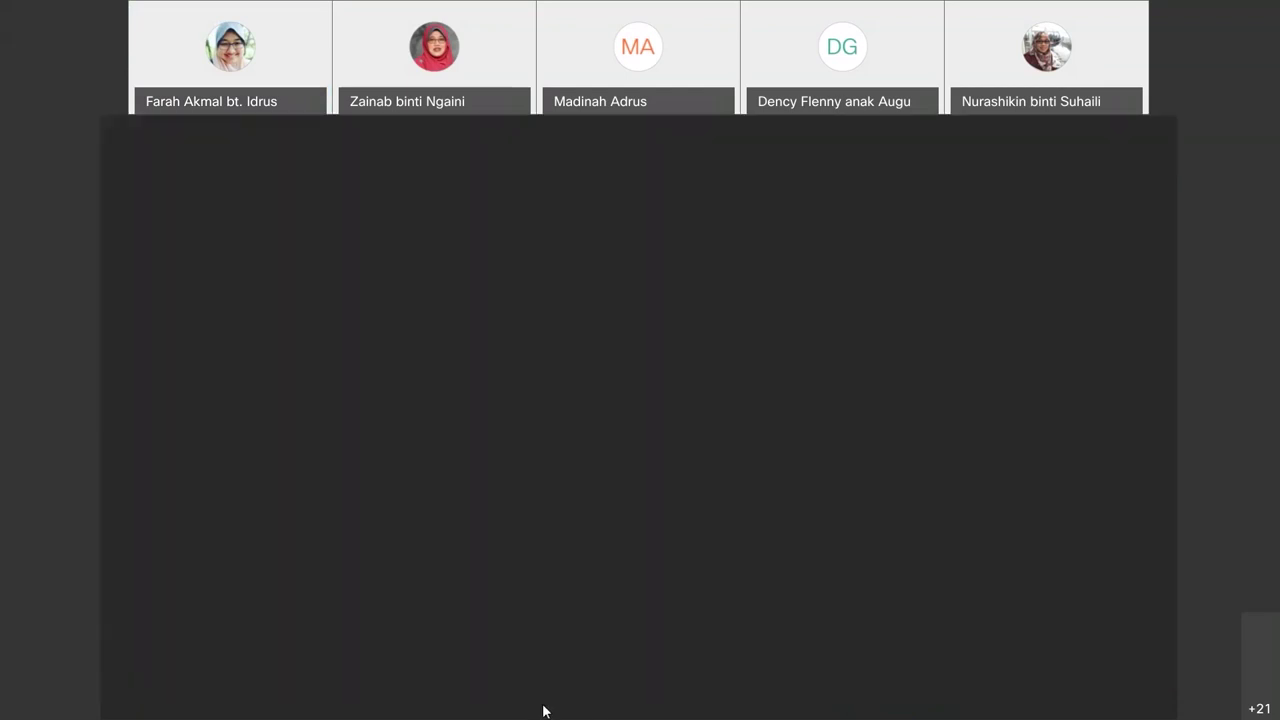
pyautogui.click(543, 710)
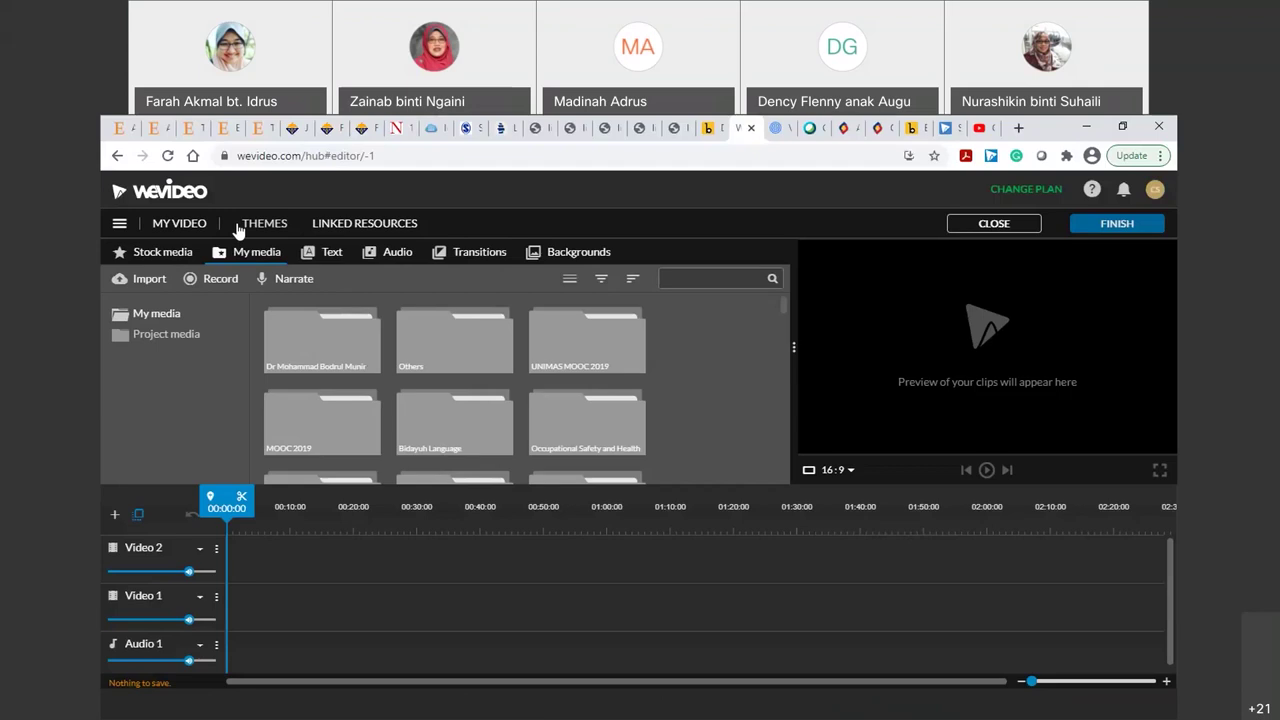
pyautogui.click(206, 280)
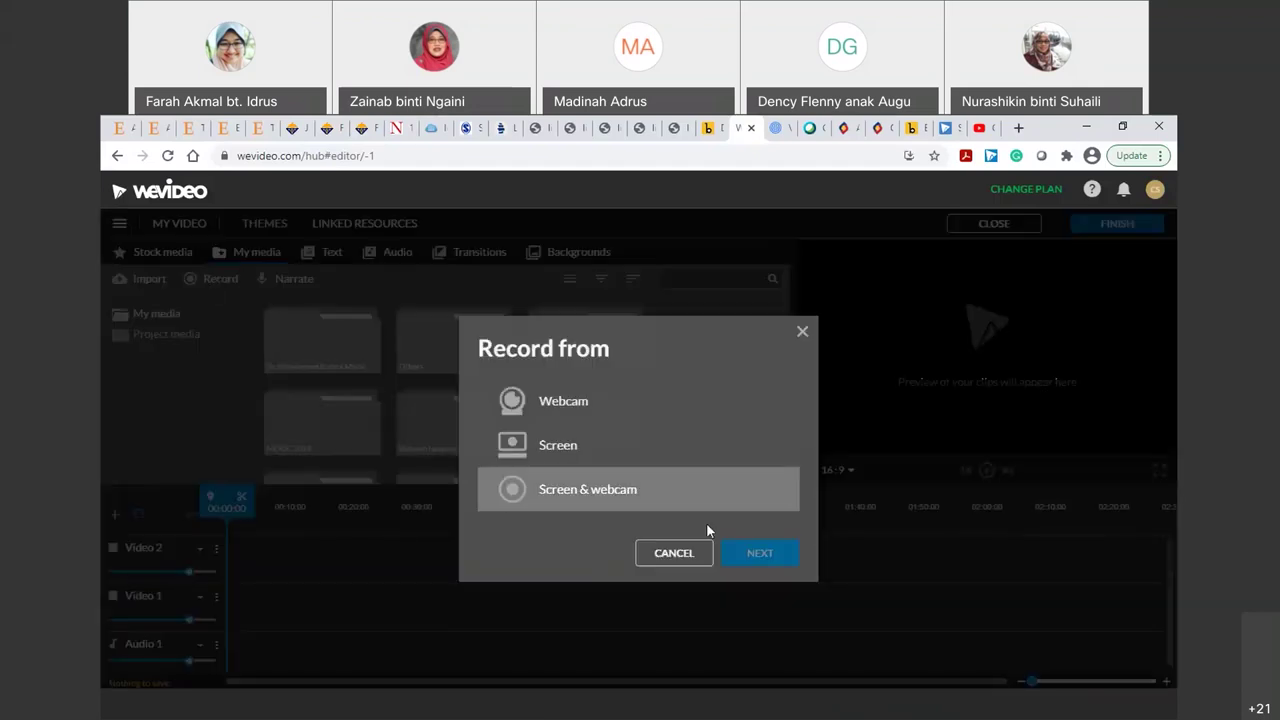
pyautogui.click(755, 552)
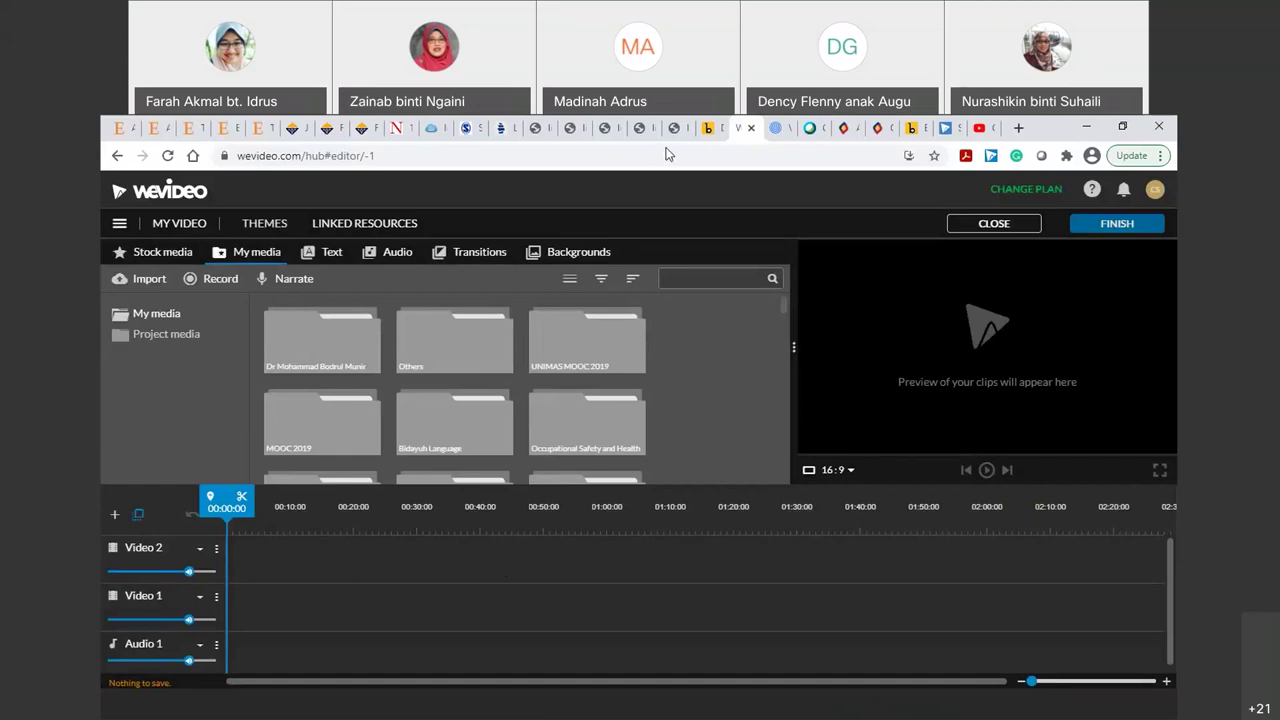
pyautogui.click(210, 280)
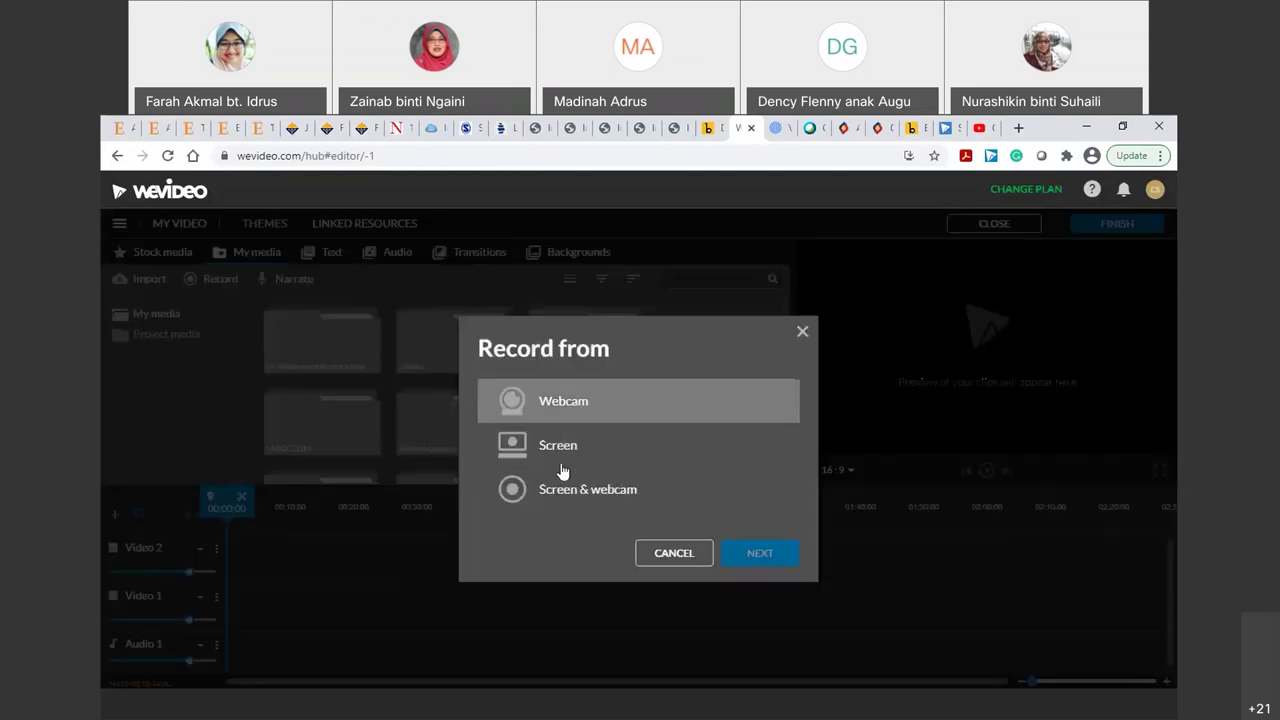
pyautogui.click(560, 397)
pyautogui.click(562, 438)
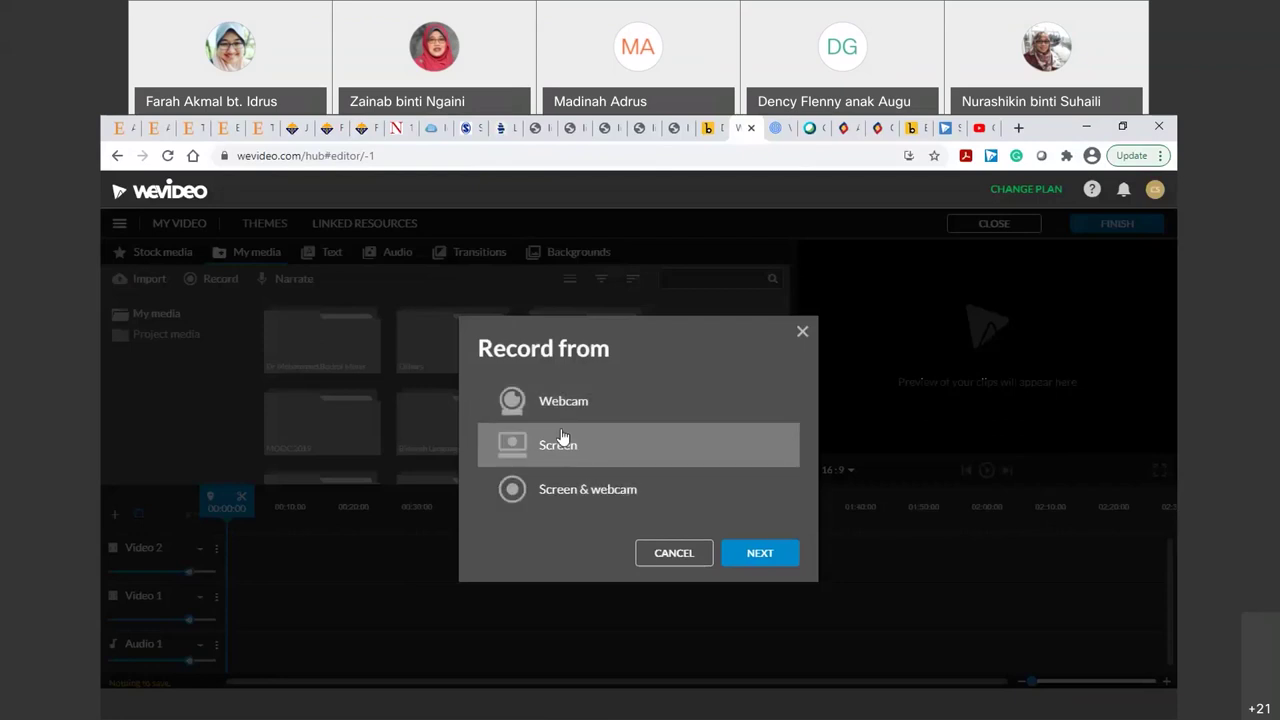
pyautogui.click(600, 500)
pyautogui.click(751, 556)
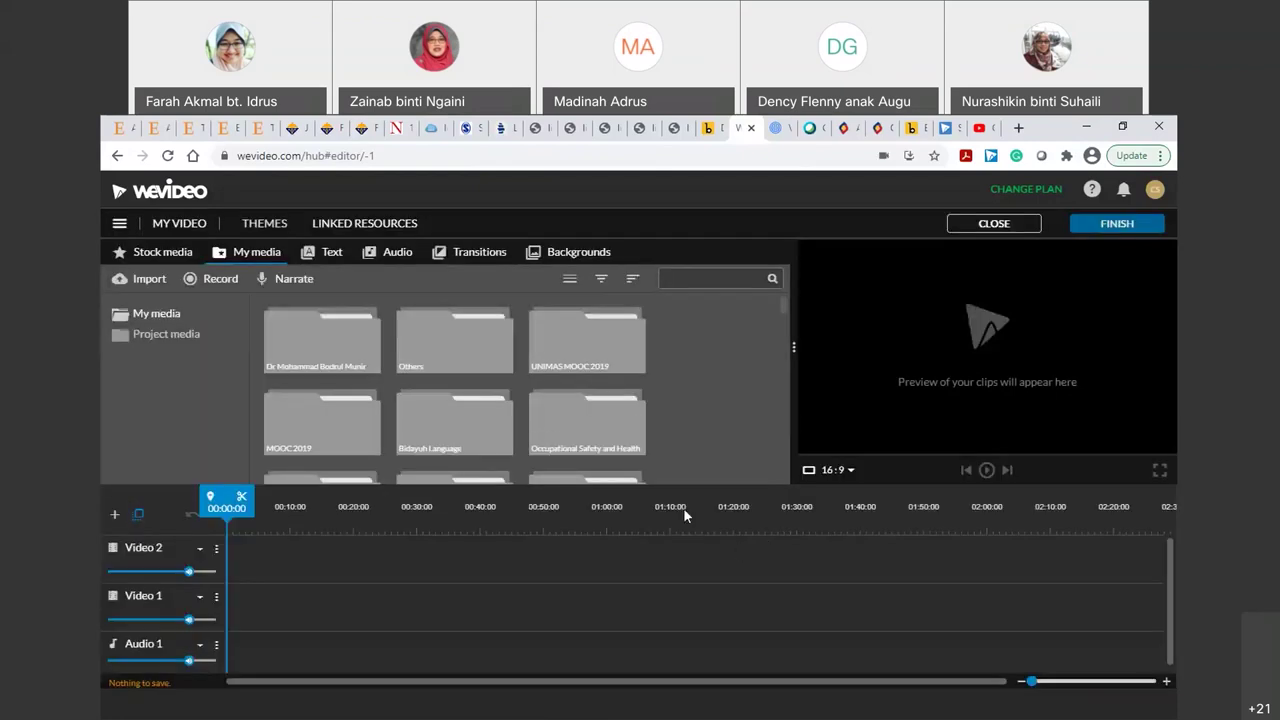
pyautogui.click(210, 278)
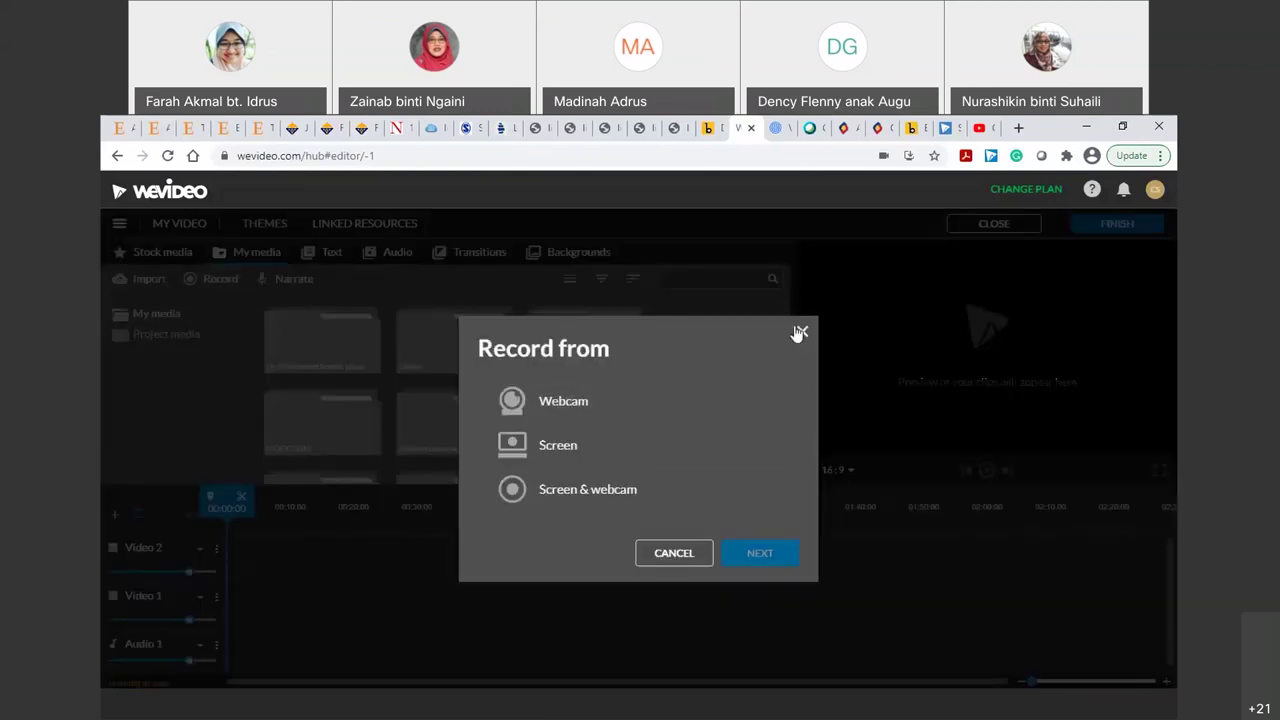
pyautogui.click(802, 331)
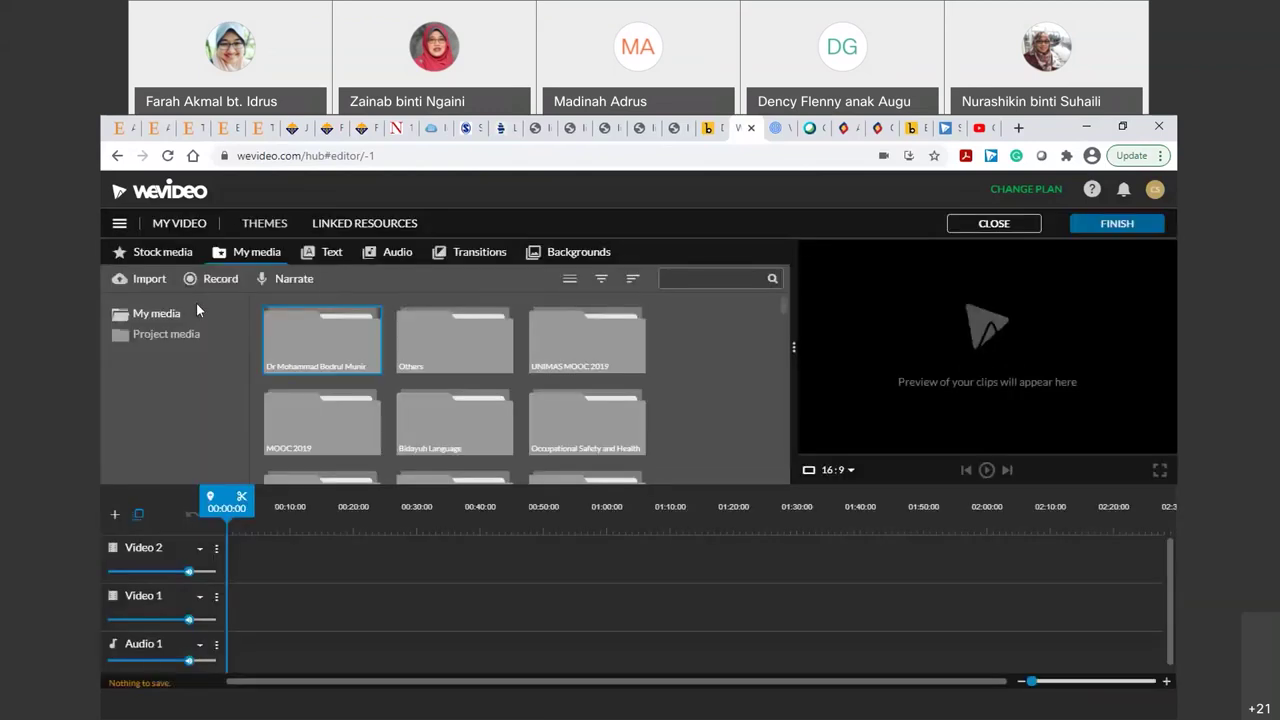
# Step: Record a spoken narration with Narrate and save it as a 00:05:20 voiceover clip
pyautogui.click(294, 283)
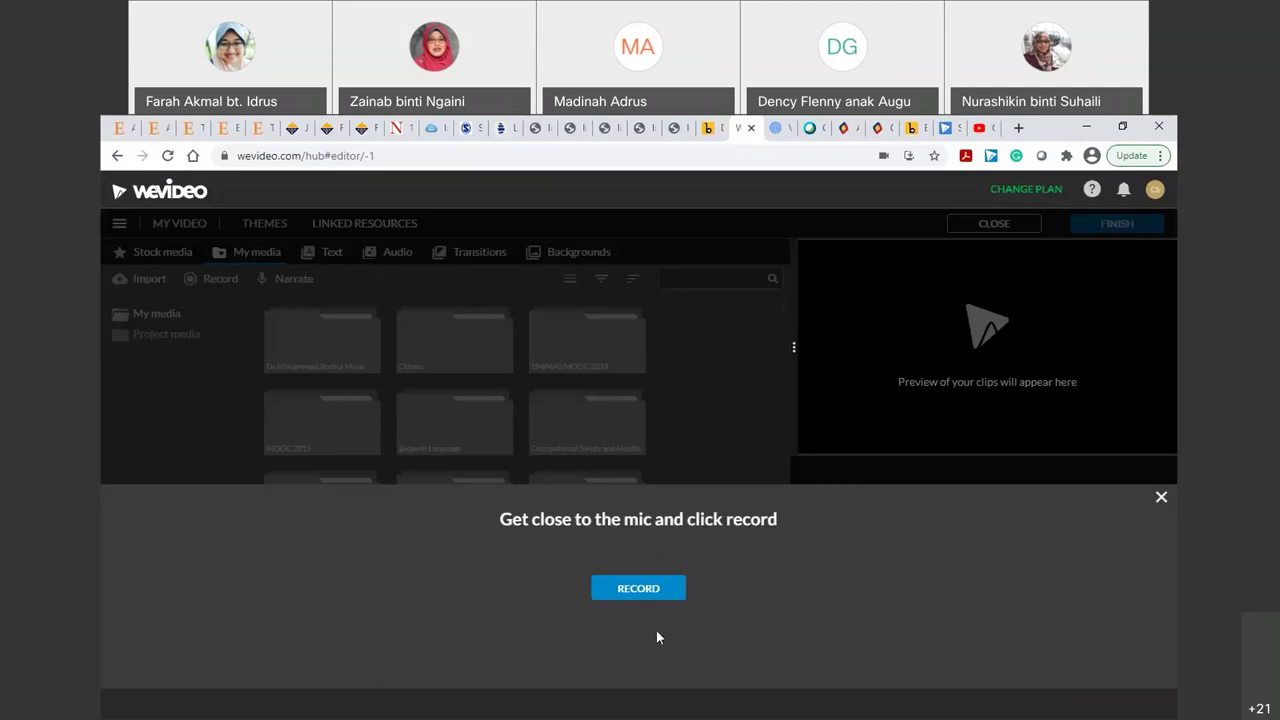
pyautogui.click(640, 591)
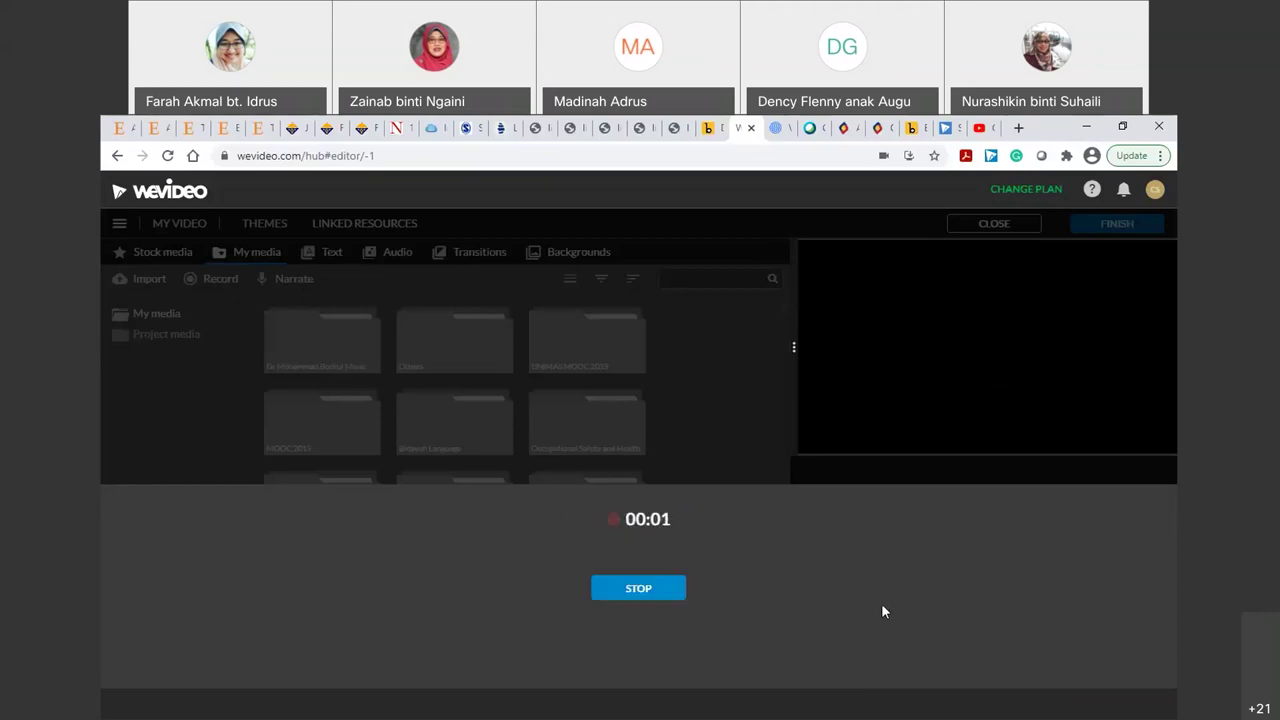
pyautogui.click(662, 588)
pyautogui.click(850, 665)
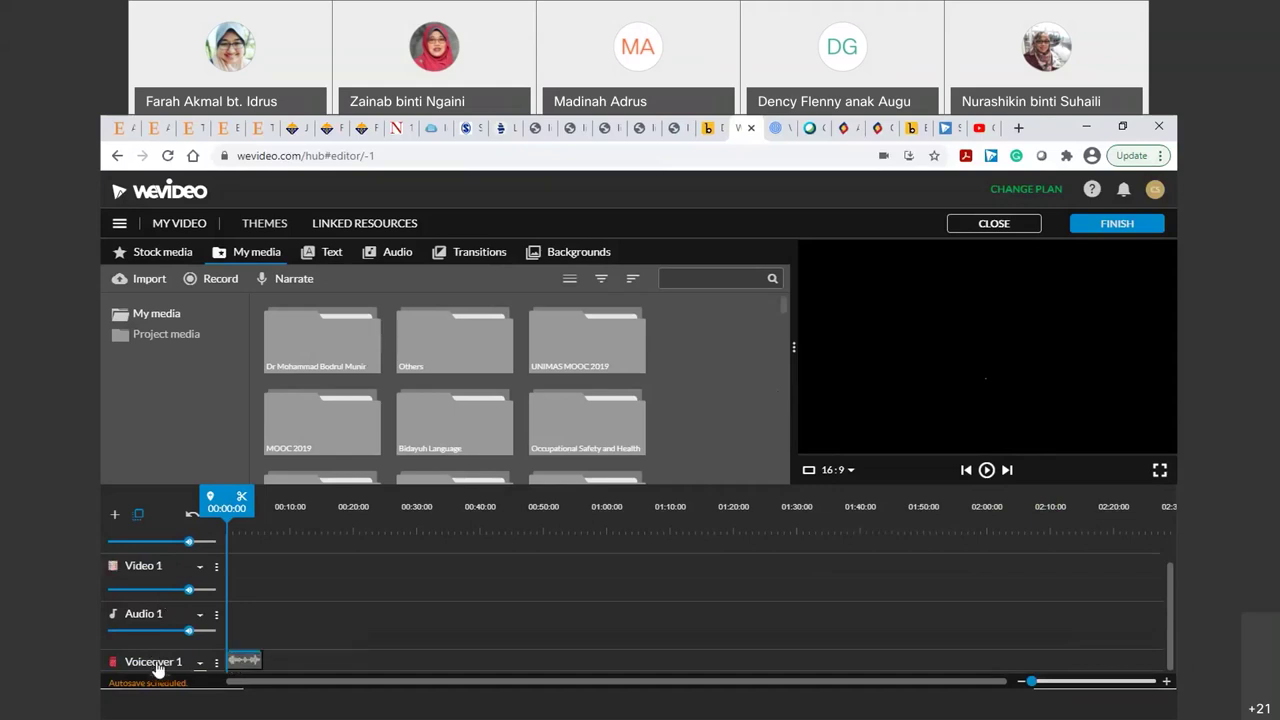
# Step: Browse My media, then open and close the Record from source choices
pyautogui.scroll(-3, 452, 390)
pyautogui.scroll(-5, 452, 390)
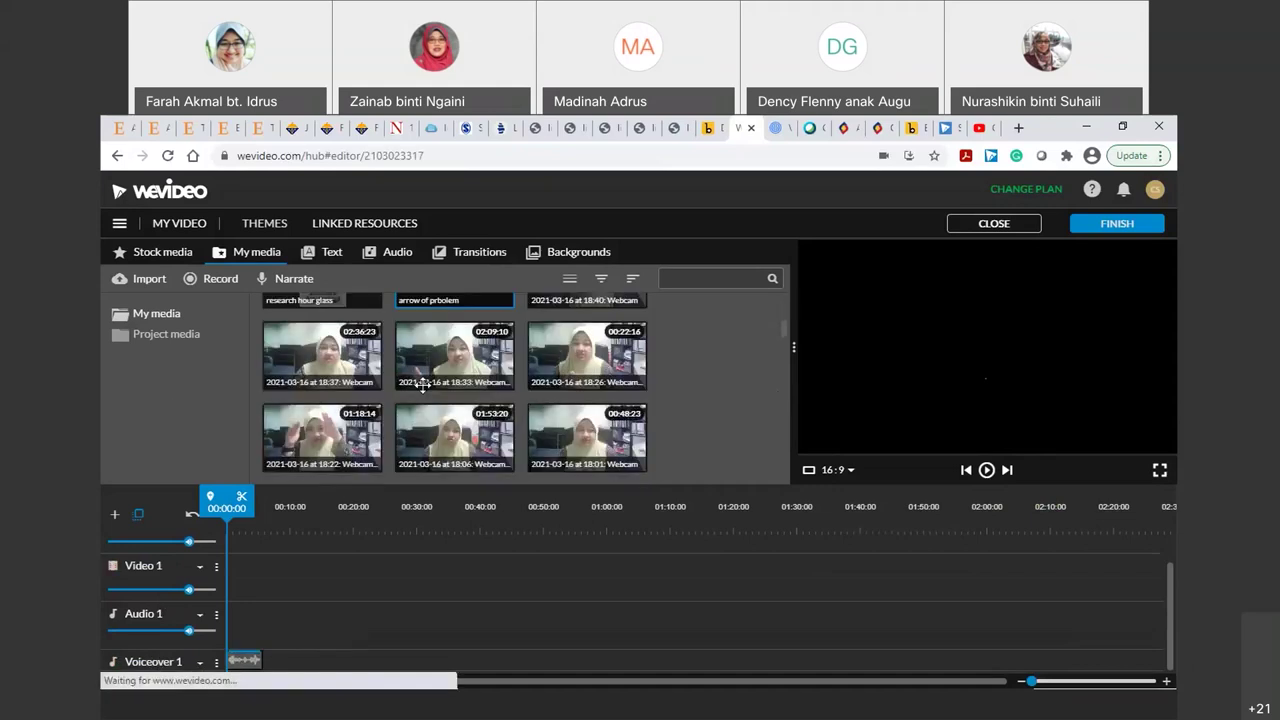
pyautogui.scroll(1, 293, 397)
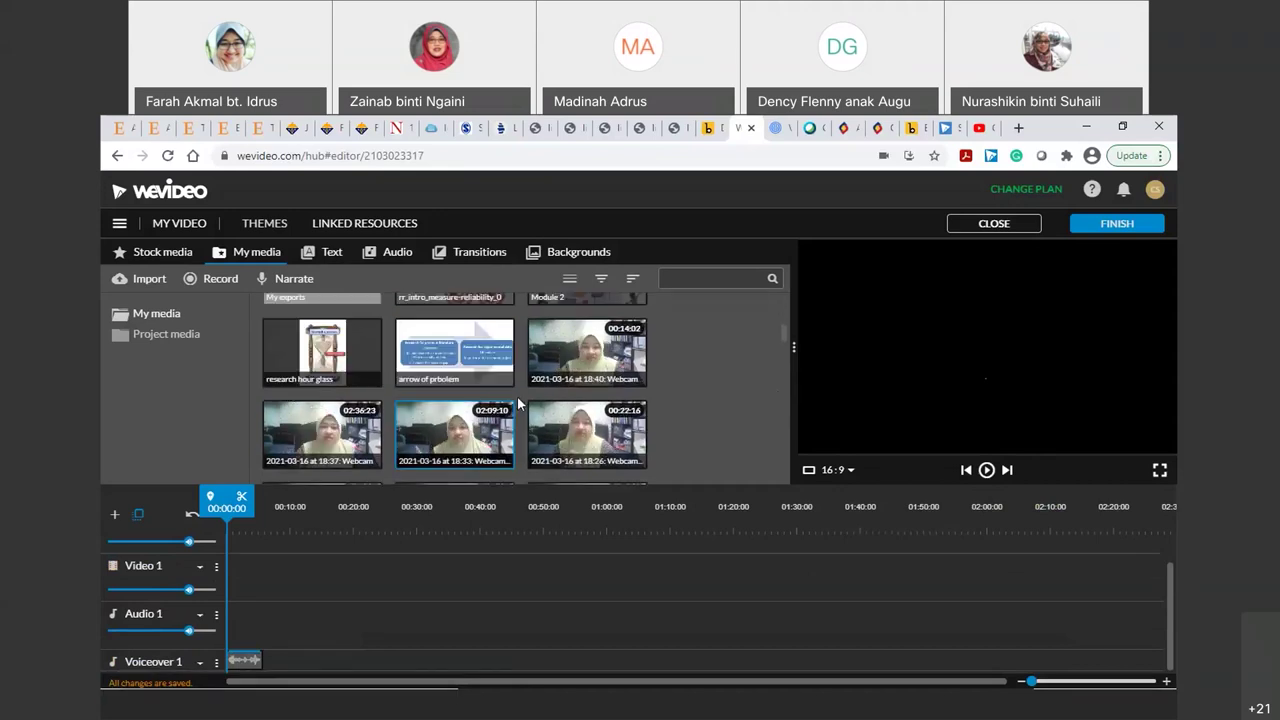
pyautogui.click(222, 279)
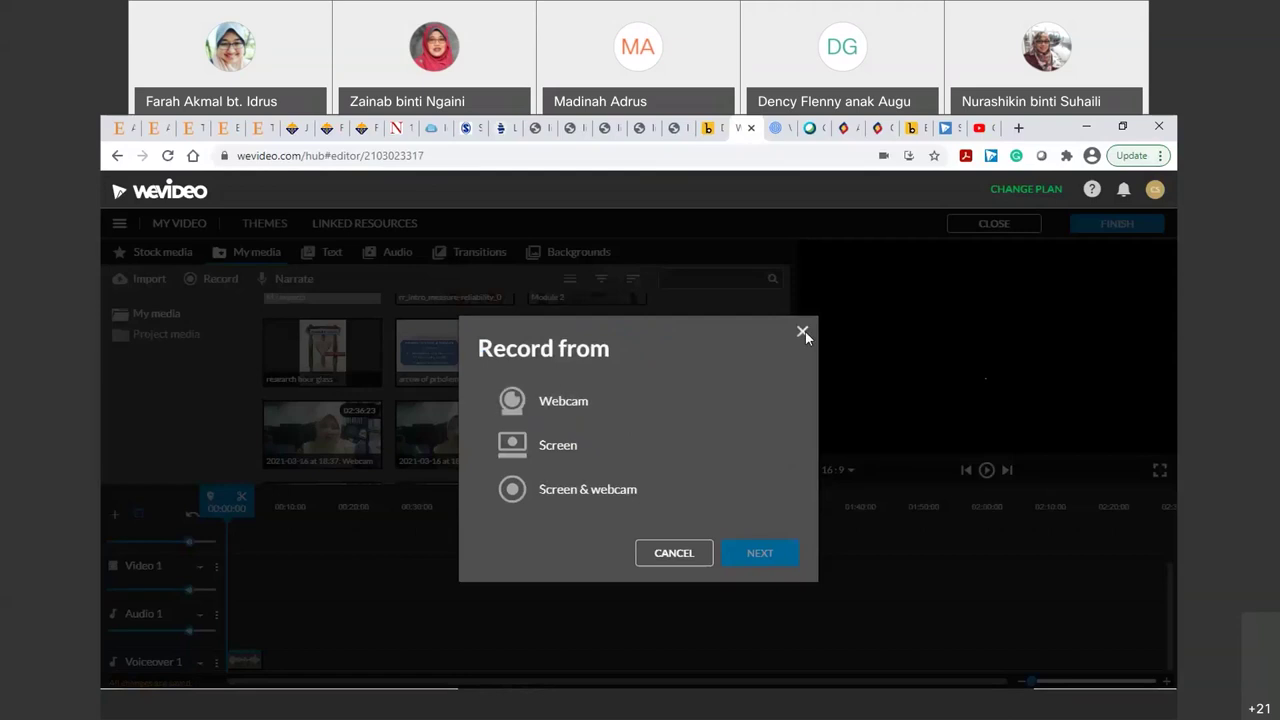
pyautogui.click(803, 331)
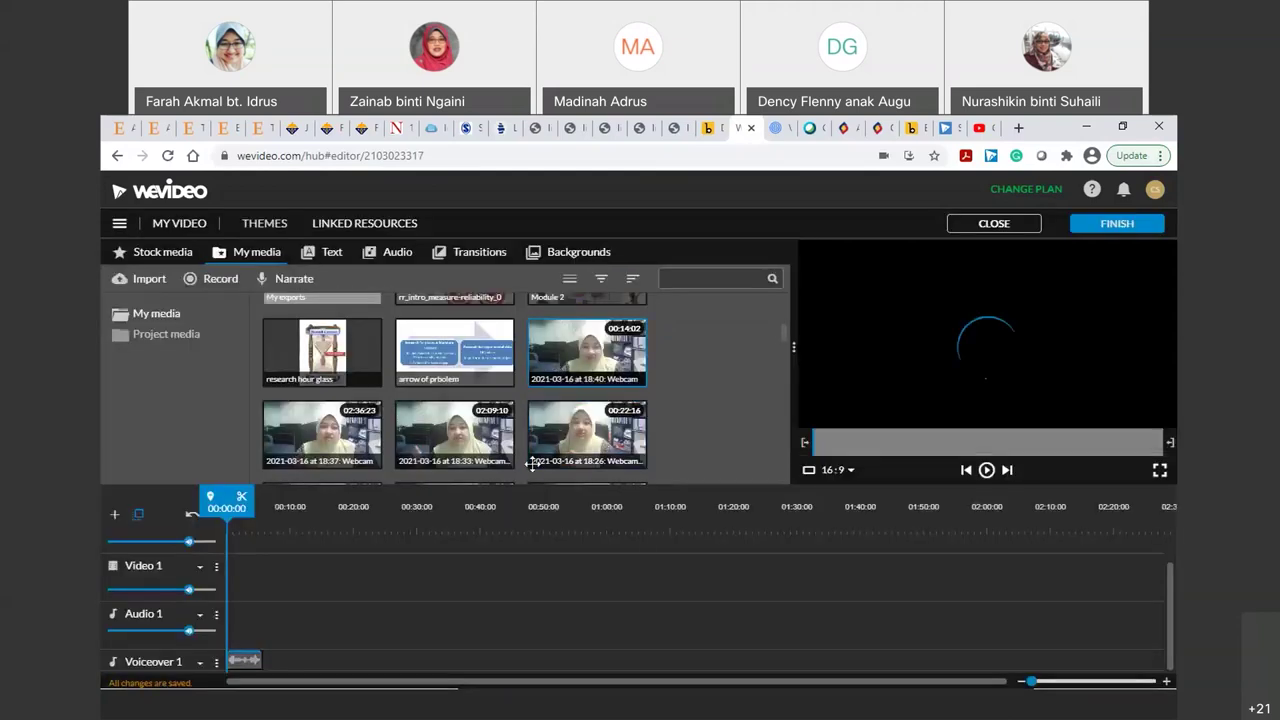
# Step: Place the 18:37 webcam clip on Video 1 and delete the voiceover clip
pyautogui.moveTo(555, 362); pyautogui.dragTo(286, 606)
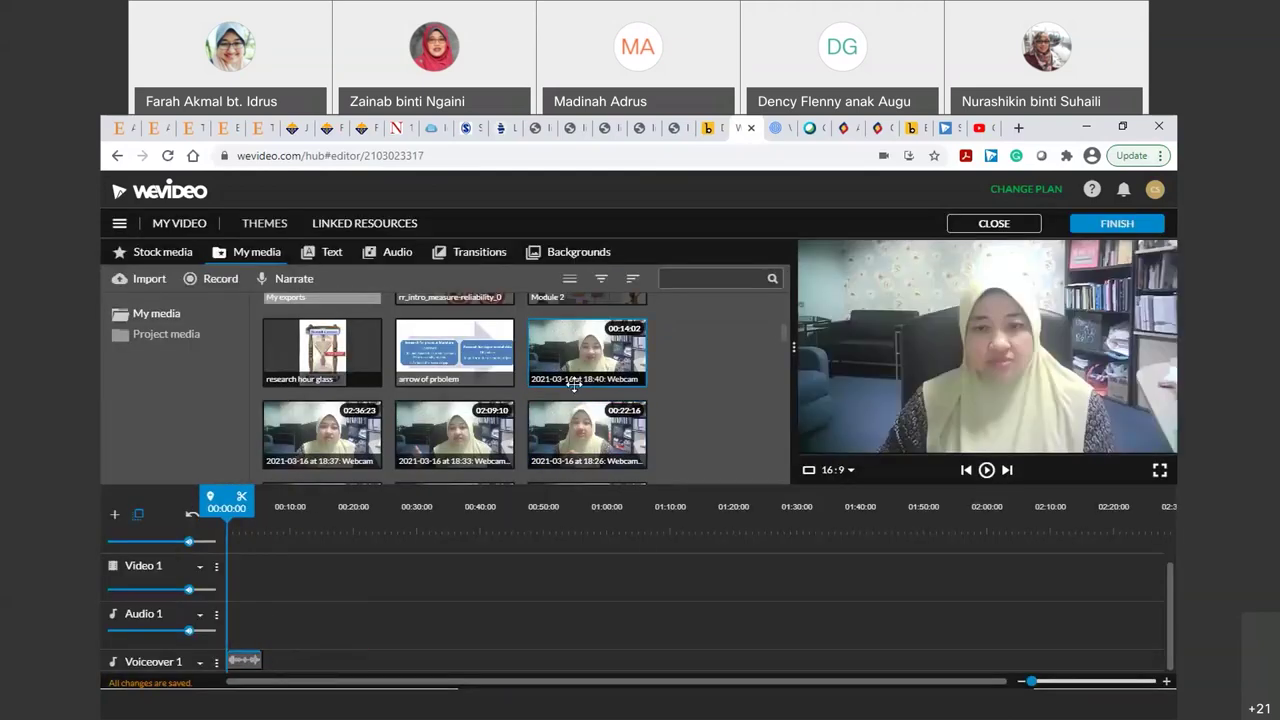
pyautogui.moveTo(345, 440); pyautogui.dragTo(250, 627)
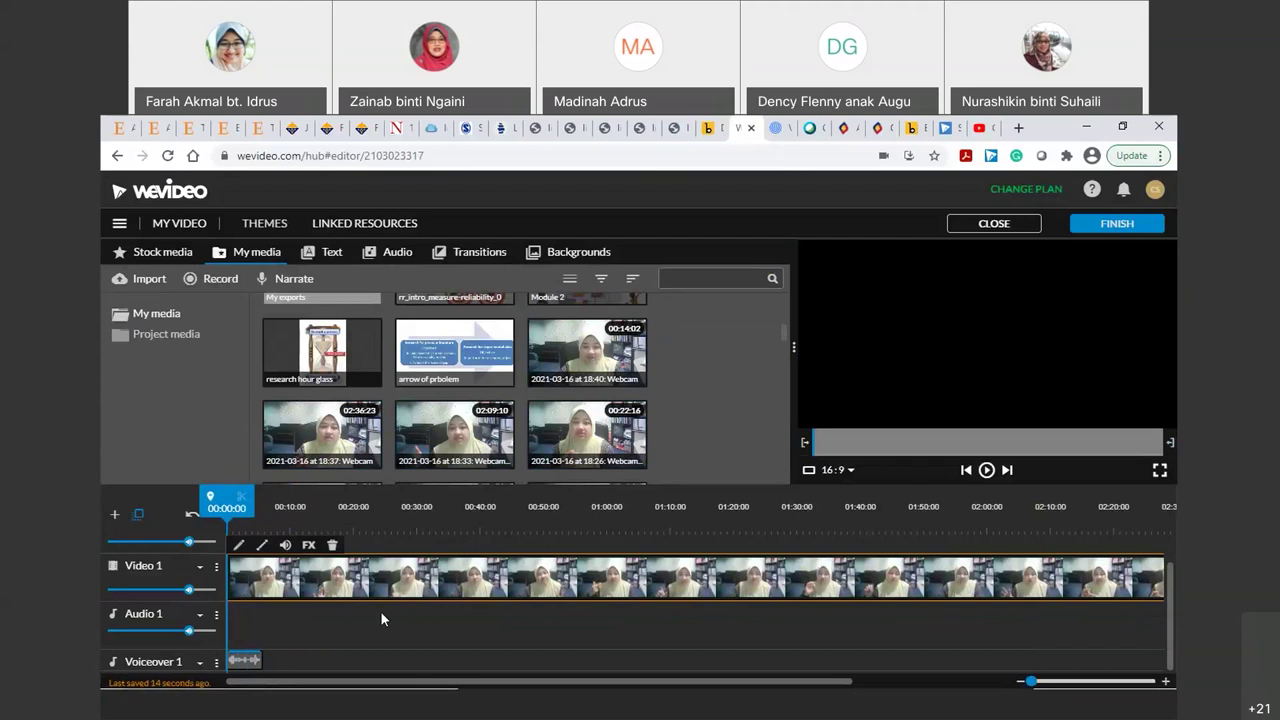
pyautogui.click(240, 661)
pyautogui.press('Delete')
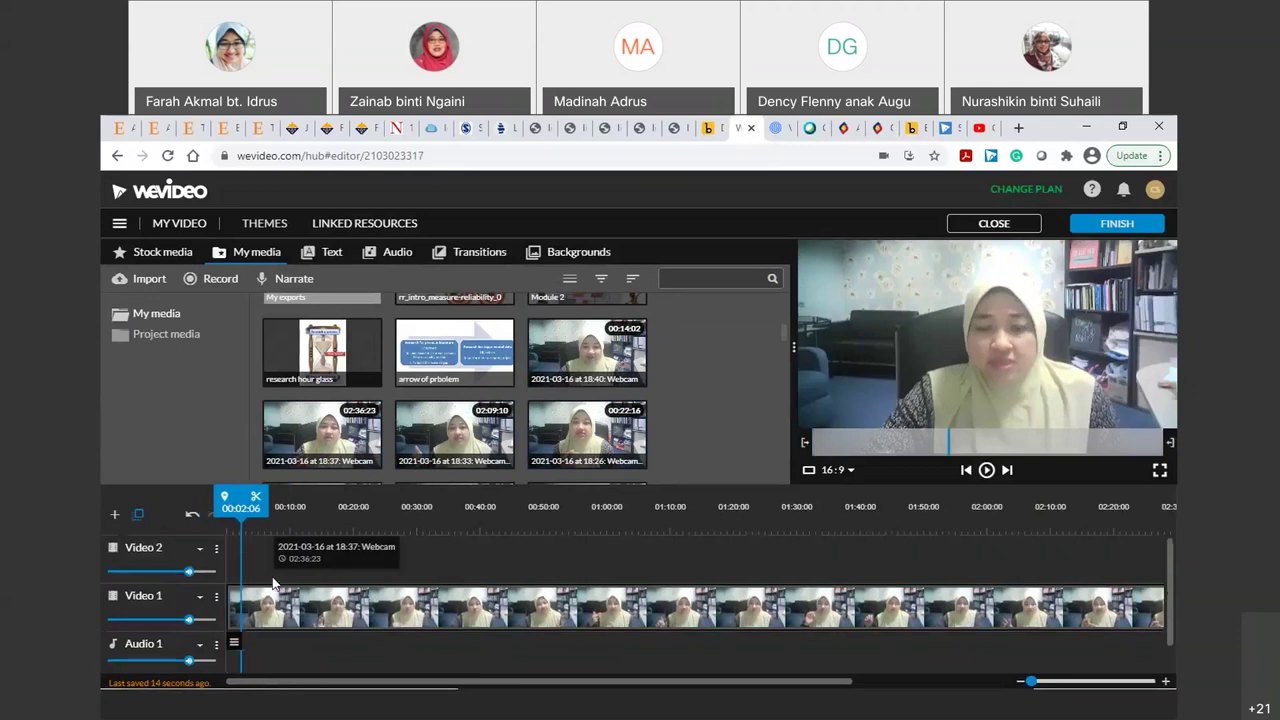
# Step: Add a Video 3 track and return the playhead to the video start
pyautogui.click(116, 517)
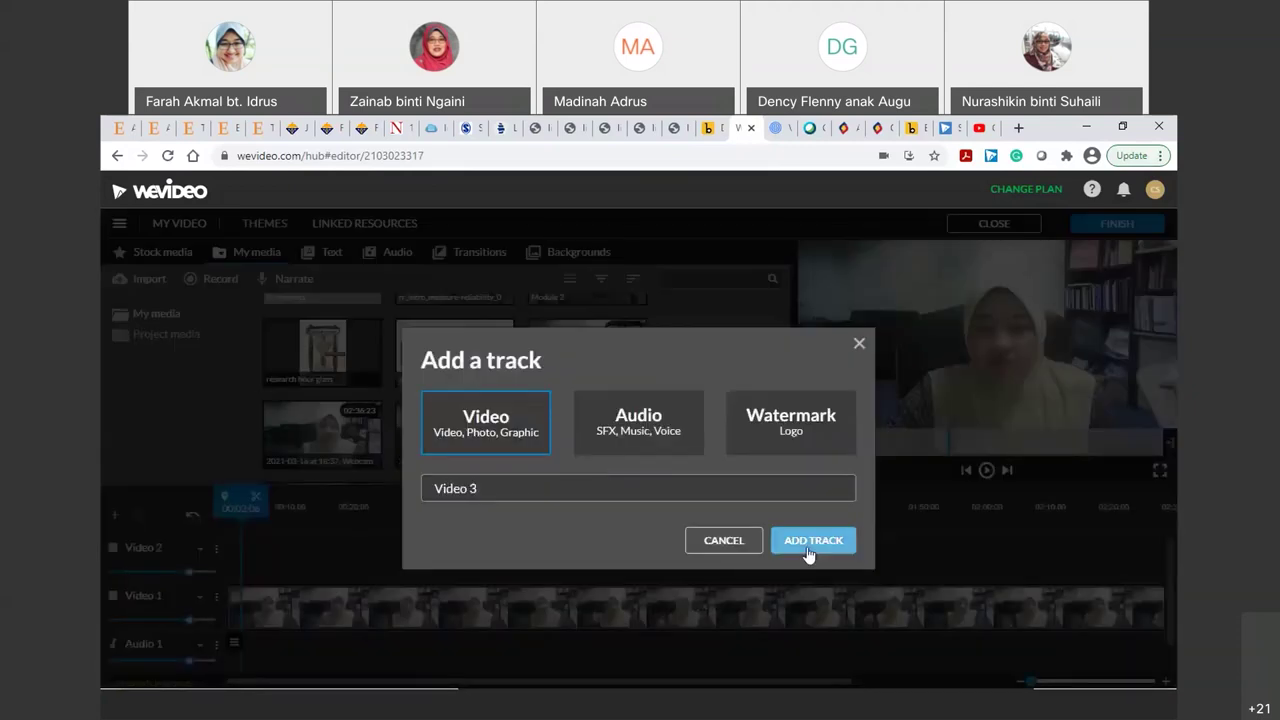
pyautogui.click(810, 541)
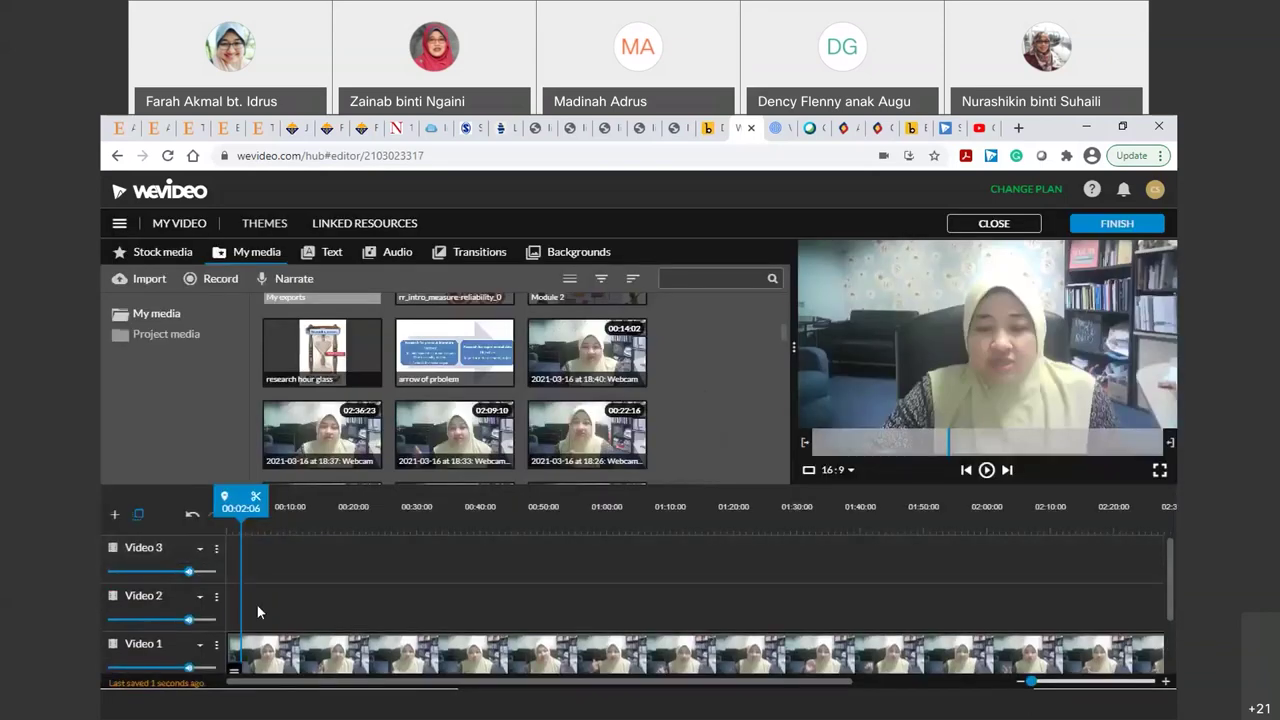
pyautogui.click(231, 627)
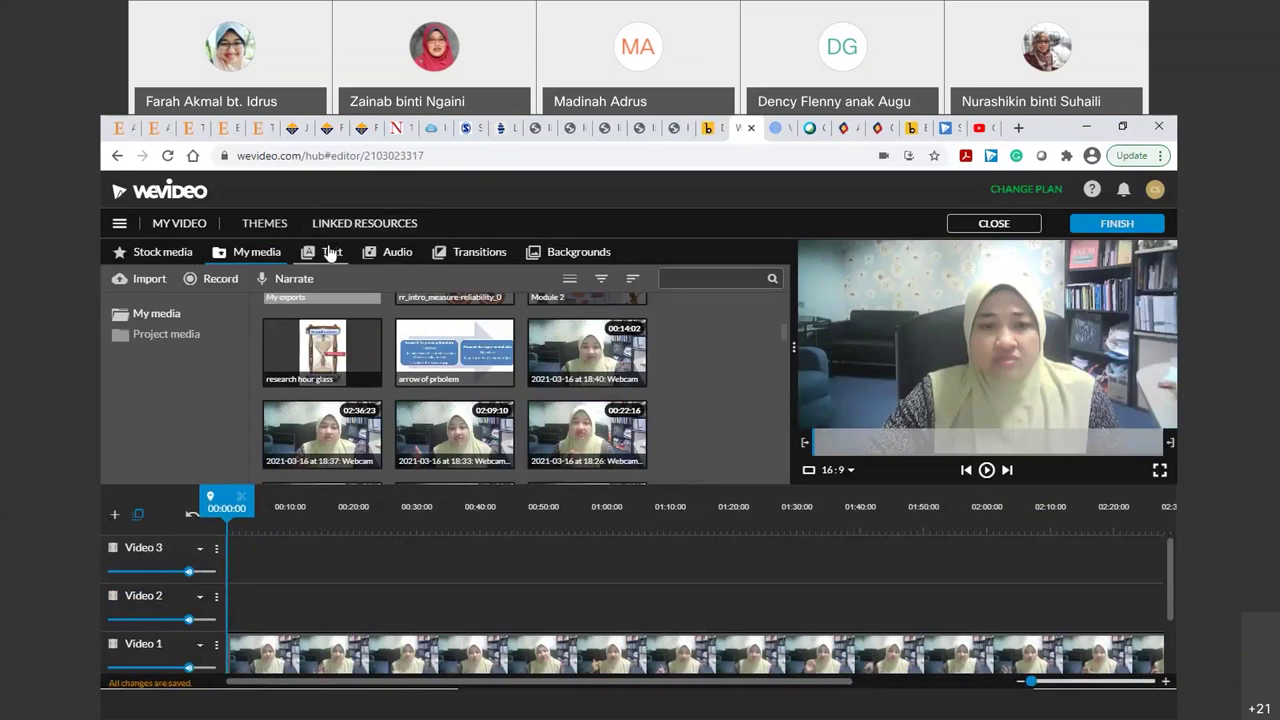
# Step: Add the Badda Boom motion text title to Video 2 at 00:00
pyautogui.click(330, 253)
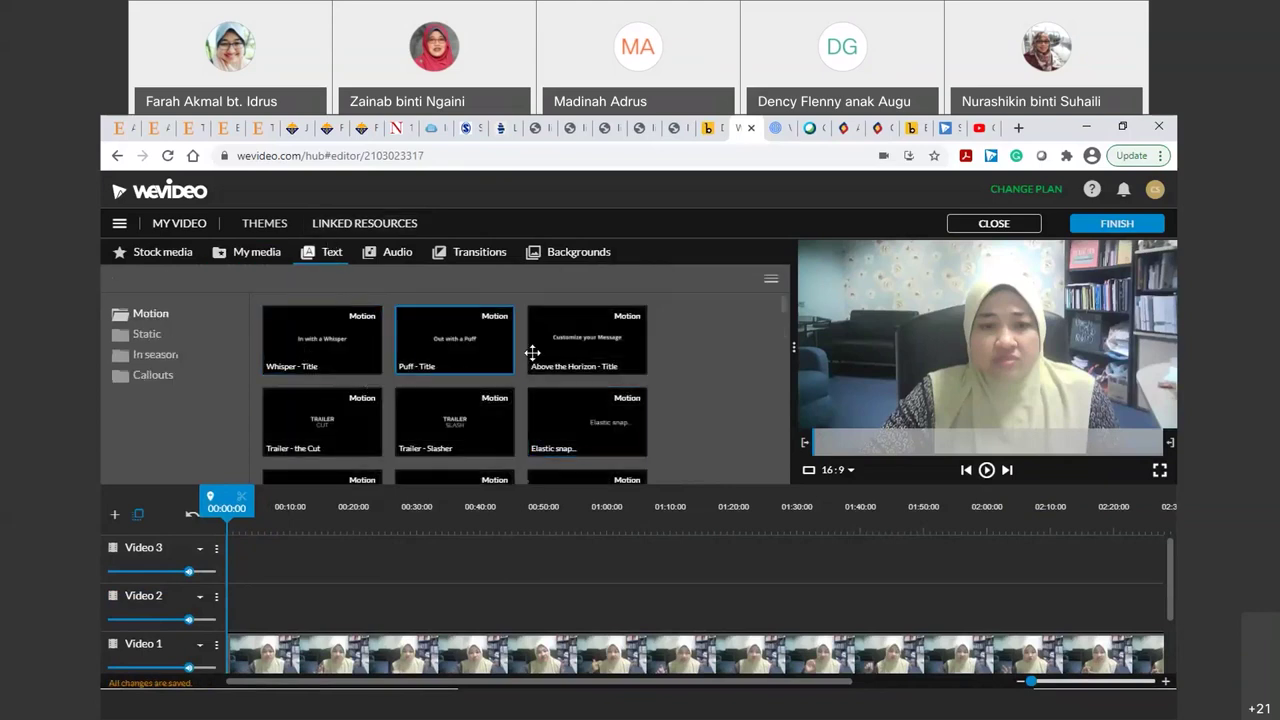
pyautogui.scroll(-1, 530, 405)
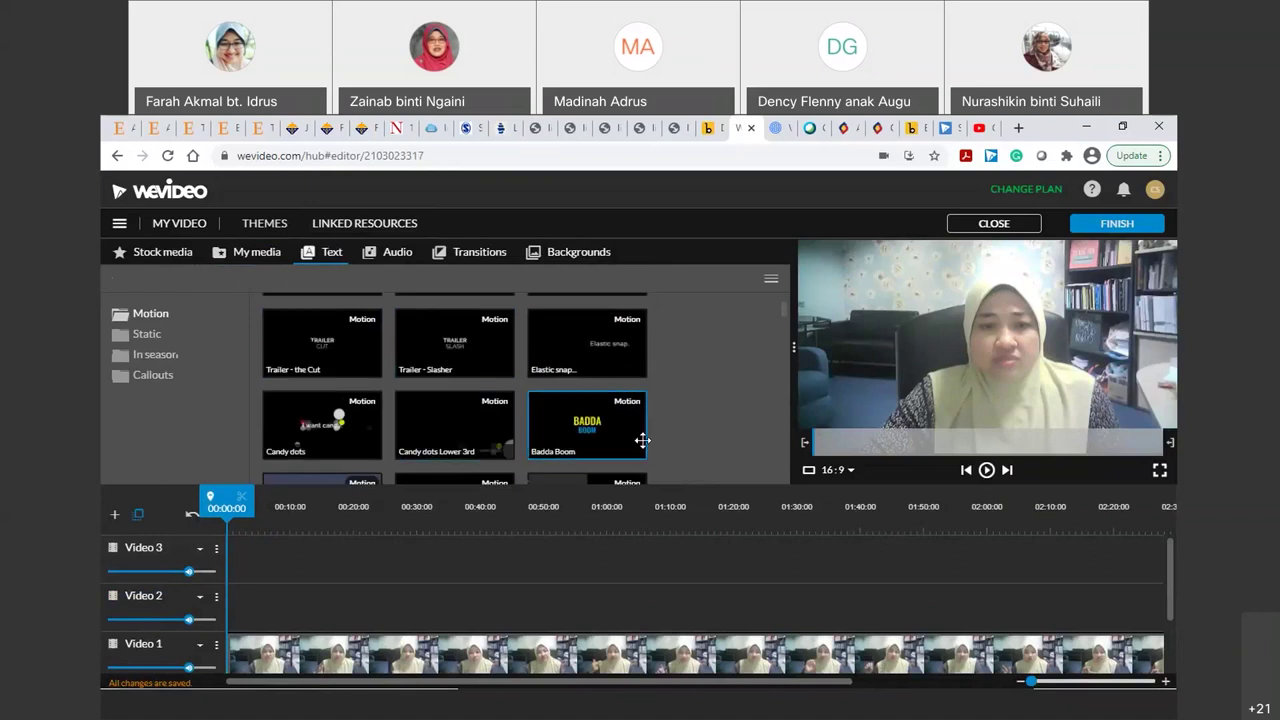
pyautogui.click(586, 430)
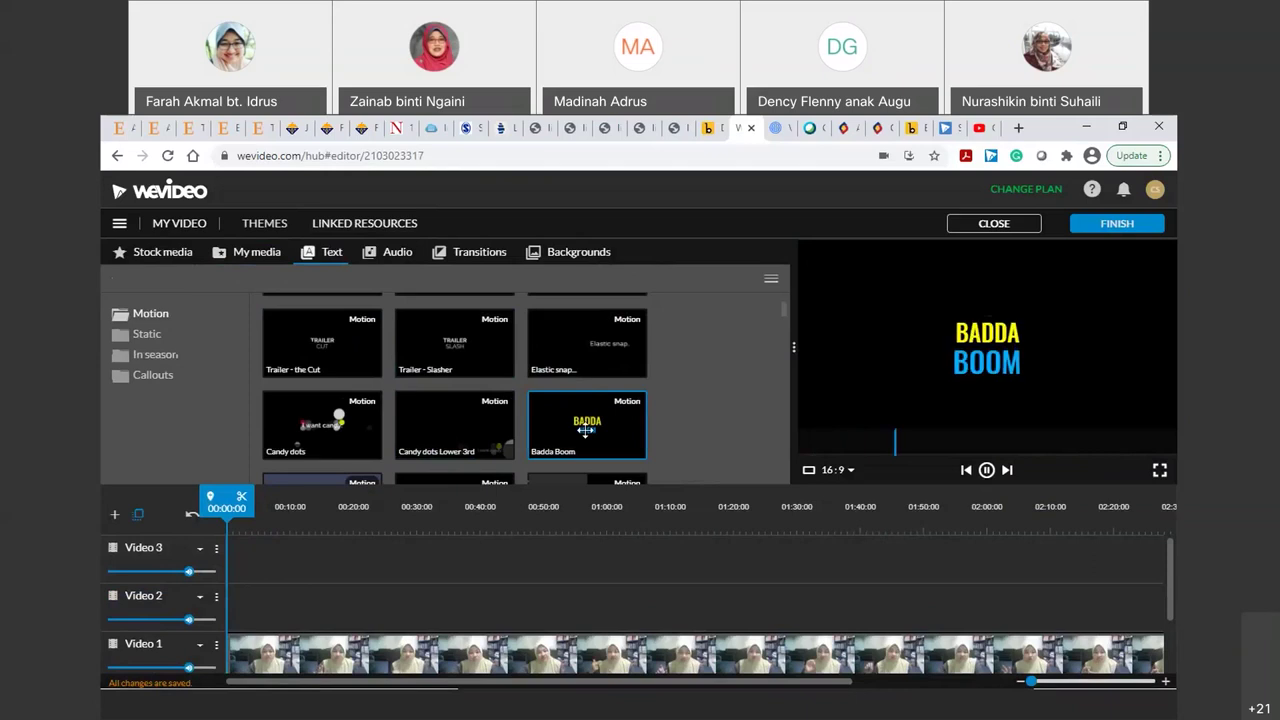
pyautogui.moveTo(436, 412); pyautogui.dragTo(252, 619)
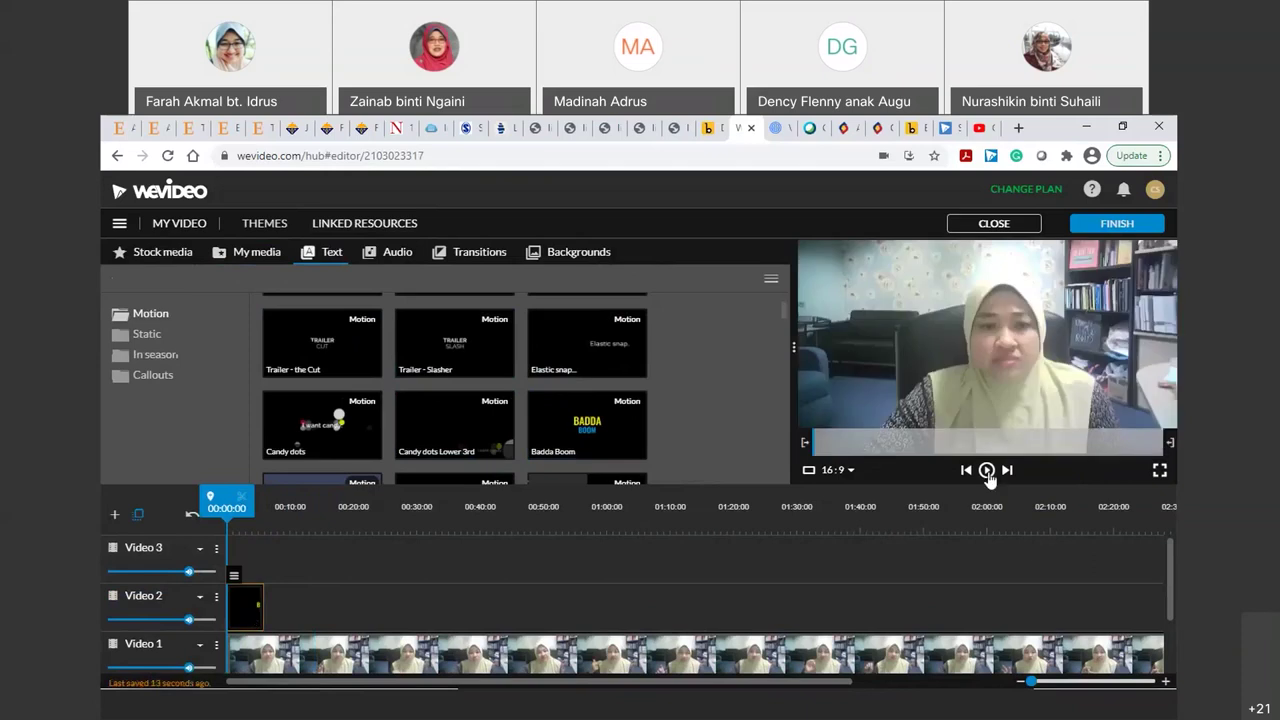
# Step: Preview the title over the webcam video and move the playhead to about 00:05:20
pyautogui.click(987, 471)
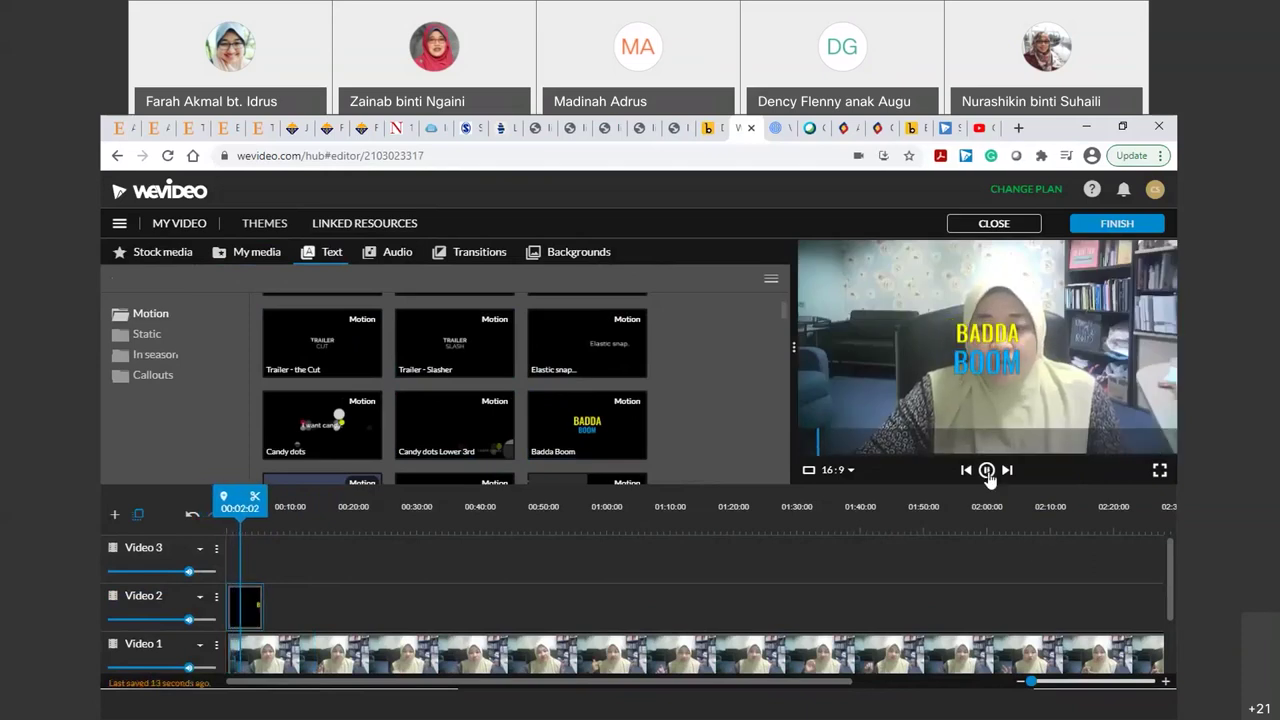
pyautogui.click(987, 471)
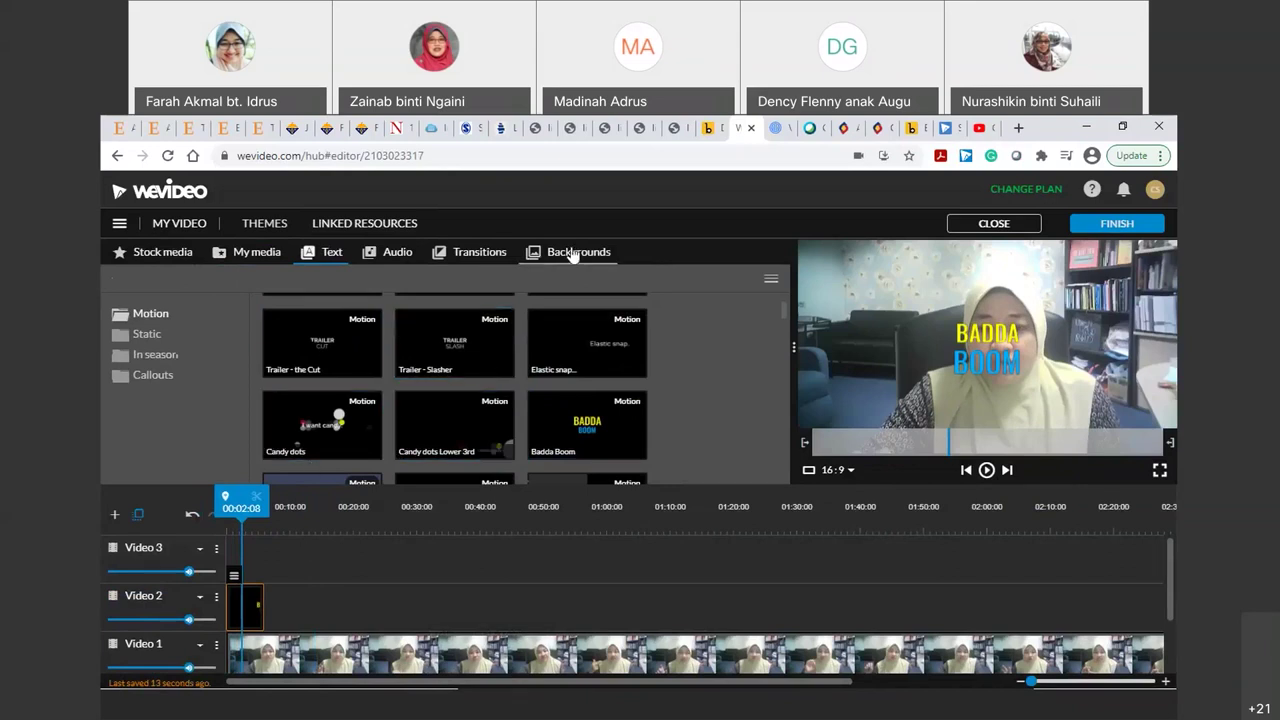
pyautogui.click(238, 600)
pyautogui.moveTo(241, 512); pyautogui.dragTo(262, 522)
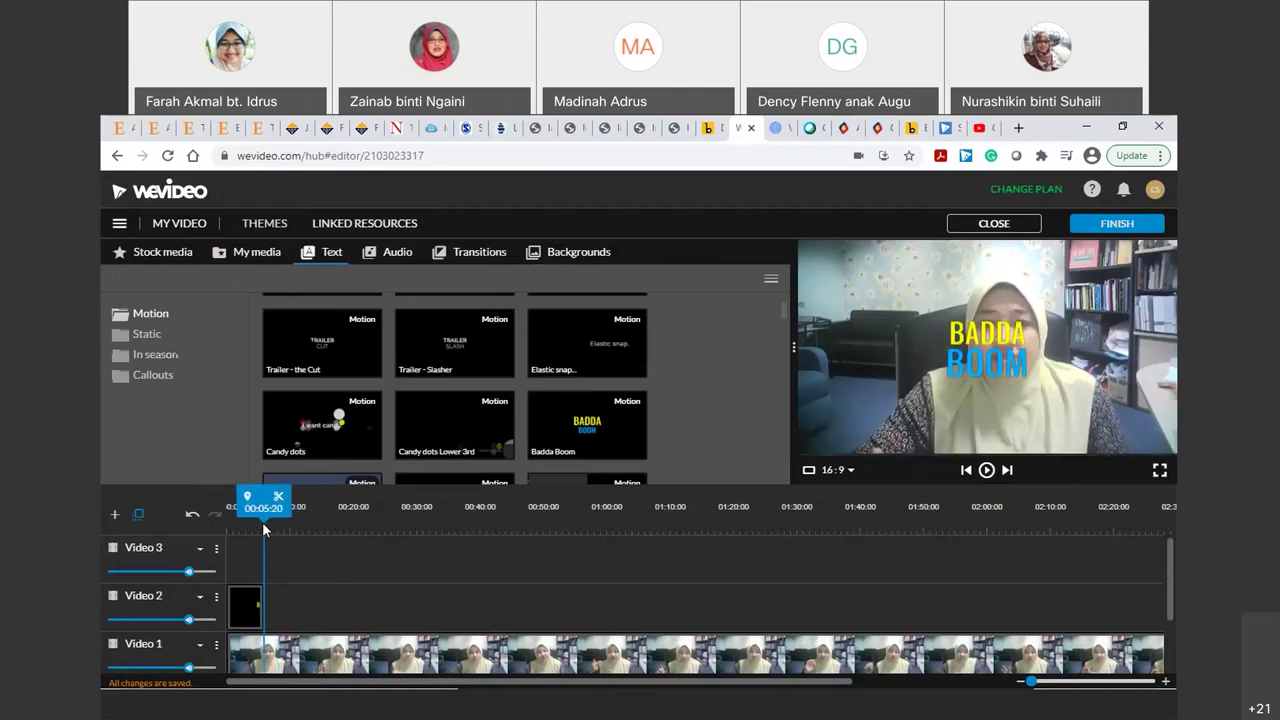
pyautogui.click(251, 260)
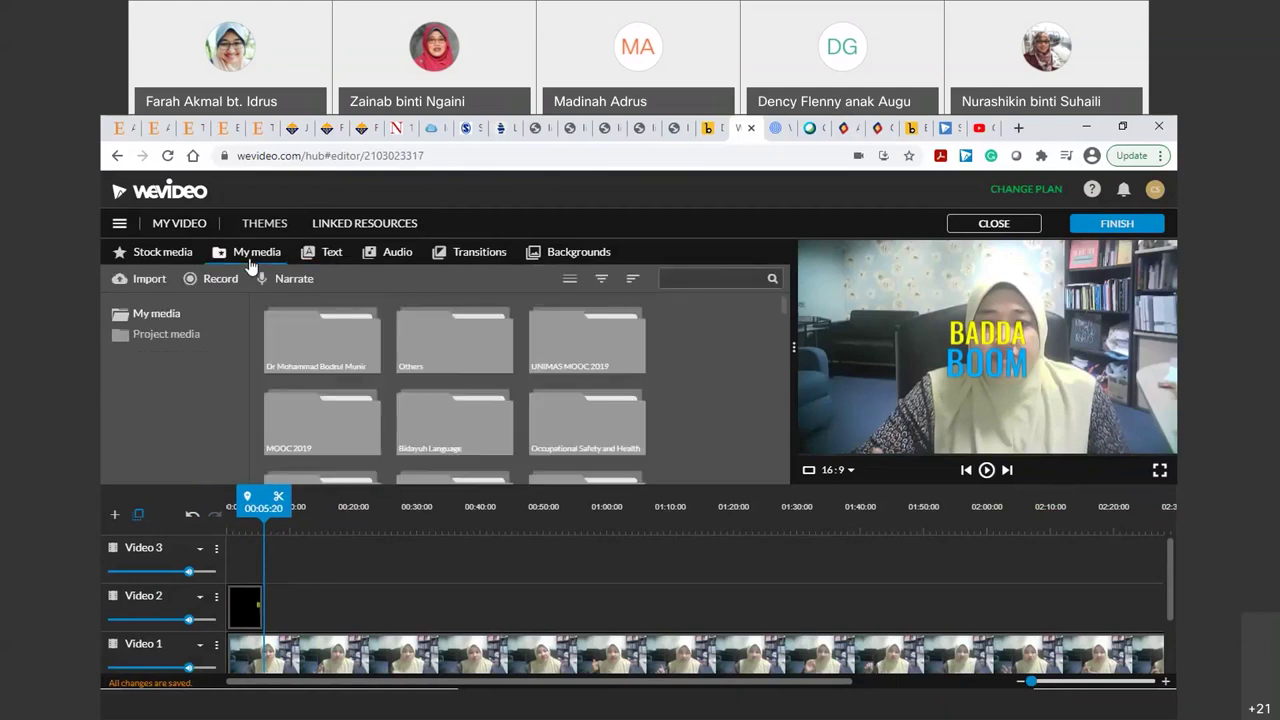
# Step: Import the 'research hour glass' picture into My media
pyautogui.click(146, 284)
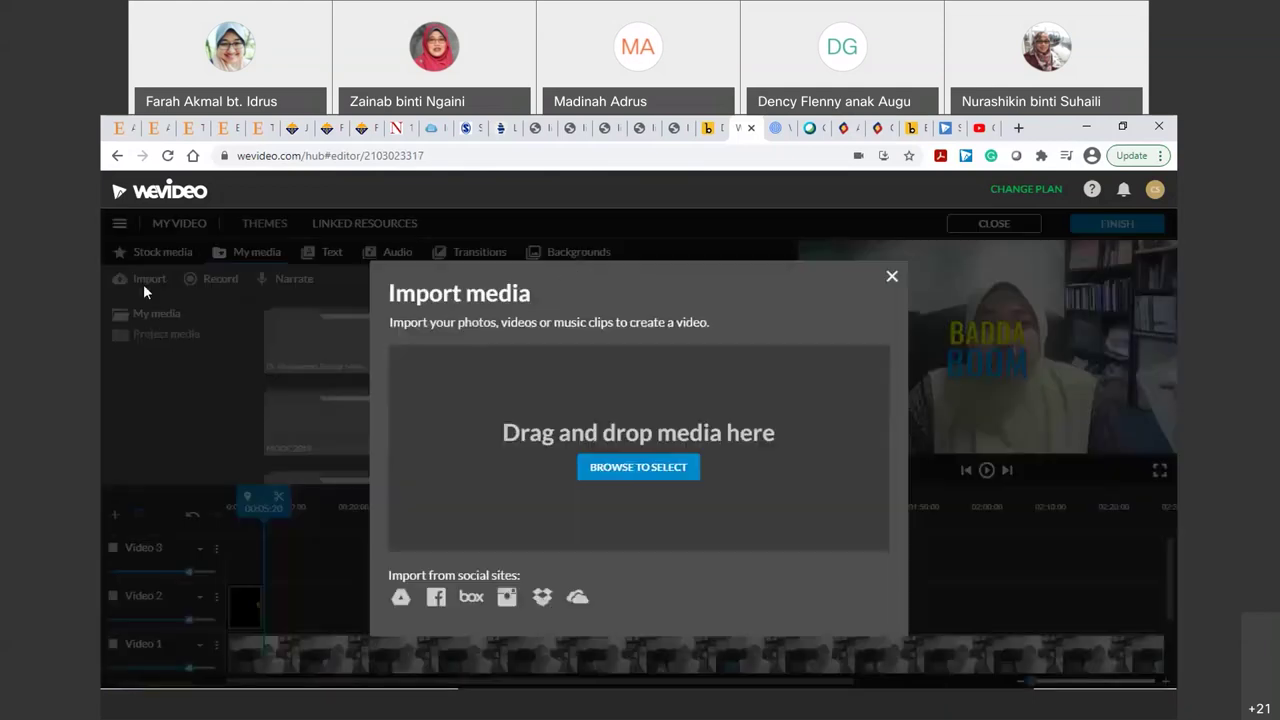
pyautogui.click(638, 470)
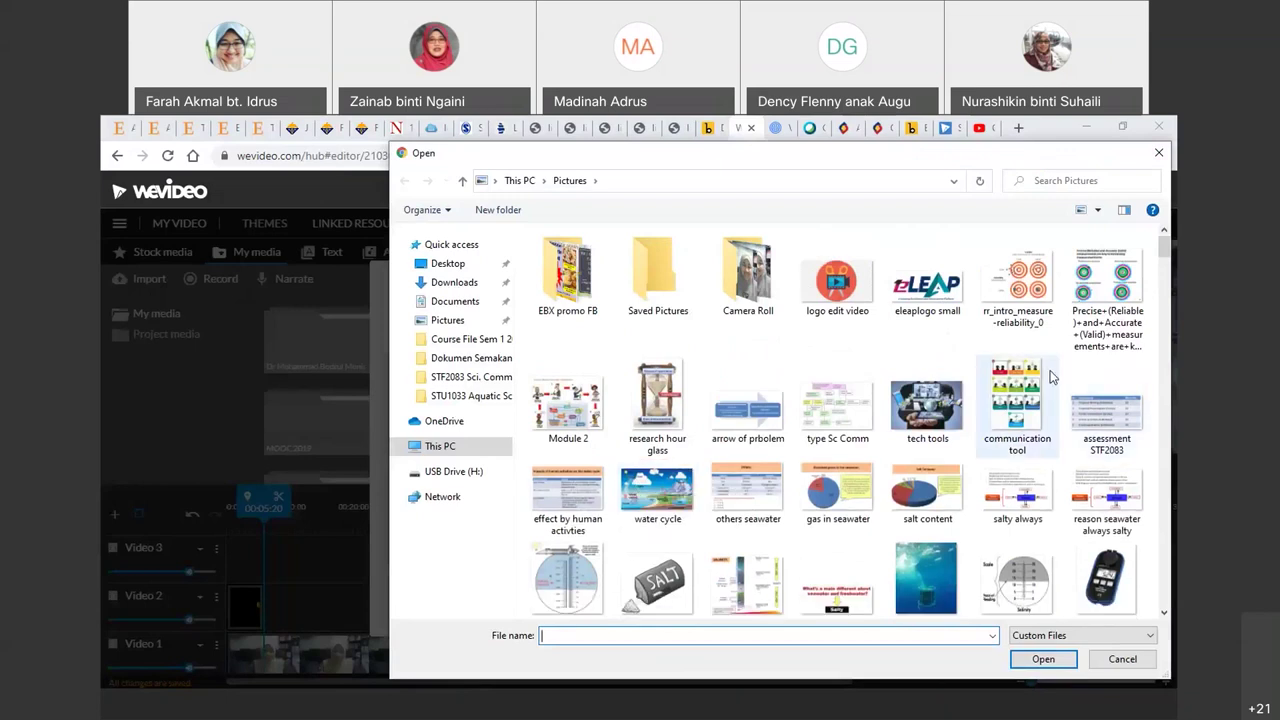
pyautogui.click(657, 400)
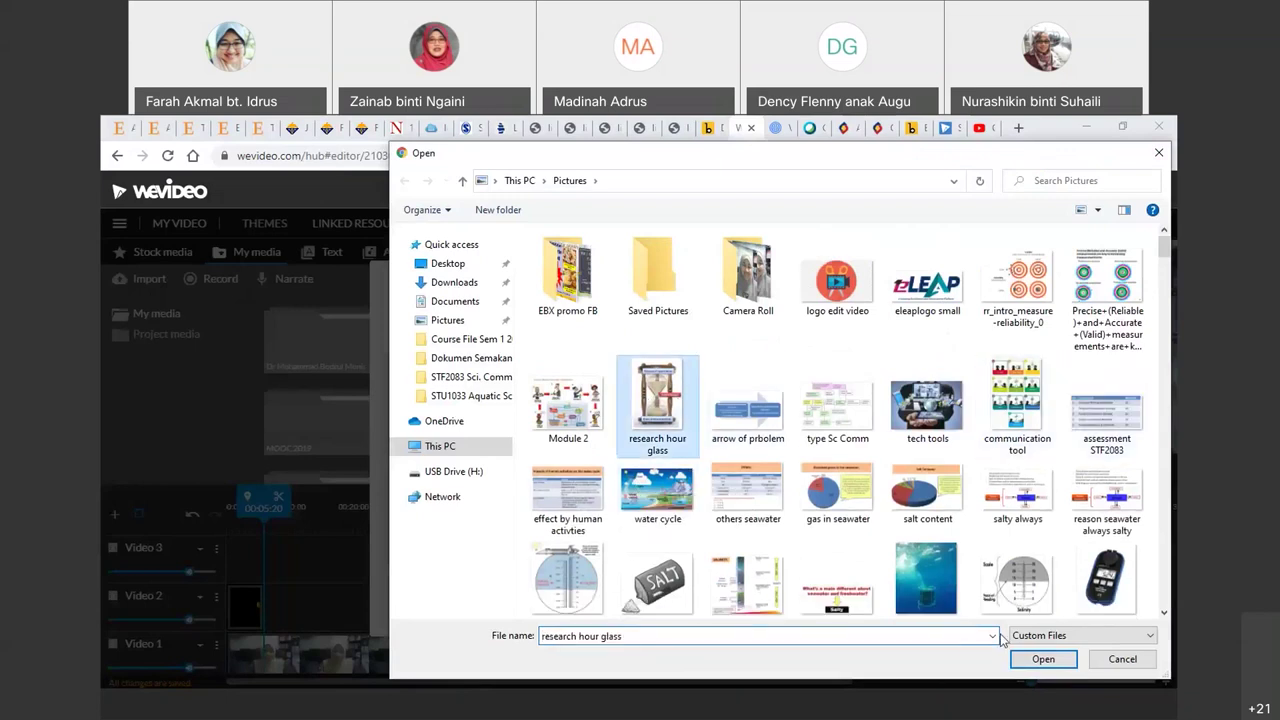
pyautogui.click(1036, 665)
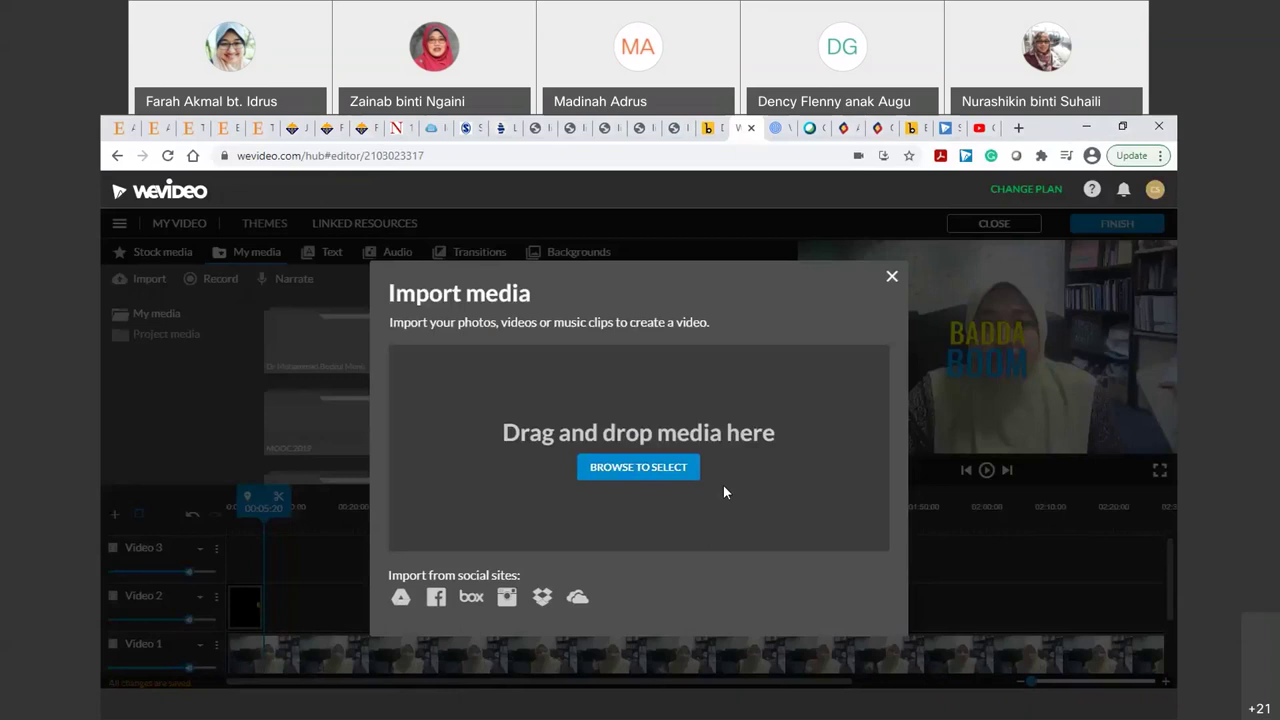
# Step: Place the hourglass picture on Video 3 and play it back over the recording
pyautogui.moveTo(285, 462); pyautogui.dragTo(292, 557)
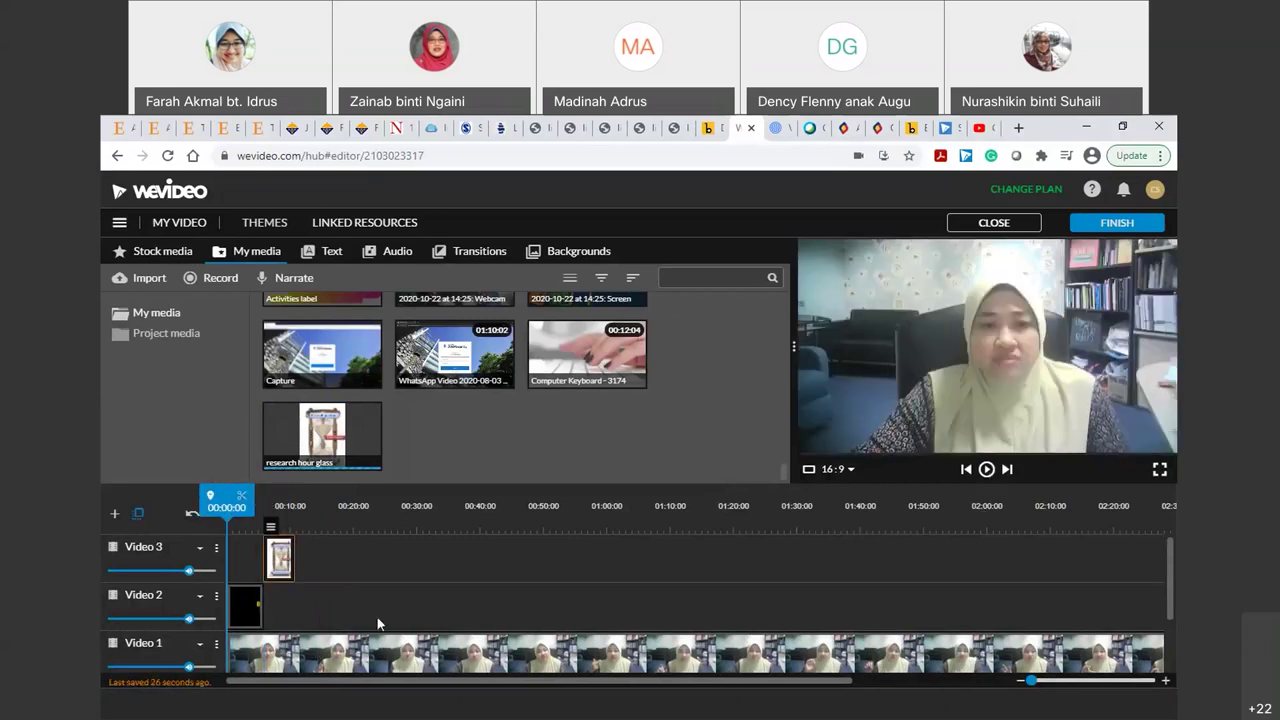
pyautogui.click(986, 469)
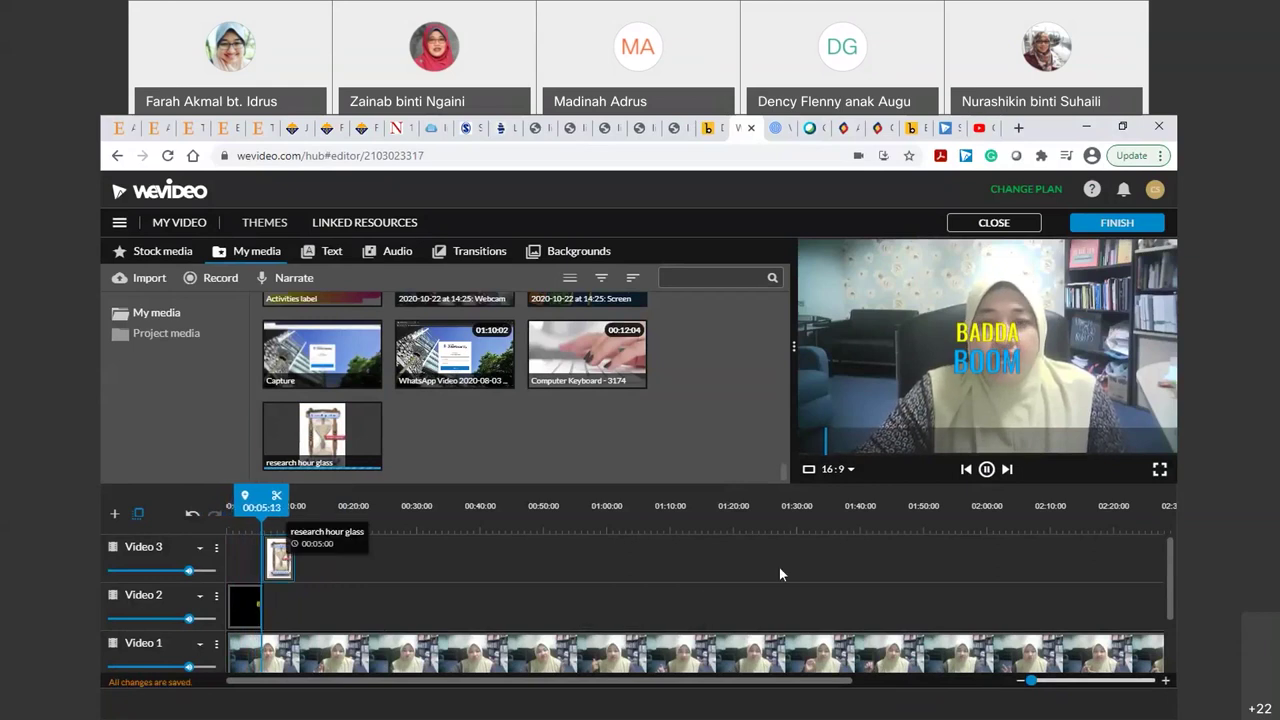
pyautogui.click(986, 474)
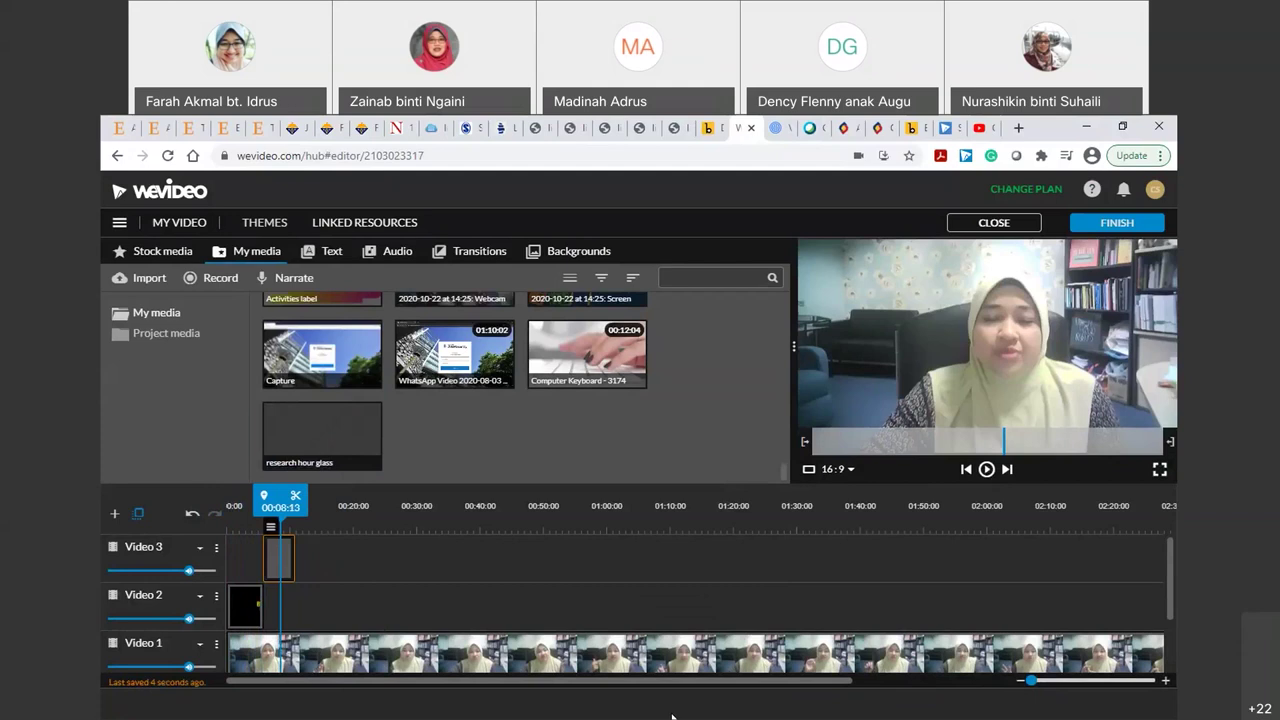
# Step: Put the Blue Smoke background on Video 2 starting at 00:06:00, then add a Video 4 track
pyautogui.click(477, 257)
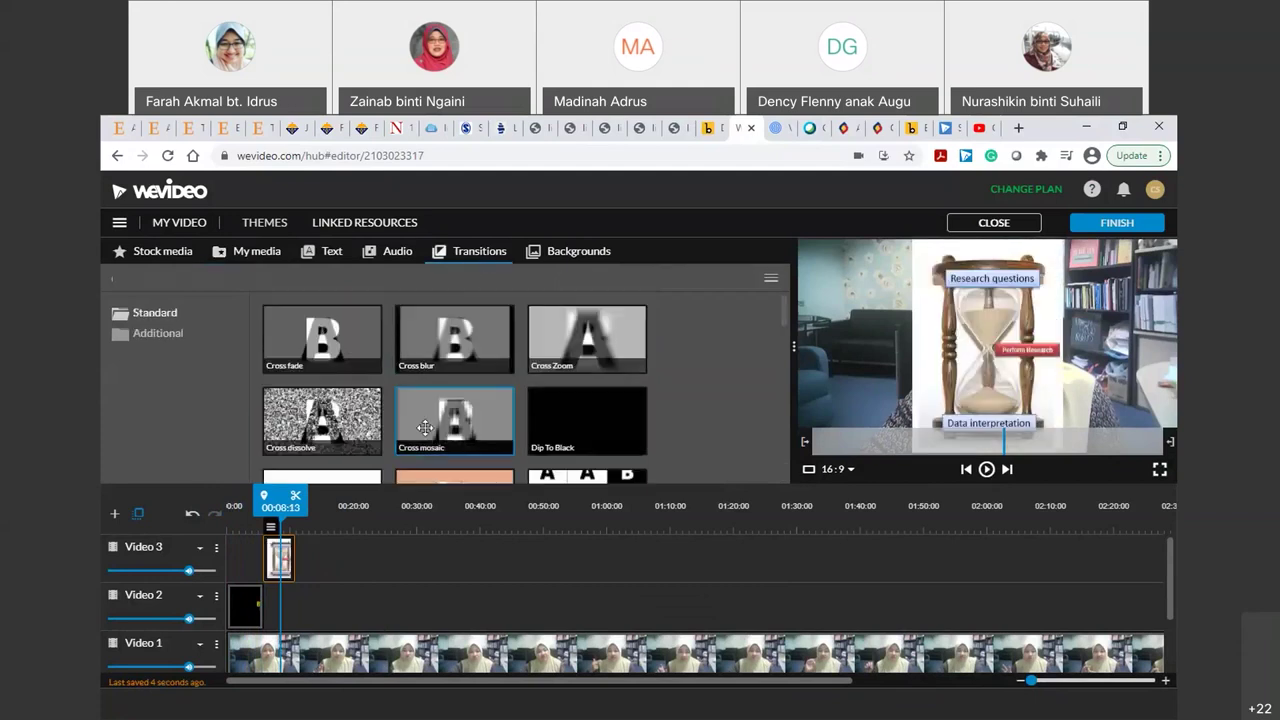
pyautogui.click(580, 251)
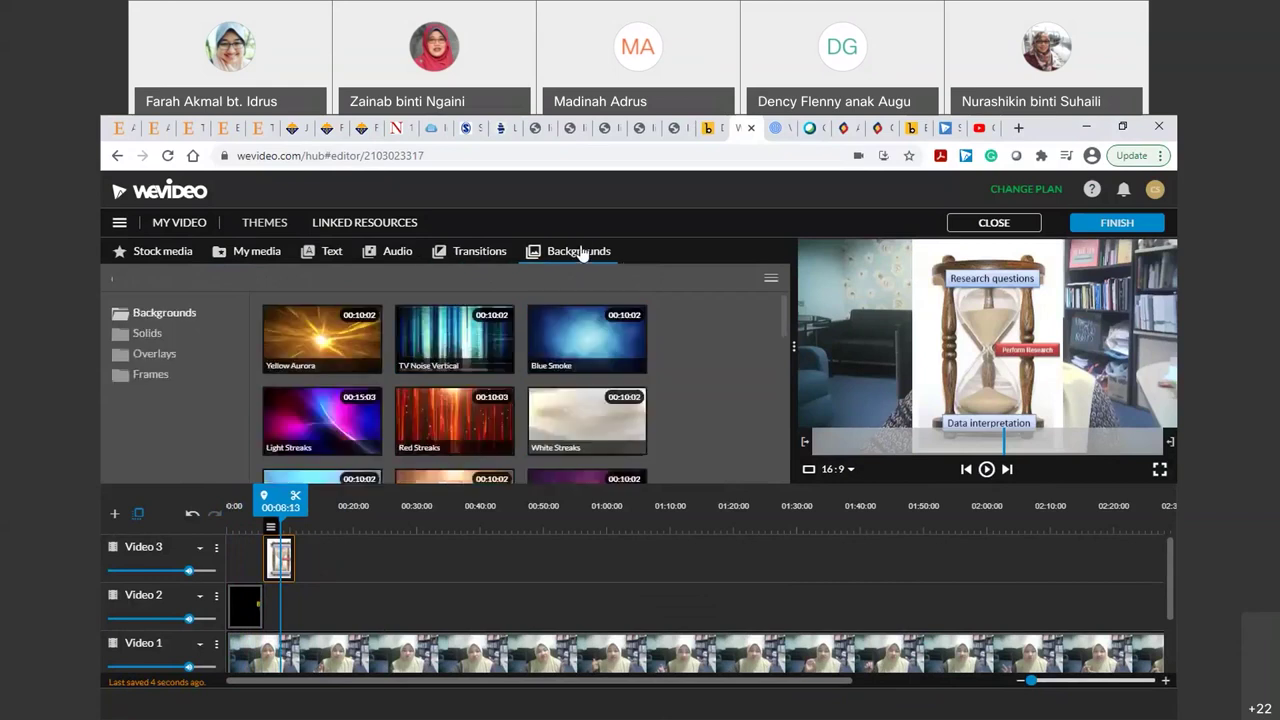
pyautogui.moveTo(587, 340); pyautogui.dragTo(267, 610)
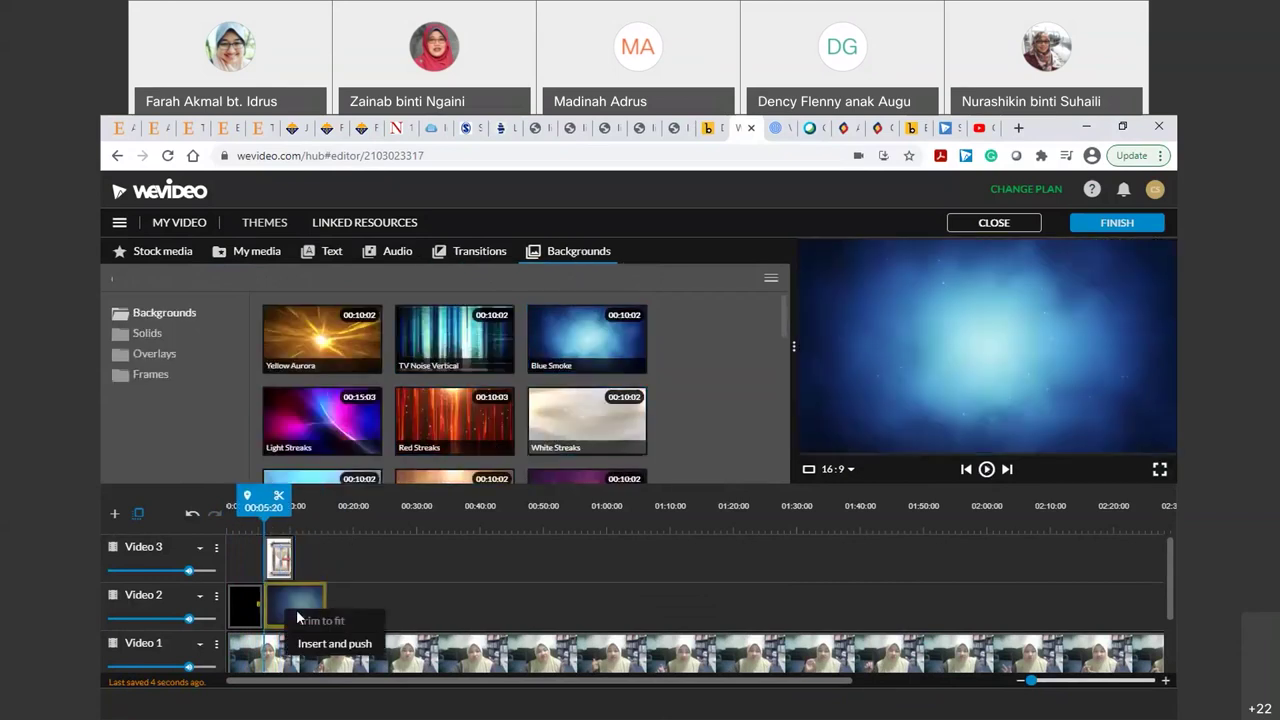
pyautogui.click(281, 574)
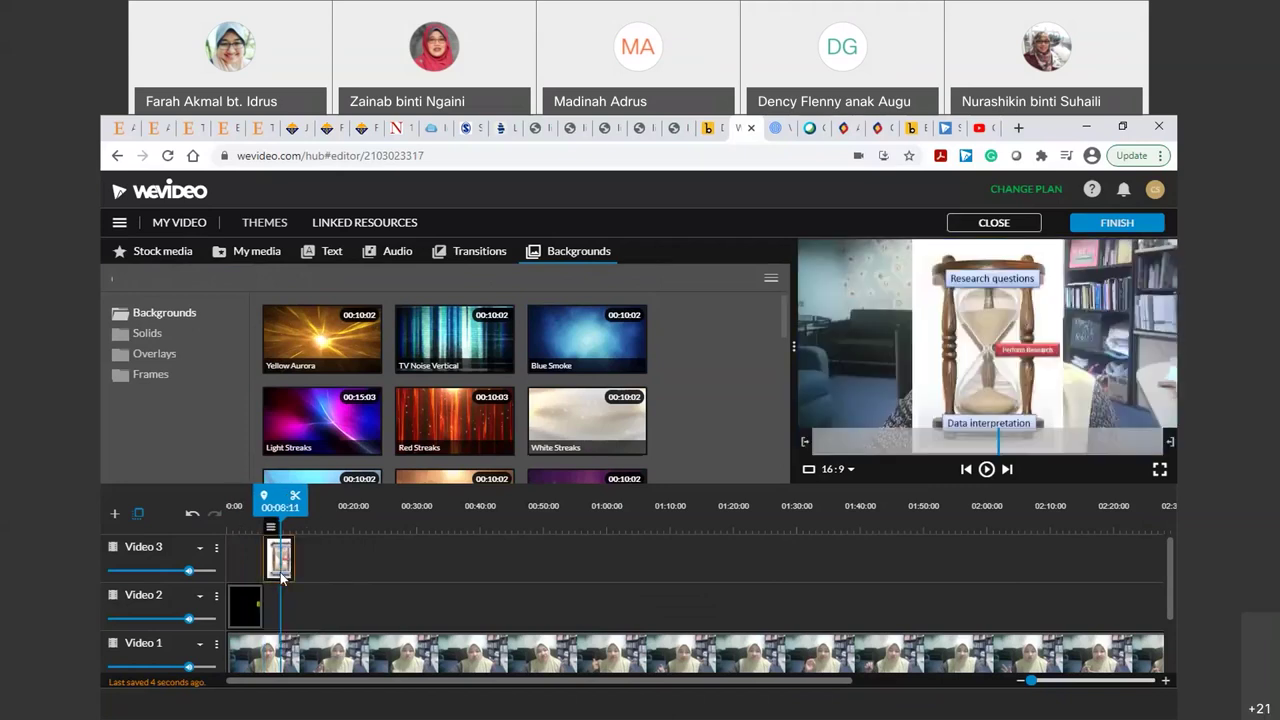
pyautogui.moveTo(283, 621)
pyautogui.mouseDown()
pyautogui.moveTo(328, 618)
pyautogui.moveTo(293, 617)
pyautogui.mouseUp()
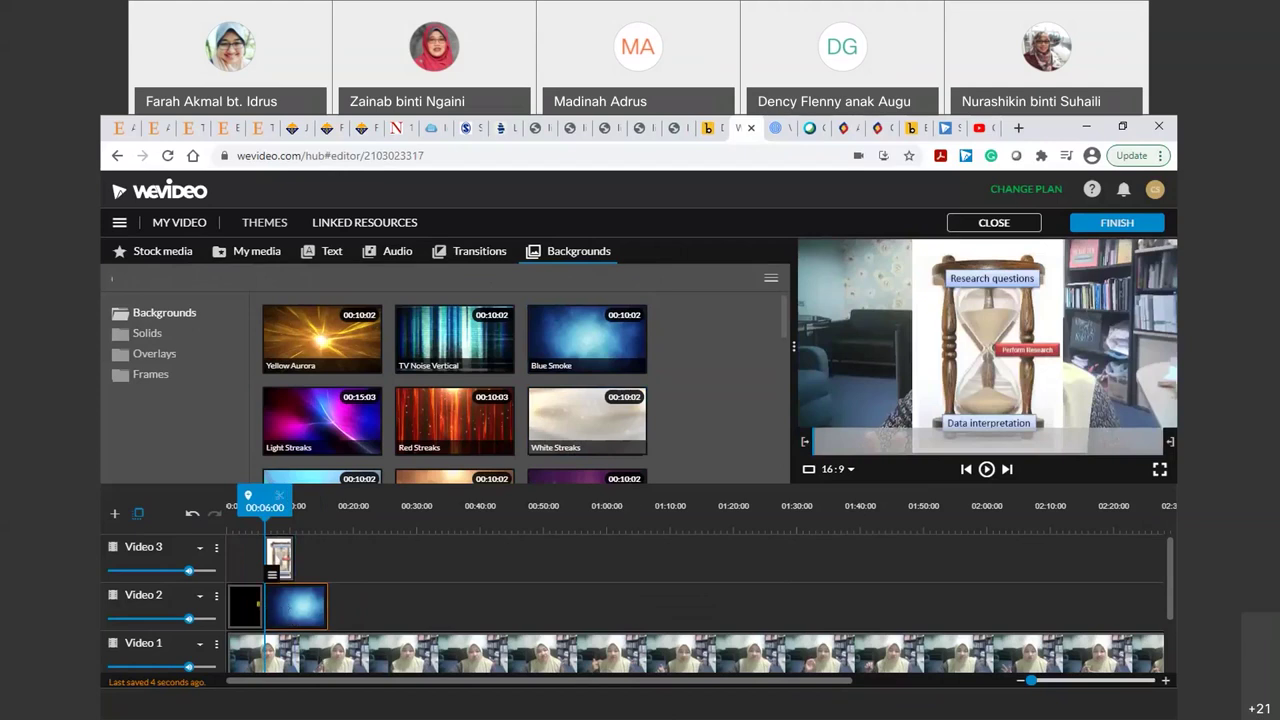
pyautogui.click(115, 515)
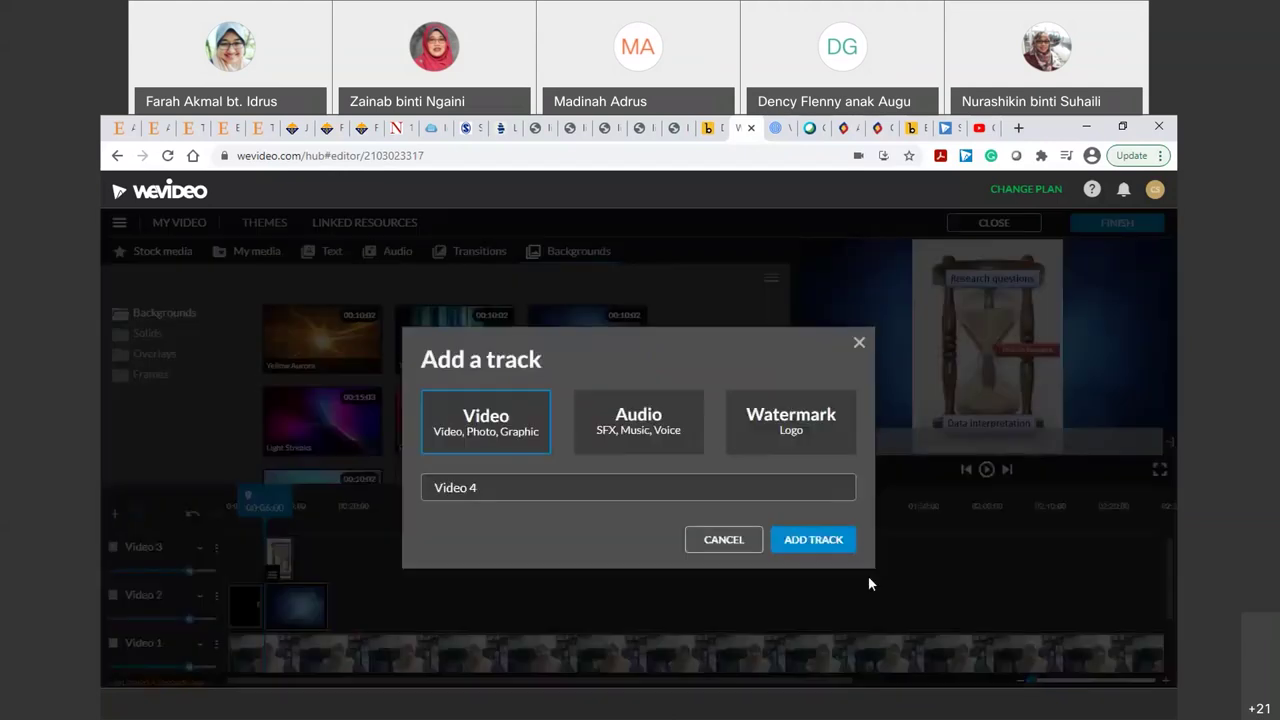
pyautogui.click(801, 547)
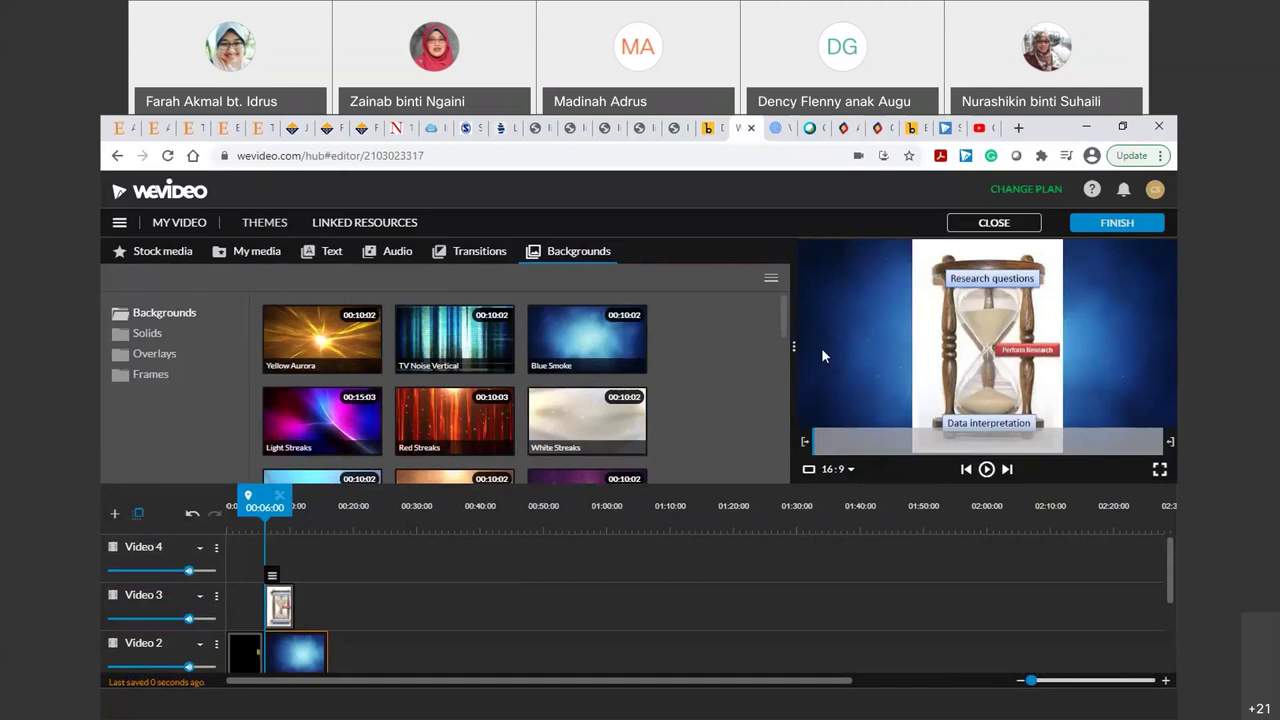
# Step: Browse the overlay, frame, solid colour and animated background libraries
pyautogui.click(152, 356)
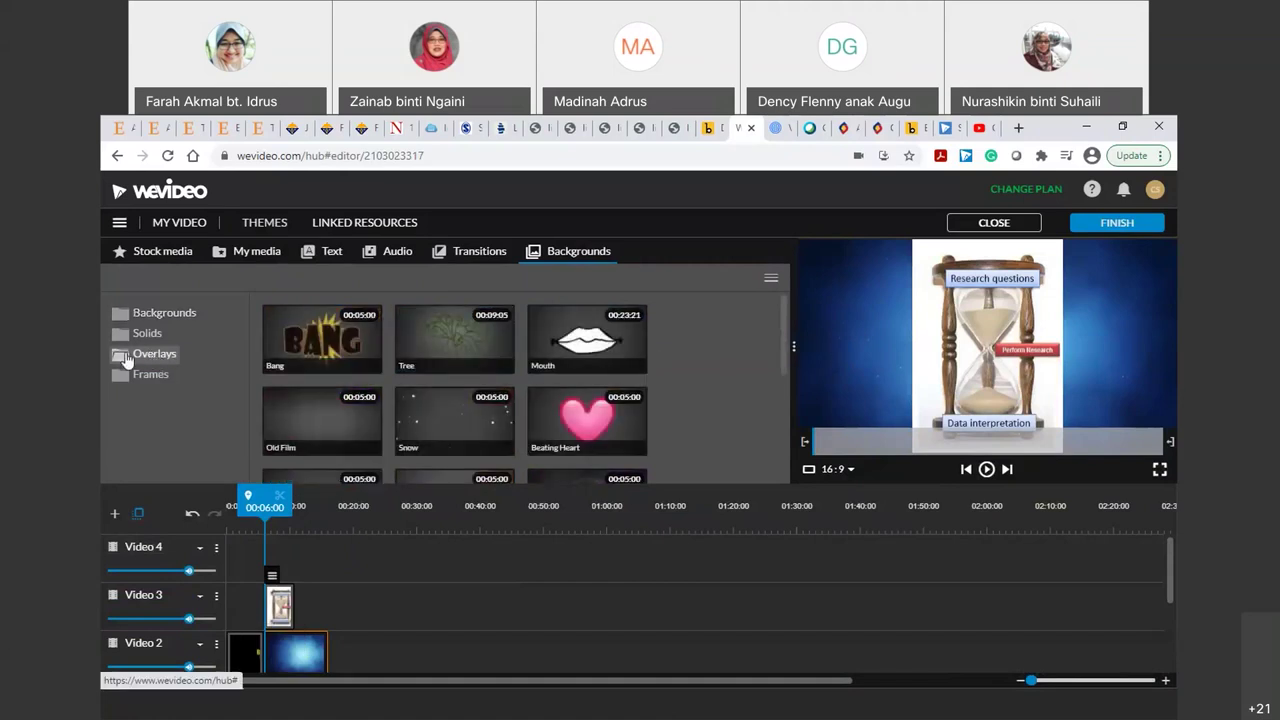
pyautogui.scroll(-1, 411, 410)
pyautogui.scroll(-2, 411, 407)
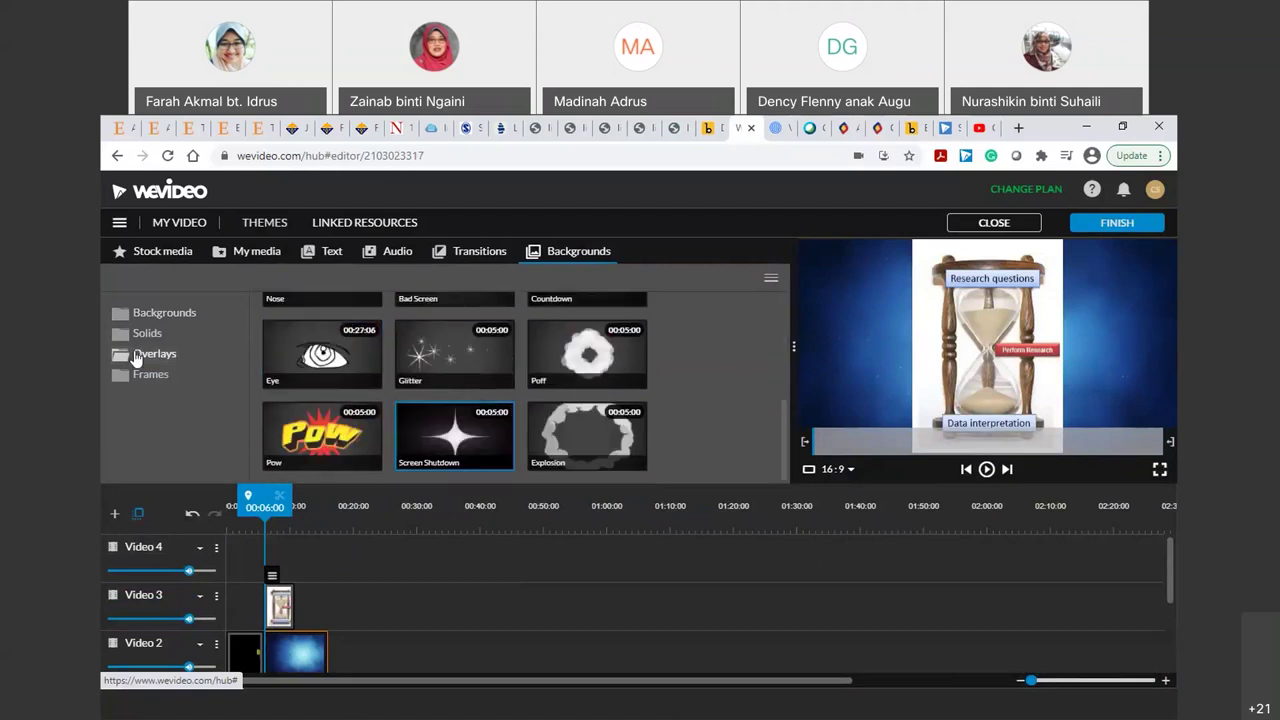
pyautogui.click(151, 374)
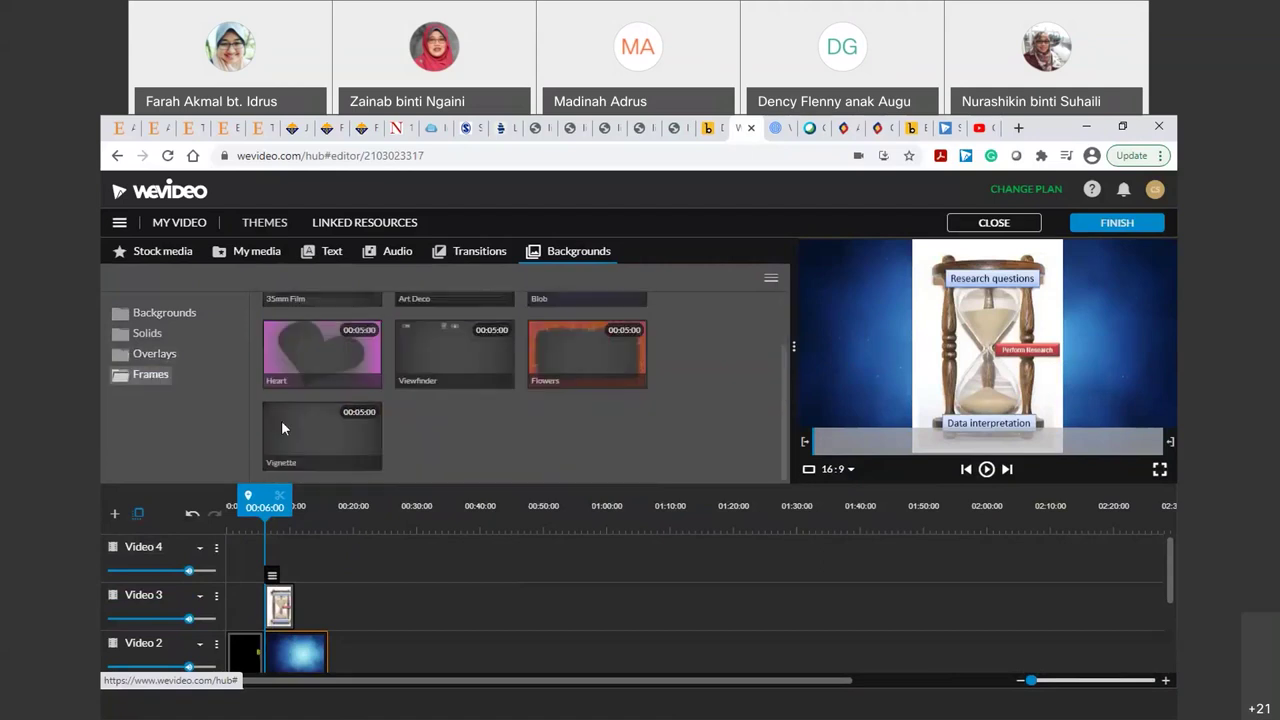
pyautogui.click(147, 333)
pyautogui.click(156, 314)
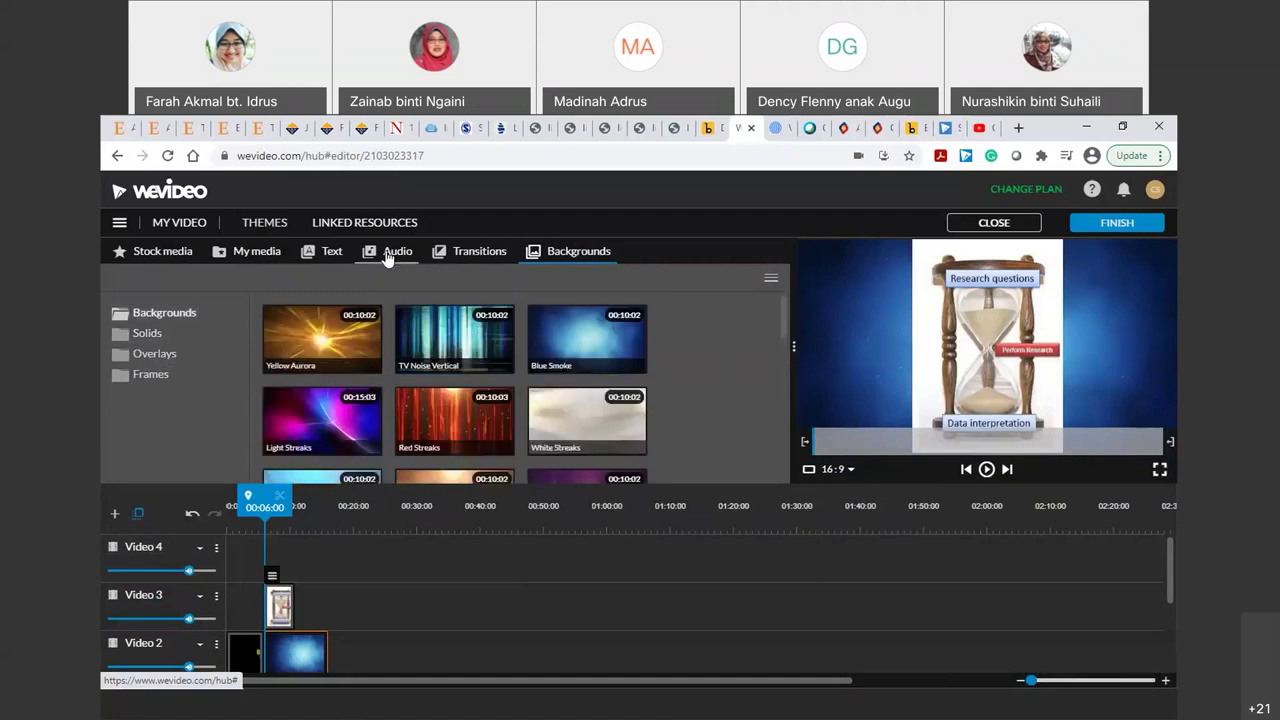
# Step: Browse Free Music, collapse Video 1, and set the playhead at 02:08:02 on the webcam clip
pyautogui.click(388, 256)
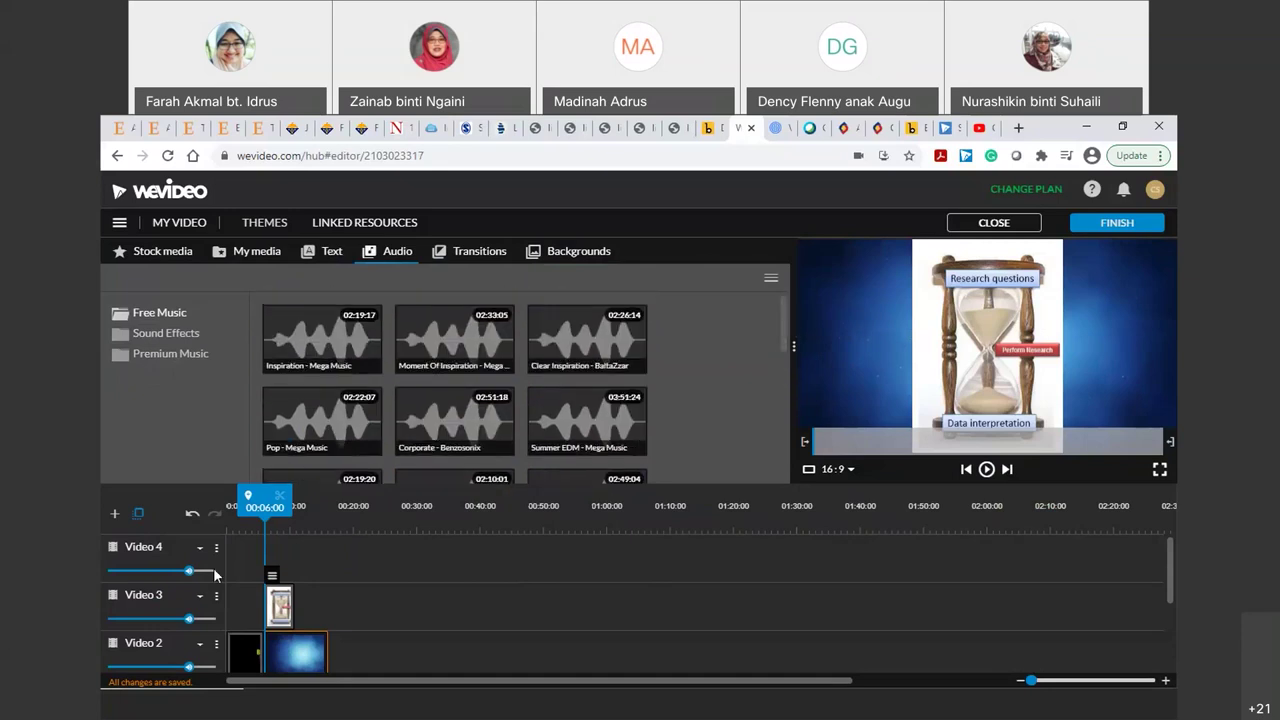
pyautogui.scroll(-2, 215, 574)
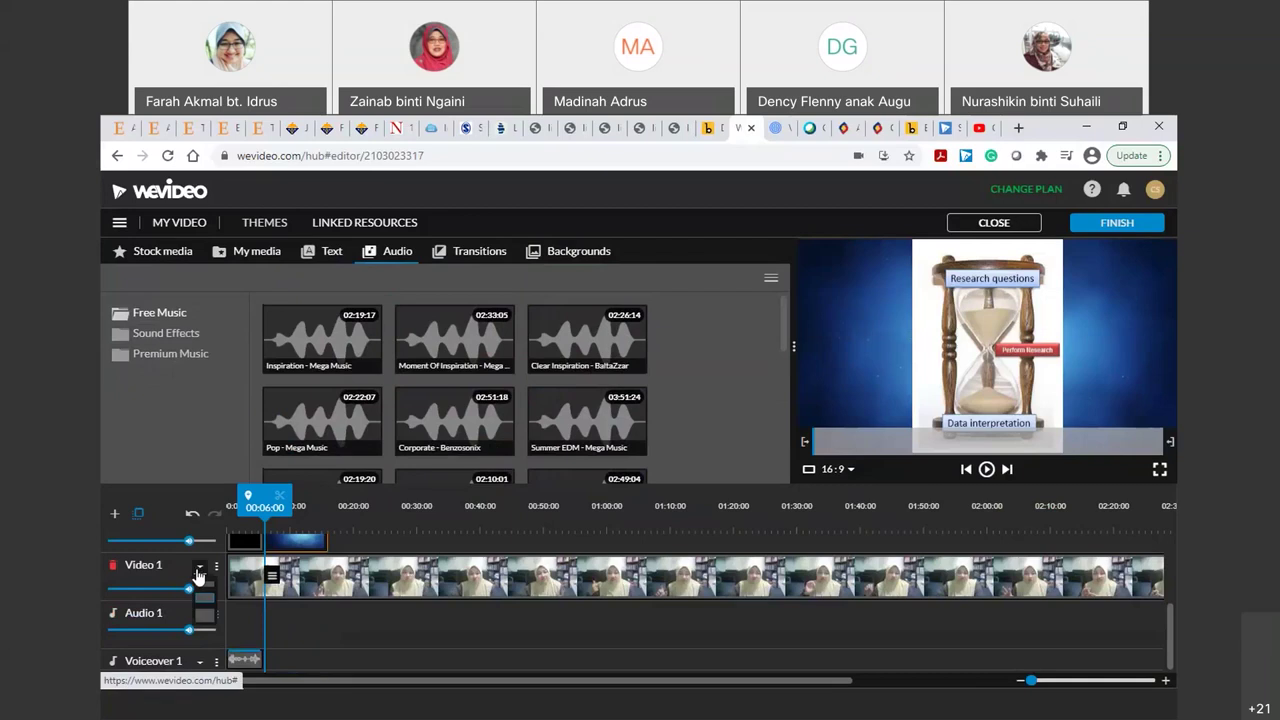
pyautogui.click(205, 597)
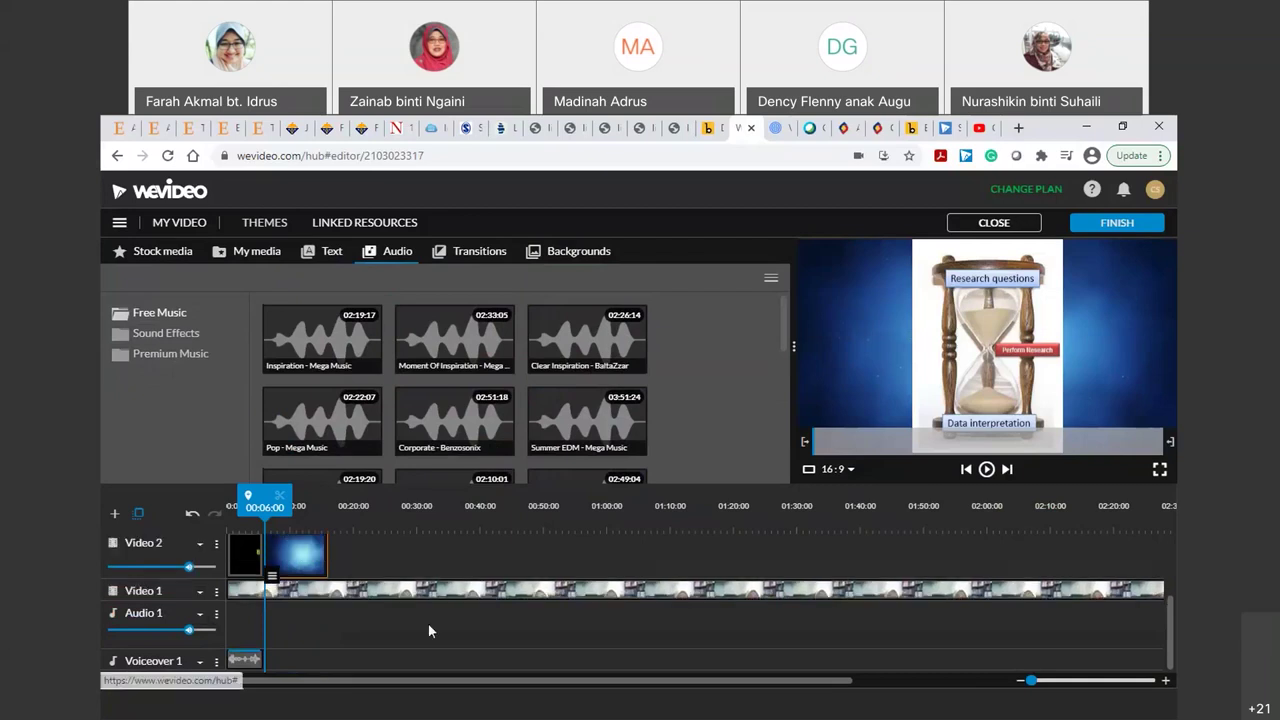
pyautogui.click(1118, 226)
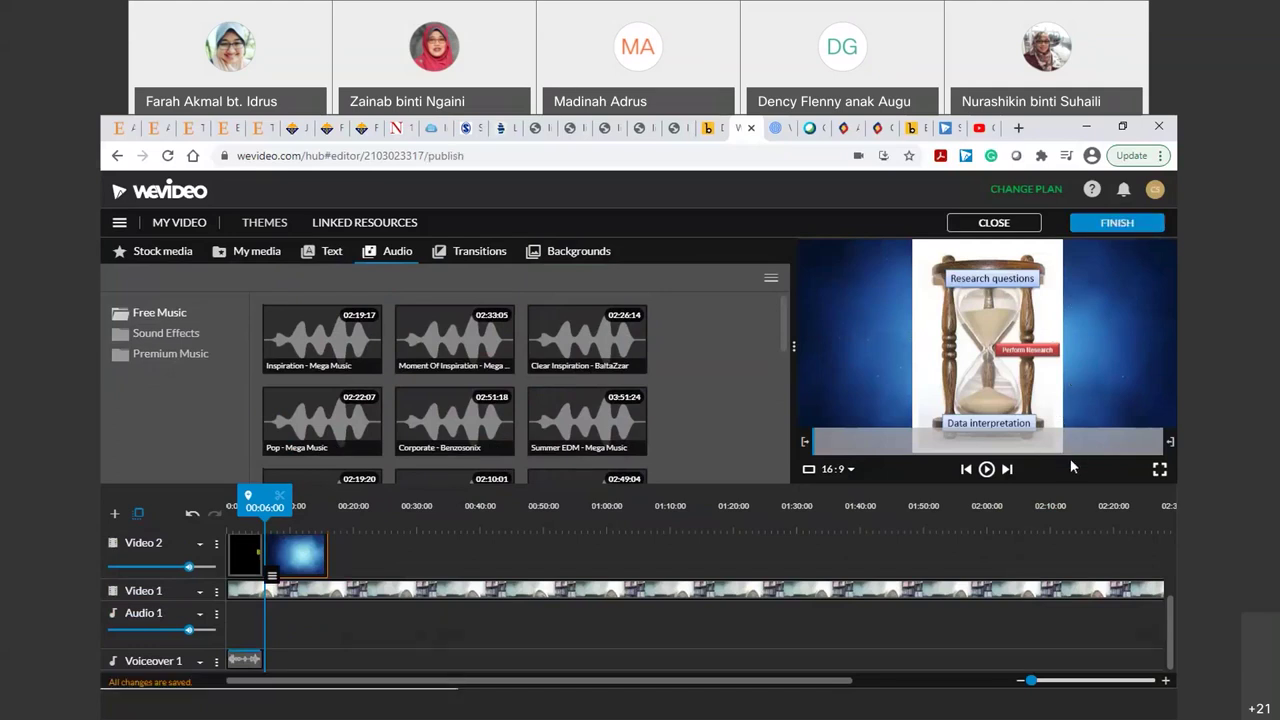
pyautogui.click(1038, 590)
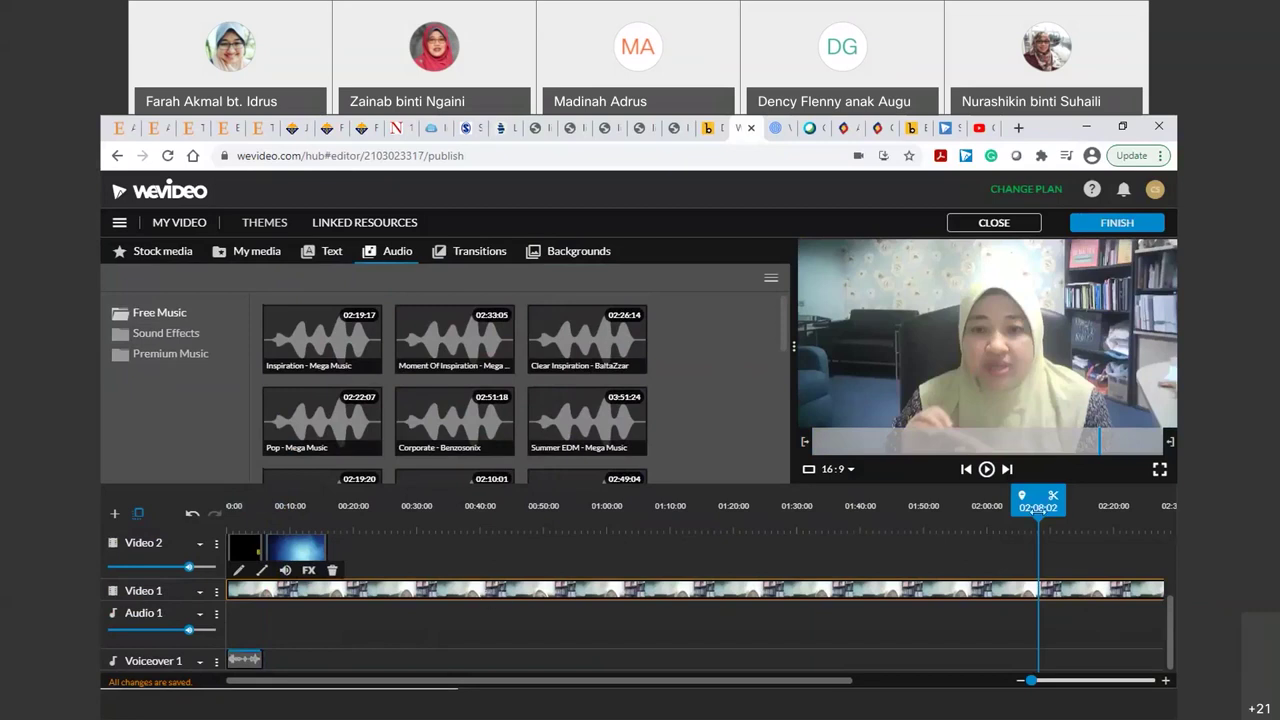
# Step: Trim the webcam clip after 02:08:02 and title the export 'Lecture 76'
pyautogui.click(1052, 495)
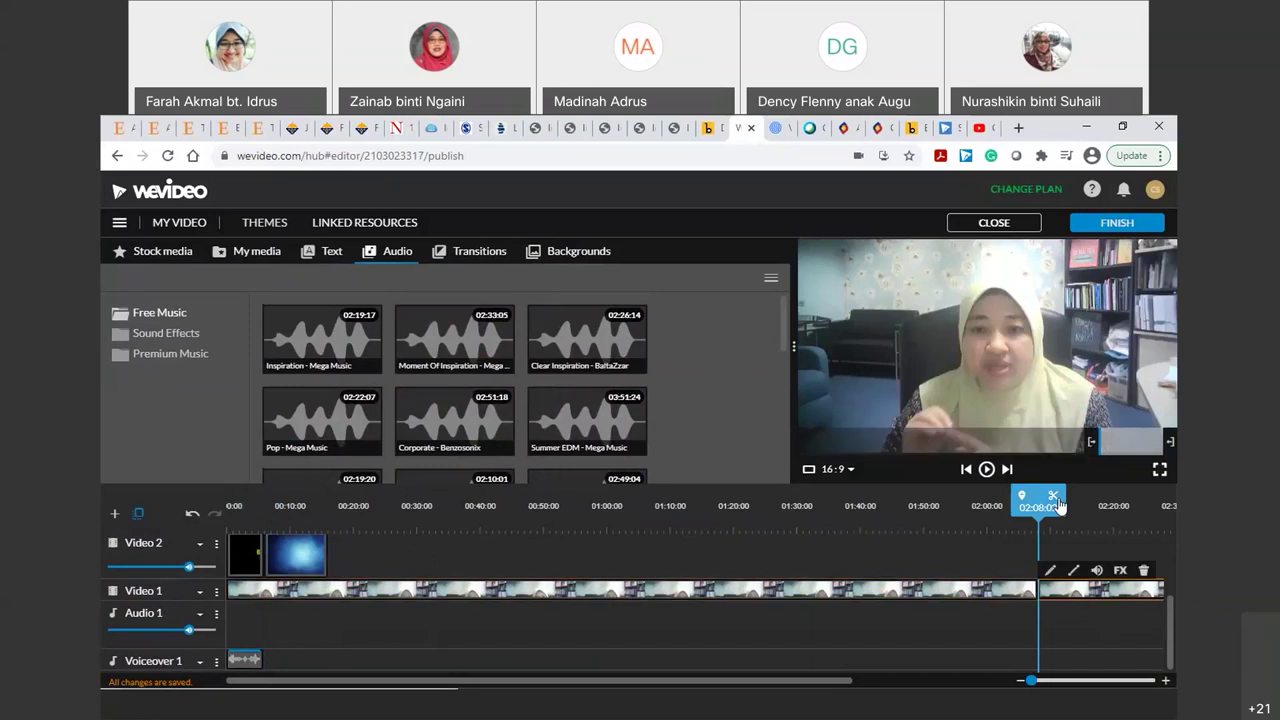
pyautogui.click(1144, 574)
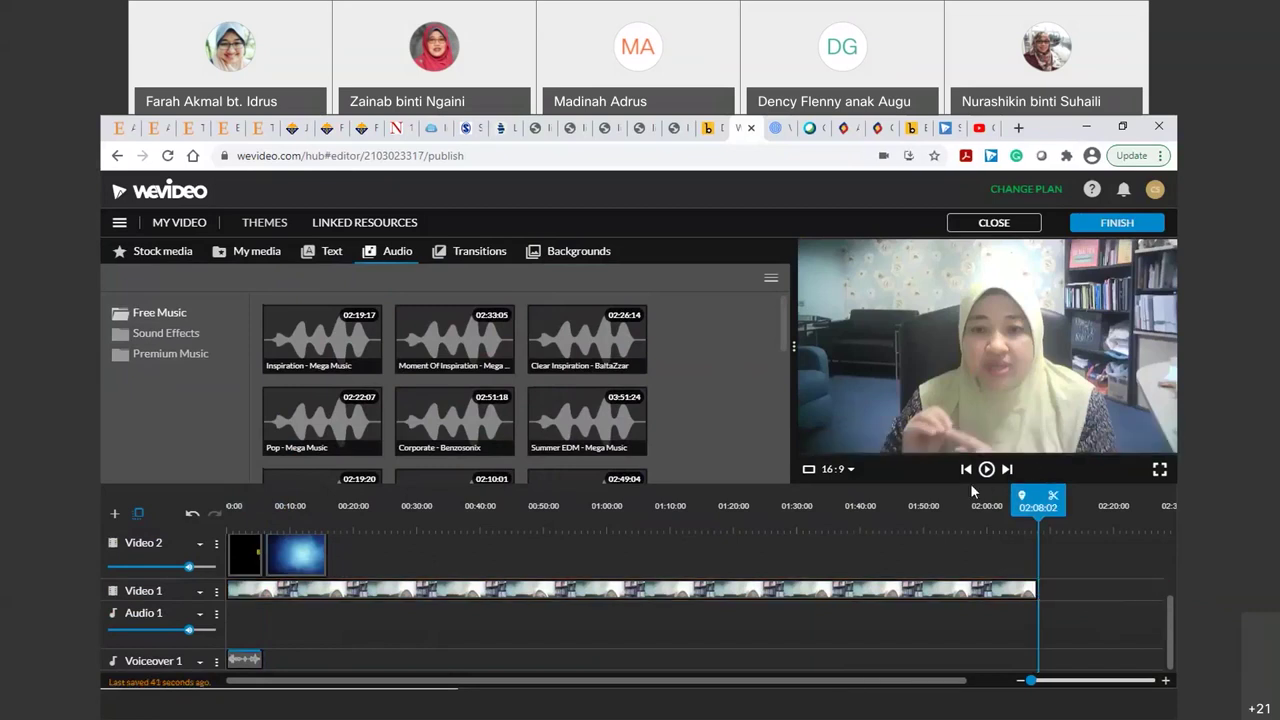
pyautogui.click(1107, 223)
pyautogui.click(534, 448)
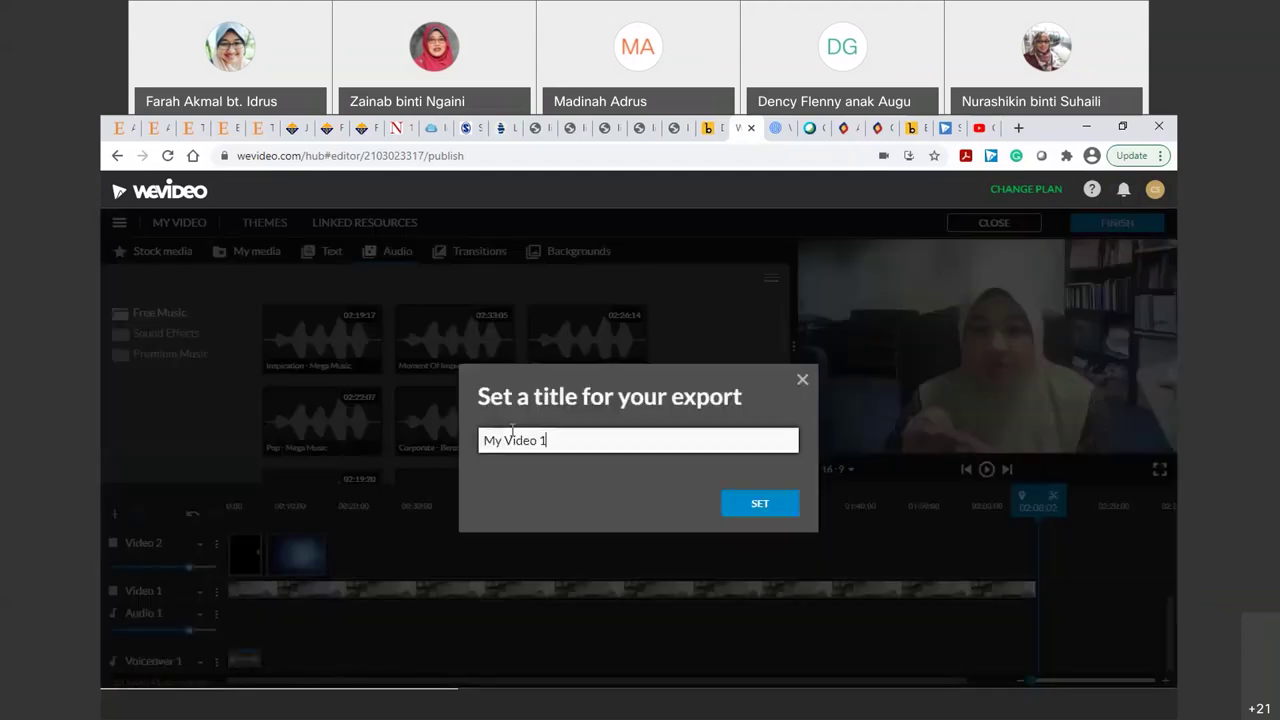
pyautogui.hotkey('ctrl', 'a')
pyautogui.write('Lectue')
pyautogui.press('BackSpace')
pyautogui.write('re 76')
# Step: Export Lecture 76 at Full HD 1920x1080 with Vimeo added as a destination
pyautogui.click(776, 504)
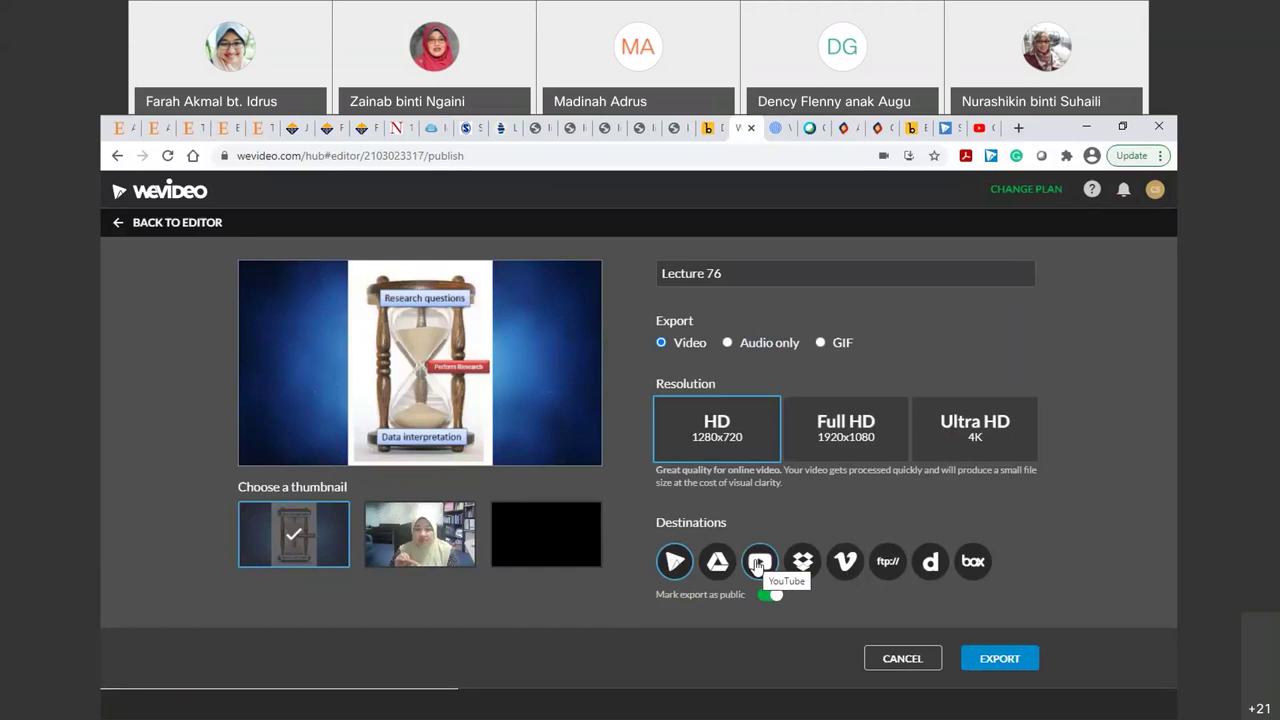
pyautogui.click(840, 428)
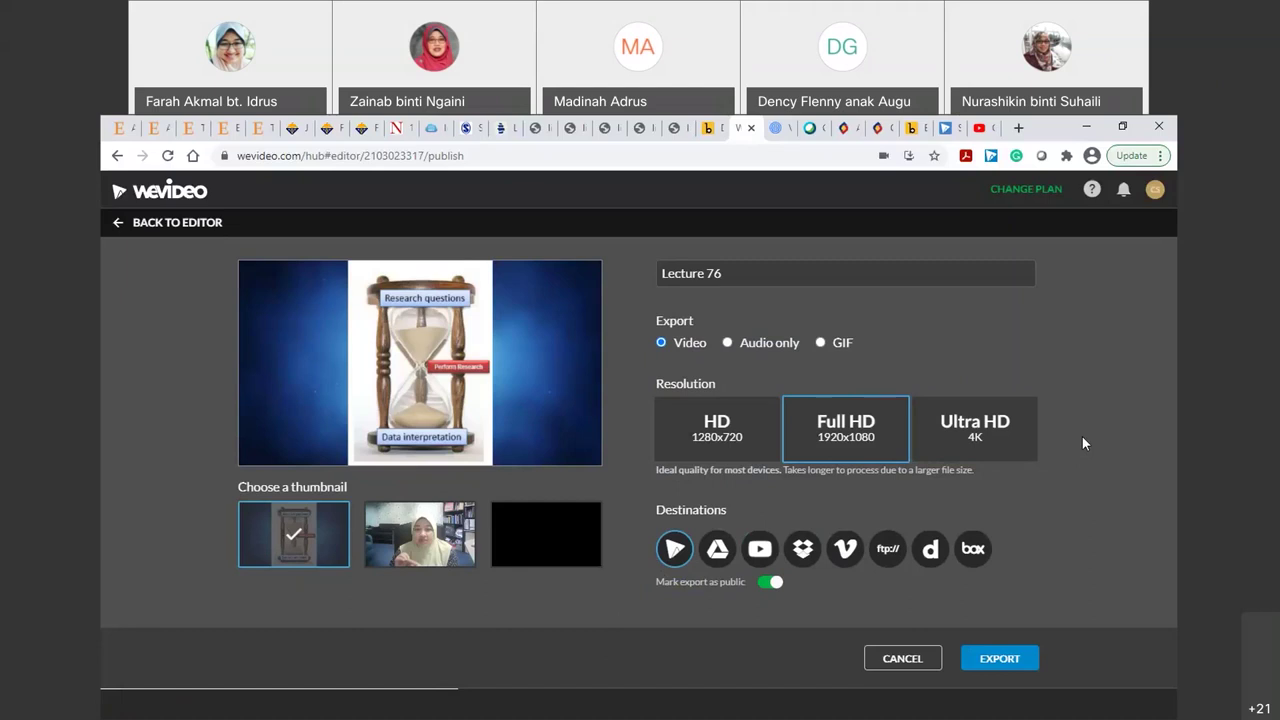
pyautogui.click(1008, 434)
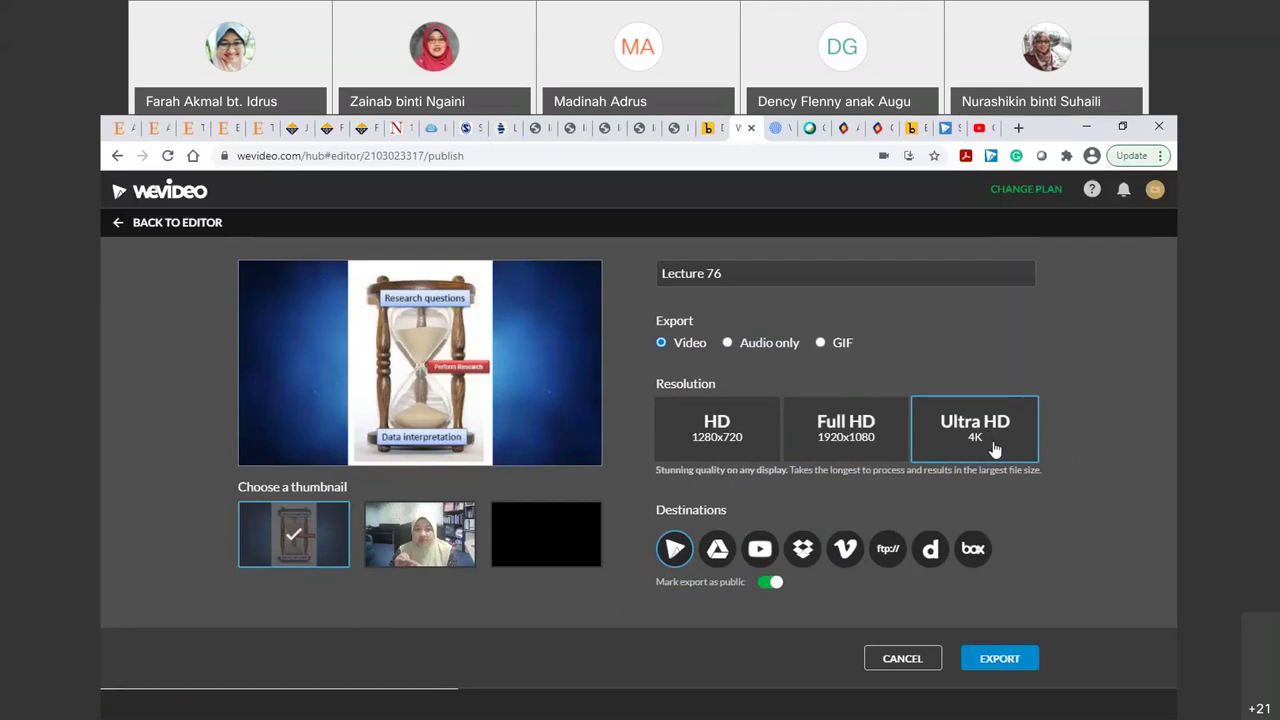
pyautogui.click(873, 456)
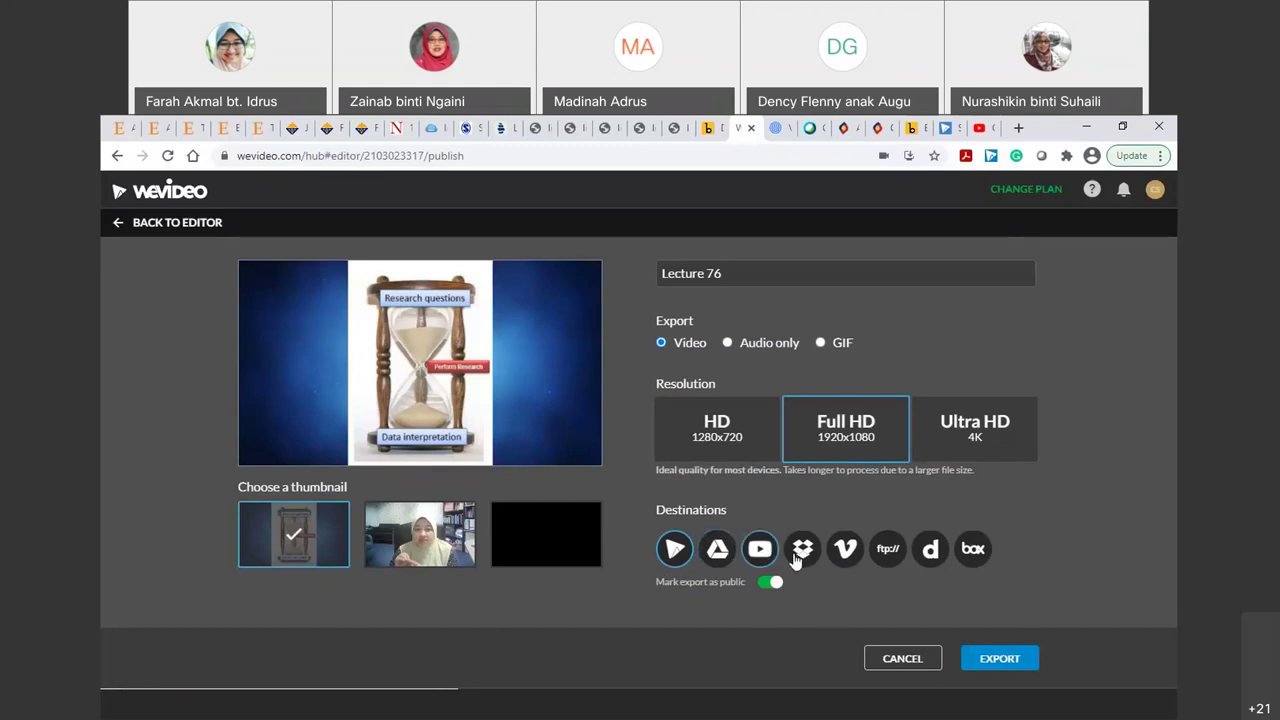
pyautogui.click(846, 550)
pyautogui.click(997, 657)
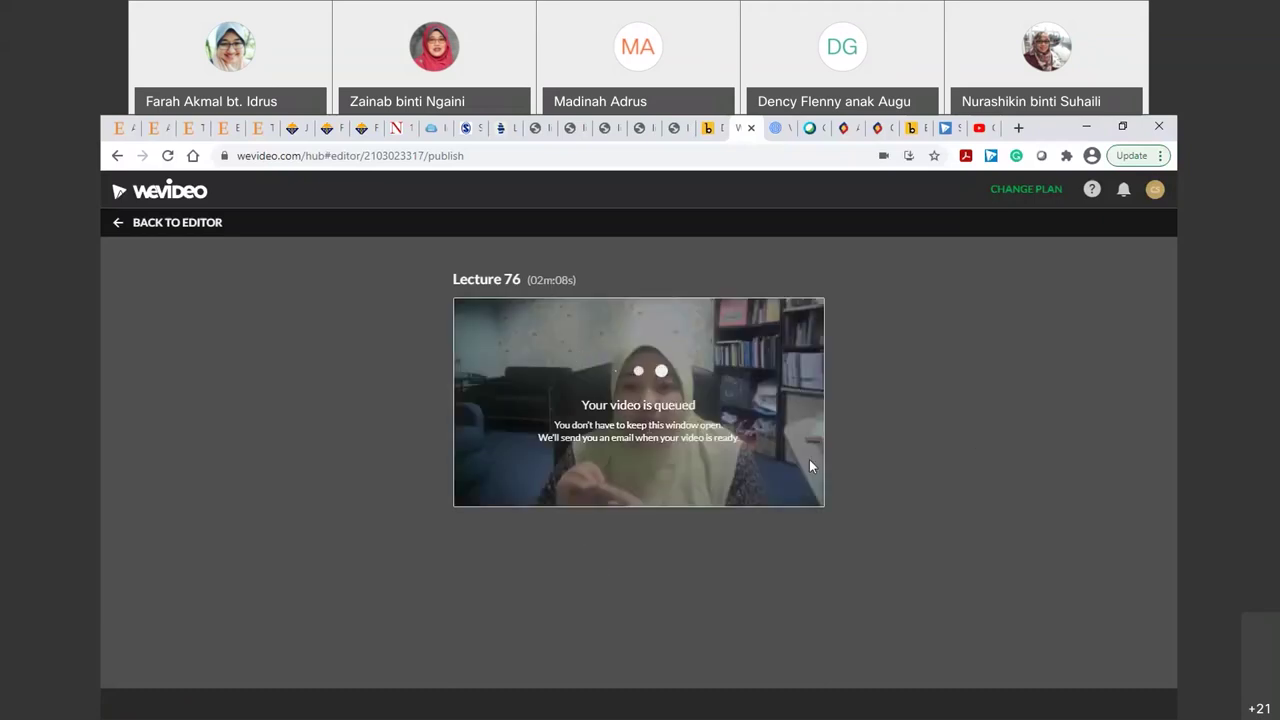
pyautogui.click(945, 127)
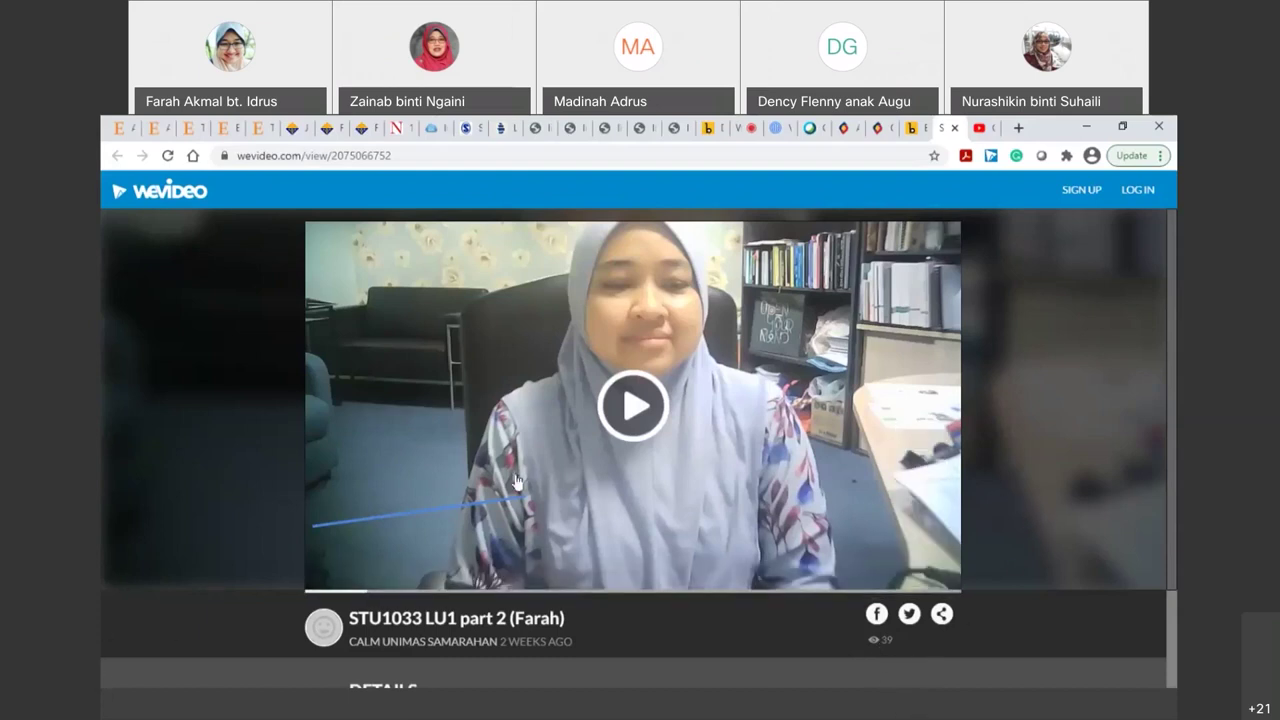
# Step: Pause the published lecture on its salinity slide and review its share link and embed code
pyautogui.scroll(-2, 800, 595)
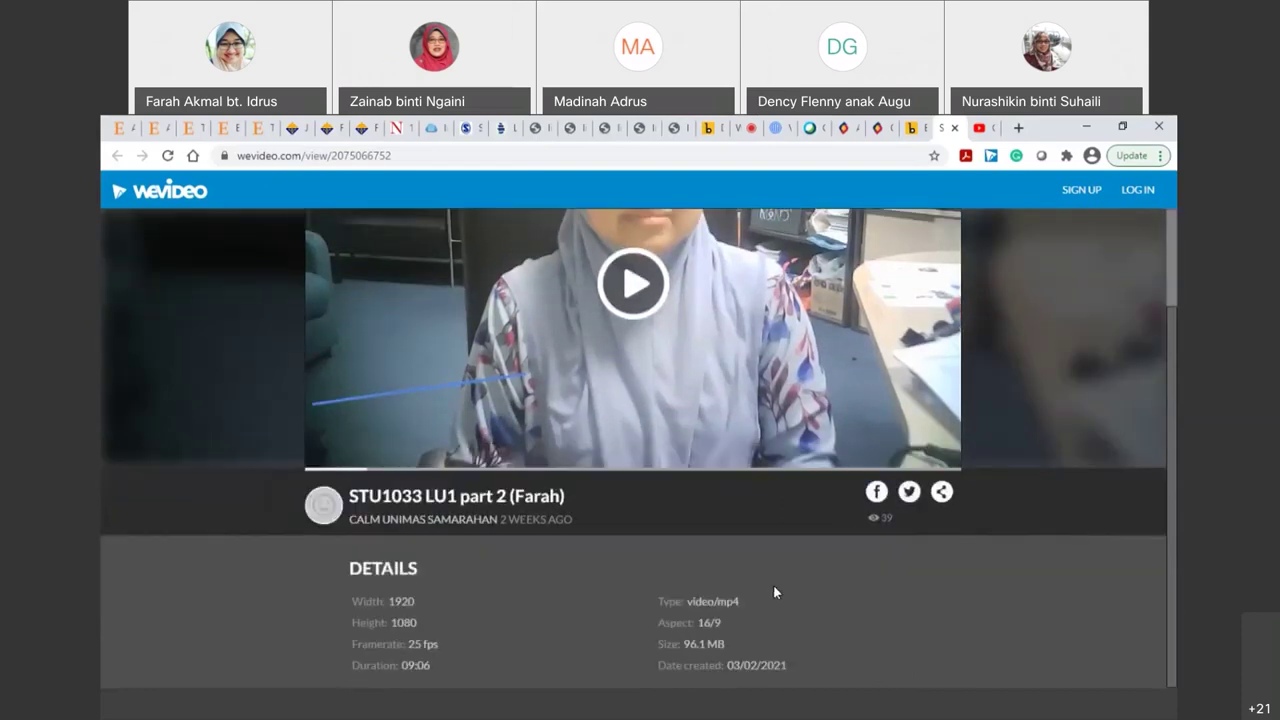
pyautogui.scroll(2, 766, 591)
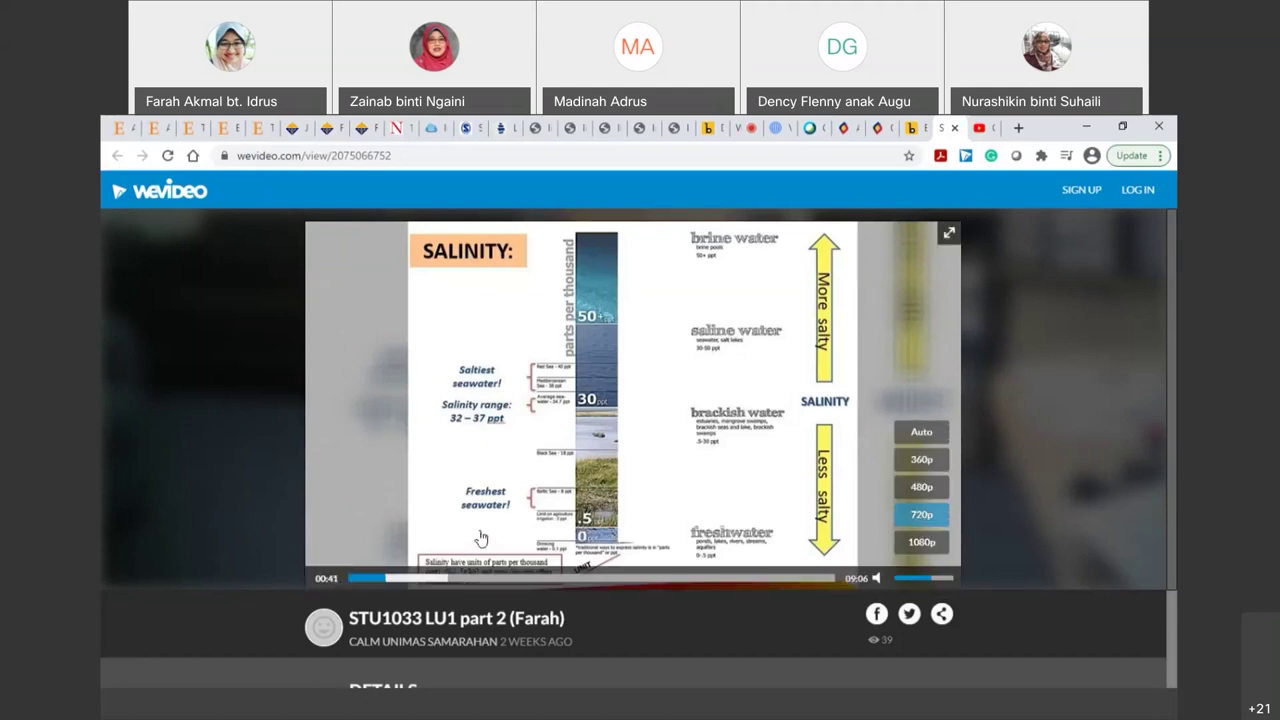
pyautogui.click(624, 455)
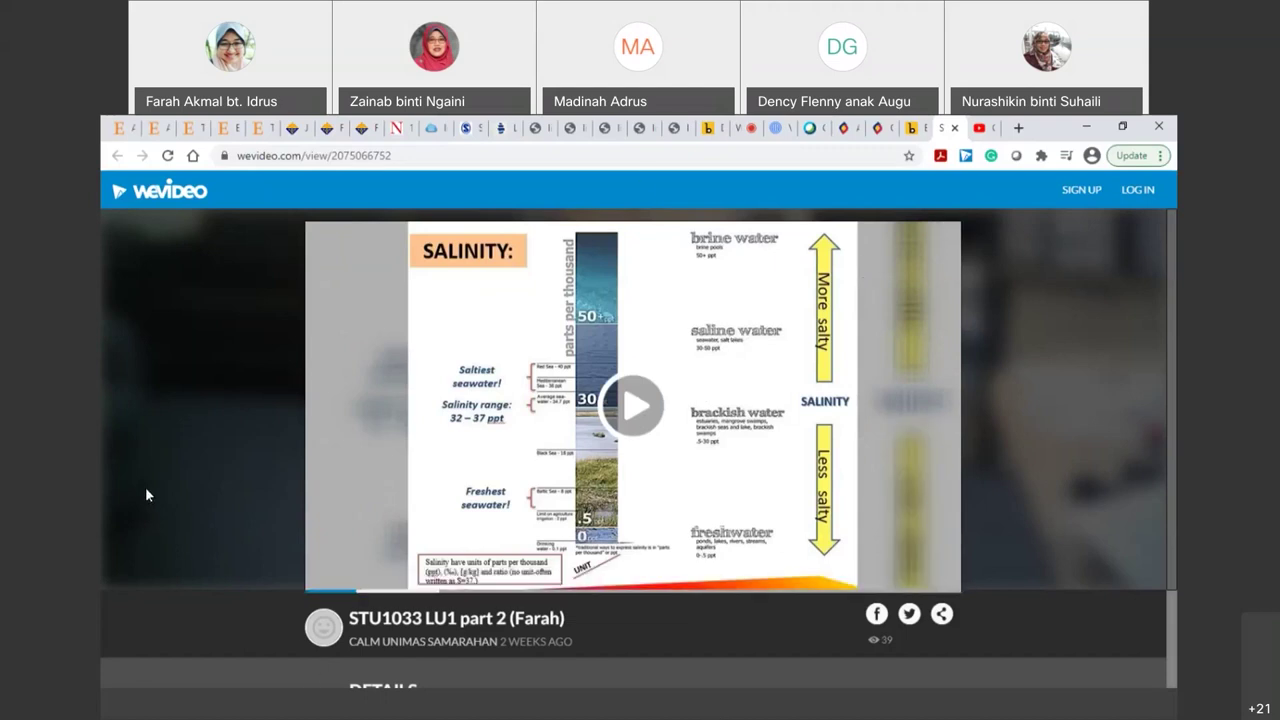
pyautogui.click(942, 614)
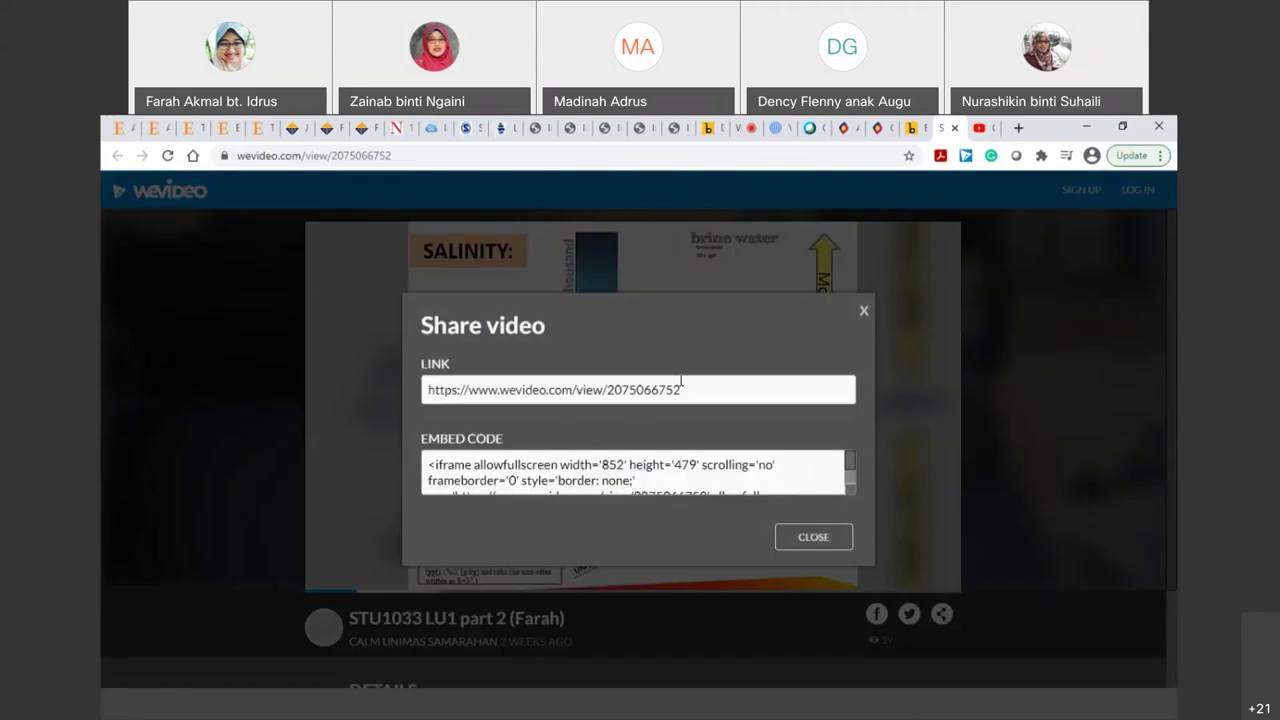
pyautogui.click(800, 537)
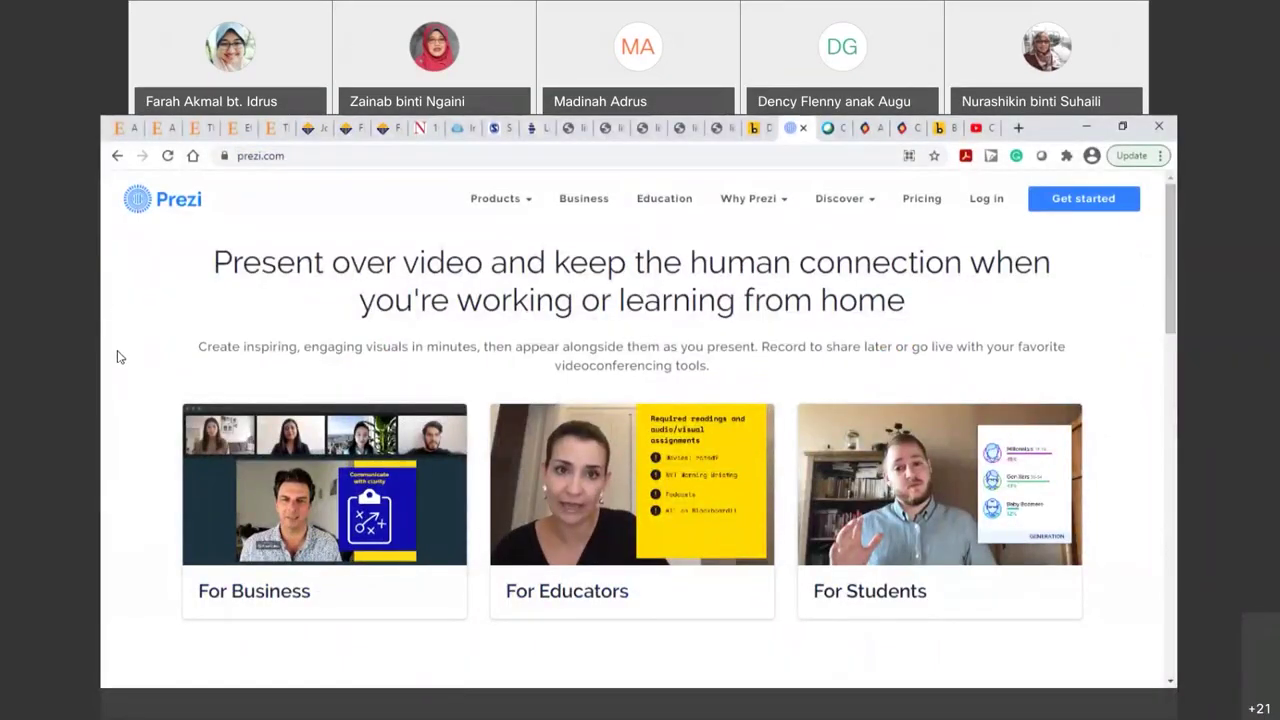
# Step: Log in to Prezi with a Google account
pyautogui.click(983, 200)
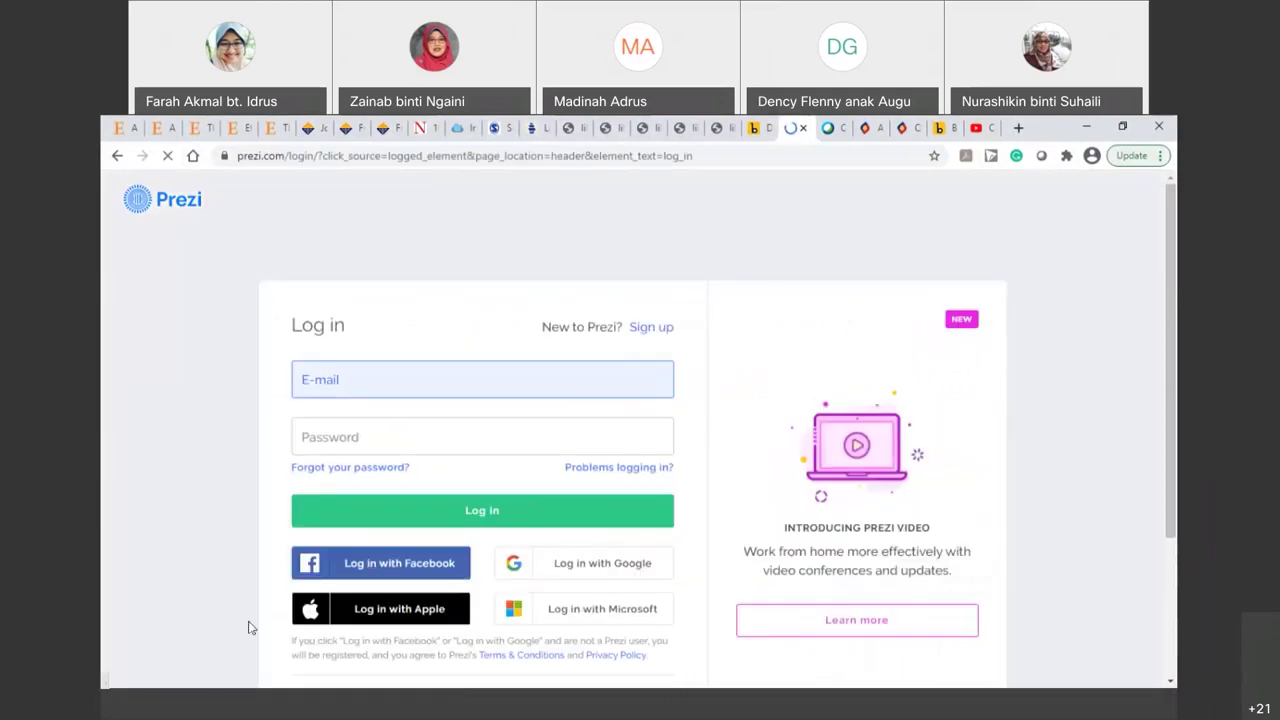
pyautogui.click(628, 570)
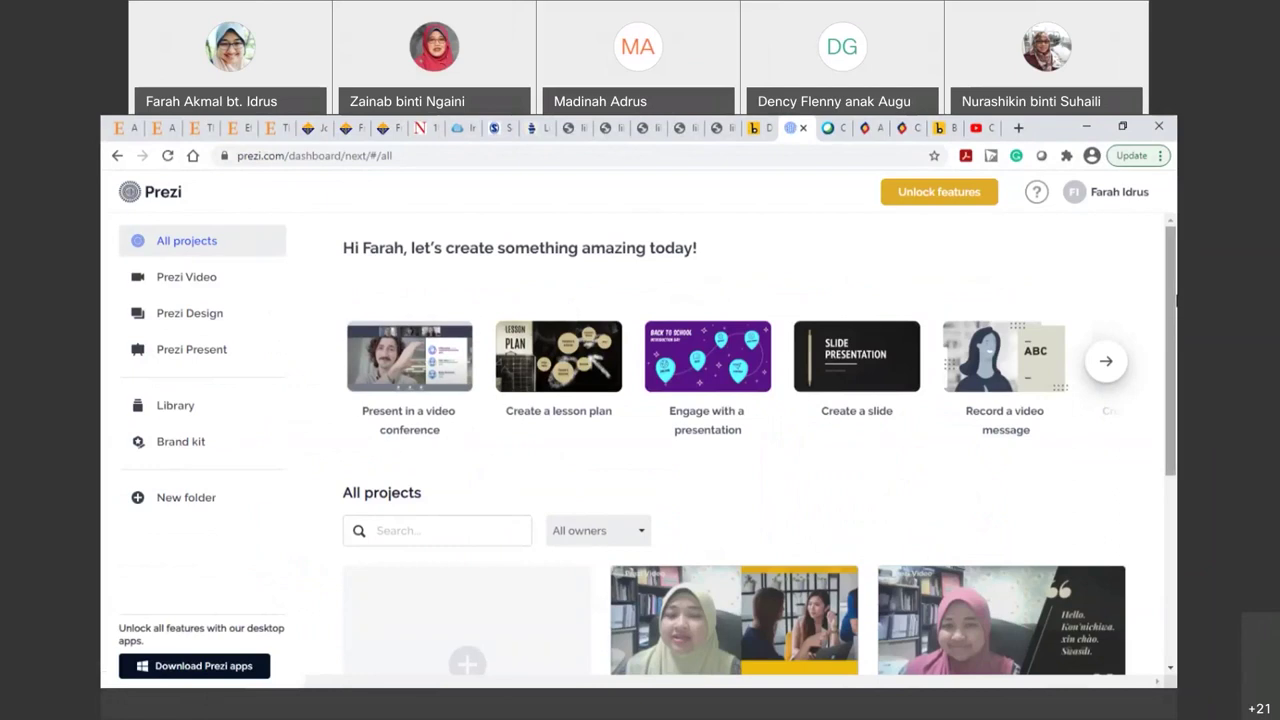
# Step: Go to the Prezi Video section of the dashboard and start a new video from the '+' card
pyautogui.moveTo(1176, 300); pyautogui.dragTo(1176, 440)
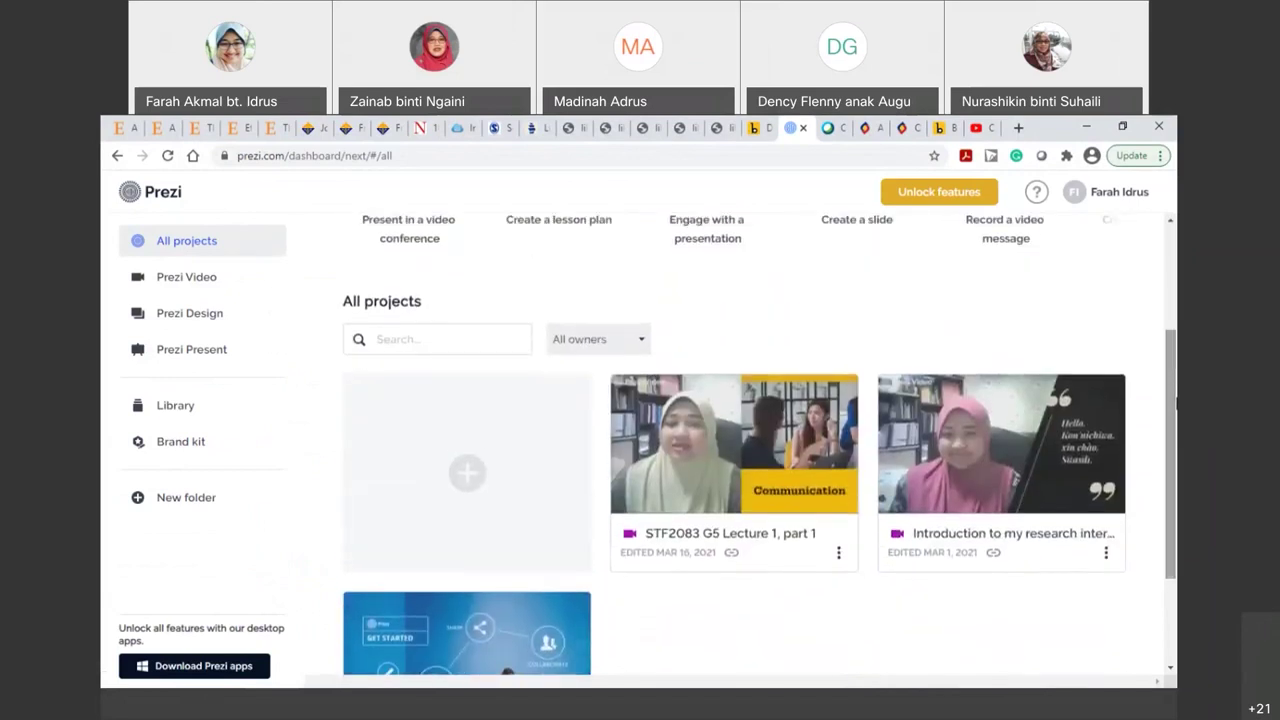
pyautogui.scroll(-1, 811, 600)
pyautogui.scroll(-1, 790, 618)
pyautogui.scroll(1, 755, 615)
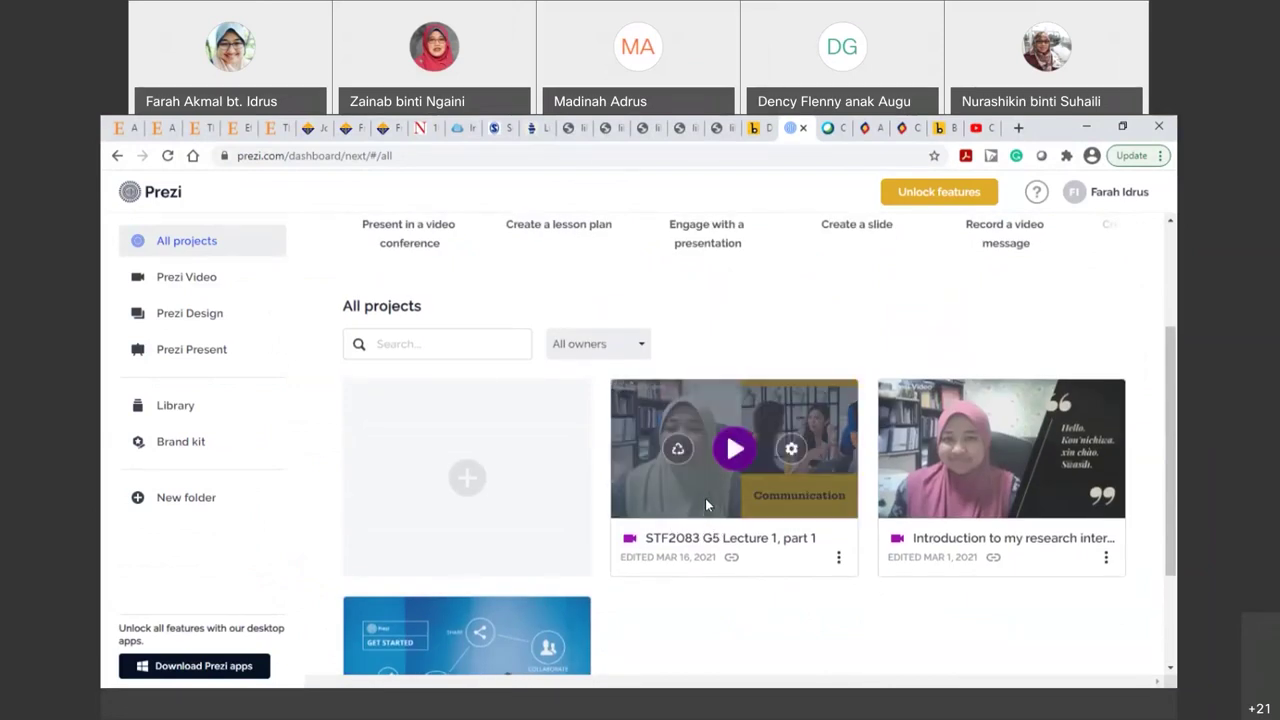
pyautogui.scroll(2, 537, 266)
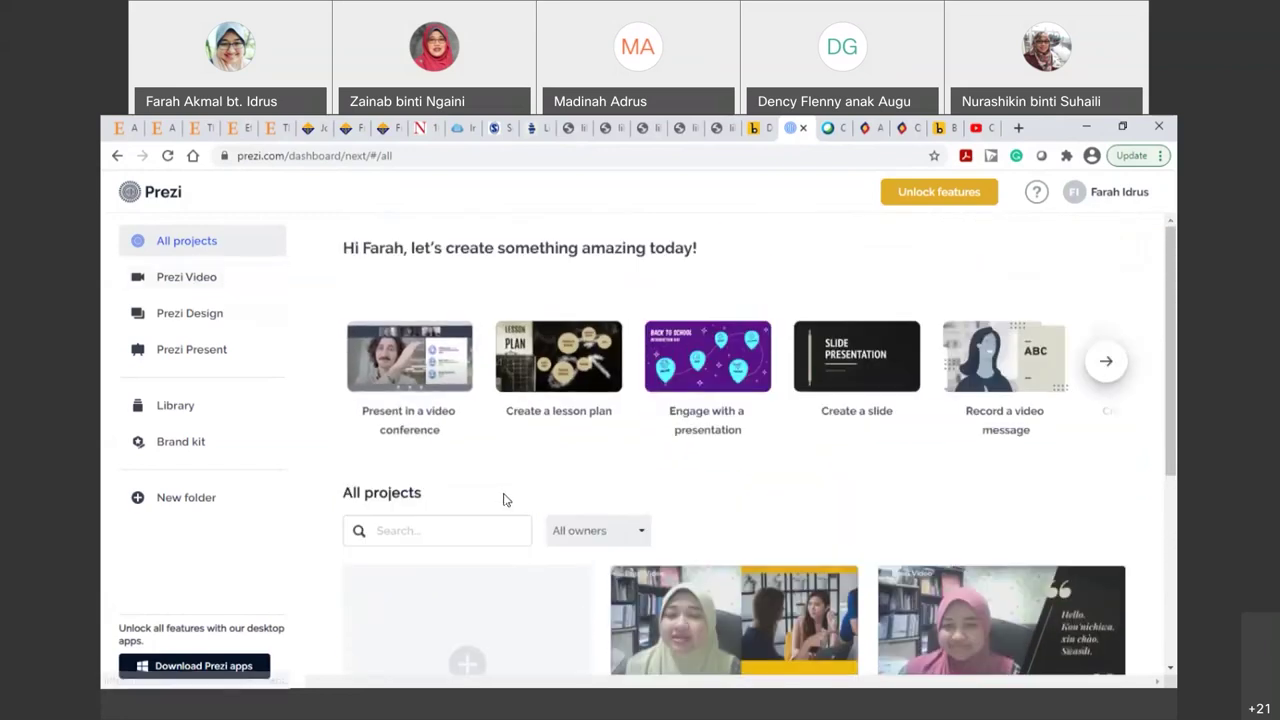
pyautogui.click(188, 277)
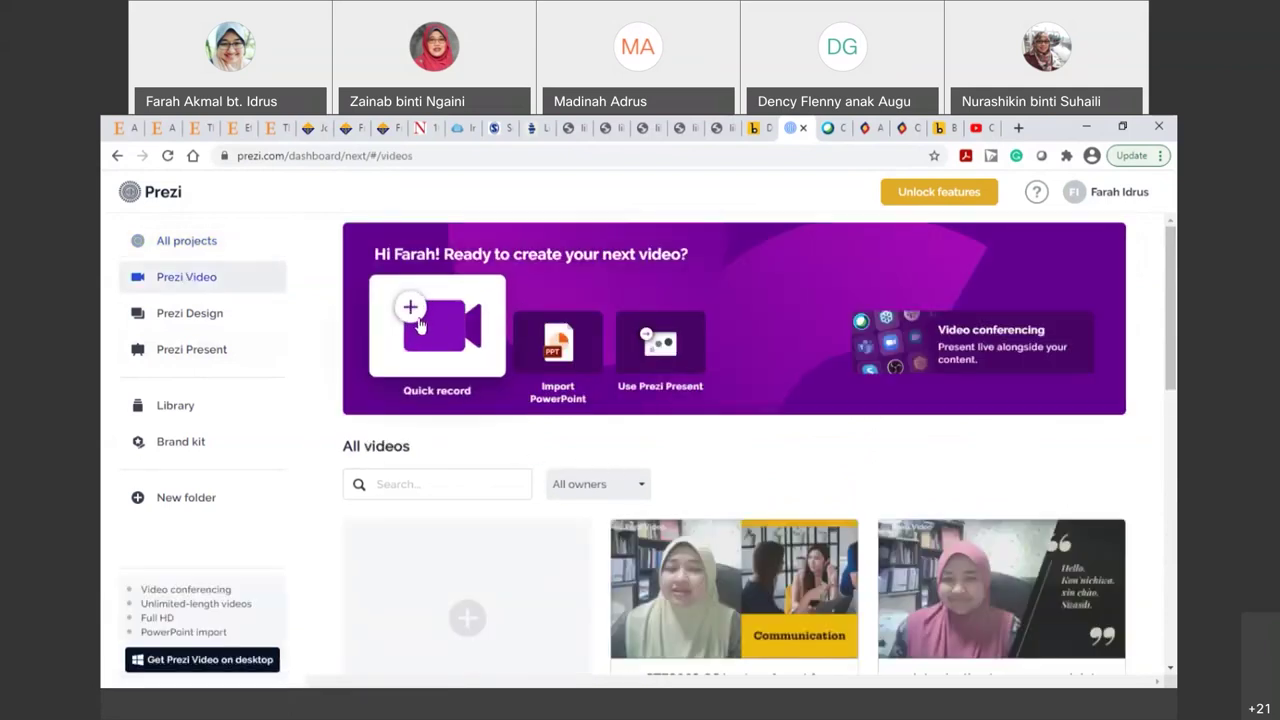
pyautogui.scroll(-2, 420, 326)
pyautogui.scroll(2, 806, 508)
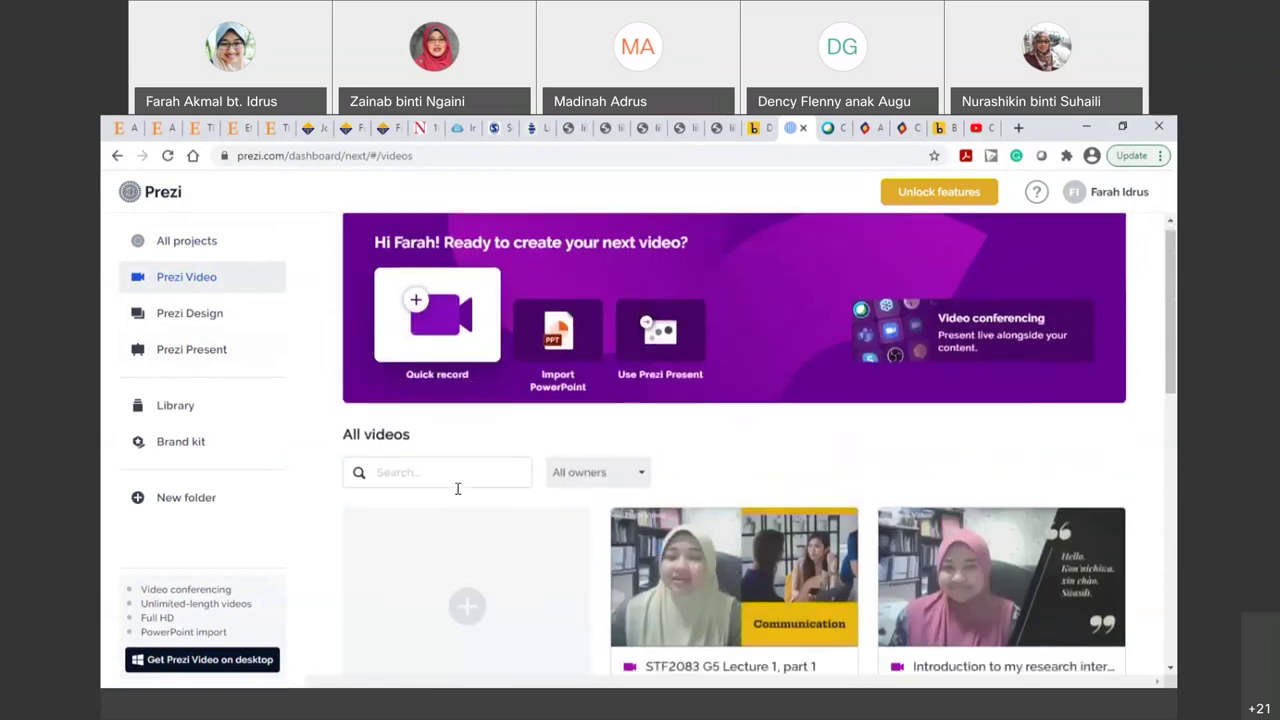
pyautogui.scroll(-2, 458, 488)
pyautogui.click(467, 463)
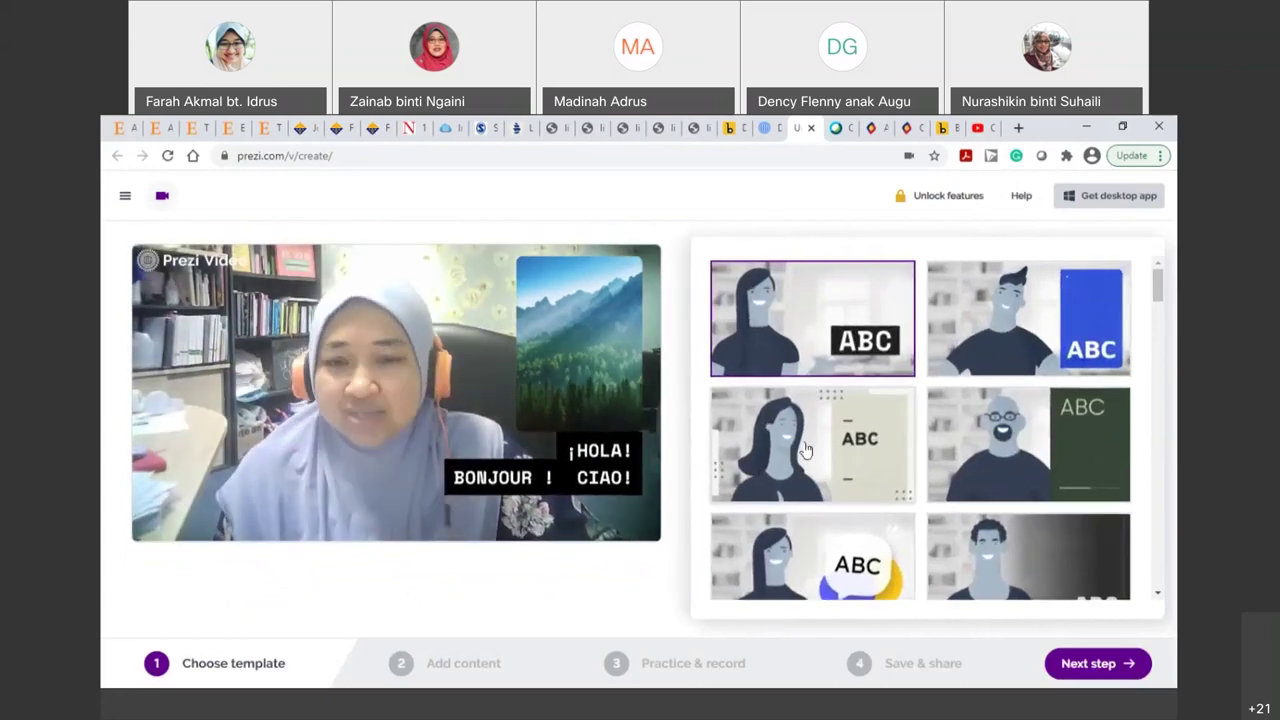
# Step: Compare the blue, beige and yellow ABC templates, then apply the dark-green bearded one
pyautogui.moveTo(378, 563)
pyautogui.click(1086, 337)
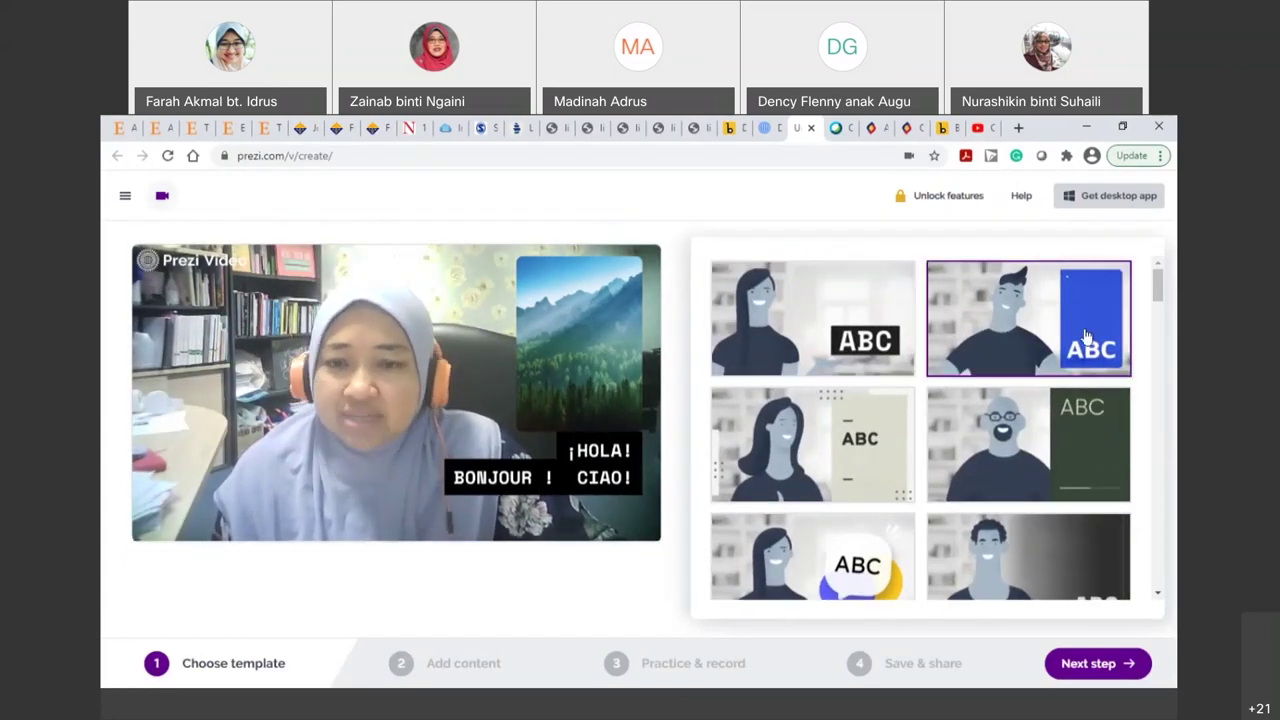
pyautogui.click(1057, 445)
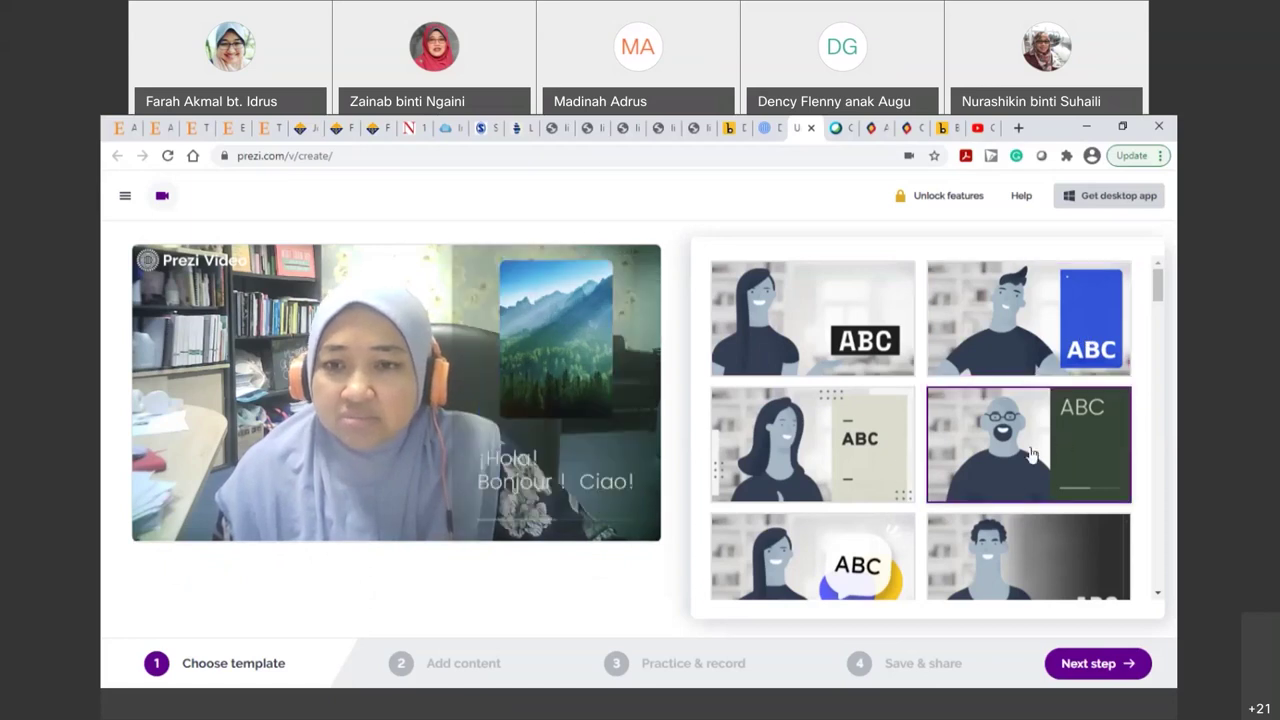
pyautogui.click(810, 465)
pyautogui.click(823, 337)
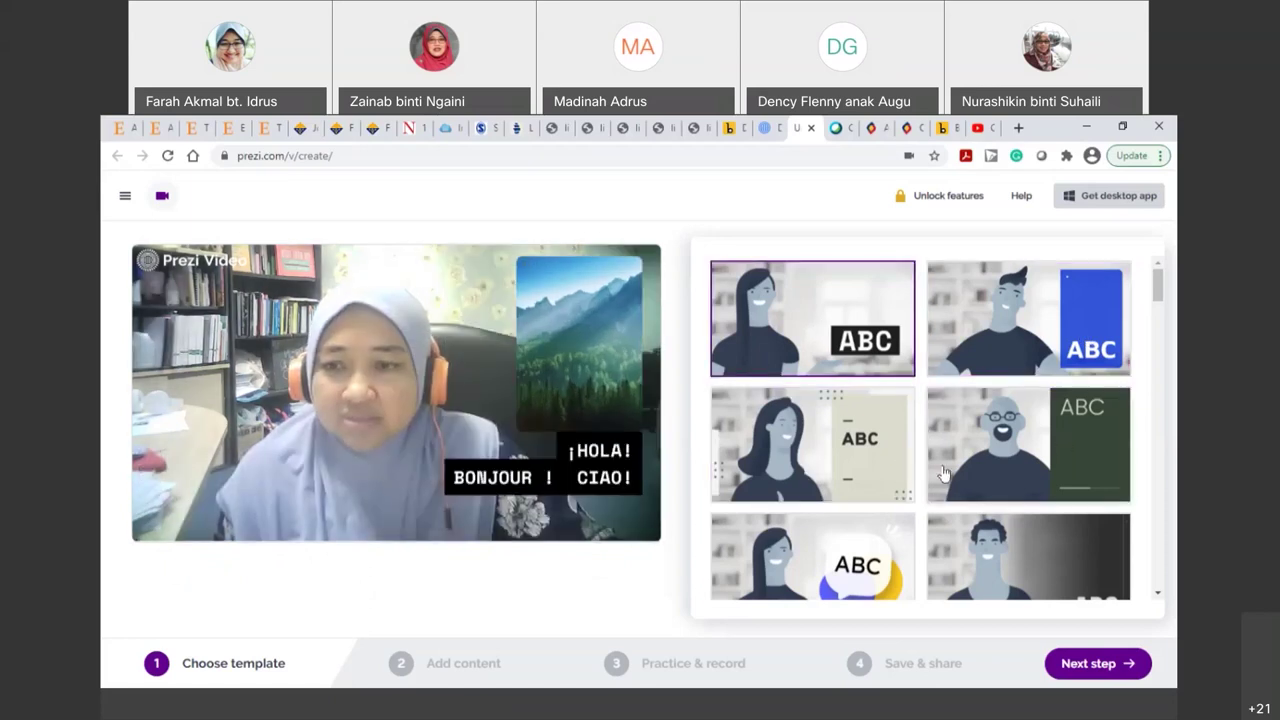
pyautogui.scroll(-5, 1063, 450)
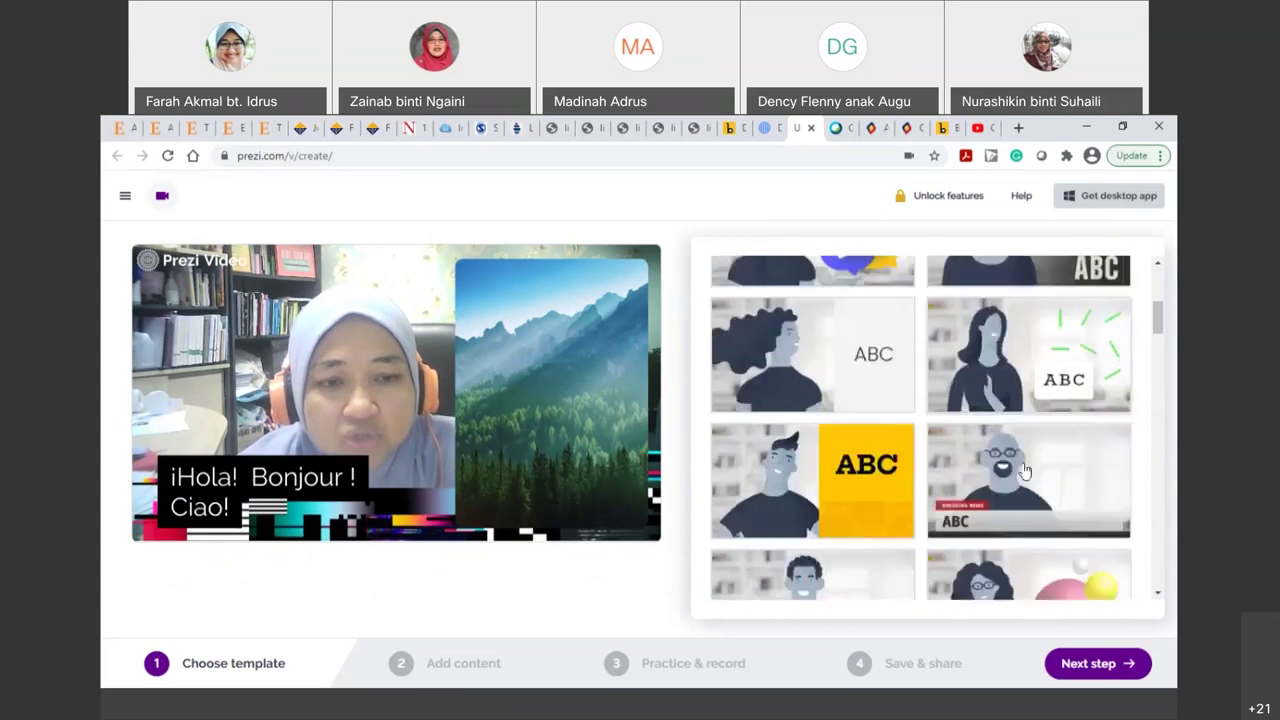
pyautogui.click(815, 360)
pyautogui.scroll(4, 815, 375)
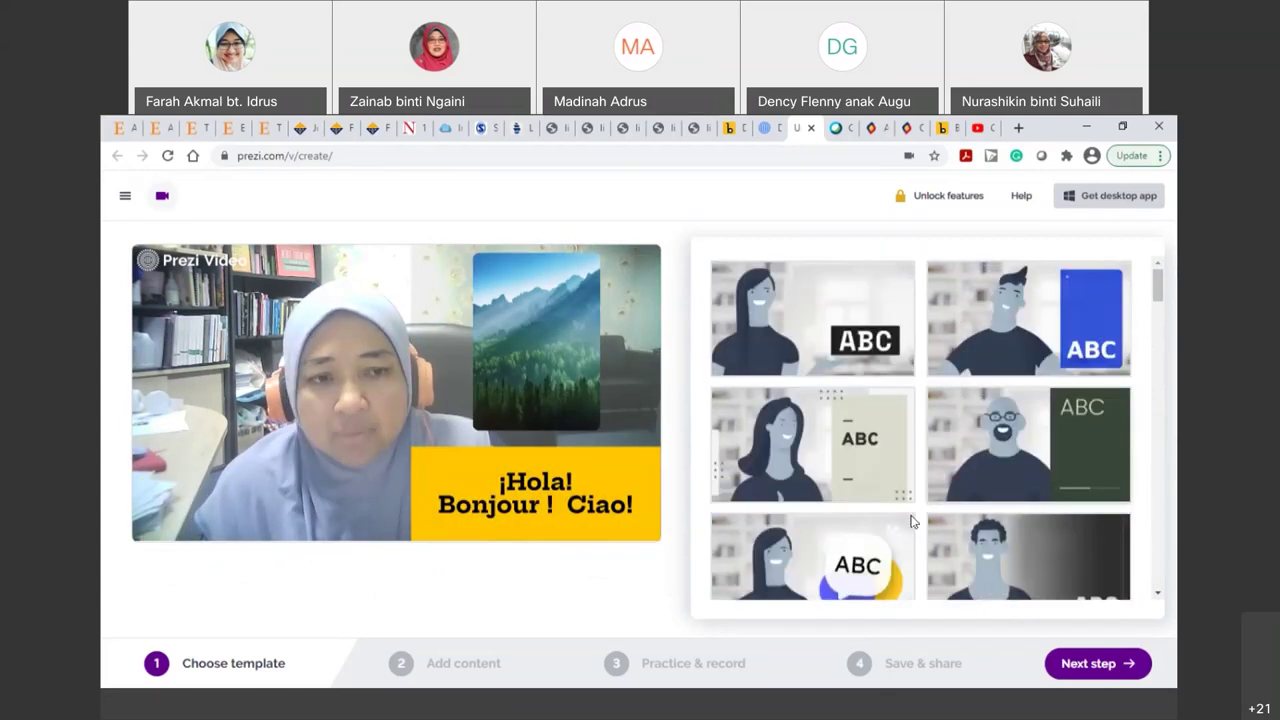
pyautogui.click(976, 452)
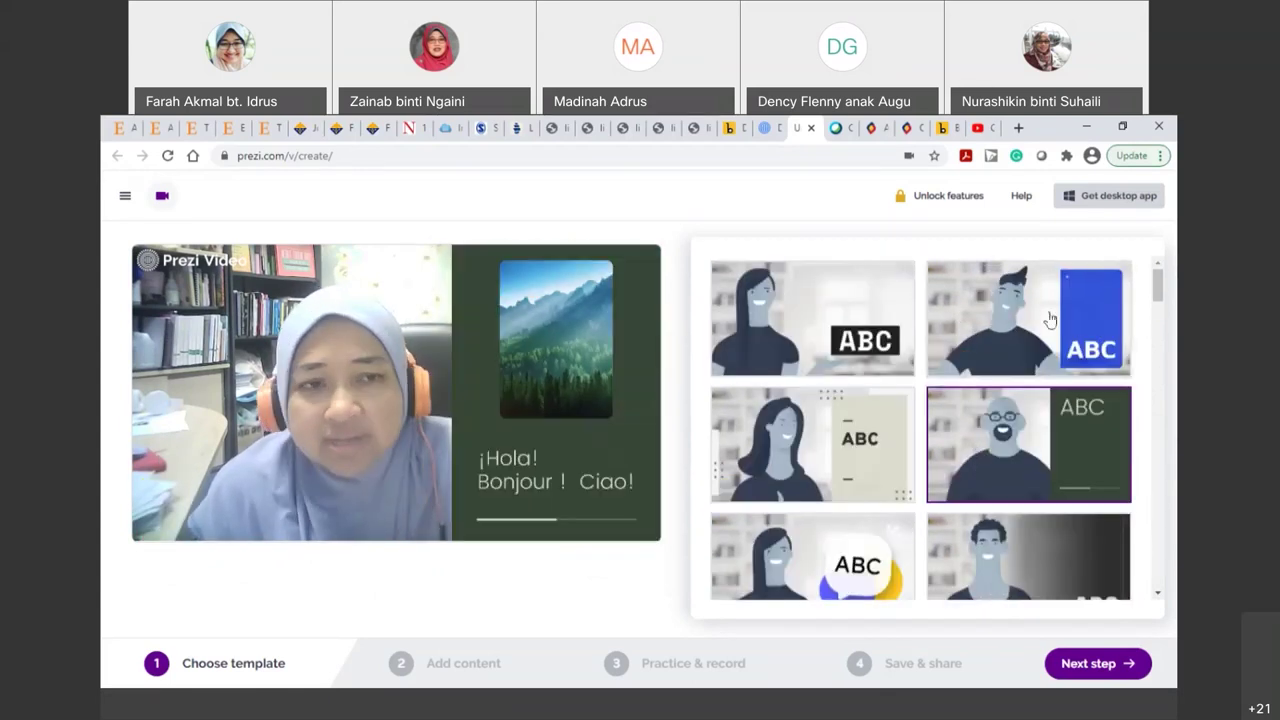
pyautogui.click(1094, 660)
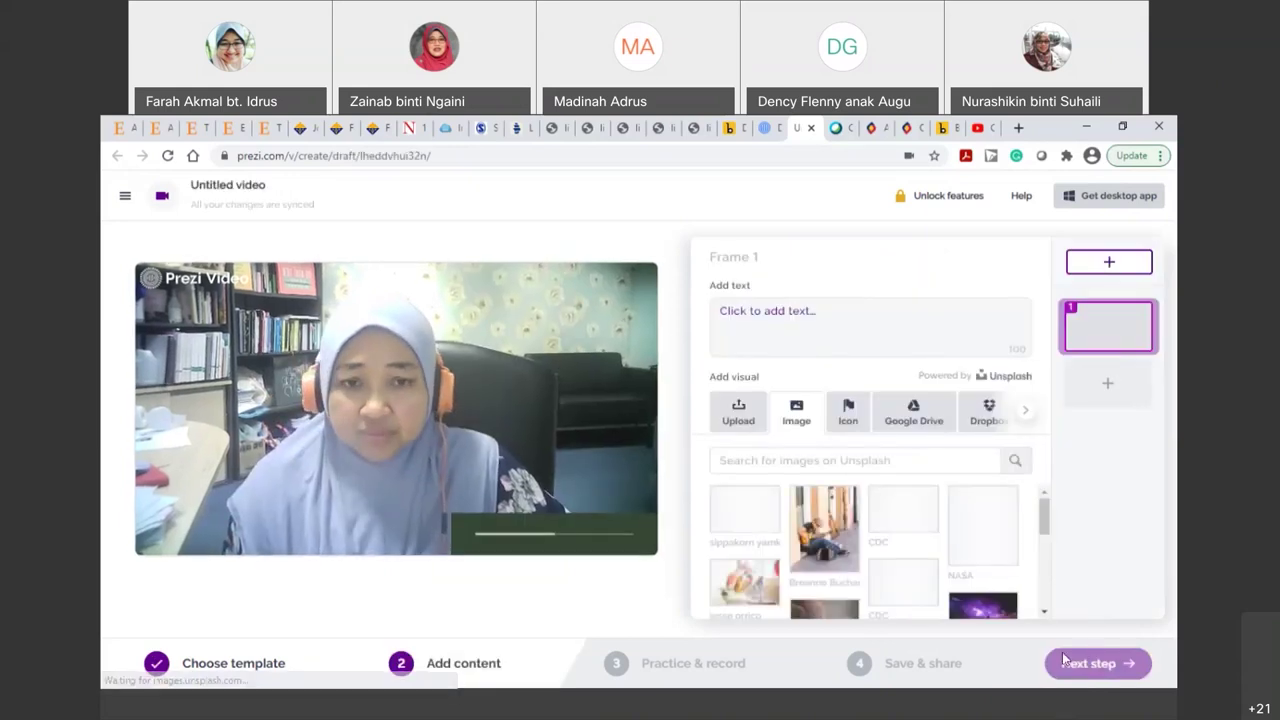
# Step: Title Frame 1 'Hello..' and add a pointing-hand icon
pyautogui.click(763, 313)
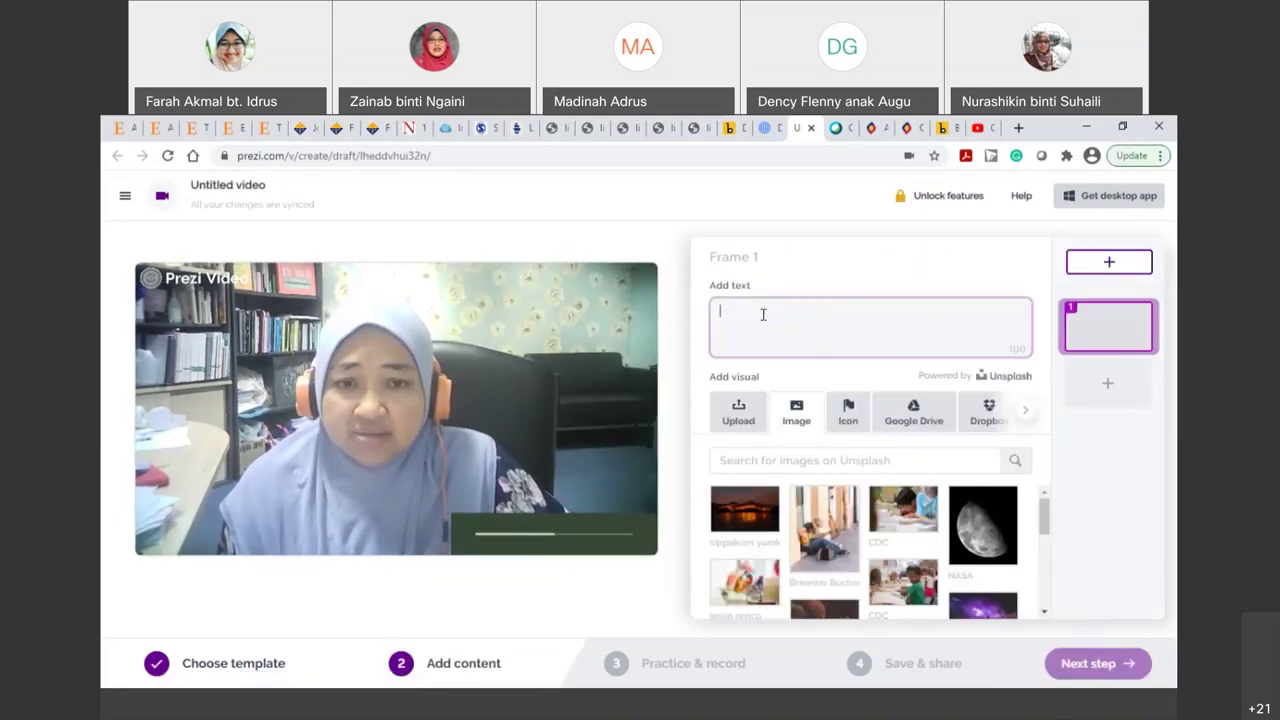
pyautogui.moveTo(534, 551)
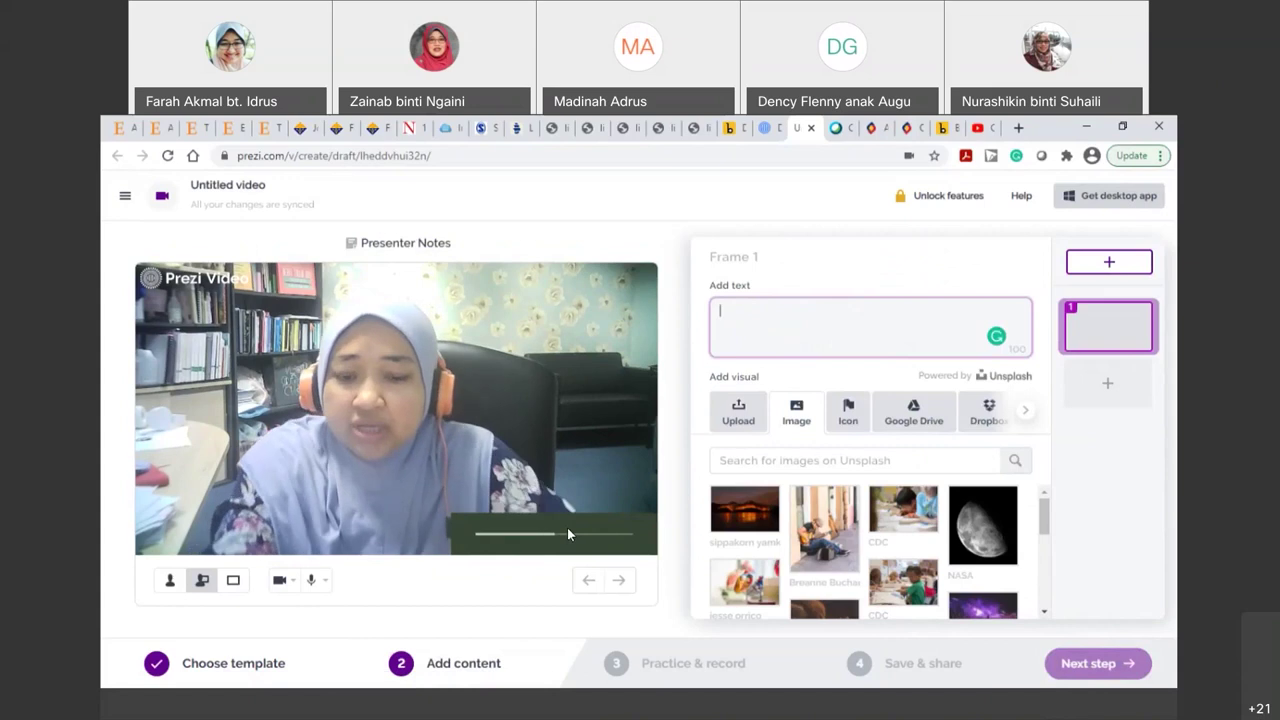
pyautogui.write('Hello')
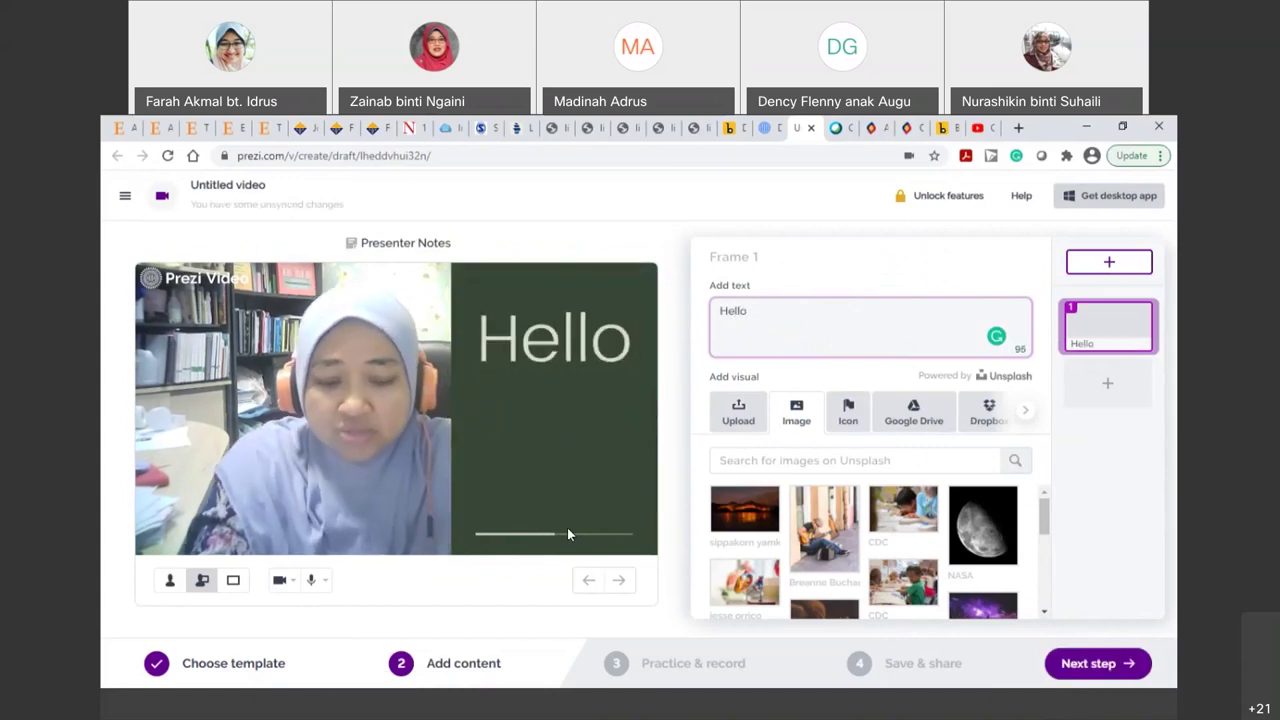
pyautogui.write('..')
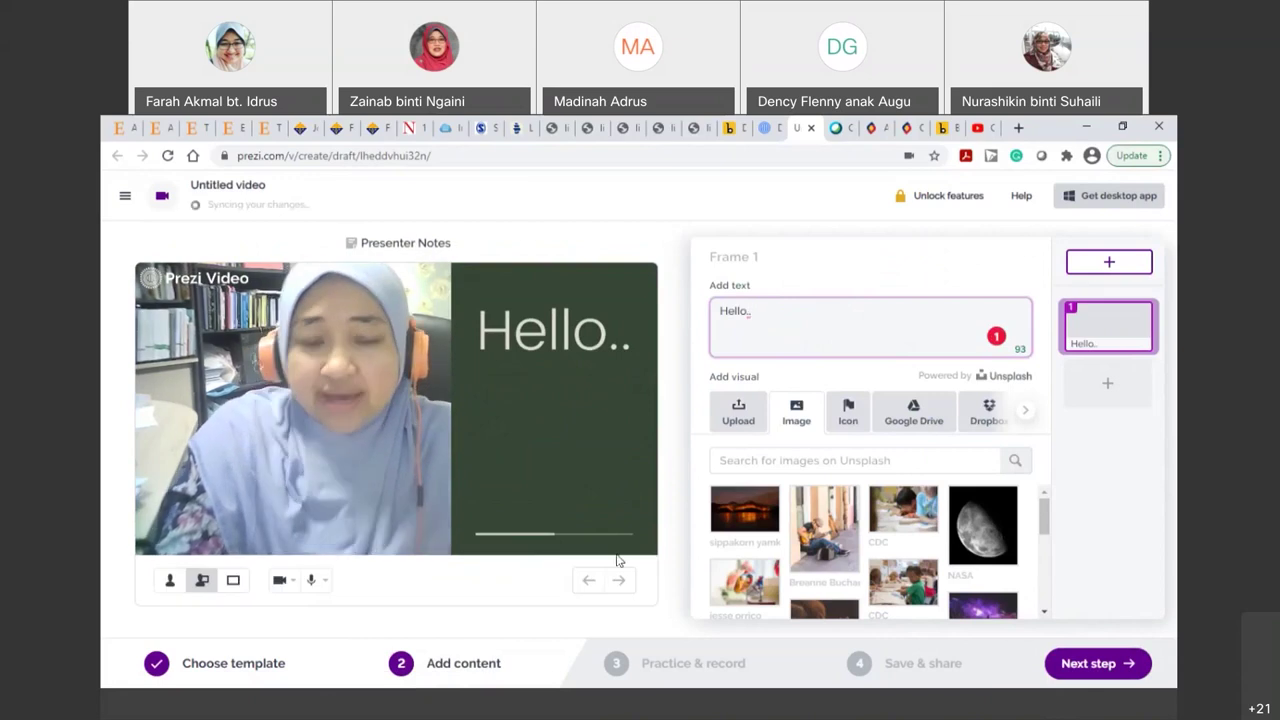
pyautogui.click(846, 408)
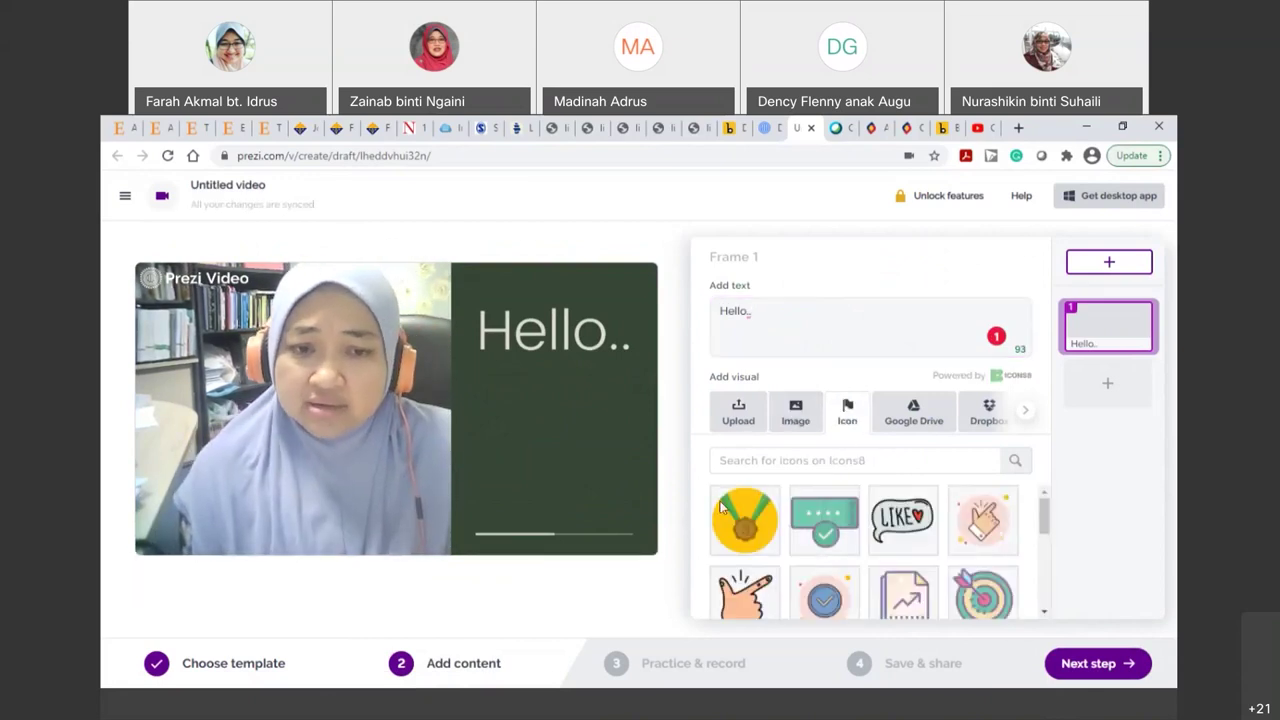
pyautogui.scroll(-1, 799, 577)
pyautogui.click(744, 520)
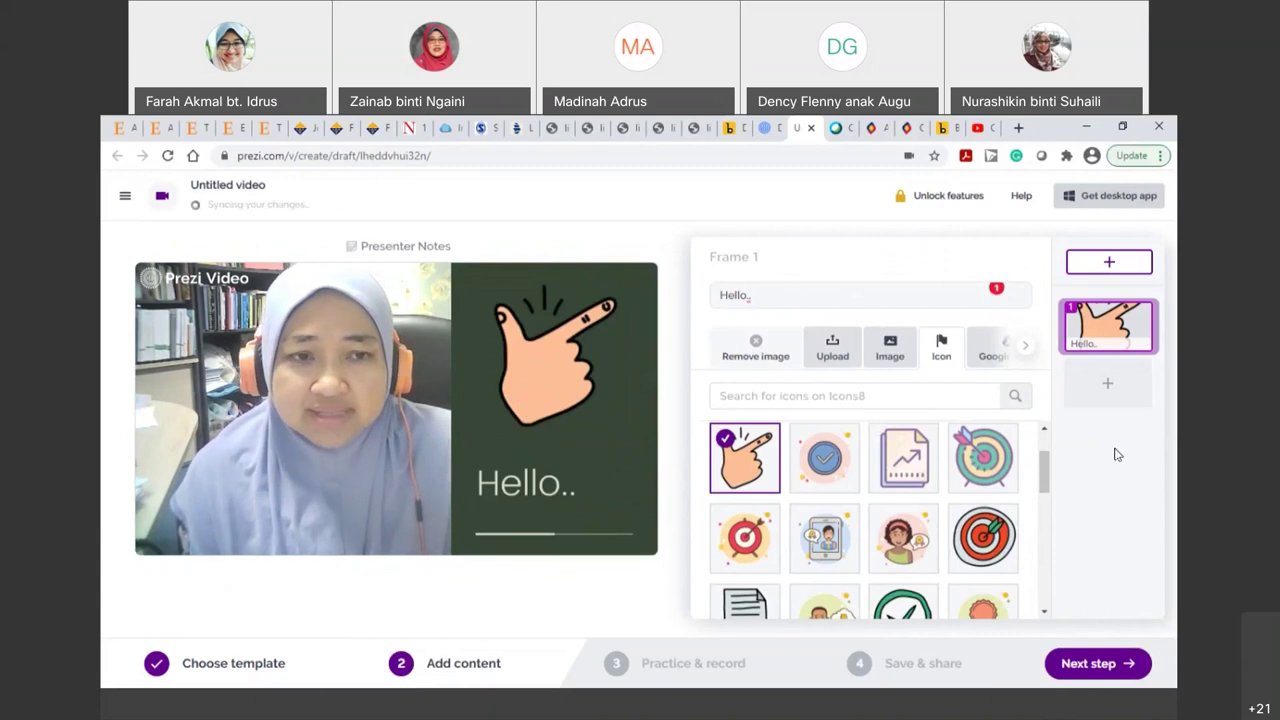
# Step: Add Frame 2 with an uploaded image, trying webcam-only, split and image-only layouts
pyautogui.click(1108, 388)
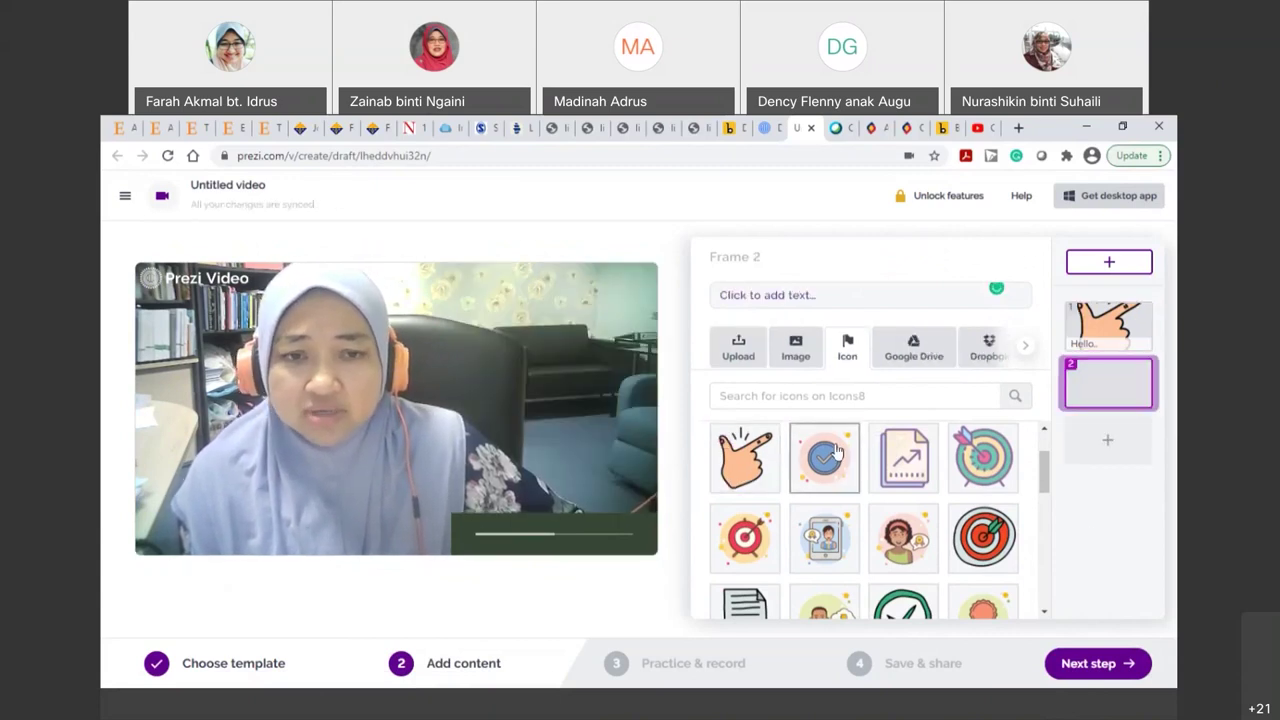
pyautogui.click(778, 412)
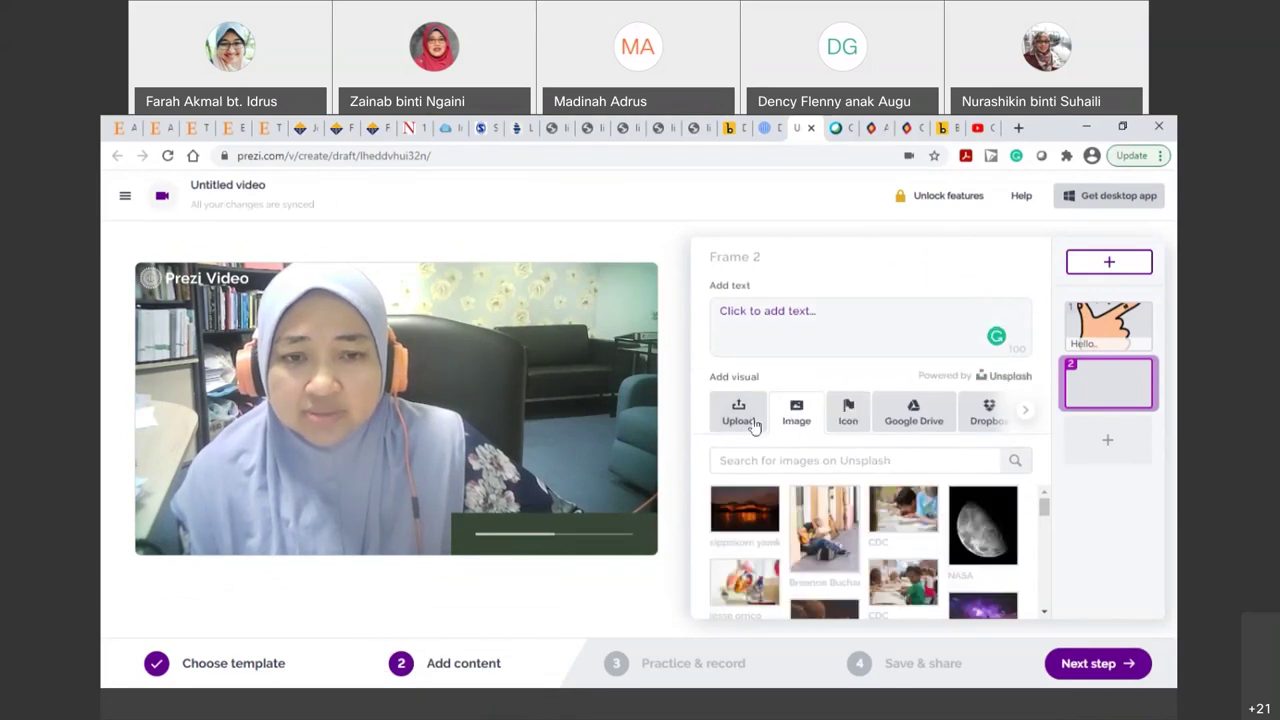
pyautogui.click(736, 412)
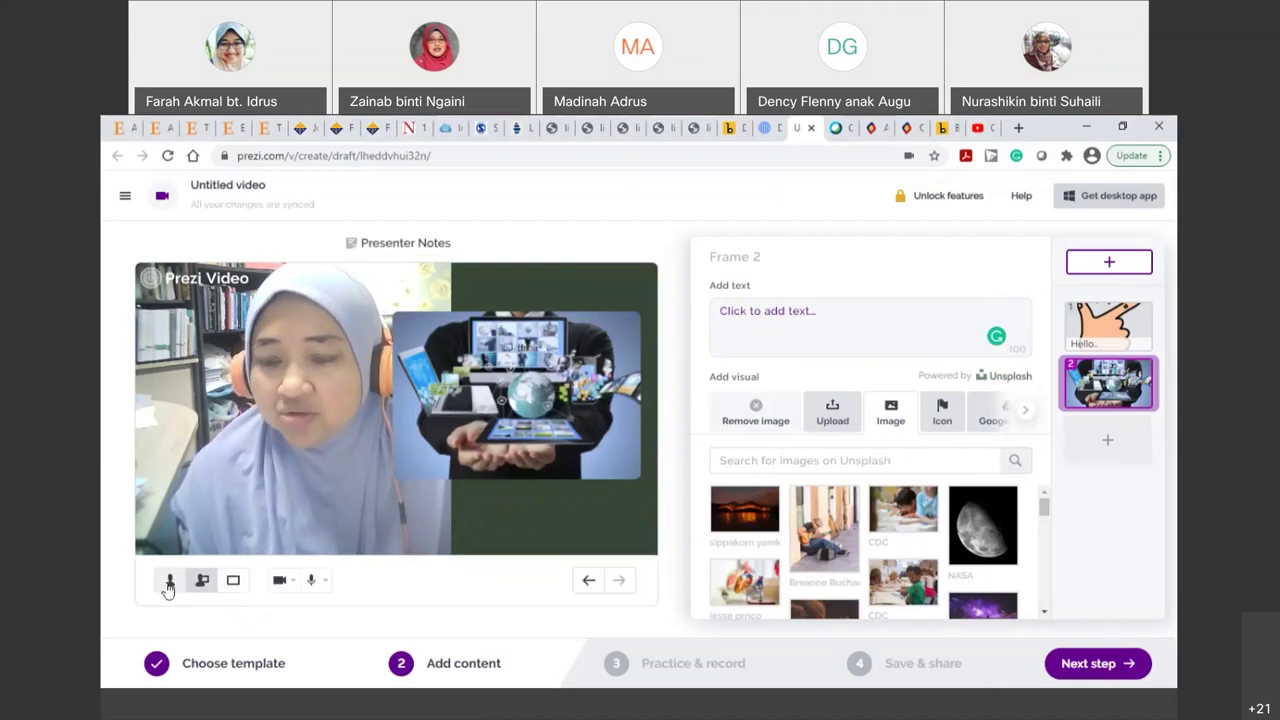
pyautogui.click(168, 584)
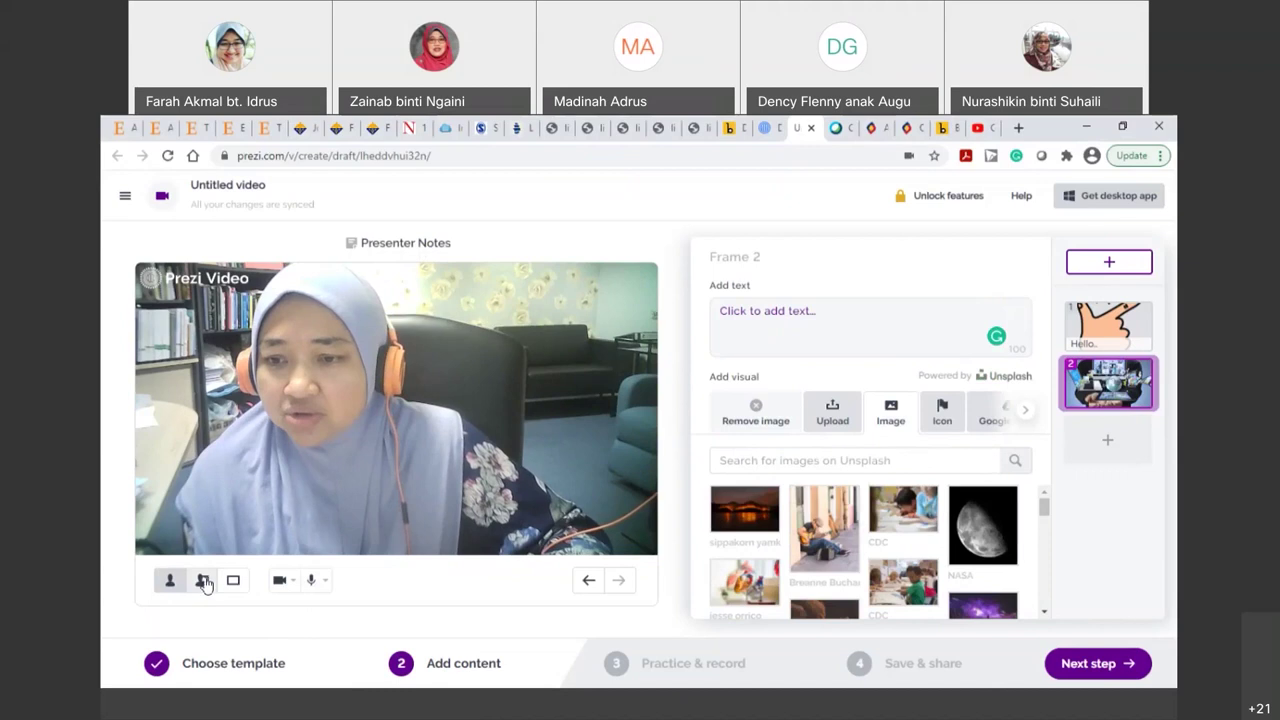
pyautogui.click(202, 580)
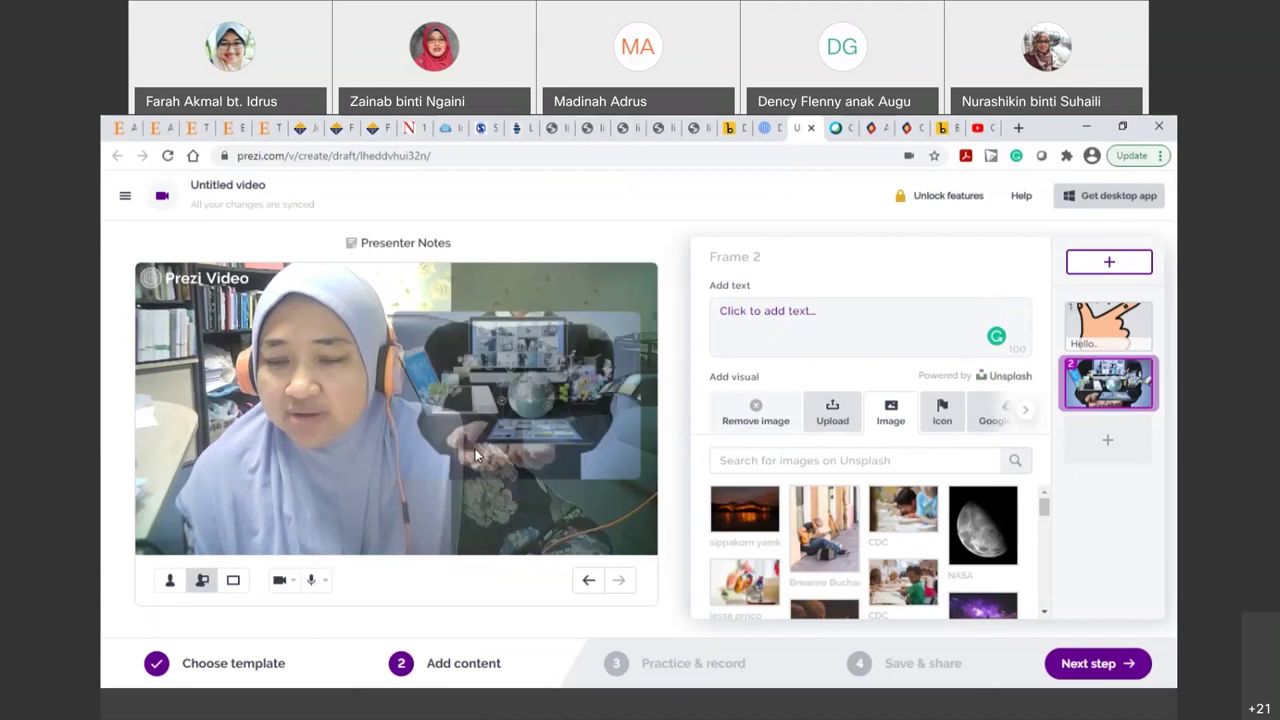
pyautogui.click(233, 582)
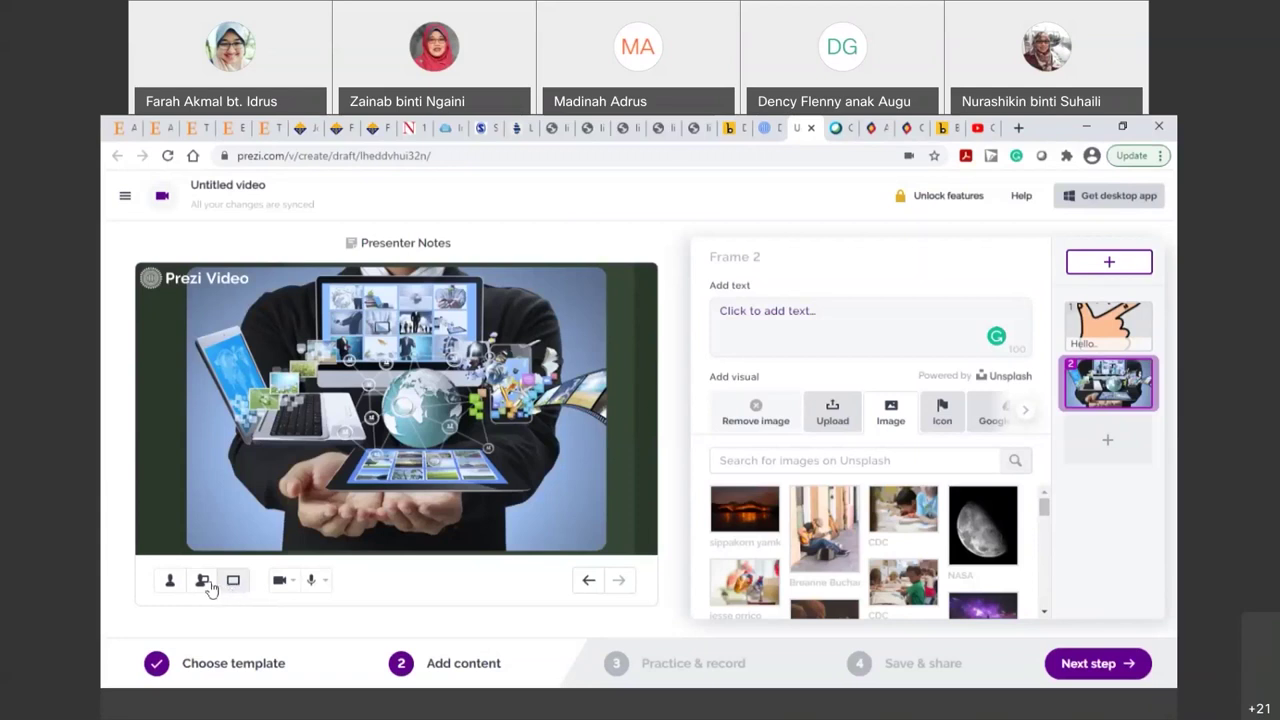
# Step: Show the presenter beside Frame 1, title Frame 2 'Technology tools', and add a third frame
pyautogui.click(1092, 340)
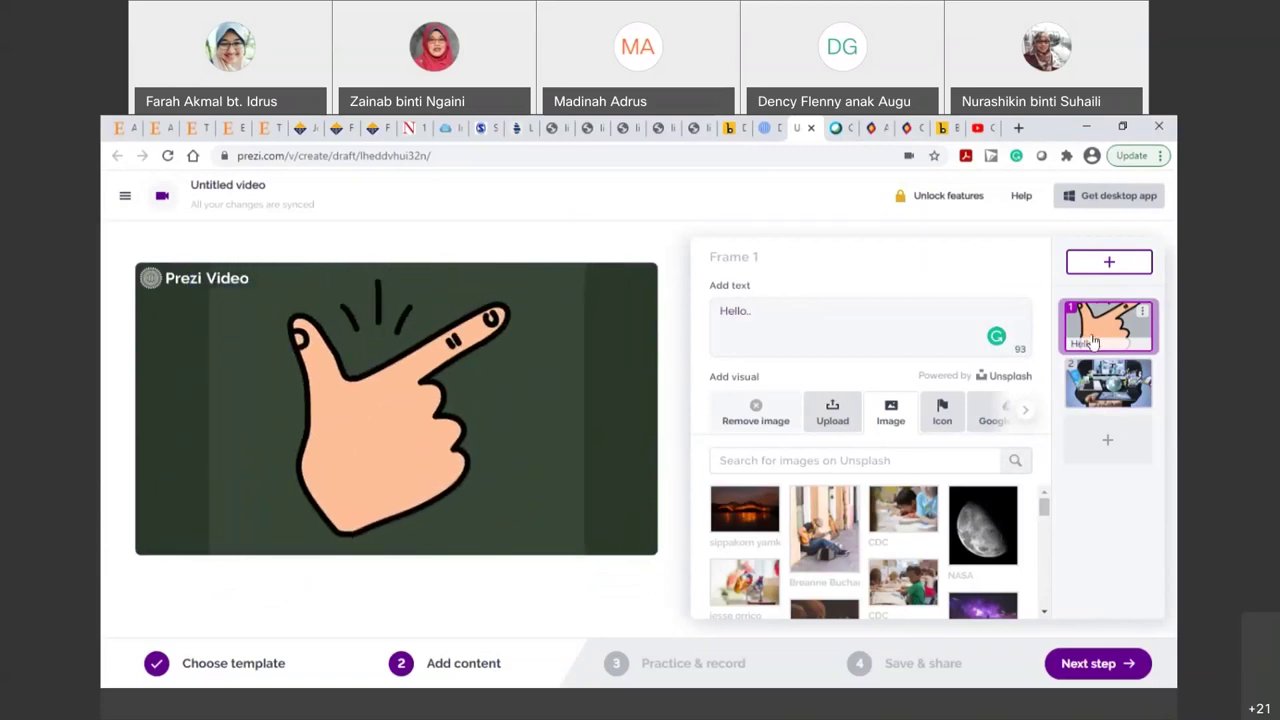
pyautogui.click(203, 581)
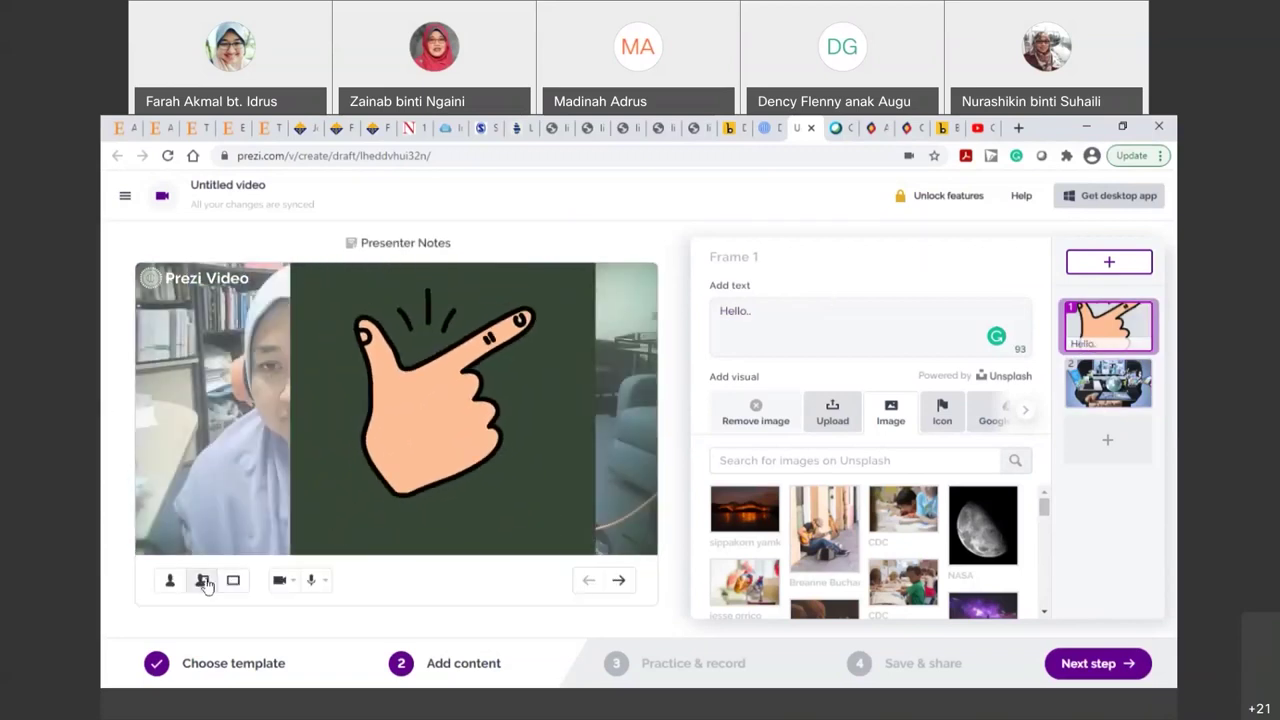
pyautogui.click(1090, 385)
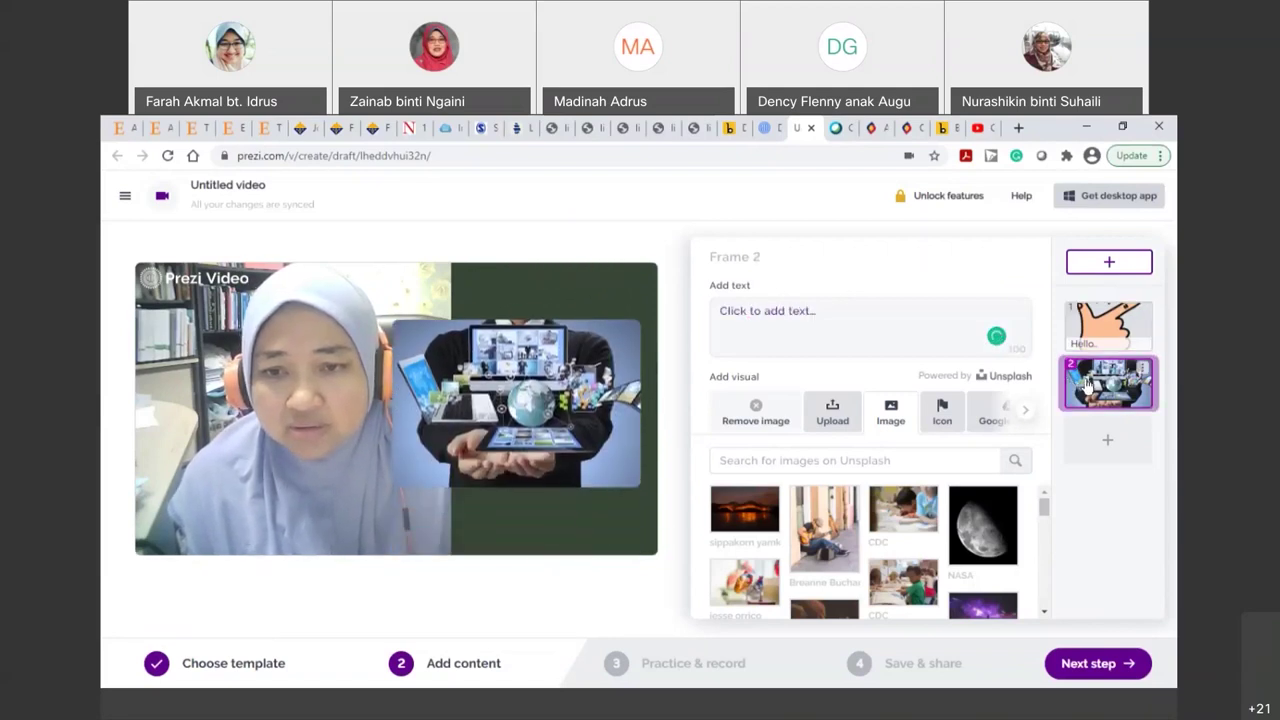
pyautogui.click(783, 311)
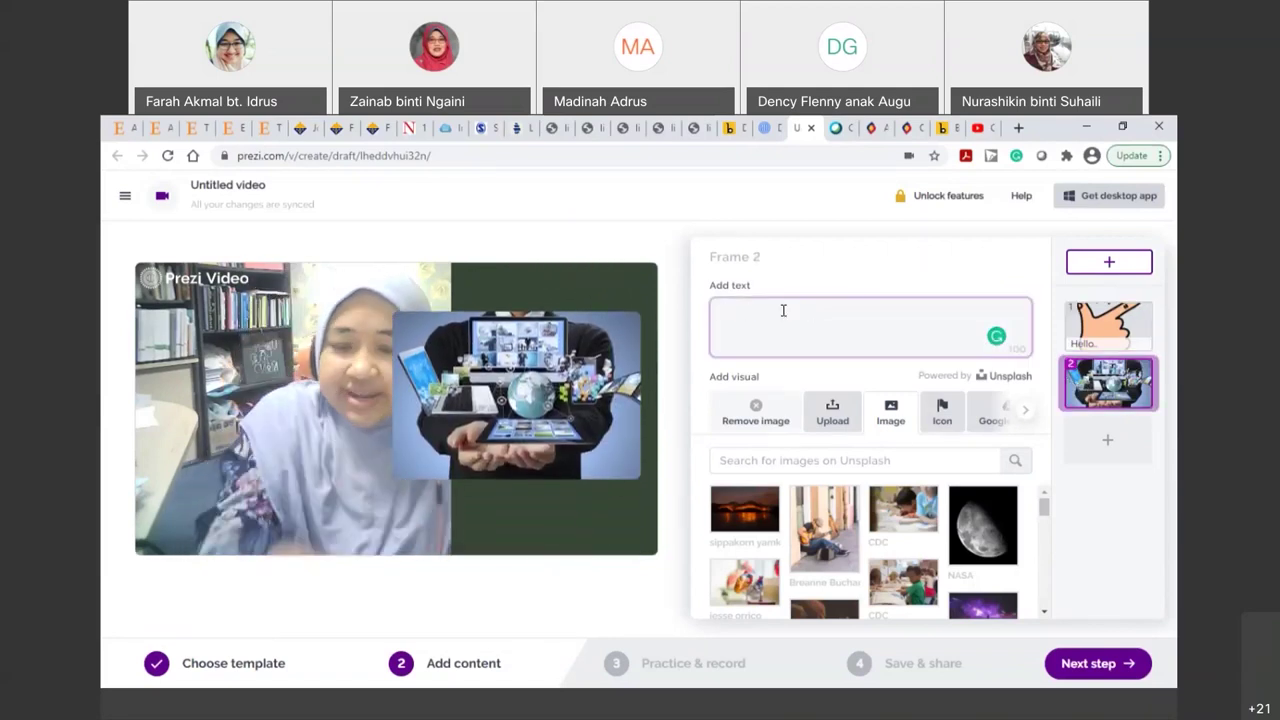
pyautogui.write('Technology')
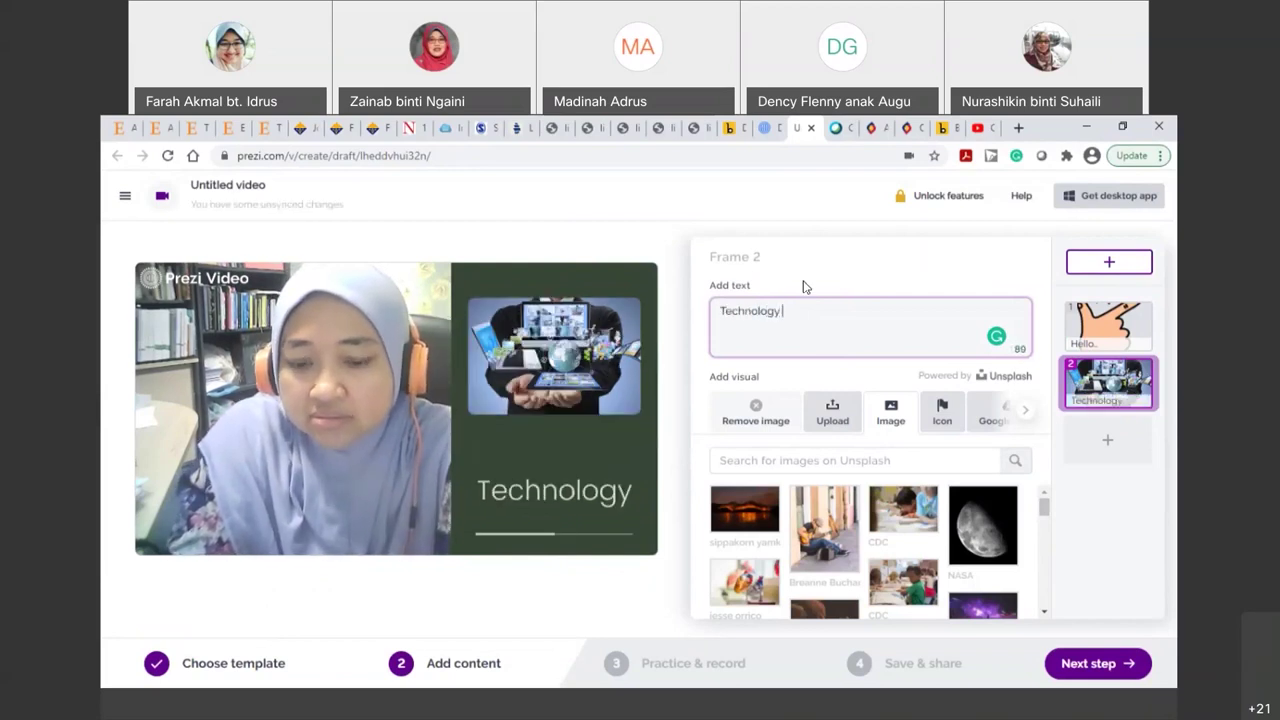
pyautogui.write(' toola')
pyautogui.press('BackSpace')
pyautogui.write('s')
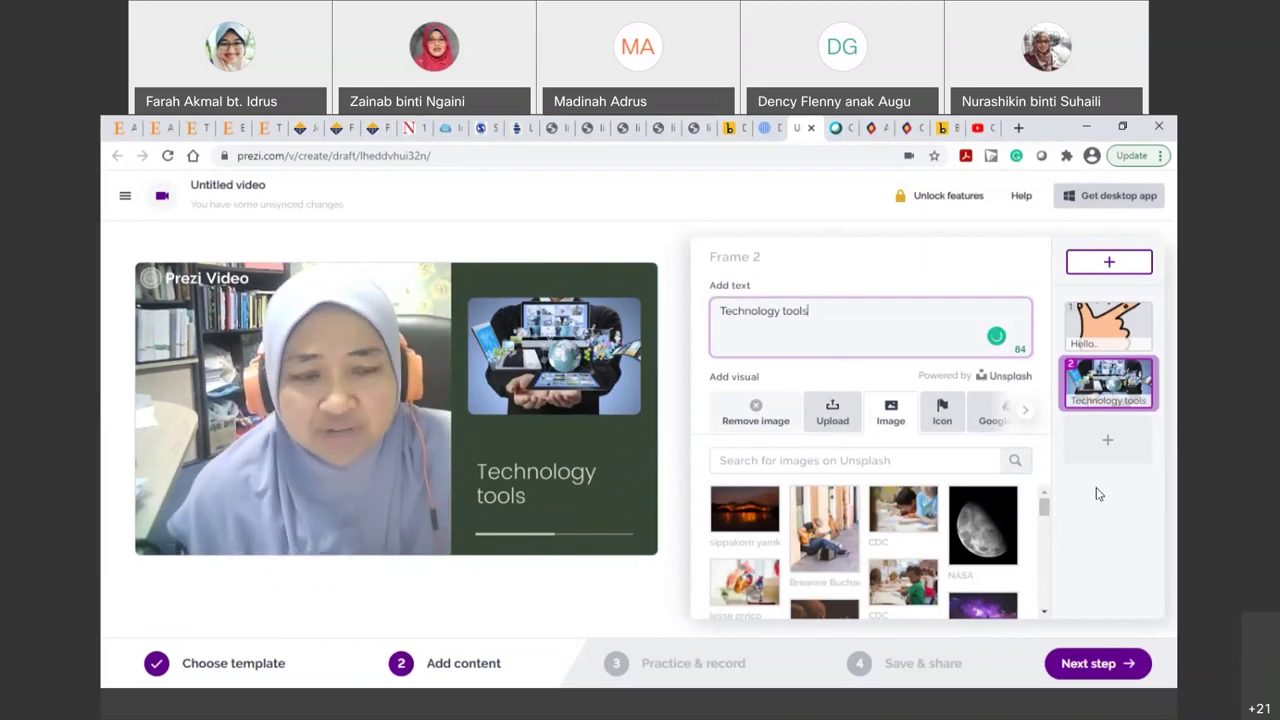
pyautogui.click(1109, 264)
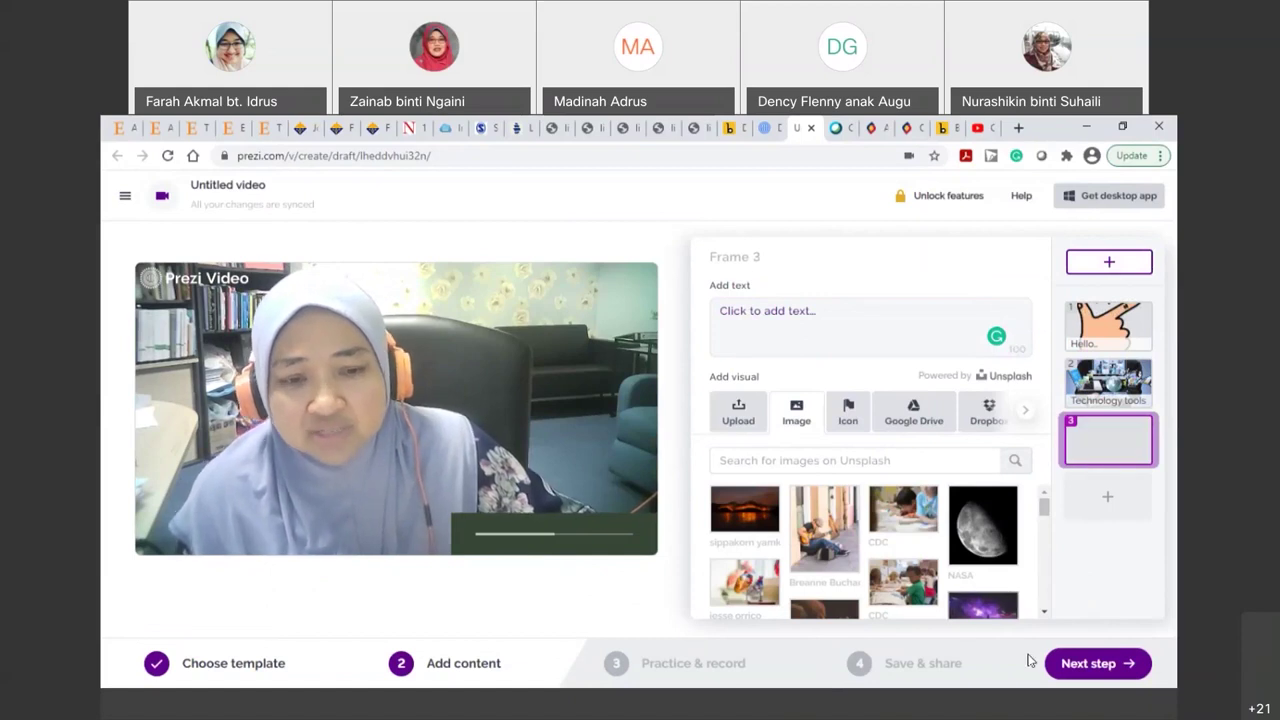
pyautogui.click(1085, 663)
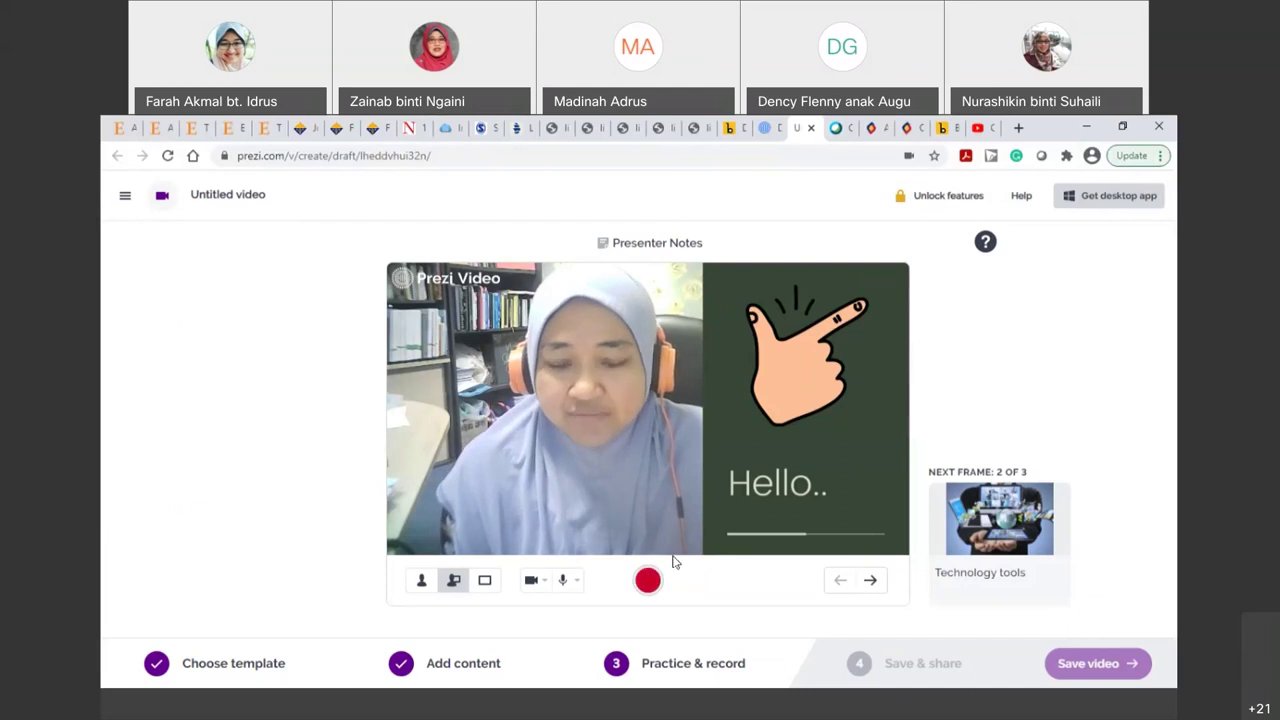
# Step: Record the Hello.. and Technology tools frames, switching between slide-only and split-camera layouts
pyautogui.click(532, 581)
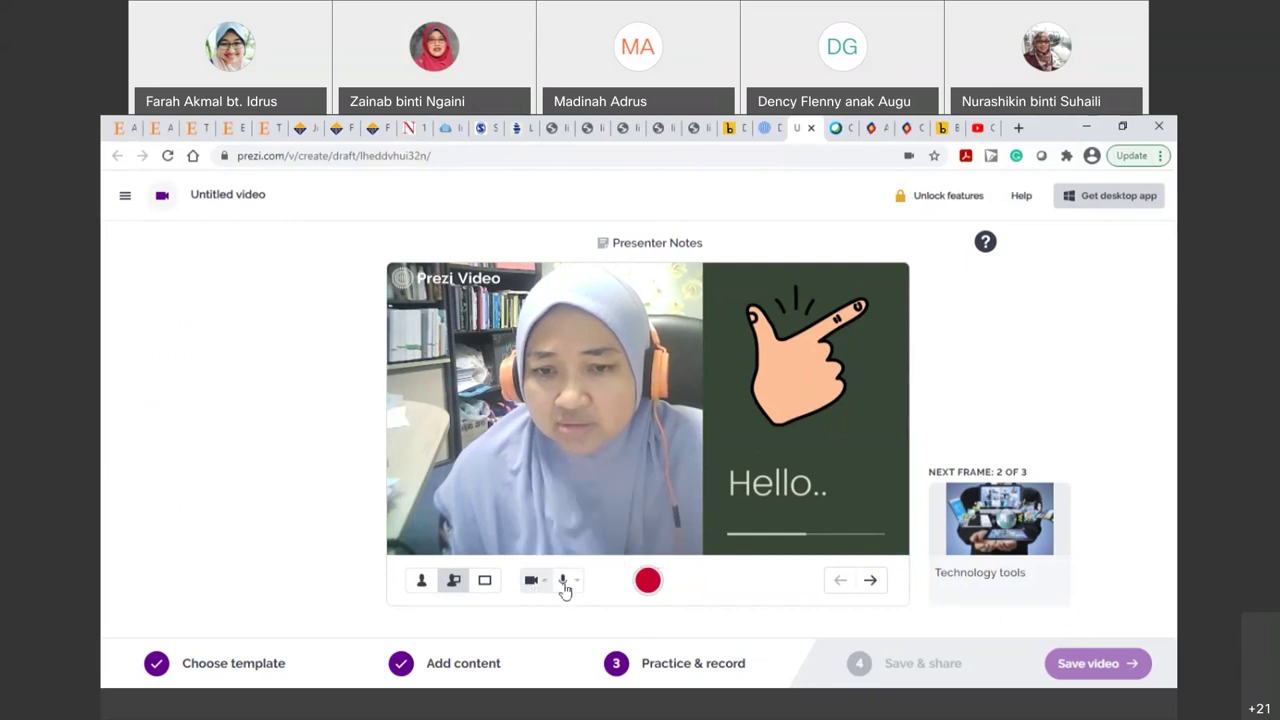
pyautogui.click(566, 583)
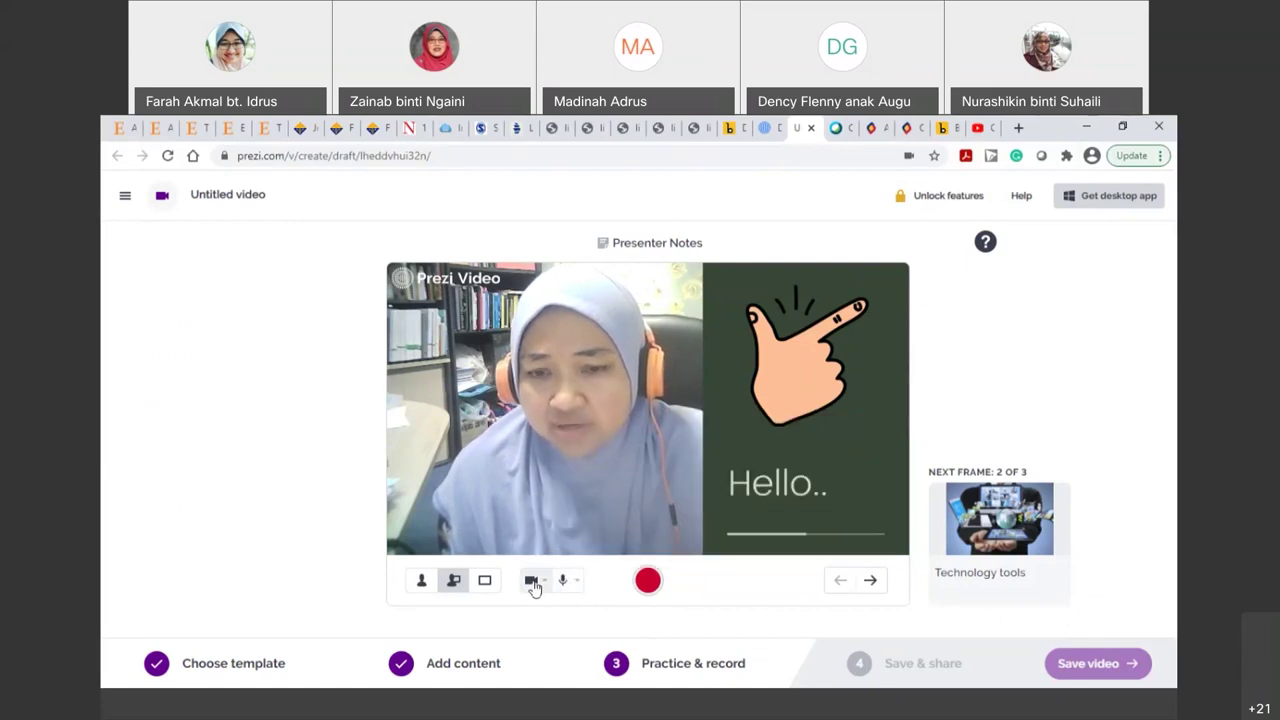
pyautogui.click(652, 580)
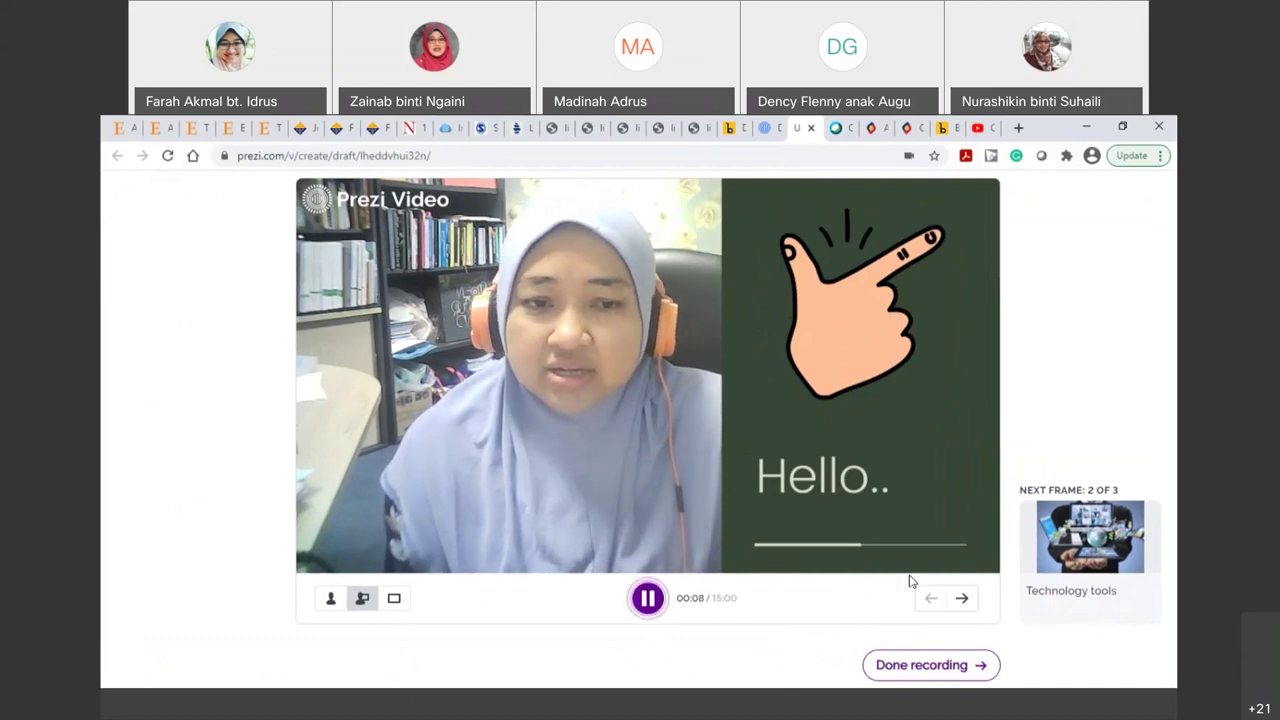
pyautogui.click(395, 600)
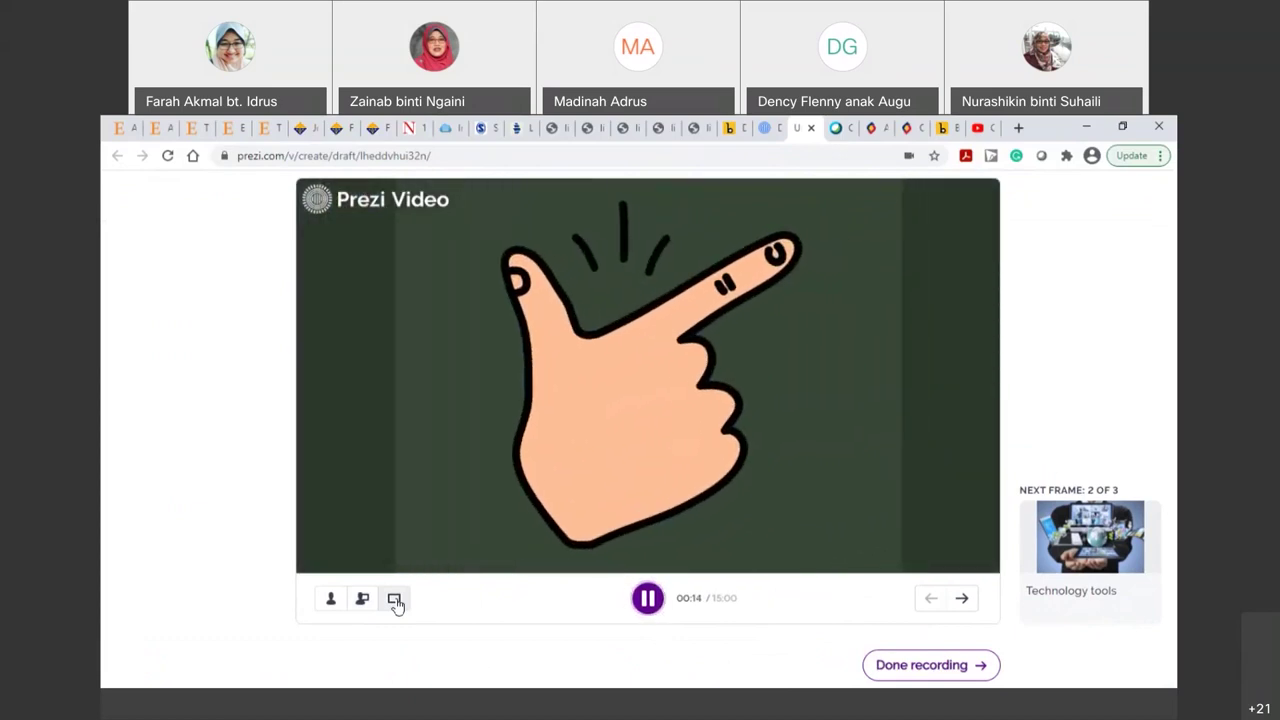
pyautogui.click(363, 600)
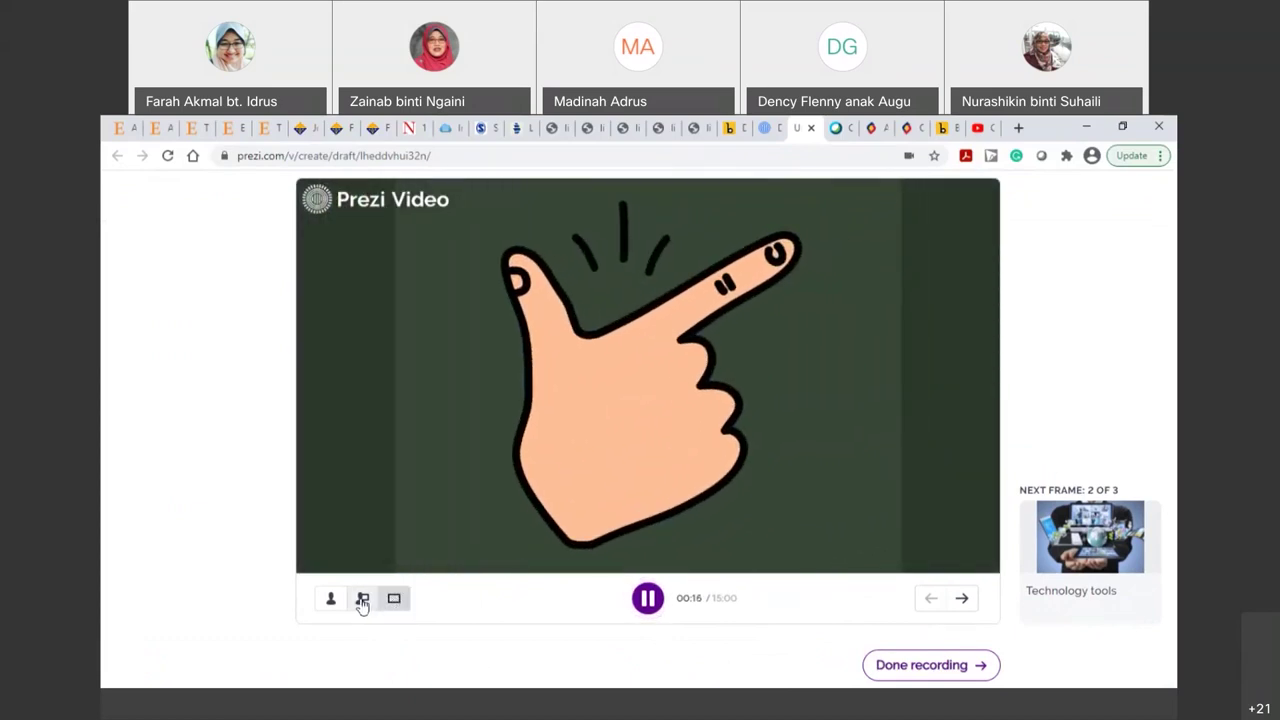
pyautogui.click(962, 599)
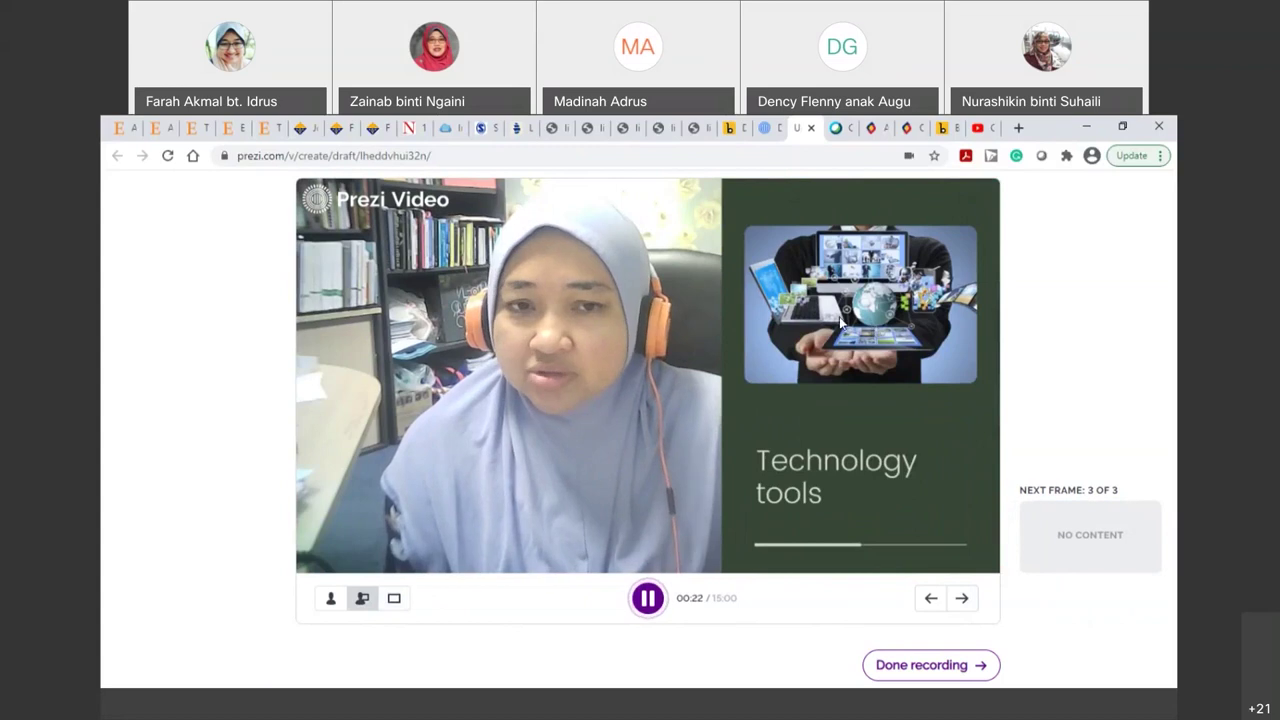
pyautogui.click(392, 606)
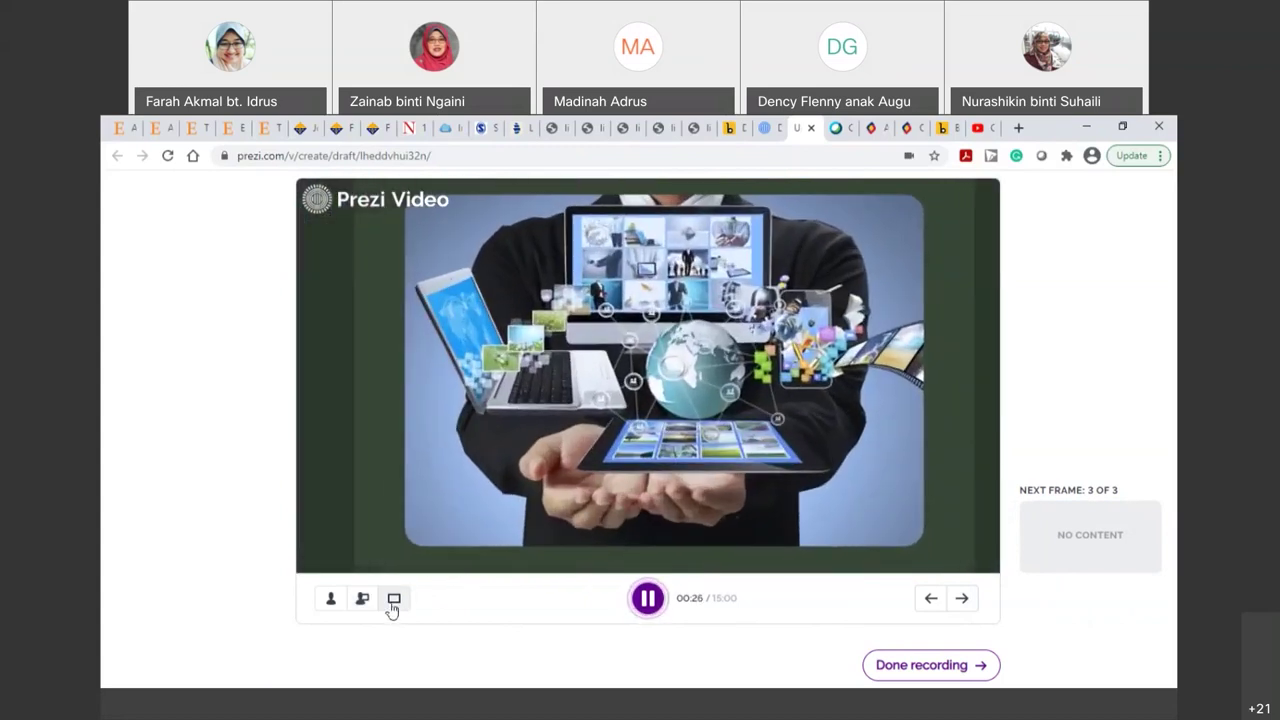
pyautogui.click(930, 666)
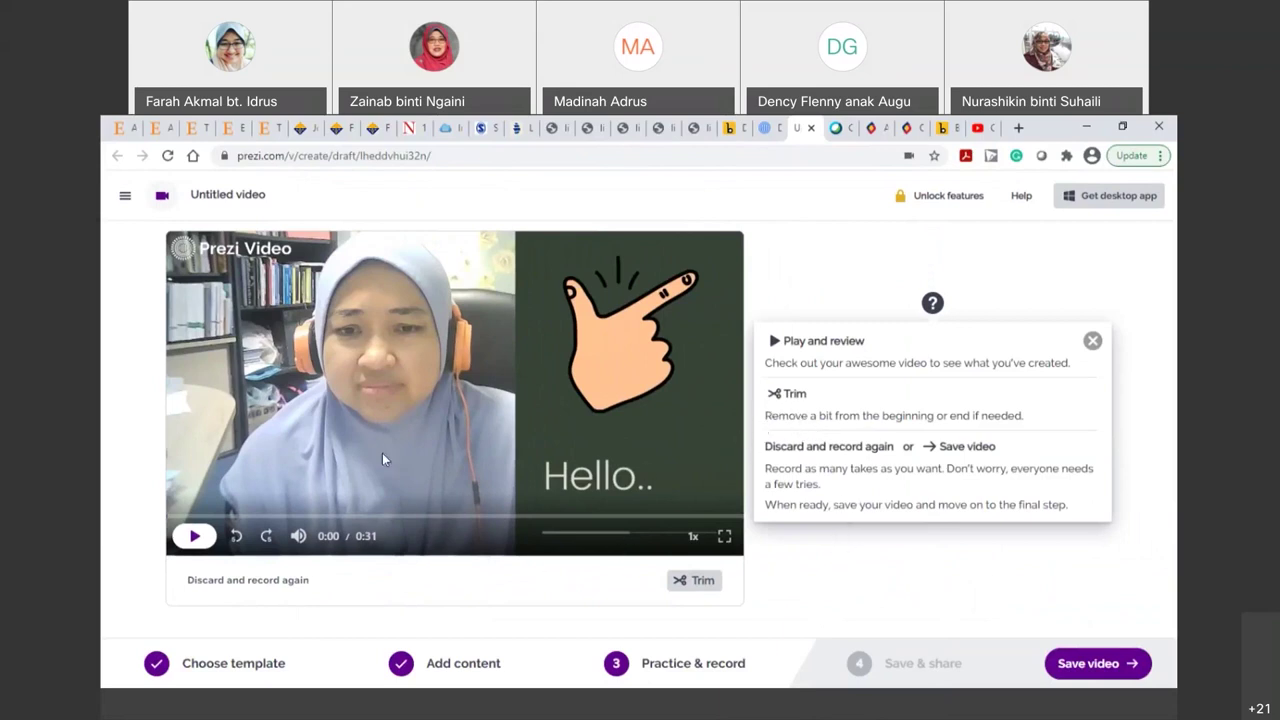
# Step: Play, pause and skip through the 31-second take, then save the video
pyautogui.click(194, 536)
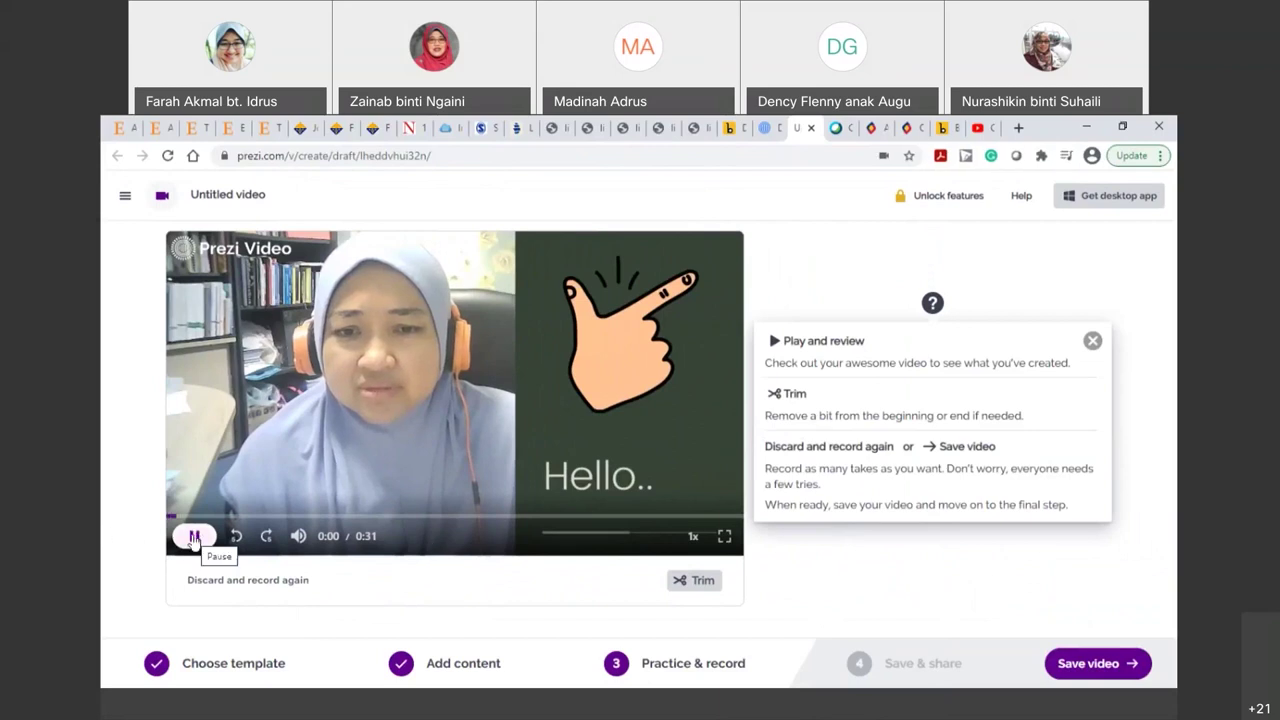
pyautogui.click(195, 537)
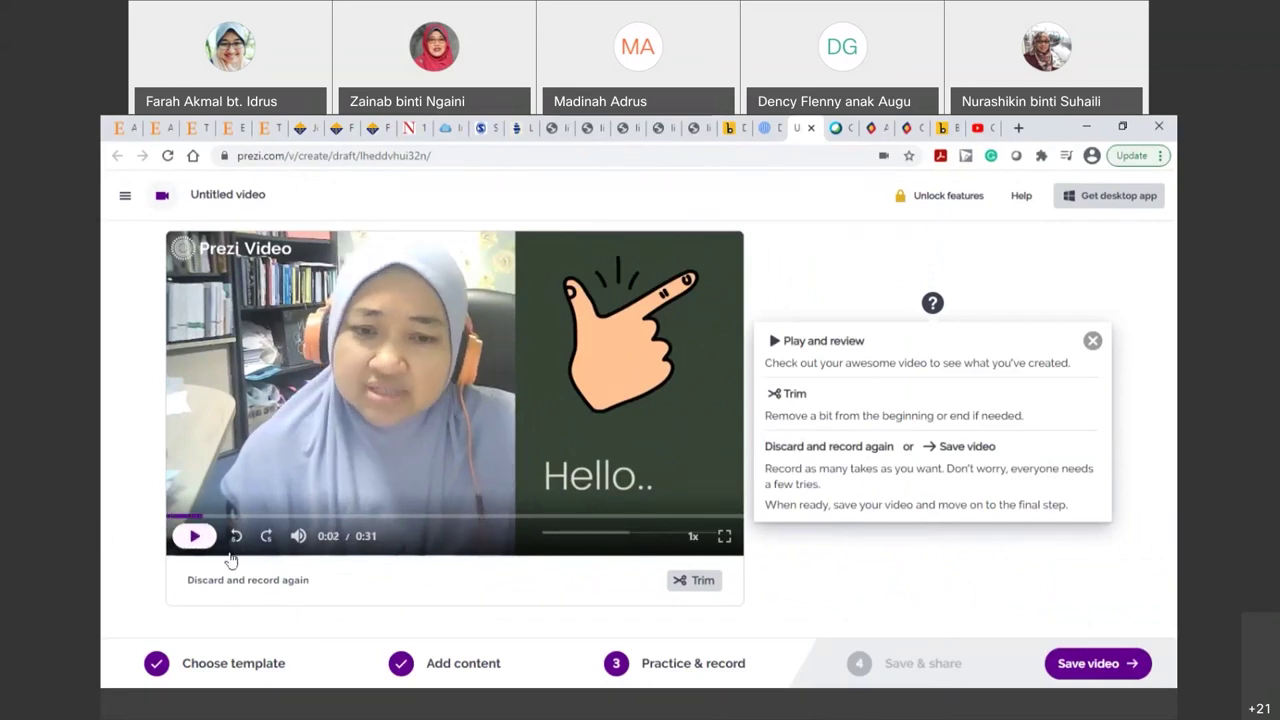
pyautogui.click(198, 537)
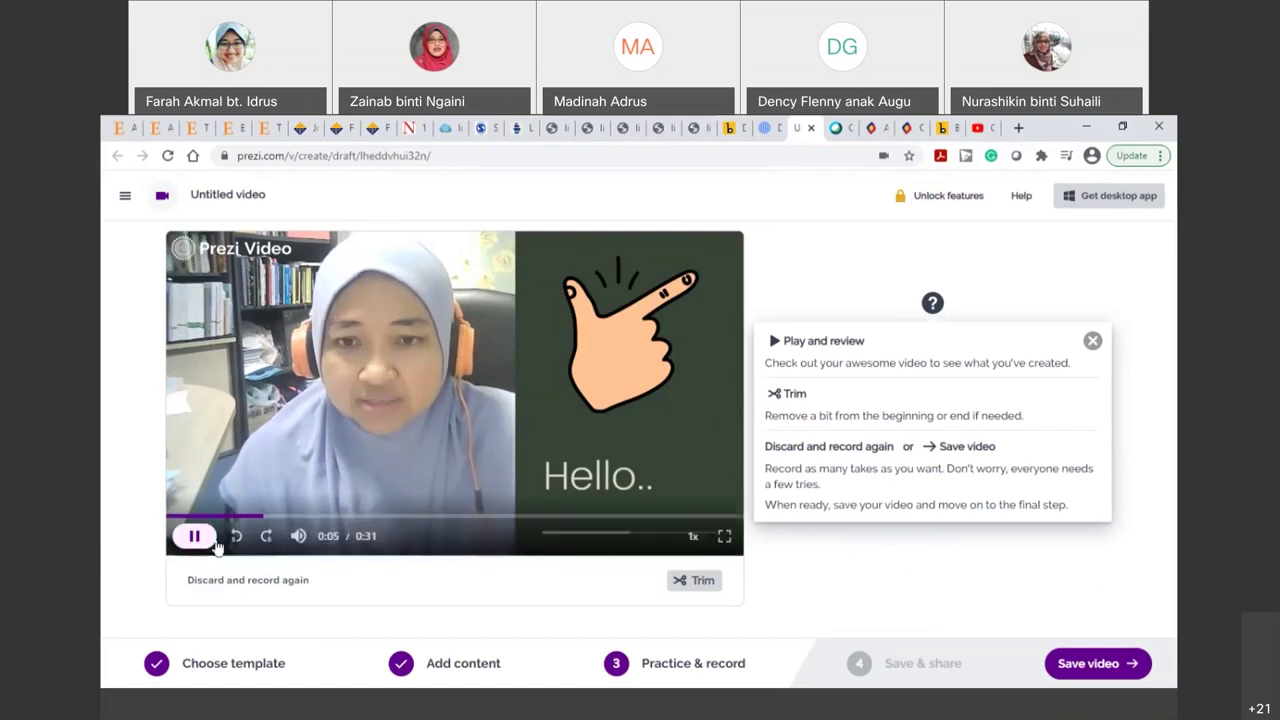
pyautogui.click(322, 517)
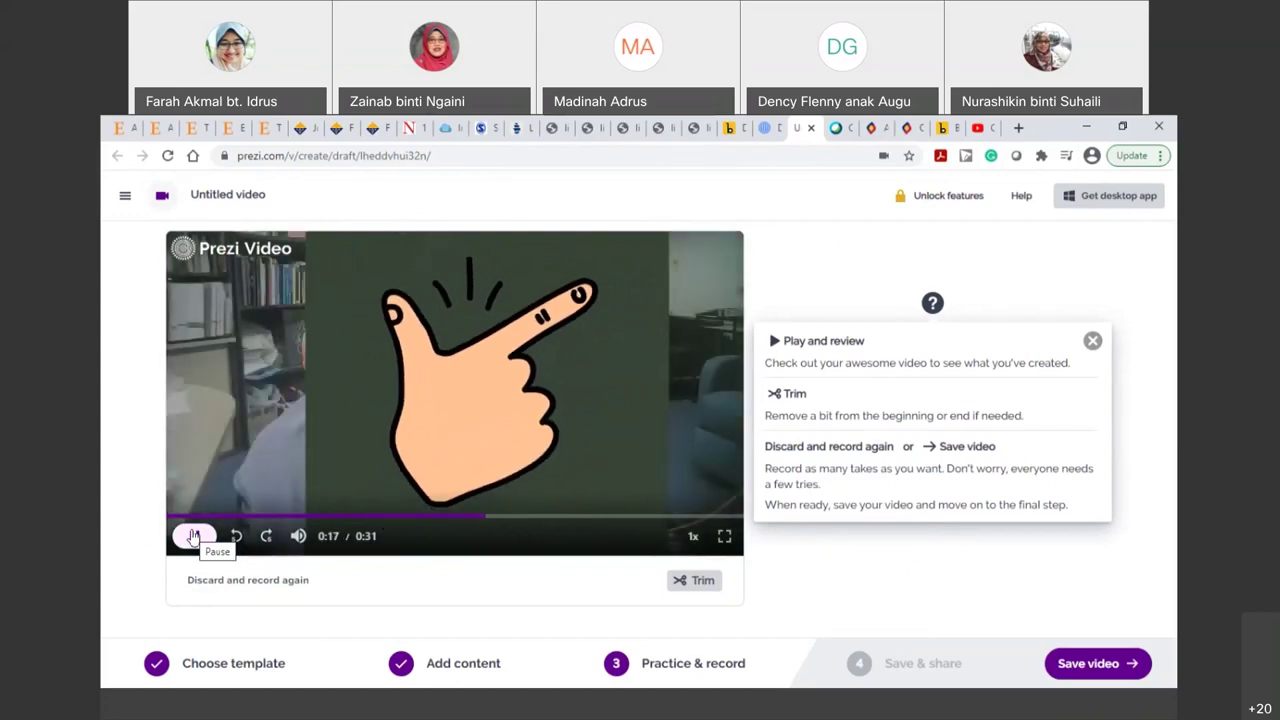
pyautogui.click(193, 537)
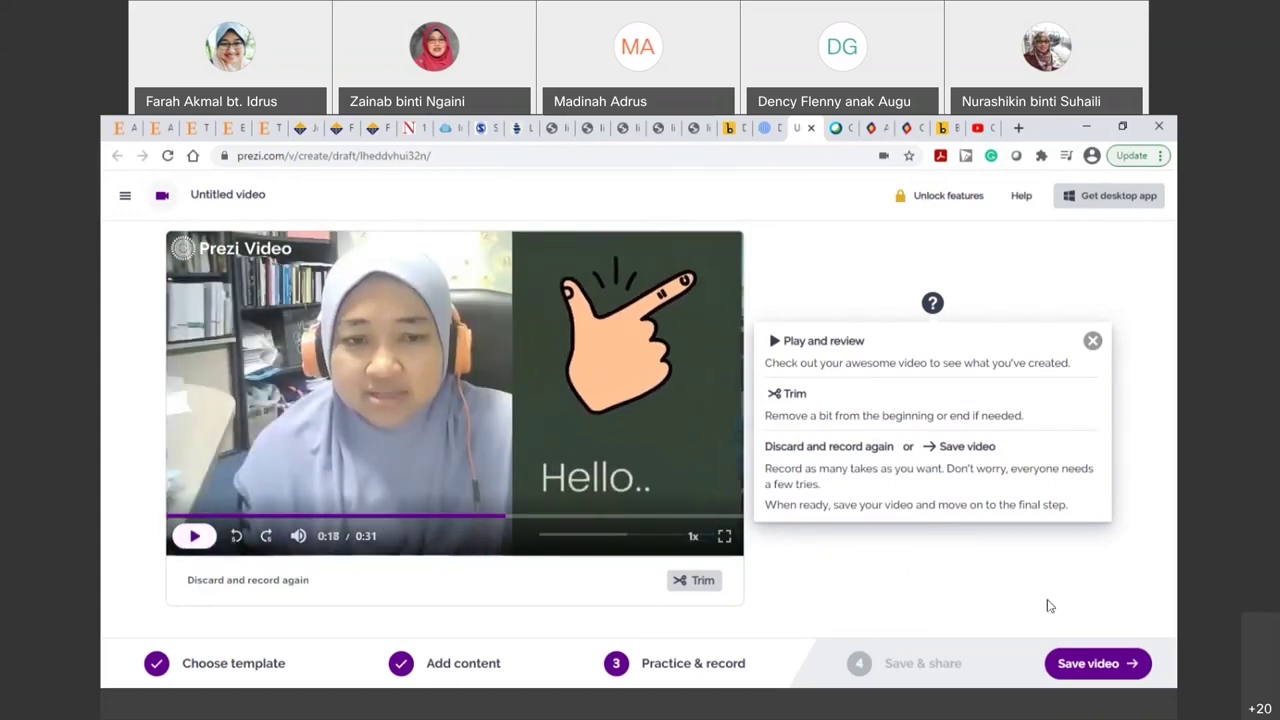
pyautogui.click(1090, 342)
pyautogui.click(1090, 663)
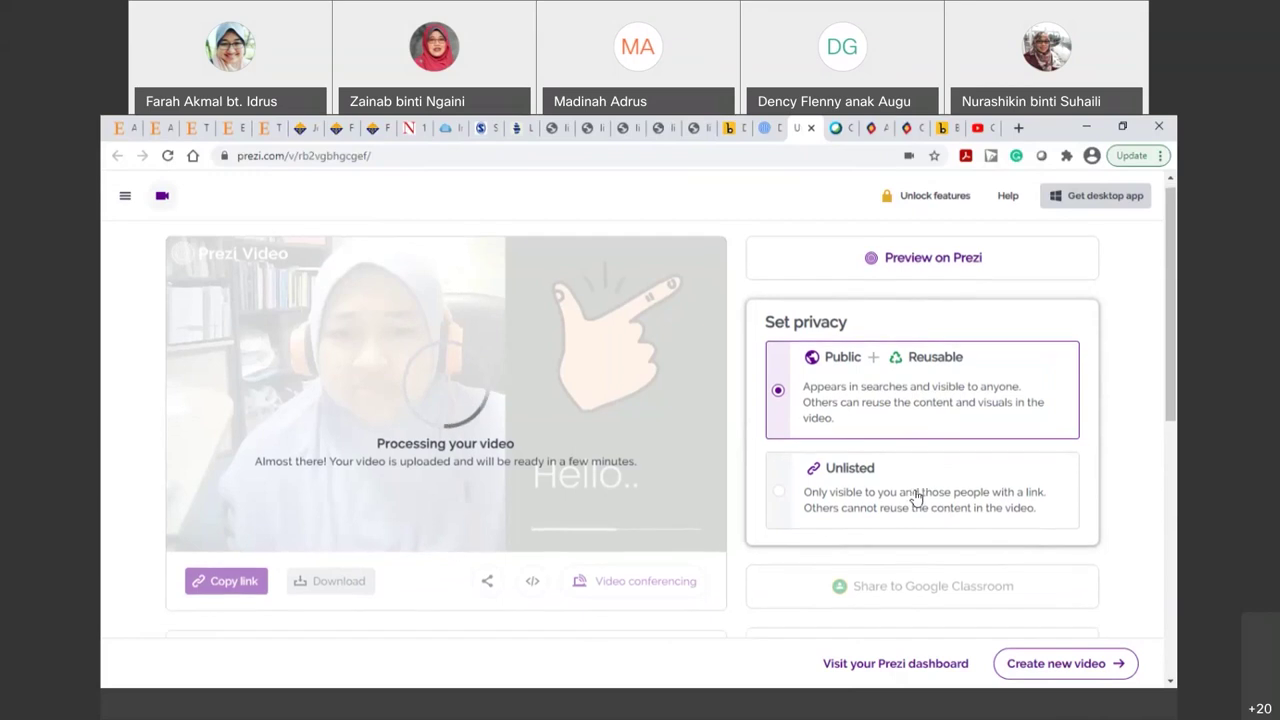
# Step: Set the Hello.. video's privacy to Unlisted
pyautogui.scroll(-1, 917, 491)
pyautogui.click(779, 425)
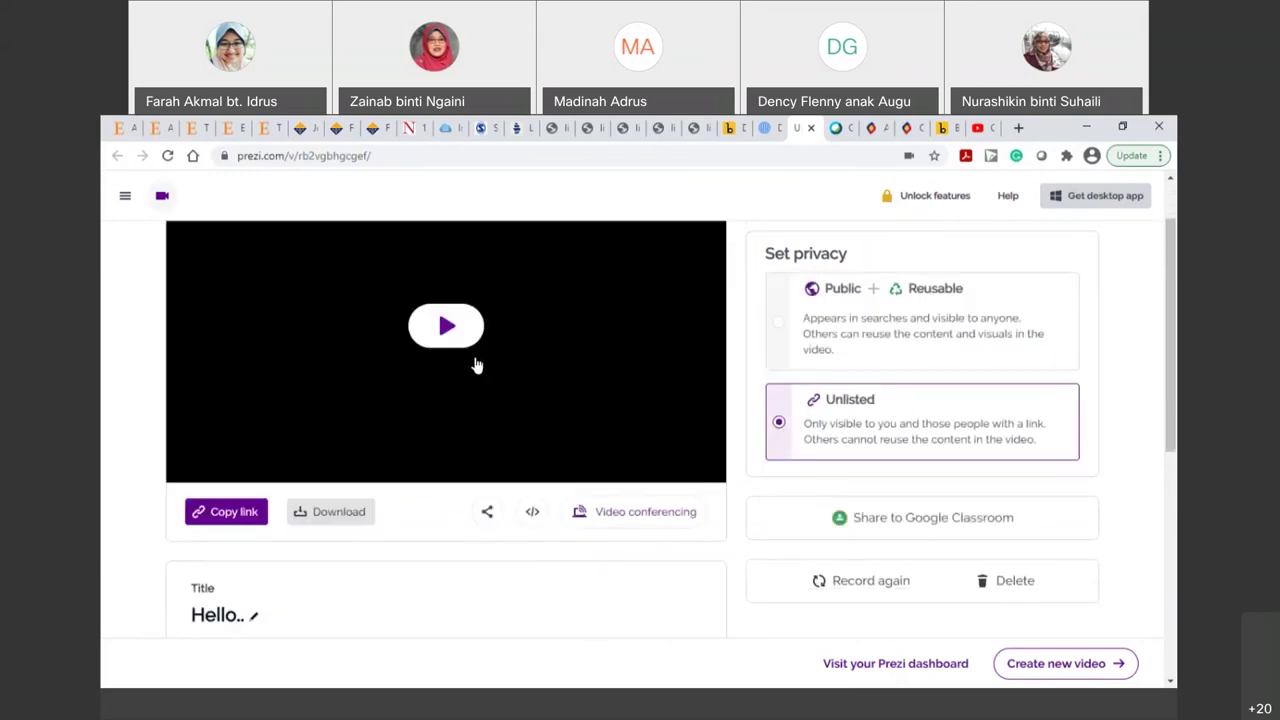
pyautogui.scroll(-5, 437, 505)
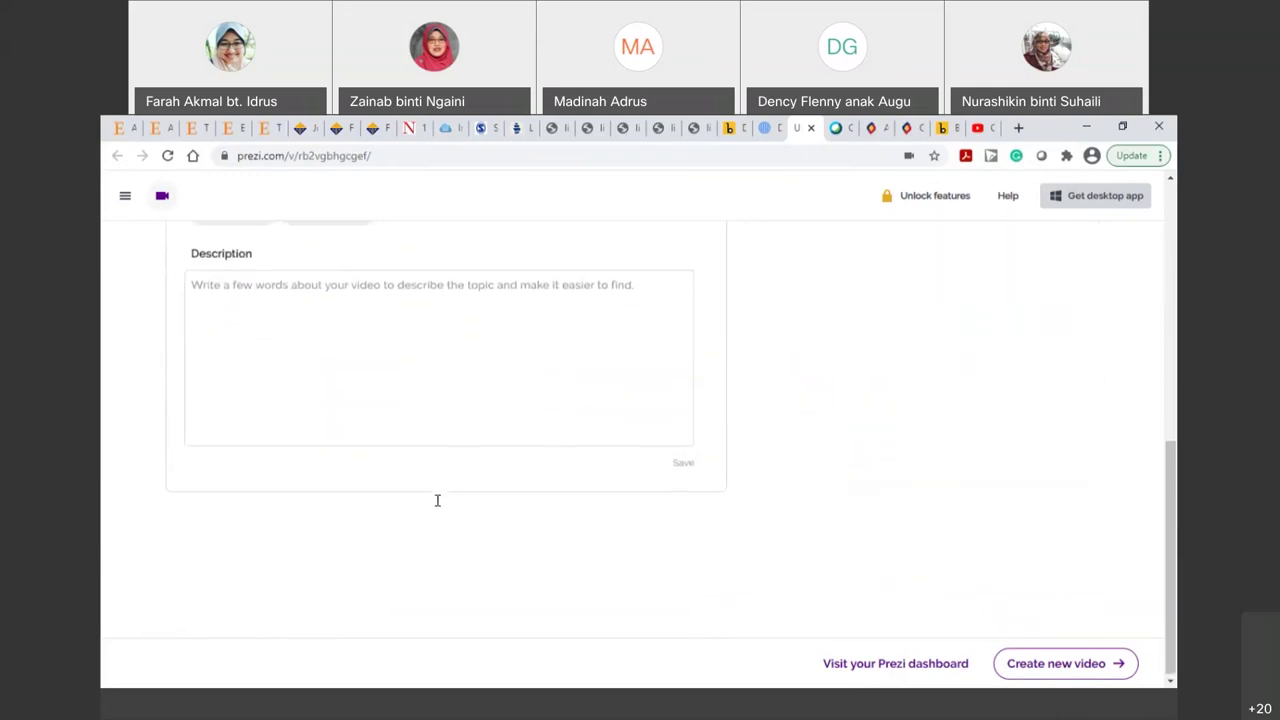
pyautogui.scroll(3, 451, 511)
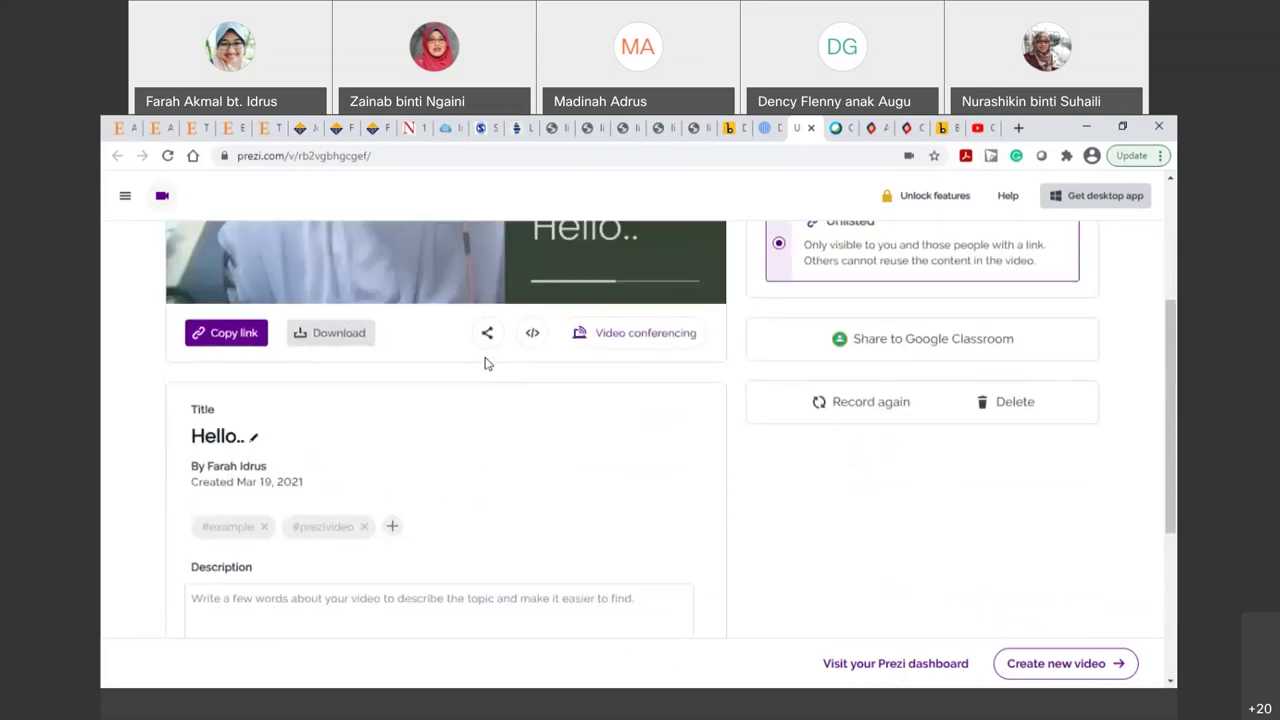
pyautogui.scroll(3, 470, 400)
# Step: Copy the video's share link, then switch to the STF2083 G5 Lecture 1, part 1 tab
pyautogui.click(488, 492)
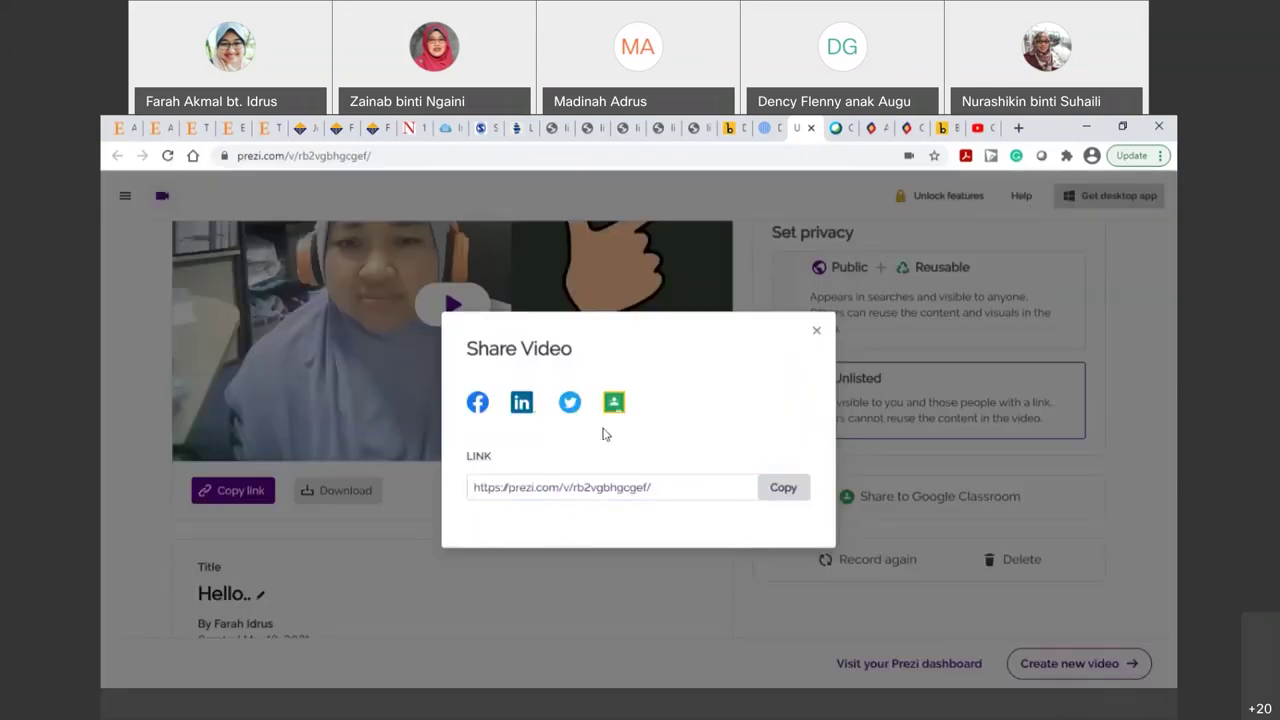
pyautogui.click(780, 489)
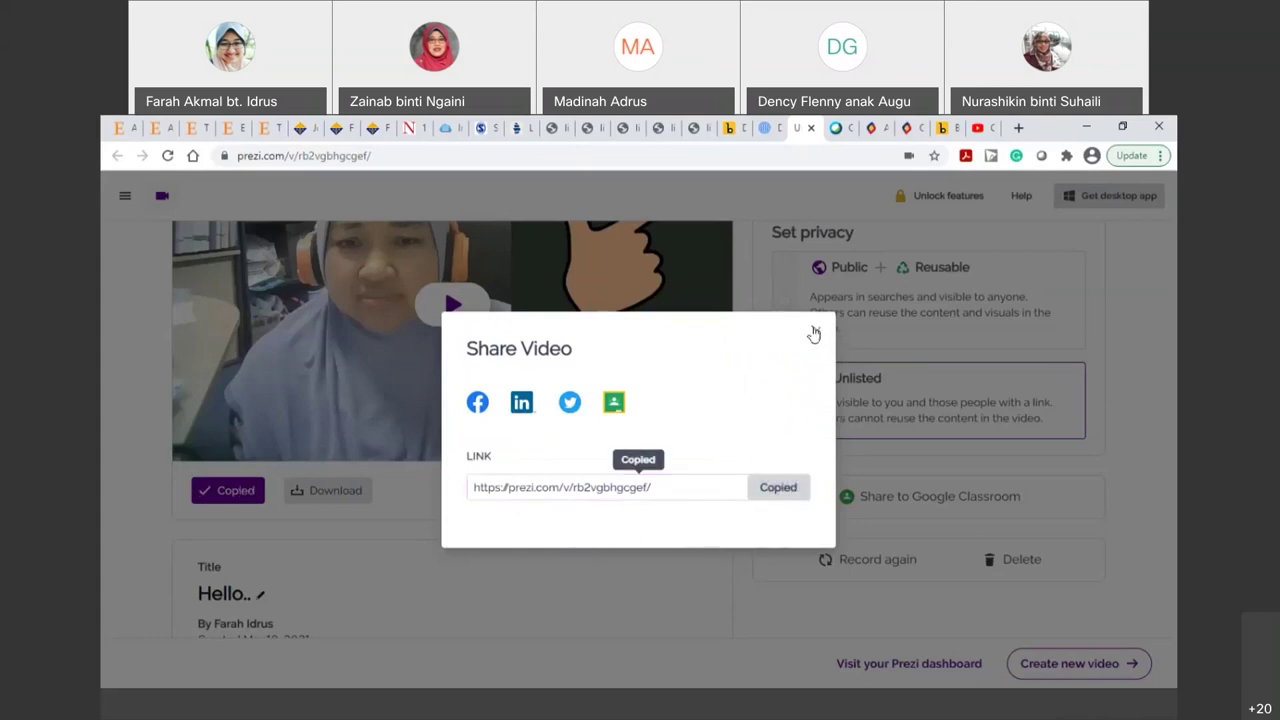
pyautogui.click(814, 333)
pyautogui.click(941, 127)
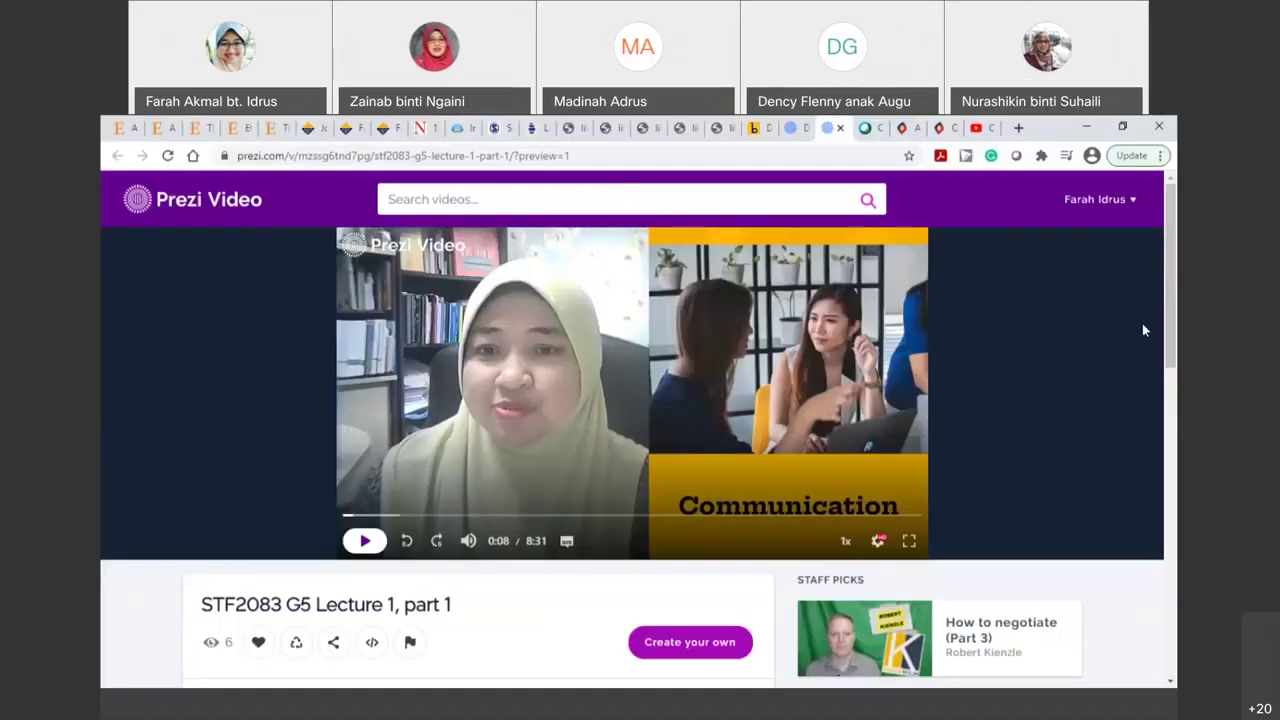
# Step: Expand the full audio transcript and start playing the STF2083 G5 Lecture 1, part 1 video
pyautogui.moveTo(1172, 293); pyautogui.dragTo(1172, 515)
pyautogui.click(518, 515)
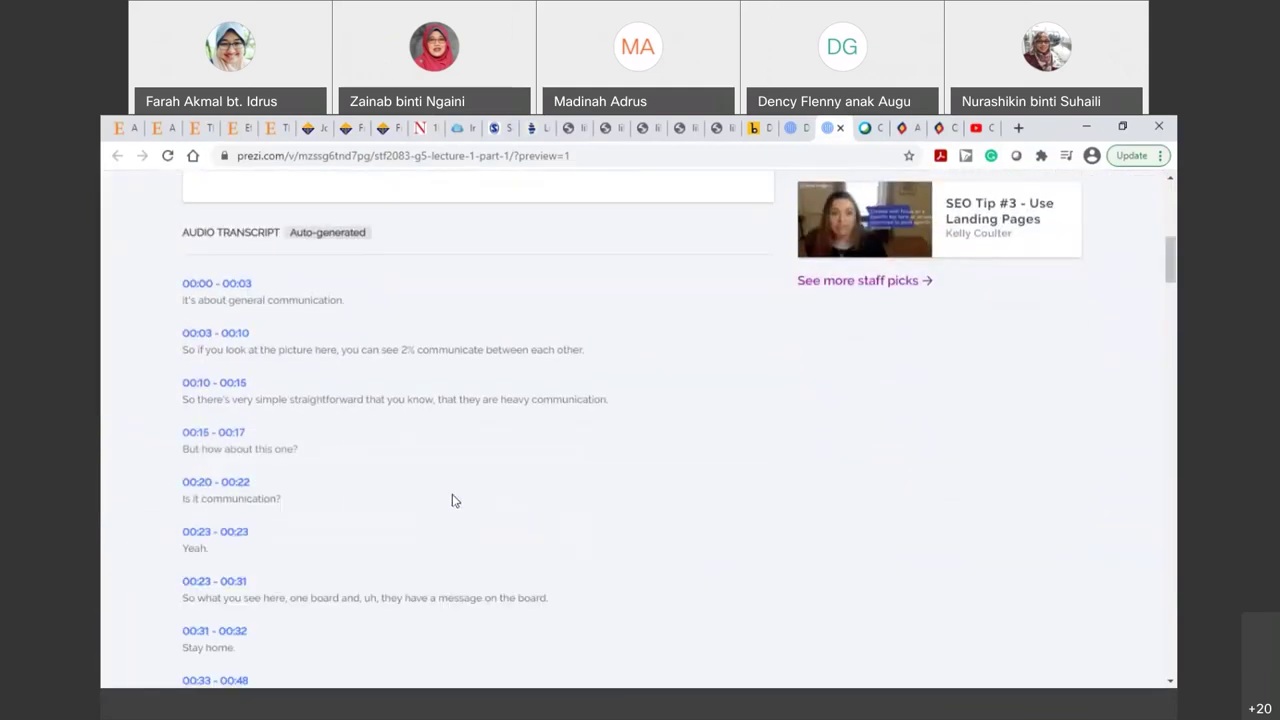
pyautogui.scroll(1, 224, 396)
pyautogui.scroll(1, 222, 396)
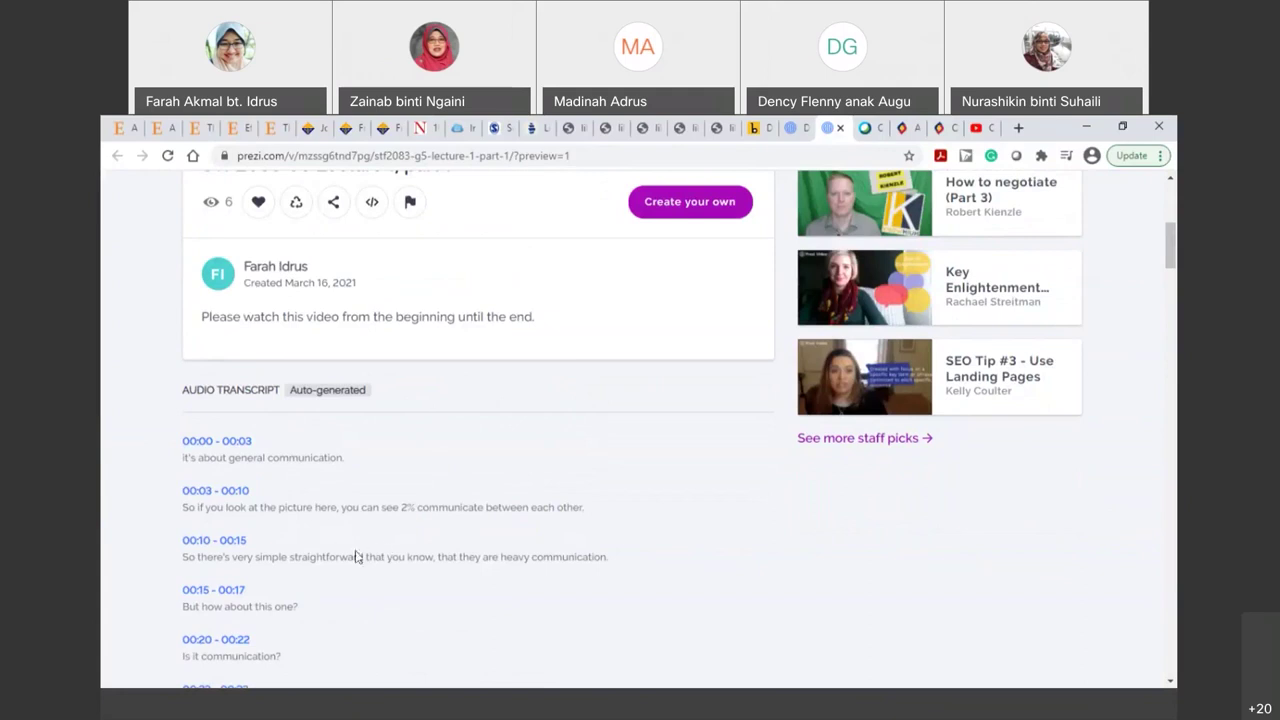
pyautogui.scroll(-3, 371, 550)
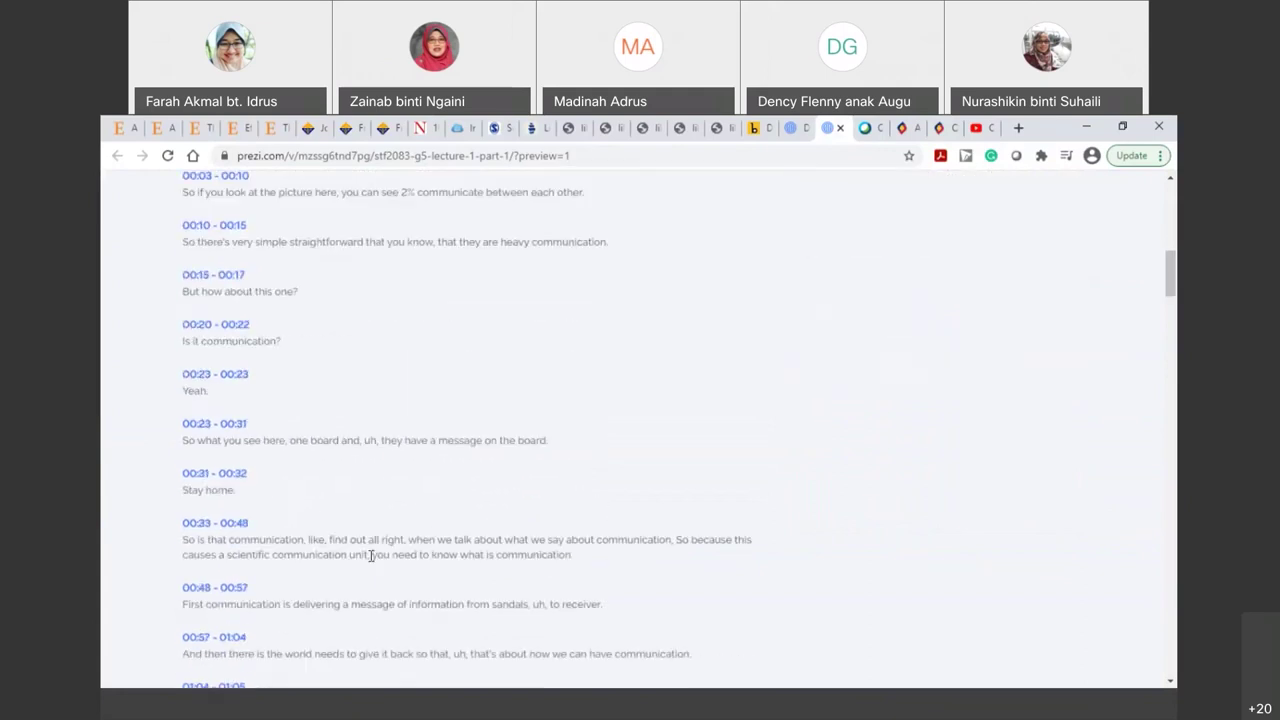
pyautogui.scroll(-12, 358, 575)
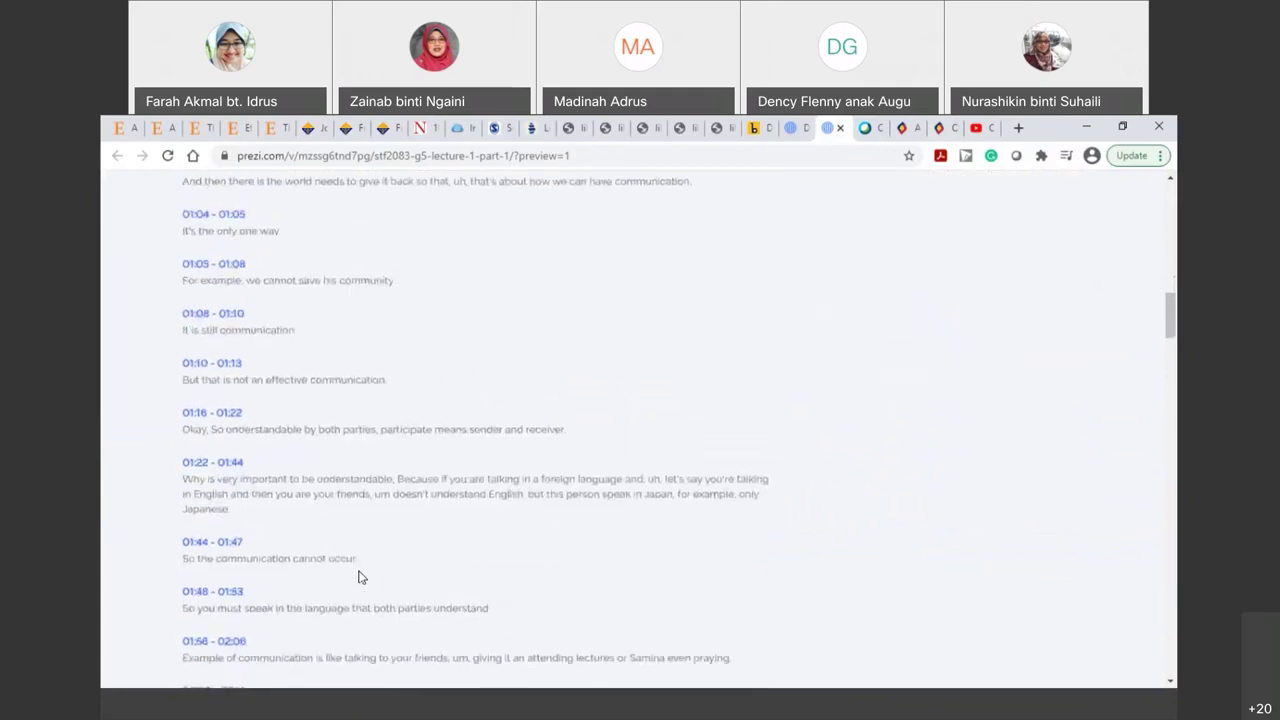
pyautogui.moveTo(1163, 336); pyautogui.dragTo(1170, 190)
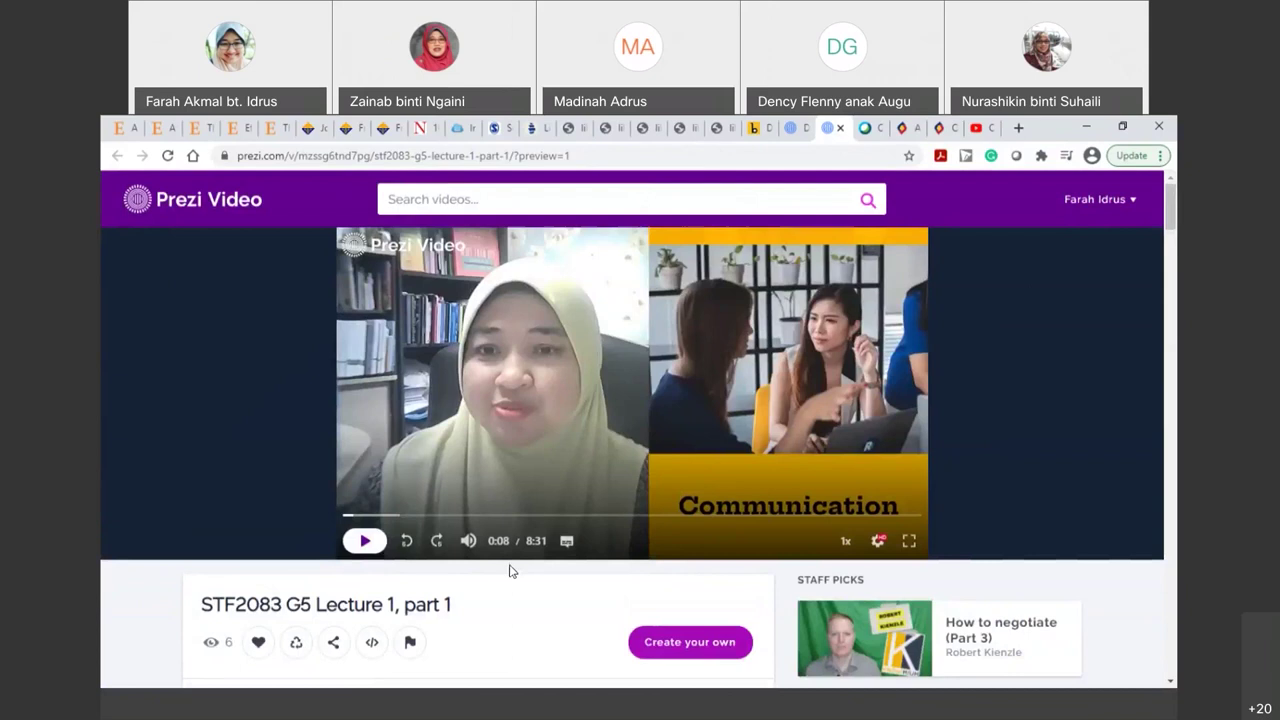
pyautogui.click(364, 541)
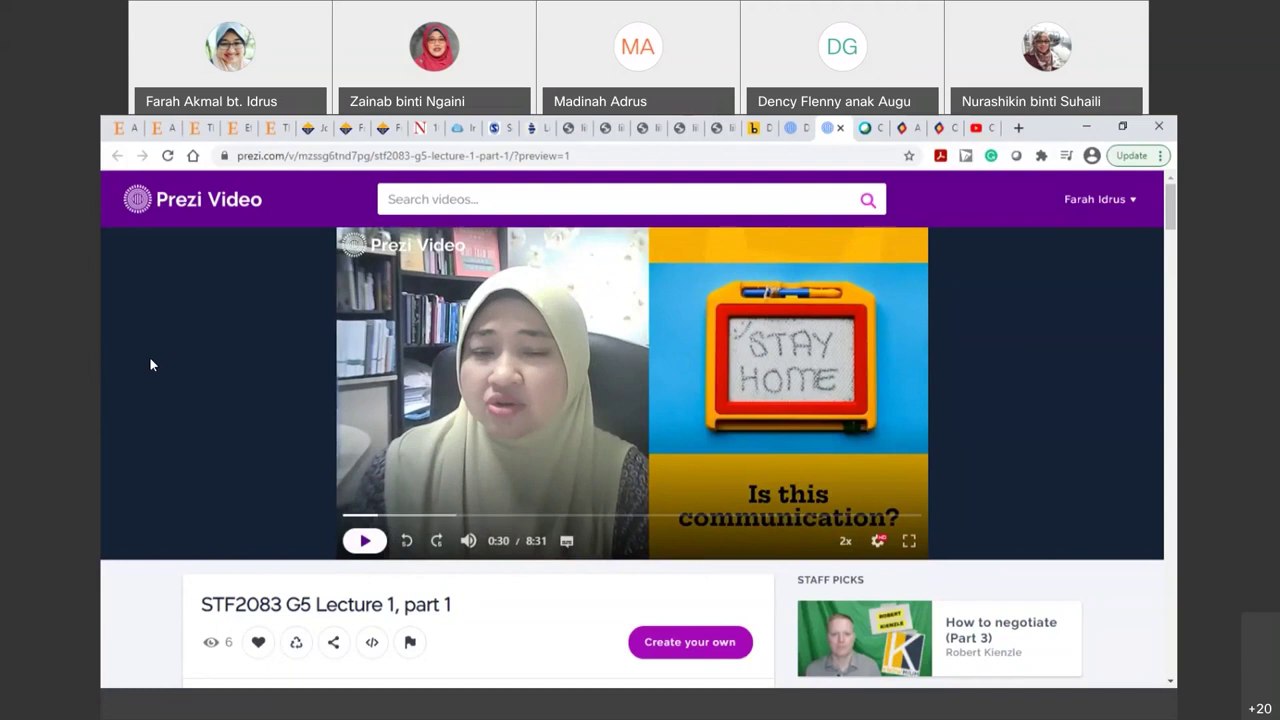
# Step: Copy the lecture video's share link and close the share dialog
pyautogui.scroll(-1, 150, 364)
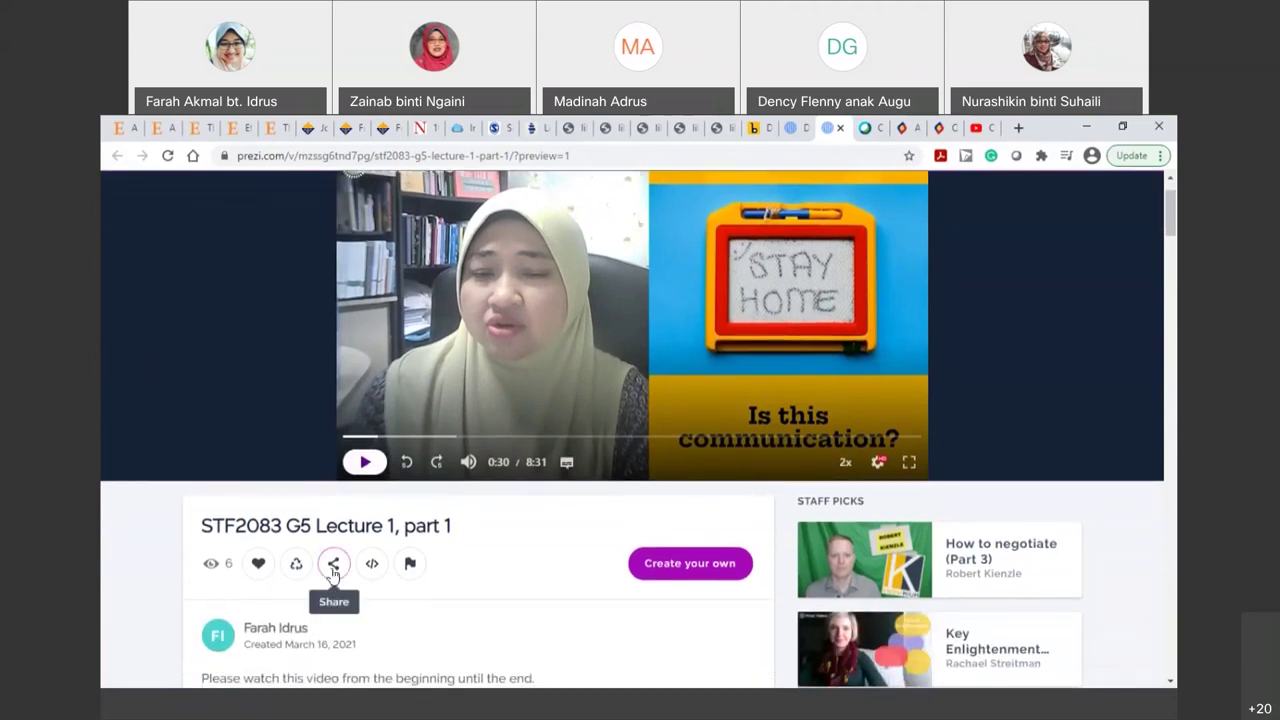
pyautogui.click(333, 567)
pyautogui.click(783, 487)
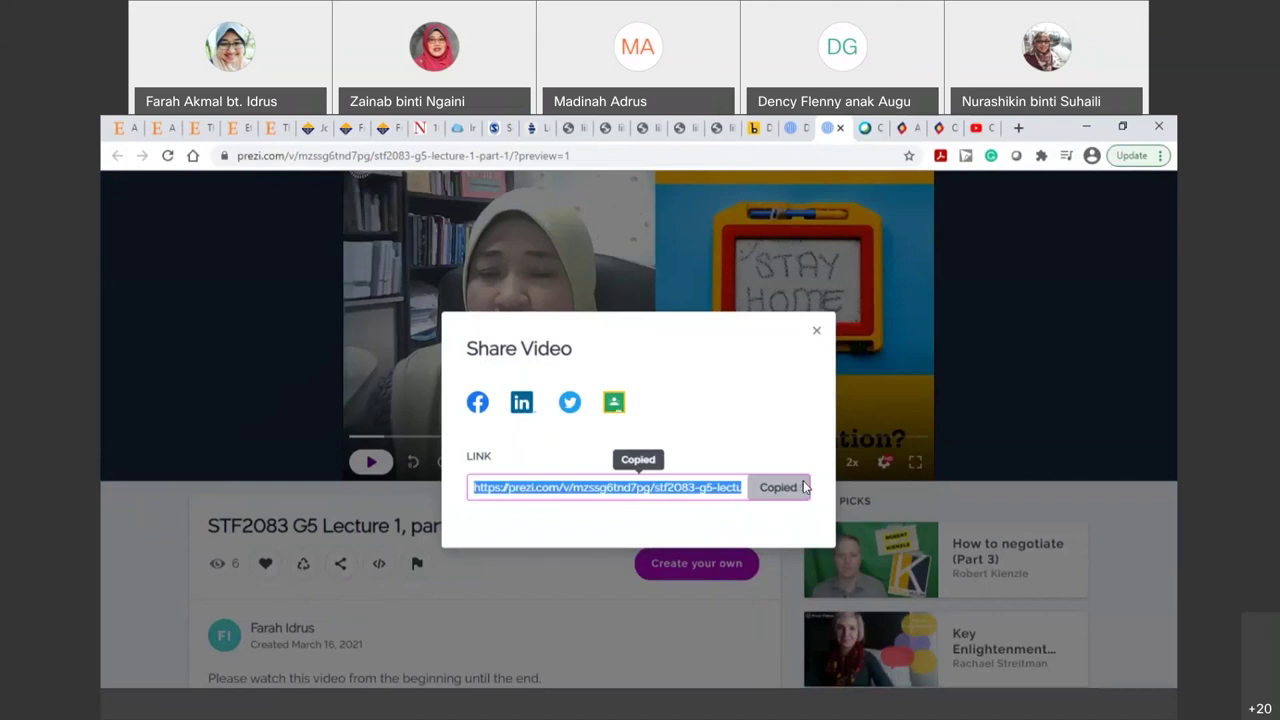
pyautogui.click(1127, 307)
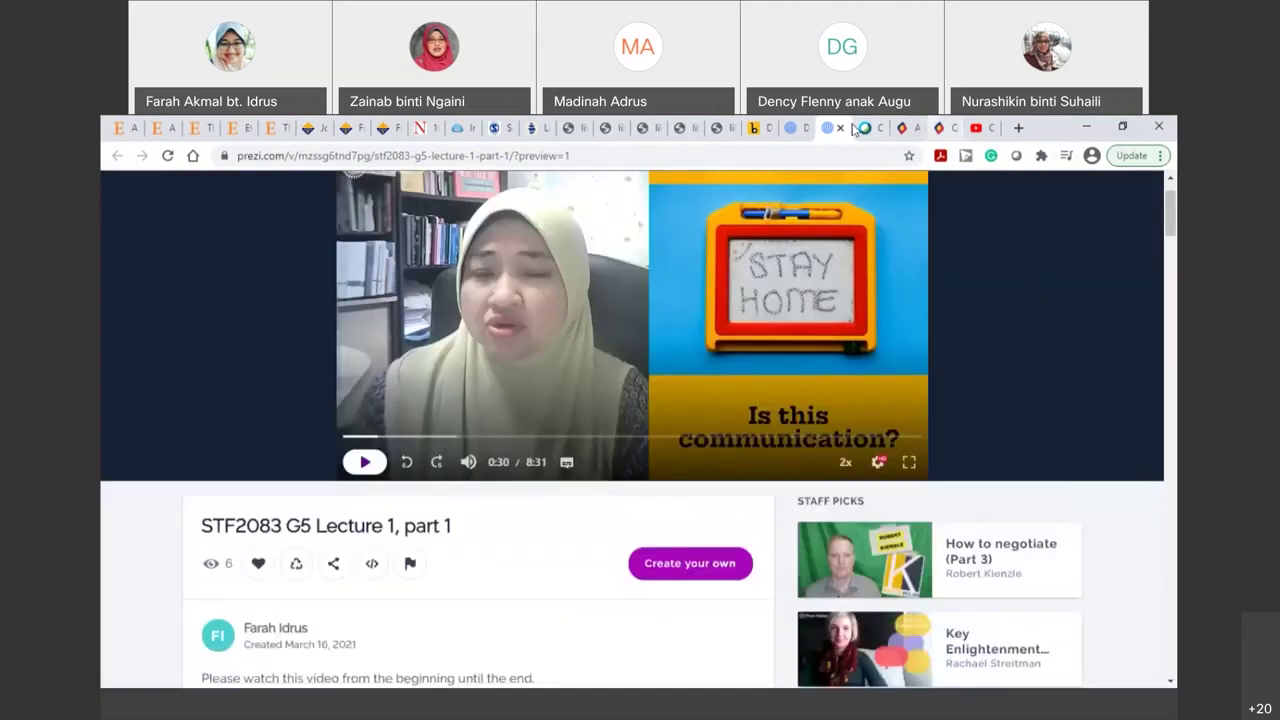
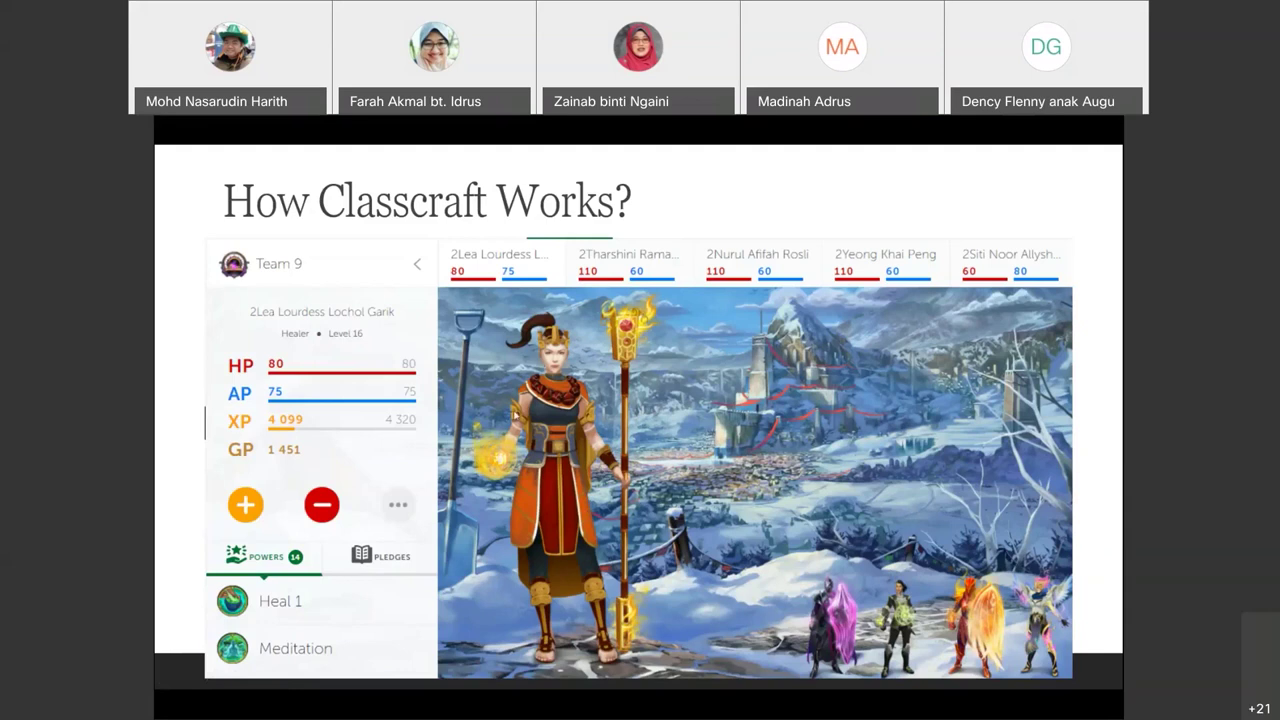
# Step: Advance to the 'Lets Get Started' slide and end the PowerPoint slide show
pyautogui.click(552, 366)
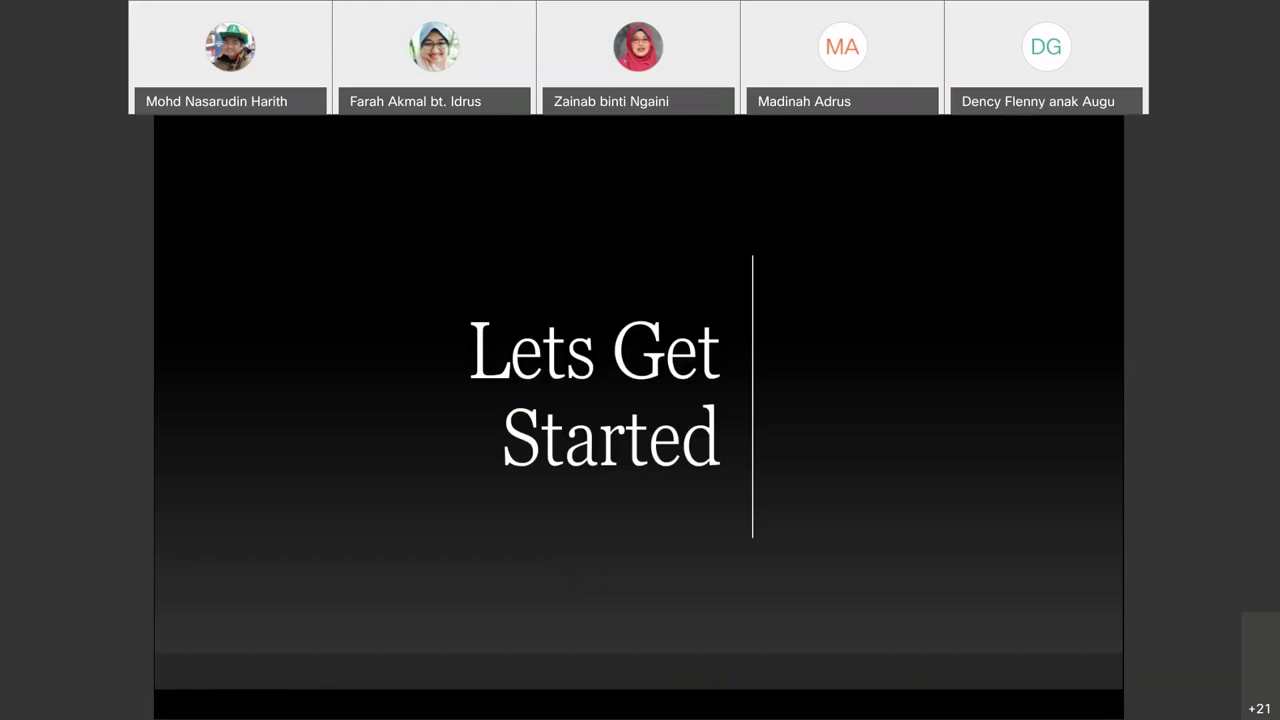
pyautogui.press('Escape')
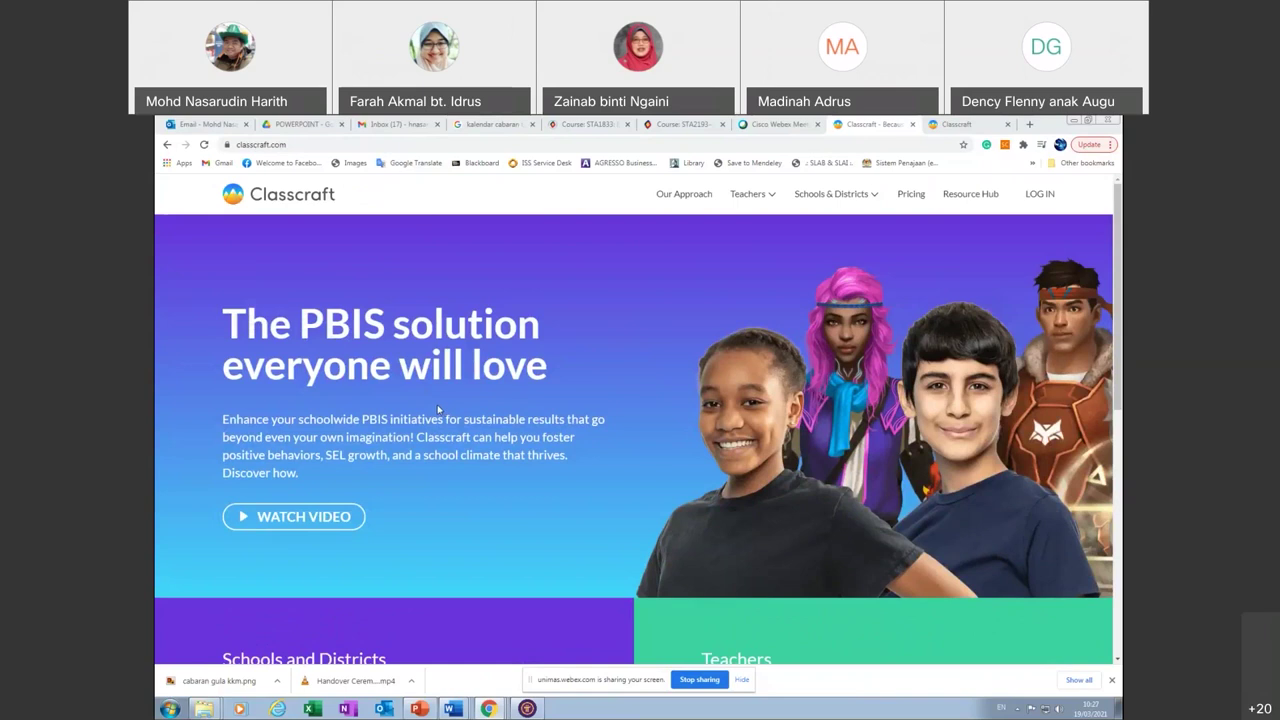
pyautogui.scroll(-2, 500, 414)
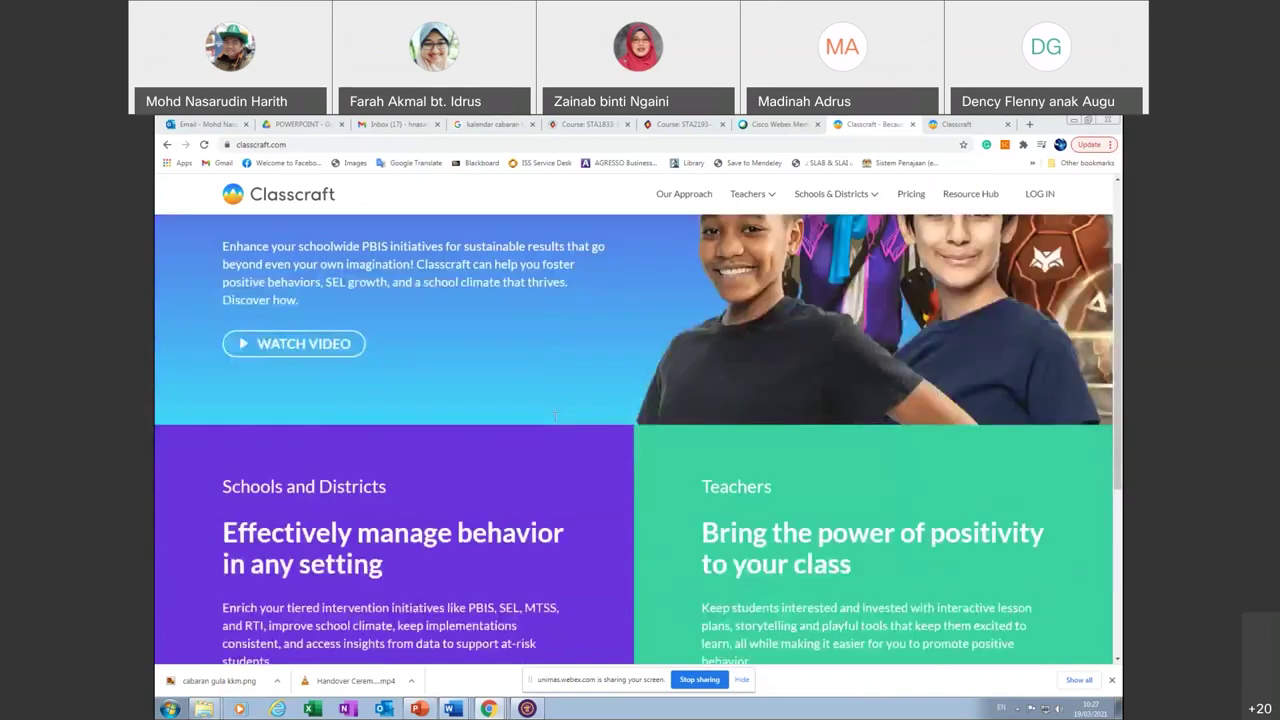
pyautogui.scroll(-3, 555, 415)
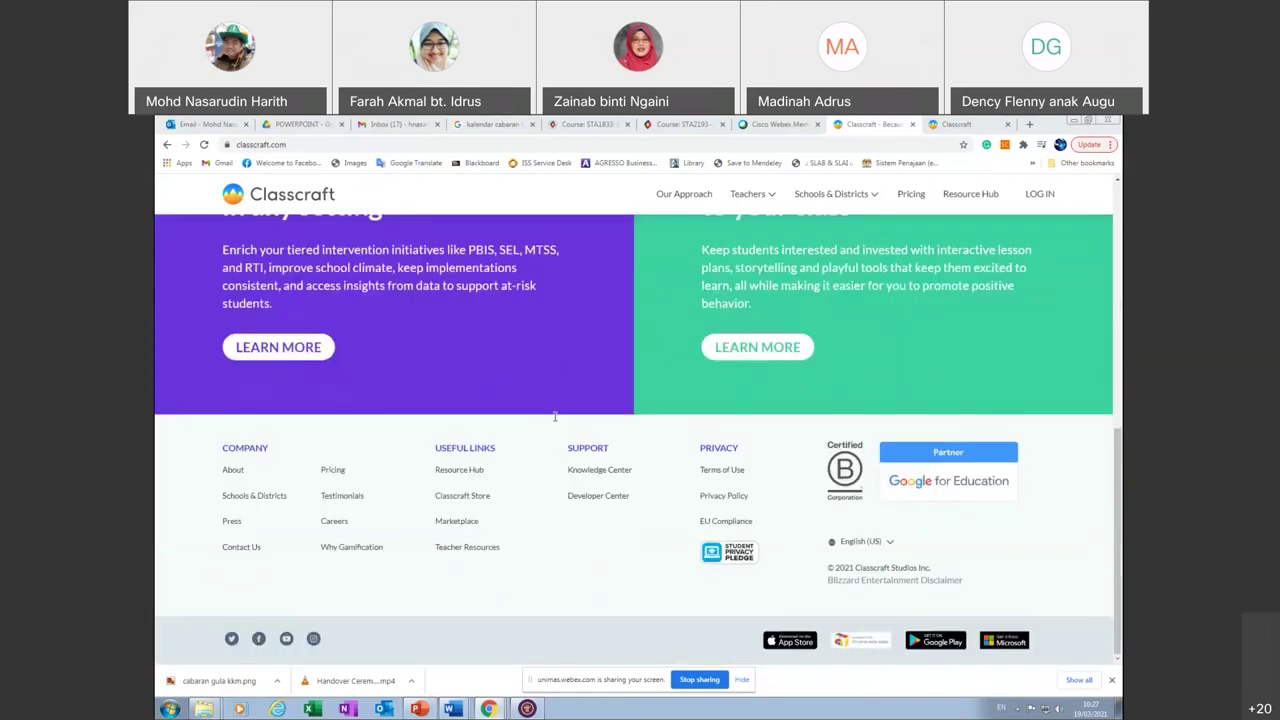
pyautogui.scroll(3, 555, 416)
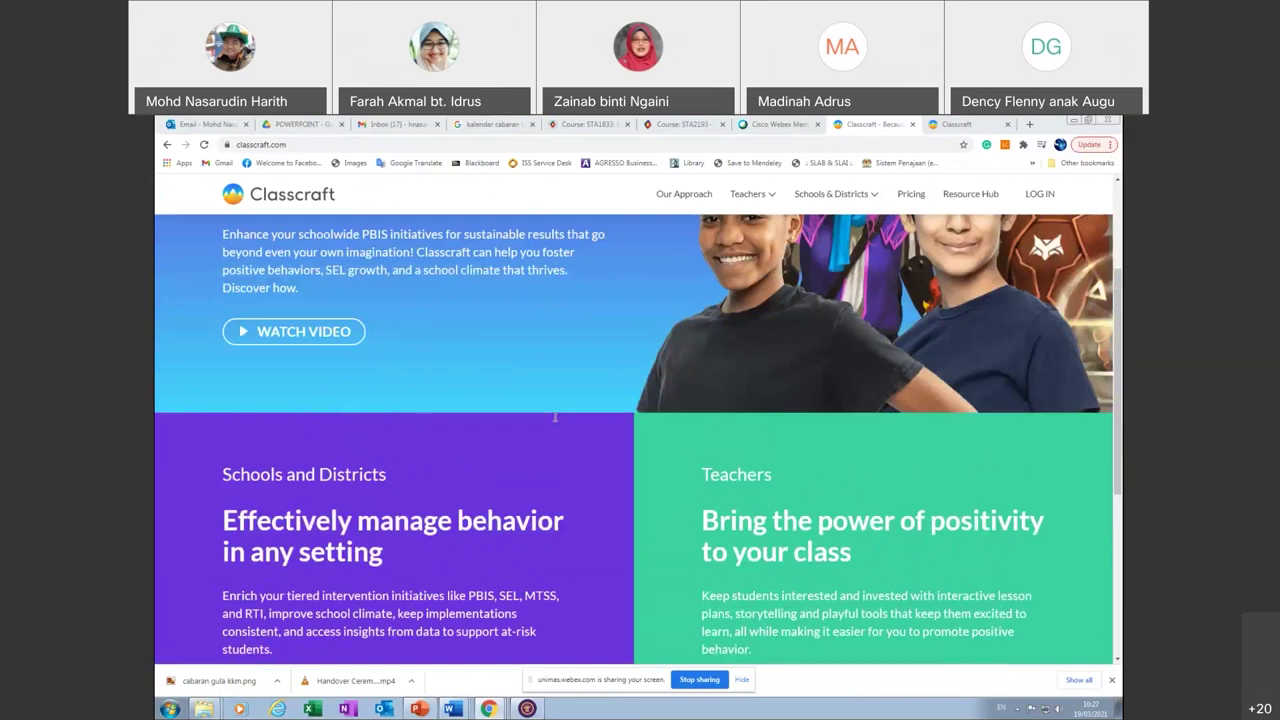
pyautogui.scroll(-1, 555, 417)
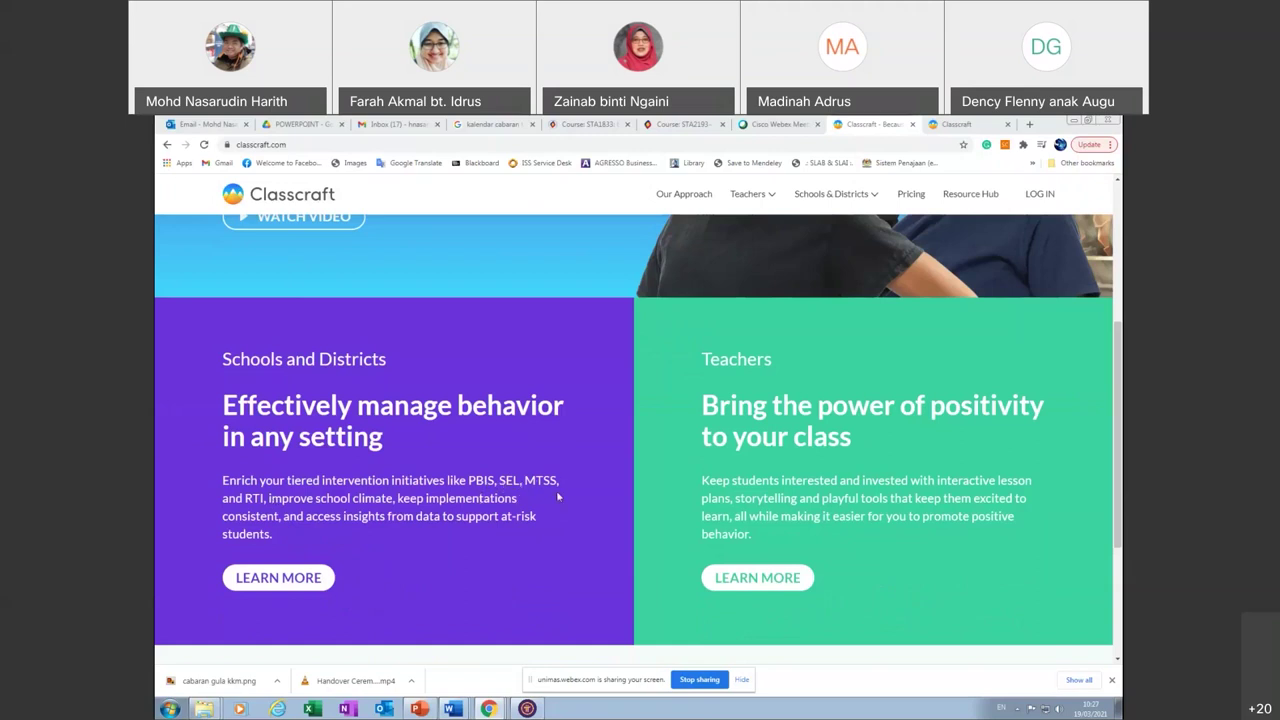
pyautogui.scroll(3, 561, 495)
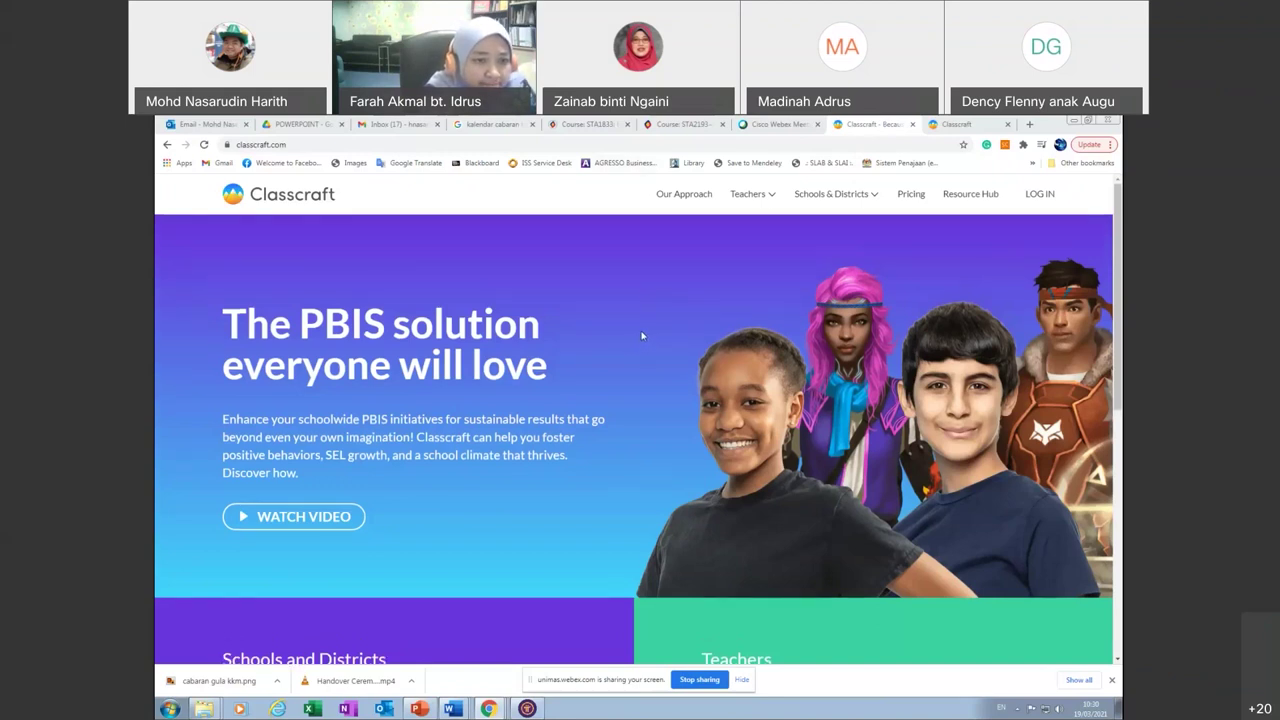
# Step: Skim the Classcraft homepage, then go to the Pricing page at classcraft.com/pricing/
pyautogui.scroll(-5, 642, 330)
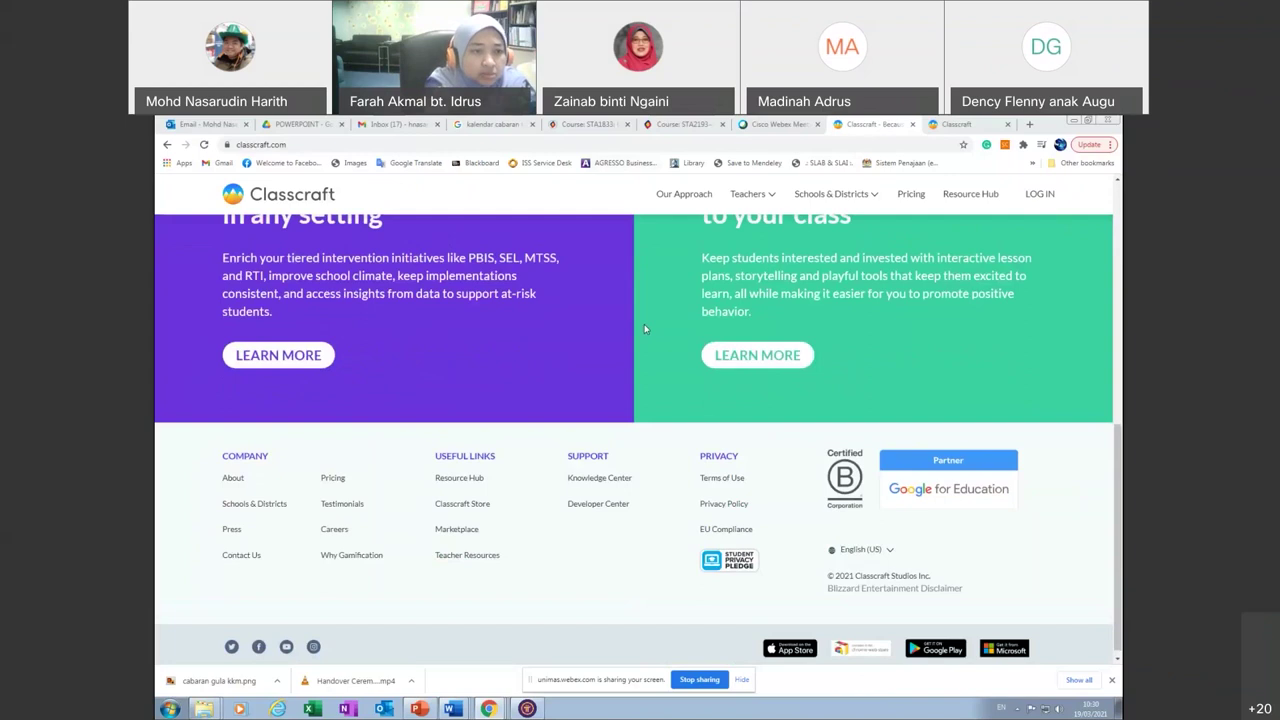
pyautogui.scroll(10, 644, 328)
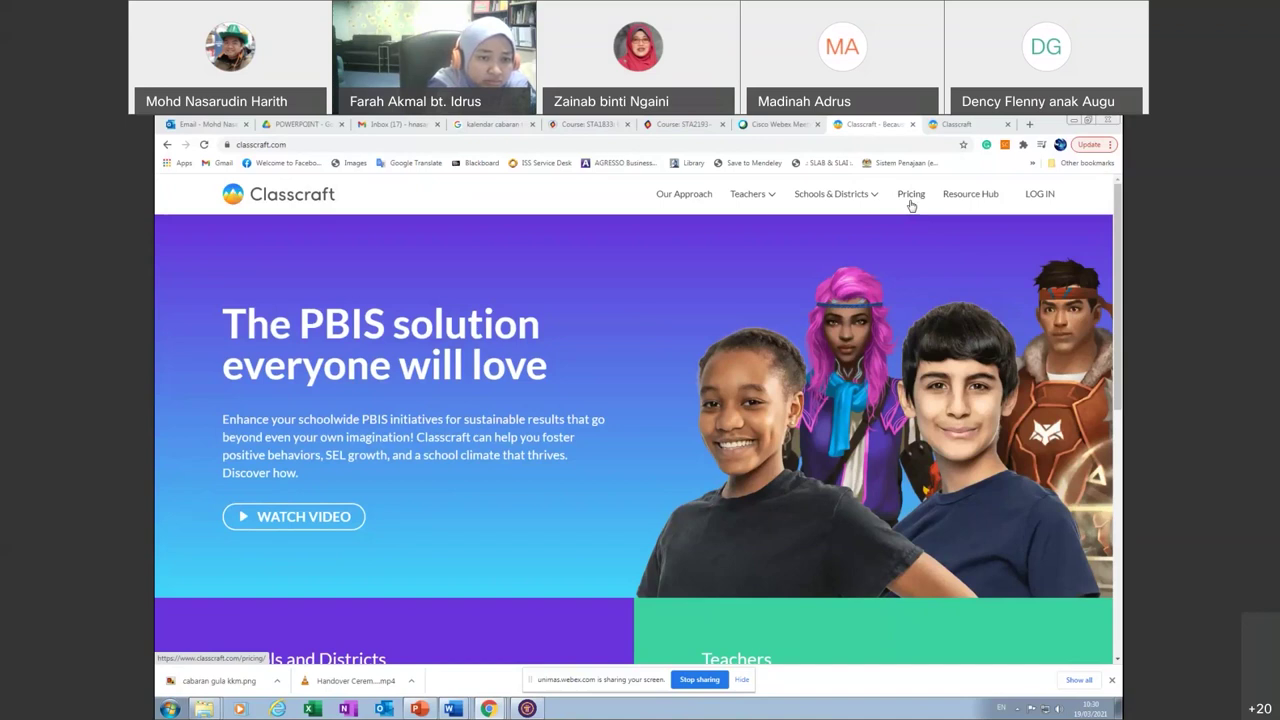
pyautogui.click(911, 196)
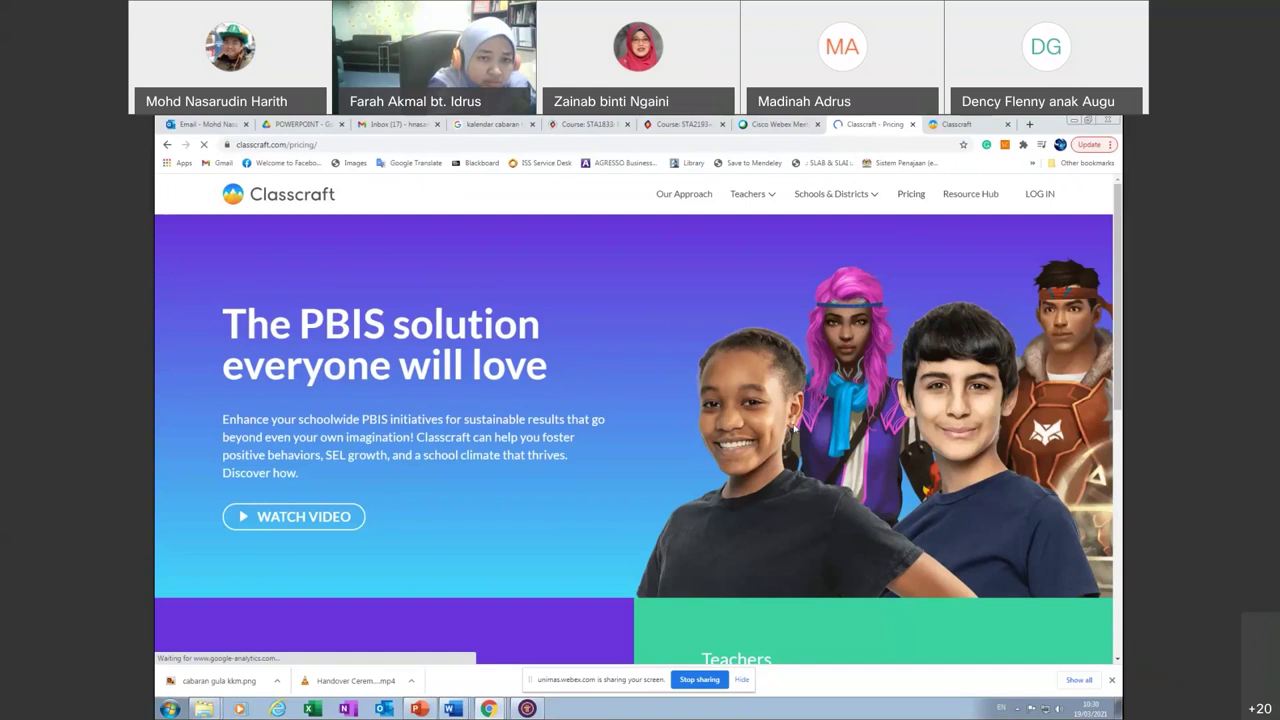
# Step: Review the Basic, Premium and School & District plan cards and feature comparison rows
pyautogui.scroll(-3, 1004, 441)
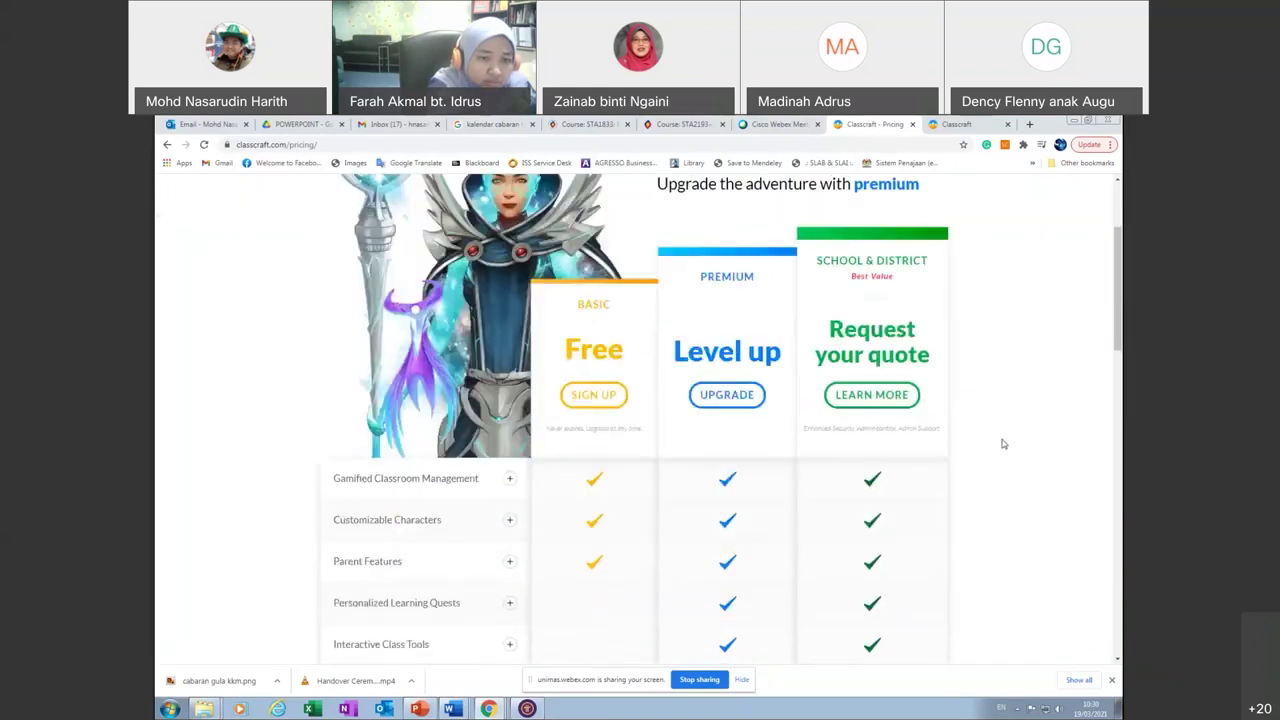
pyautogui.scroll(2, 1004, 441)
pyautogui.scroll(-5, 1004, 439)
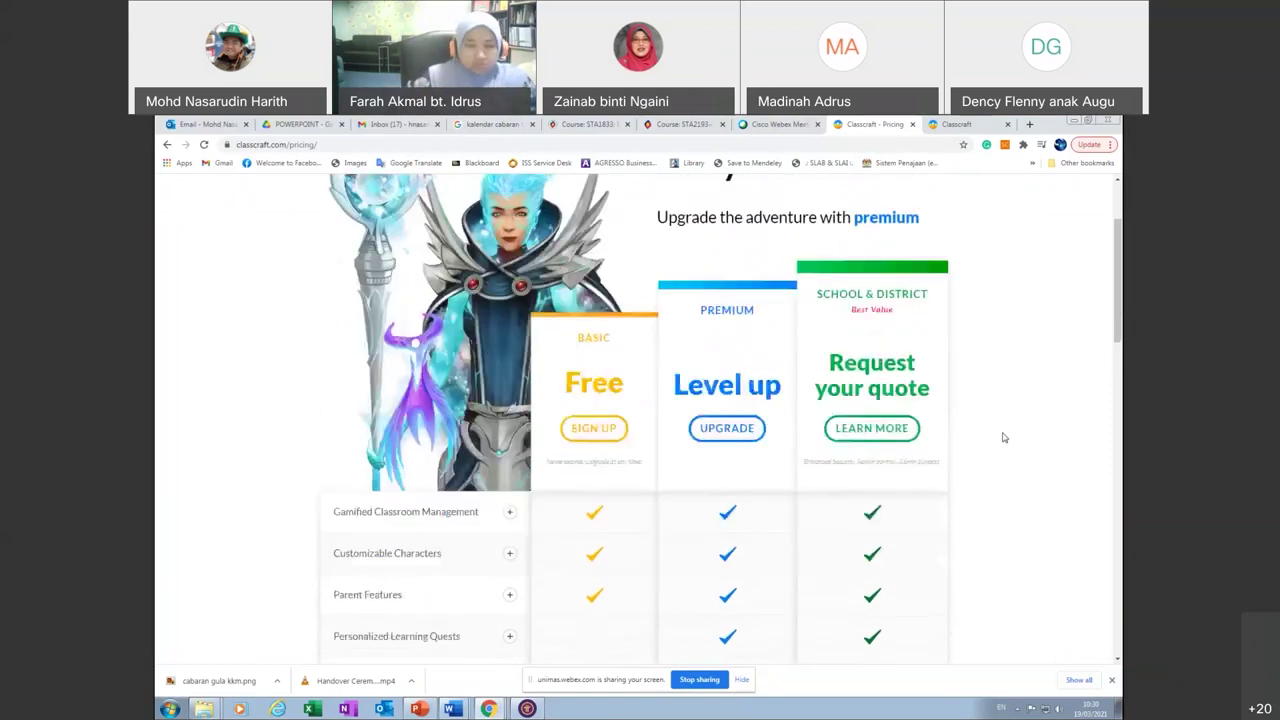
pyautogui.scroll(3, 1005, 427)
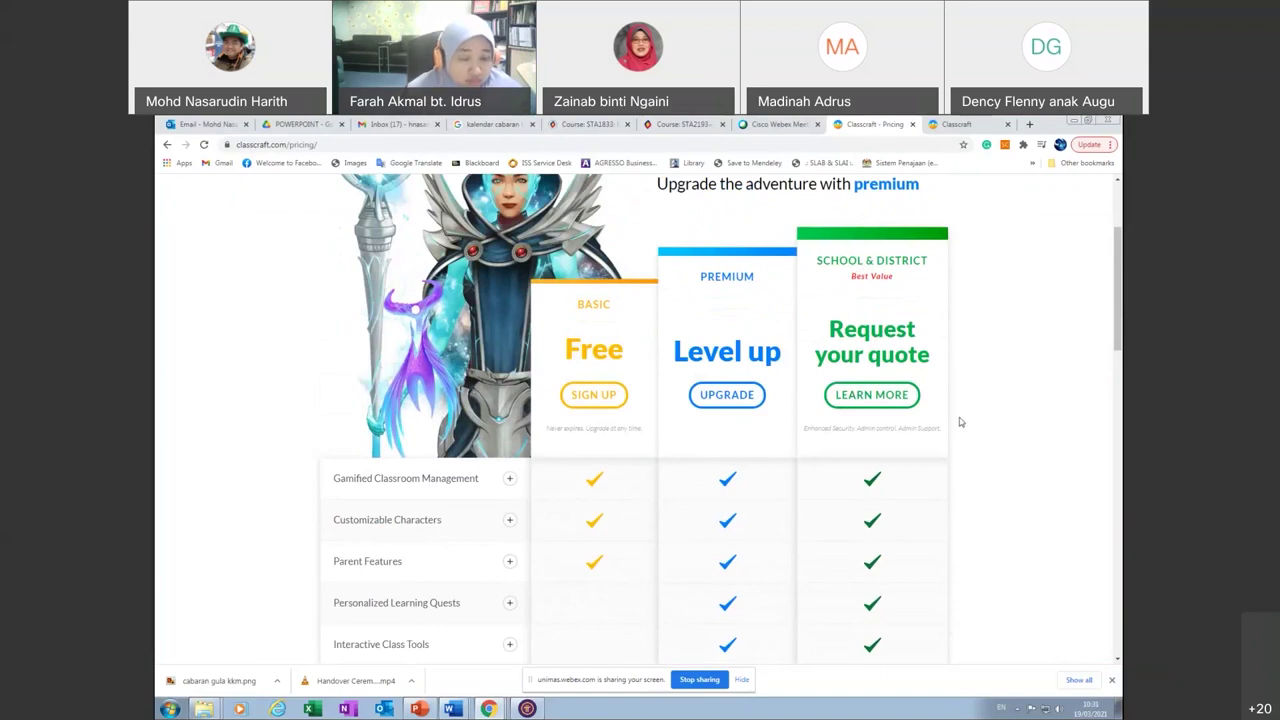
pyautogui.scroll(-1, 958, 418)
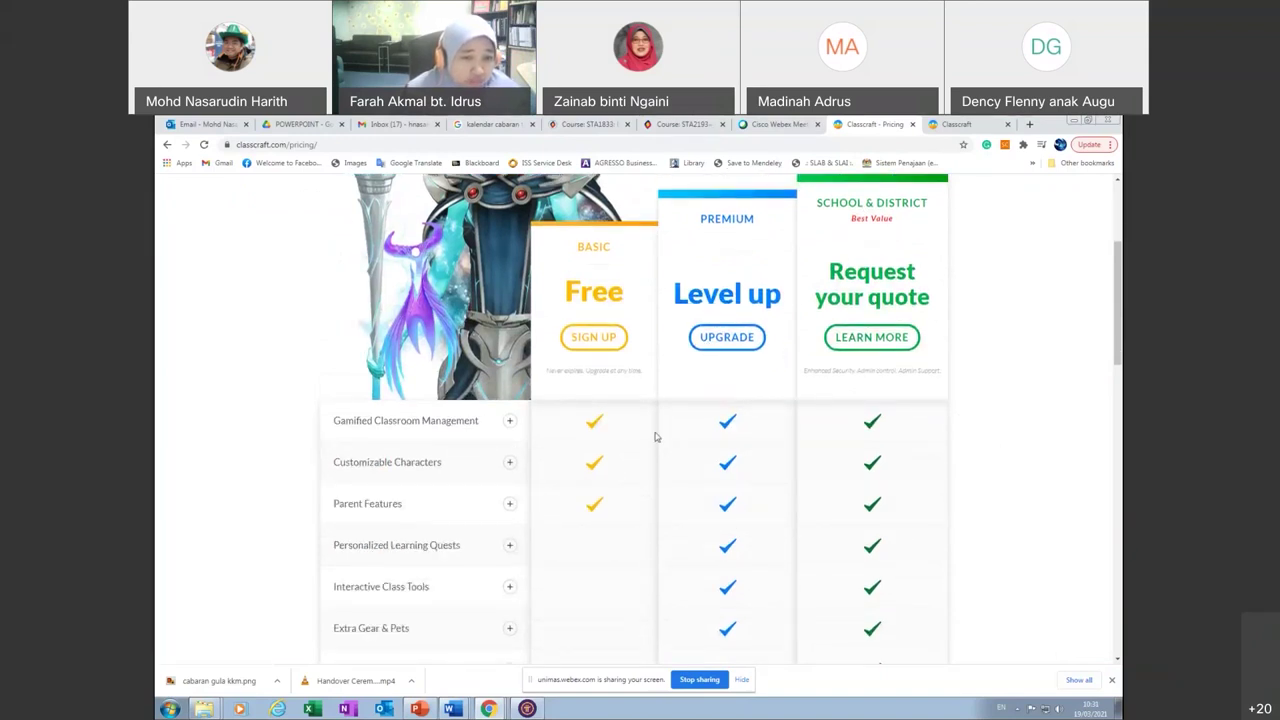
pyautogui.scroll(-1, 673, 557)
pyautogui.scroll(-8, 674, 550)
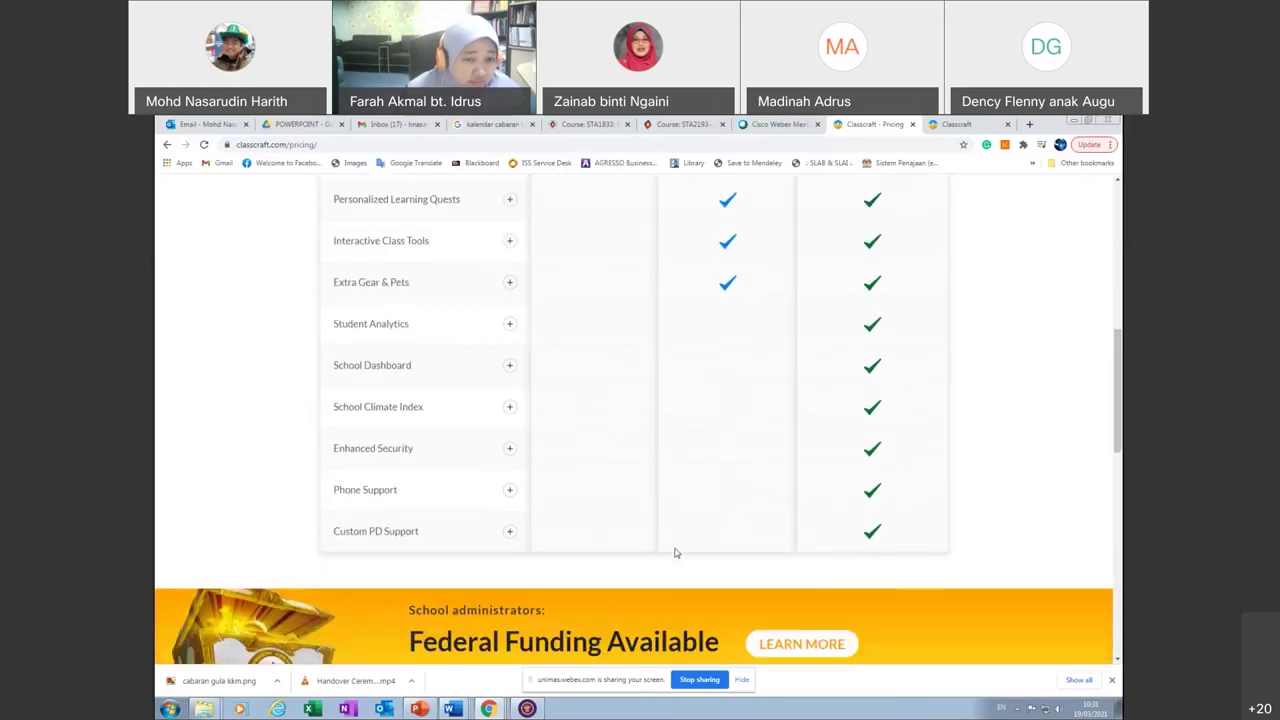
pyautogui.scroll(10, 677, 542)
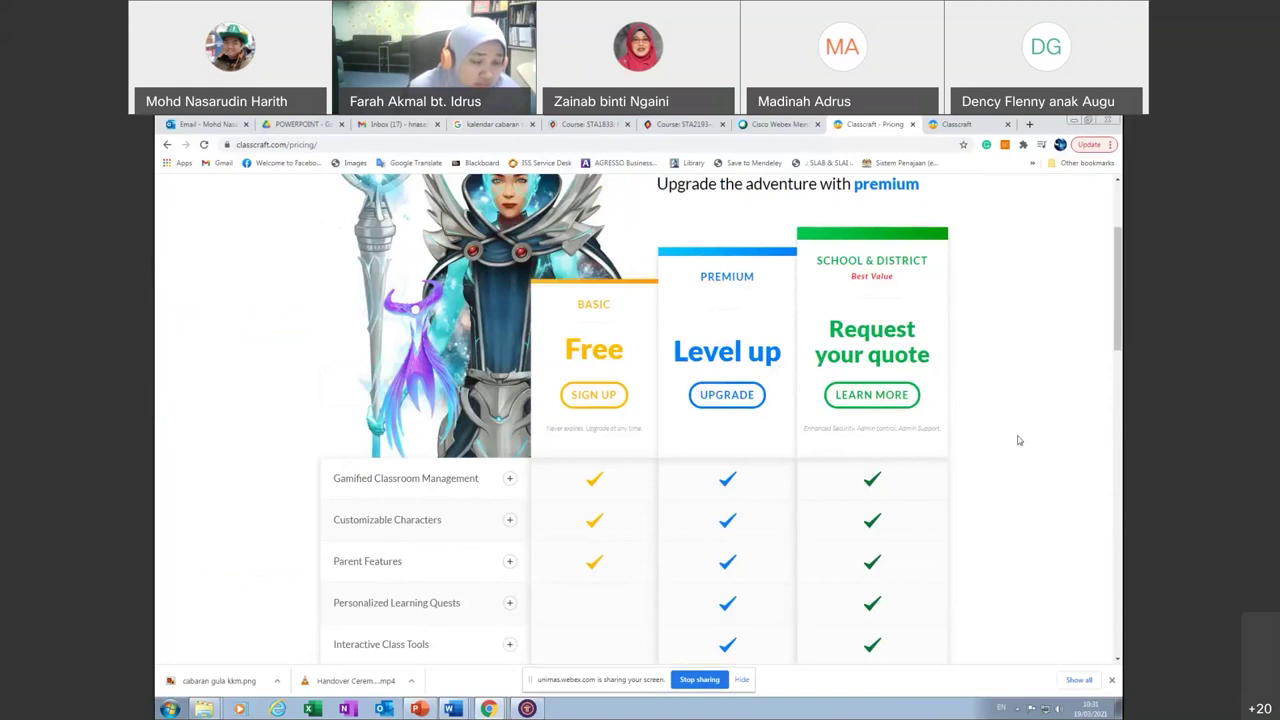
# Step: Return to the Classcraft homepage via the logo and go to the Log in page
pyautogui.scroll(1, 1018, 440)
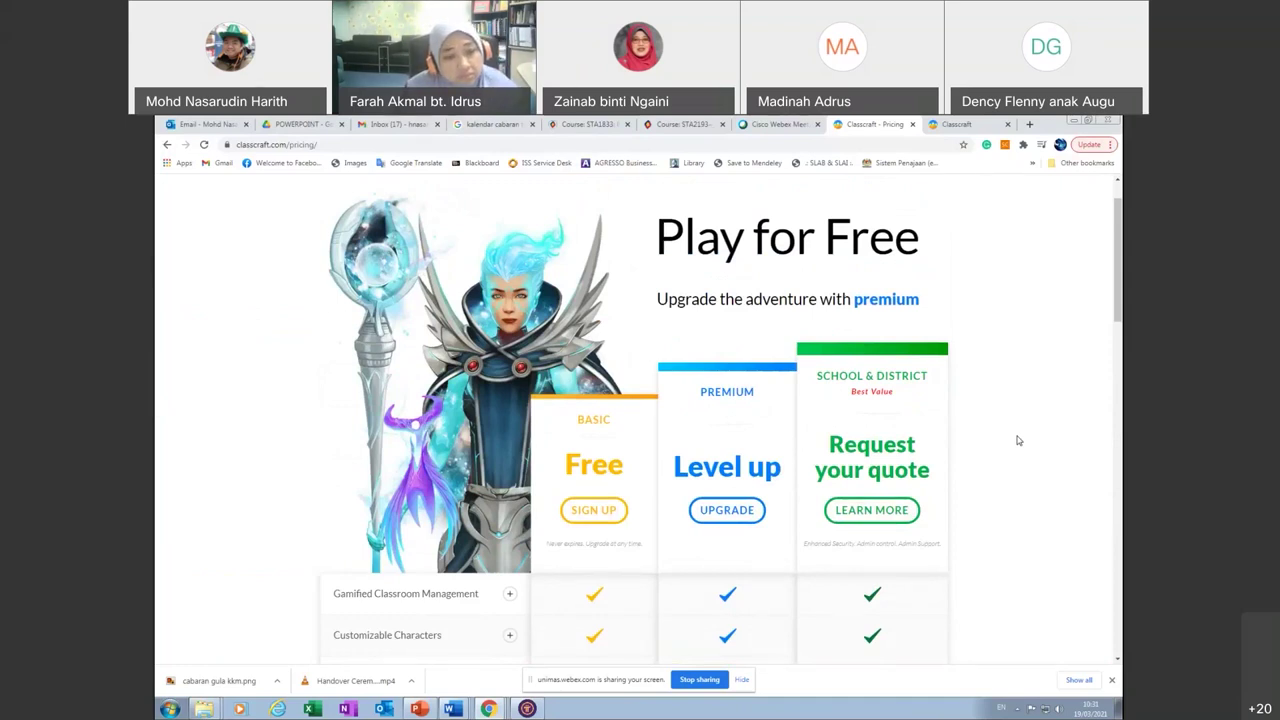
pyautogui.scroll(1, 1018, 440)
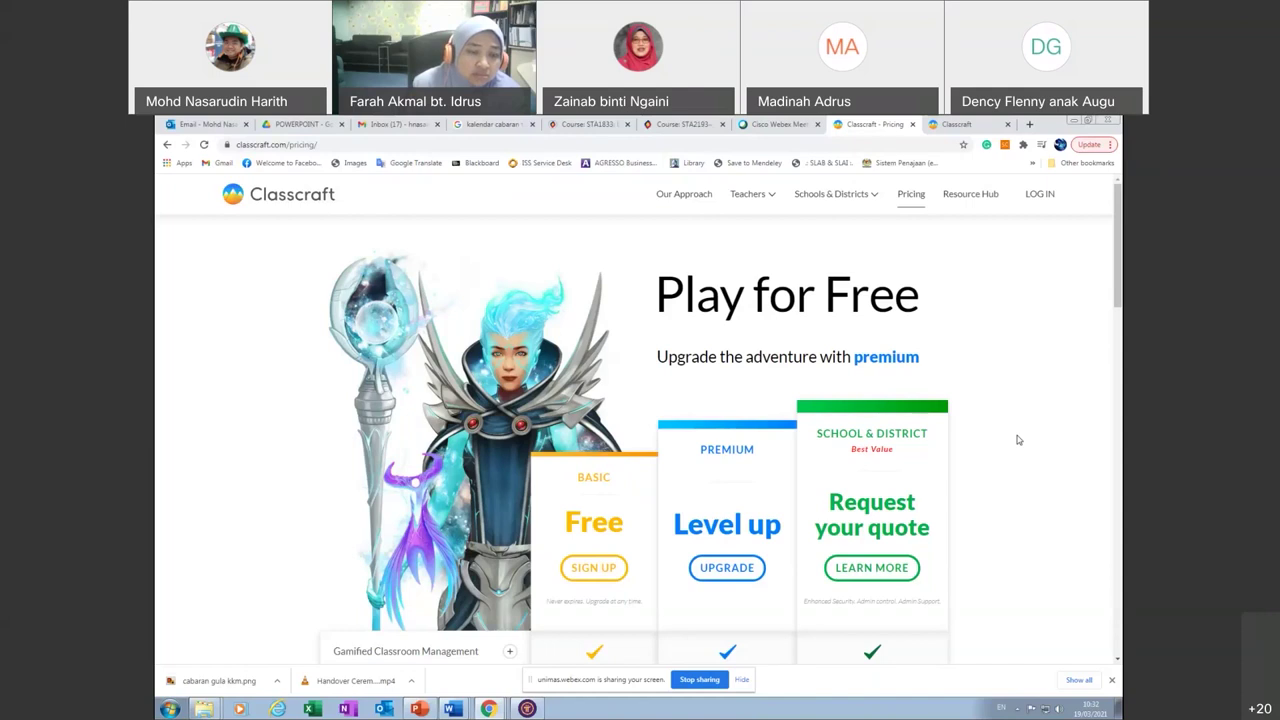
pyautogui.scroll(-2, 811, 451)
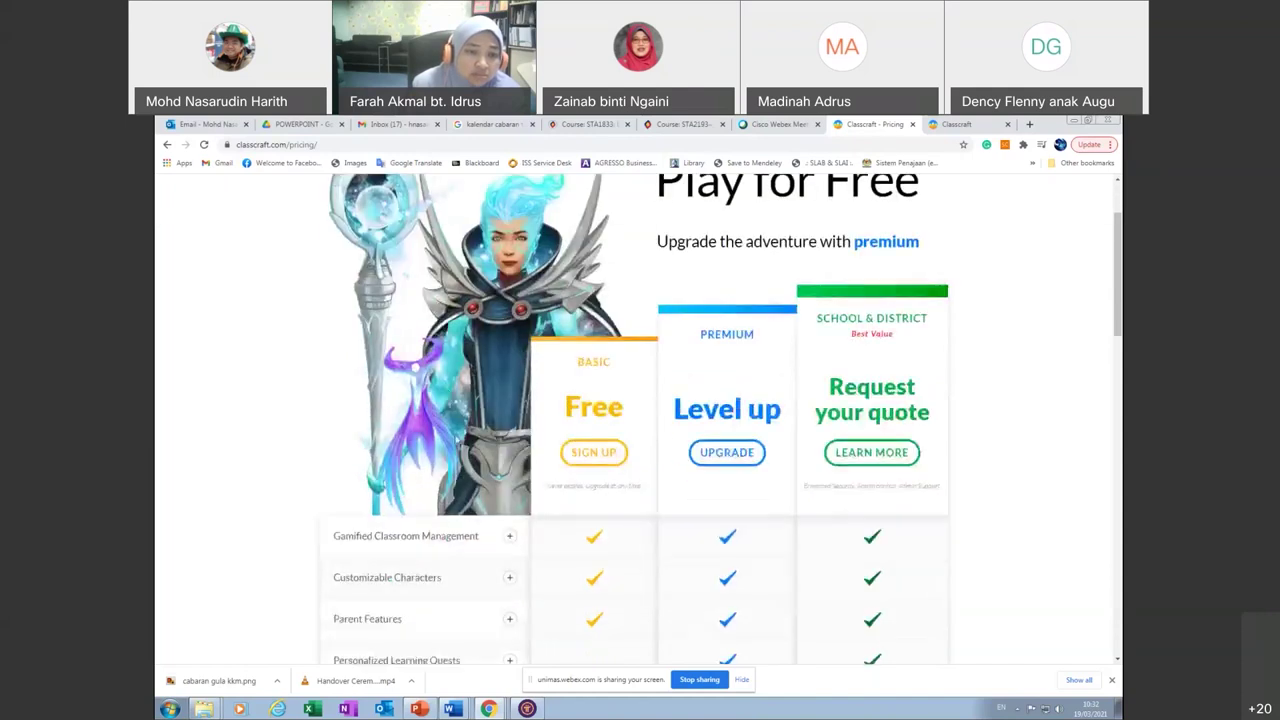
pyautogui.scroll(1, 450, 445)
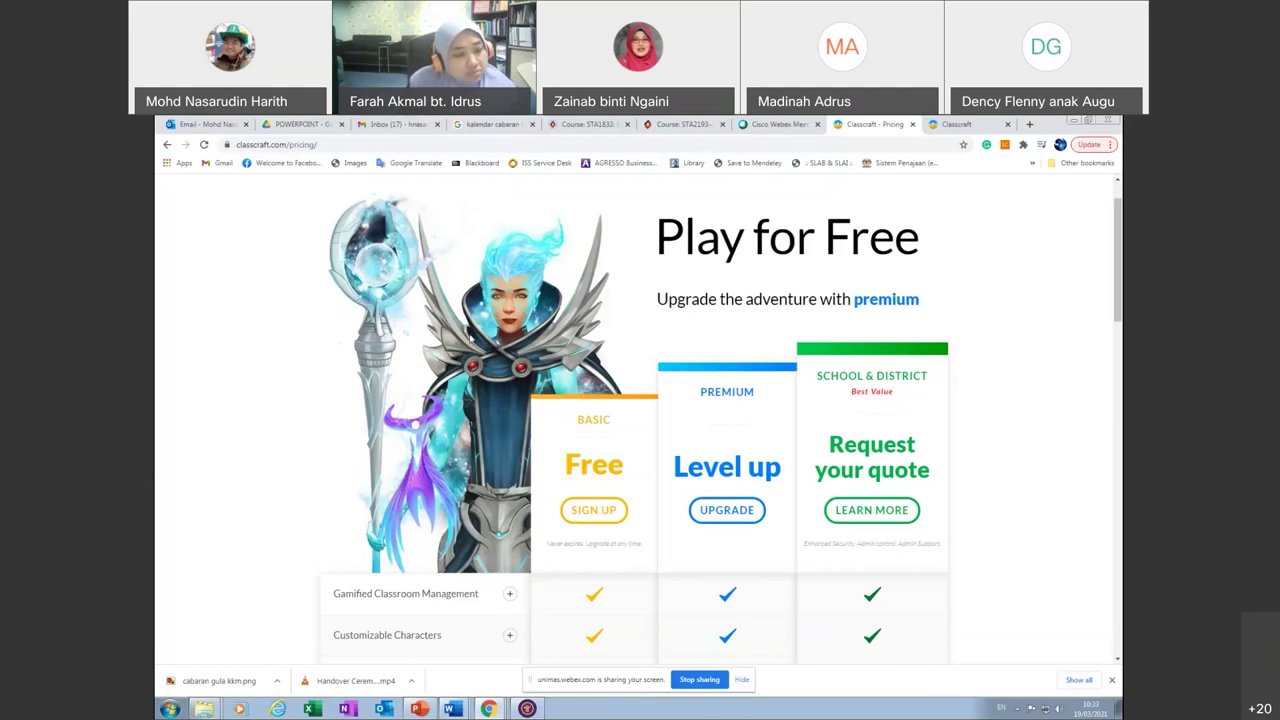
pyautogui.scroll(1, 1013, 412)
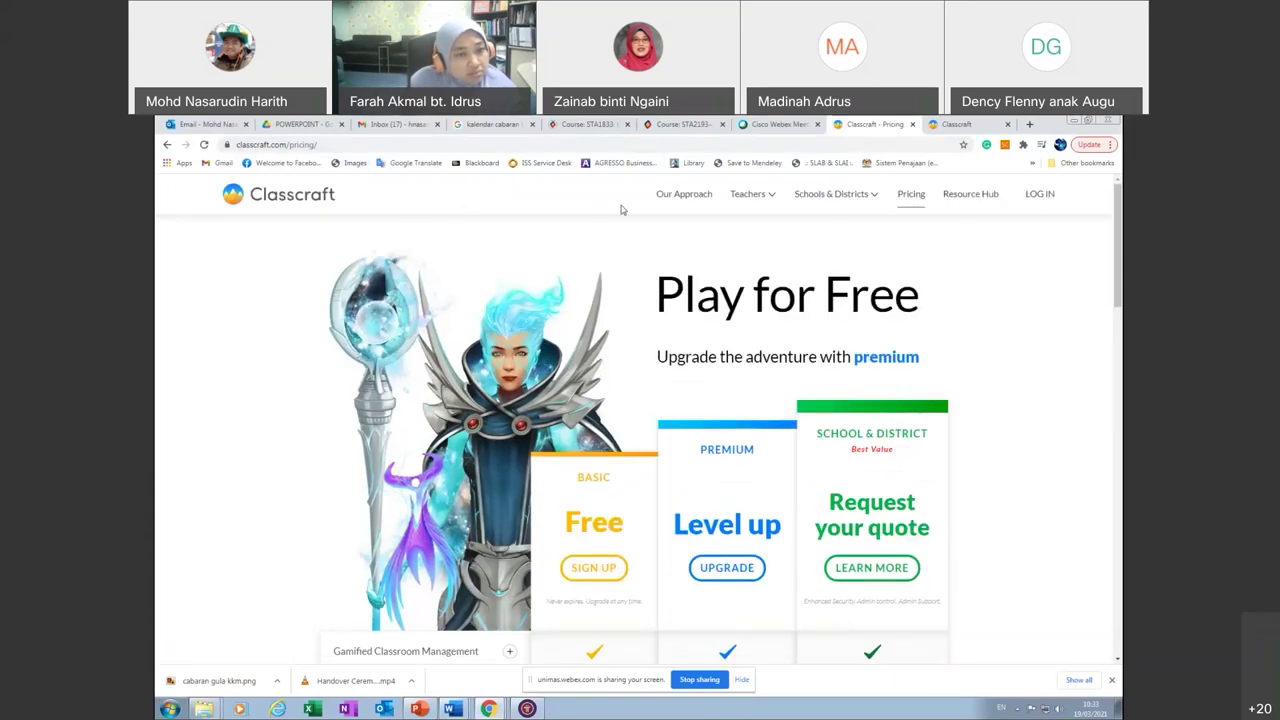
pyautogui.click(295, 200)
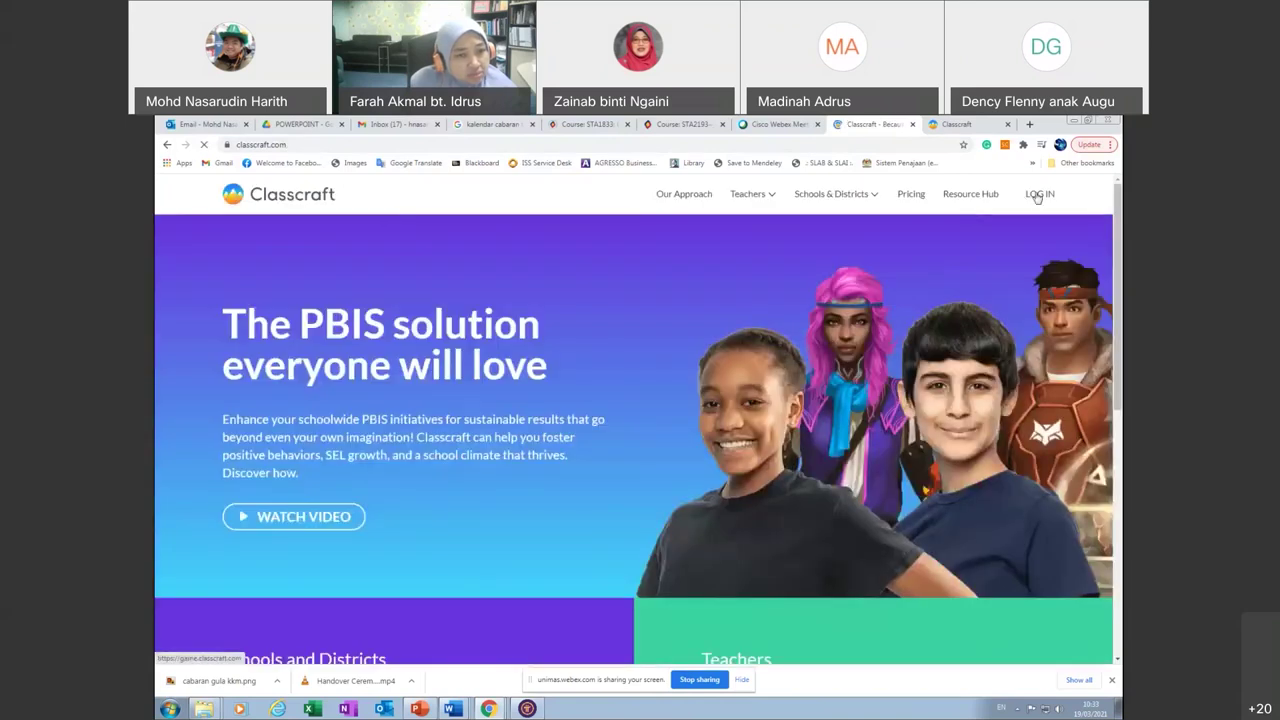
pyautogui.click(1037, 197)
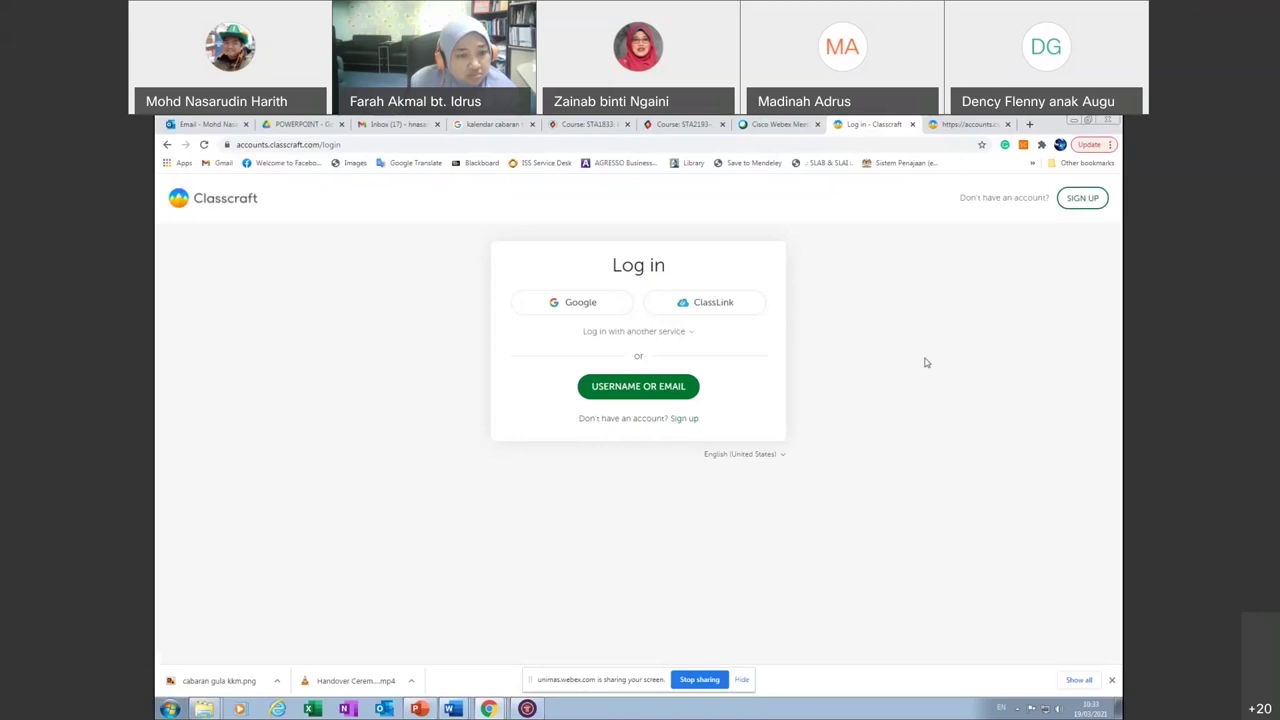
# Step: Go to the SIGN UP page to create a free Classcraft account
pyautogui.click(1088, 206)
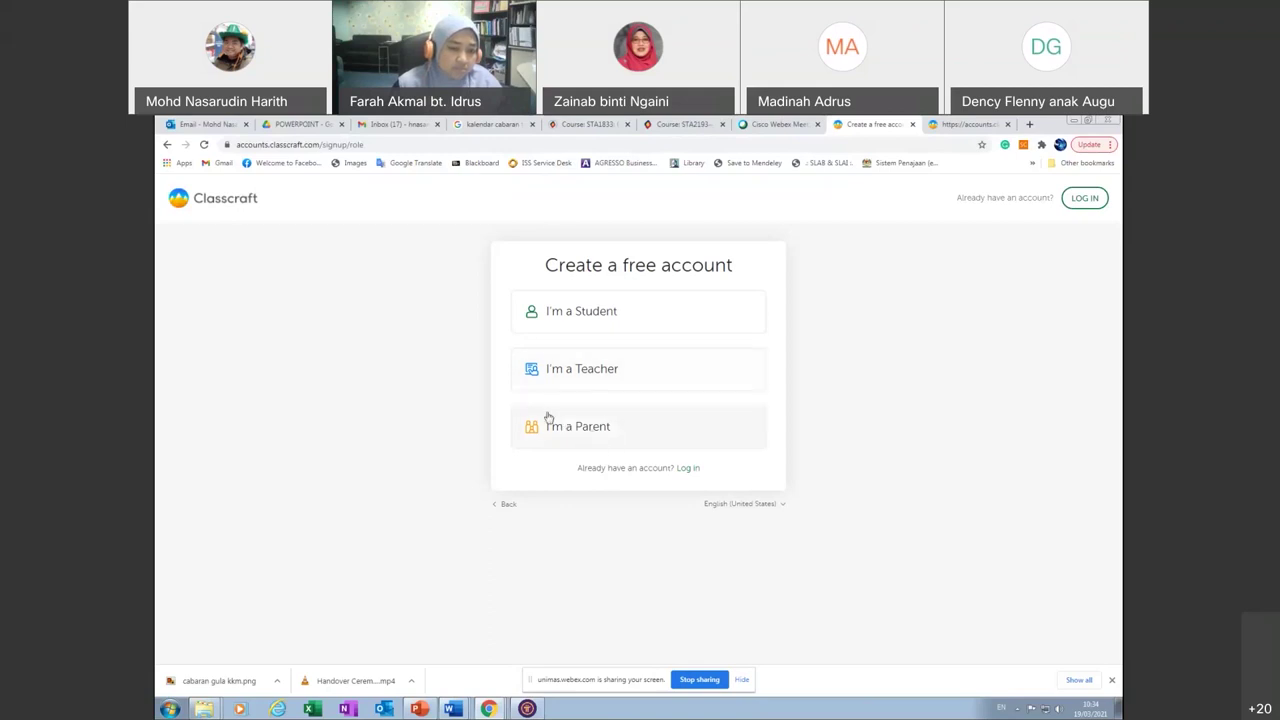
# Step: Attempt a teacher sign-up with the first Google account, allow access, then return to Log in
pyautogui.click(563, 373)
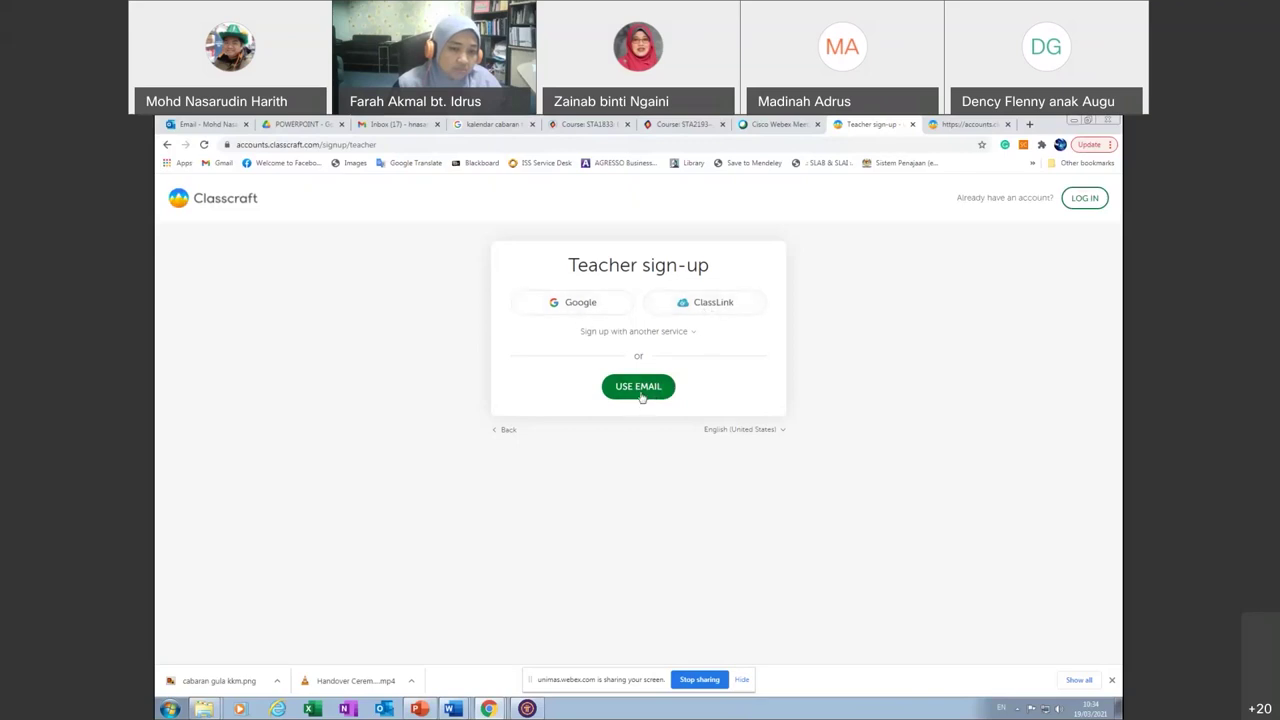
pyautogui.click(589, 312)
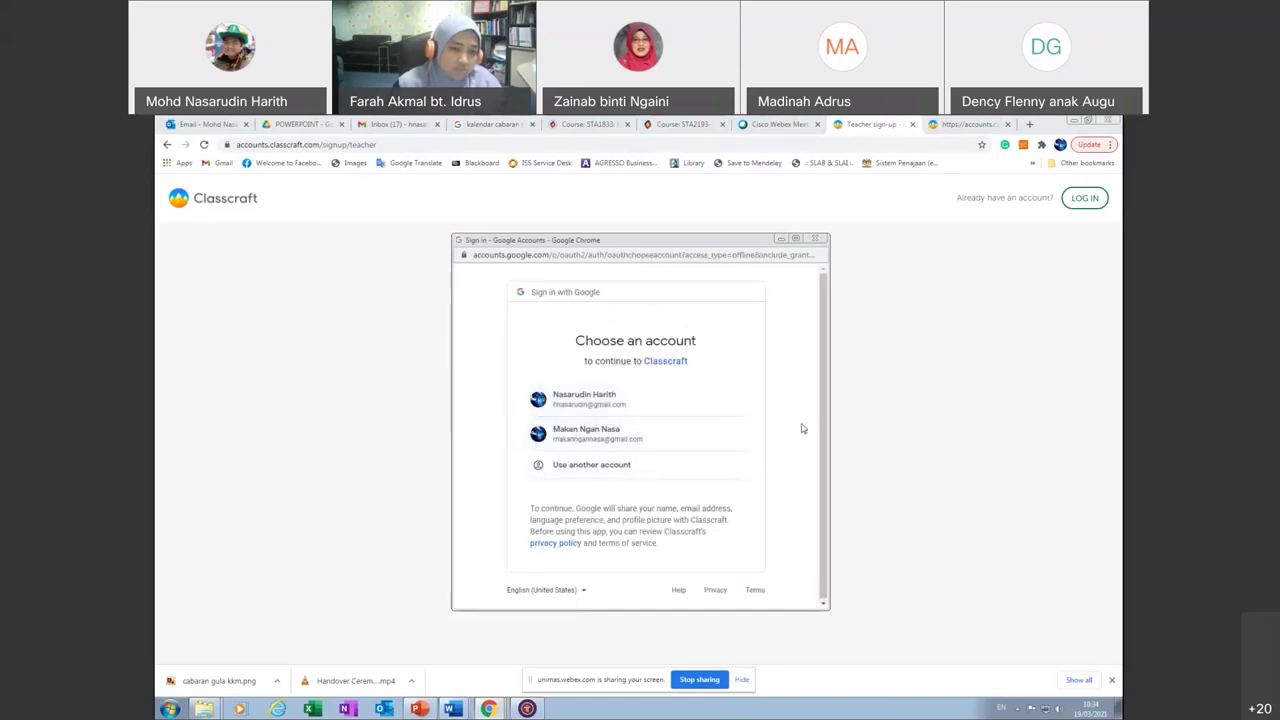
pyautogui.click(588, 404)
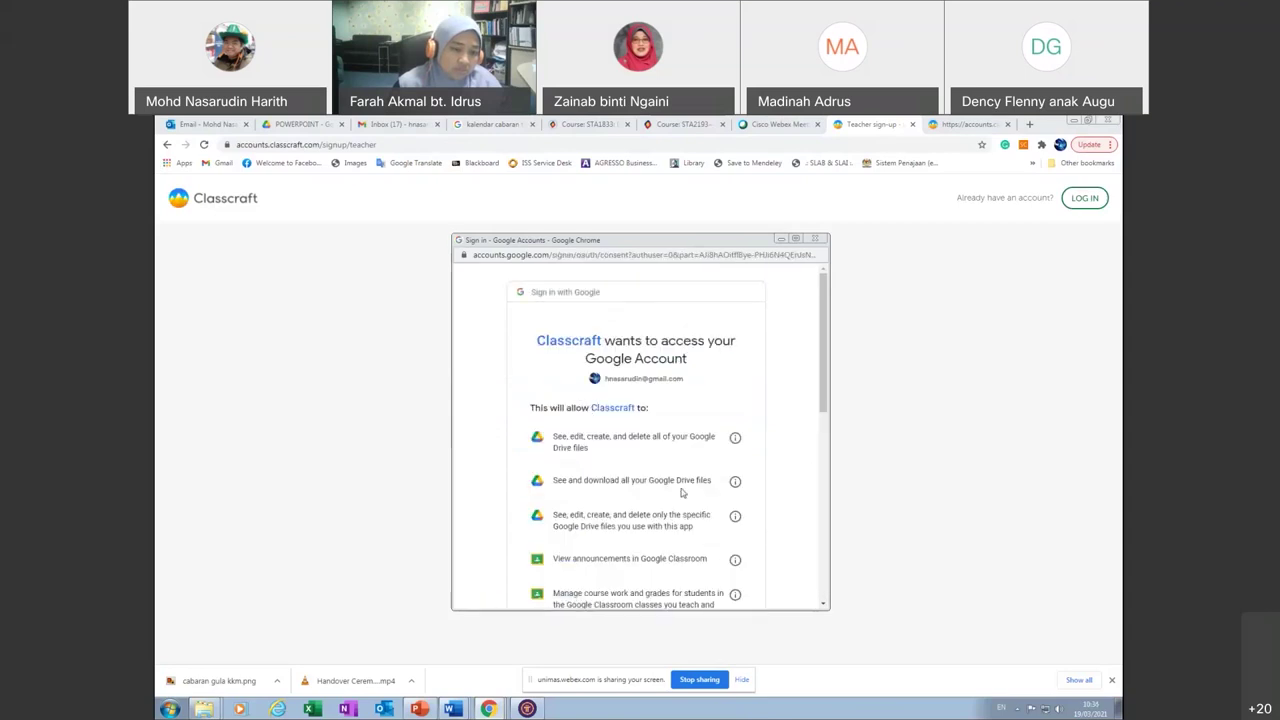
pyautogui.scroll(-5, 682, 487)
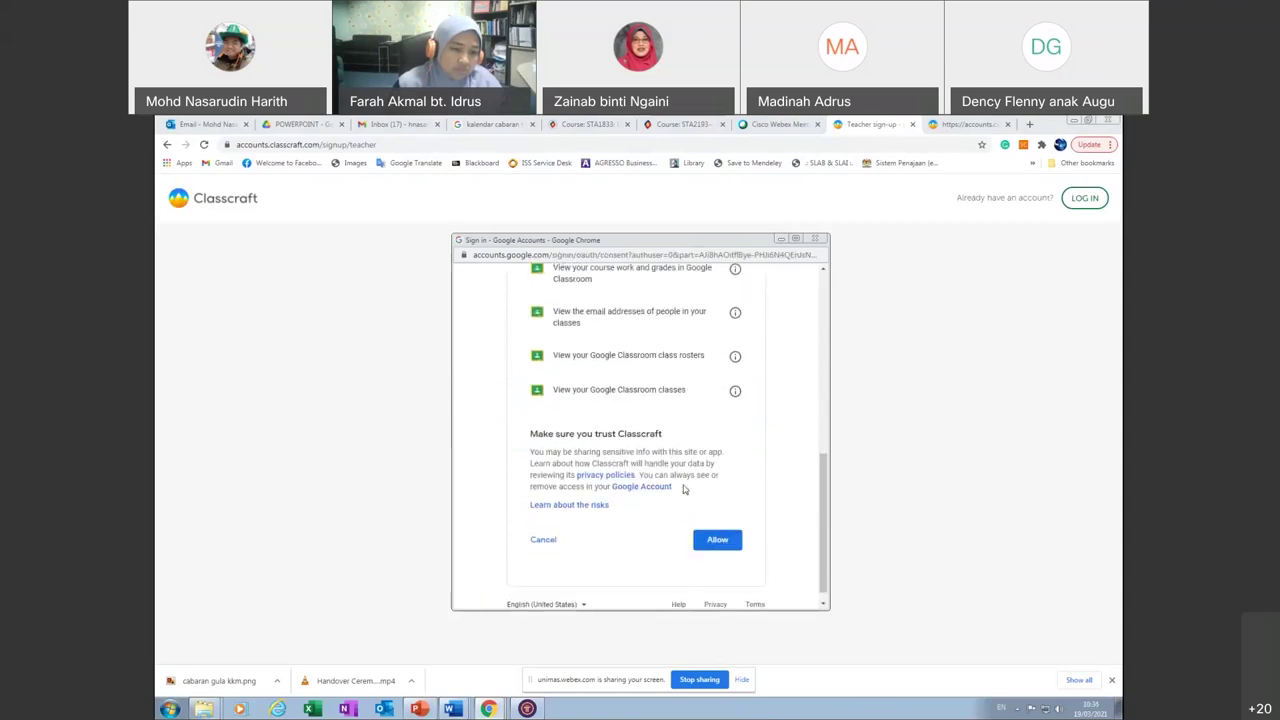
pyautogui.click(815, 240)
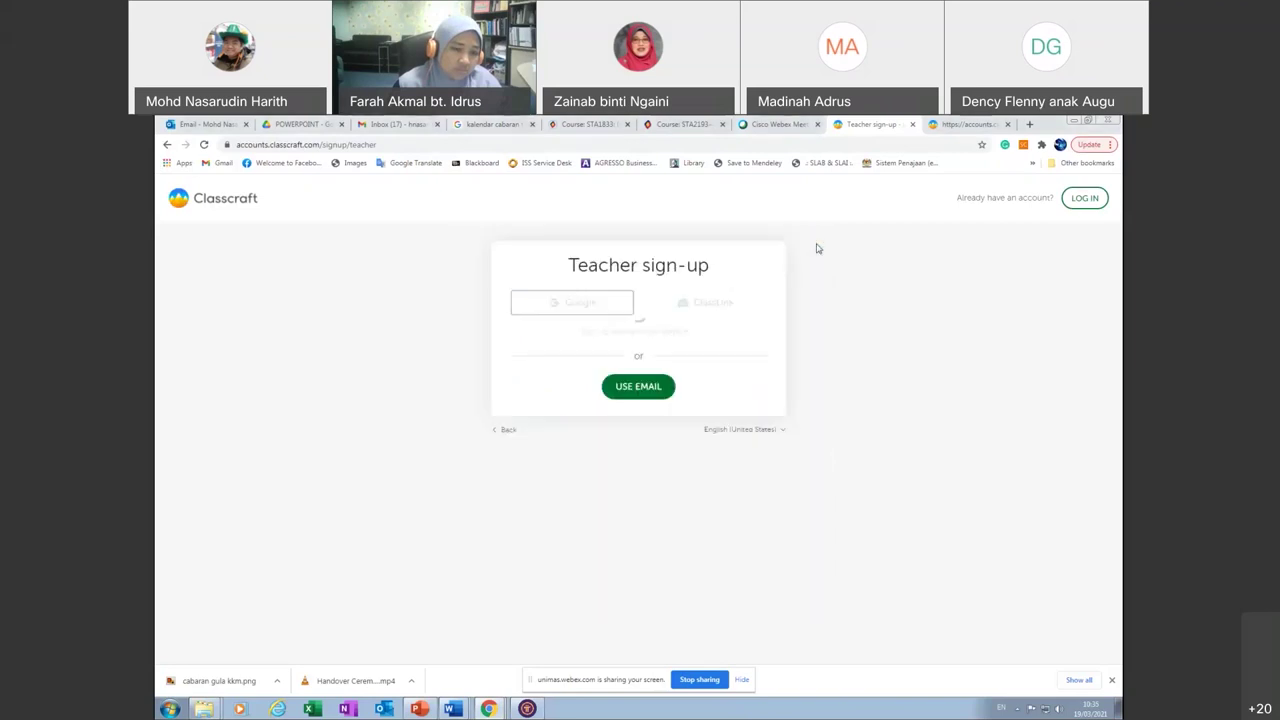
pyautogui.click(1085, 198)
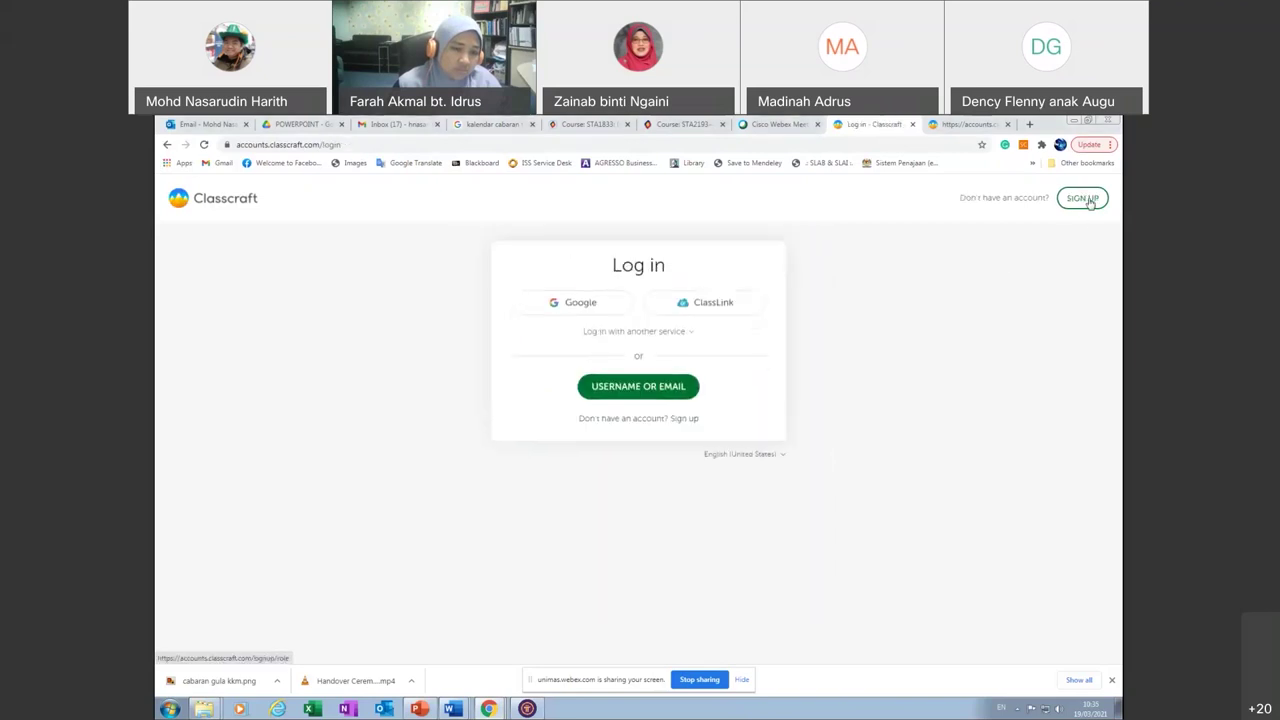
# Step: Log in to Classcraft with Google, choosing the teacher's Google account
pyautogui.click(591, 302)
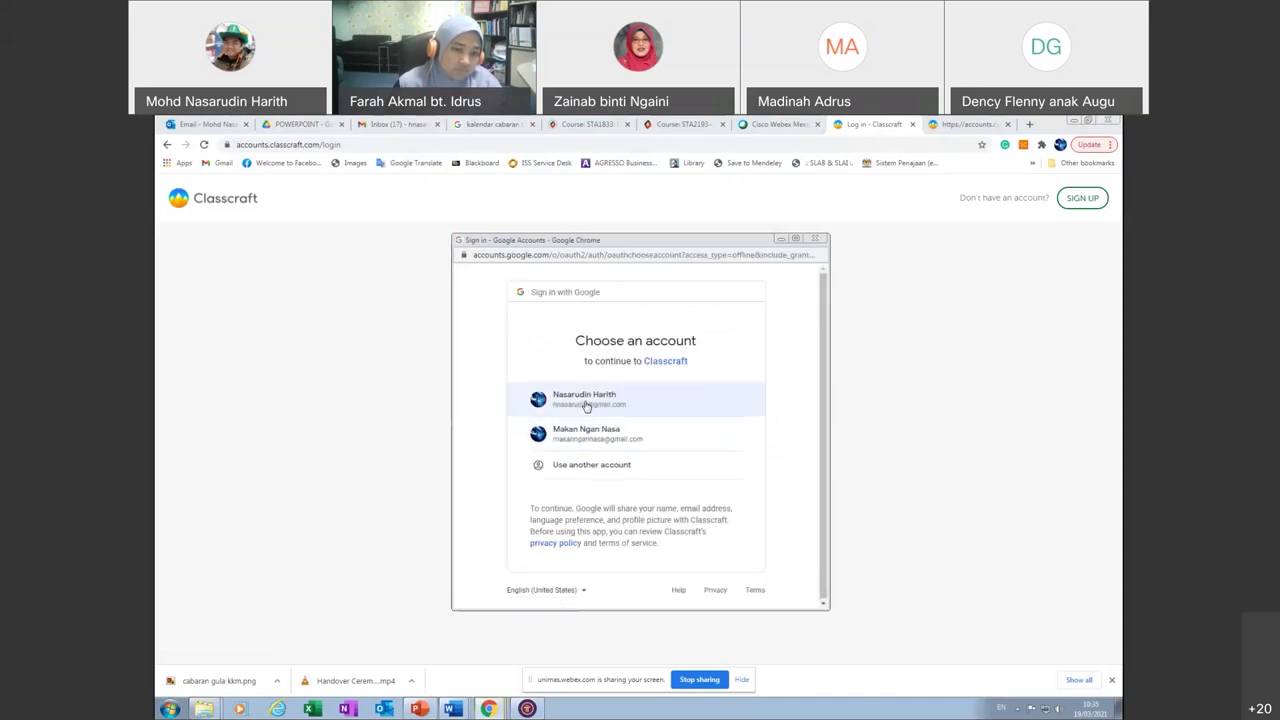
pyautogui.click(587, 405)
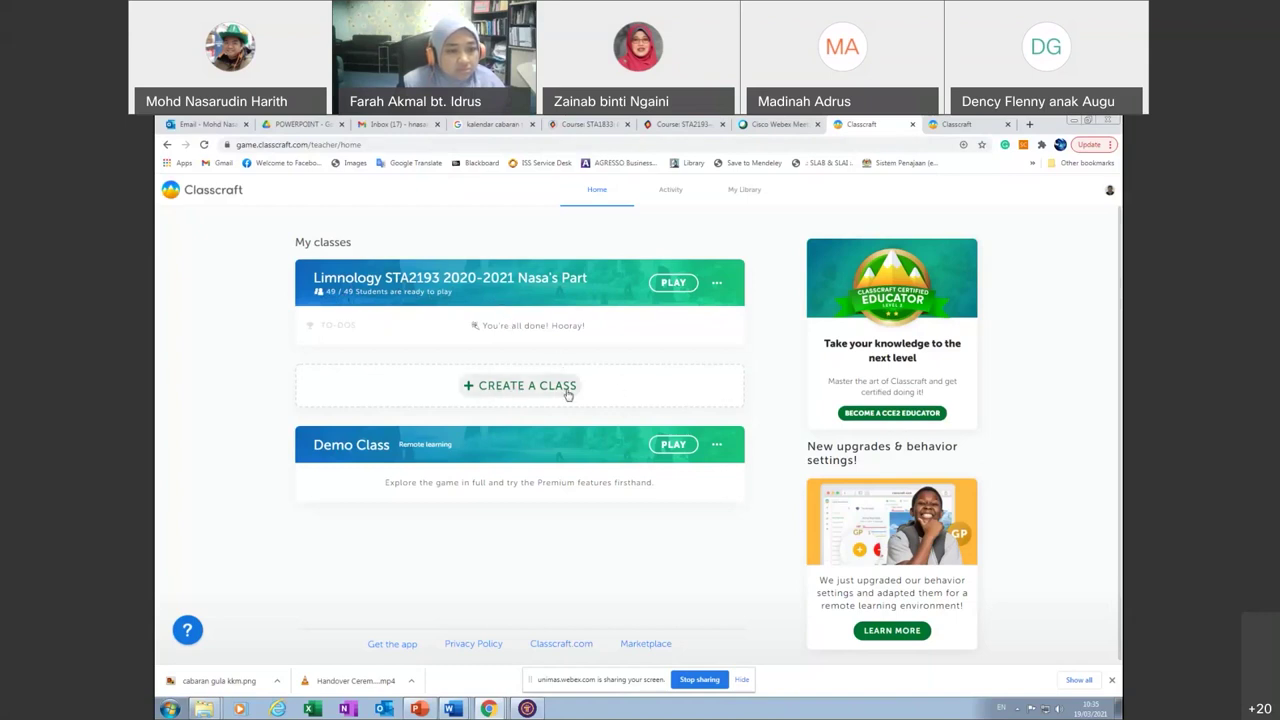
# Step: Open the Limnology STA2193 class, view two students' stats, then show the Teams view
pyautogui.click(474, 289)
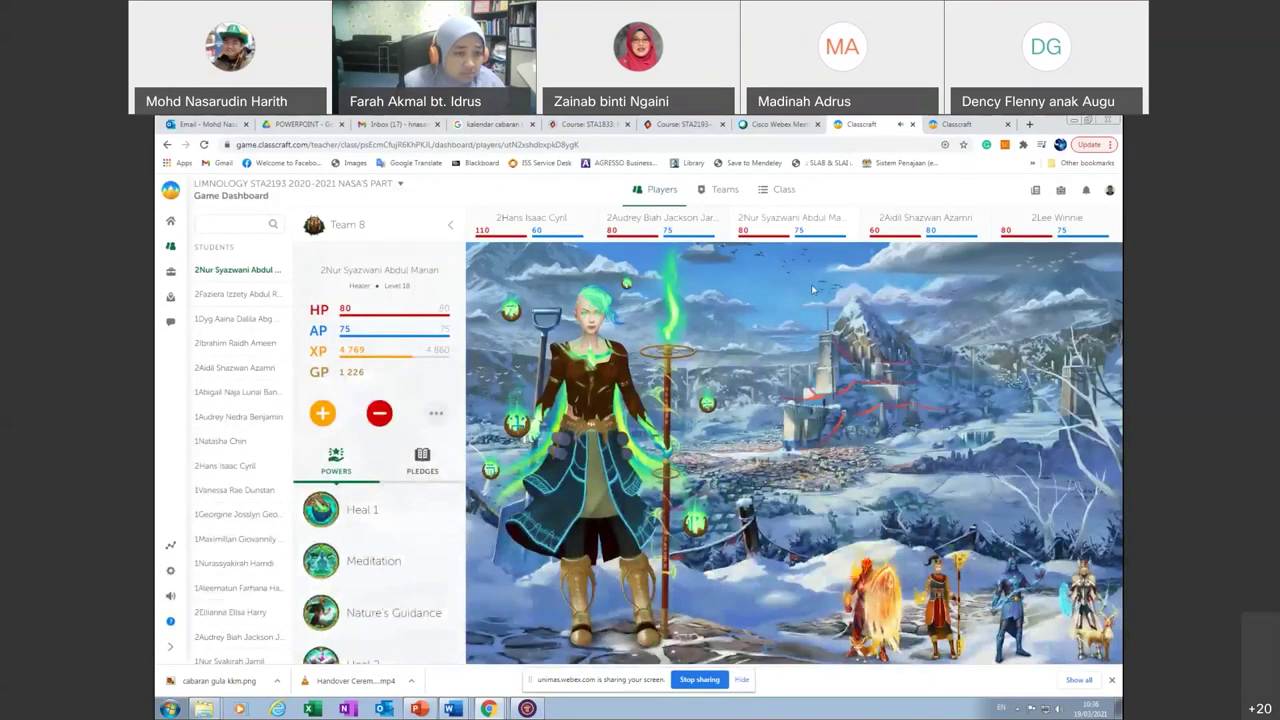
pyautogui.scroll(-8, 252, 406)
pyautogui.scroll(8, 250, 407)
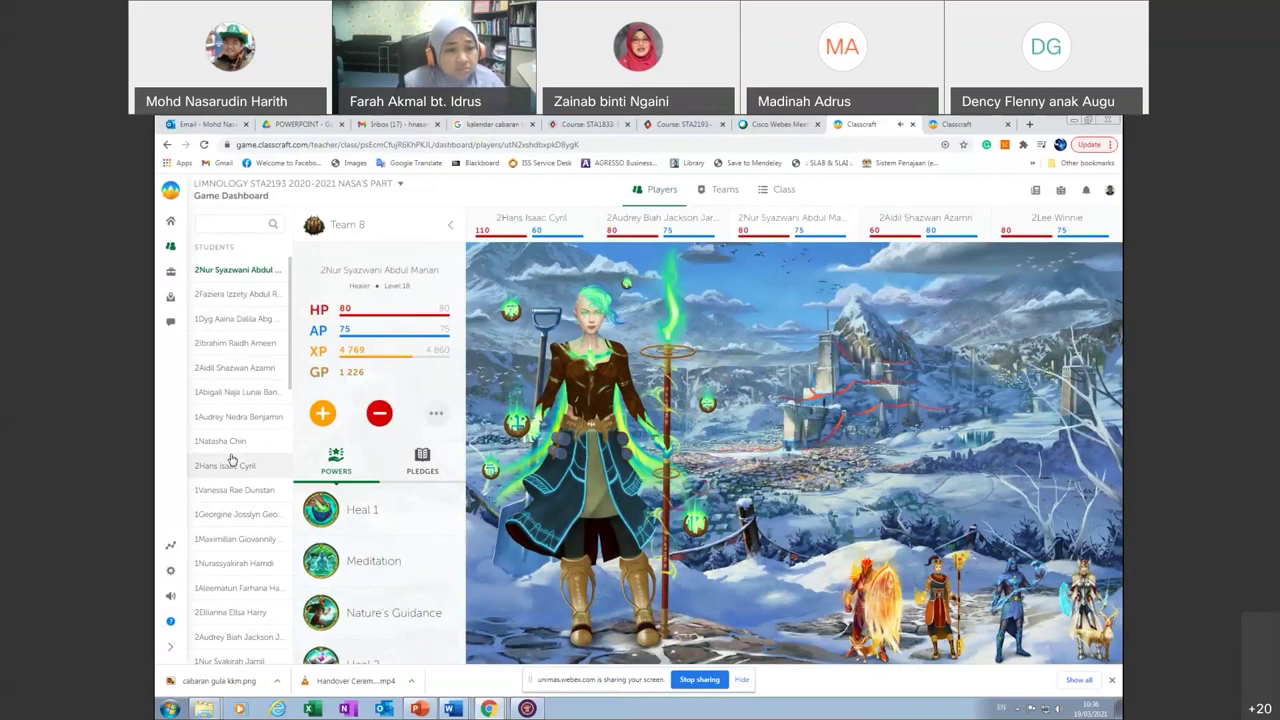
pyautogui.click(244, 293)
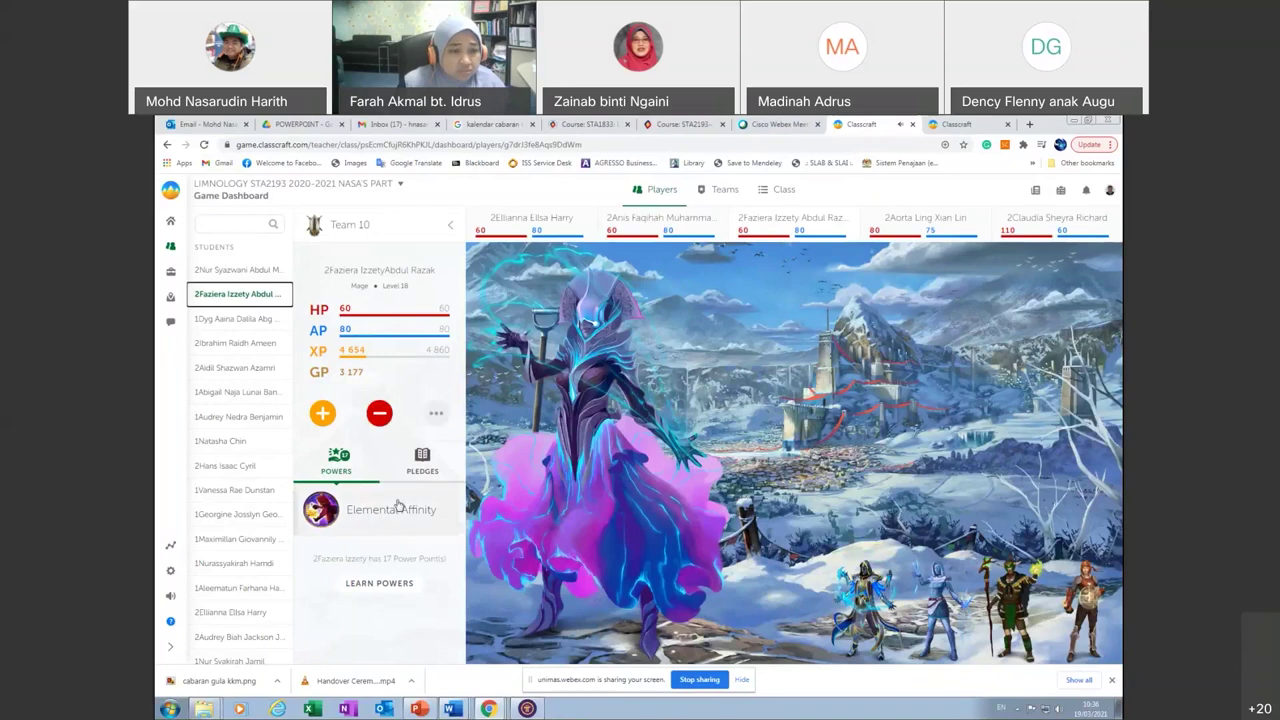
pyautogui.click(238, 466)
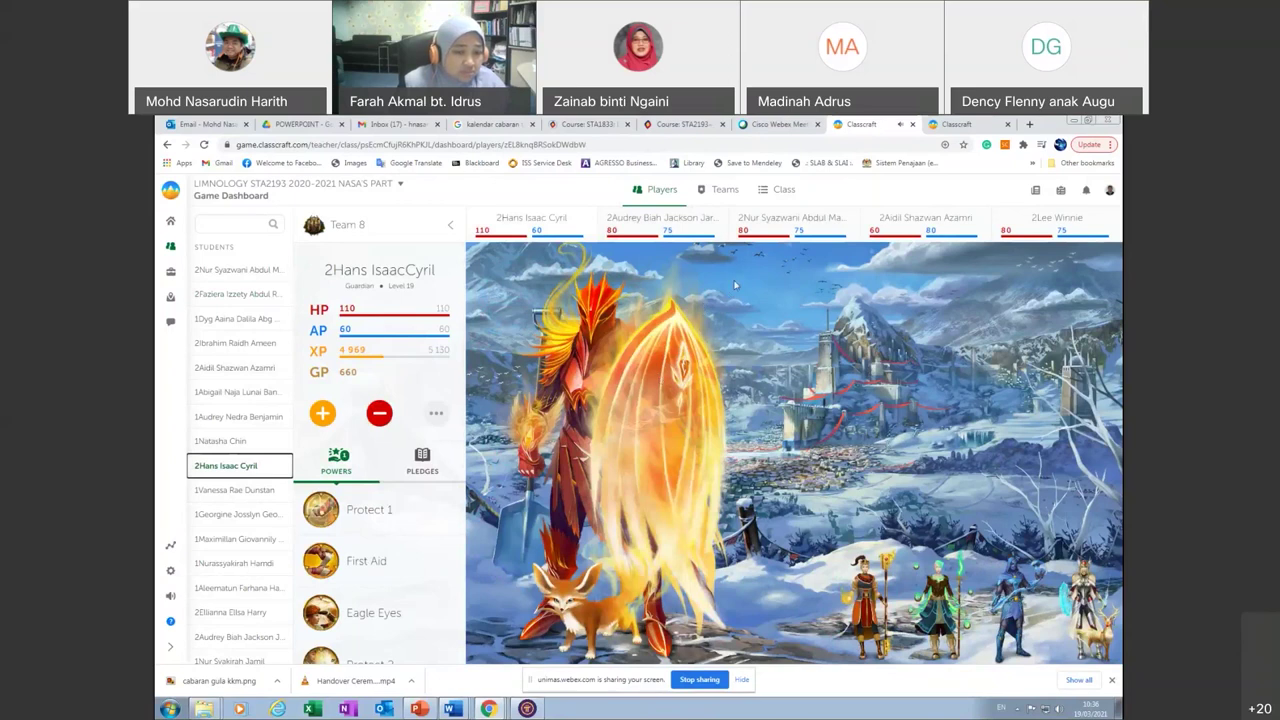
pyautogui.click(717, 200)
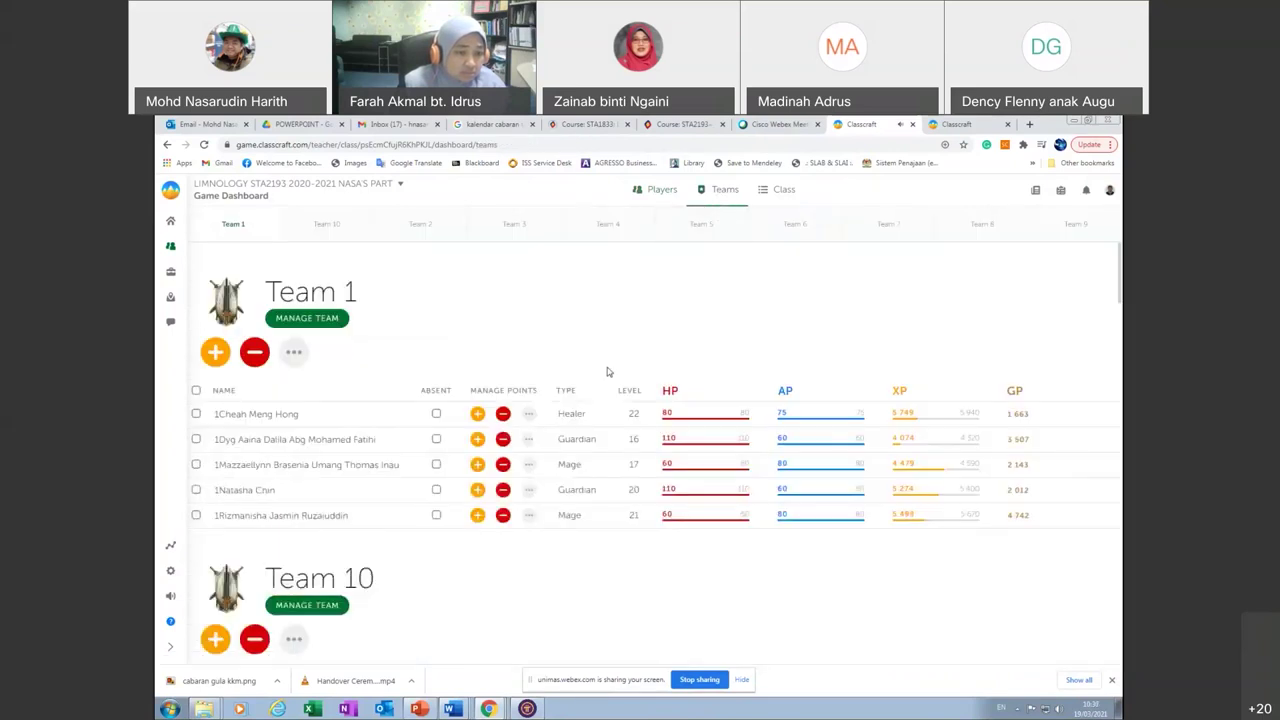
# Step: Scroll through Team 1's roster, then switch the Game Dashboard to the Class view
pyautogui.scroll(-5, 609, 372)
pyautogui.scroll(-3, 609, 372)
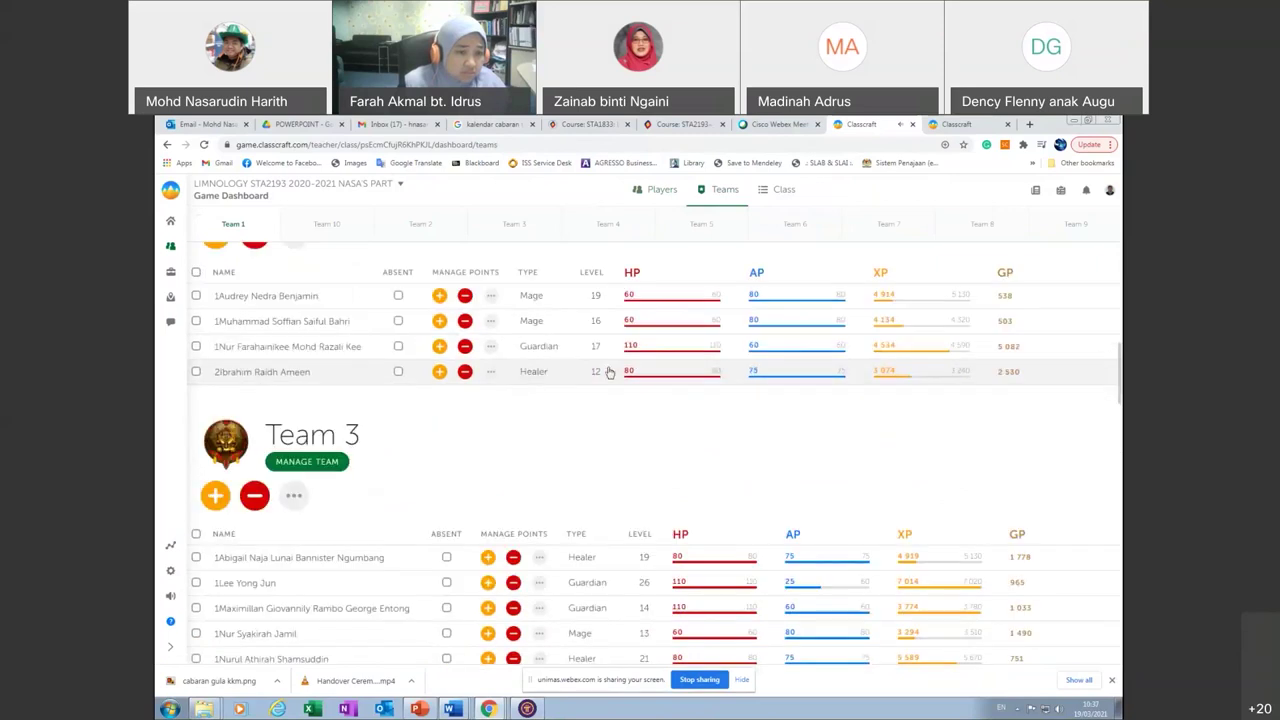
pyautogui.scroll(8, 609, 372)
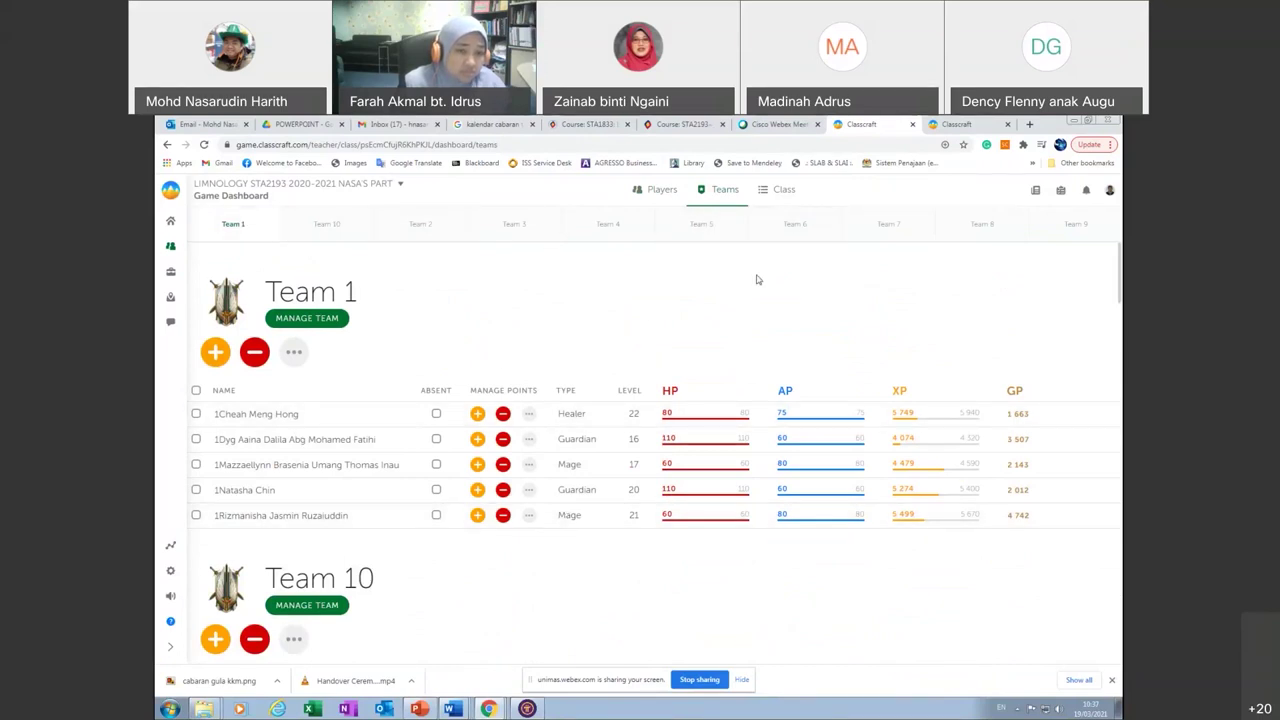
pyautogui.click(785, 192)
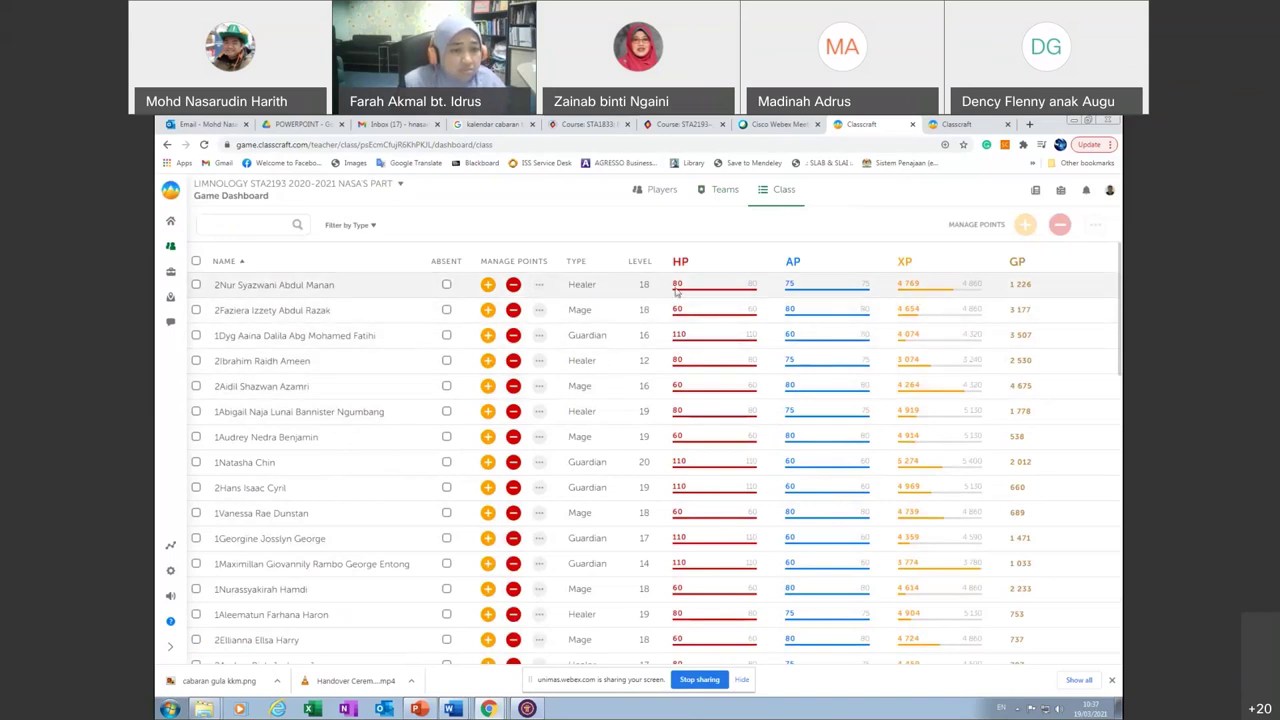
# Step: Browse the Limnology student roster, then open the class's Class Tools page
pyautogui.scroll(-3, 790, 400)
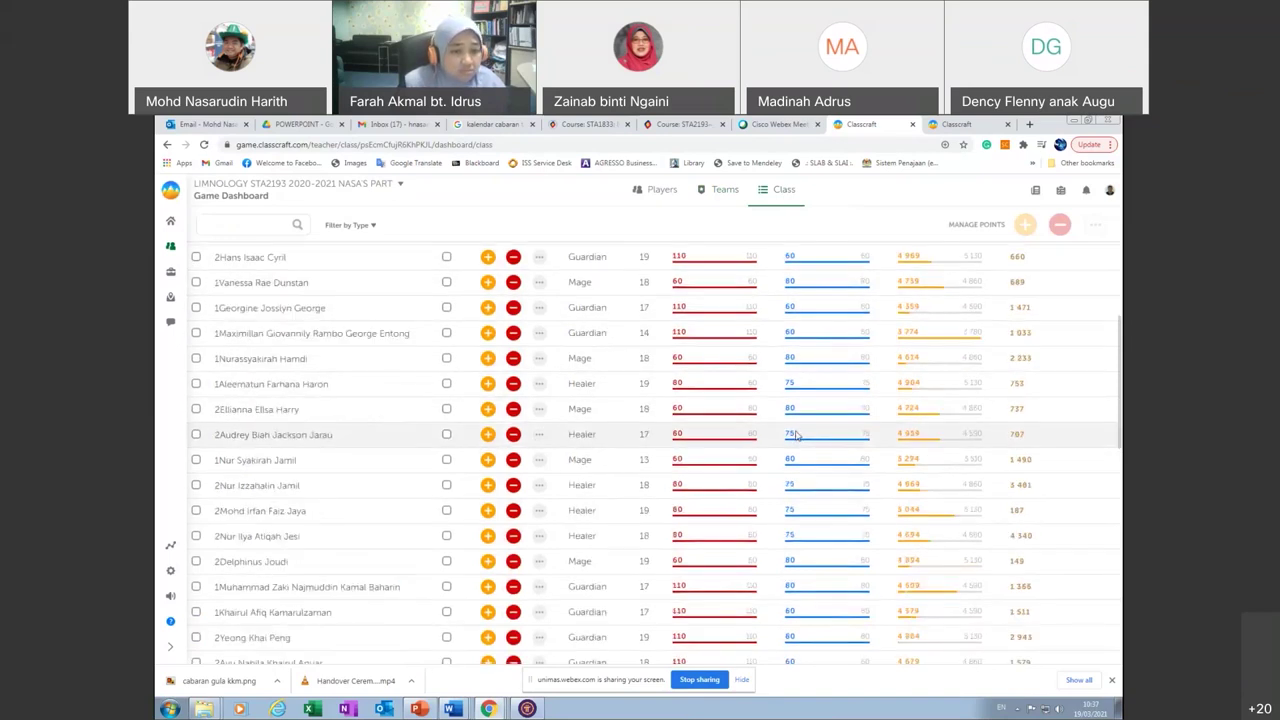
pyautogui.scroll(3, 734, 449)
pyautogui.scroll(-5, 730, 450)
pyautogui.scroll(8, 730, 450)
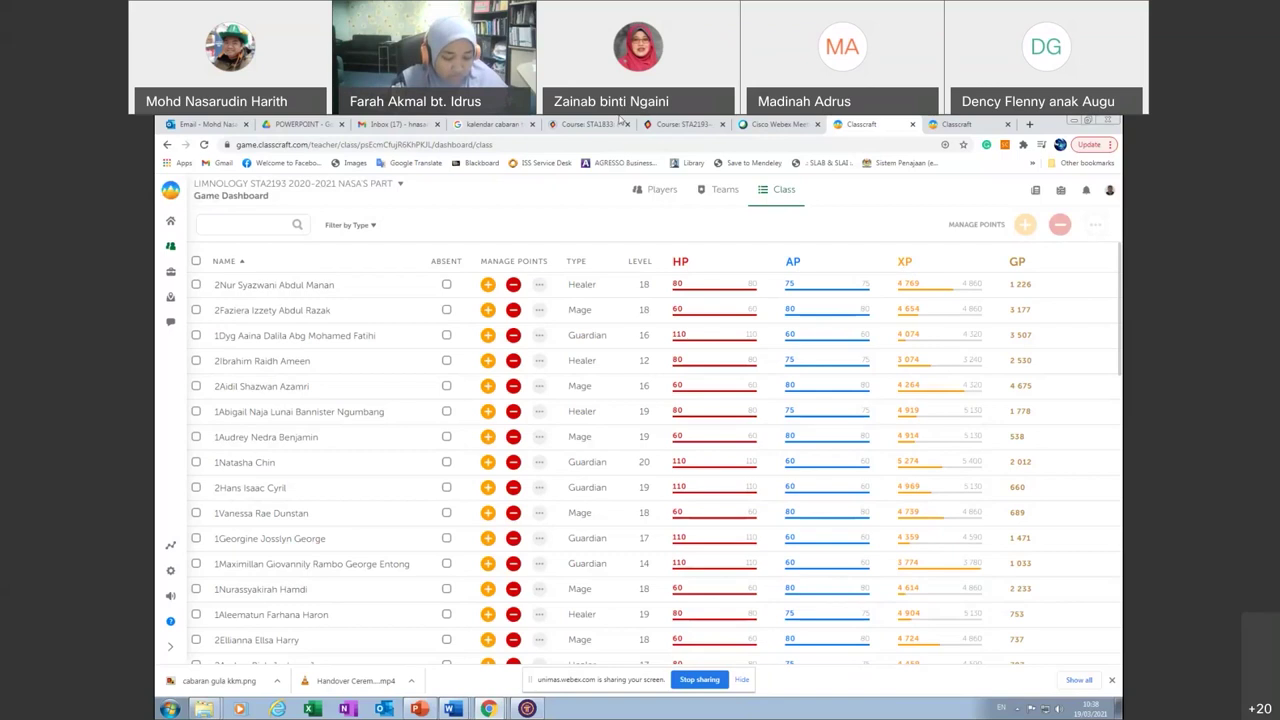
pyautogui.click(170, 273)
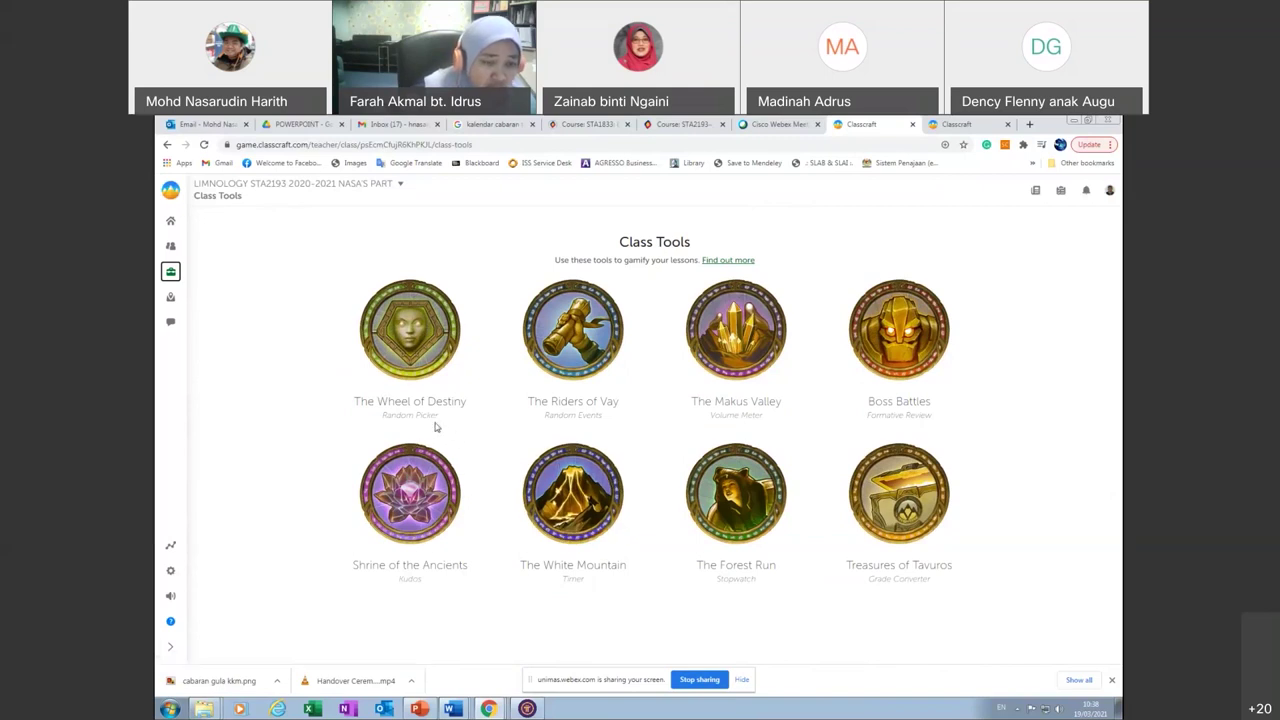
# Step: Spin the Wheel of Destiny to draw a random student (HP 60, AP 80, XP 2 984, GP 3 295)
pyautogui.click(420, 370)
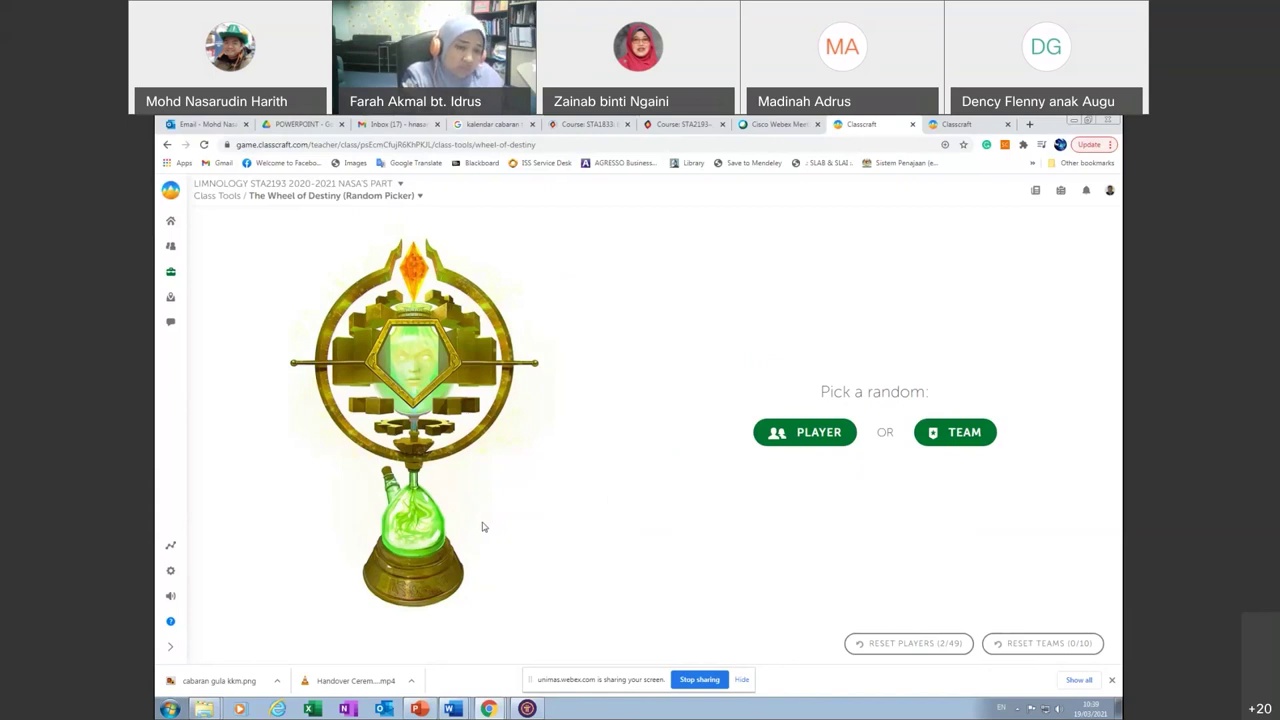
pyautogui.click(802, 440)
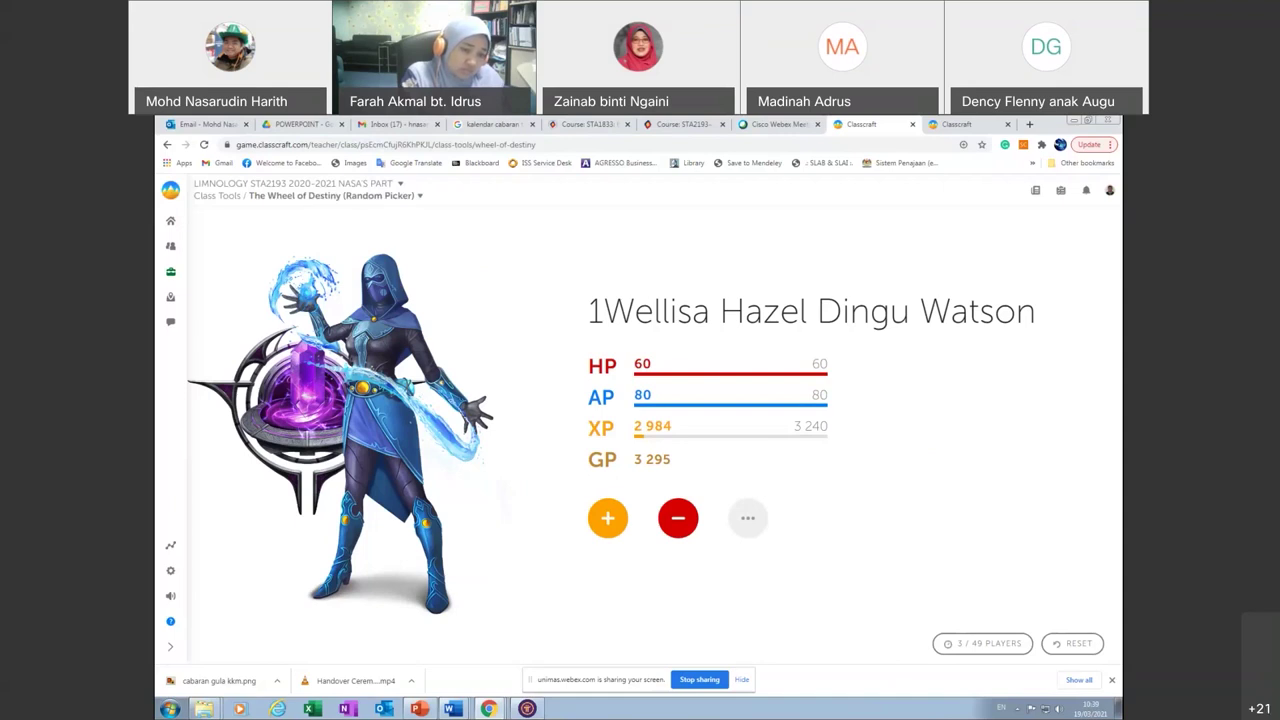
# Step: Browse the Positive Behaviors list twice without rewarding the student, then go back to Class Tools
pyautogui.click(612, 520)
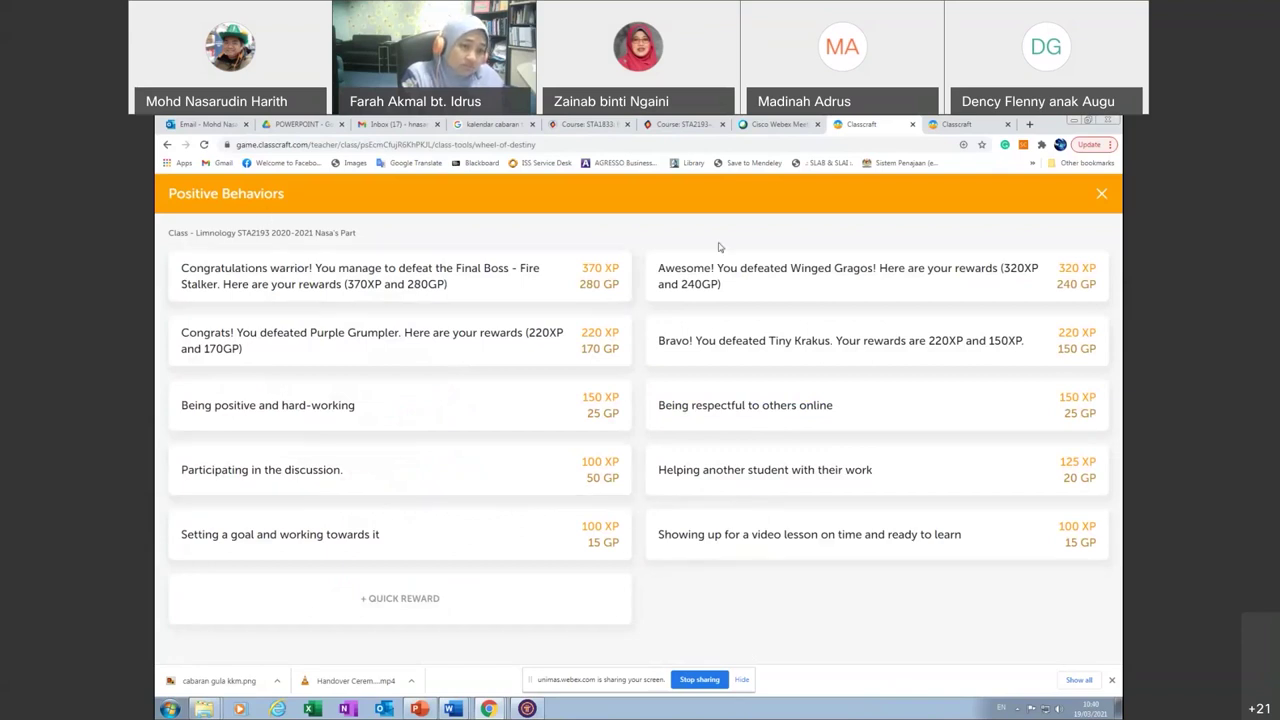
pyautogui.click(1102, 195)
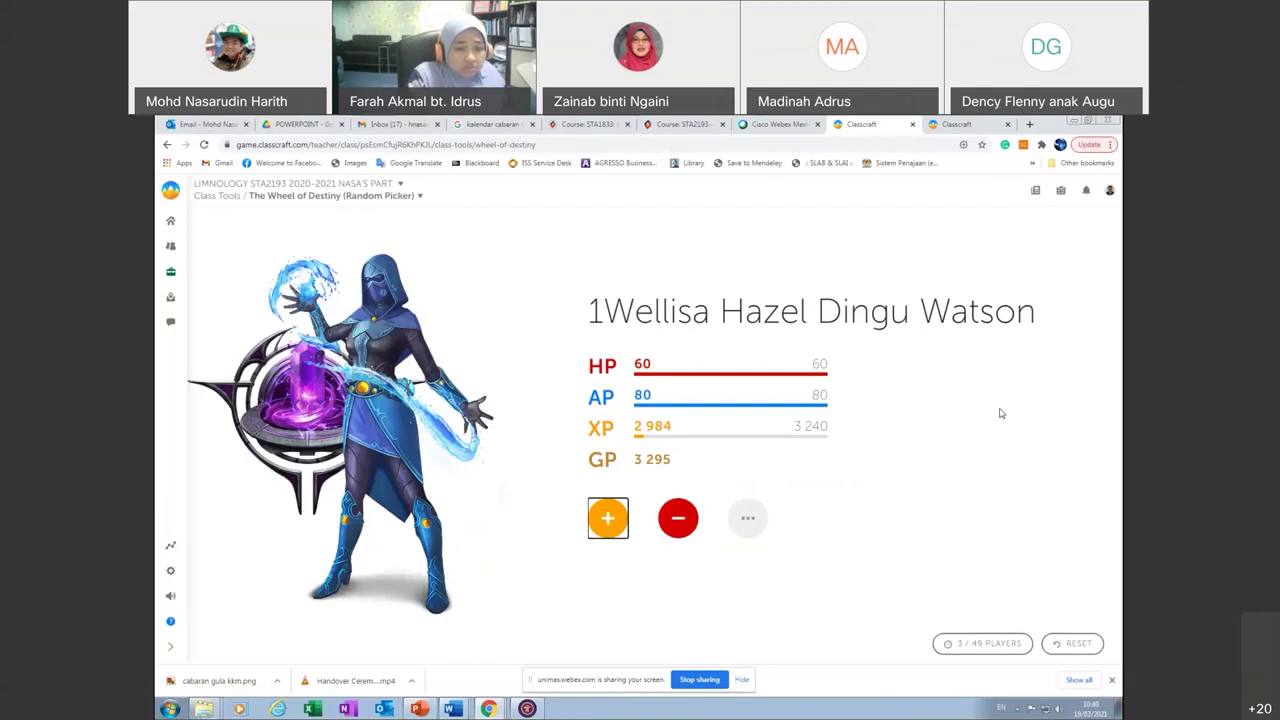
pyautogui.click(619, 527)
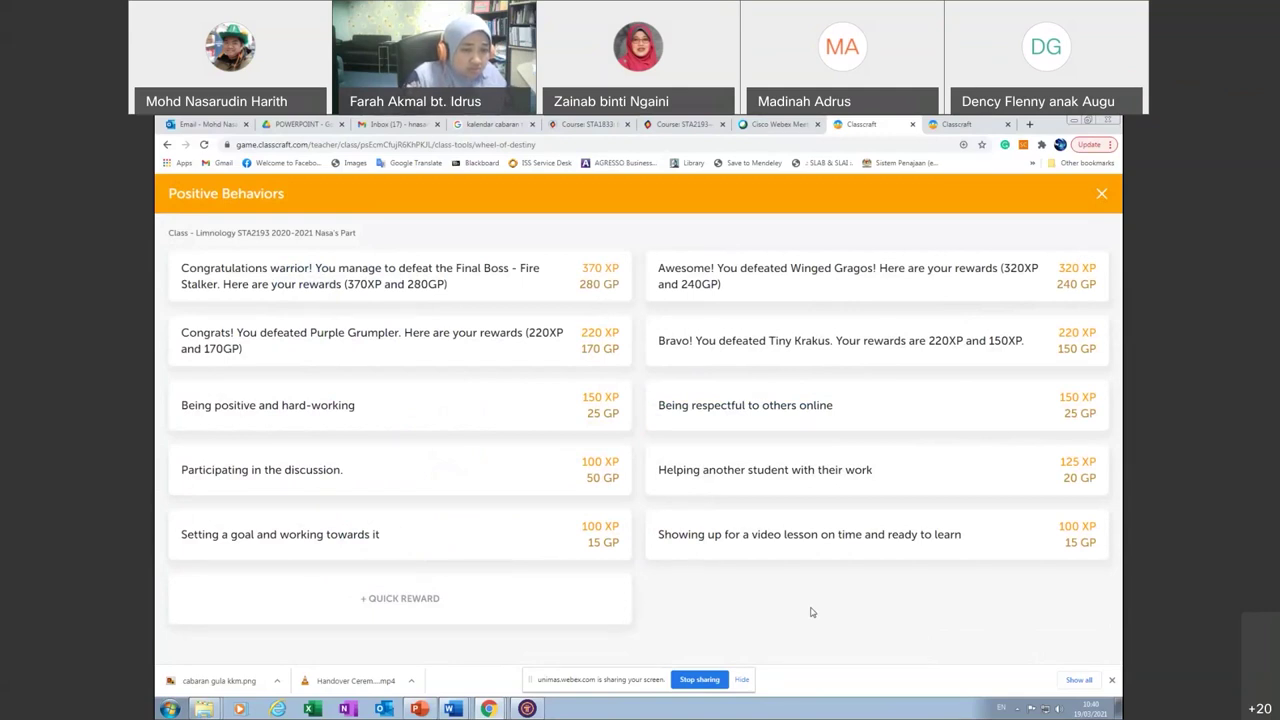
pyautogui.click(1101, 196)
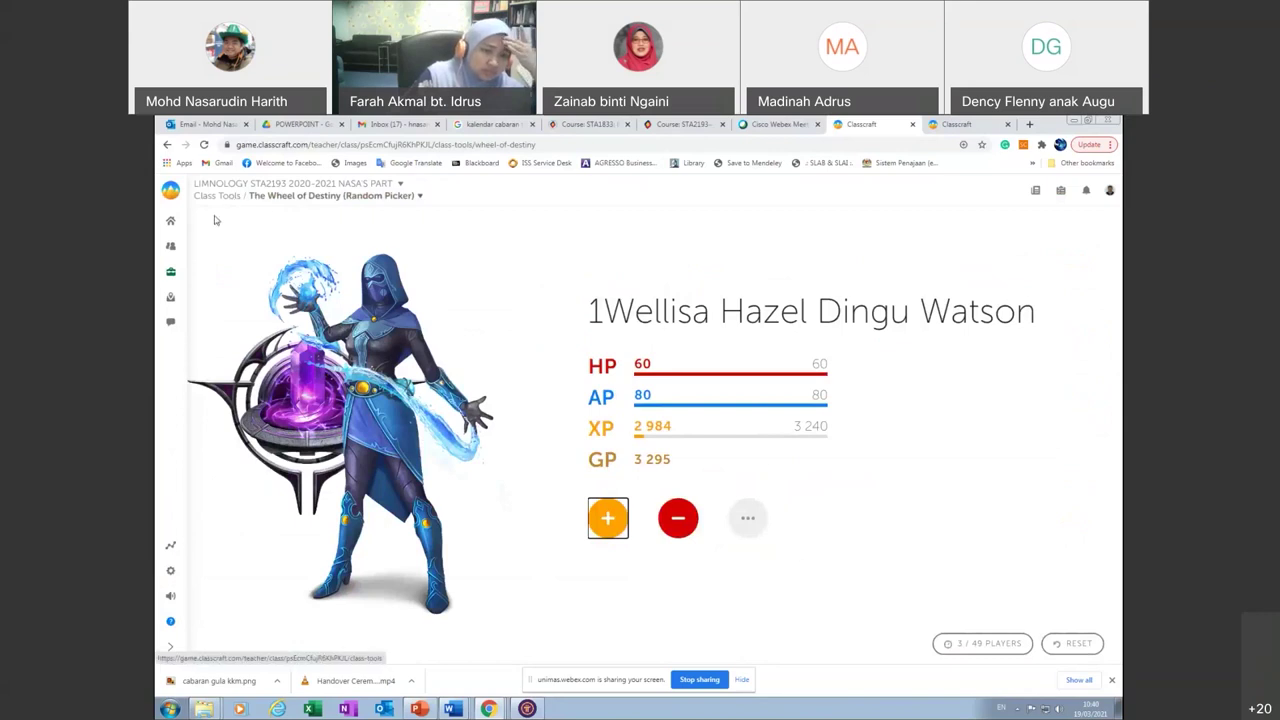
pyautogui.click(170, 271)
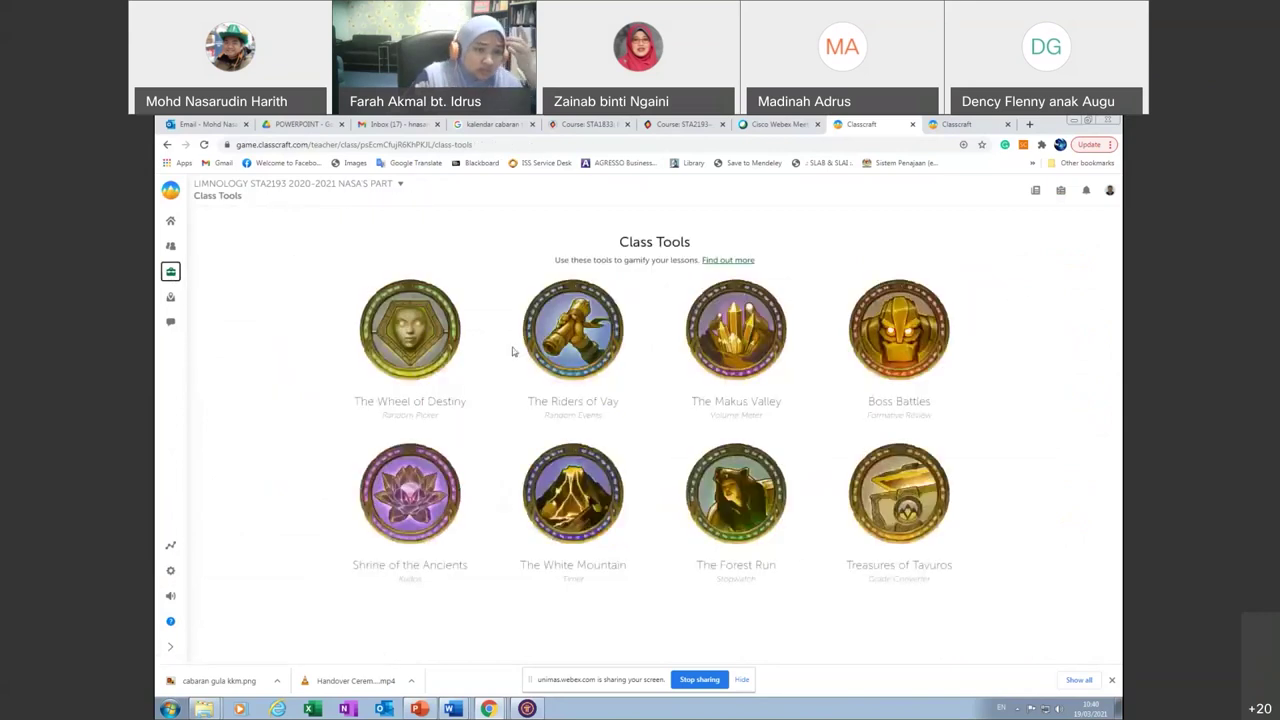
# Step: Draw the Equalizer event in The Riders of Vay and view its team effects, leaving without applying it
pyautogui.click(579, 361)
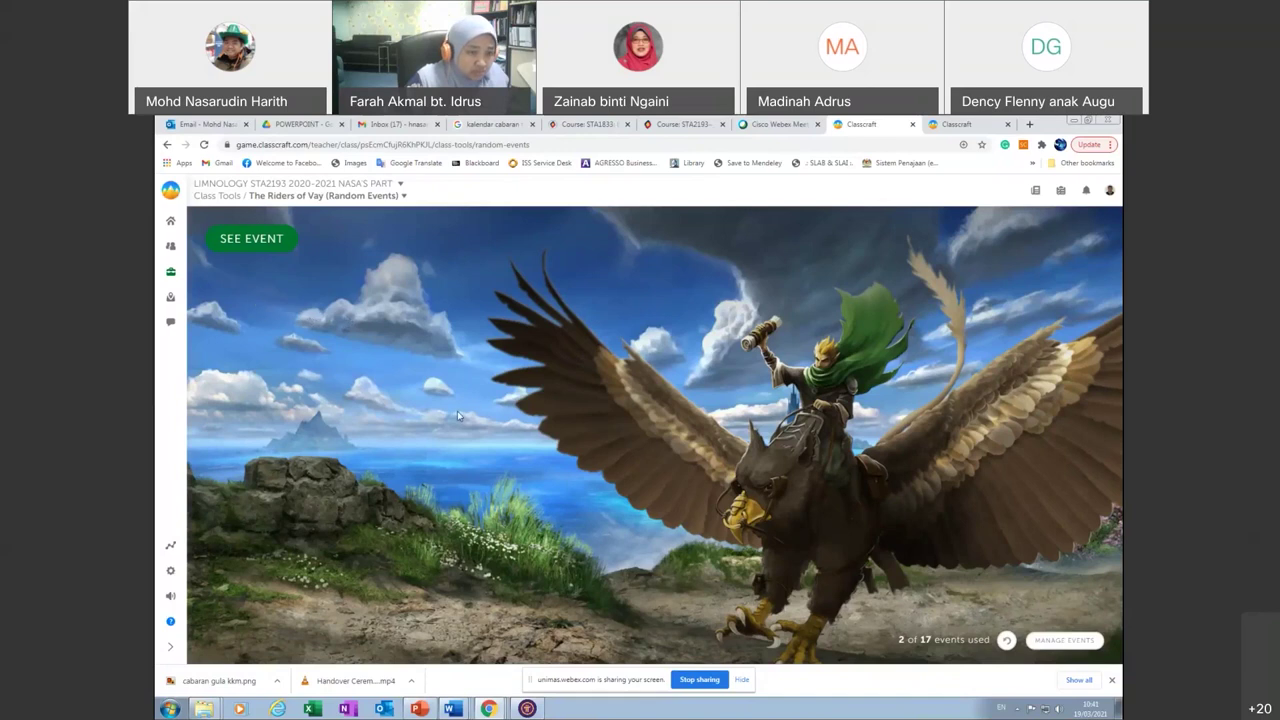
pyautogui.click(249, 245)
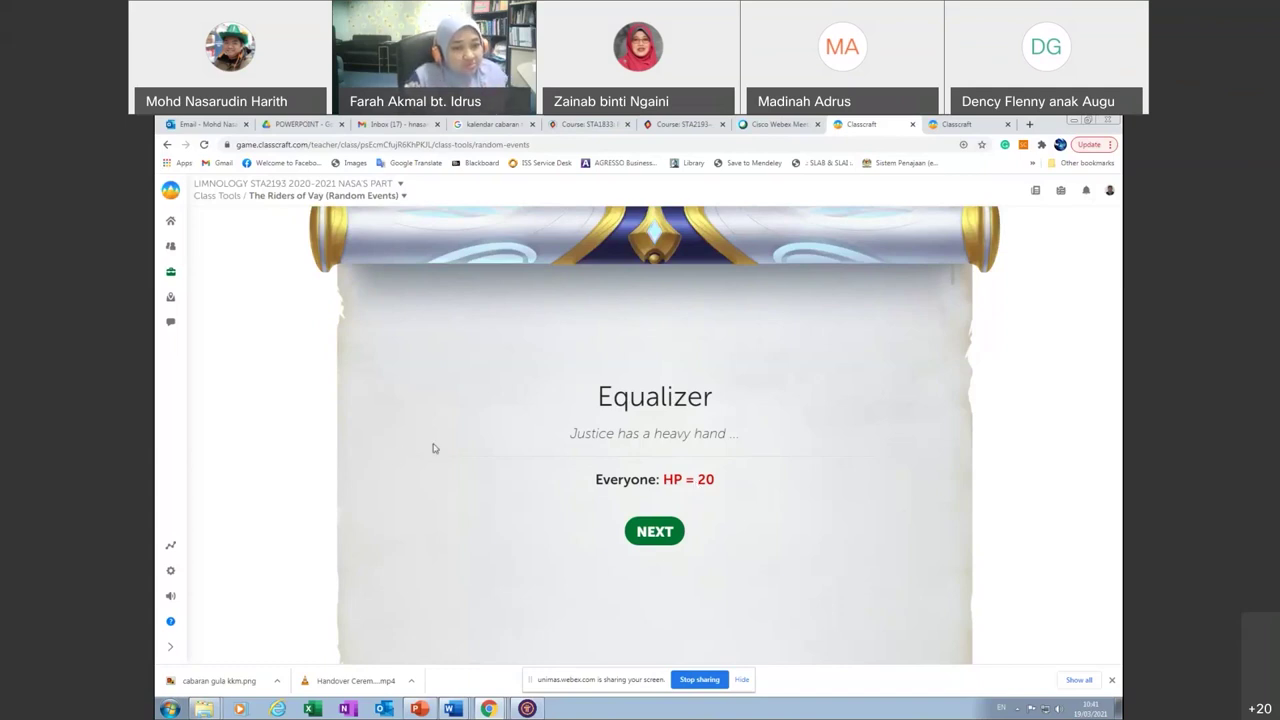
pyautogui.click(668, 536)
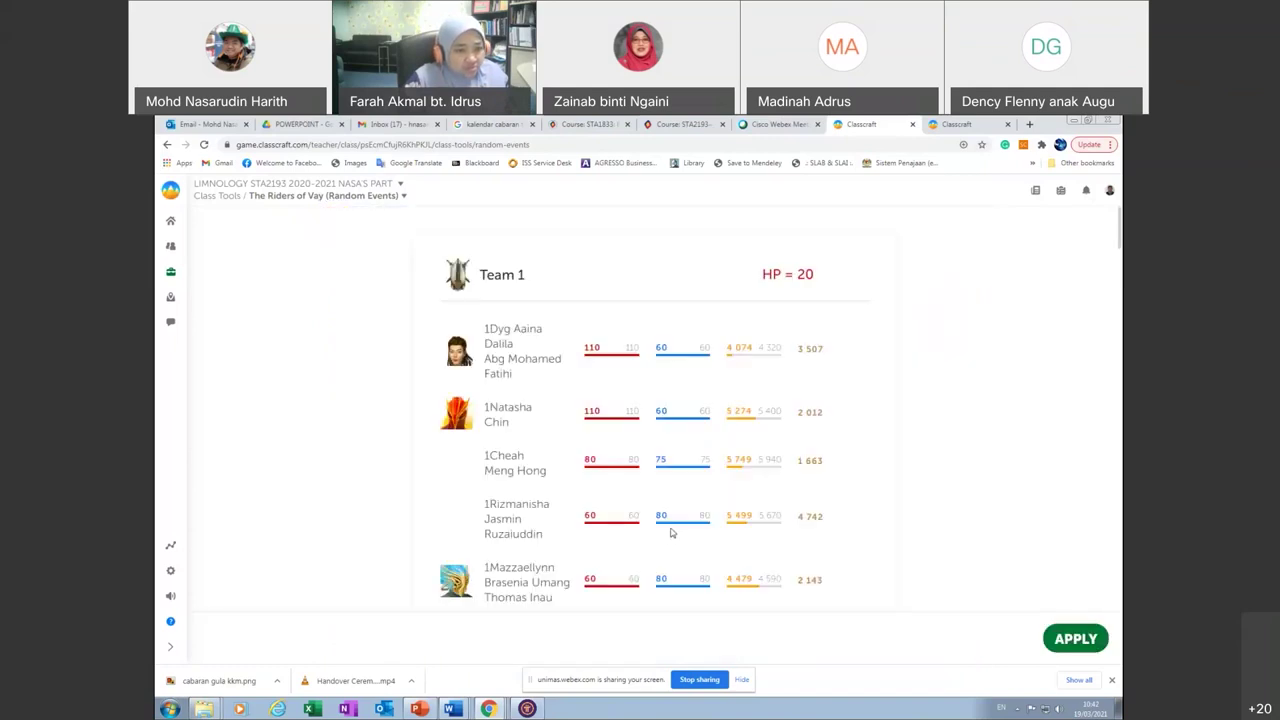
pyautogui.scroll(-4, 680, 520)
pyautogui.scroll(4, 695, 505)
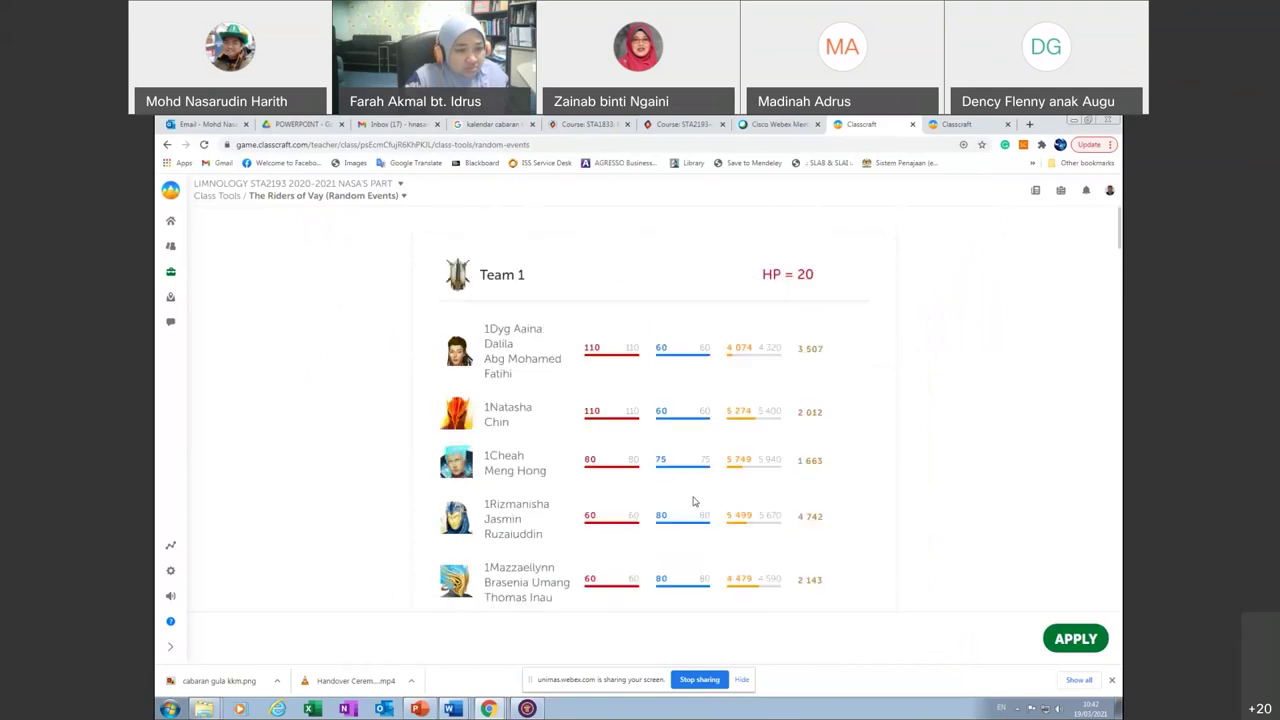
pyautogui.scroll(-7, 694, 500)
pyautogui.scroll(4, 696, 492)
pyautogui.scroll(4, 695, 493)
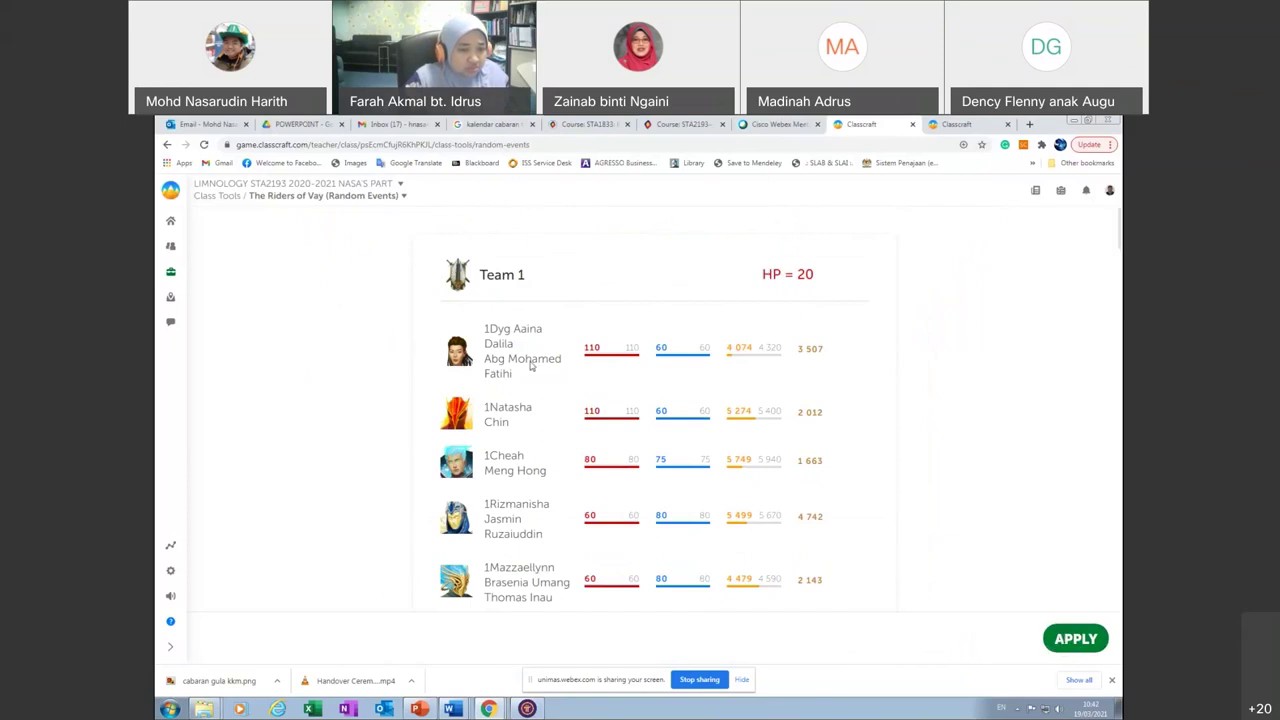
pyautogui.click(172, 281)
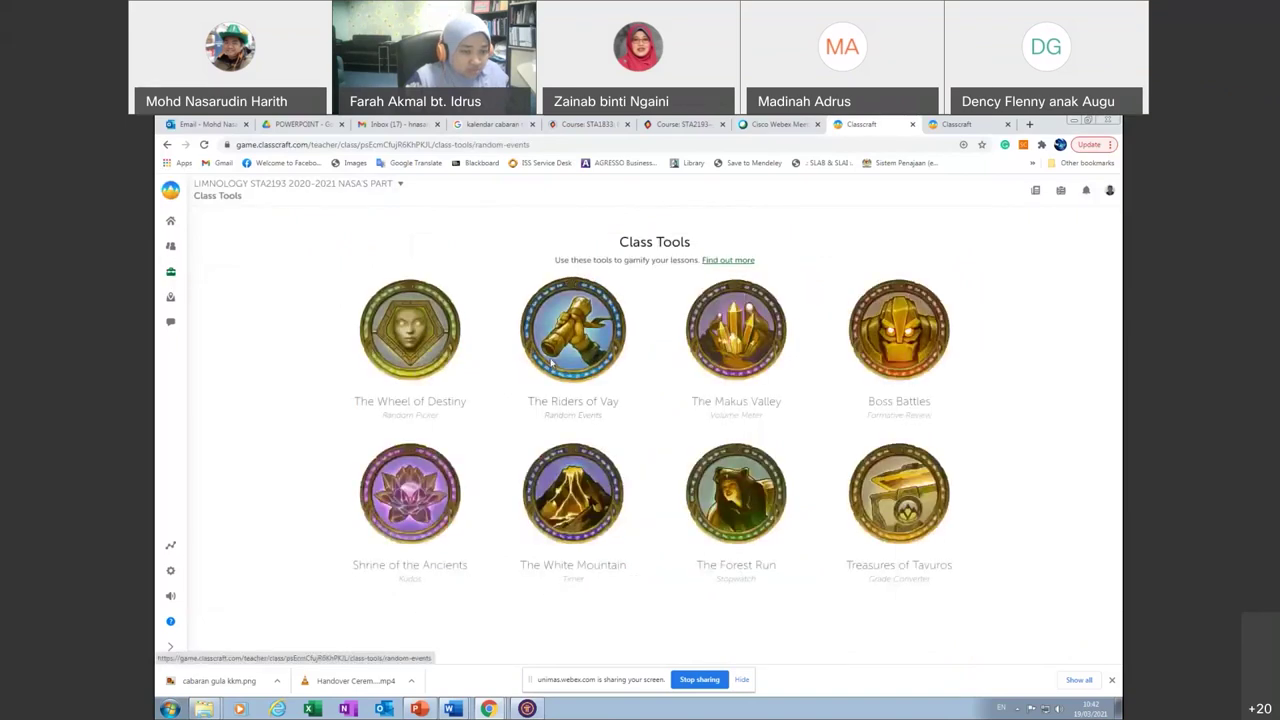
pyautogui.click(551, 361)
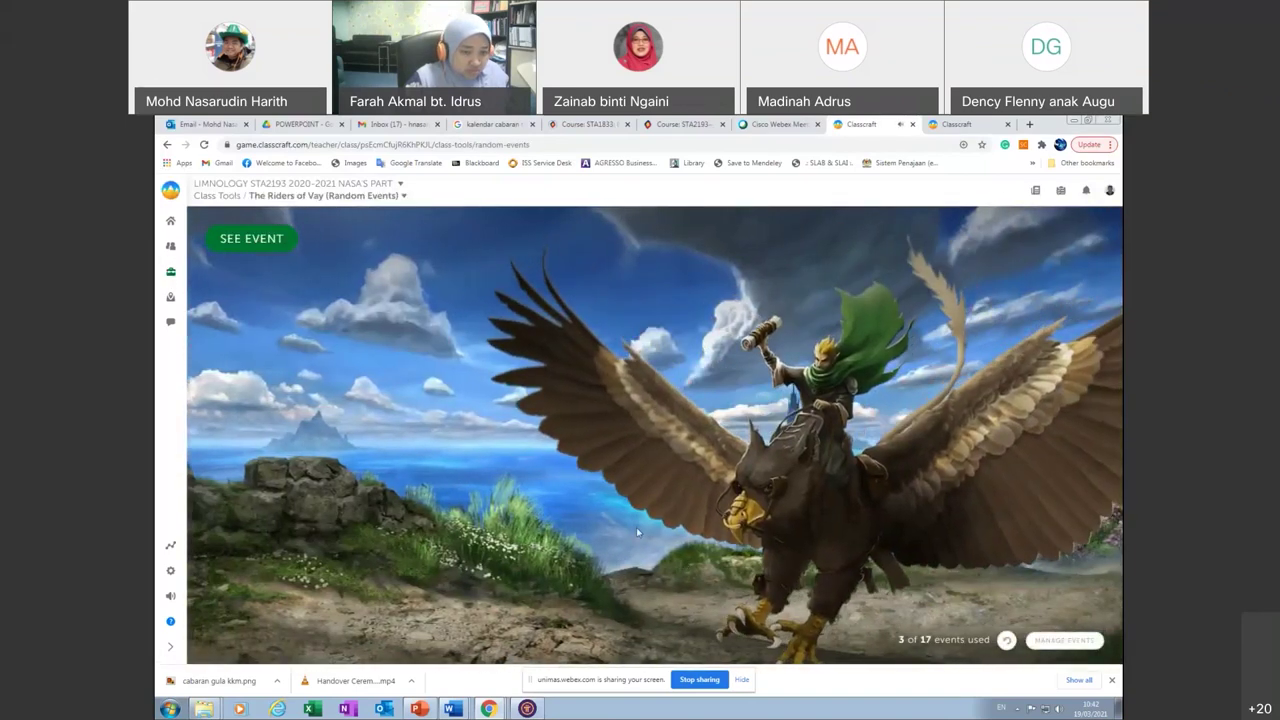
# Step: Draw the Pet Master random event and return to Class Tools without applying it
pyautogui.click(246, 246)
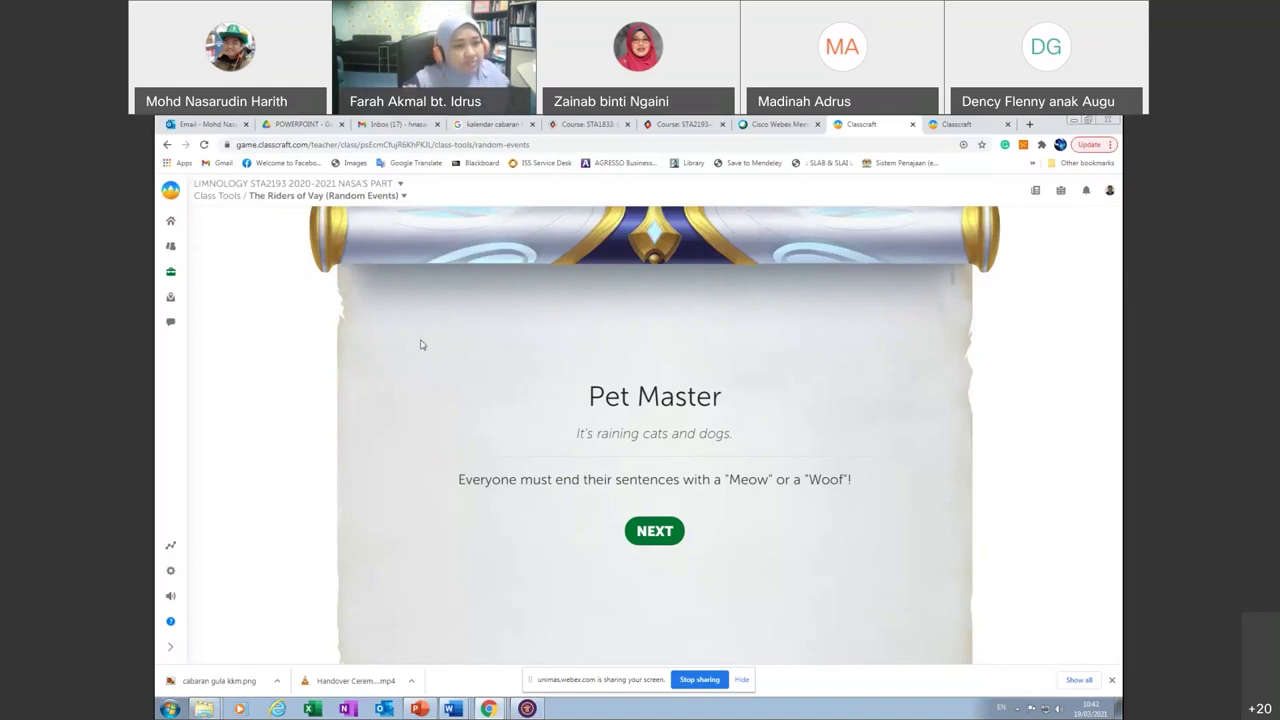
pyautogui.click(170, 272)
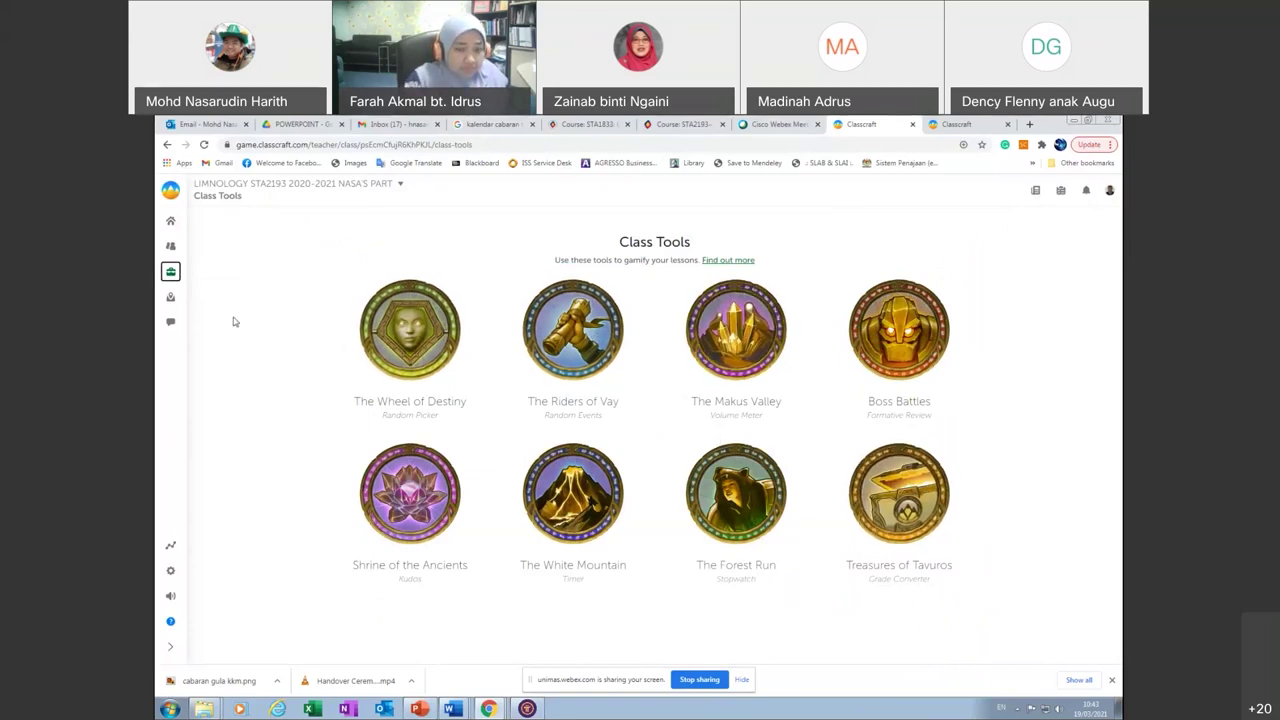
# Step: Open the Limnology class's Quests map with its E1 and E2 quests
pyautogui.click(170, 297)
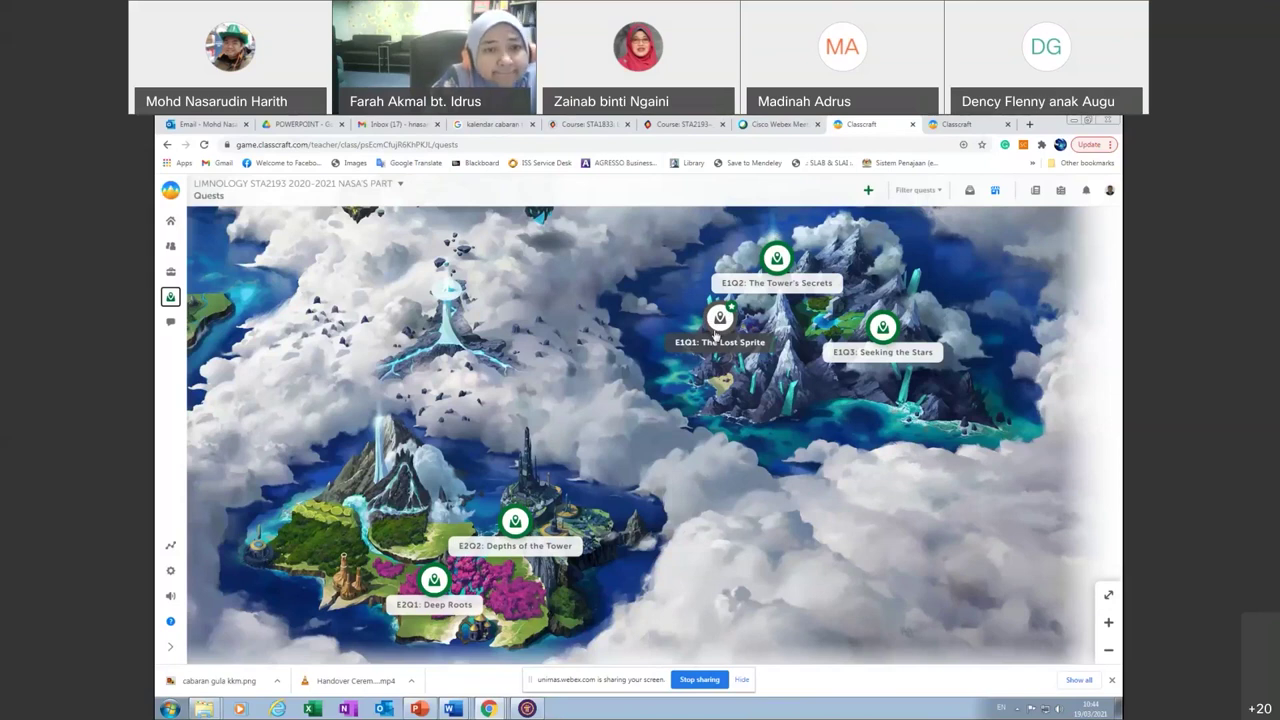
# Step: Open the E1Q1: The Lost Sprite quest map
pyautogui.click(724, 327)
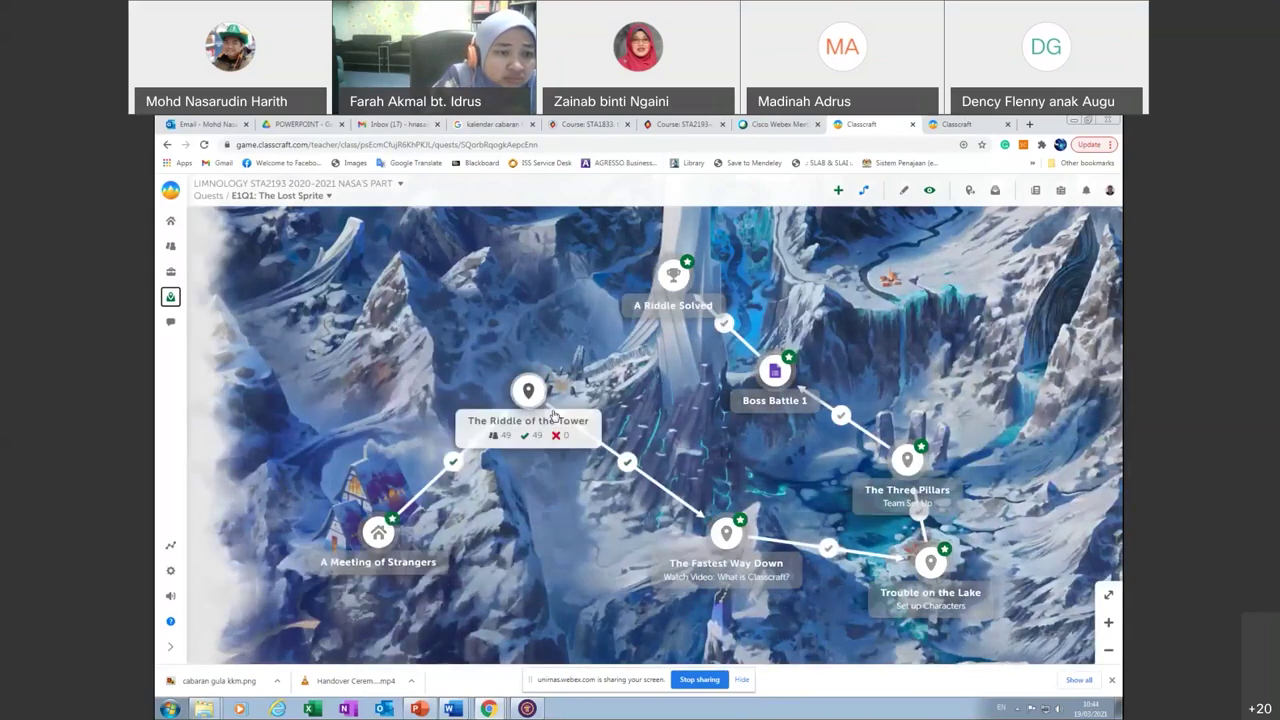
# Step: Preview The Riddle of the Tower and A Meeting of Strangers objectives, then return to the quests overview
pyautogui.click(527, 388)
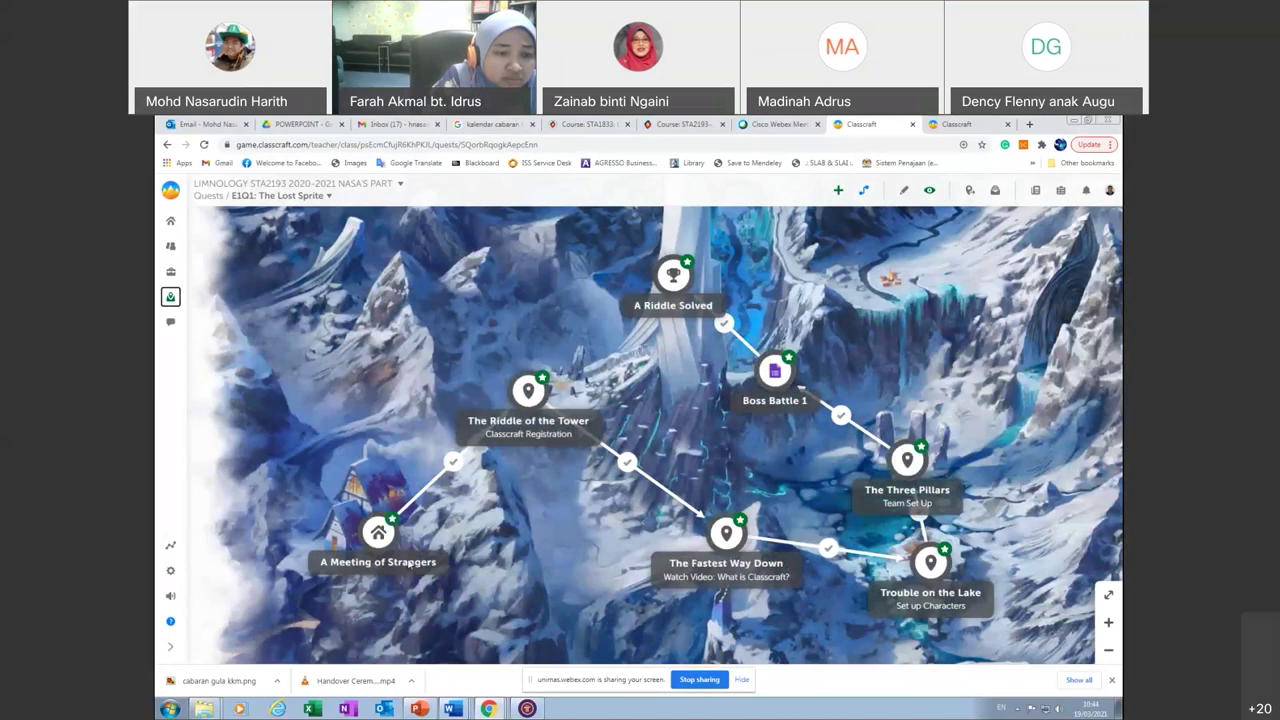
pyautogui.click(385, 535)
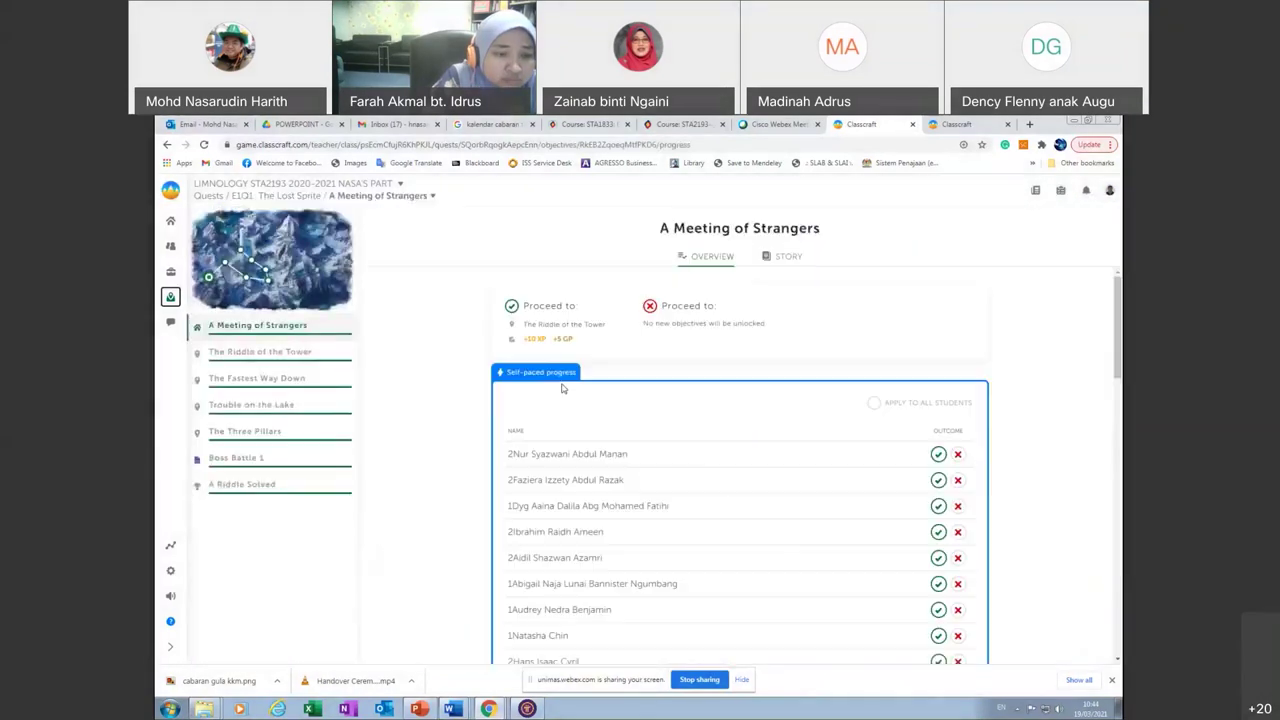
pyautogui.click(167, 145)
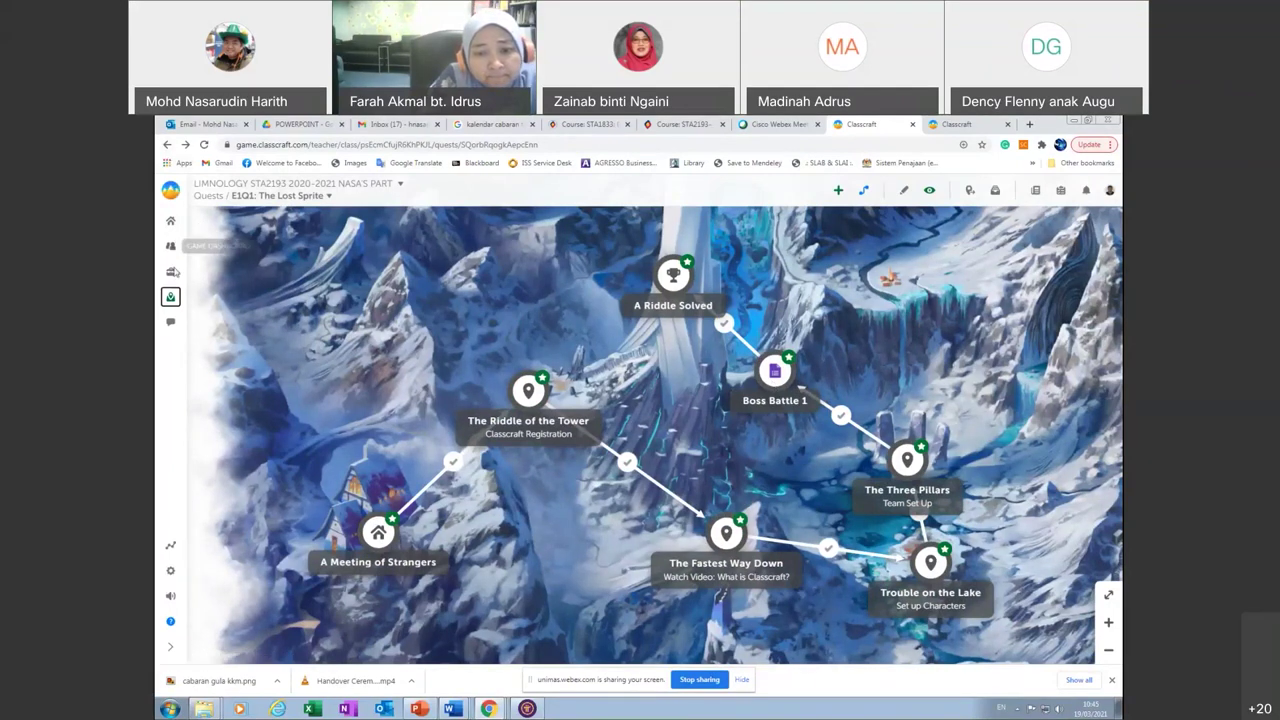
pyautogui.click(168, 299)
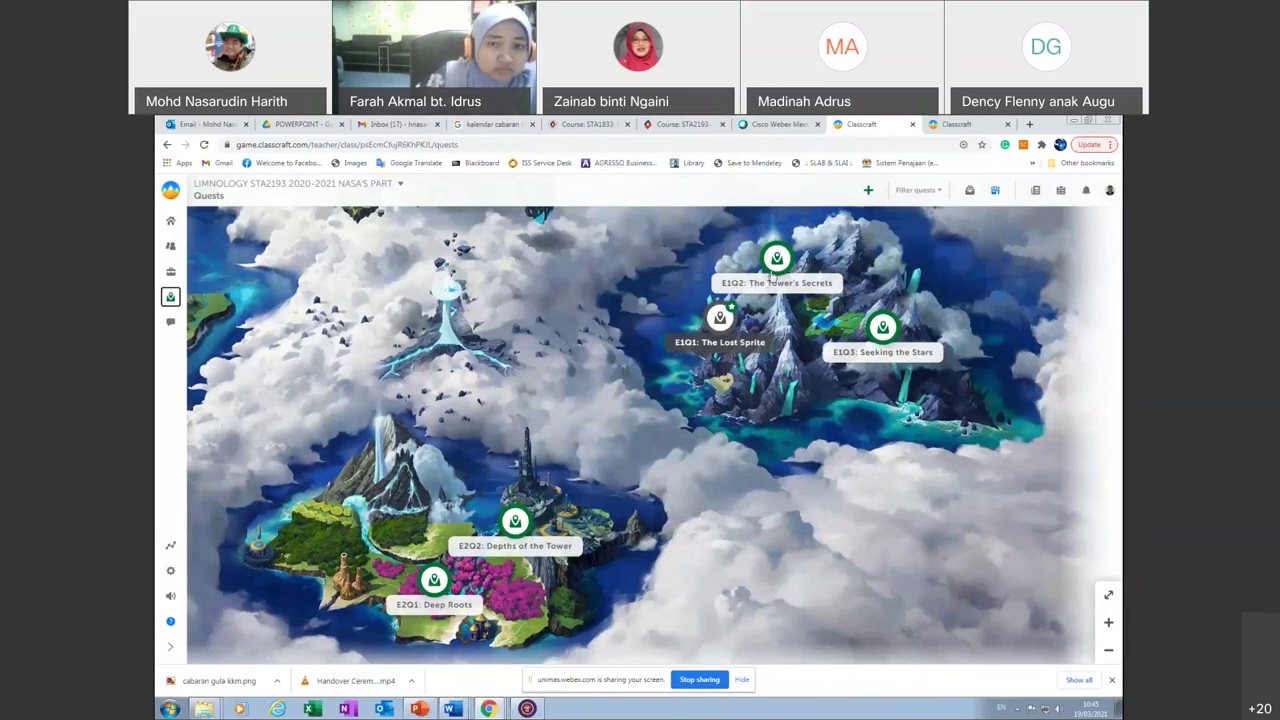
# Step: Review An Unexpected Welcome in E1Q2: The Tower's Secrets, then open A Race to the Top
pyautogui.click(773, 272)
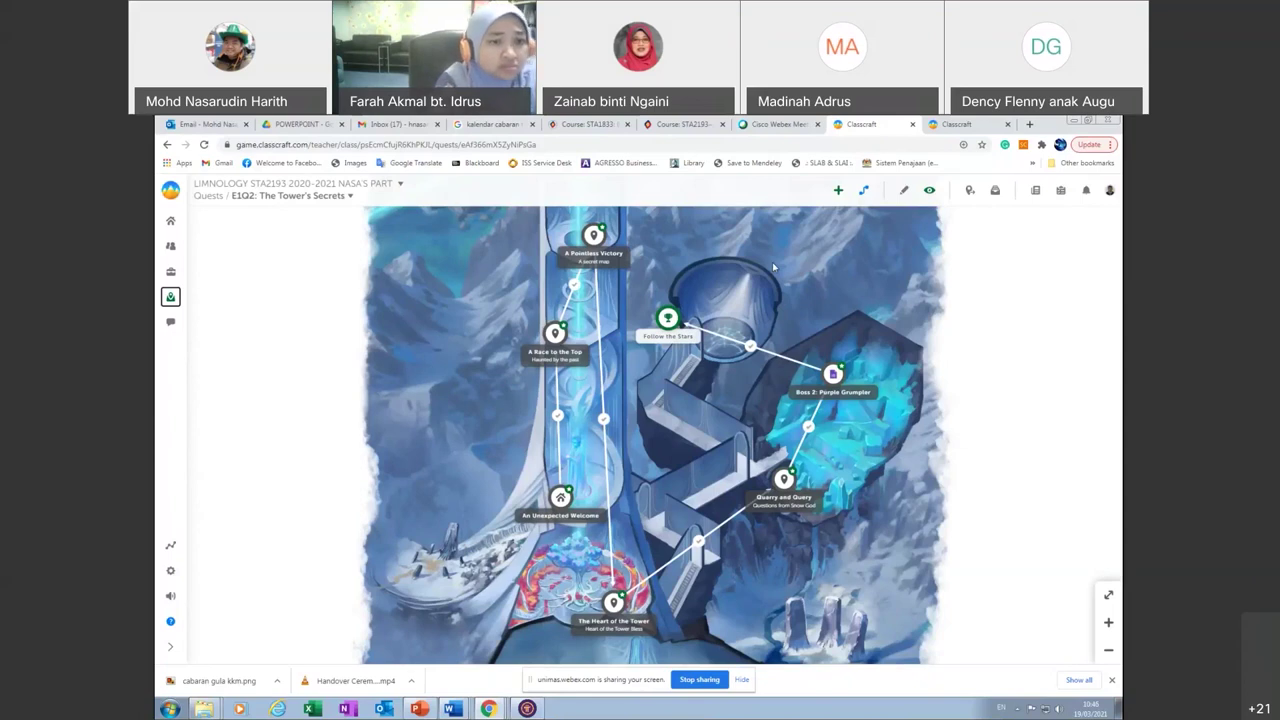
pyautogui.click(566, 515)
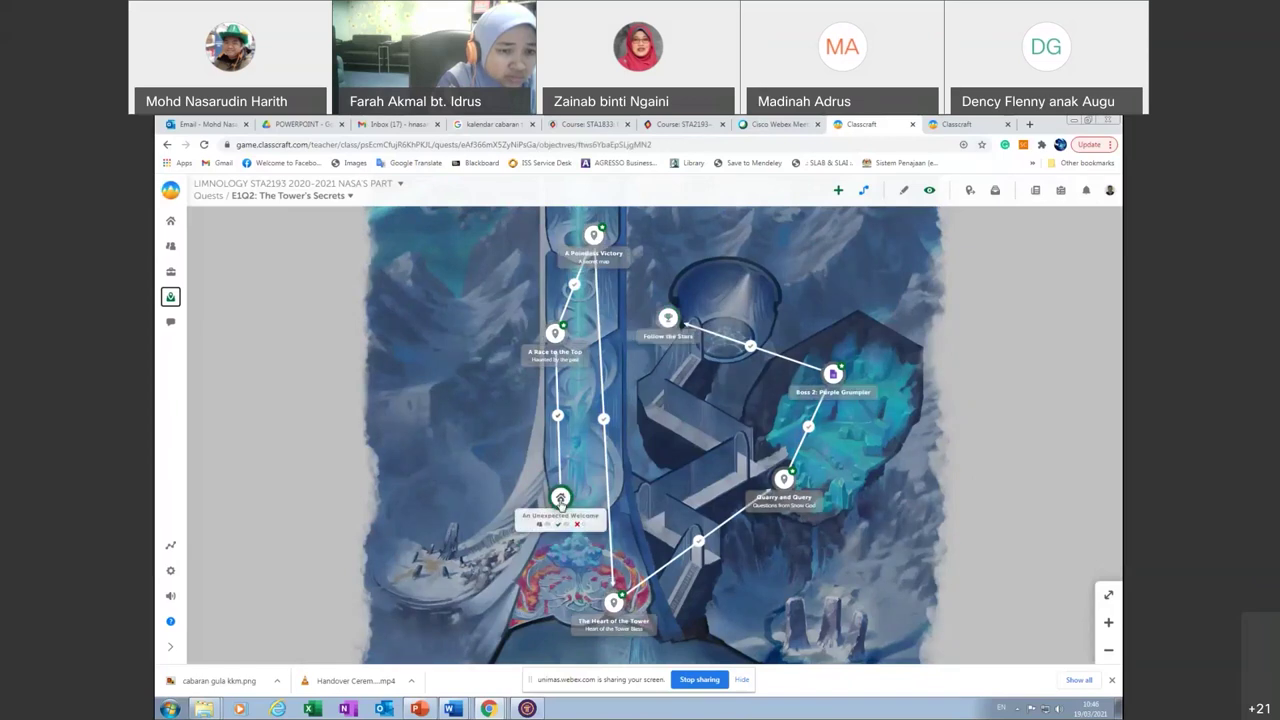
pyautogui.click(560, 500)
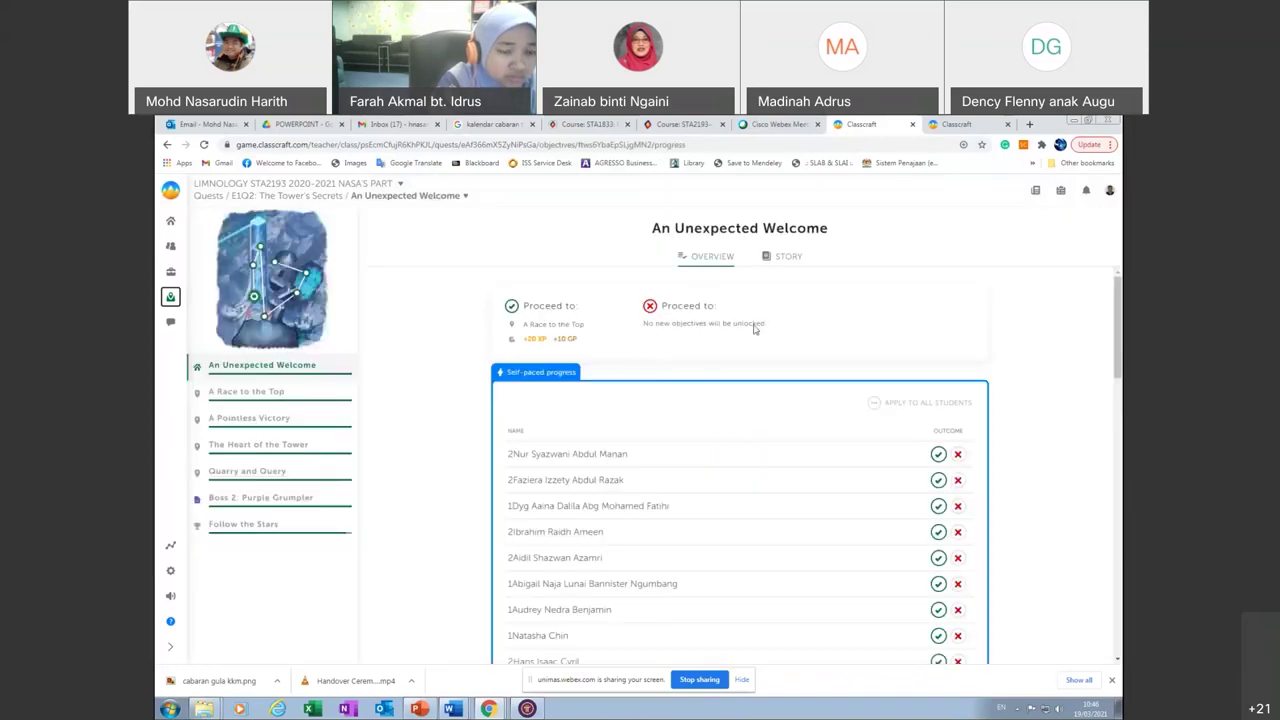
pyautogui.click(783, 258)
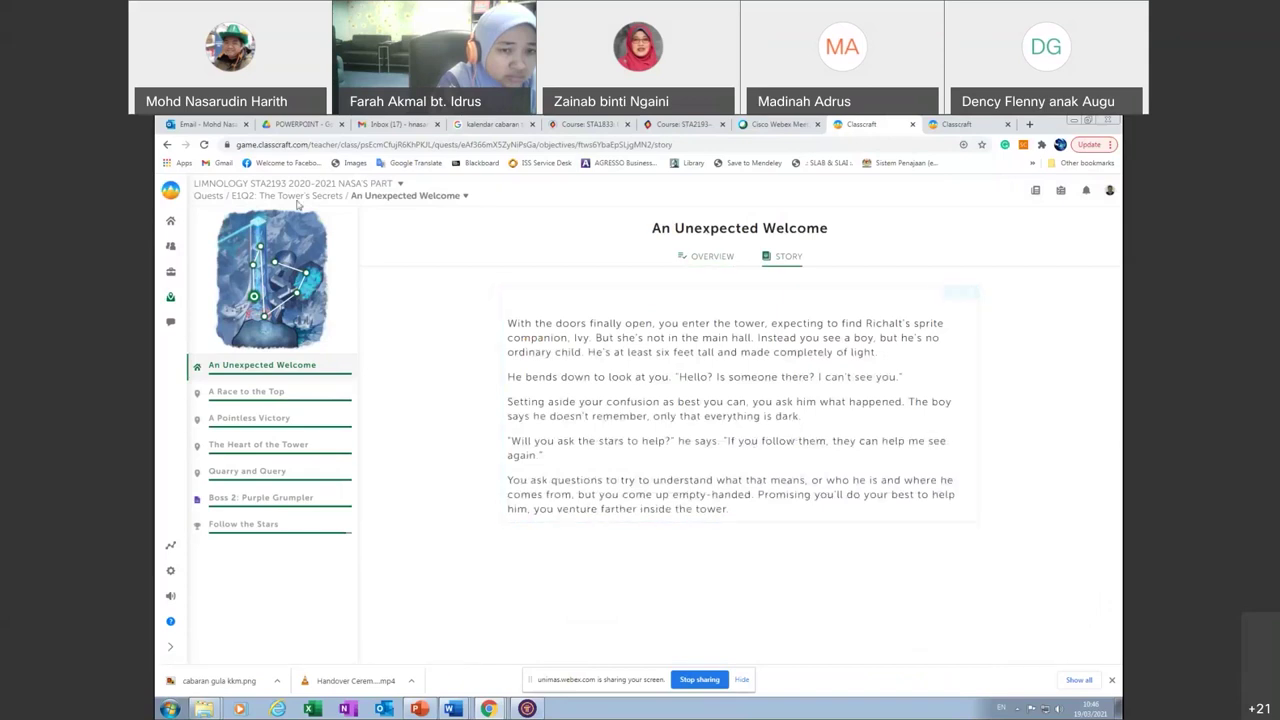
pyautogui.click(168, 145)
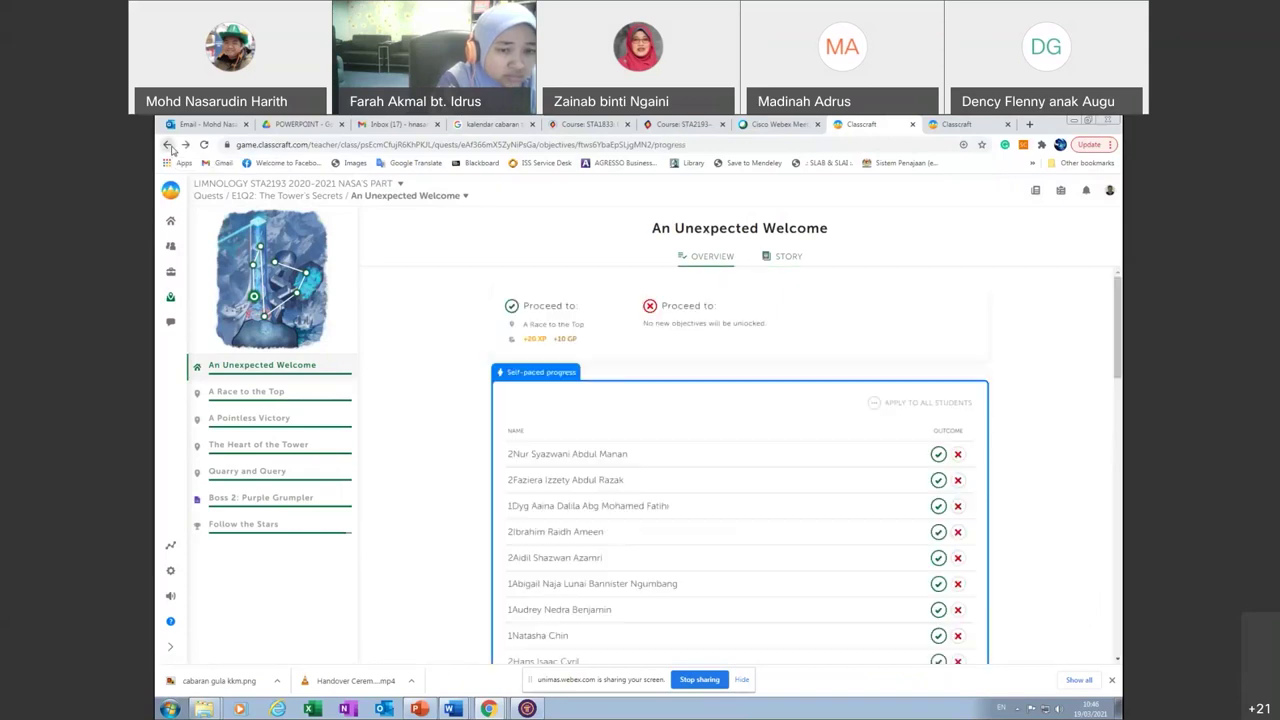
pyautogui.click(169, 146)
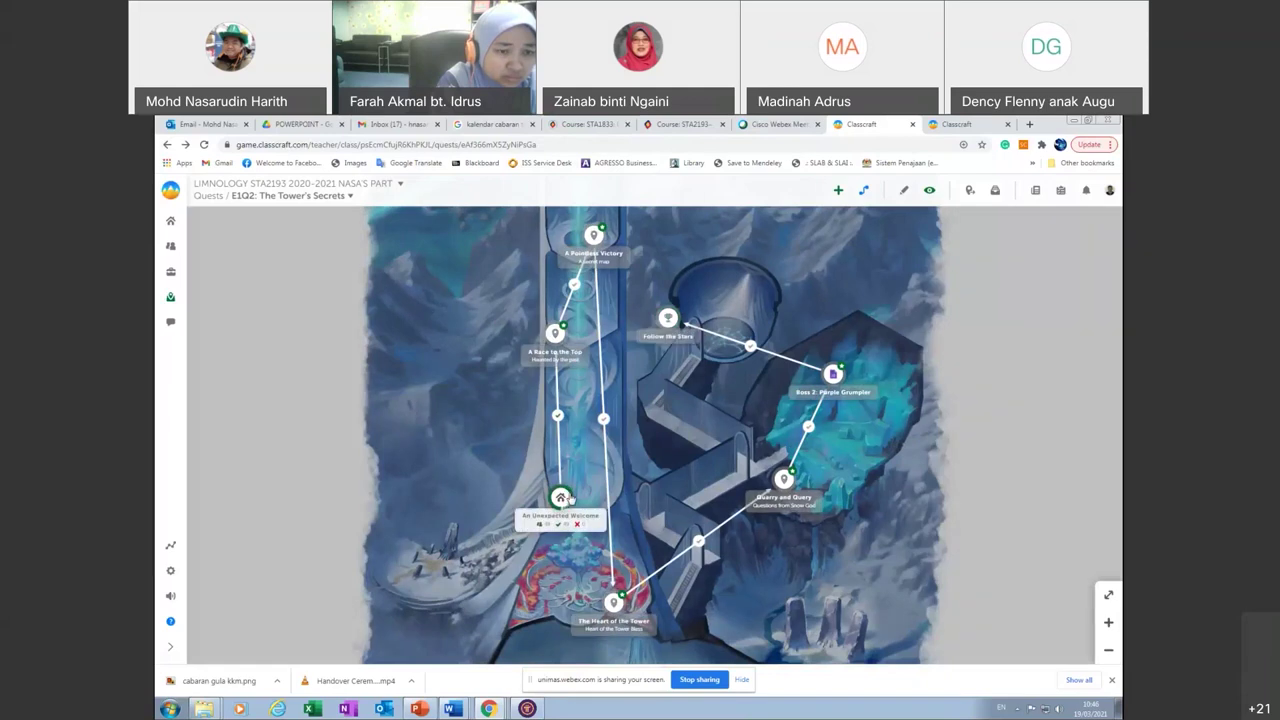
pyautogui.moveTo(566, 500)
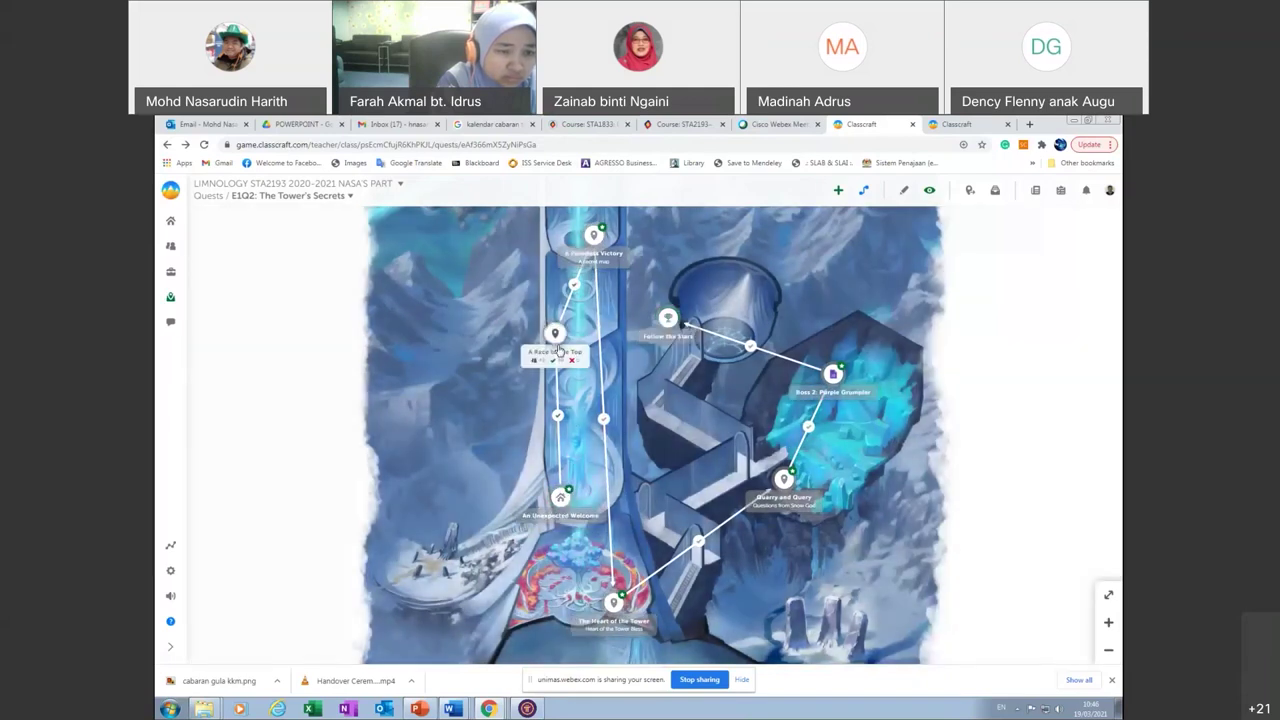
pyautogui.click(558, 350)
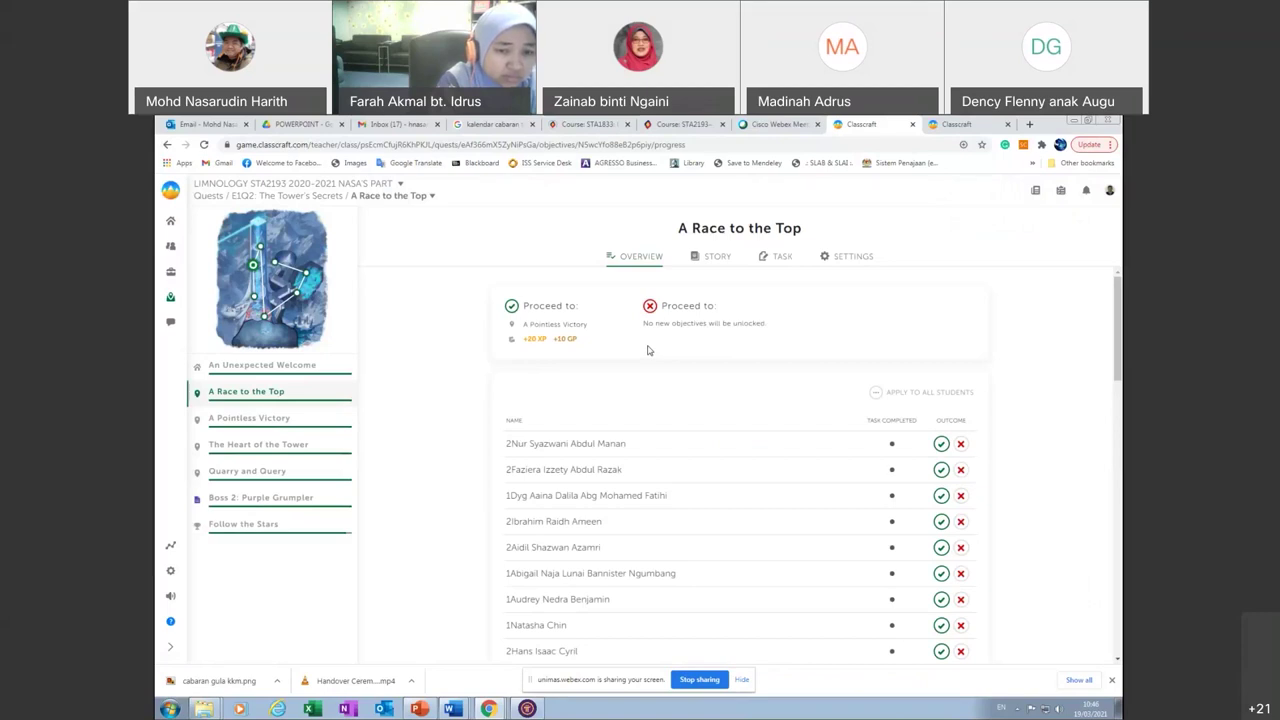
# Step: Read A Race to the Top's story and its task, Haunted by the past, then head back to Quests
pyautogui.click(717, 257)
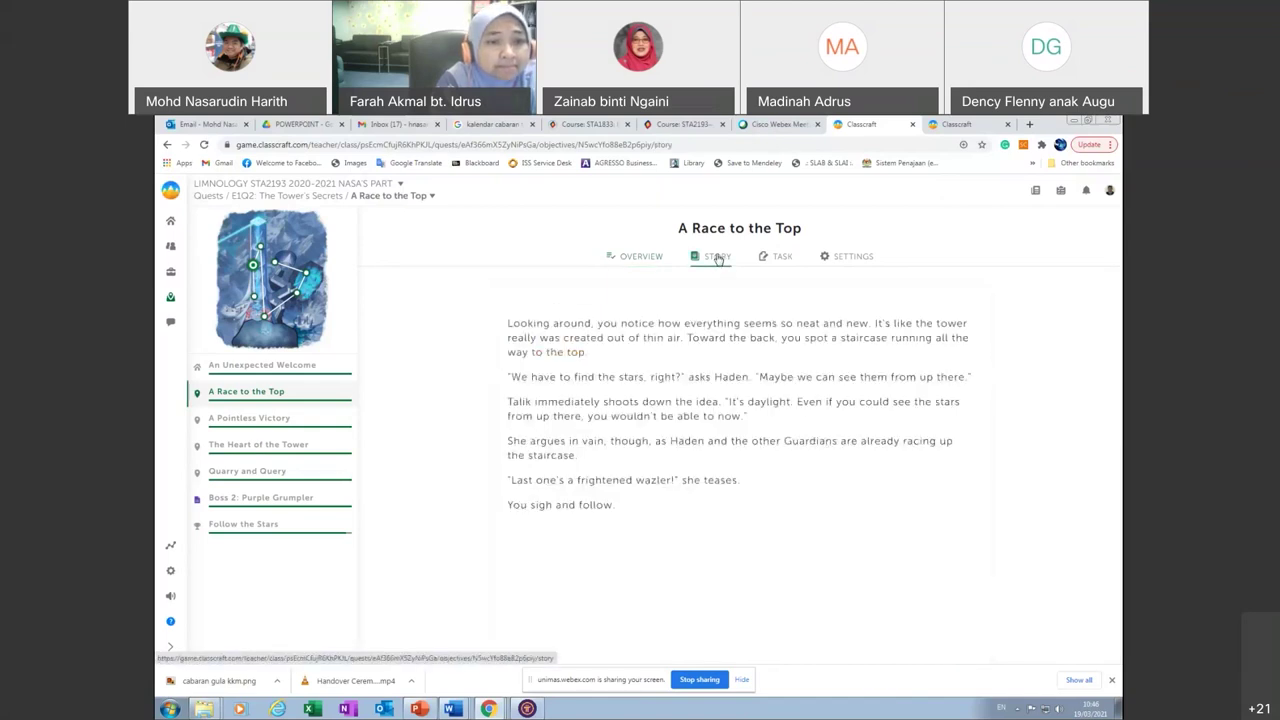
pyautogui.click(772, 257)
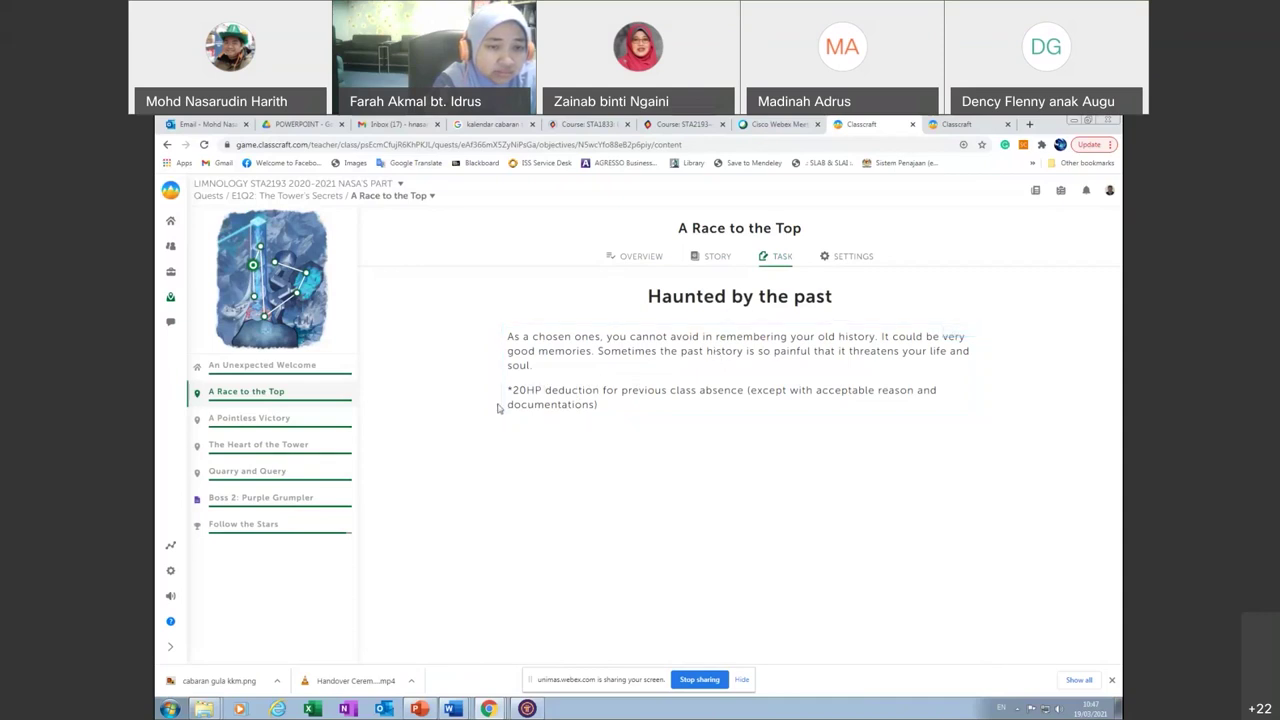
pyautogui.click(168, 145)
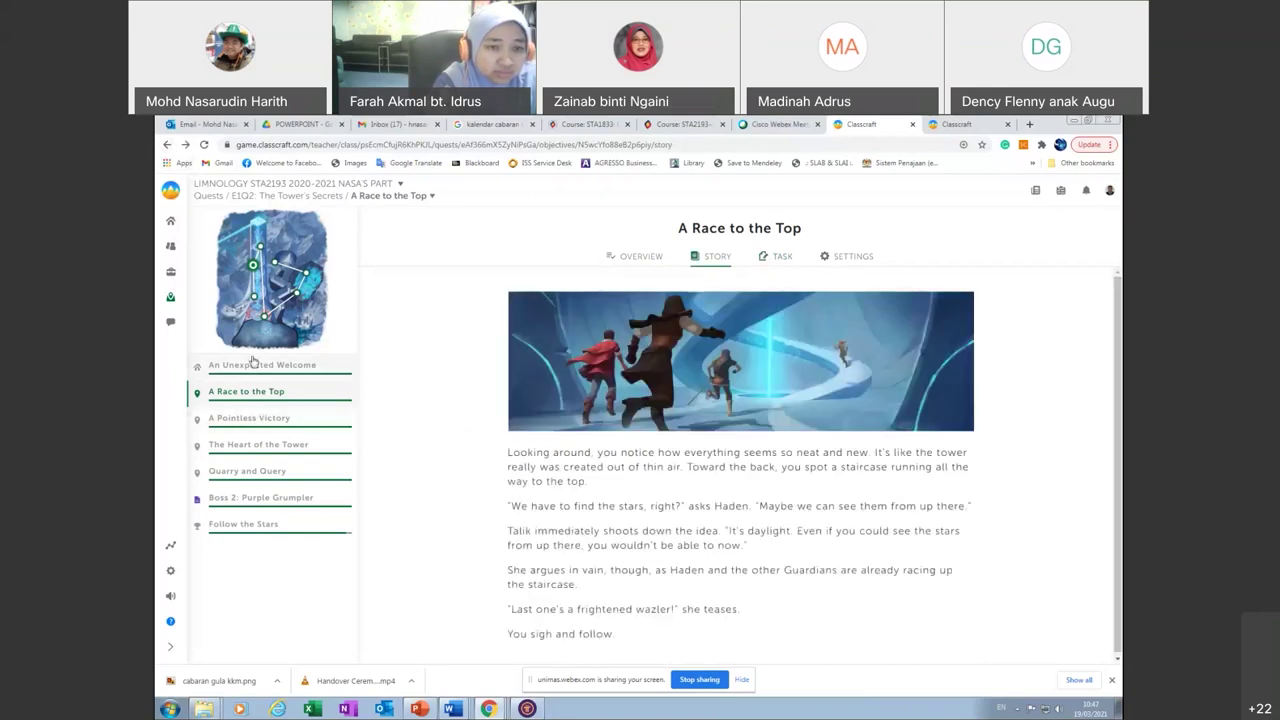
pyautogui.click(170, 296)
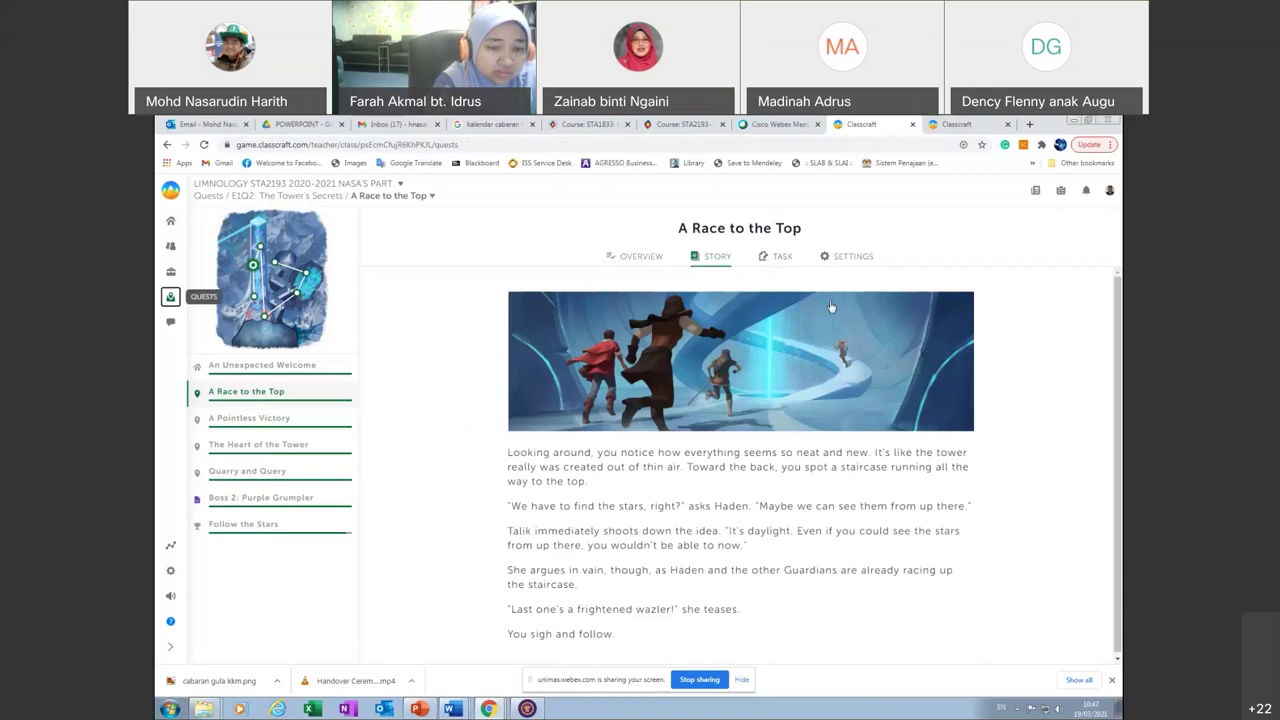
# Step: View A Pointless Victory's task and The Heart of the Tower, then return to the quests map
pyautogui.click(780, 263)
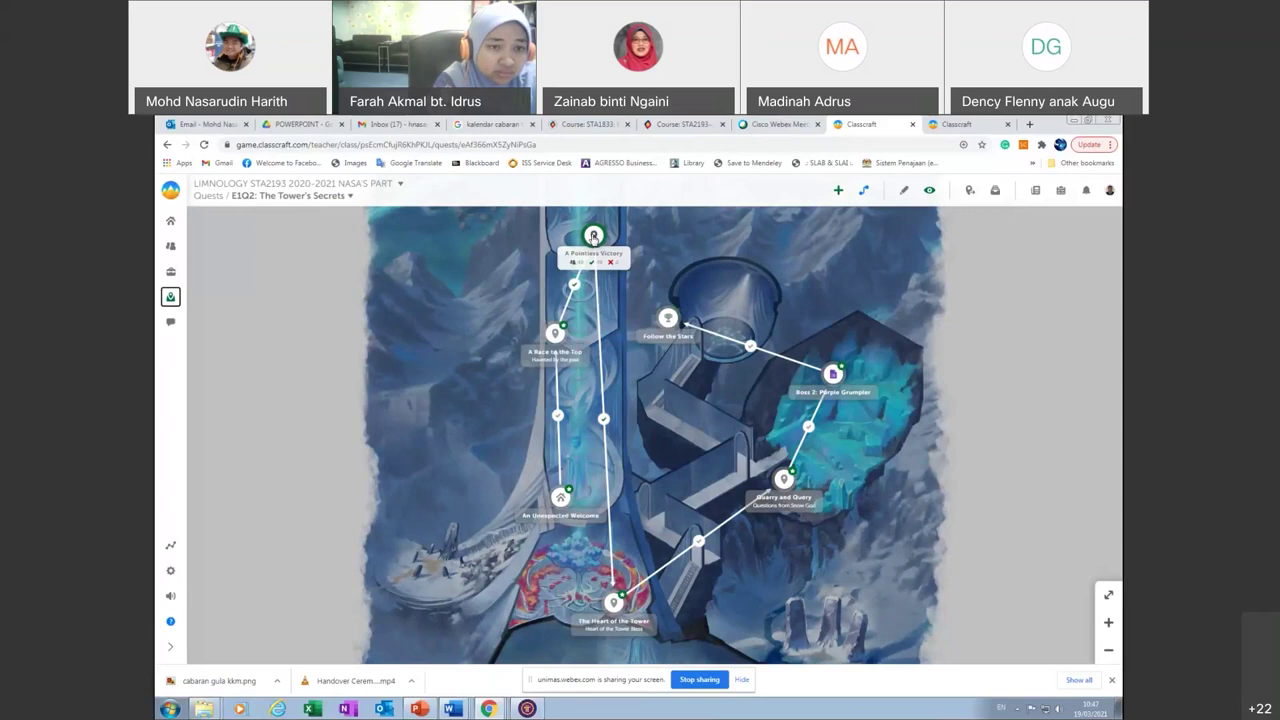
pyautogui.click(593, 236)
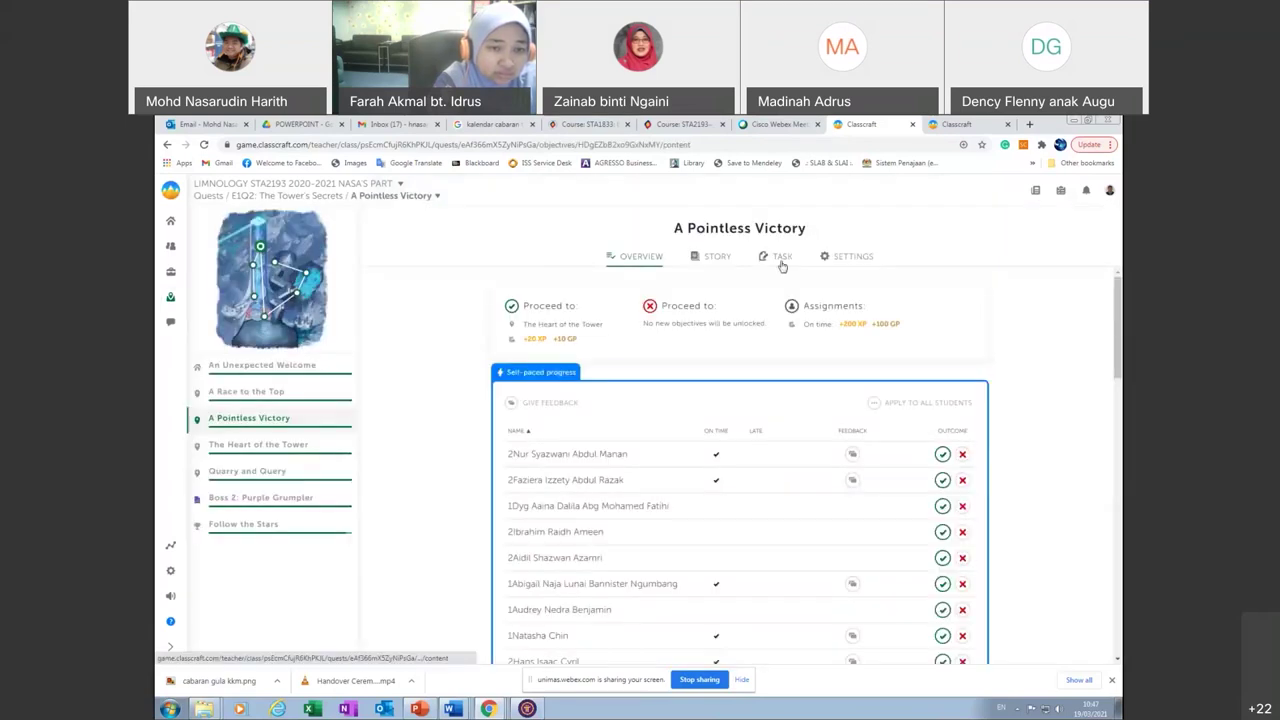
pyautogui.click(783, 262)
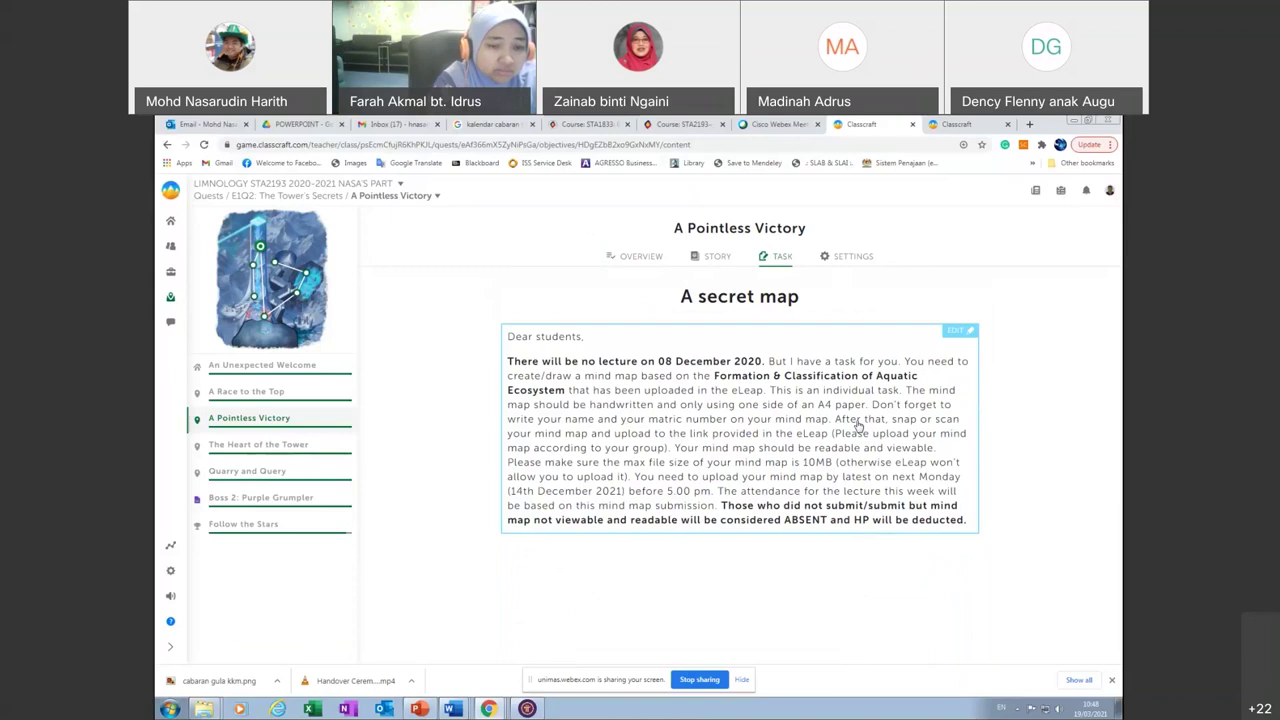
pyautogui.click(277, 452)
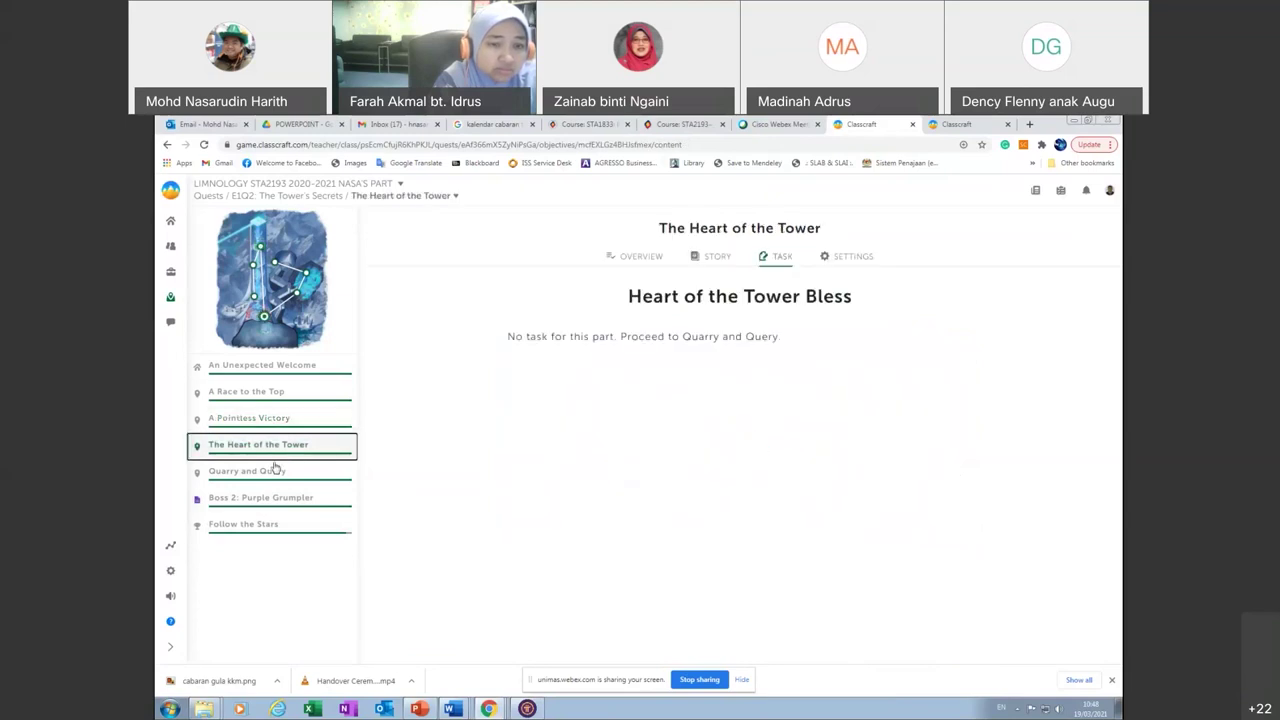
pyautogui.click(173, 299)
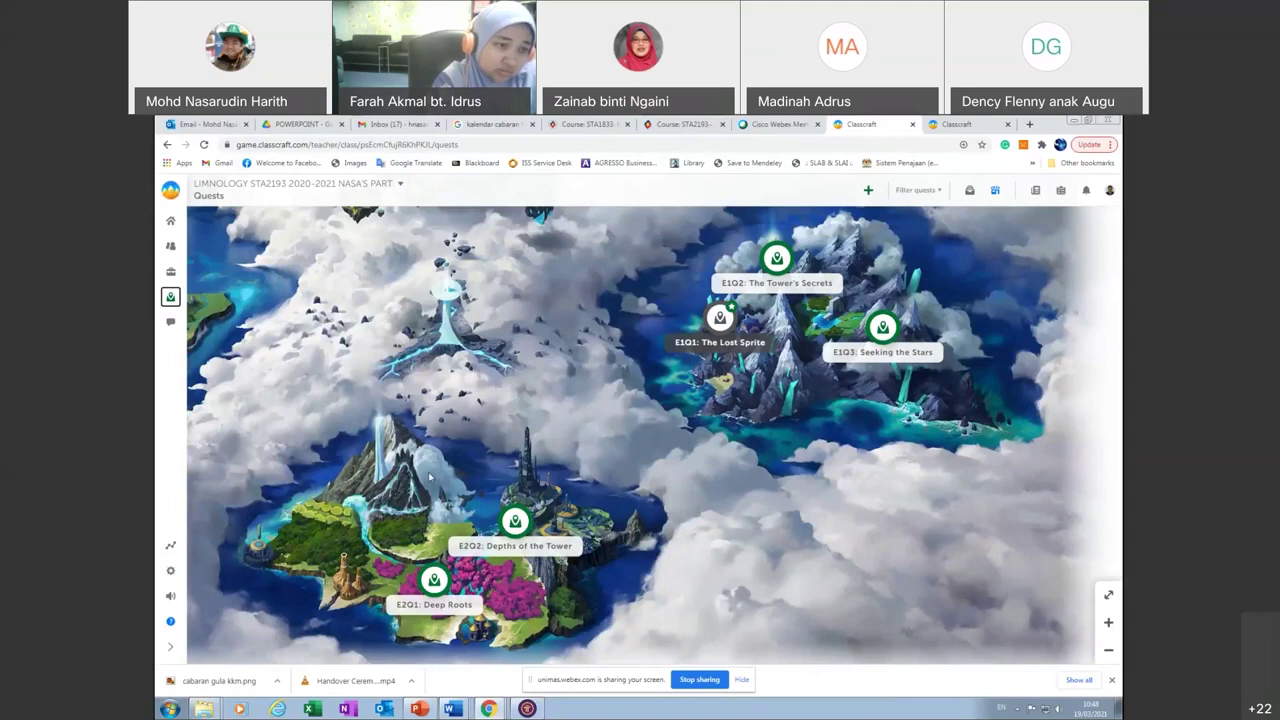
# Step: Return to the teacher home page listing the Limnology class and Demo Class
pyautogui.click(171, 221)
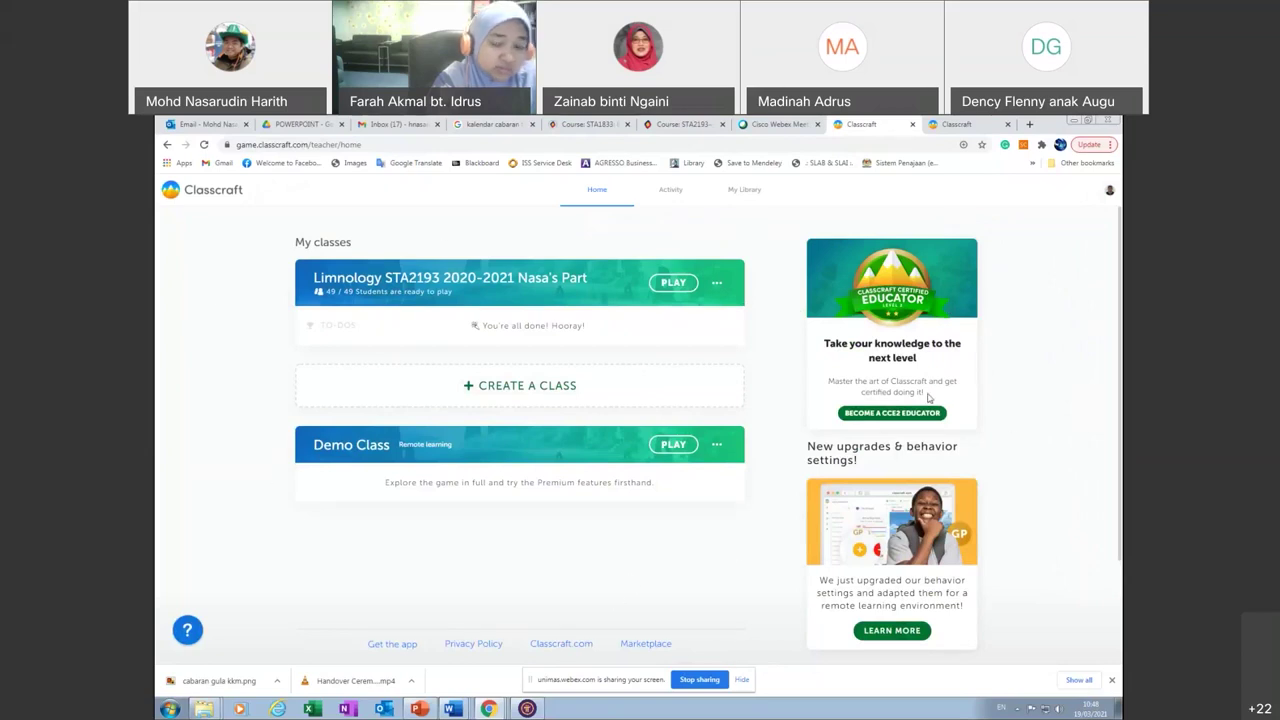
# Step: Start a new class named 'Byte to Byte' with High school as the class setting
pyautogui.click(524, 390)
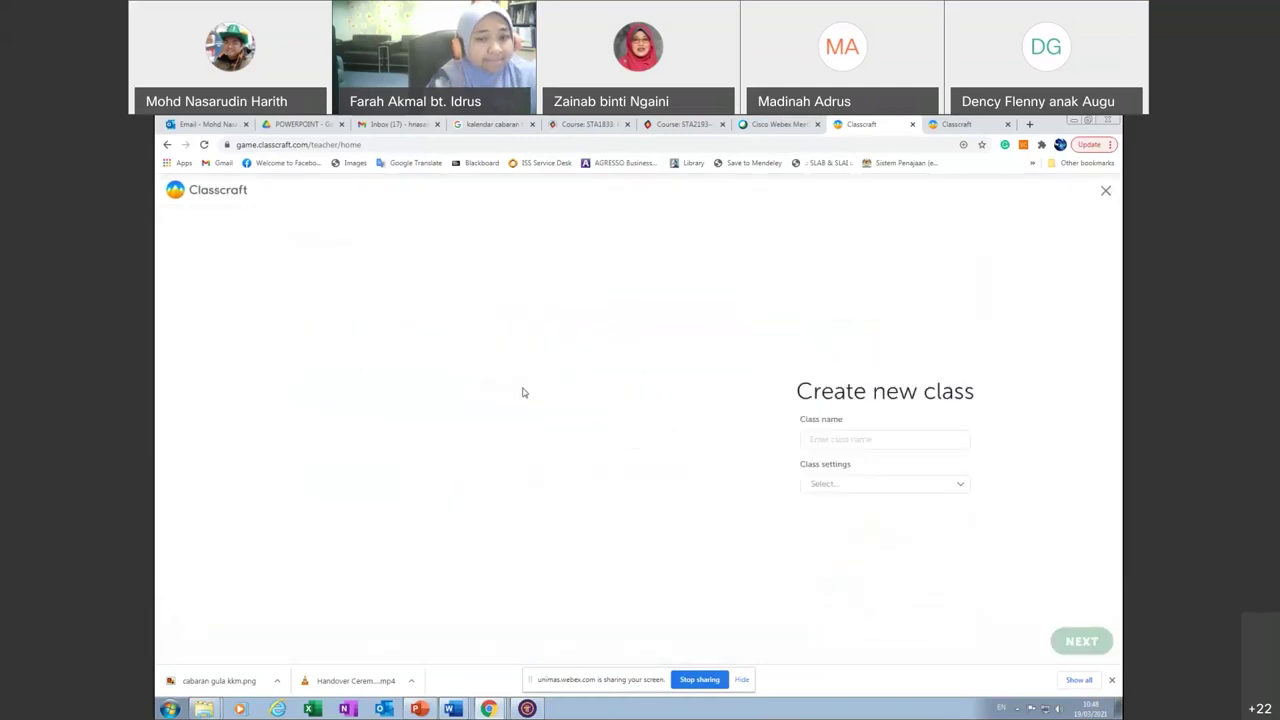
pyautogui.click(856, 441)
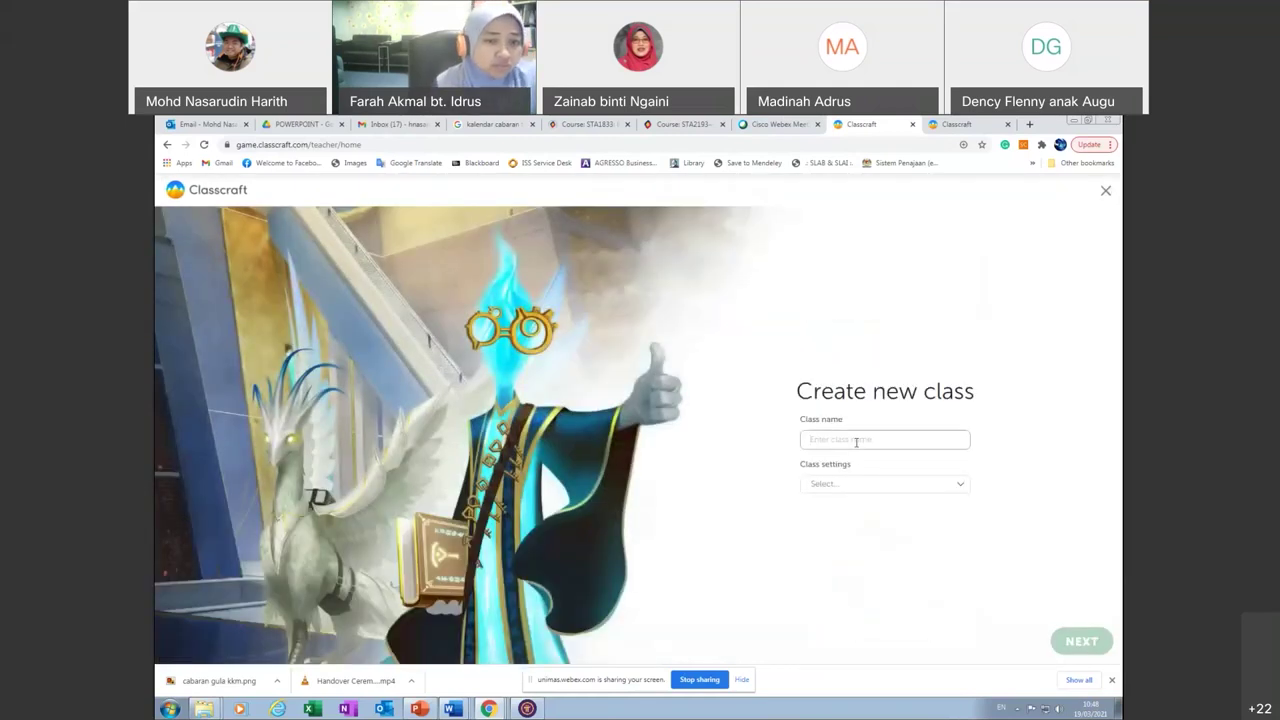
pyautogui.write('Byte to Byte')
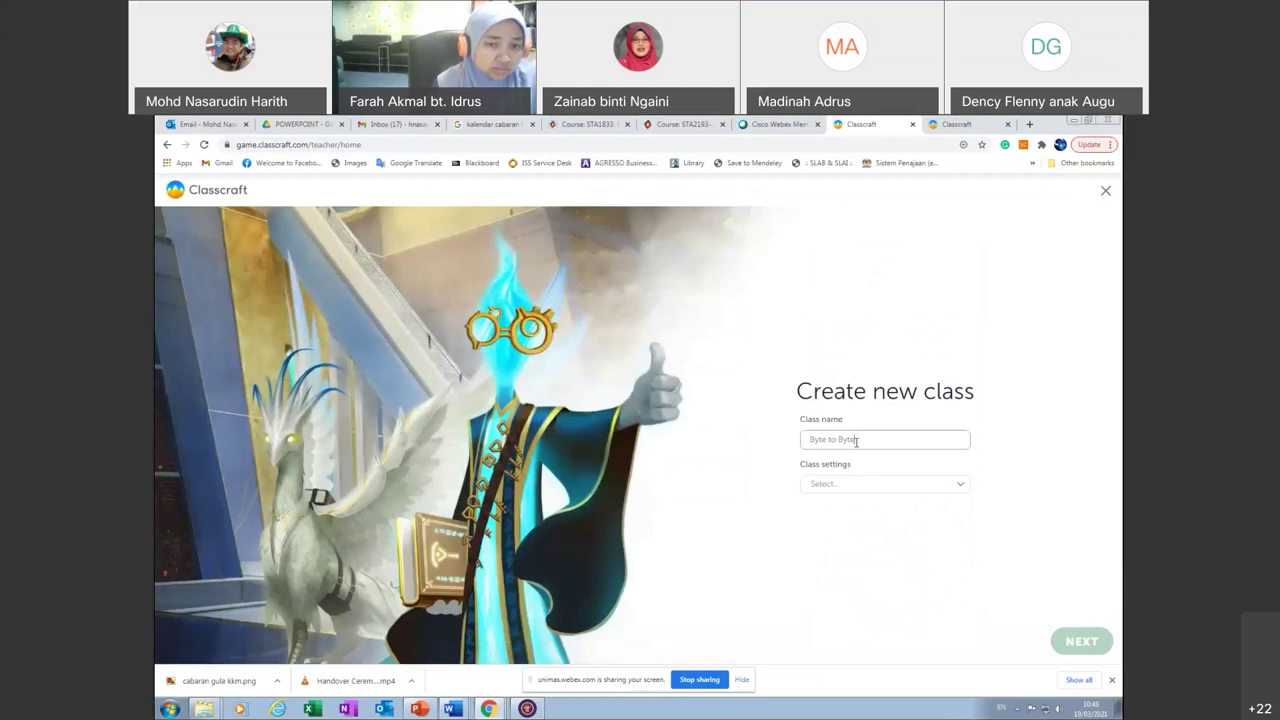
pyautogui.click(907, 483)
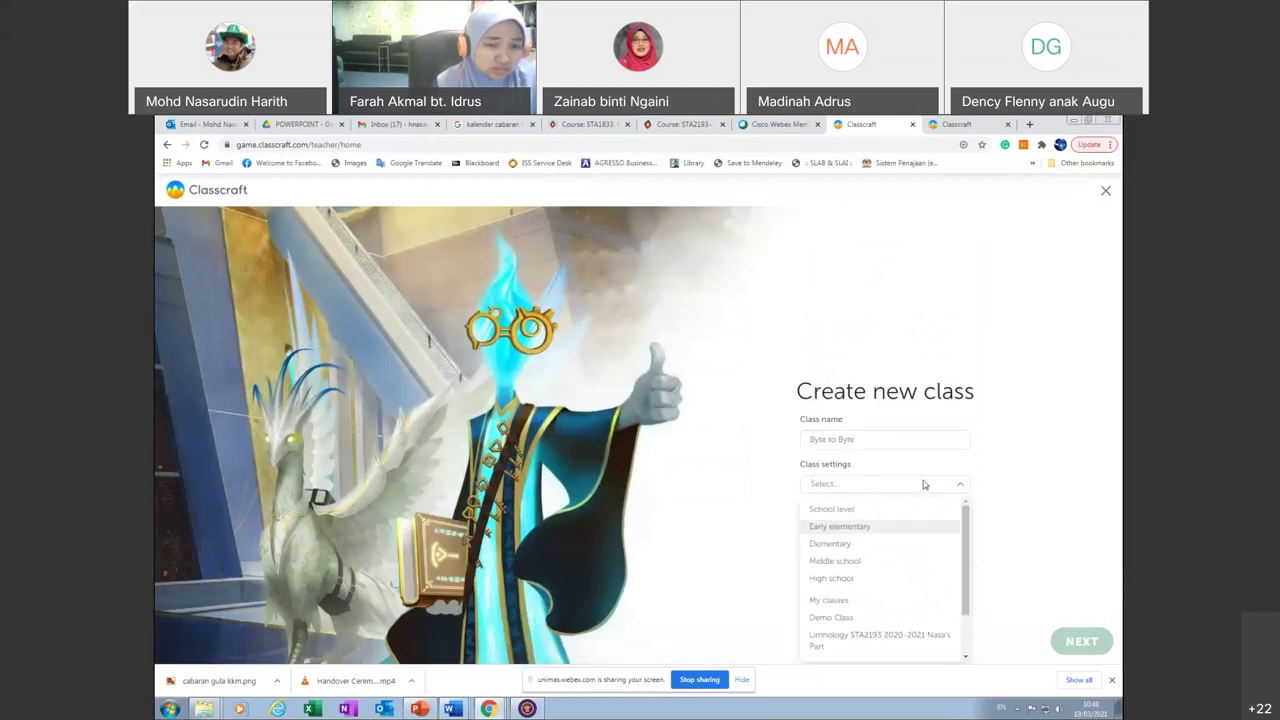
pyautogui.click(830, 578)
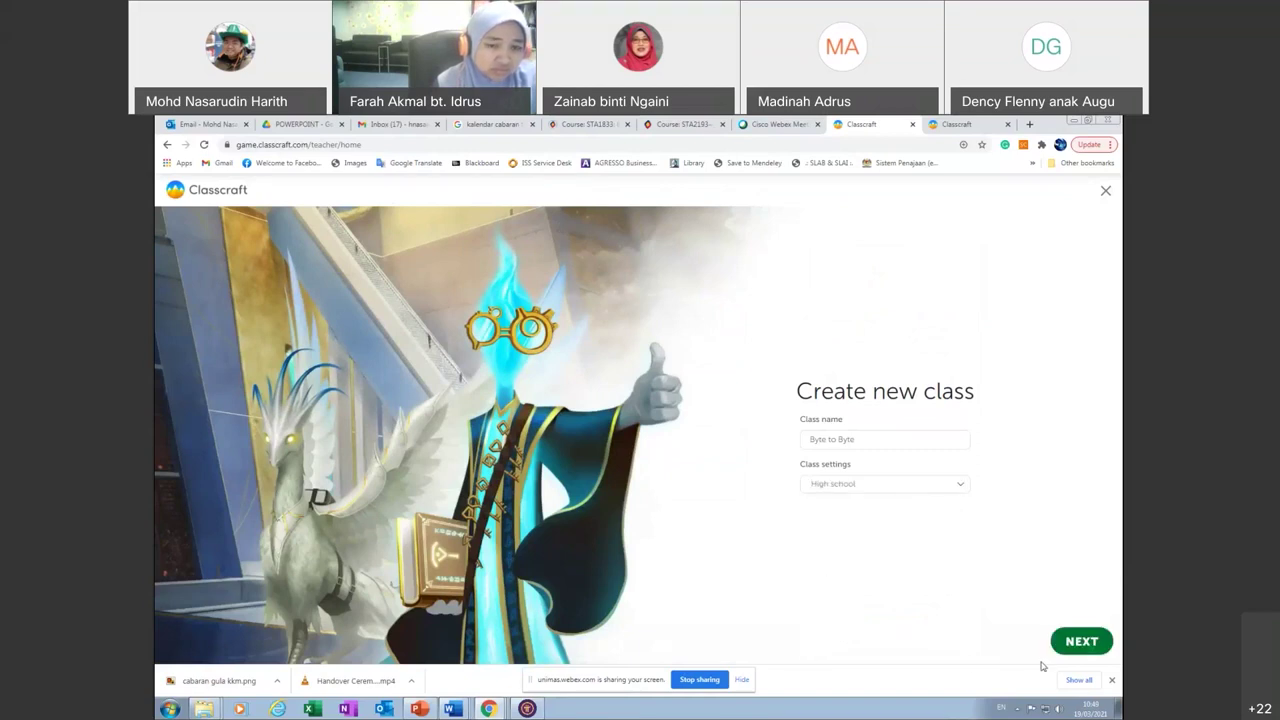
pyautogui.click(1080, 642)
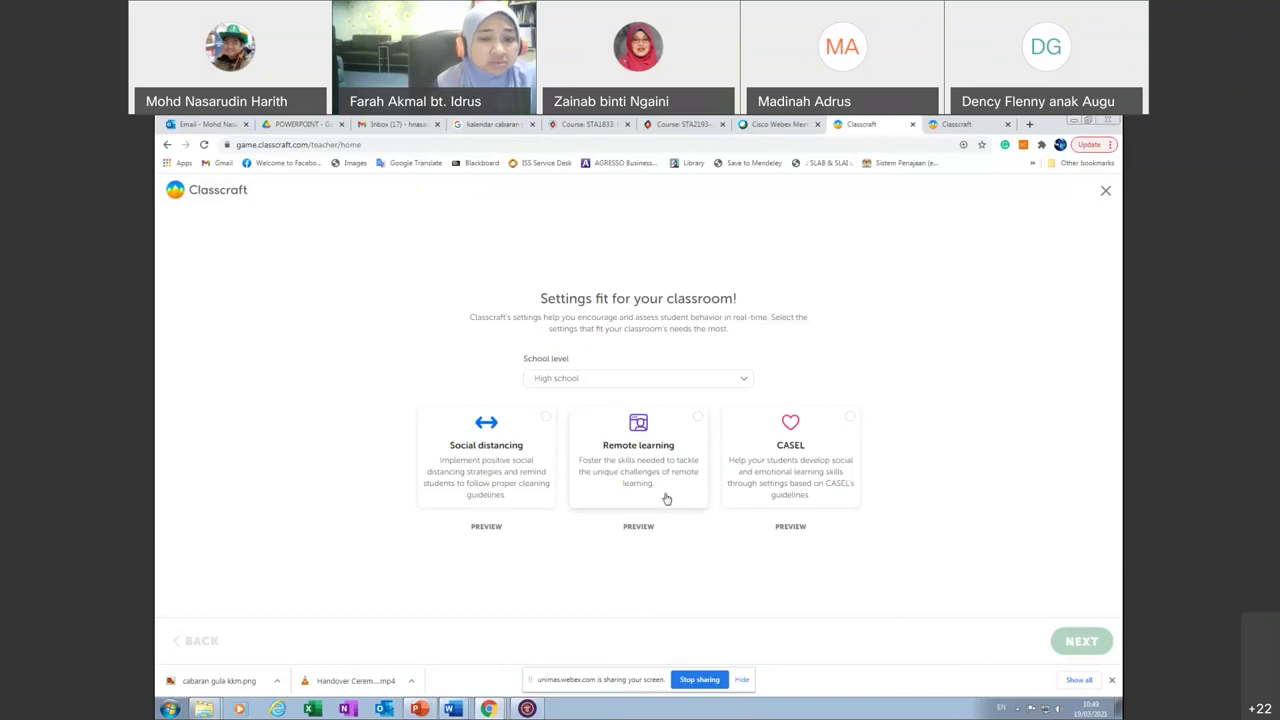
# Step: Choose the Remote learning settings and create the Byte to Byte class
pyautogui.click(660, 499)
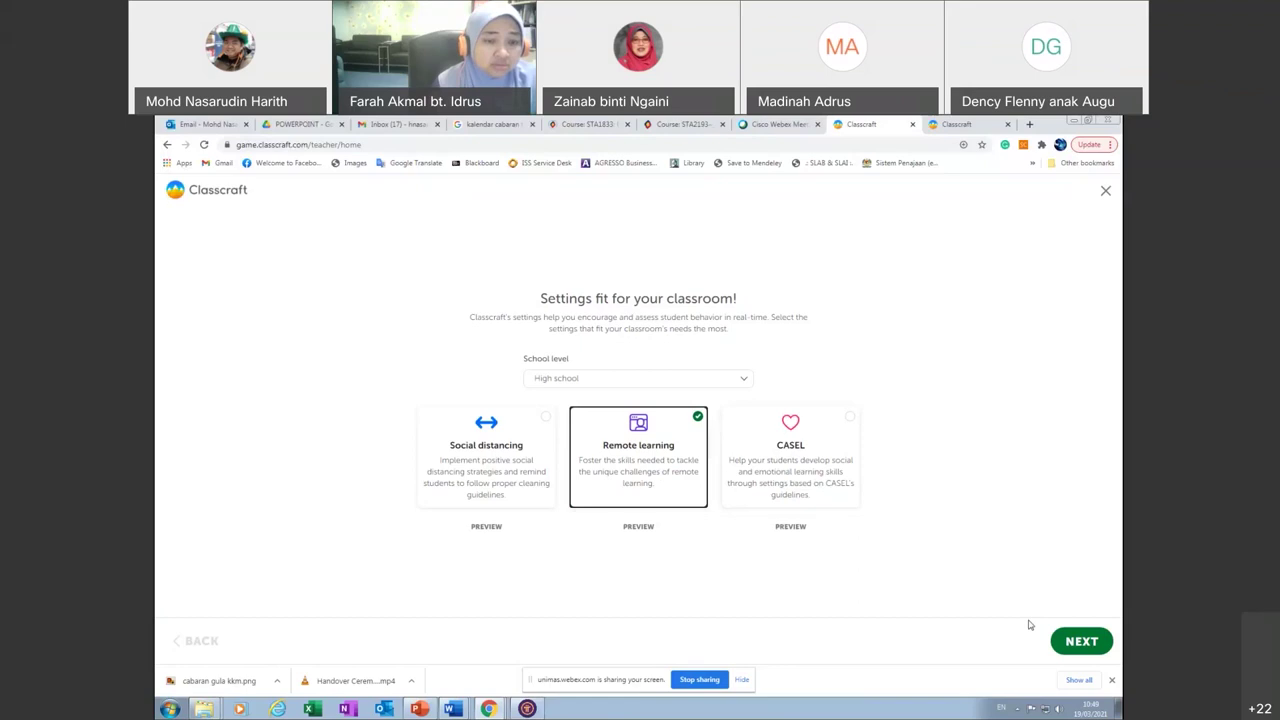
pyautogui.click(1070, 641)
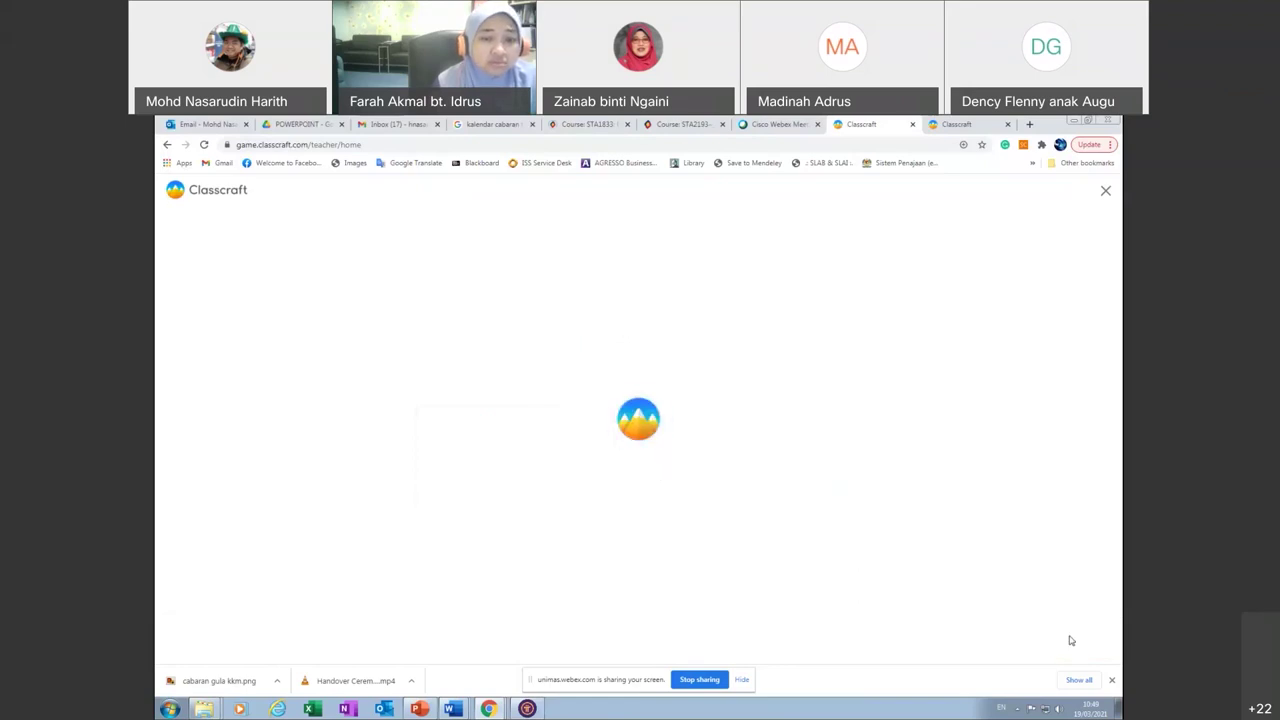
pyautogui.scroll(-1, 209, 477)
pyautogui.scroll(1, 210, 478)
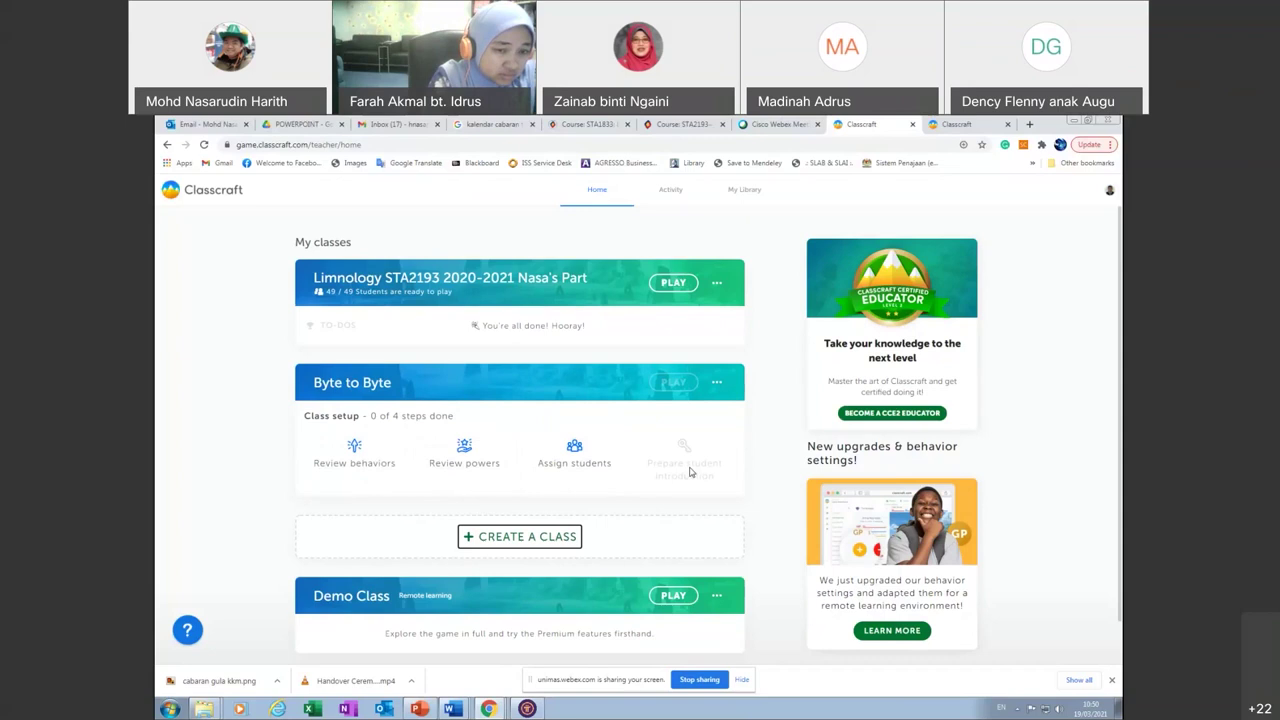
# Step: Open Byte to Byte's default positive behaviors, worth 100–150 XP each
pyautogui.click(360, 459)
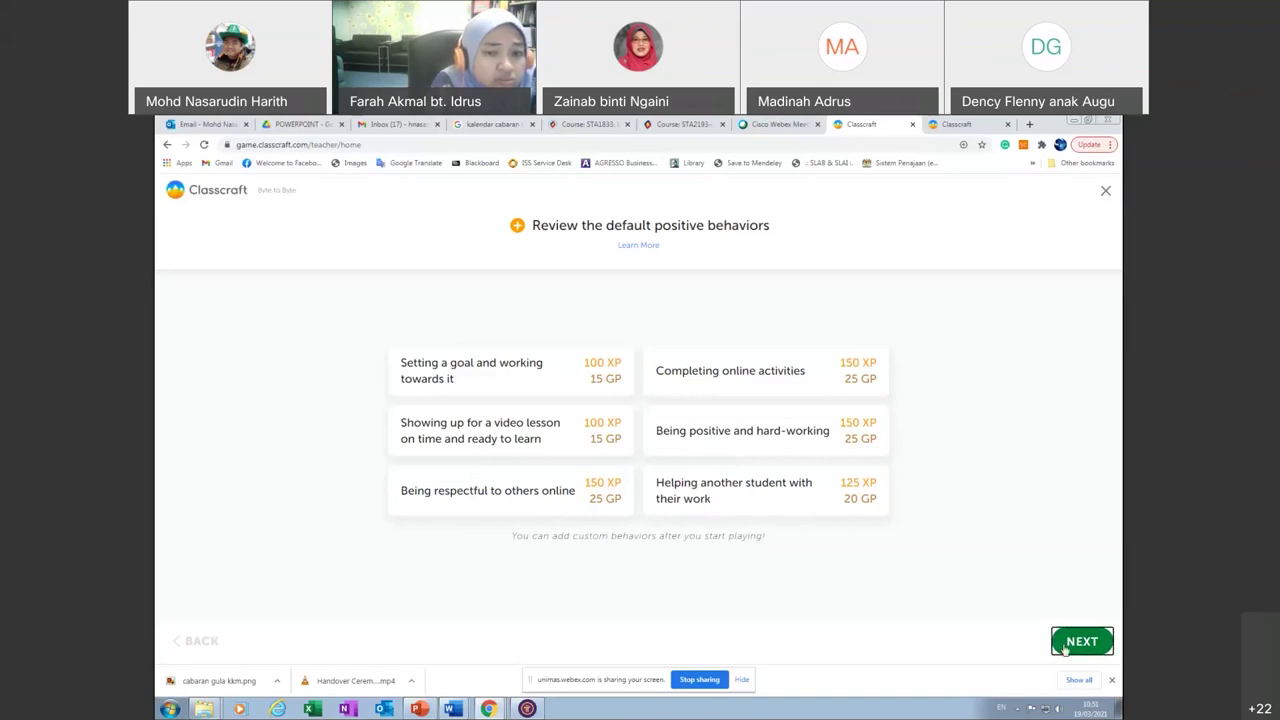
# Step: Review the five default negative behaviors costing 5–15 HP, then advance to the default pledges
pyautogui.click(1080, 641)
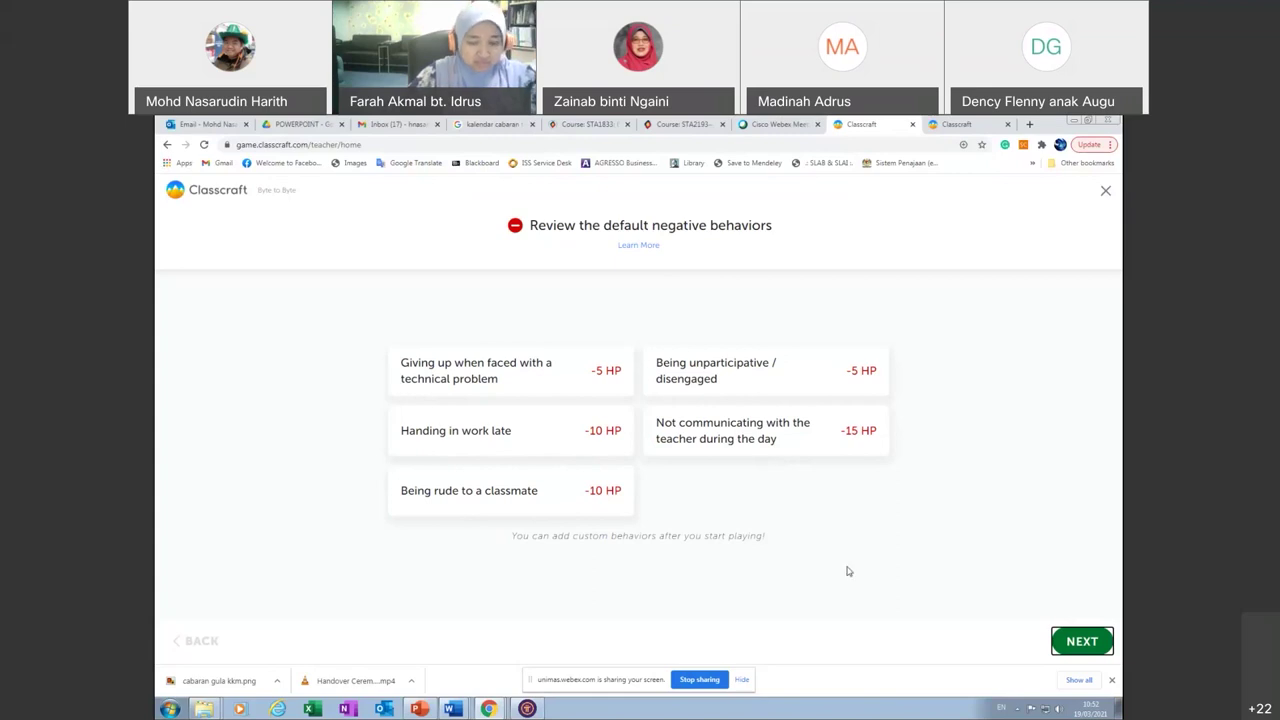
pyautogui.click(1078, 642)
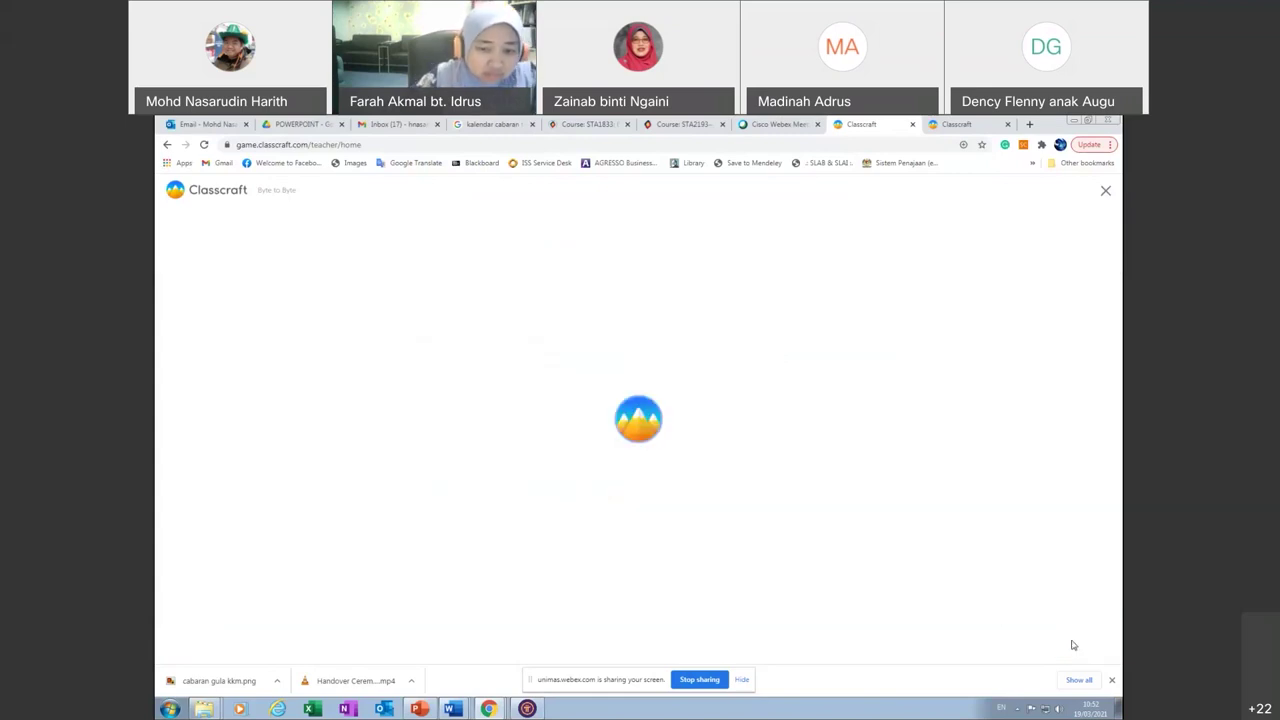
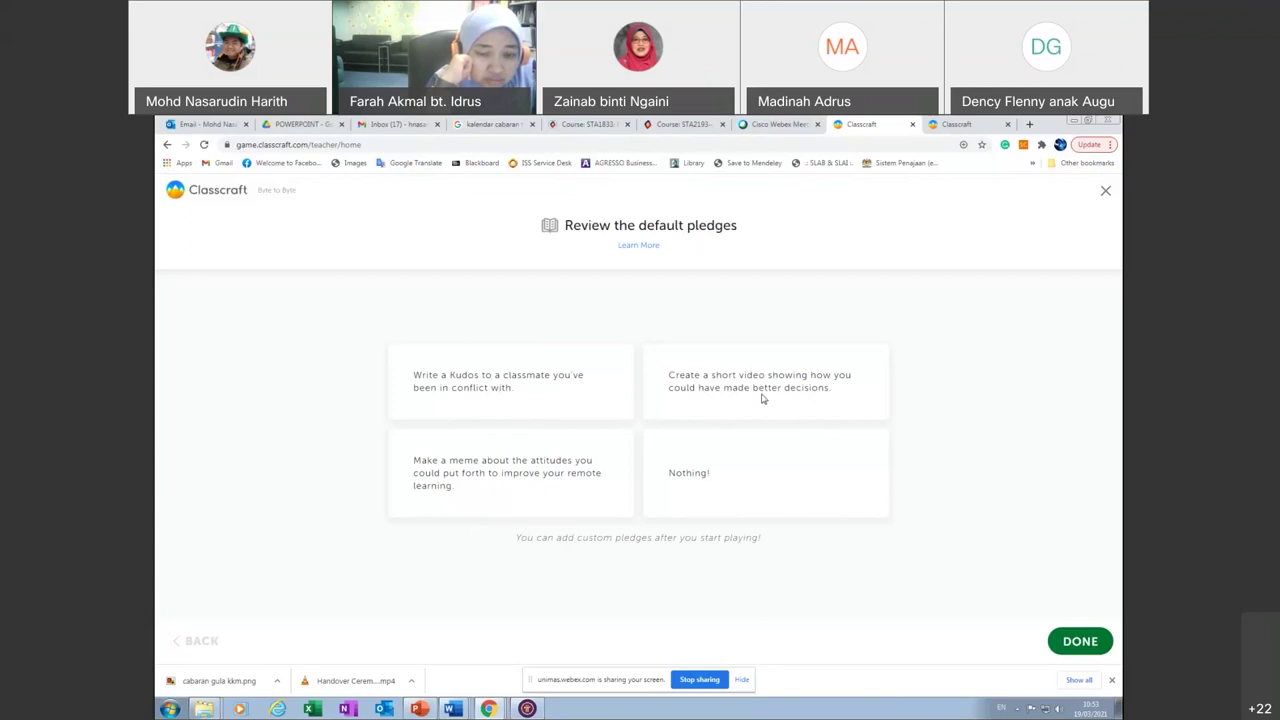
# Step: Finish reviewing the default pledges with DONE to return to the Byte to Byte home page
pyautogui.click(1068, 643)
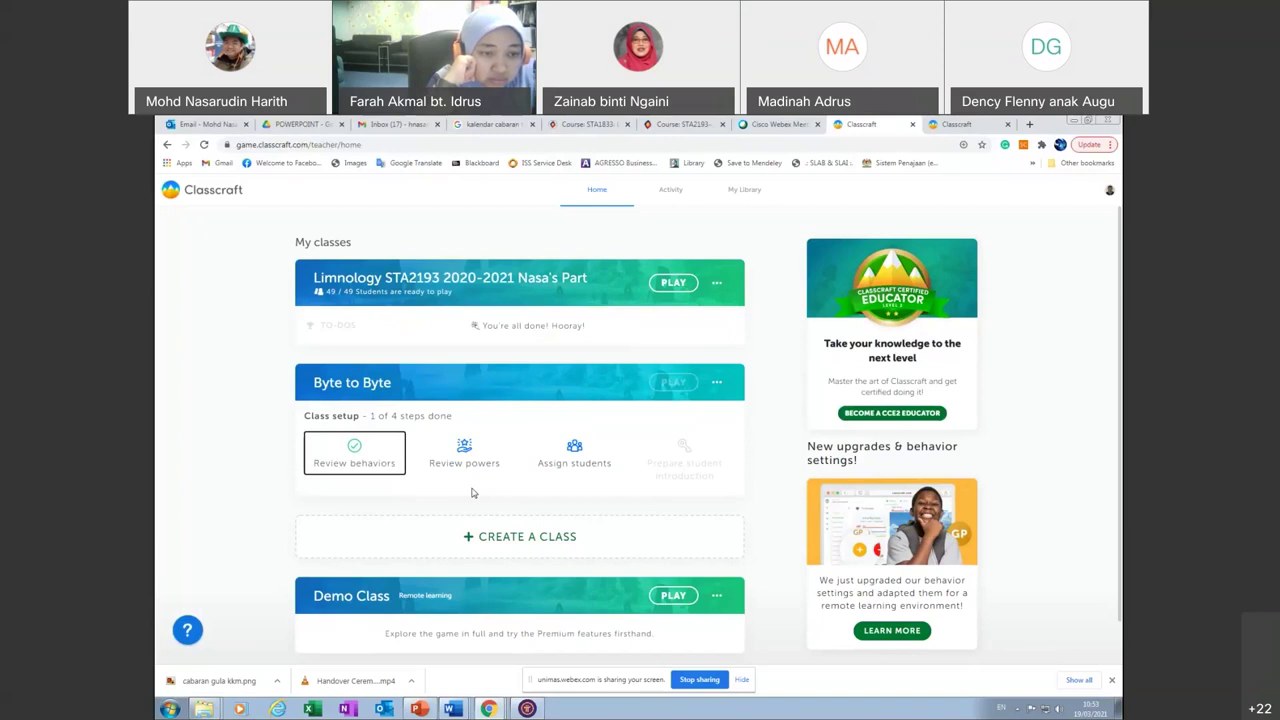
# Step: Start the Review powers step to see the Guardians' powers such as Protect and First Aid
pyautogui.click(467, 470)
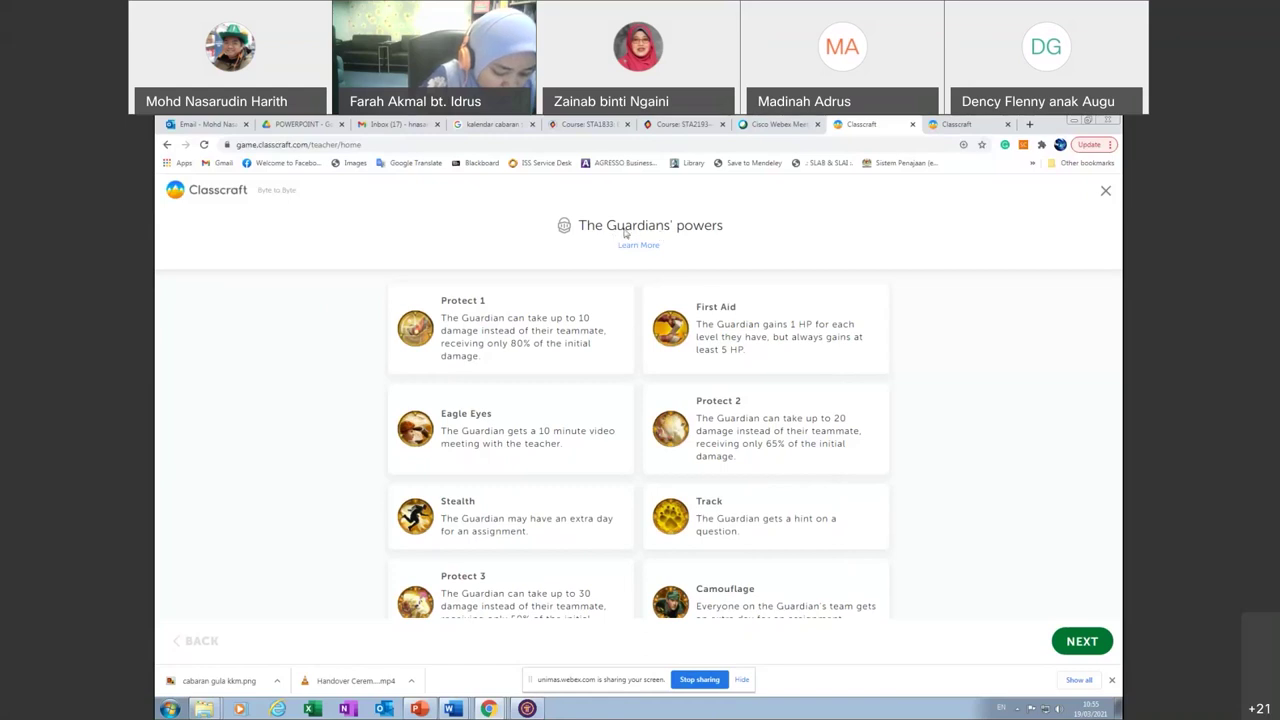
# Step: Page through the Guardians', Healers' and Mages' powers and finish the powers review
pyautogui.scroll(-1, 811, 513)
pyautogui.scroll(1, 811, 513)
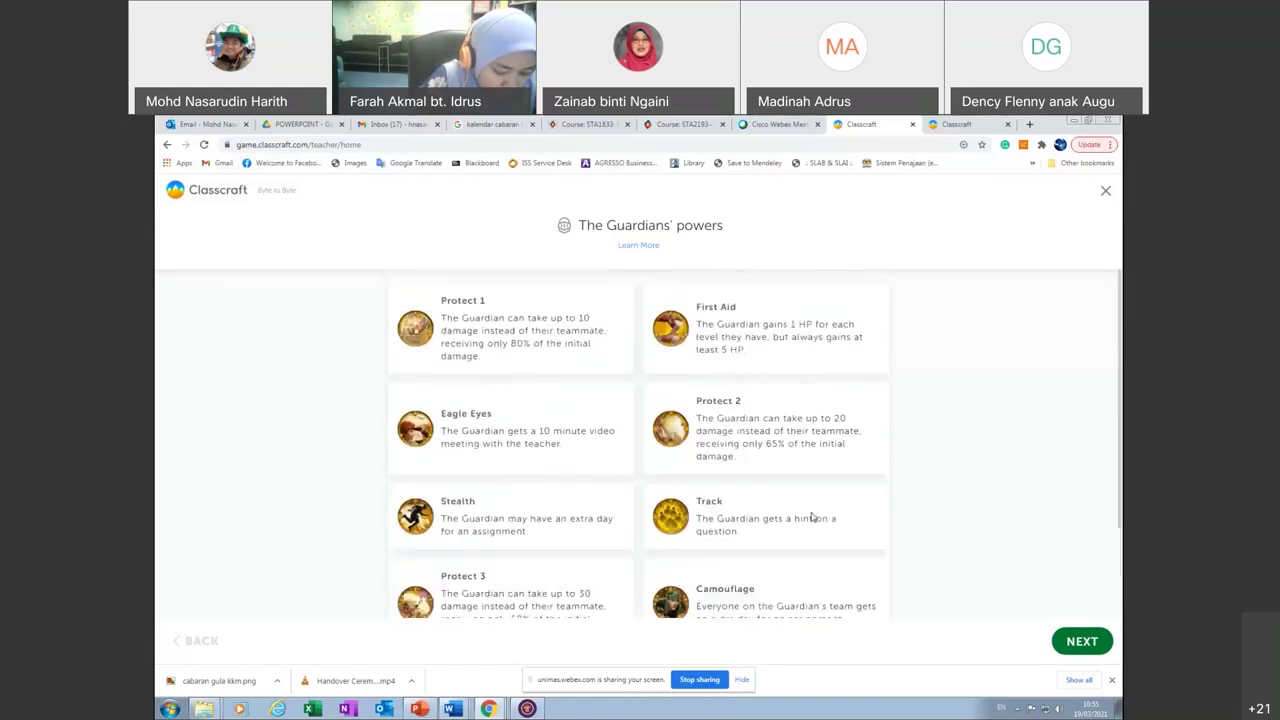
pyautogui.click(1072, 642)
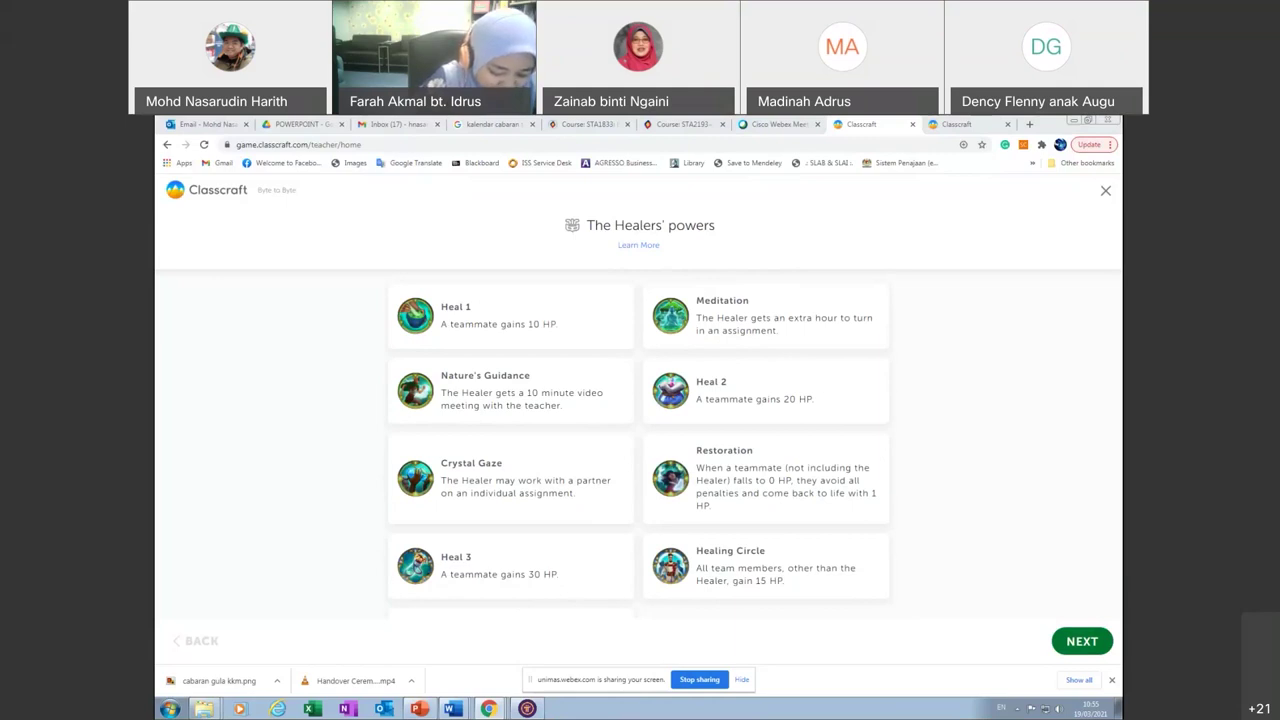
pyautogui.click(1090, 640)
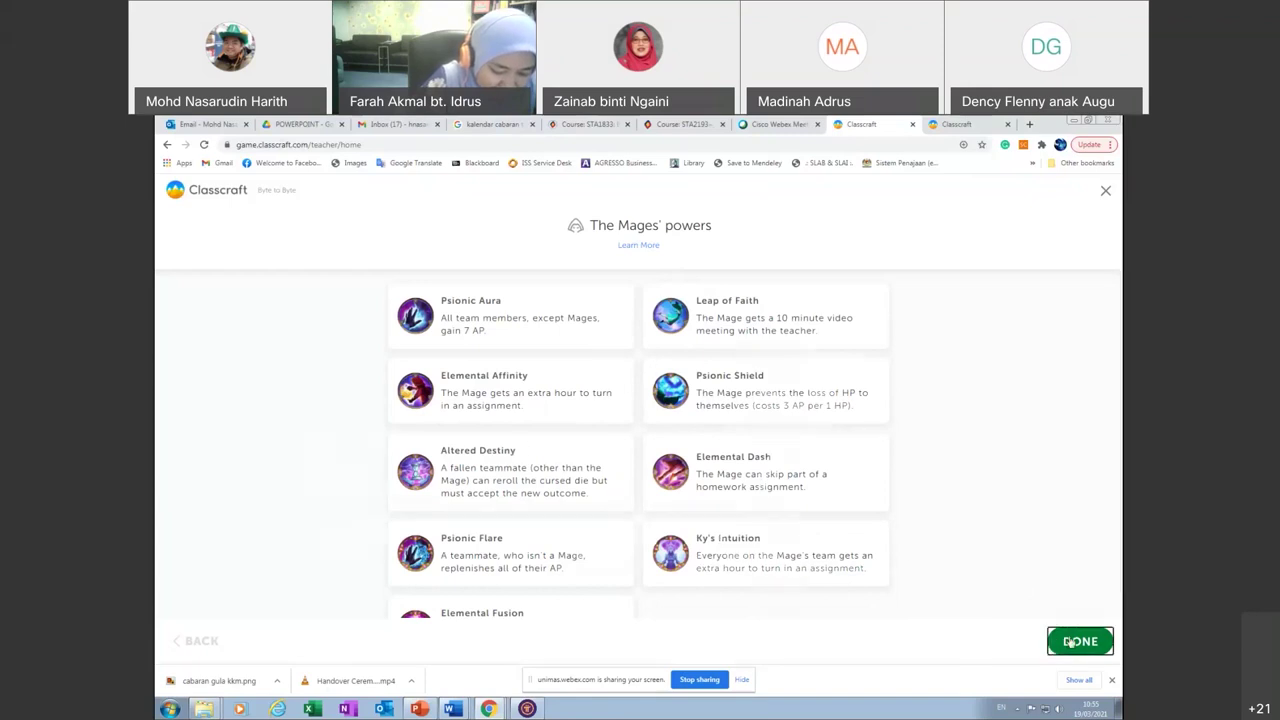
pyautogui.click(1064, 640)
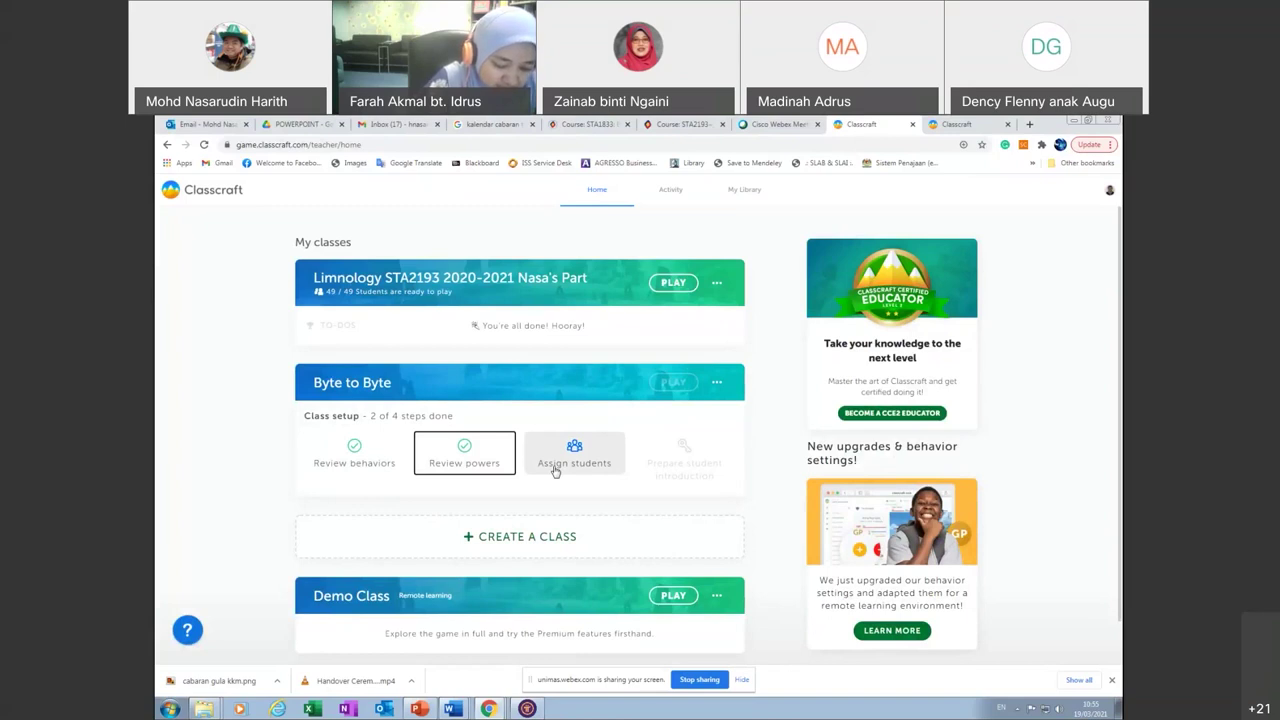
# Step: Choose Assign students, then Create new accounts, then Add students manually
pyautogui.click(577, 467)
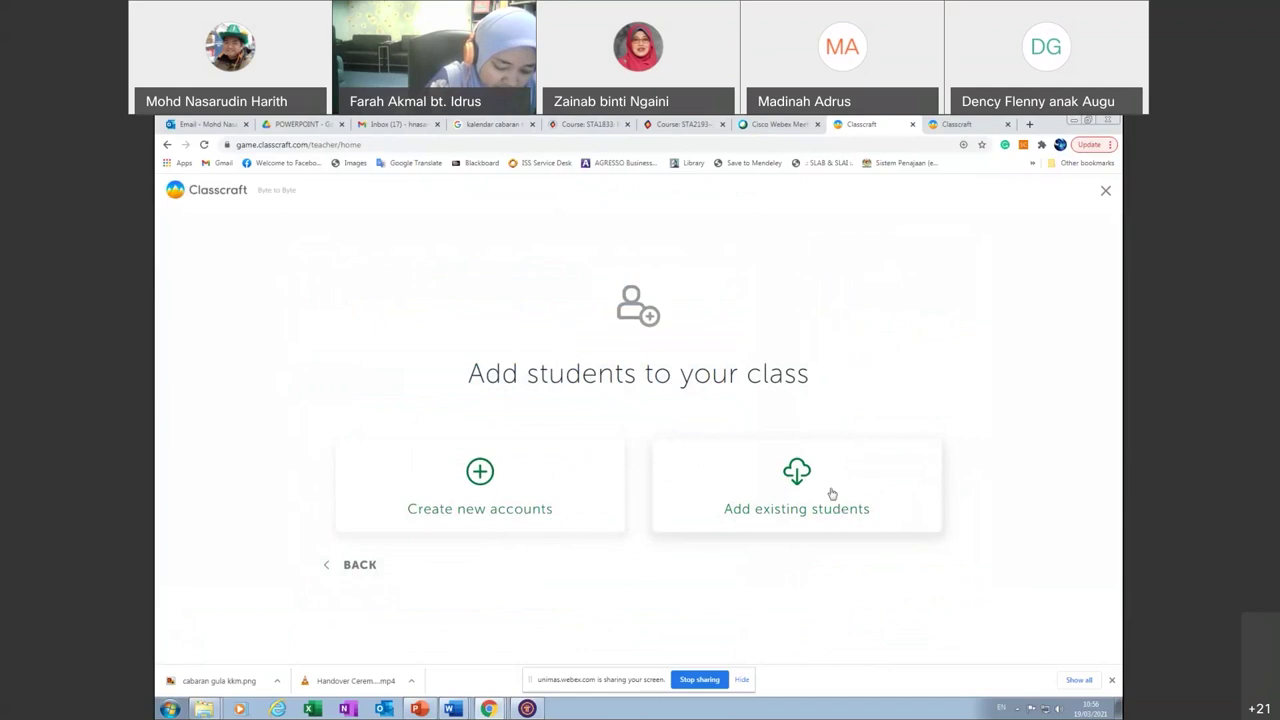
pyautogui.click(481, 490)
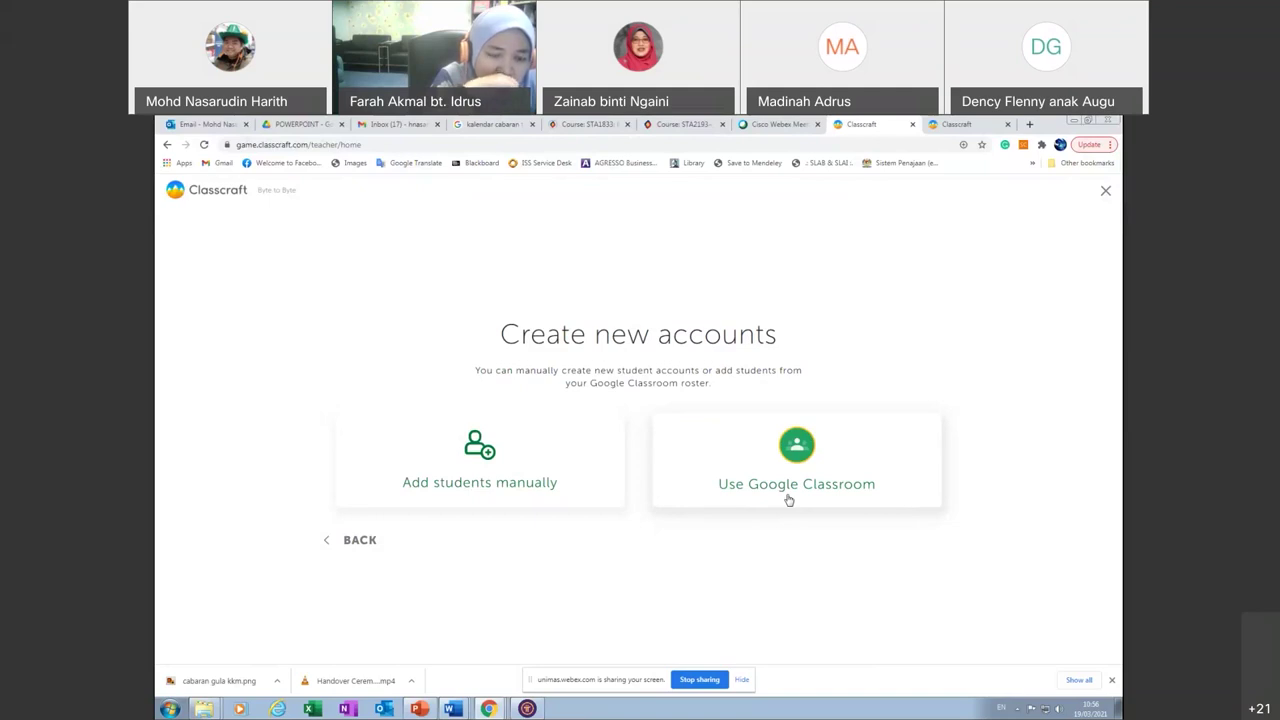
pyautogui.click(511, 500)
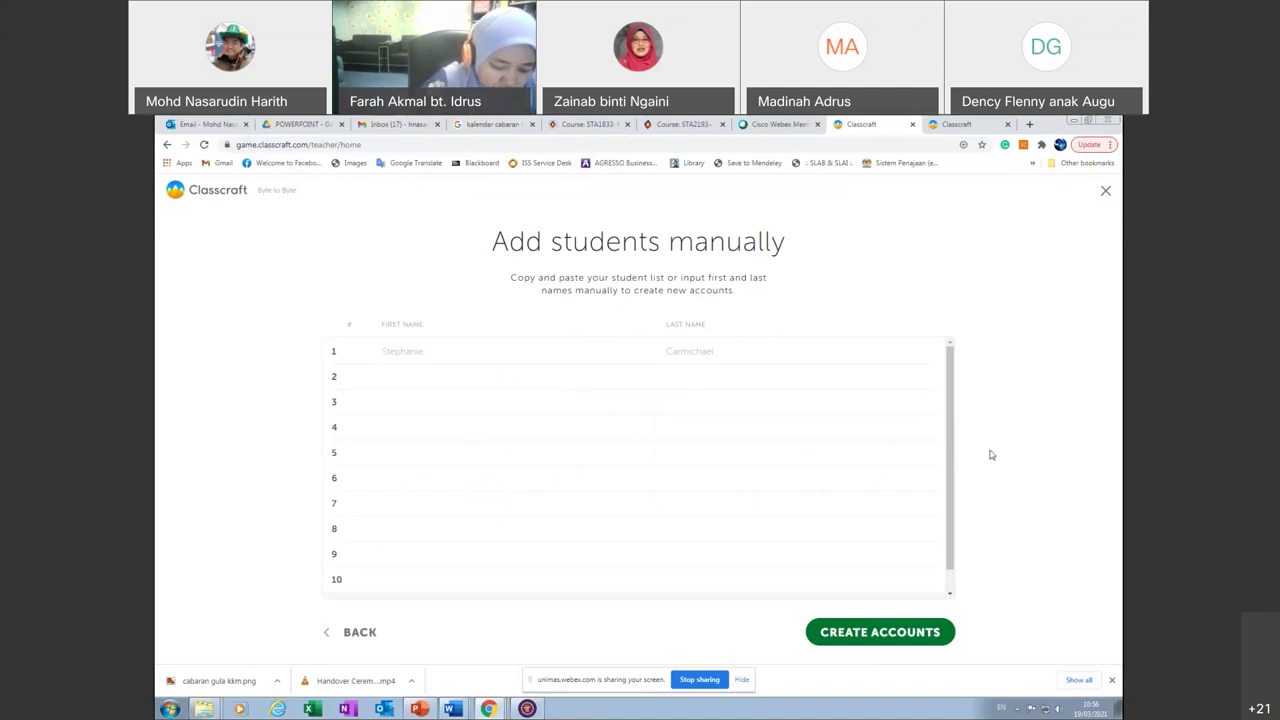
# Step: Enter the first student's first and last names in row 1
pyautogui.click(428, 358)
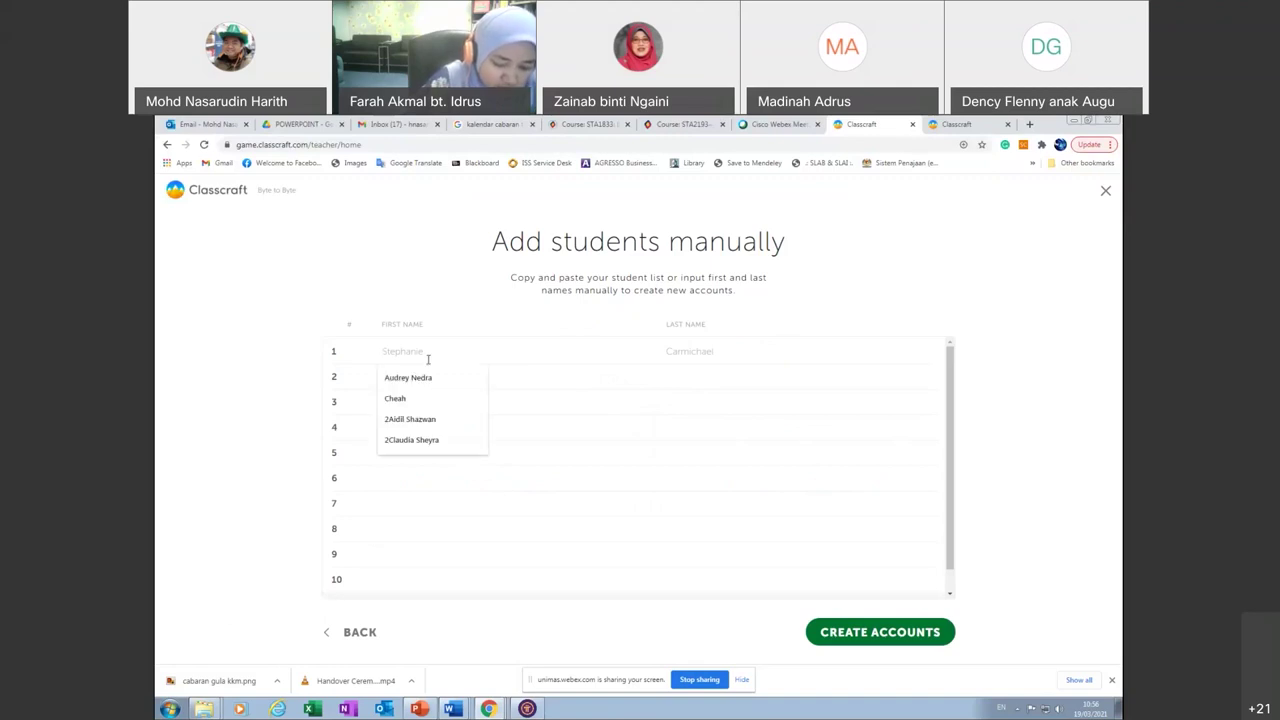
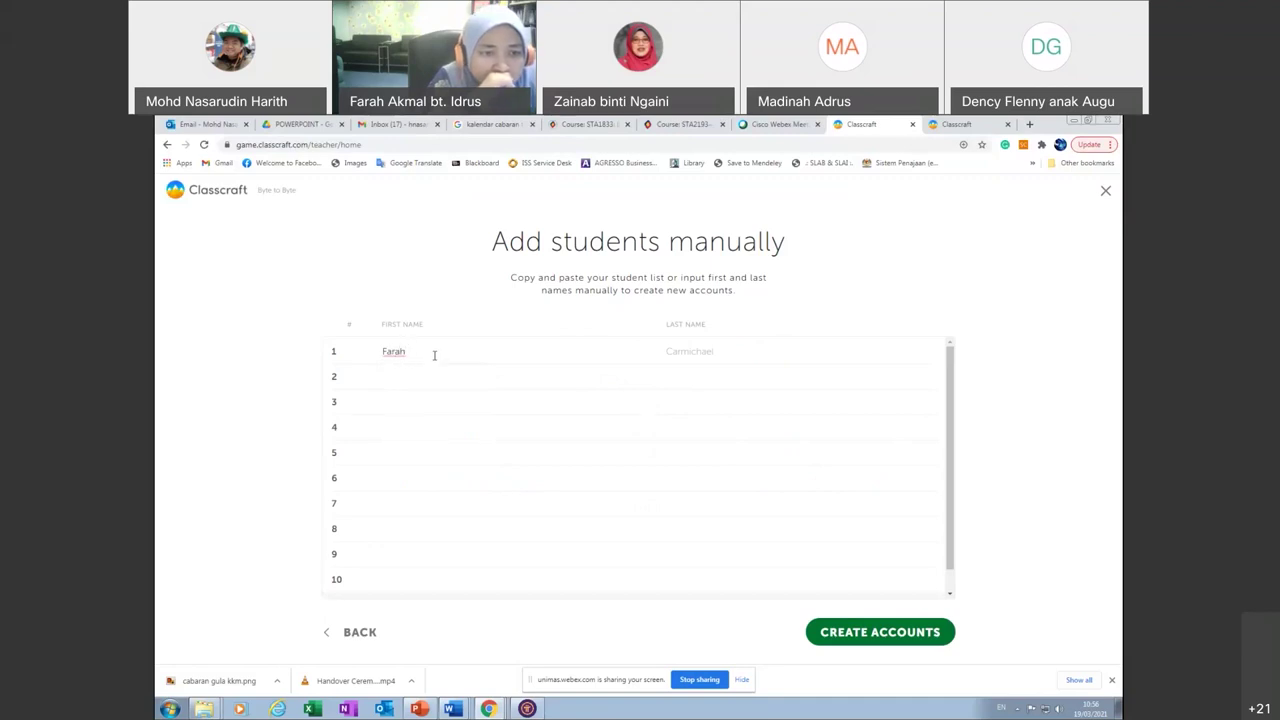
pyautogui.click(675, 350)
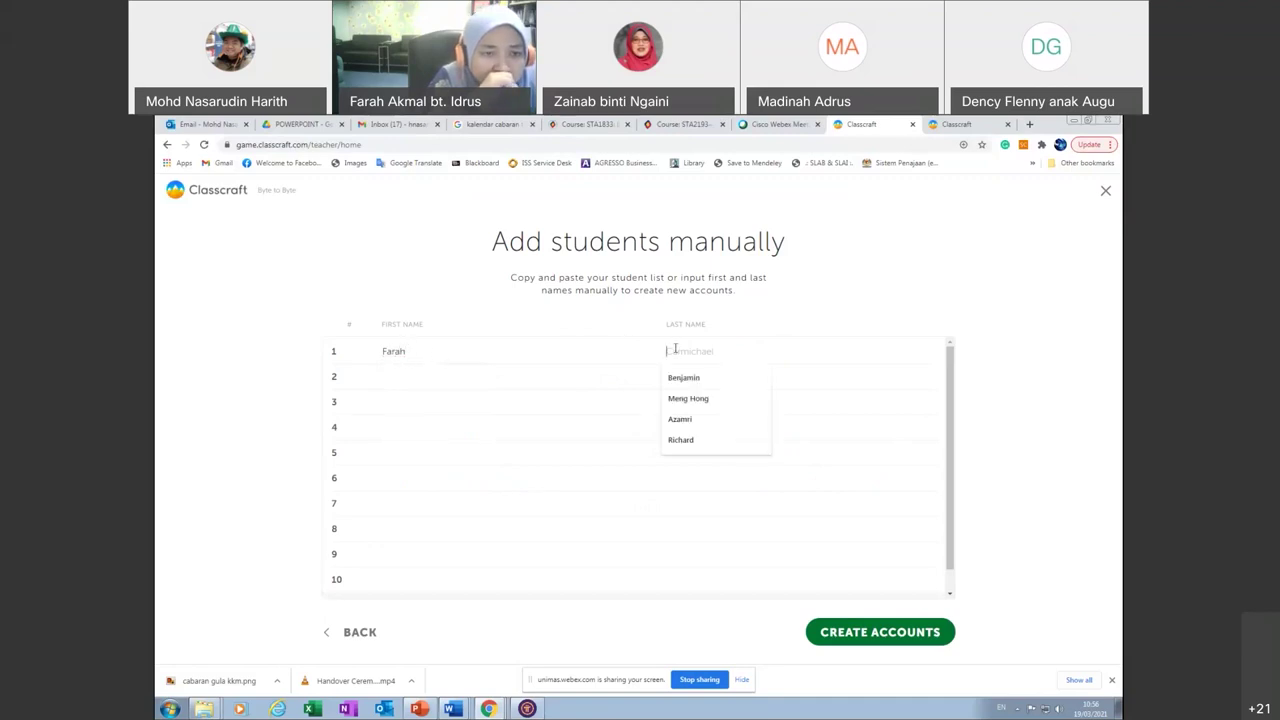
pyautogui.click(455, 352)
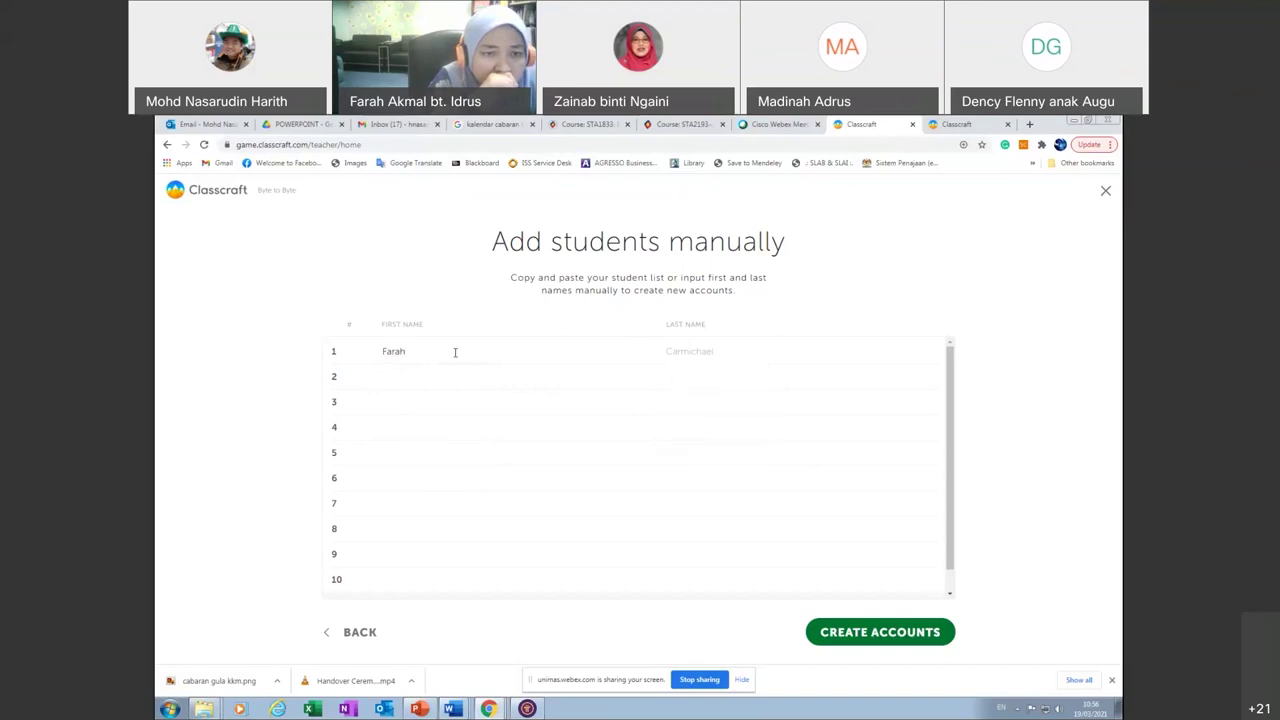
pyautogui.click(677, 351)
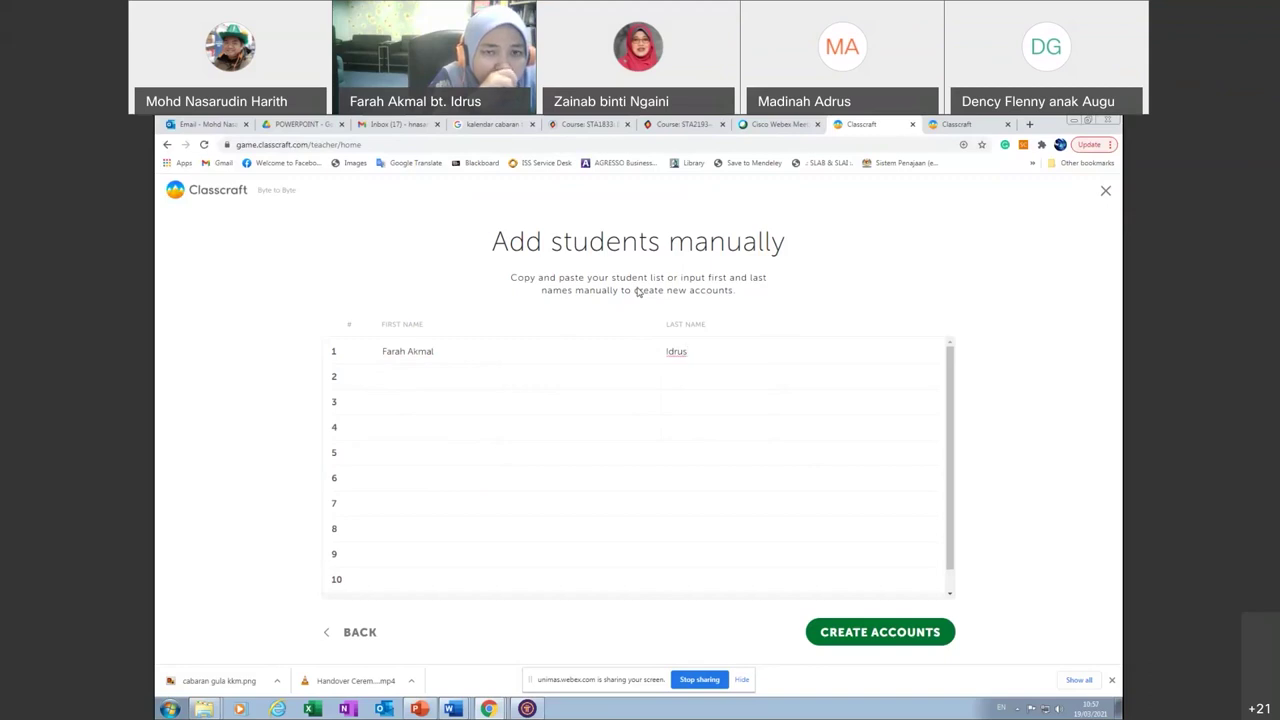
# Step: Enter the second student's first and last names in row 2, then create both accounts
pyautogui.click(428, 372)
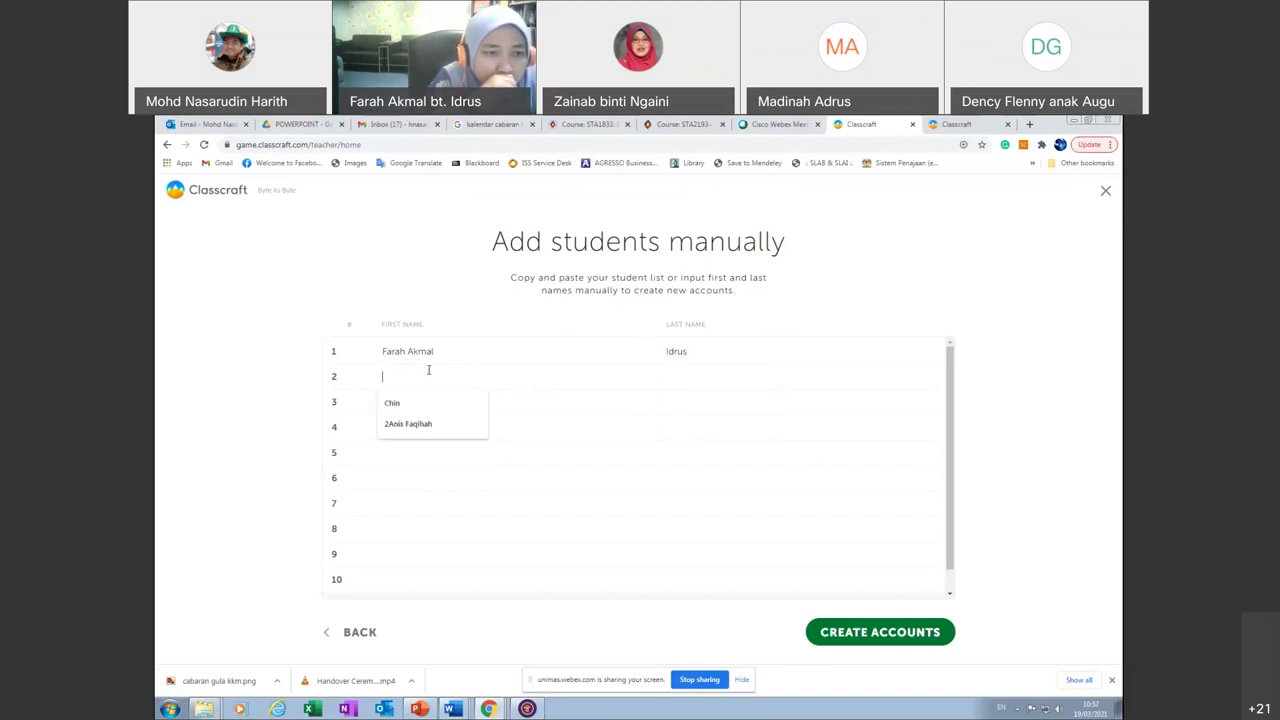
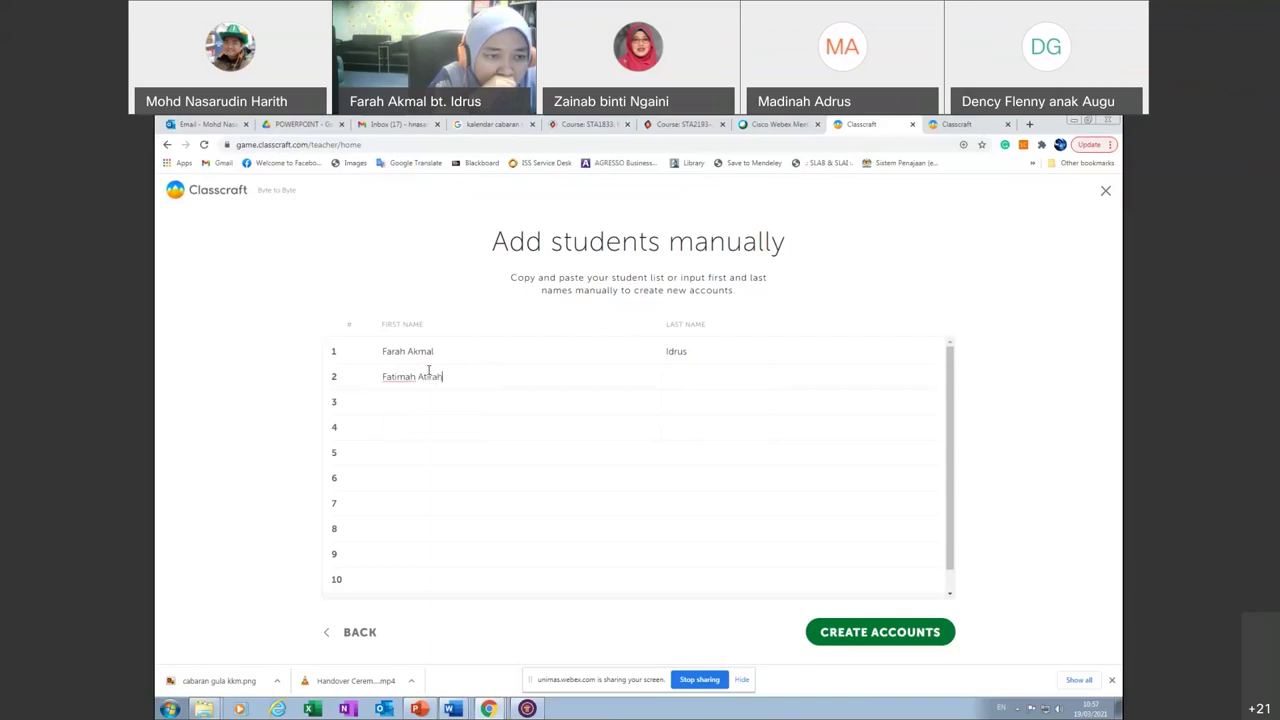
pyautogui.click(689, 388)
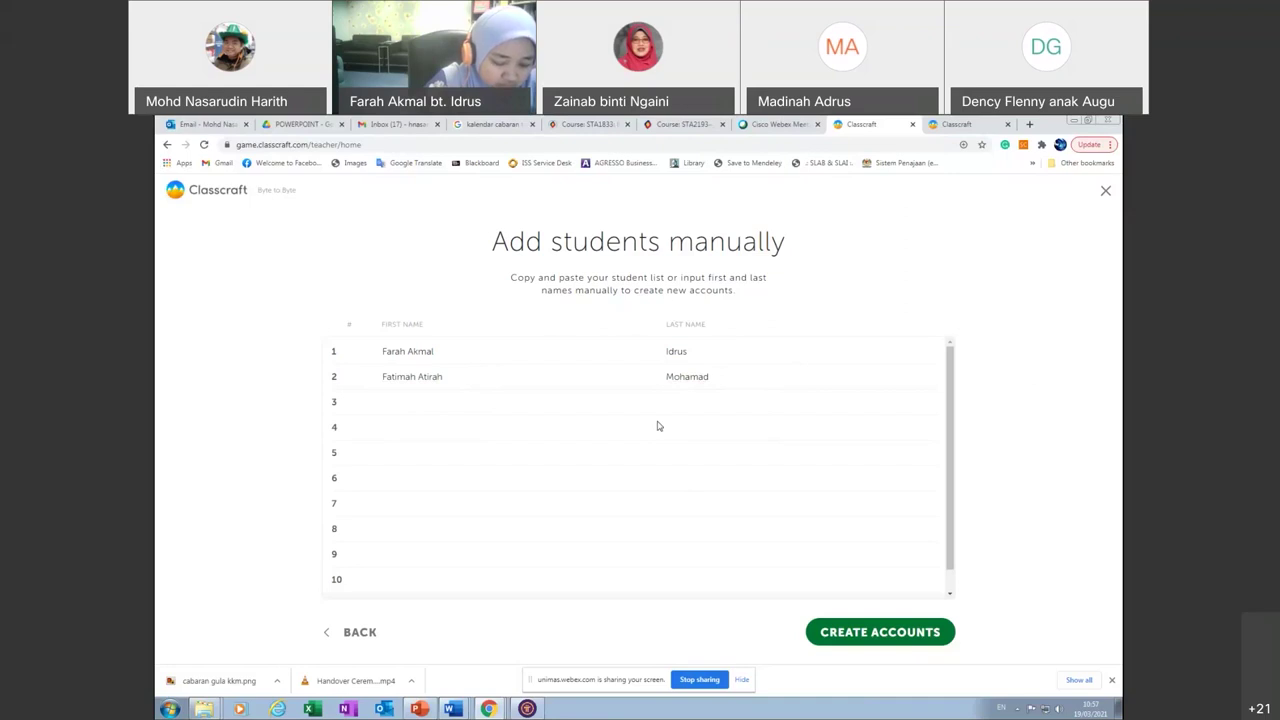
pyautogui.click(867, 643)
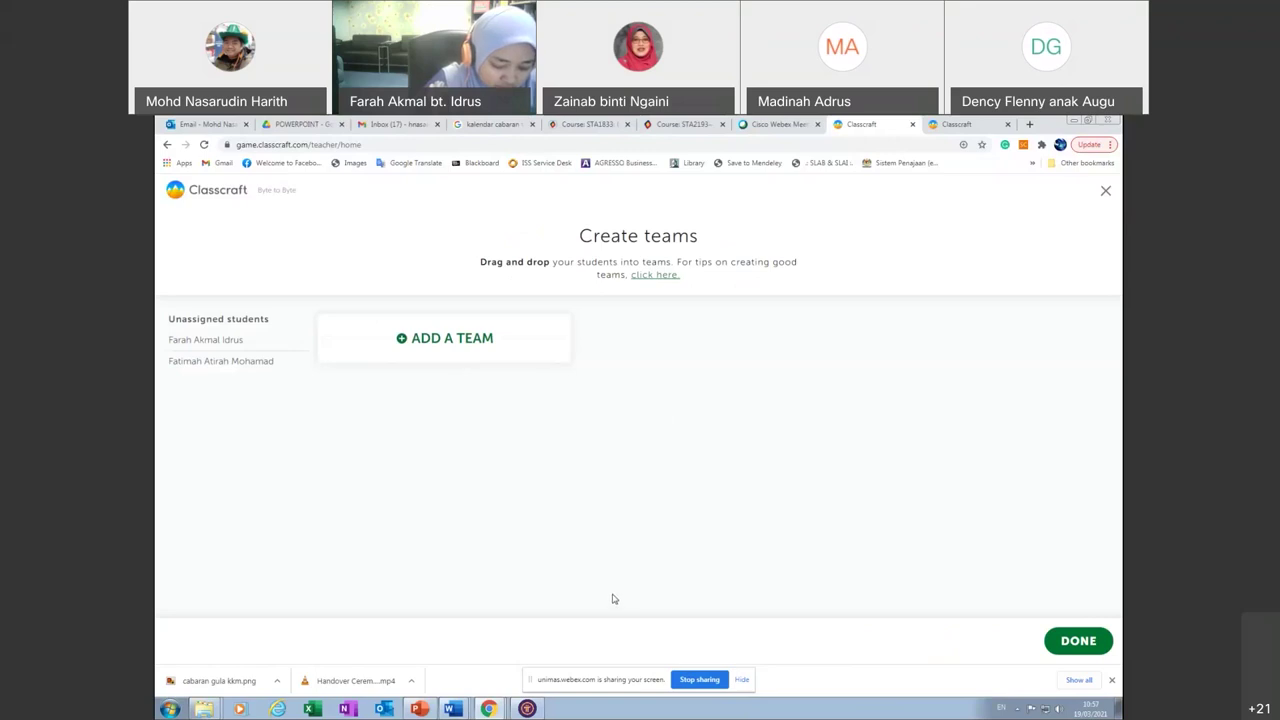
# Step: Finish Create teams and open the Prepare student introduction step
pyautogui.click(1079, 641)
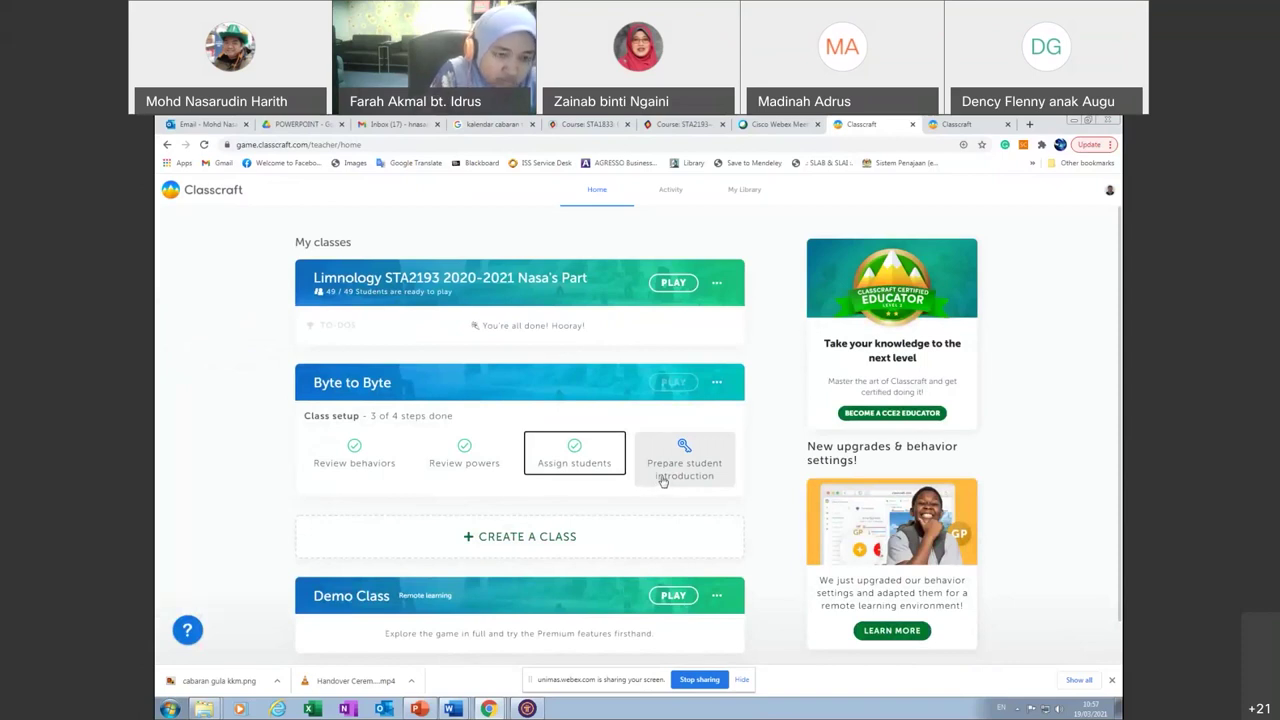
pyautogui.click(675, 479)
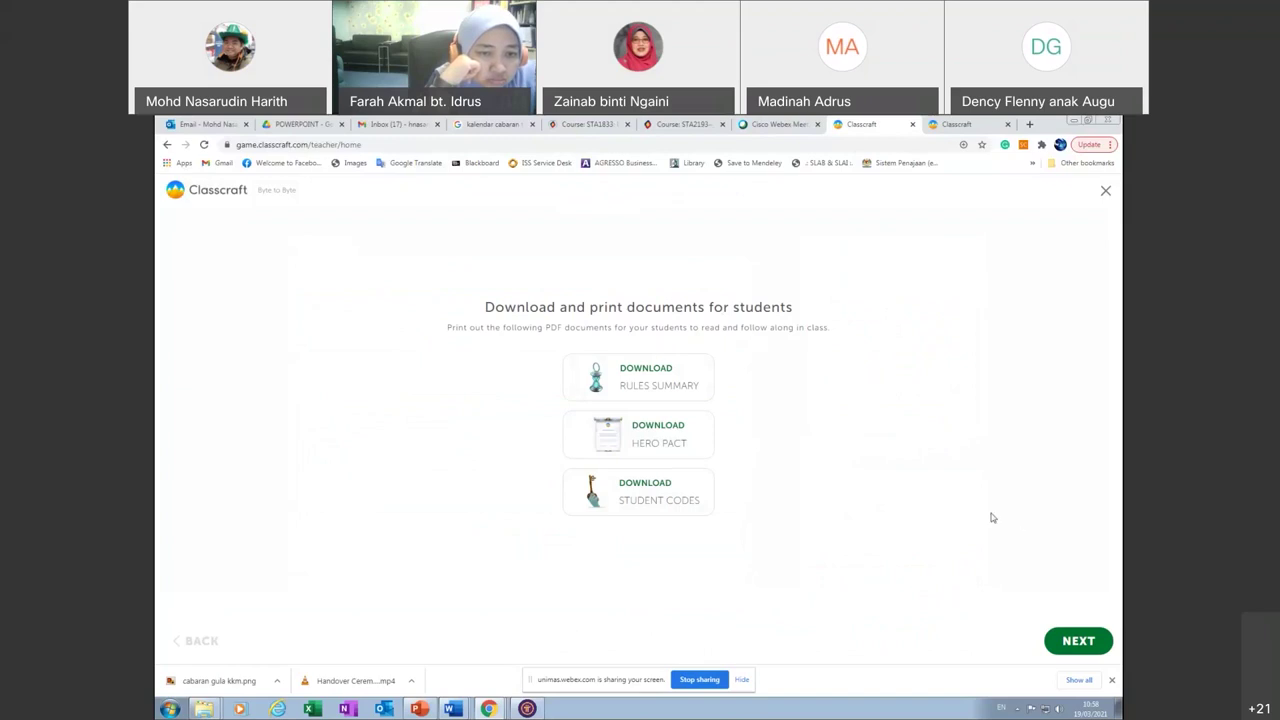
pyautogui.click(667, 388)
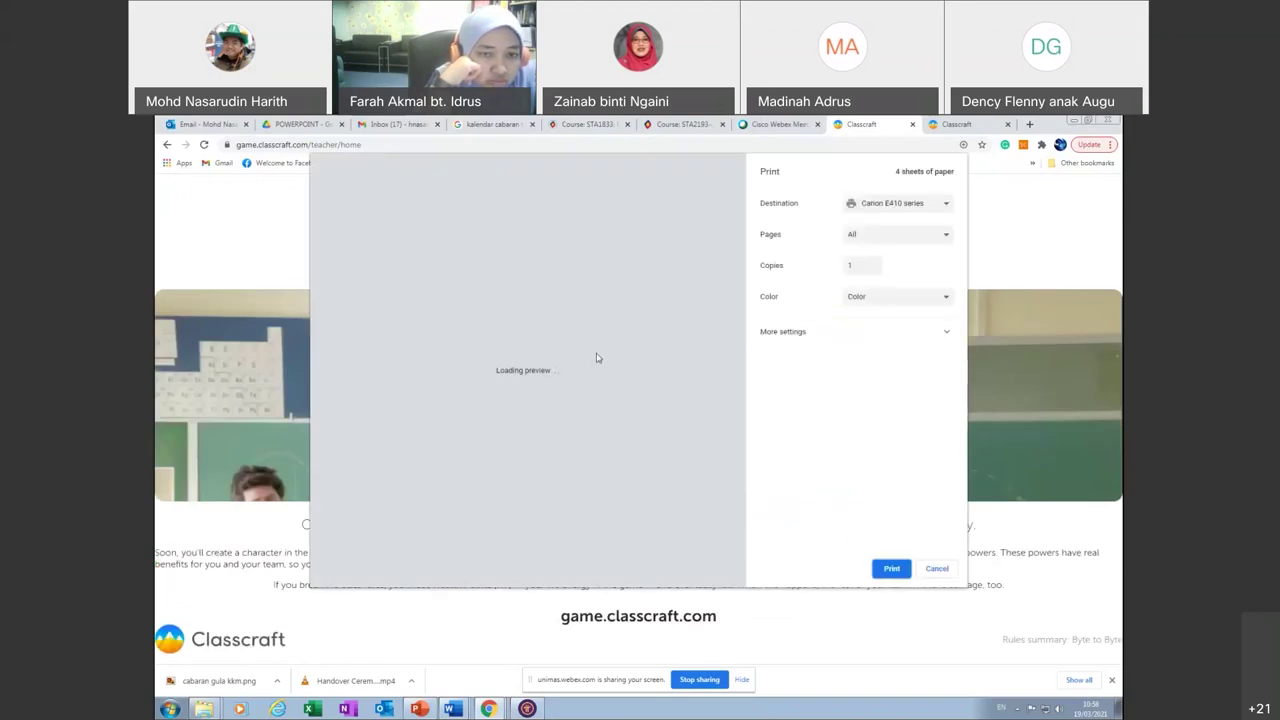
pyautogui.scroll(-15, 597, 357)
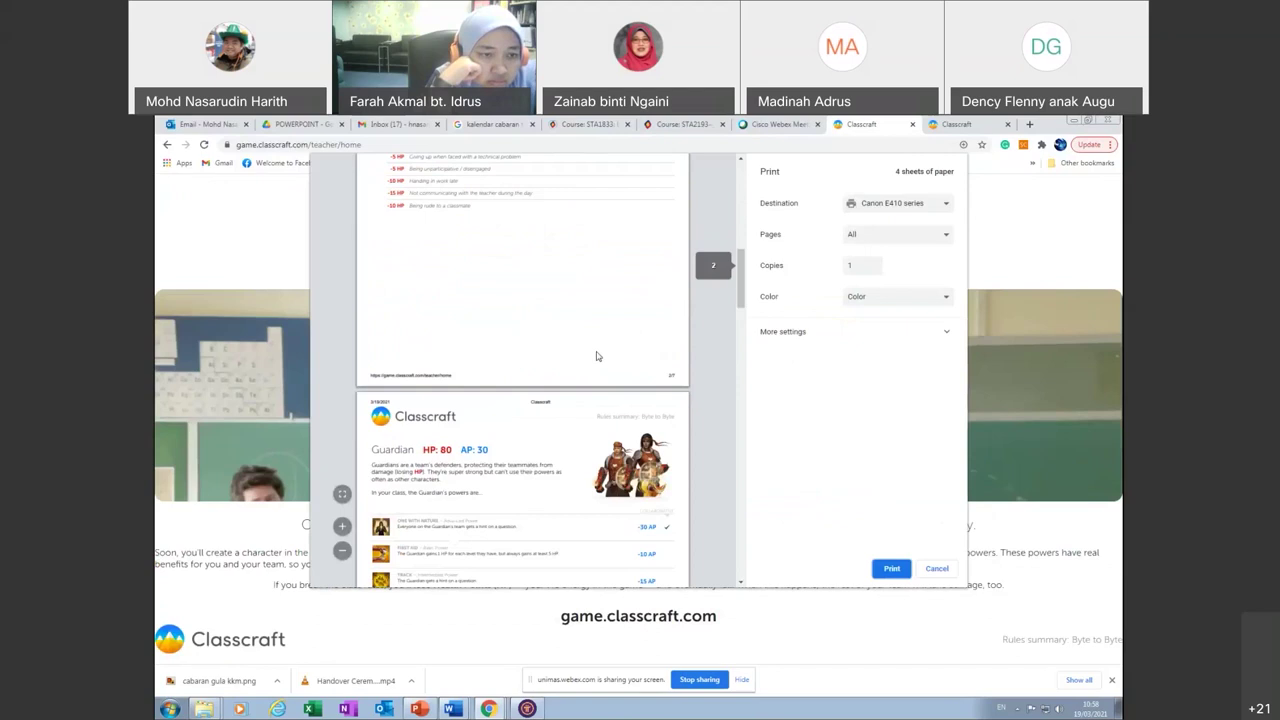
pyautogui.scroll(-5, 597, 357)
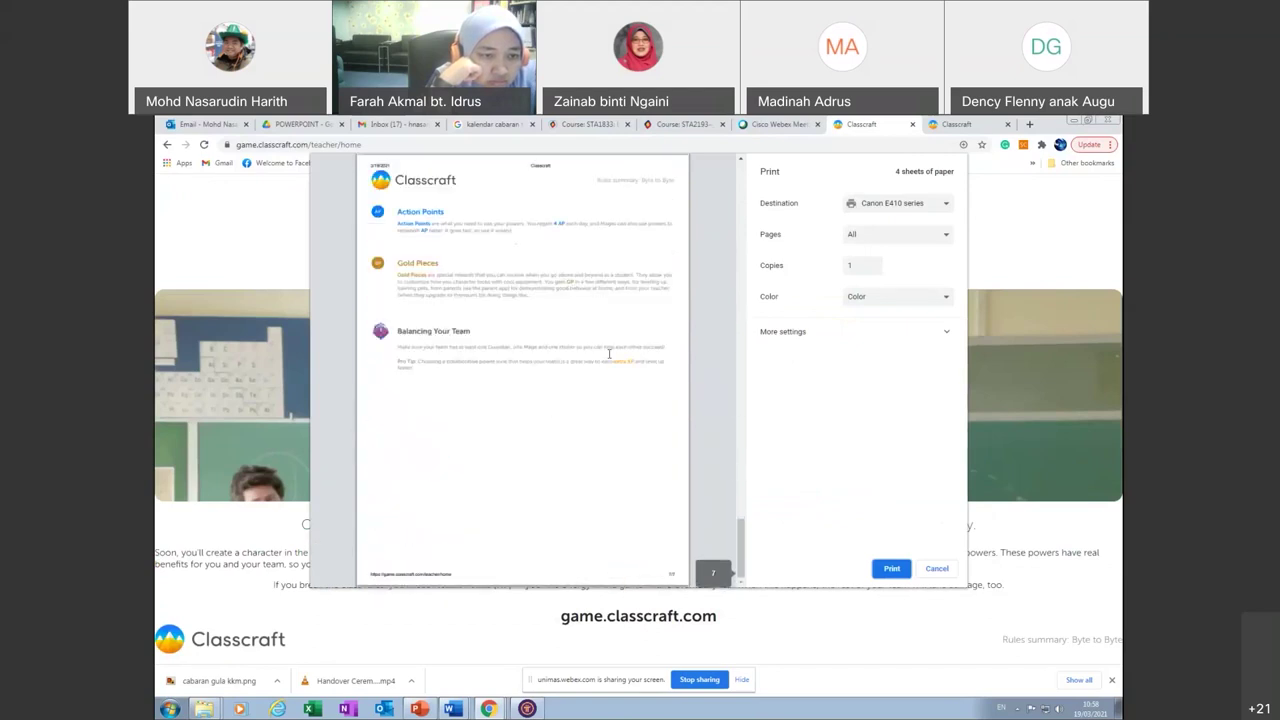
pyautogui.click(937, 568)
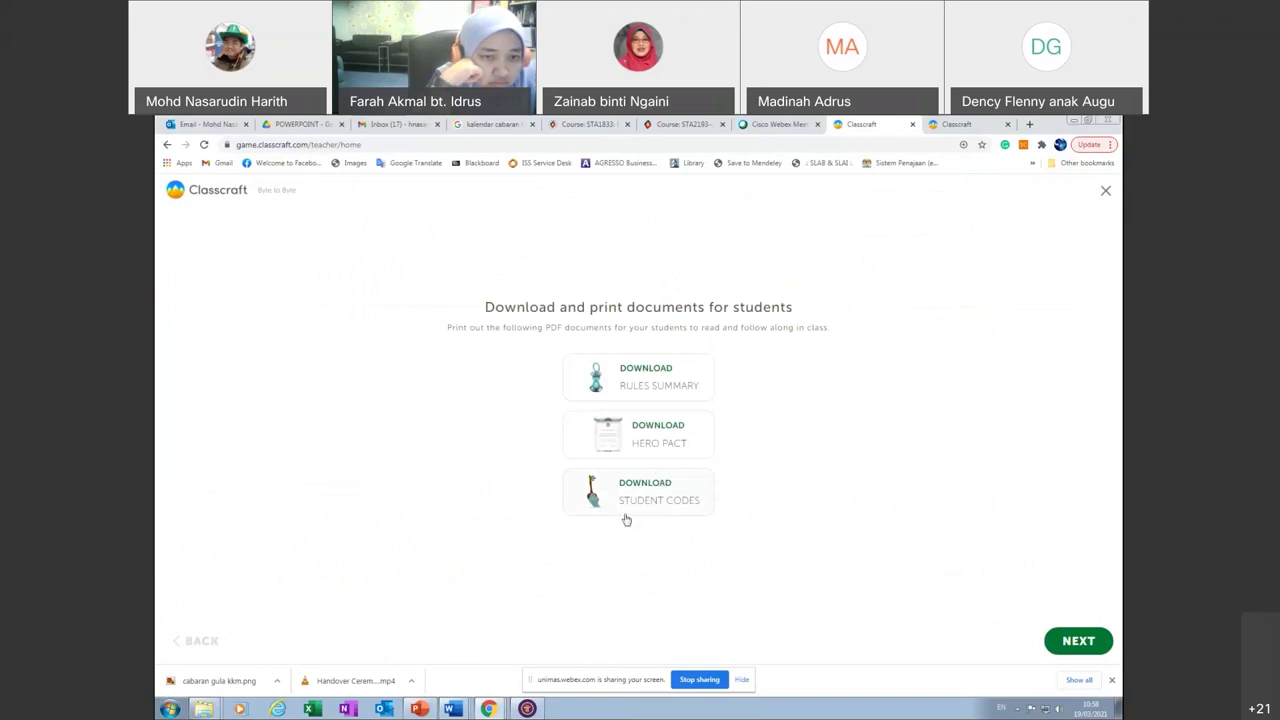
# Step: Preview and close the Hero Pact PDF, then open the printable Student Codes sheet
pyautogui.click(626, 447)
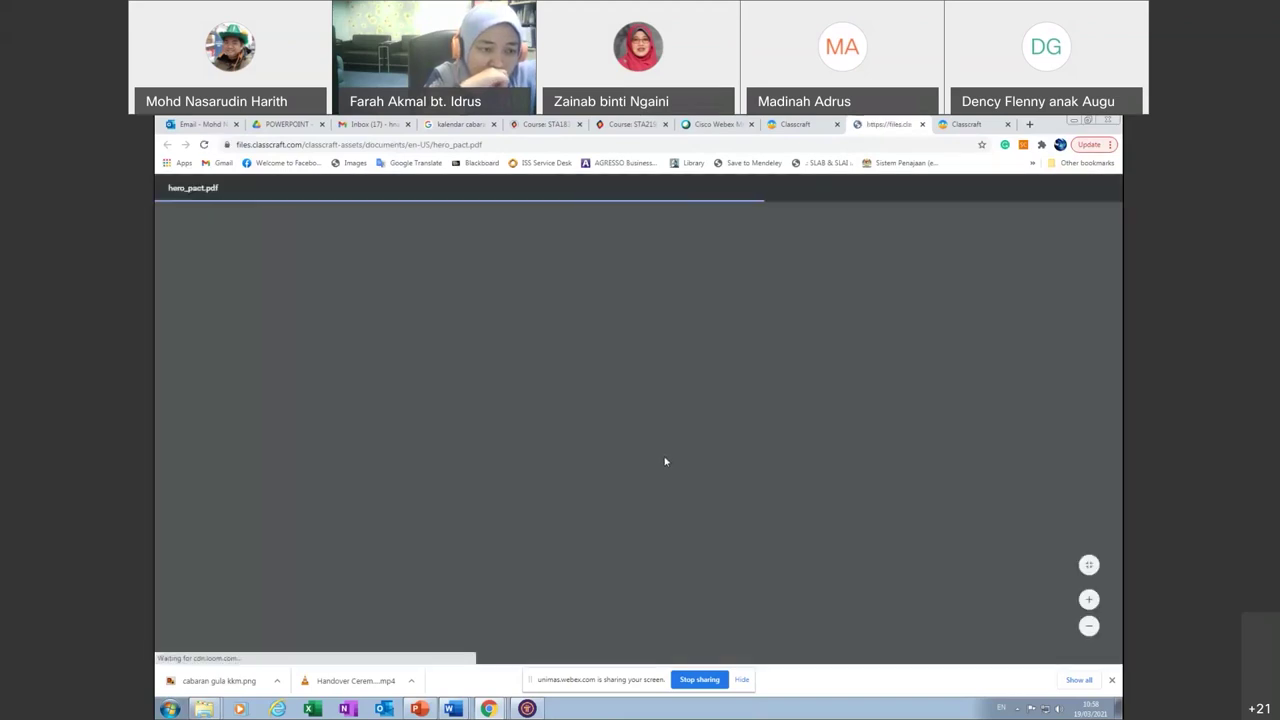
pyautogui.scroll(-2, 665, 461)
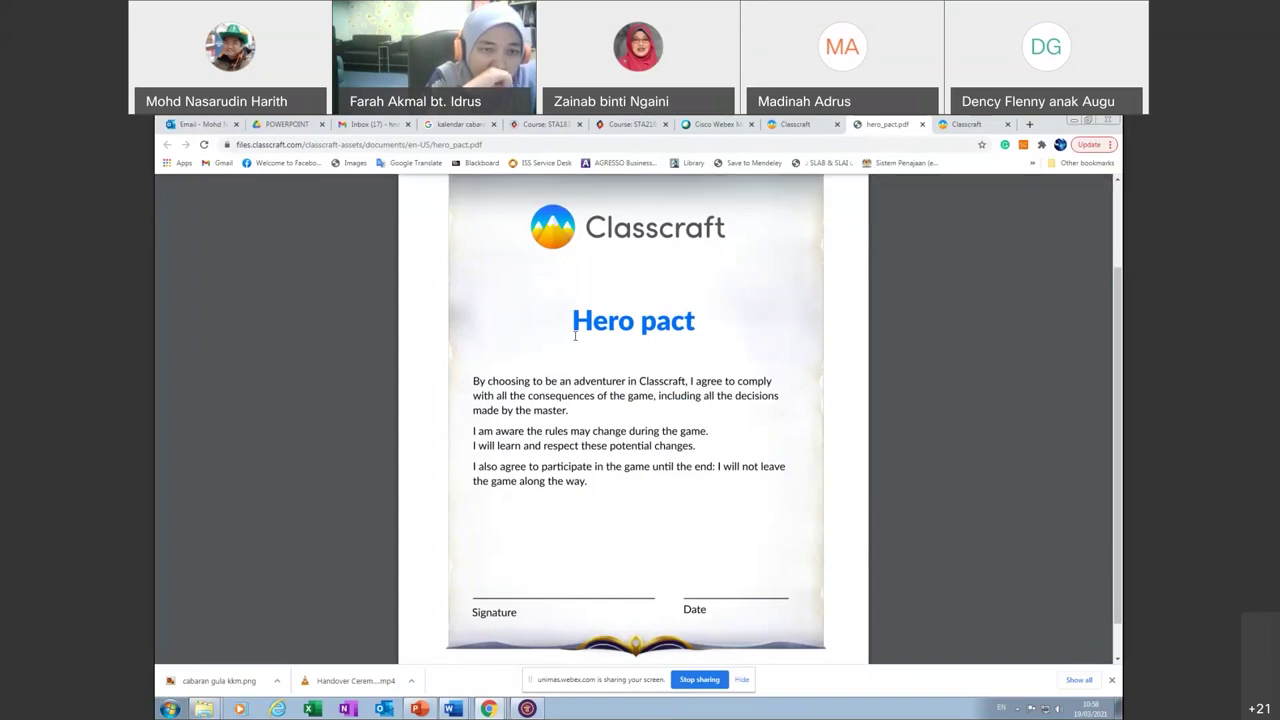
pyautogui.click(922, 124)
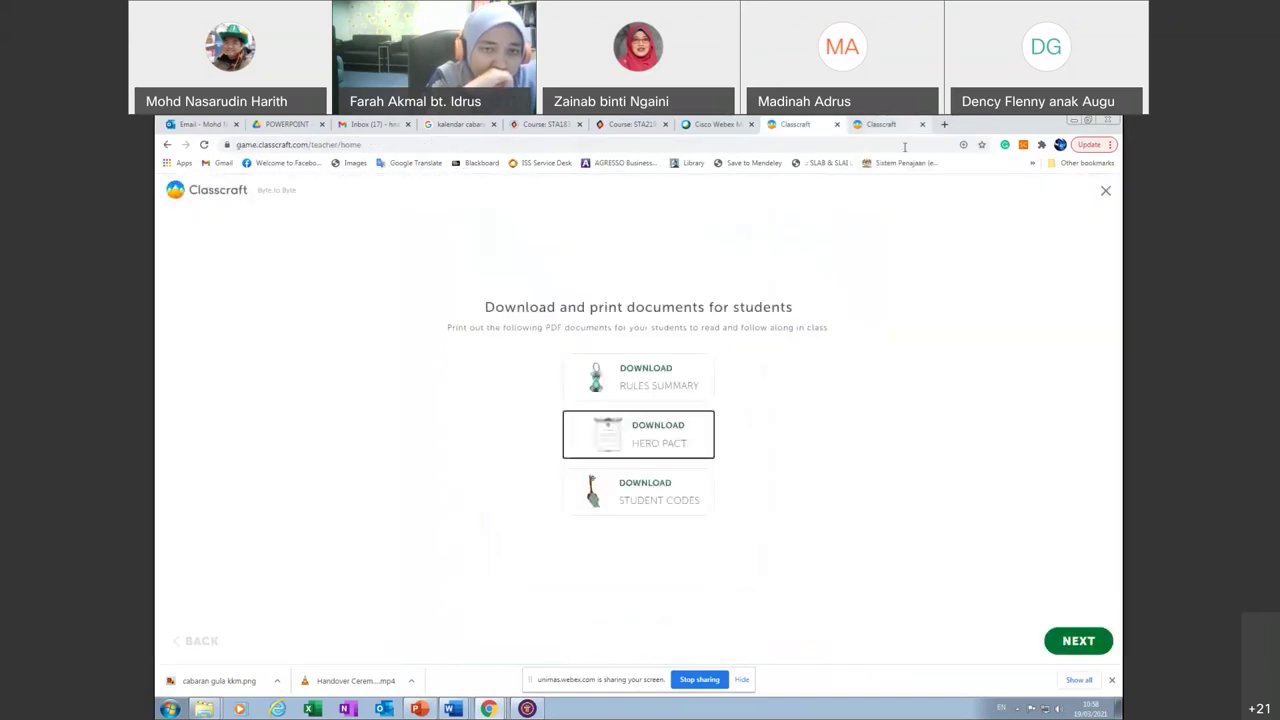
pyautogui.click(654, 509)
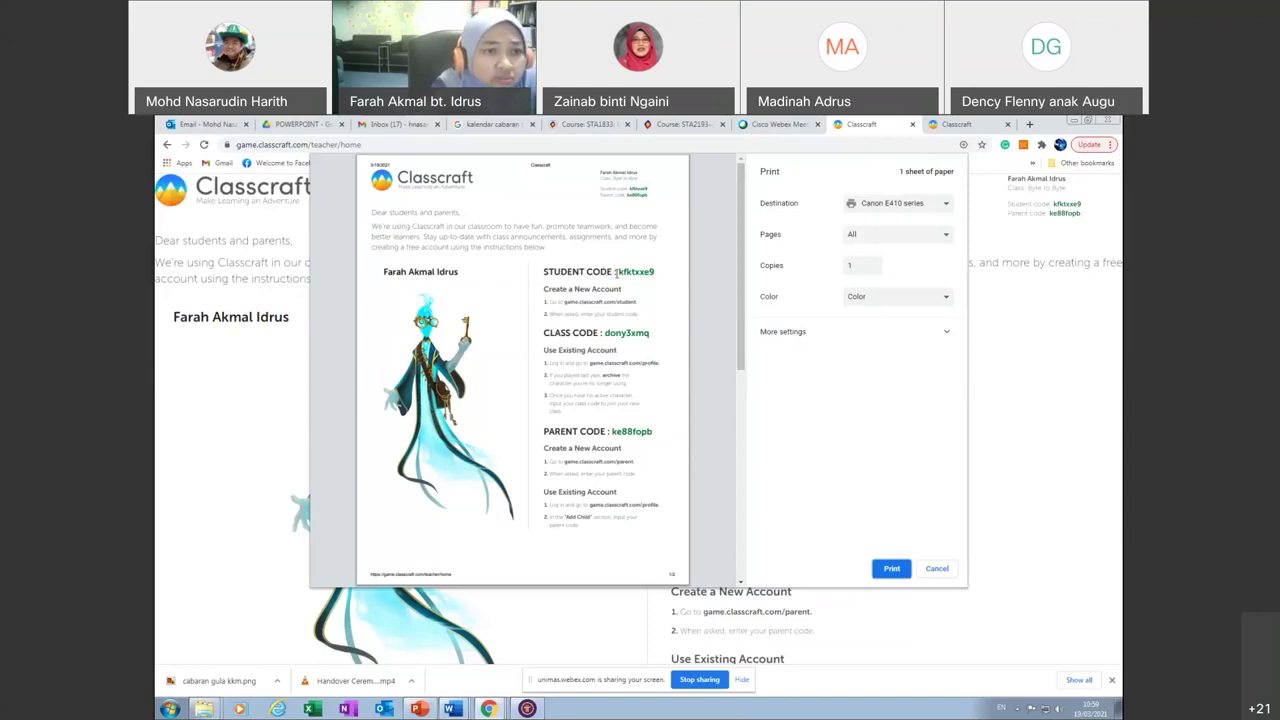
pyautogui.moveTo(618, 273); pyautogui.dragTo(654, 273)
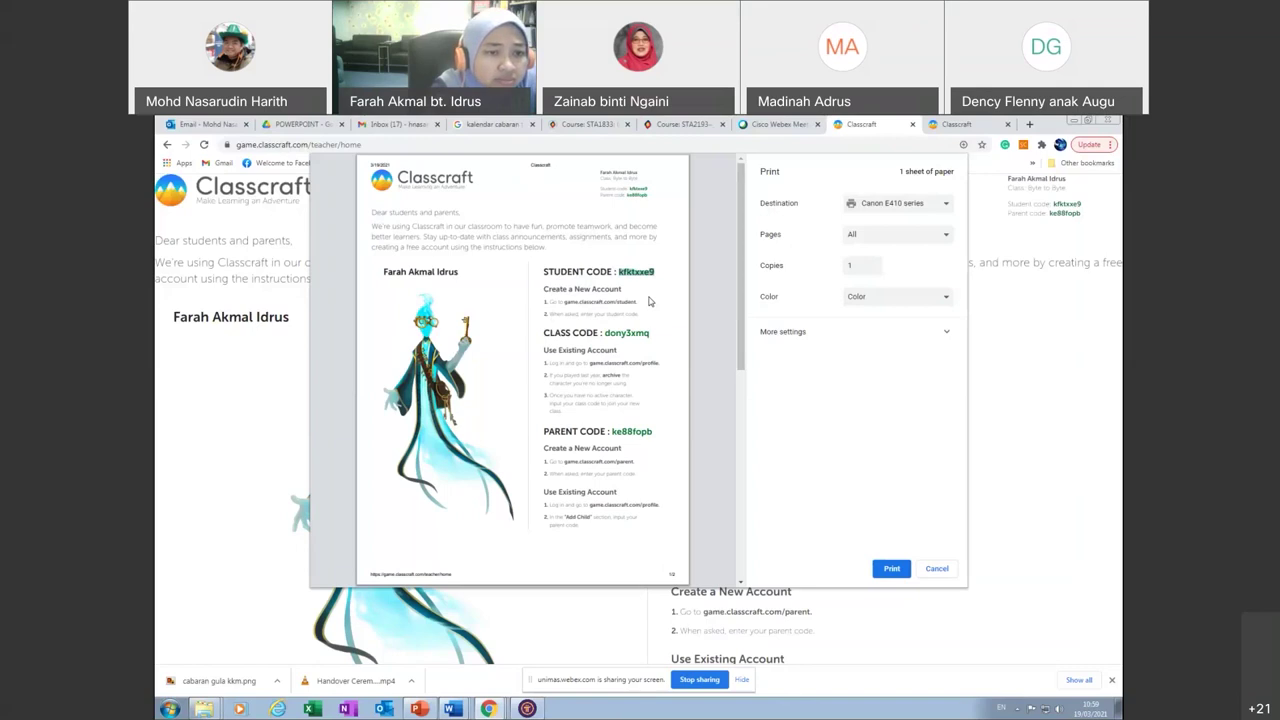
pyautogui.click(670, 332)
pyautogui.scroll(-1, 568, 340)
pyautogui.scroll(-5, 568, 341)
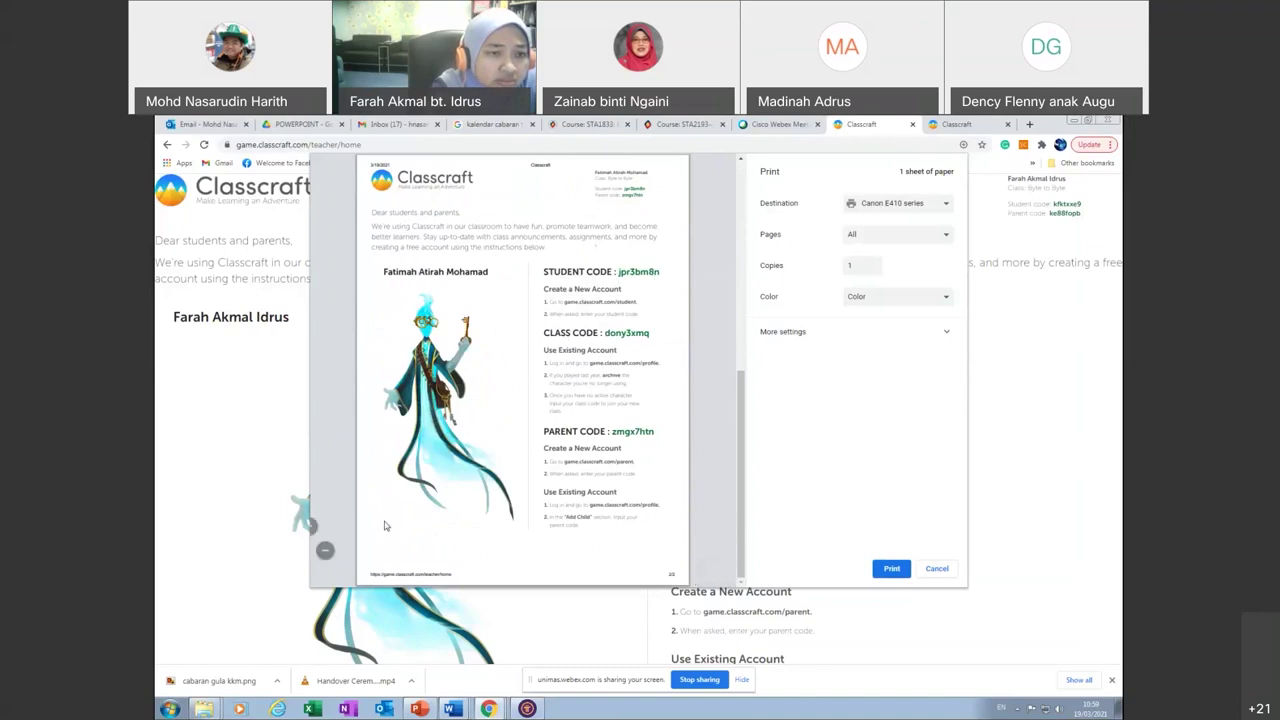
pyautogui.scroll(5, 579, 372)
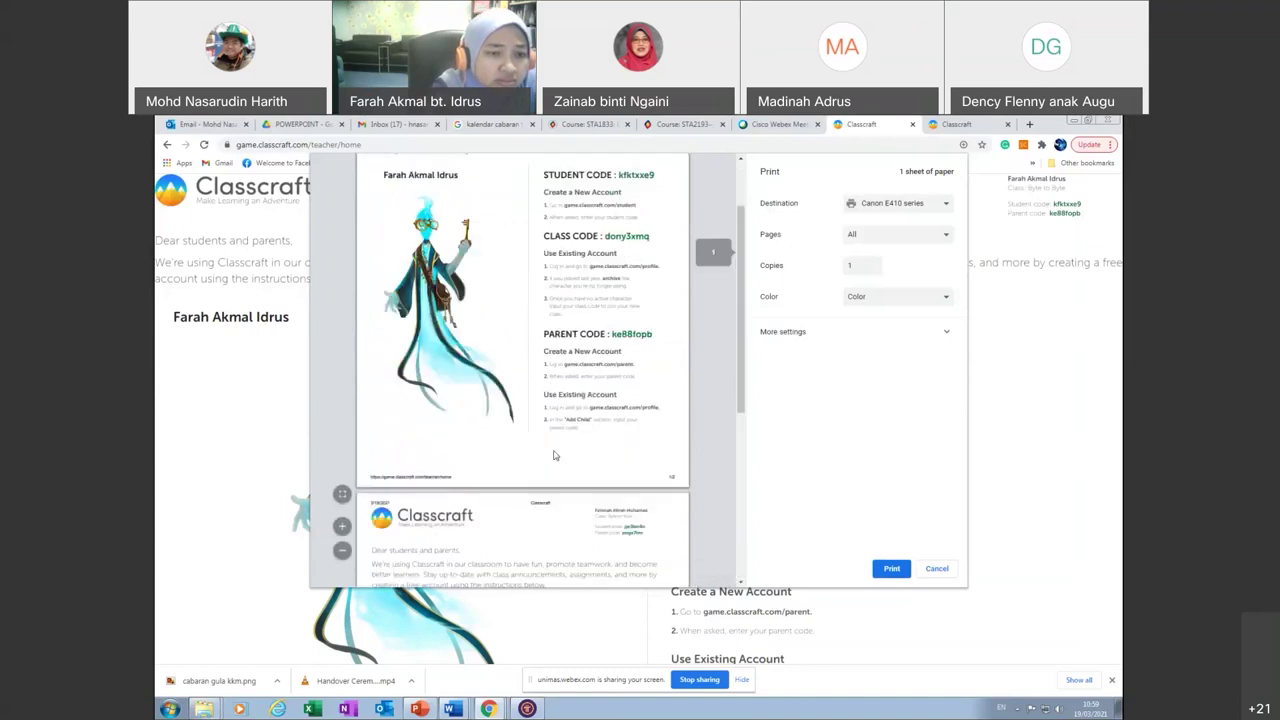
pyautogui.scroll(1, 579, 372)
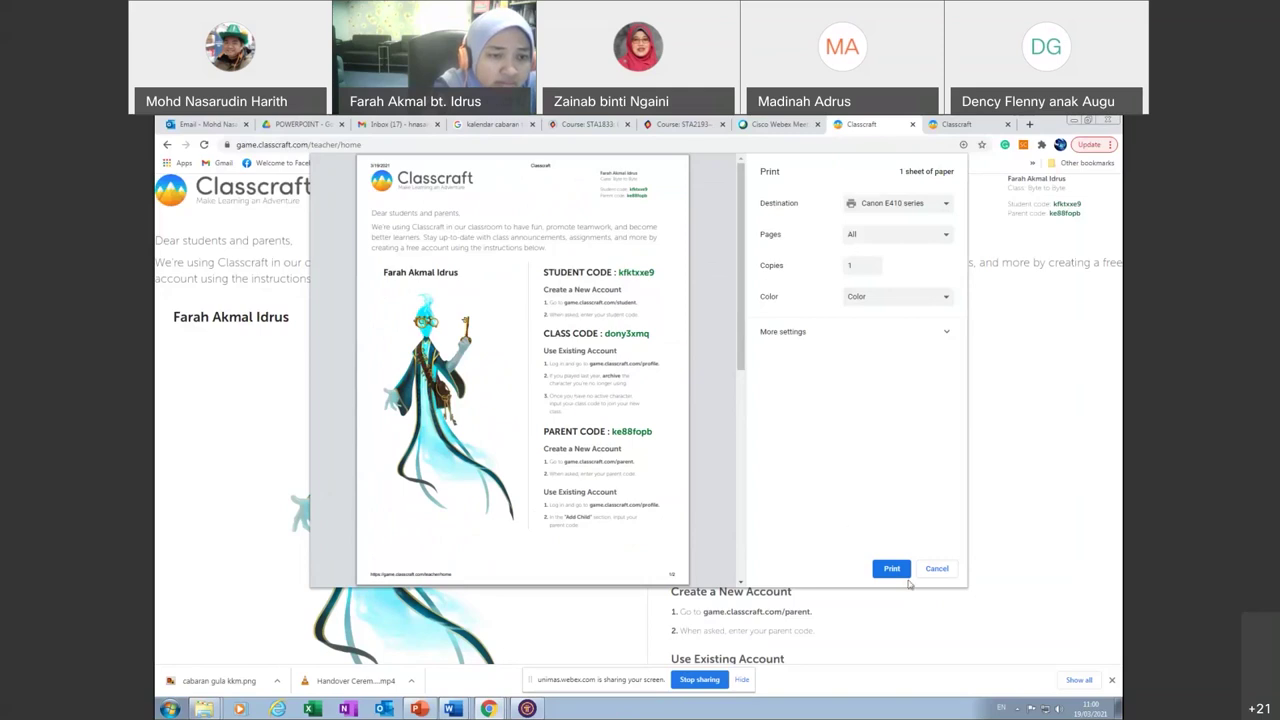
# Step: Cancel the student codes print preview and move on to the next setup step
pyautogui.click(934, 569)
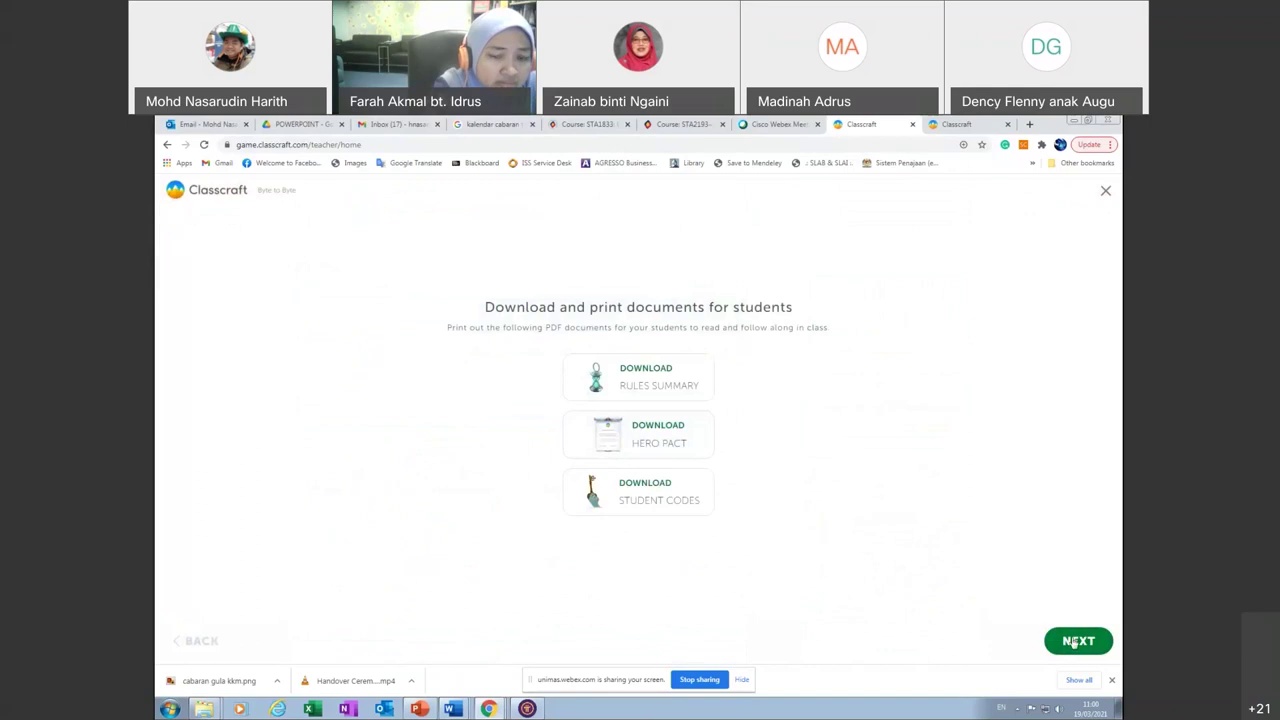
pyautogui.click(1074, 644)
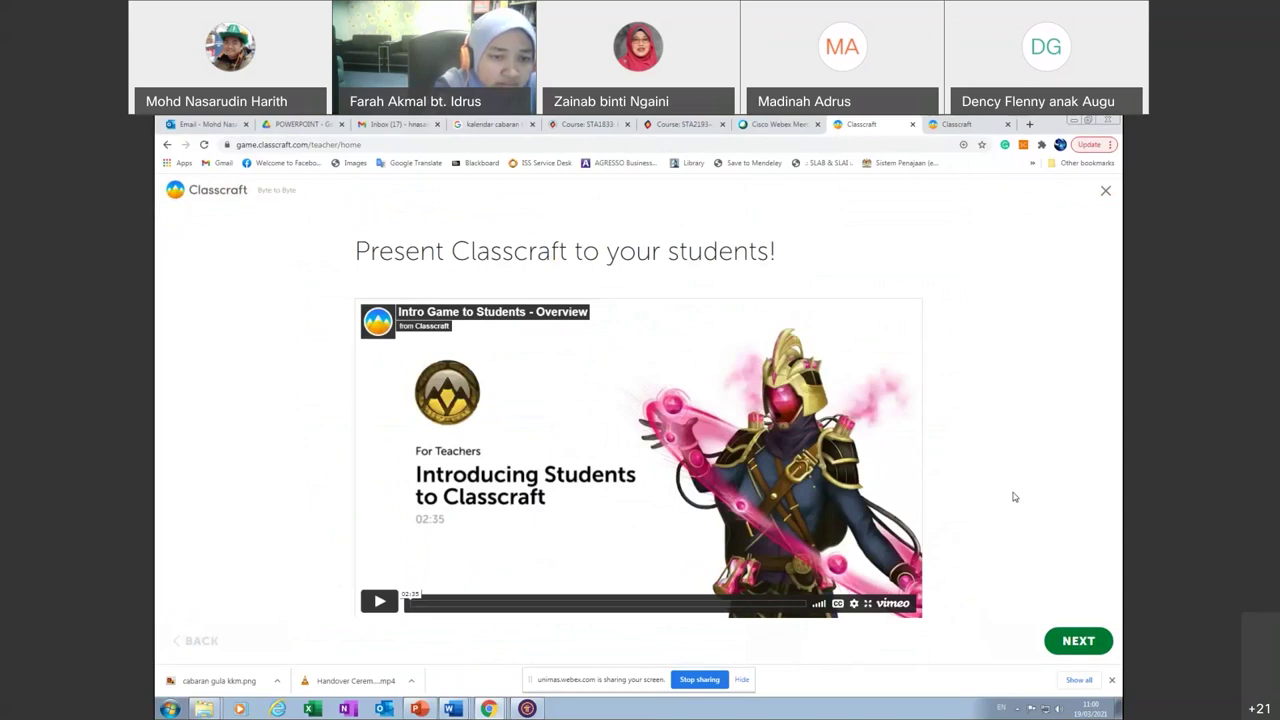
# Step: Play the Vimeo intro video, skip ahead in it, then finish the setup wizard
pyautogui.click(379, 602)
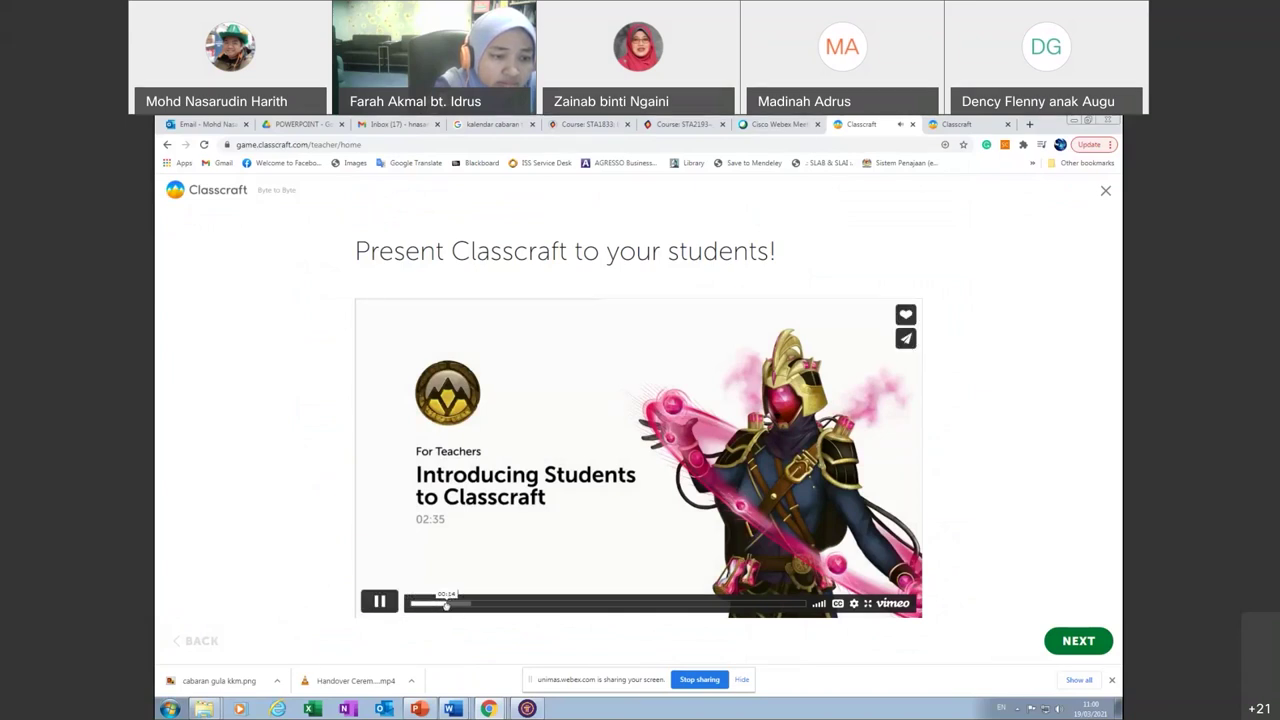
pyautogui.click(447, 603)
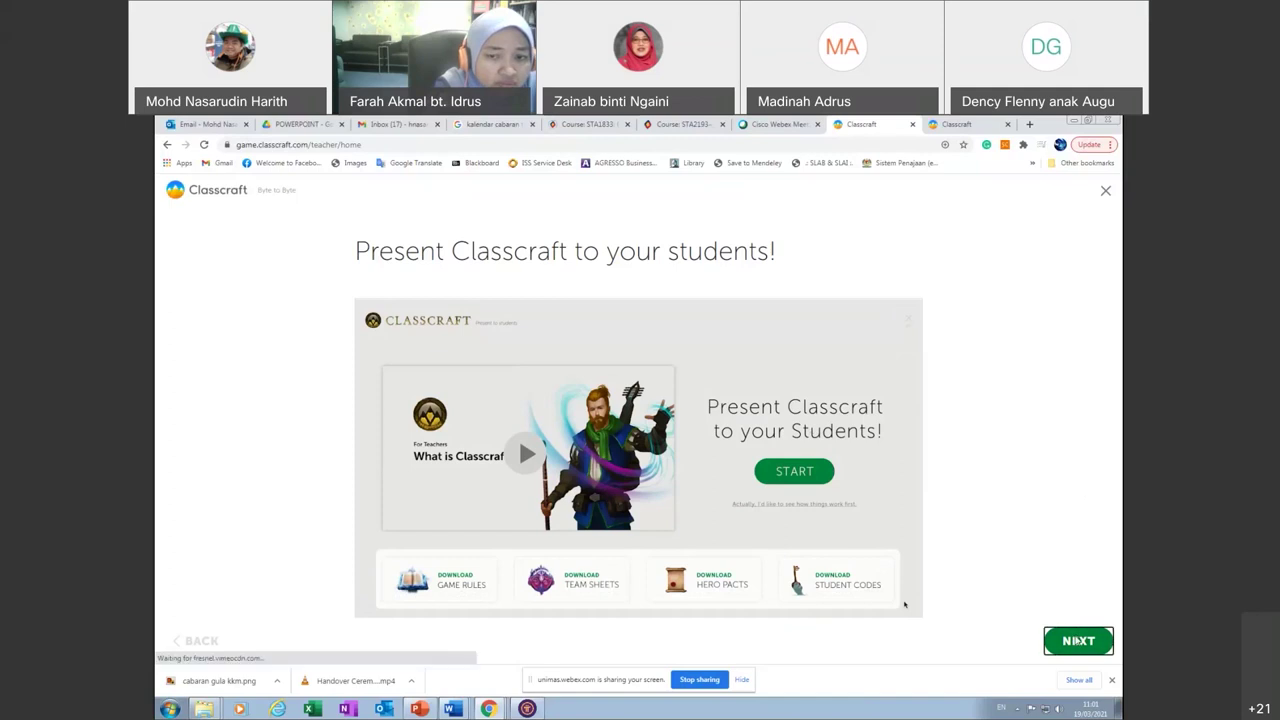
pyautogui.click(1077, 640)
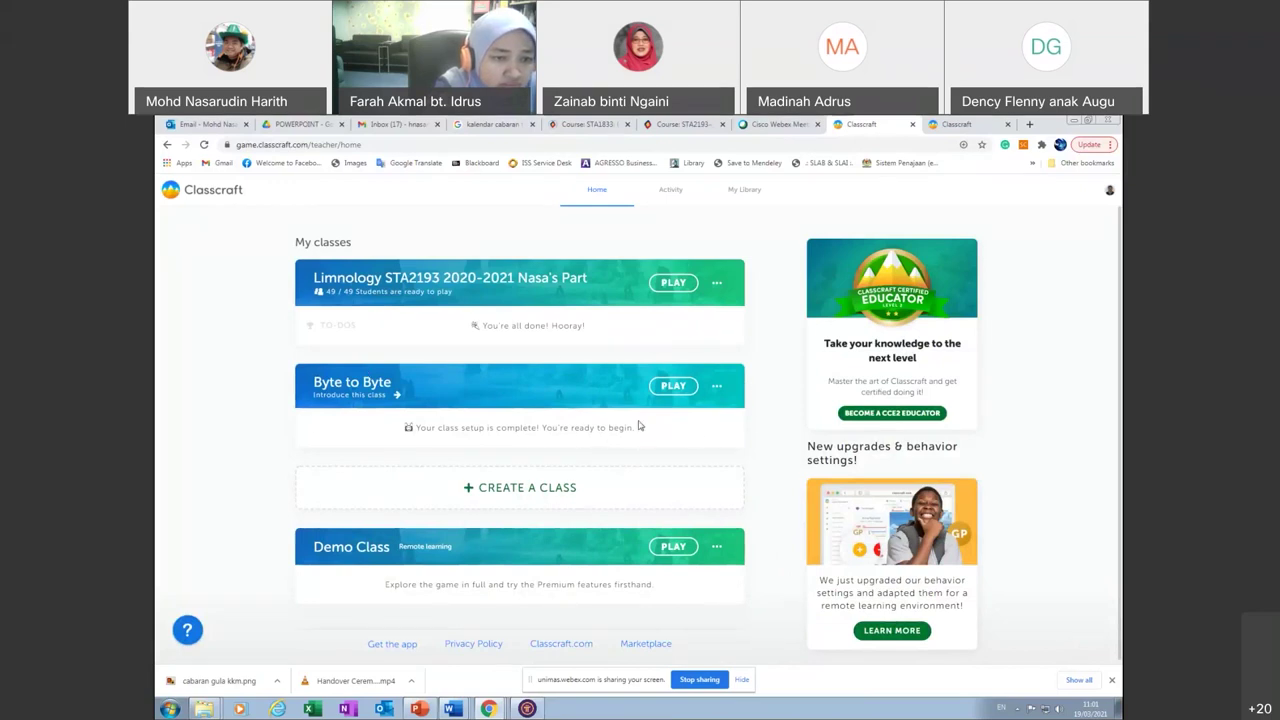
# Step: Open the Byte to Byte class card and dismiss the Well done! message
pyautogui.click(544, 400)
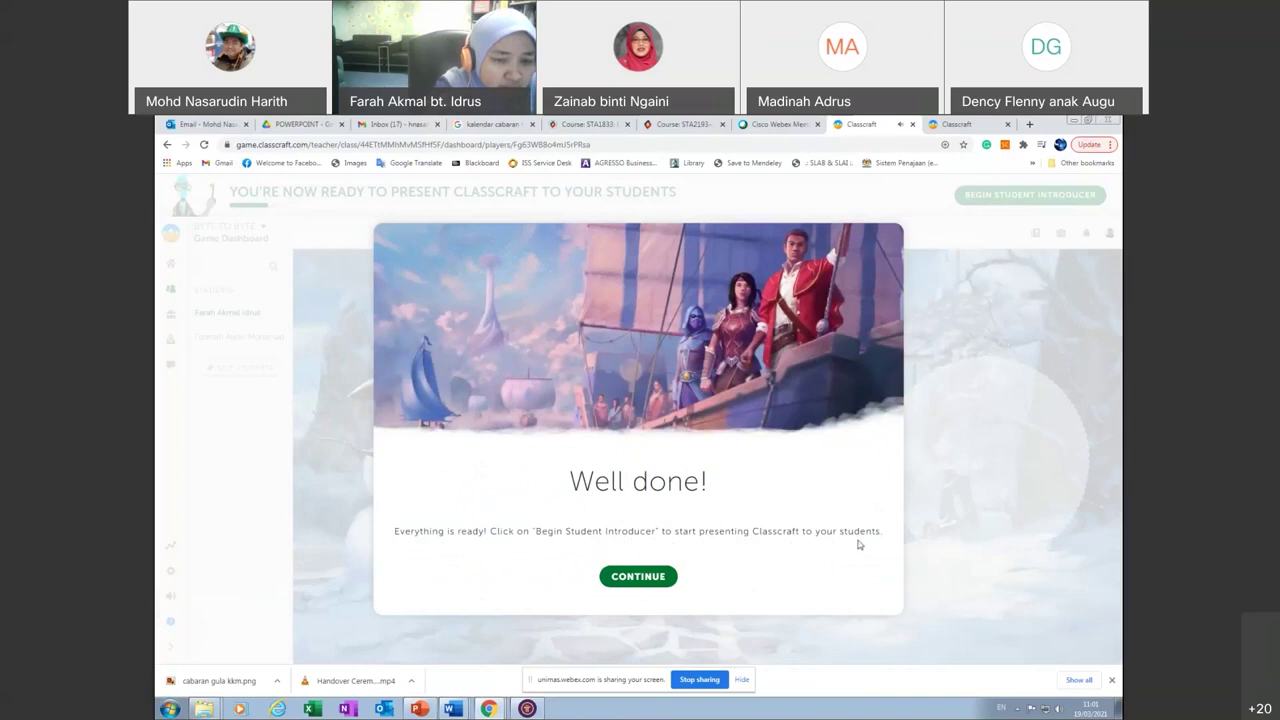
pyautogui.click(660, 577)
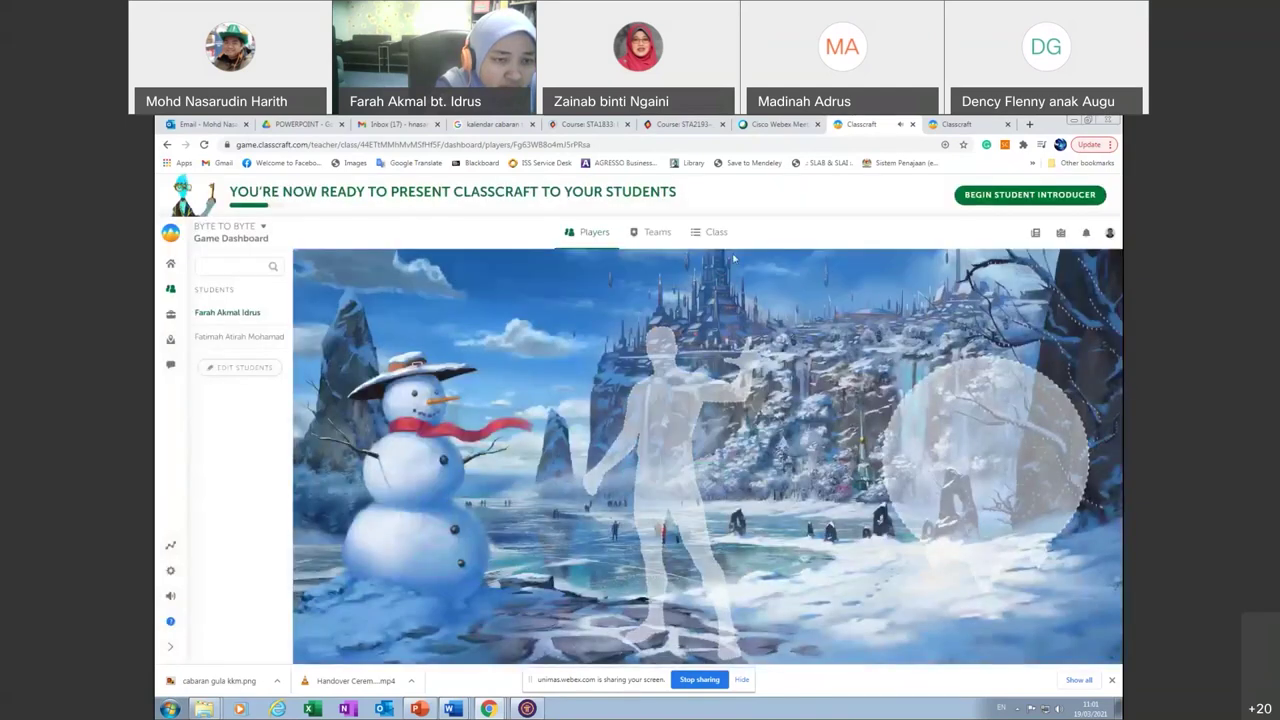
pyautogui.click(997, 196)
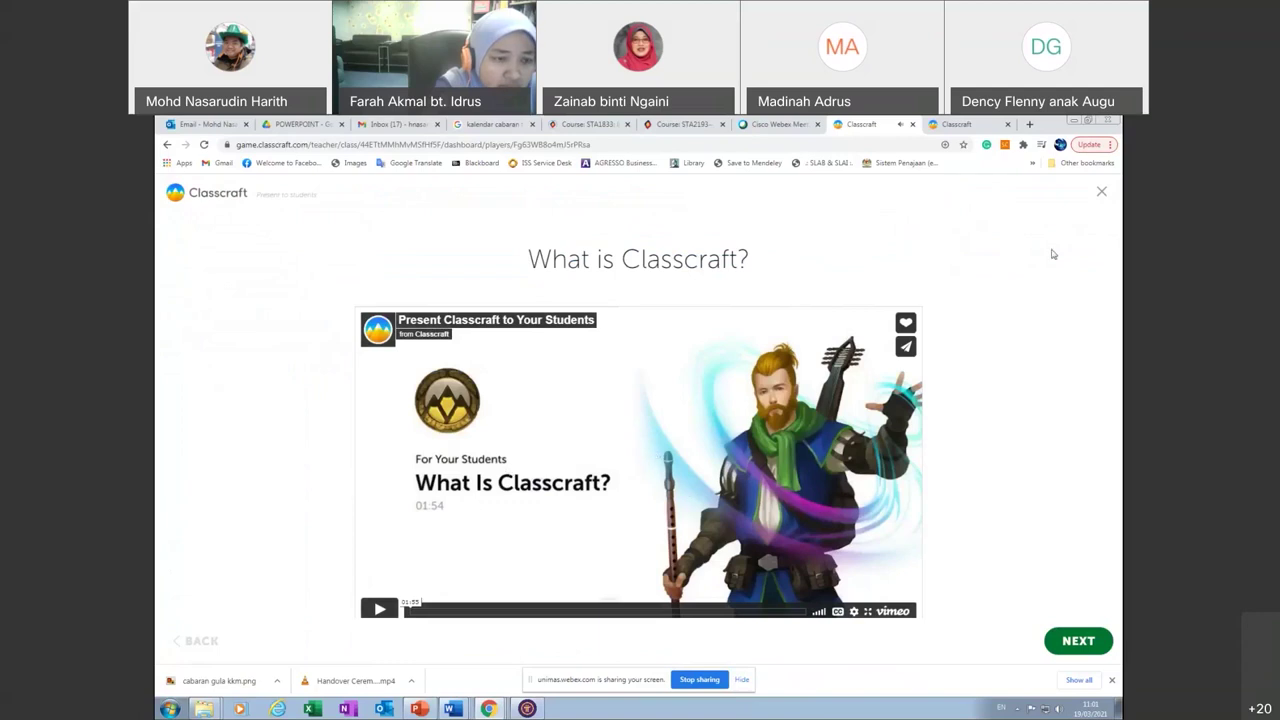
pyautogui.click(1101, 191)
pyautogui.moveTo(682, 399)
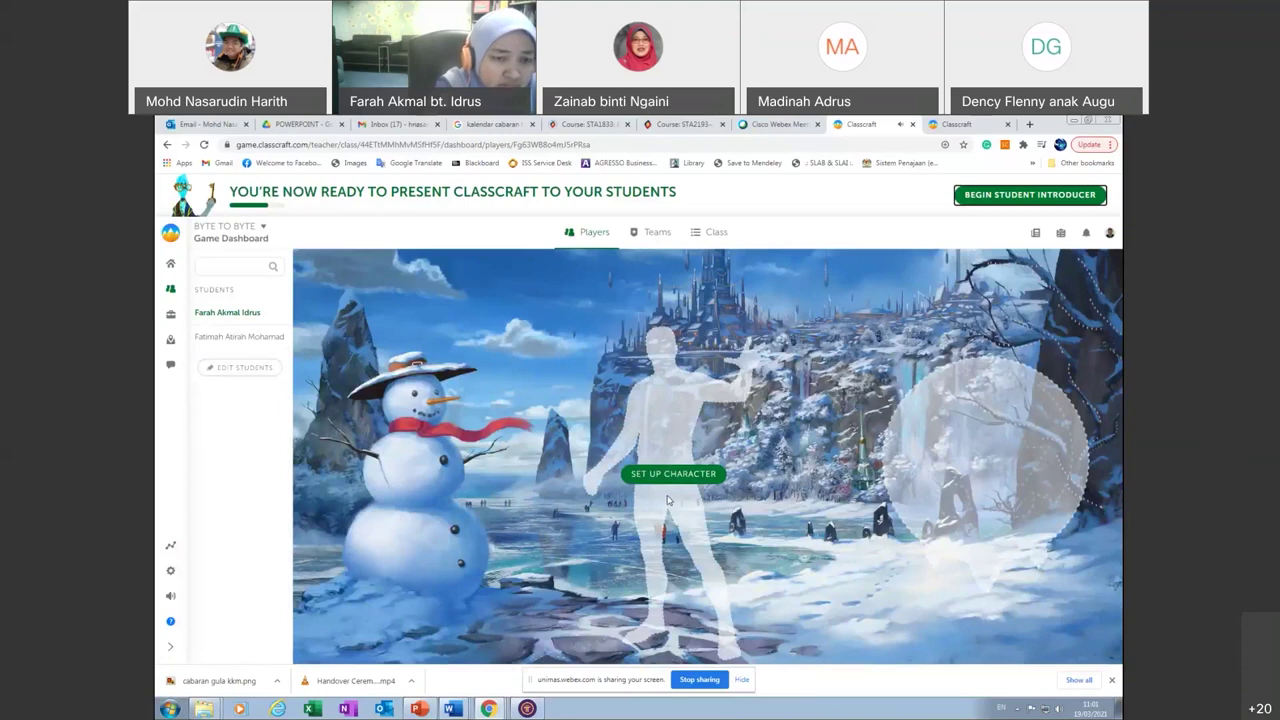
pyautogui.click(249, 347)
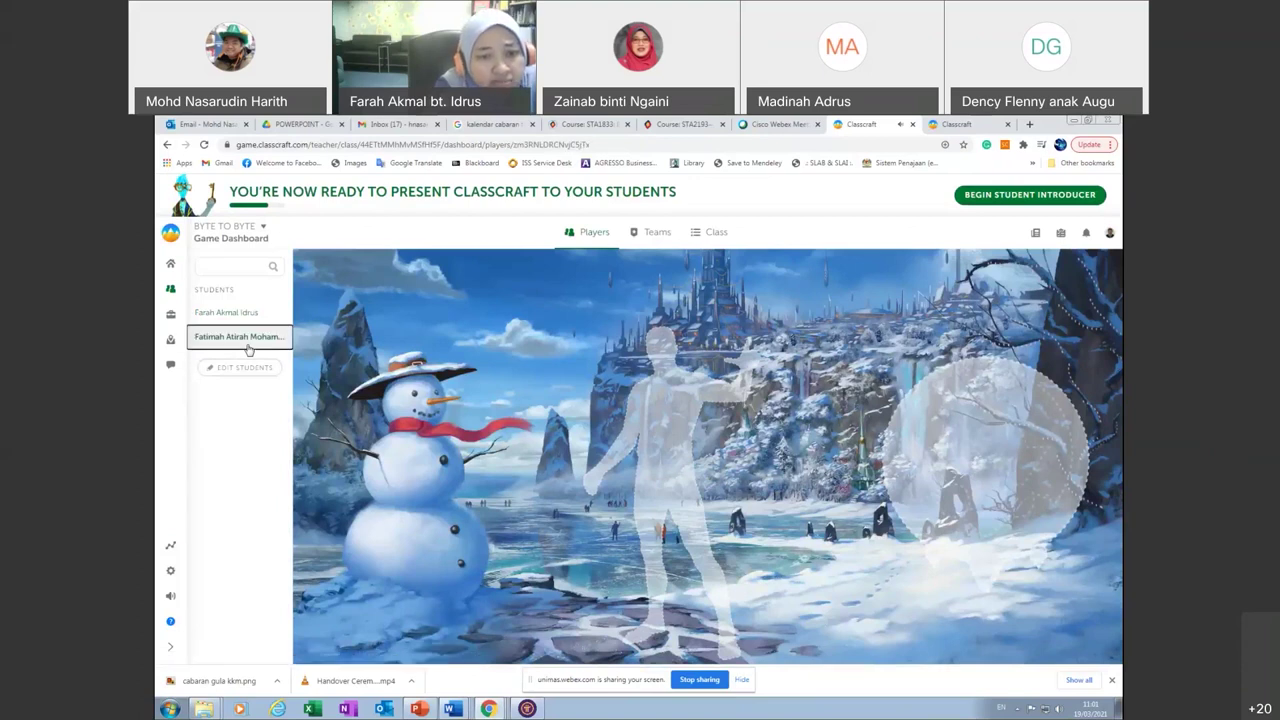
pyautogui.click(251, 316)
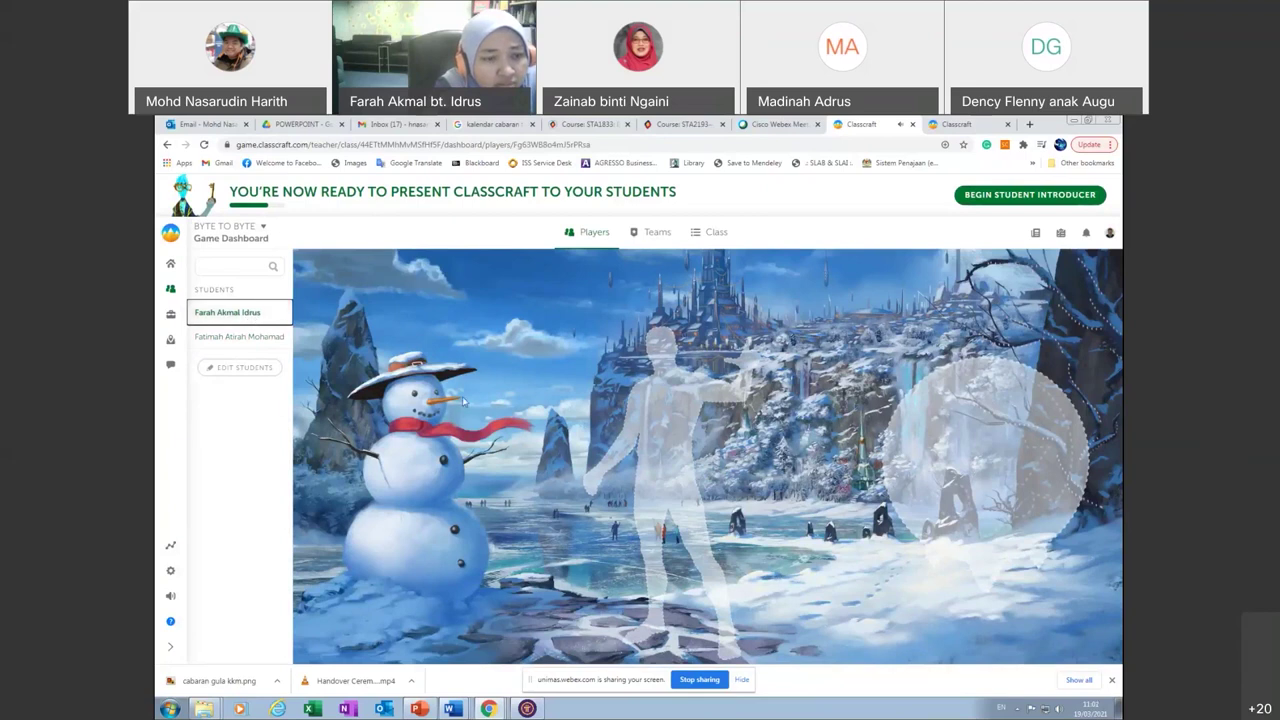
pyautogui.moveTo(652, 380)
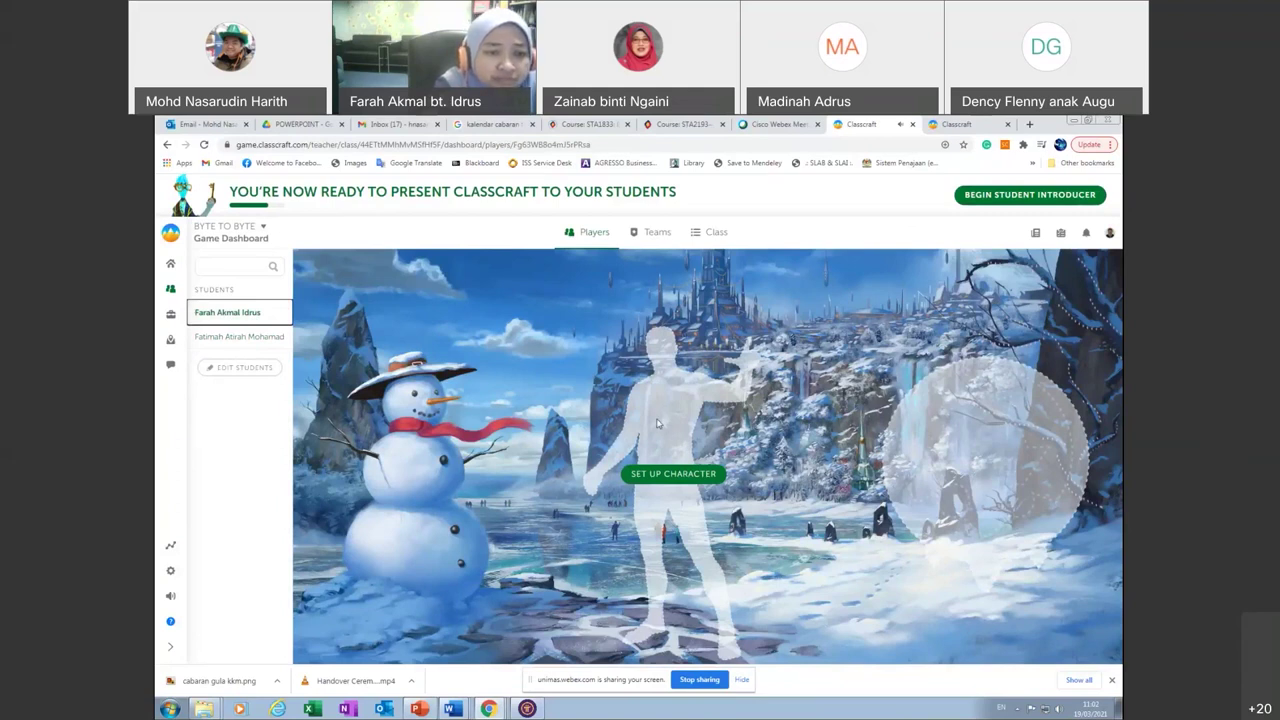
pyautogui.click(674, 476)
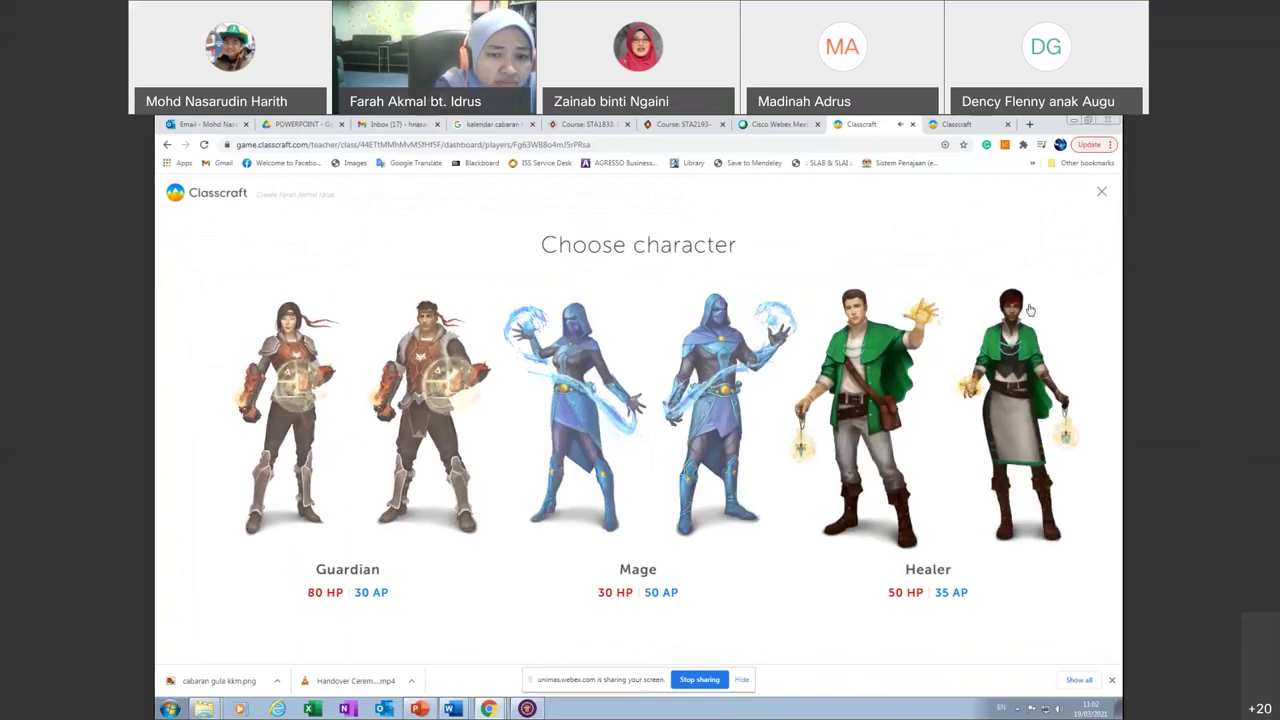
pyautogui.click(1102, 192)
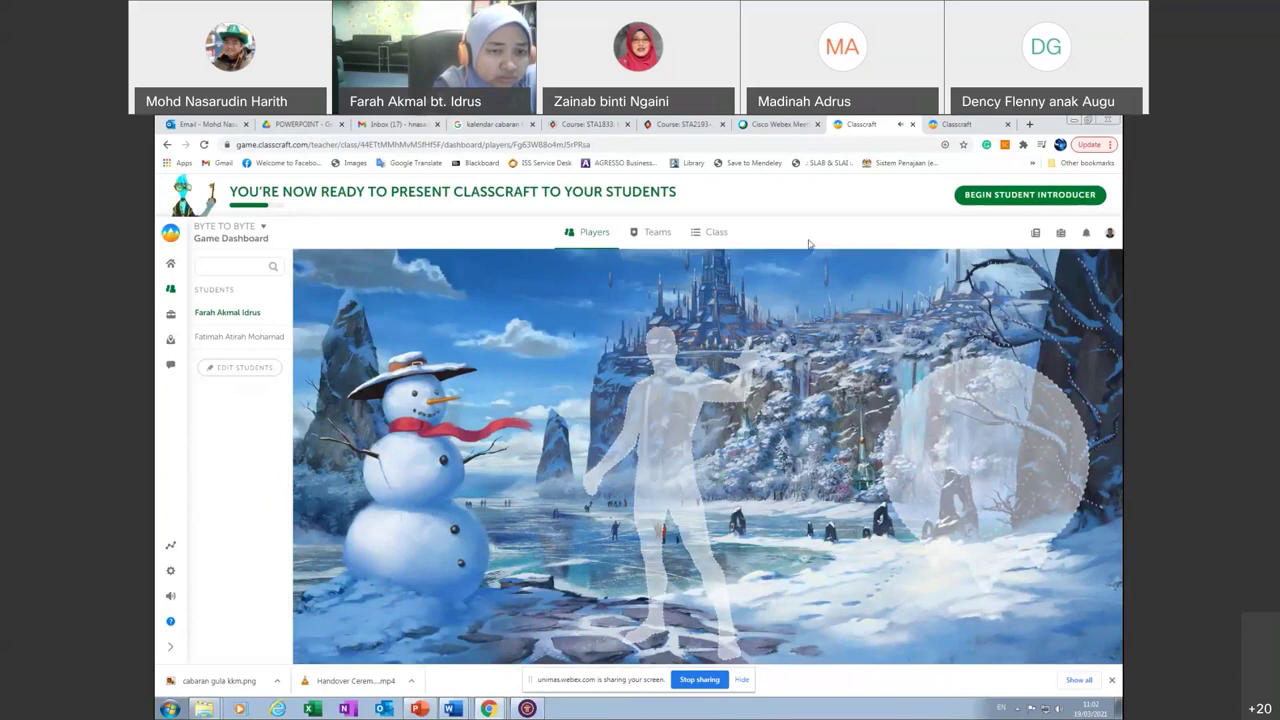
# Step: Start the student introducer and go through the What is Classcraft and how-to-play slides
pyautogui.click(1008, 196)
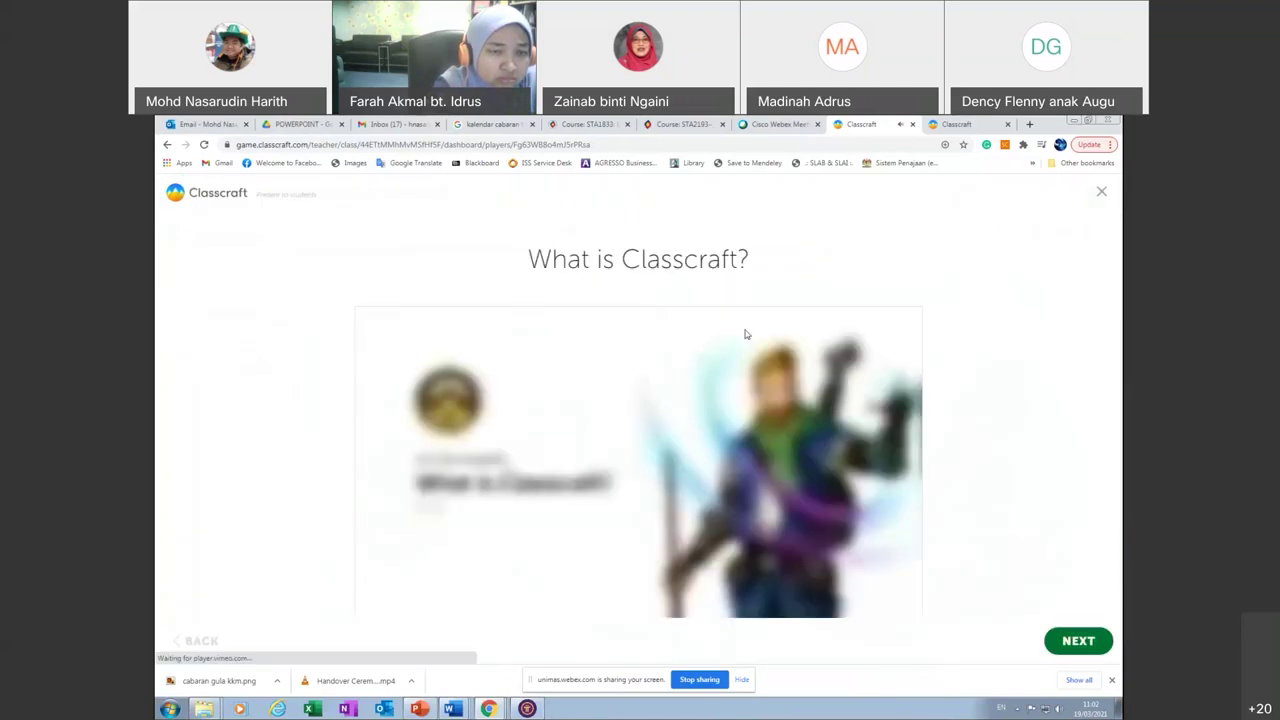
pyautogui.click(1066, 642)
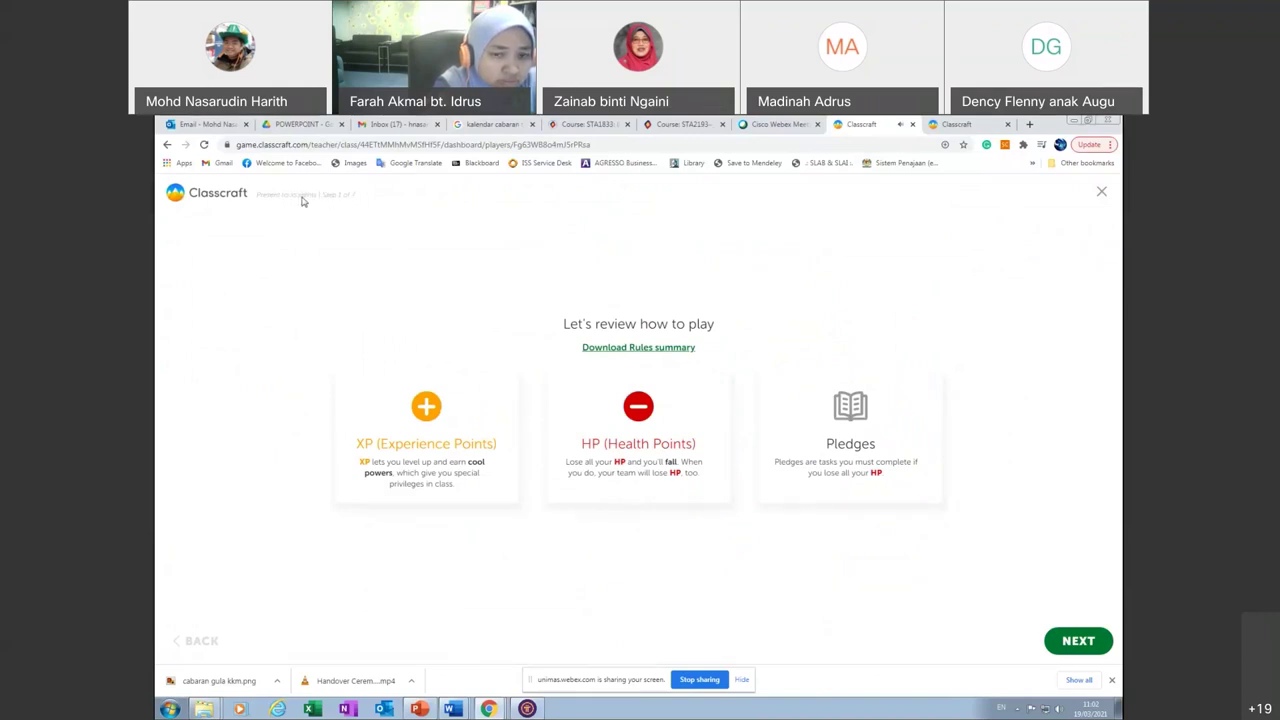
pyautogui.click(190, 645)
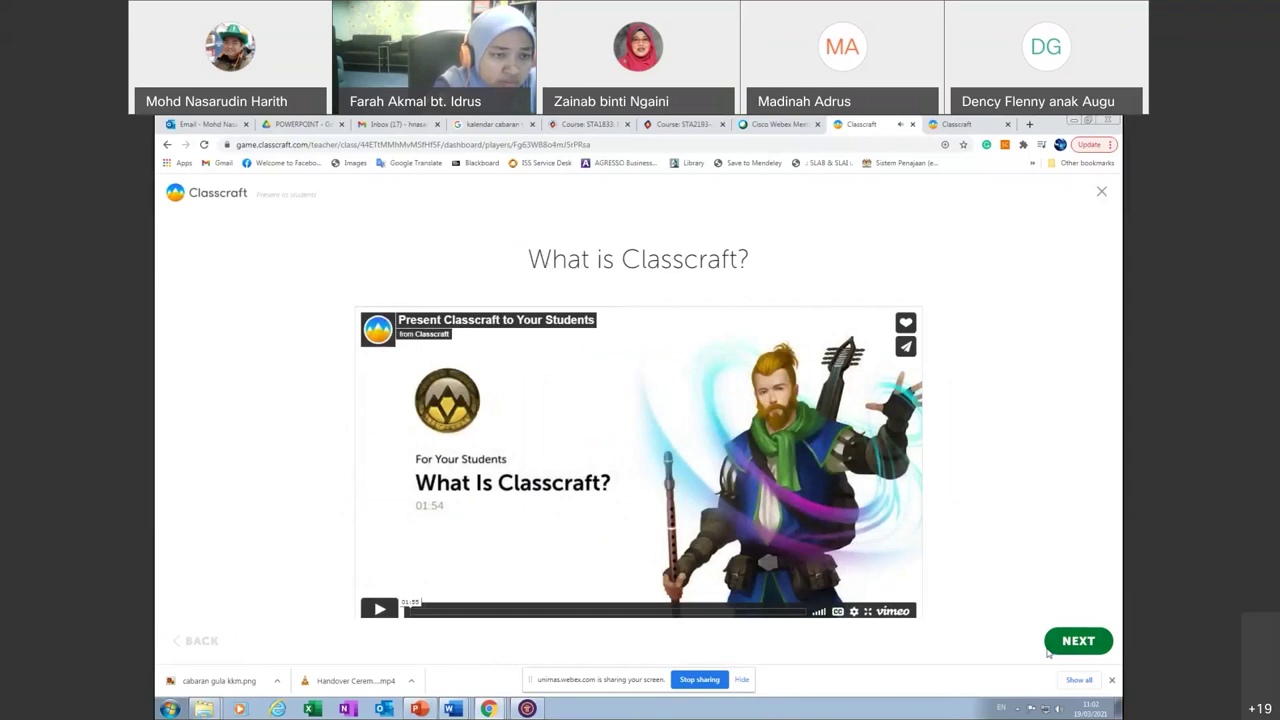
pyautogui.click(1066, 644)
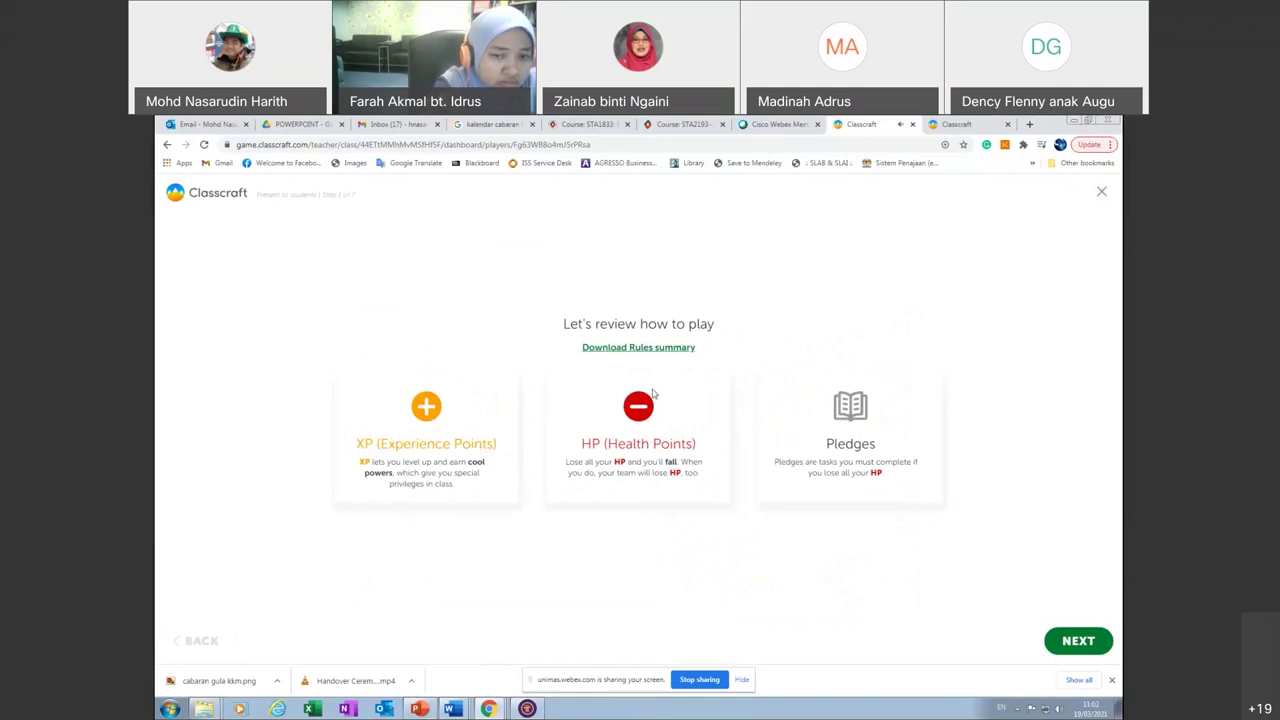
pyautogui.click(1090, 645)
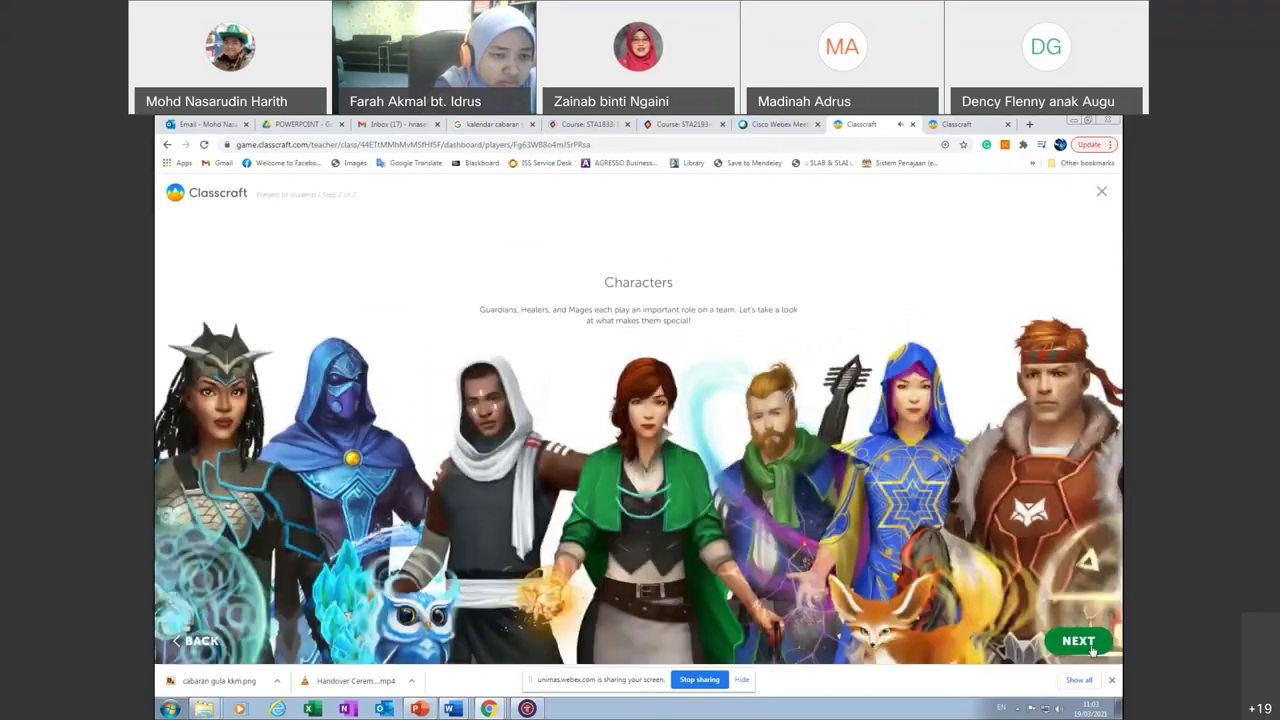
# Step: Step through the Guardians, Healers, Mages and Teams slides, then close team setup
pyautogui.click(1090, 645)
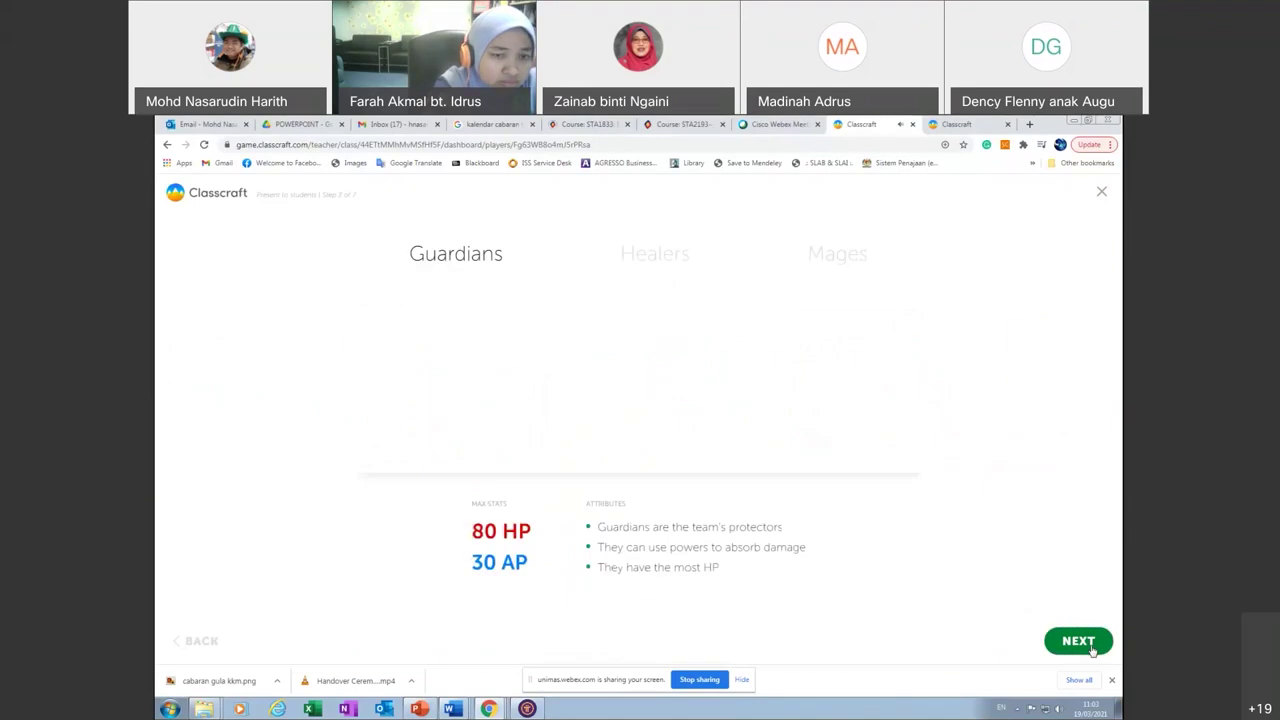
pyautogui.click(1090, 645)
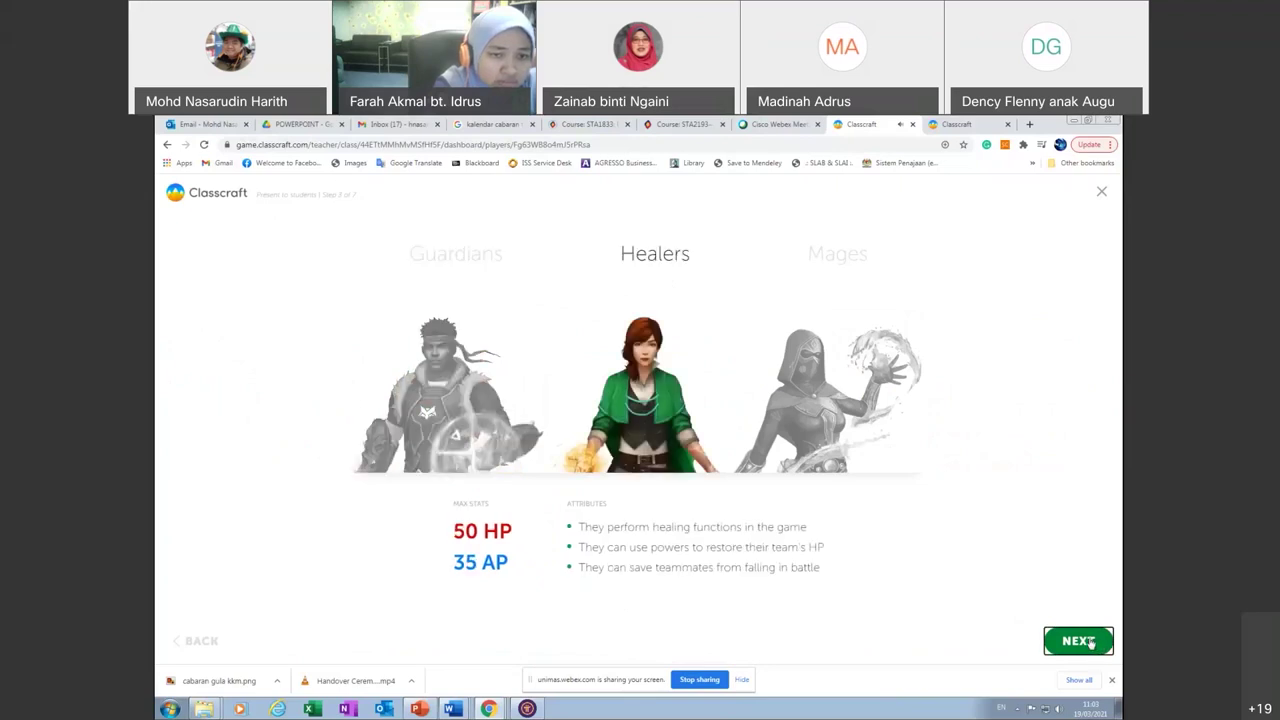
pyautogui.click(1090, 645)
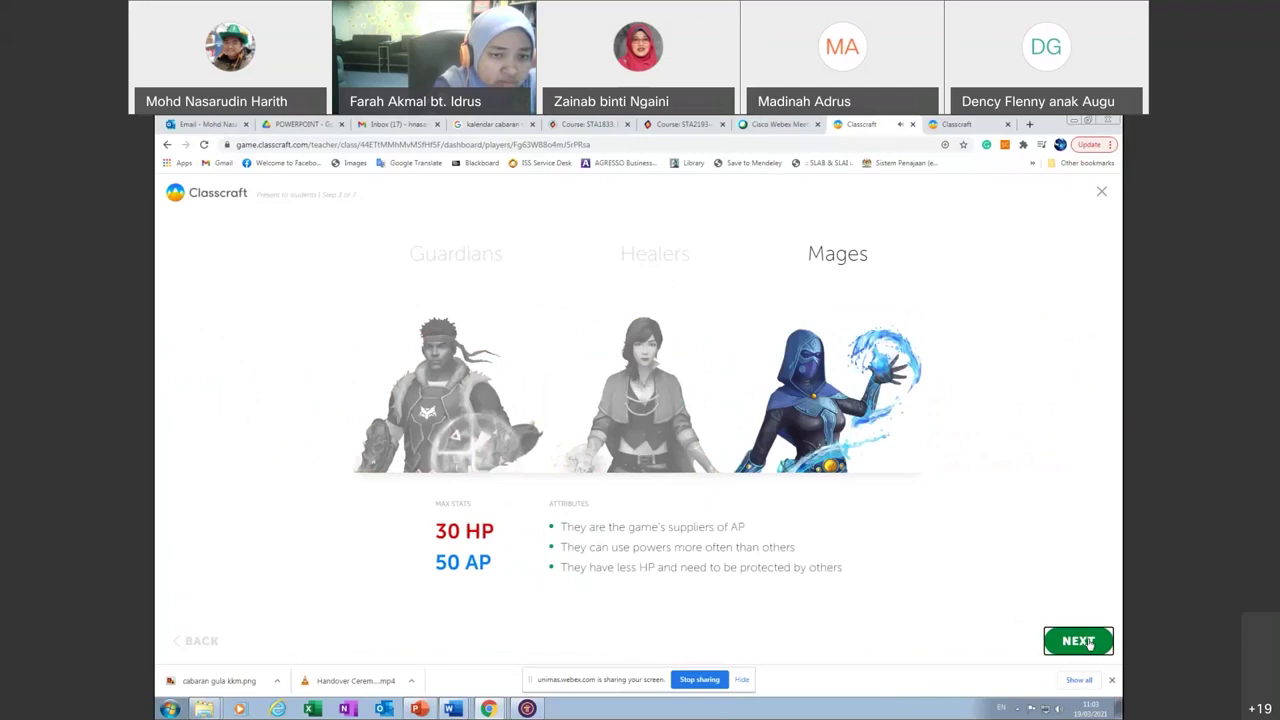
pyautogui.click(1090, 643)
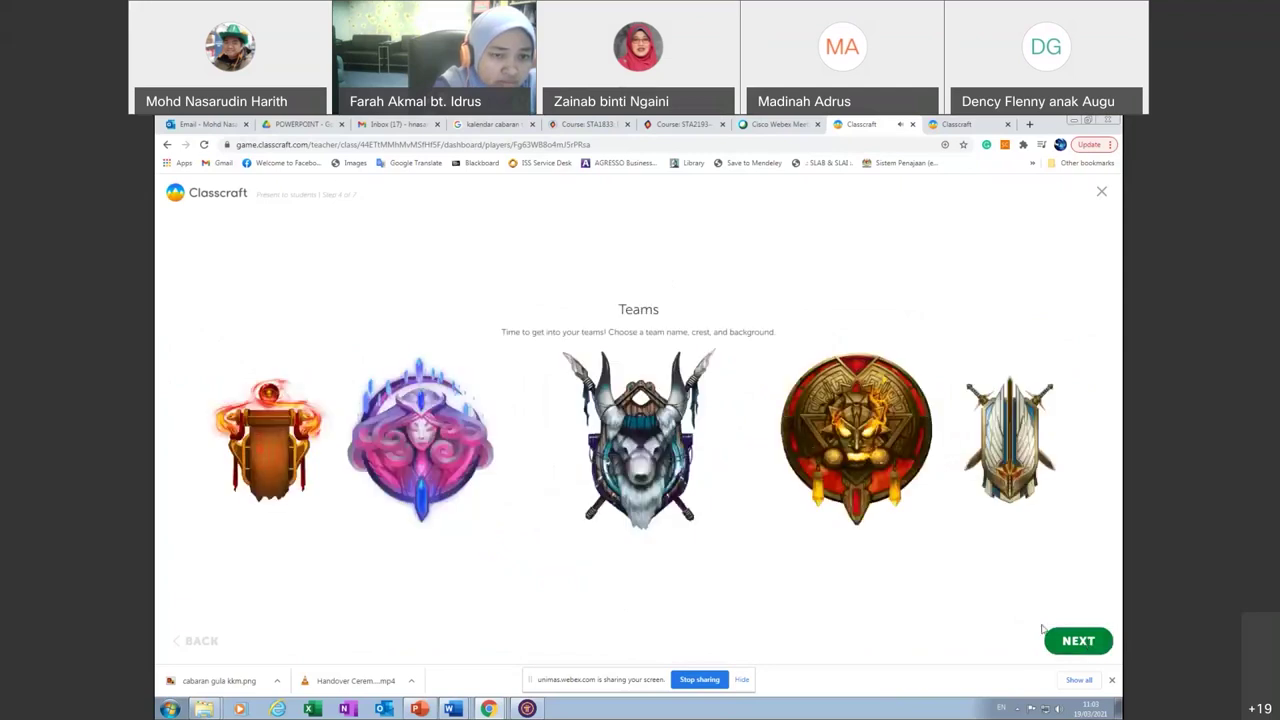
pyautogui.click(1075, 645)
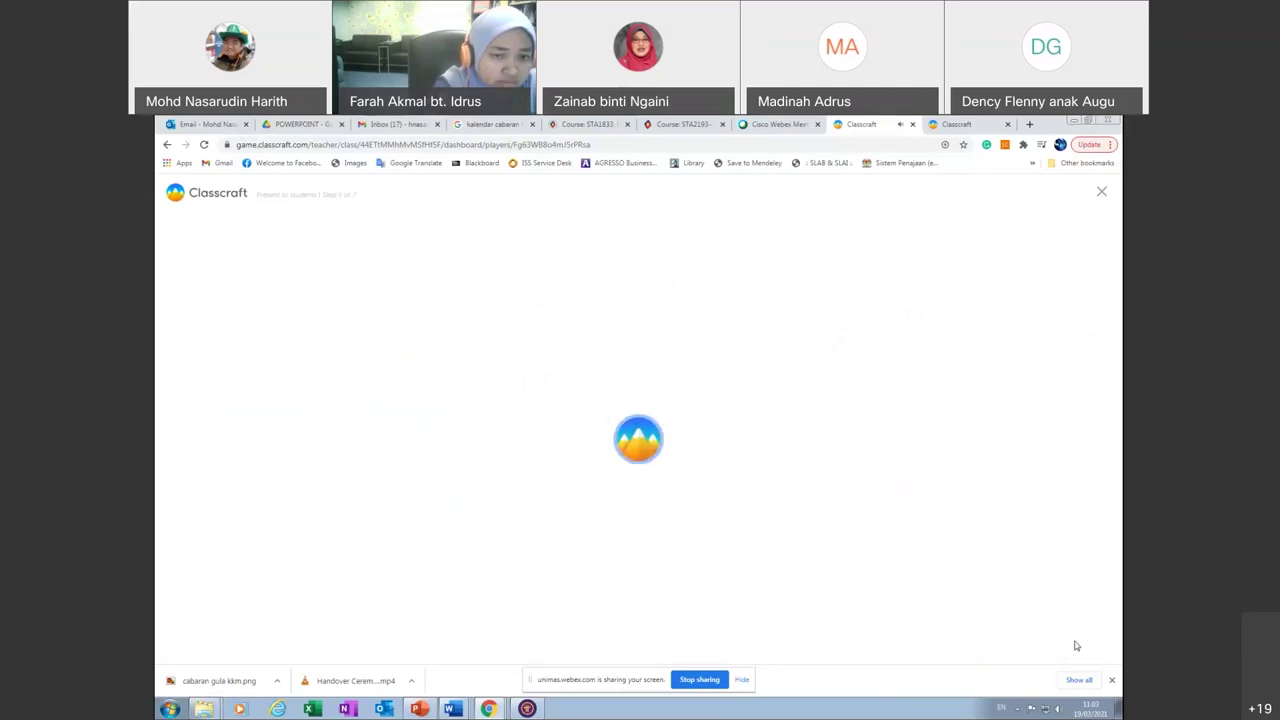
pyautogui.click(1100, 195)
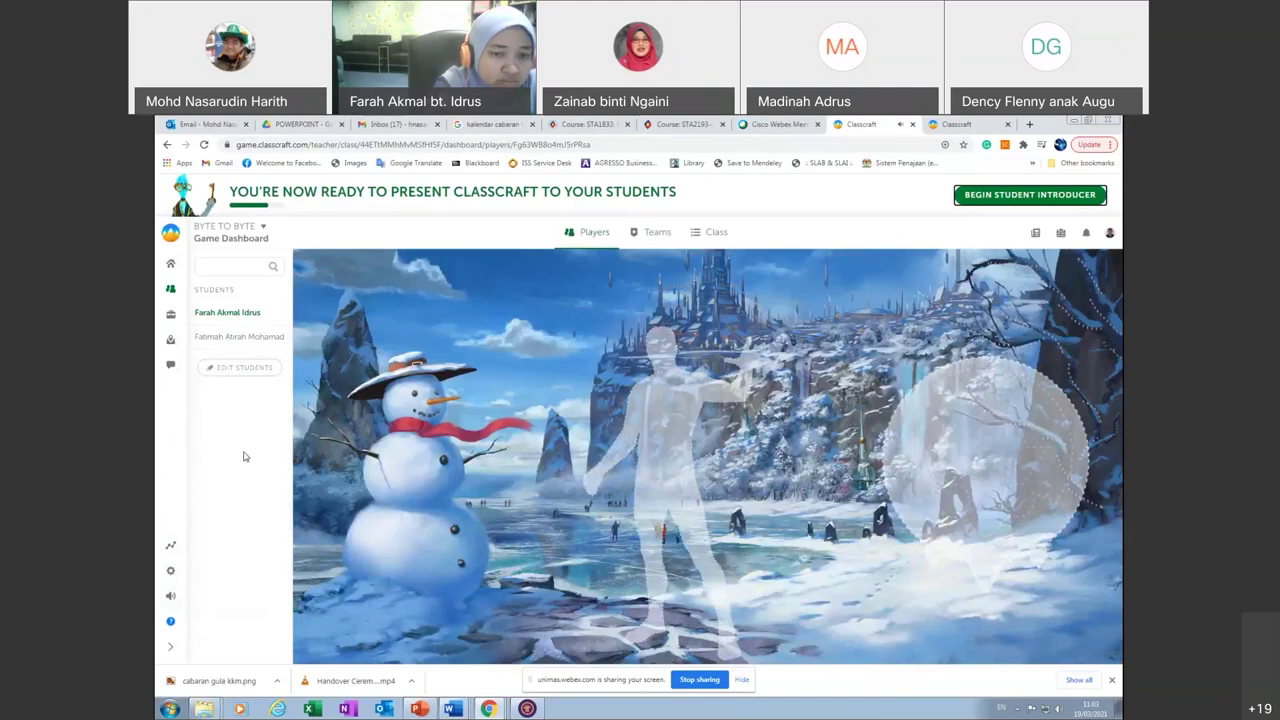
# Step: Go to the Quests area and begin adding a new quest
pyautogui.moveTo(970, 421)
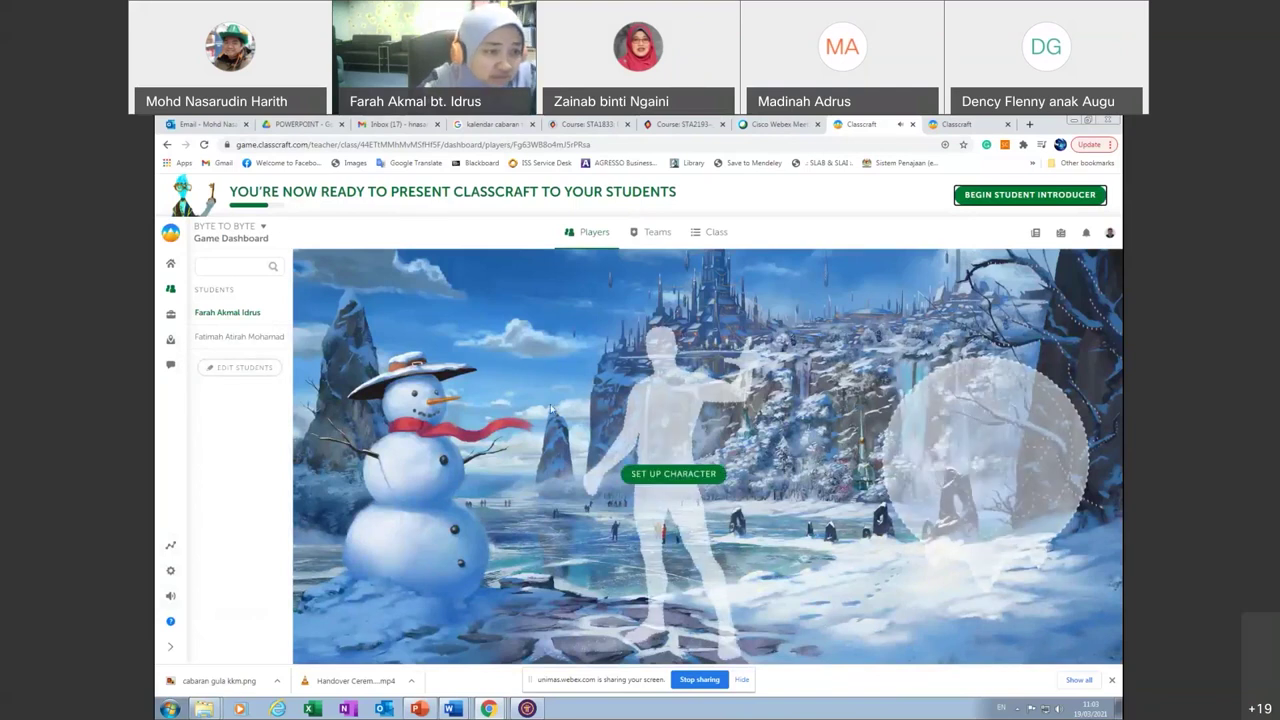
pyautogui.click(170, 340)
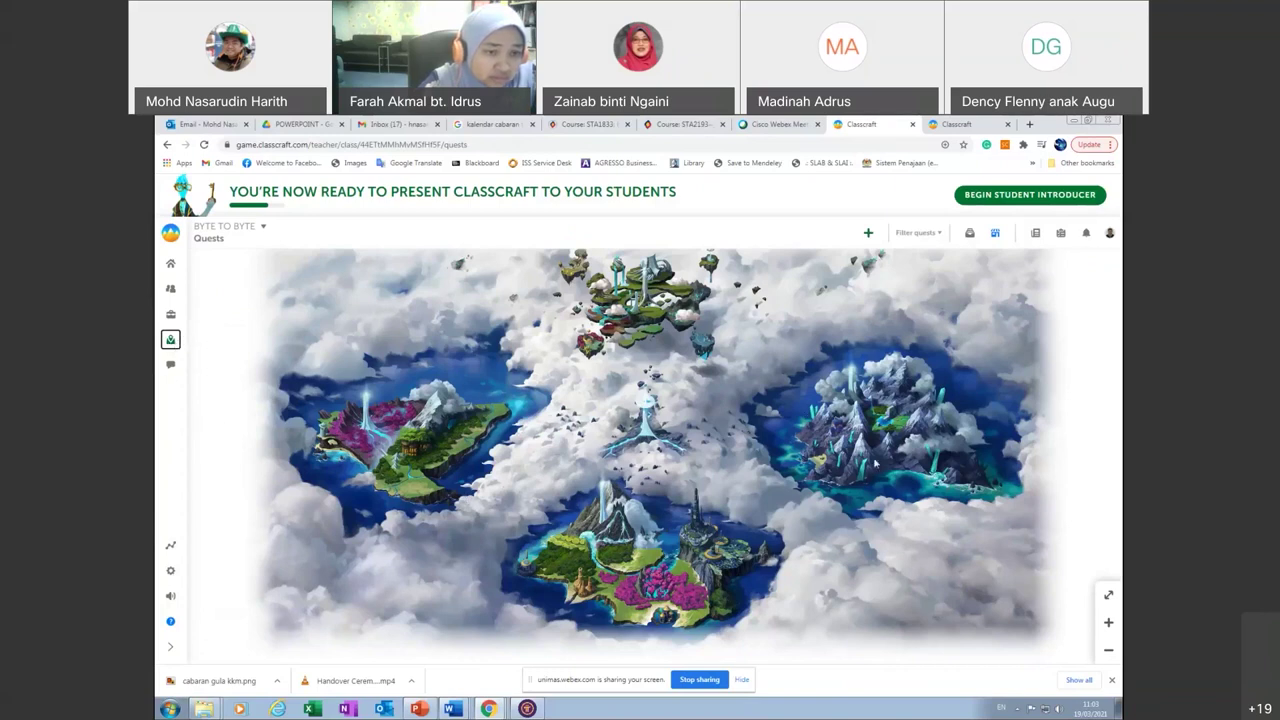
pyautogui.click(869, 234)
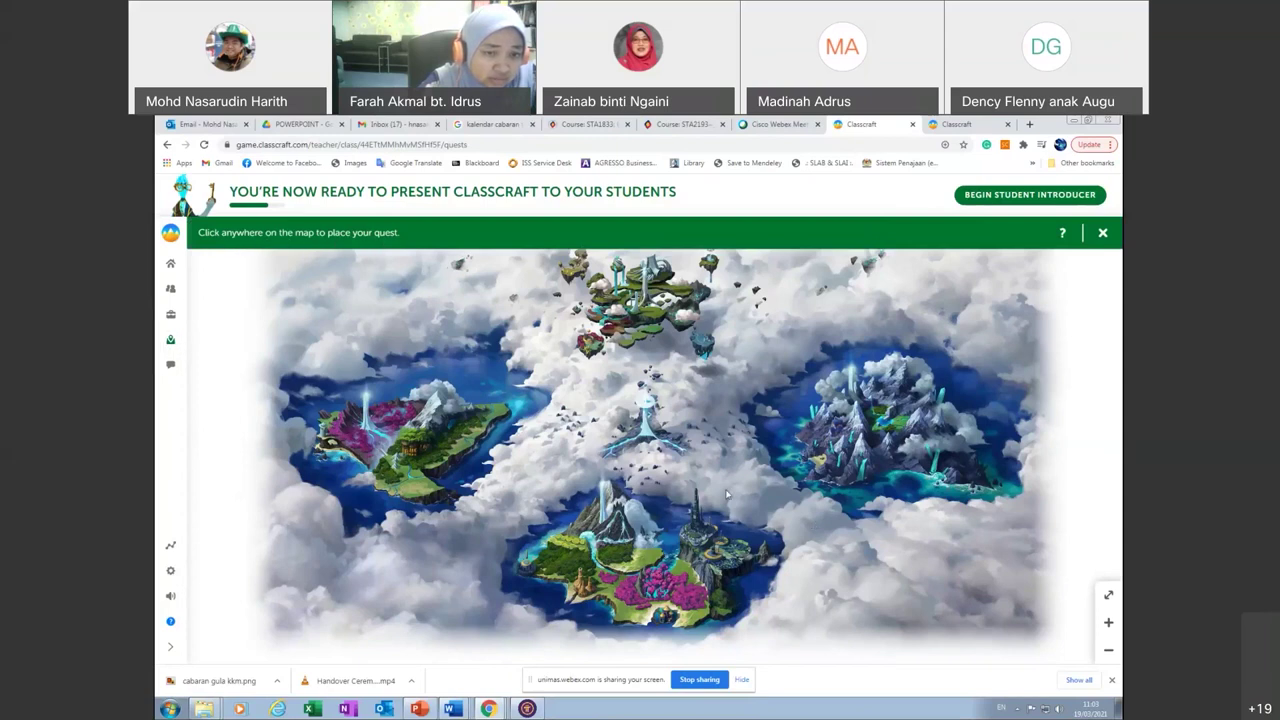
# Step: Create the quest 'Class' with a different quest map, assigning no other classes
pyautogui.click(613, 577)
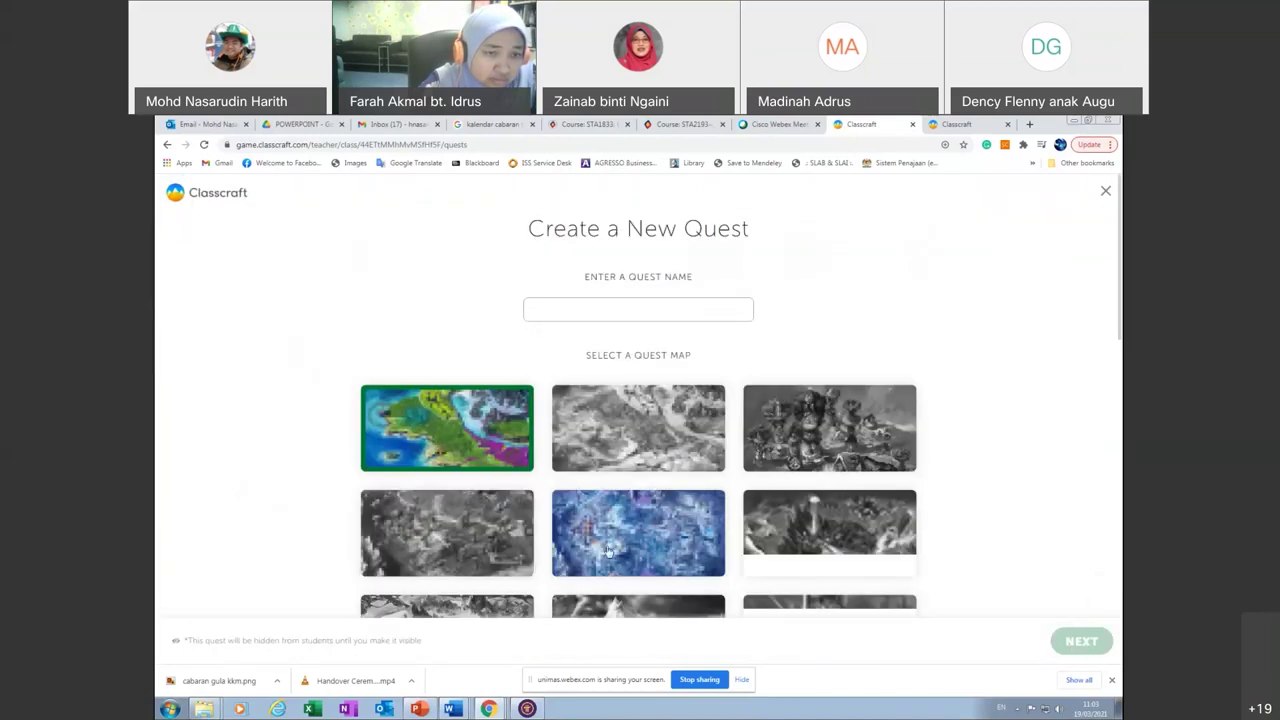
pyautogui.click(628, 309)
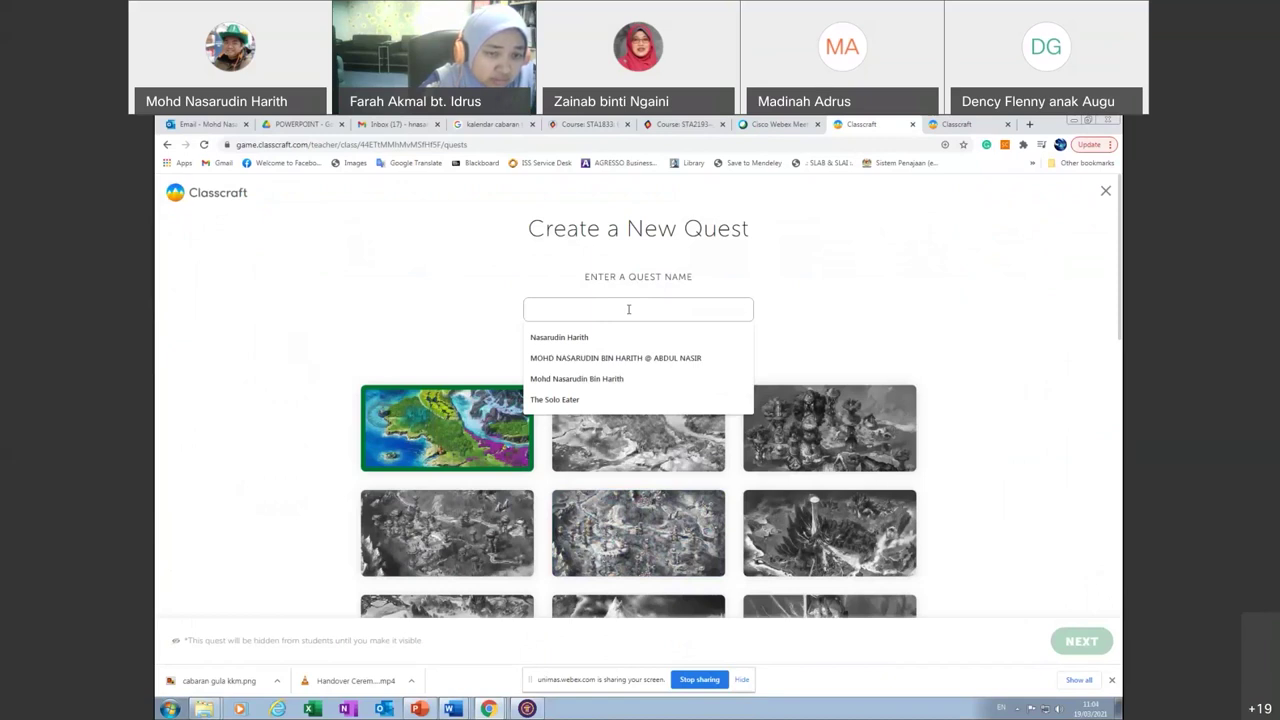
pyautogui.write('Class')
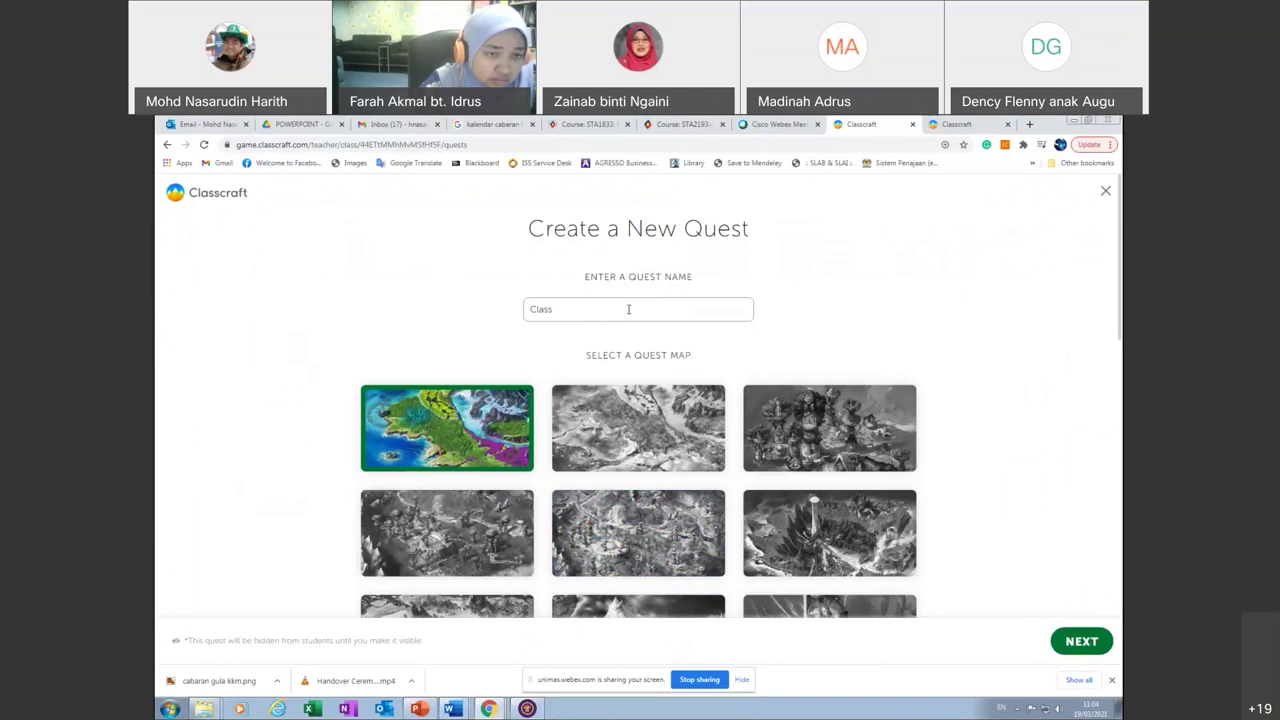
pyautogui.scroll(-2, 662, 502)
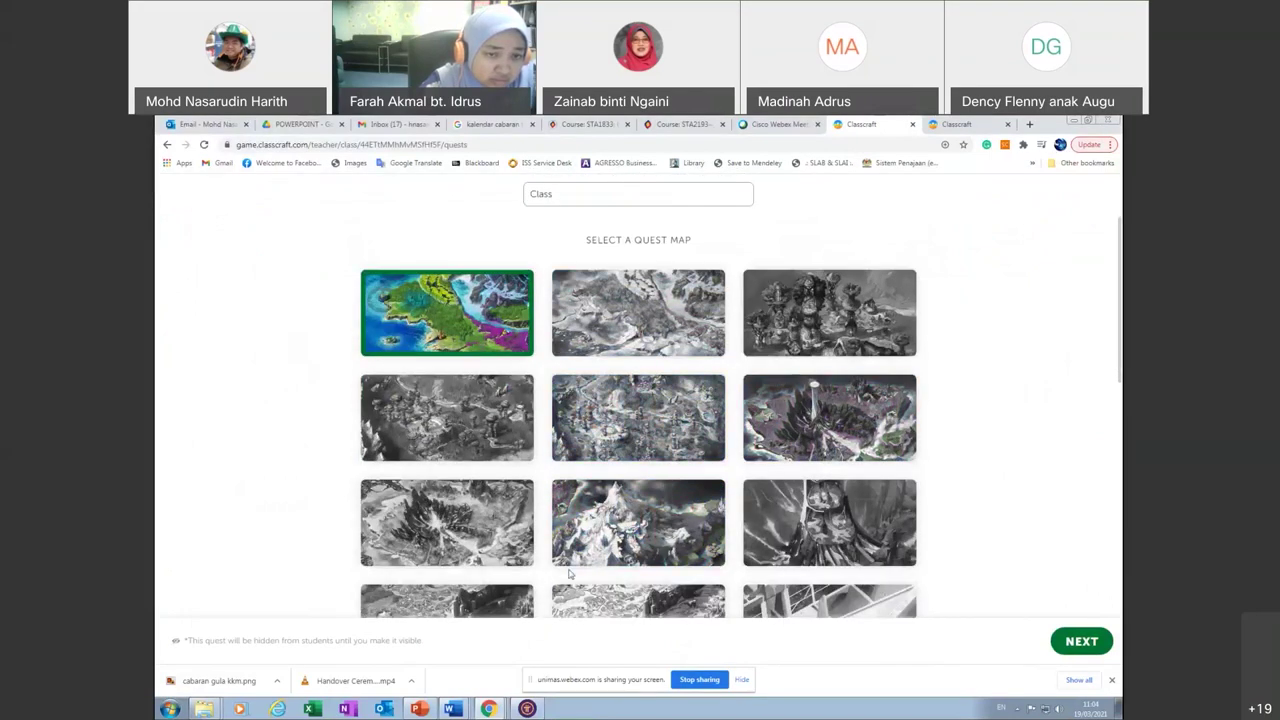
pyautogui.scroll(-2, 647, 554)
pyautogui.click(795, 527)
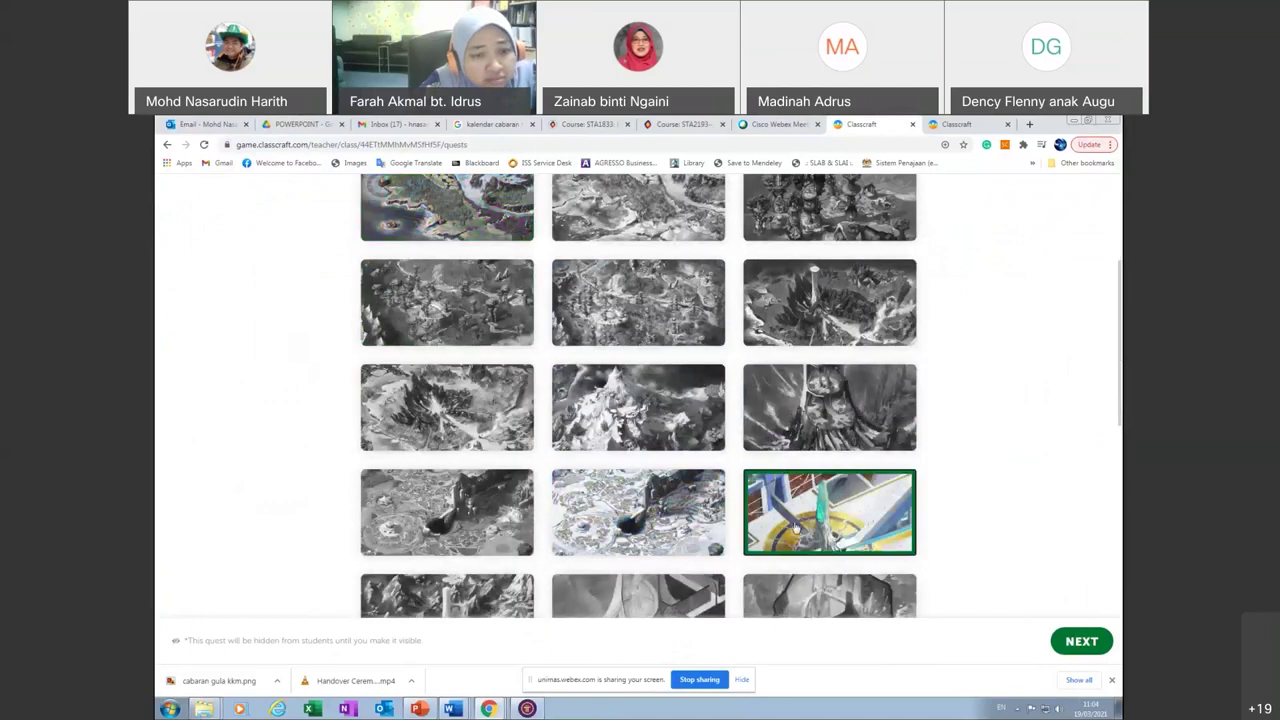
pyautogui.click(1079, 641)
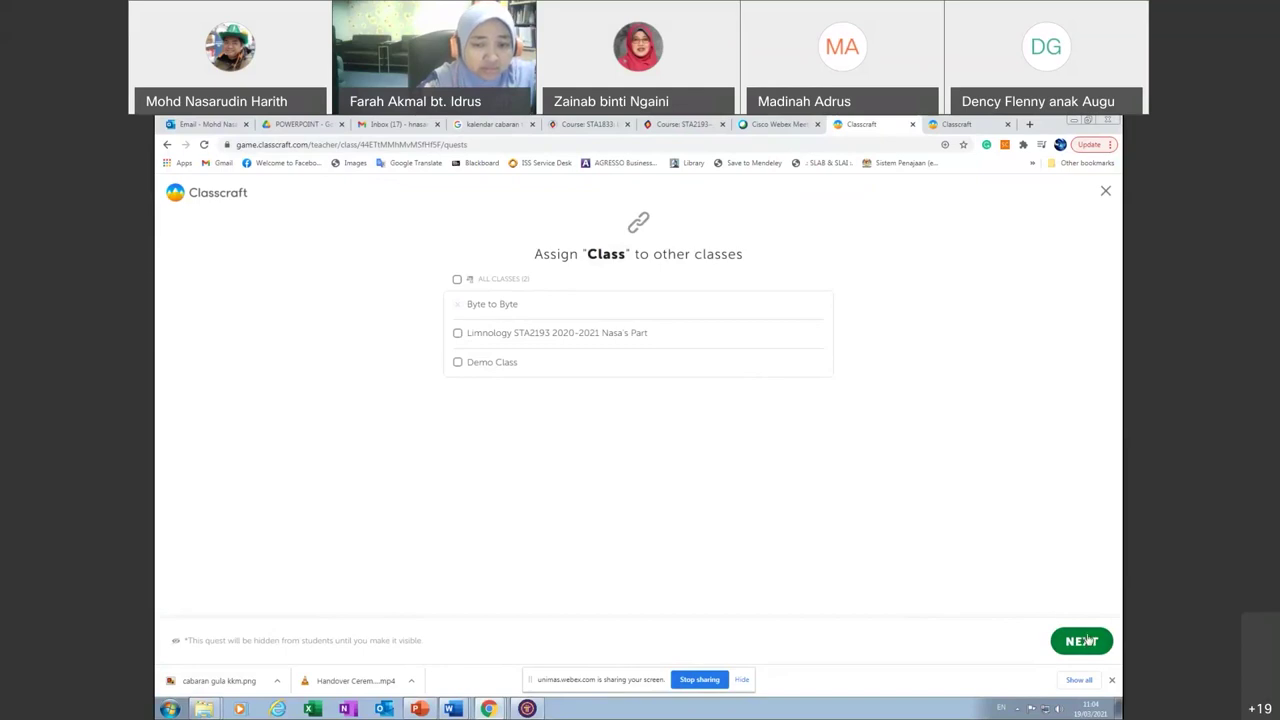
pyautogui.click(1085, 641)
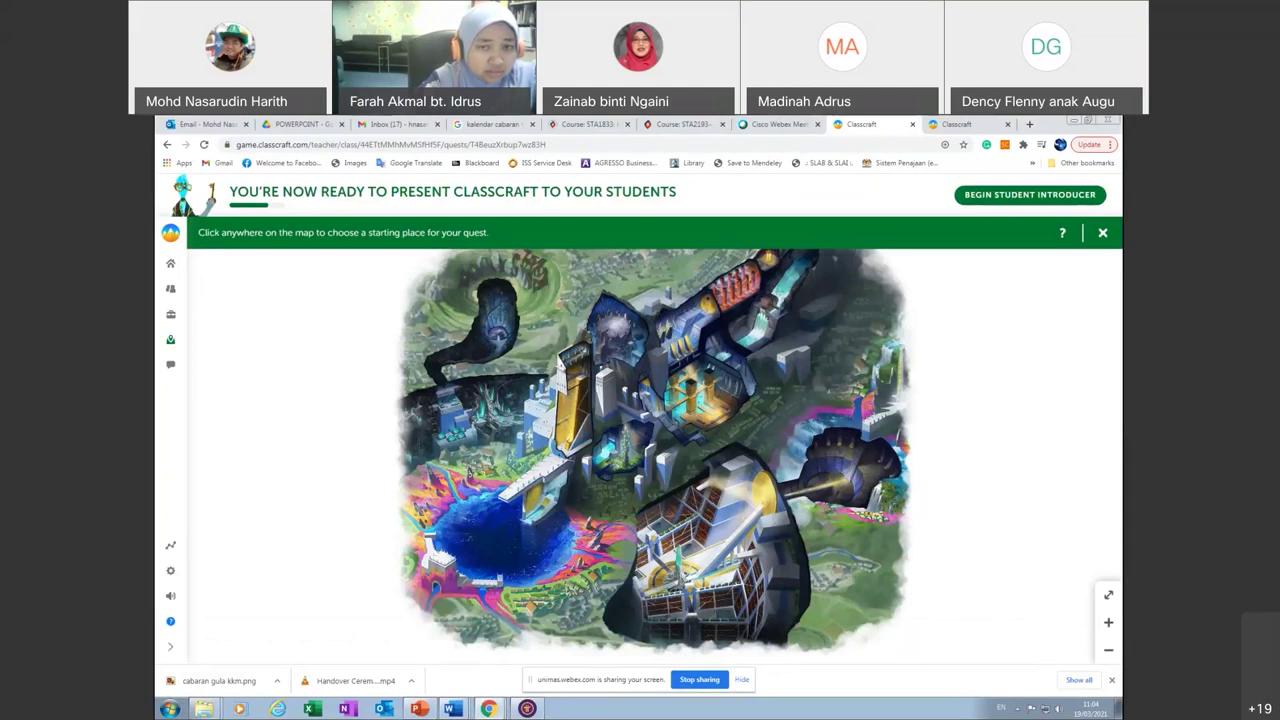
# Step: Reopen the Class quest from the world map and return to its quest map
pyautogui.click(1102, 233)
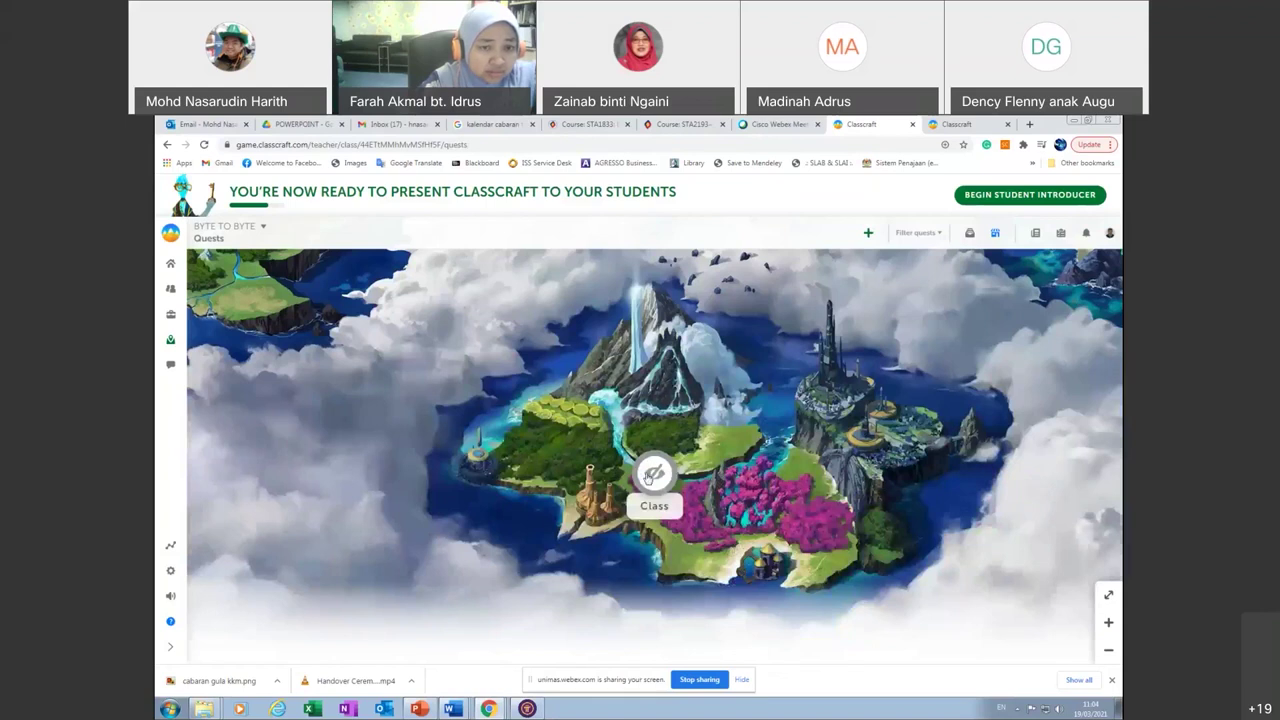
pyautogui.click(648, 478)
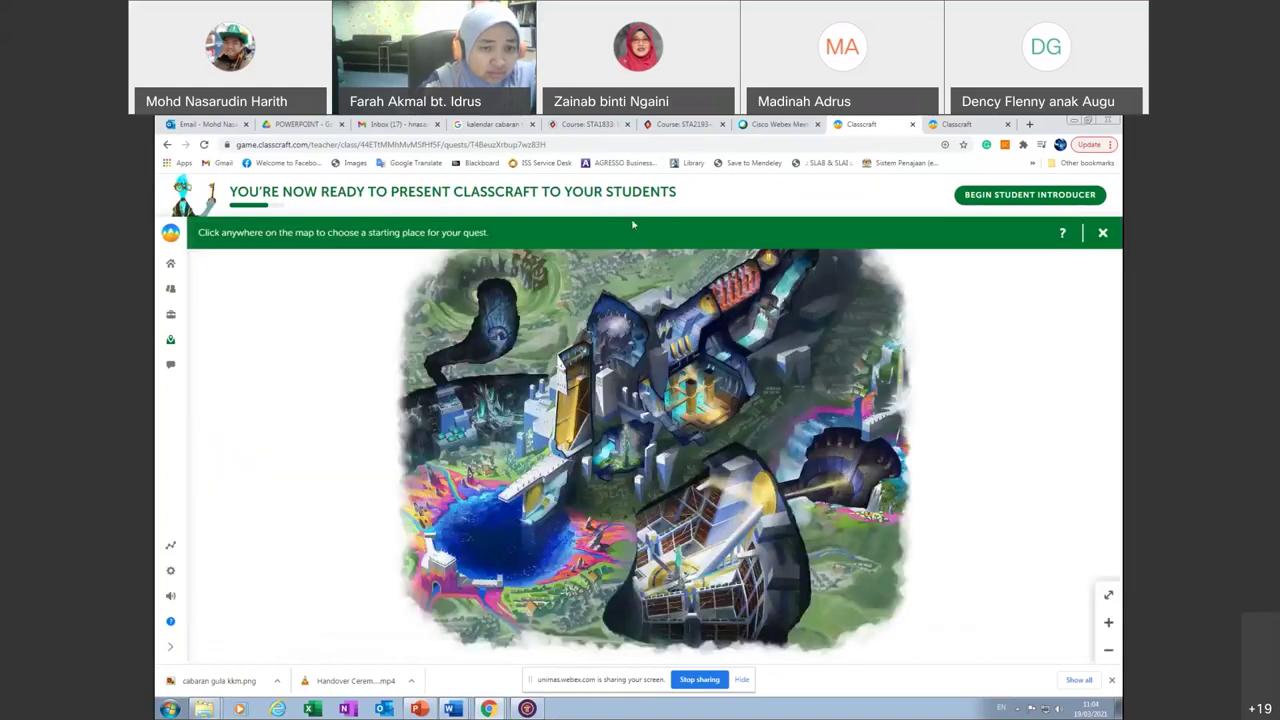
pyautogui.click(667, 494)
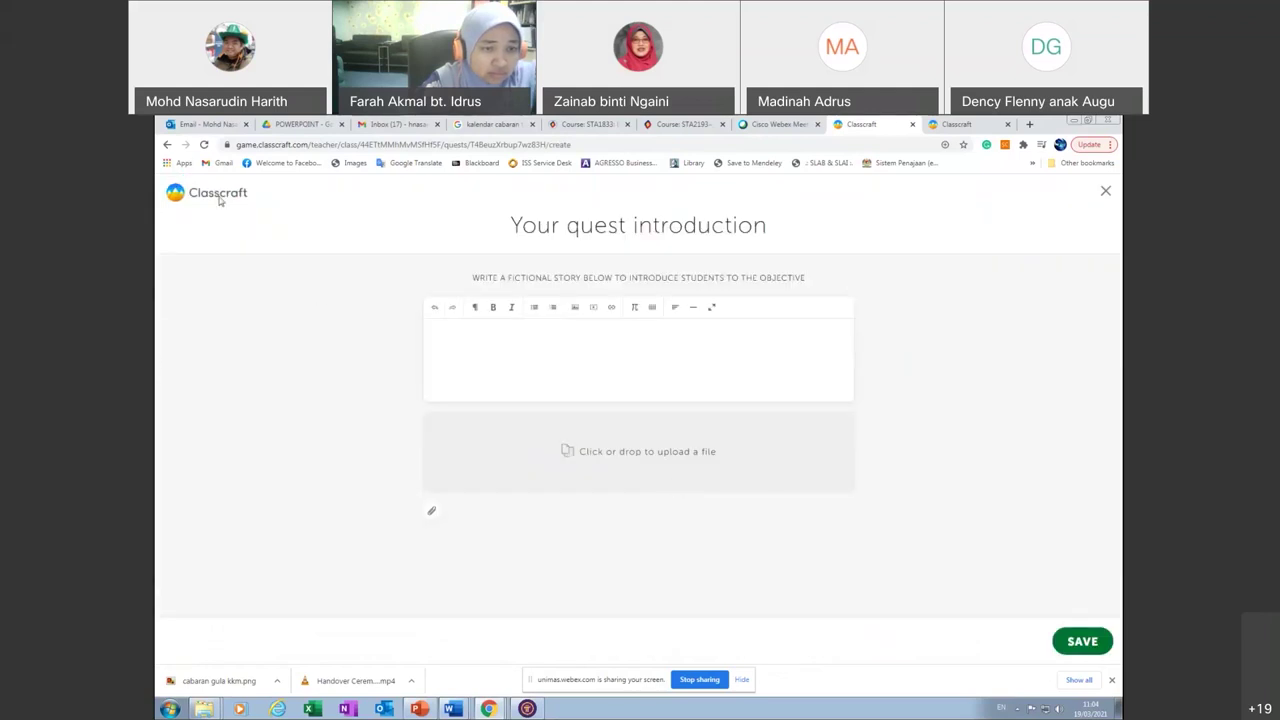
pyautogui.click(167, 145)
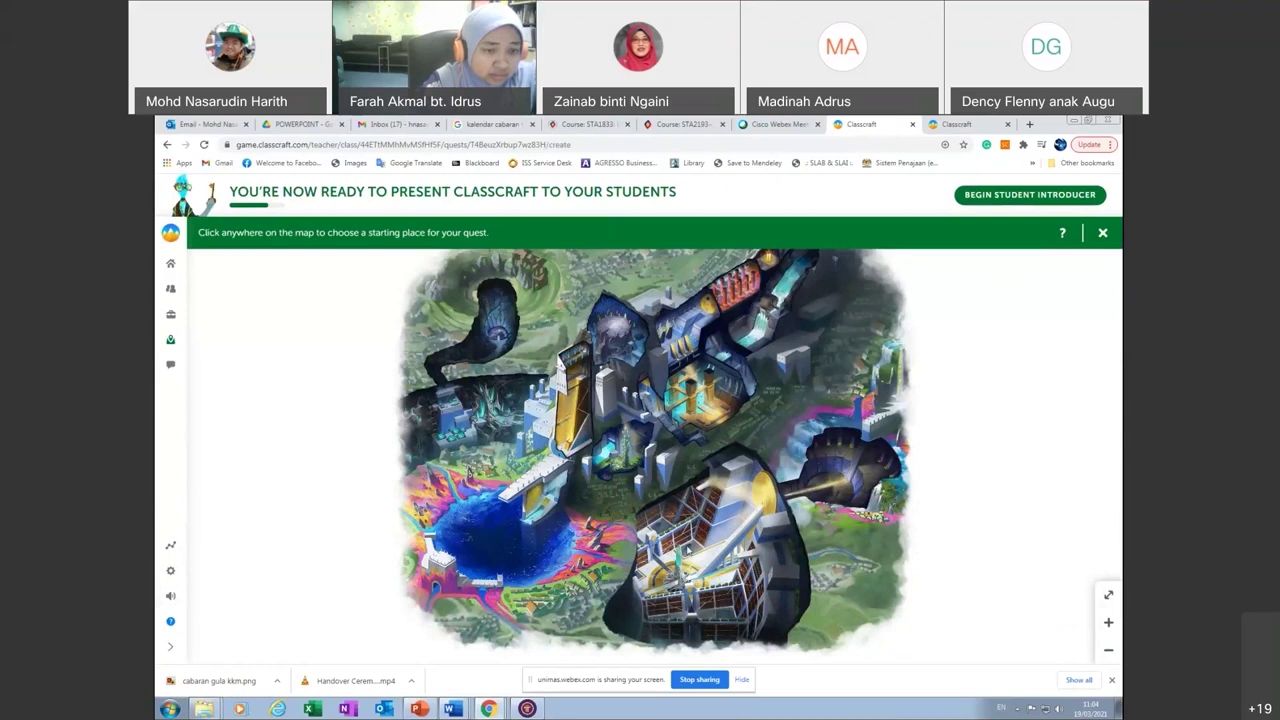
# Step: Set the quest's starting place, save filler introduction text, and open the Introduction objective
pyautogui.click(687, 548)
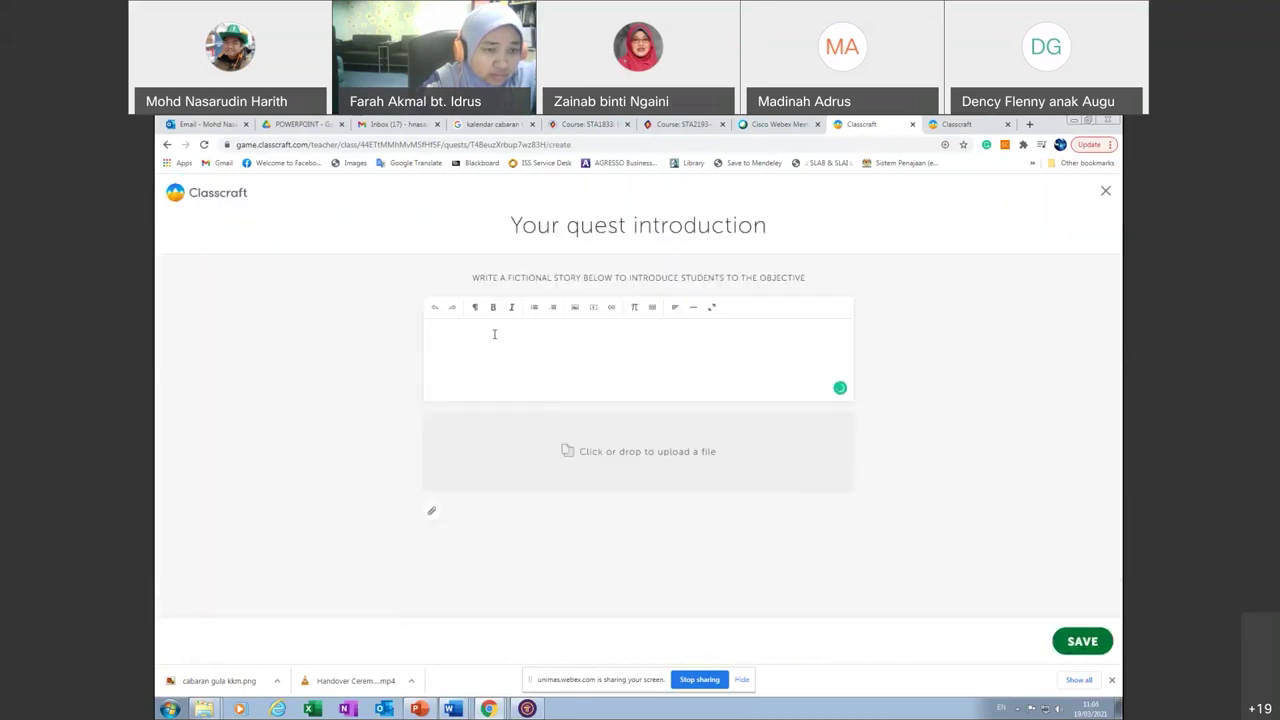
pyautogui.write('ds')
pyautogui.press('BackSpace')
pyautogui.press('BackSpace')
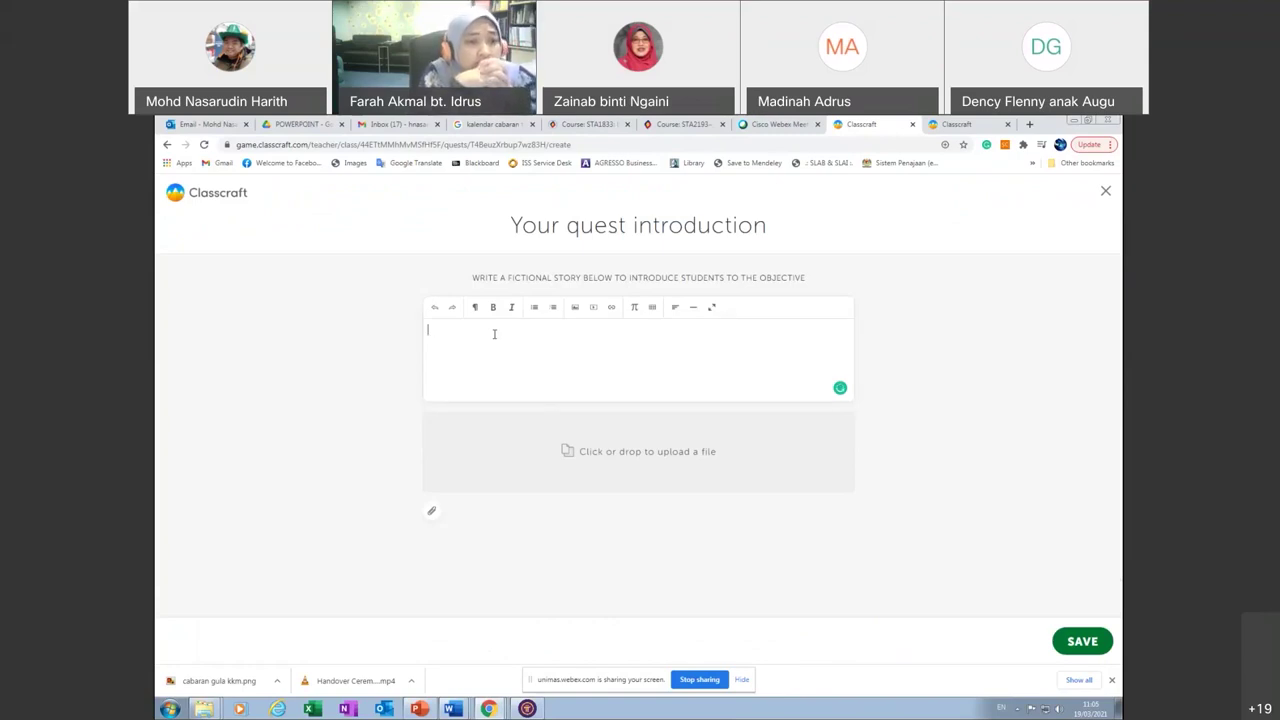
pyautogui.write('bsdasbjhsabjasjabhjasb')
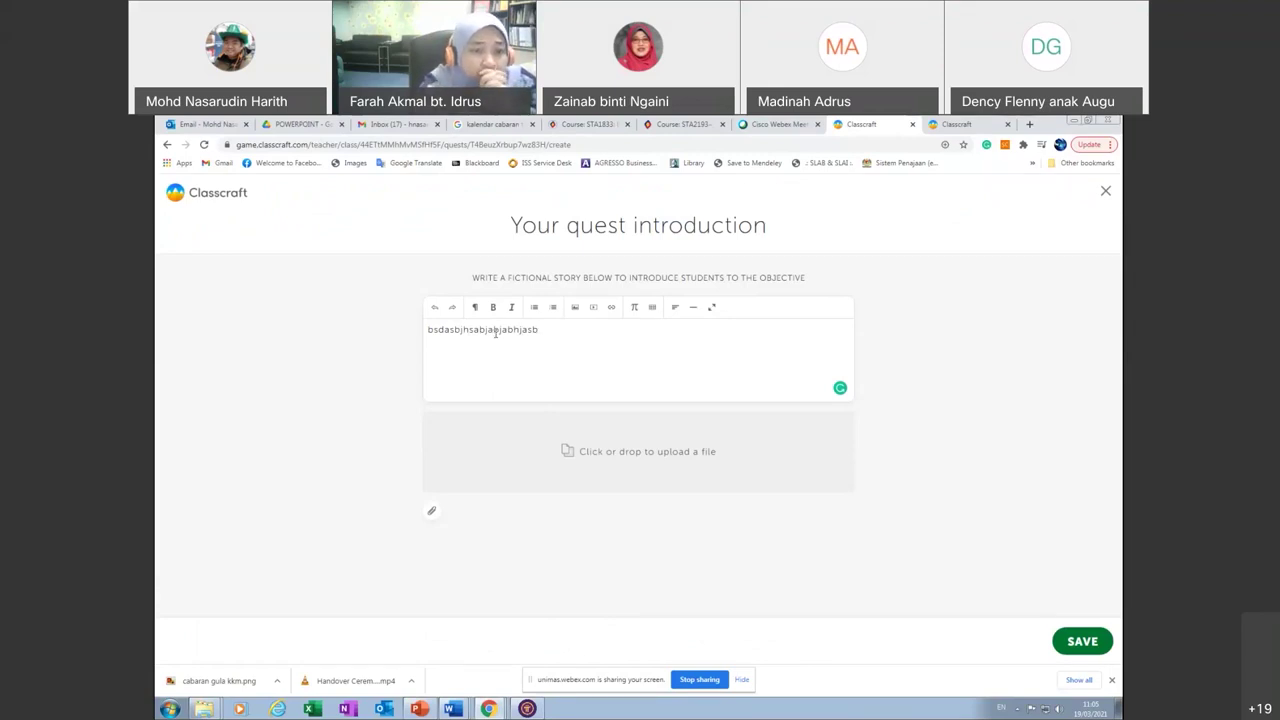
pyautogui.click(1082, 641)
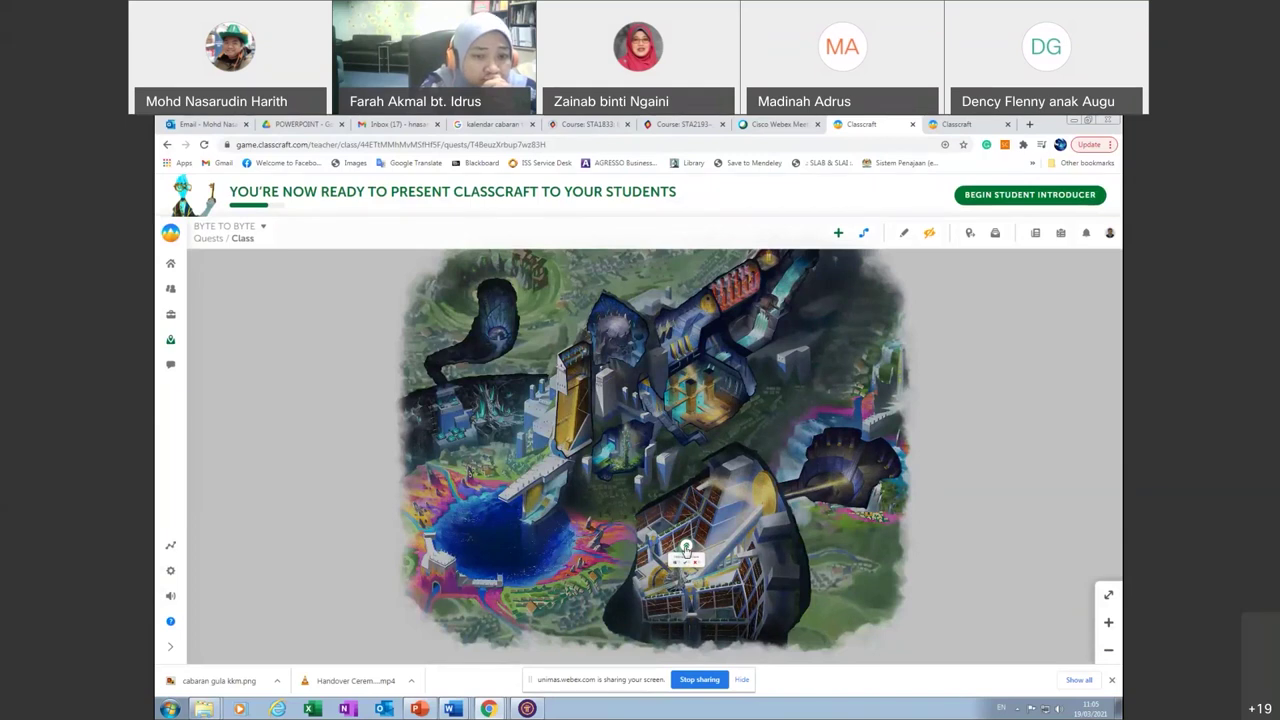
pyautogui.click(686, 549)
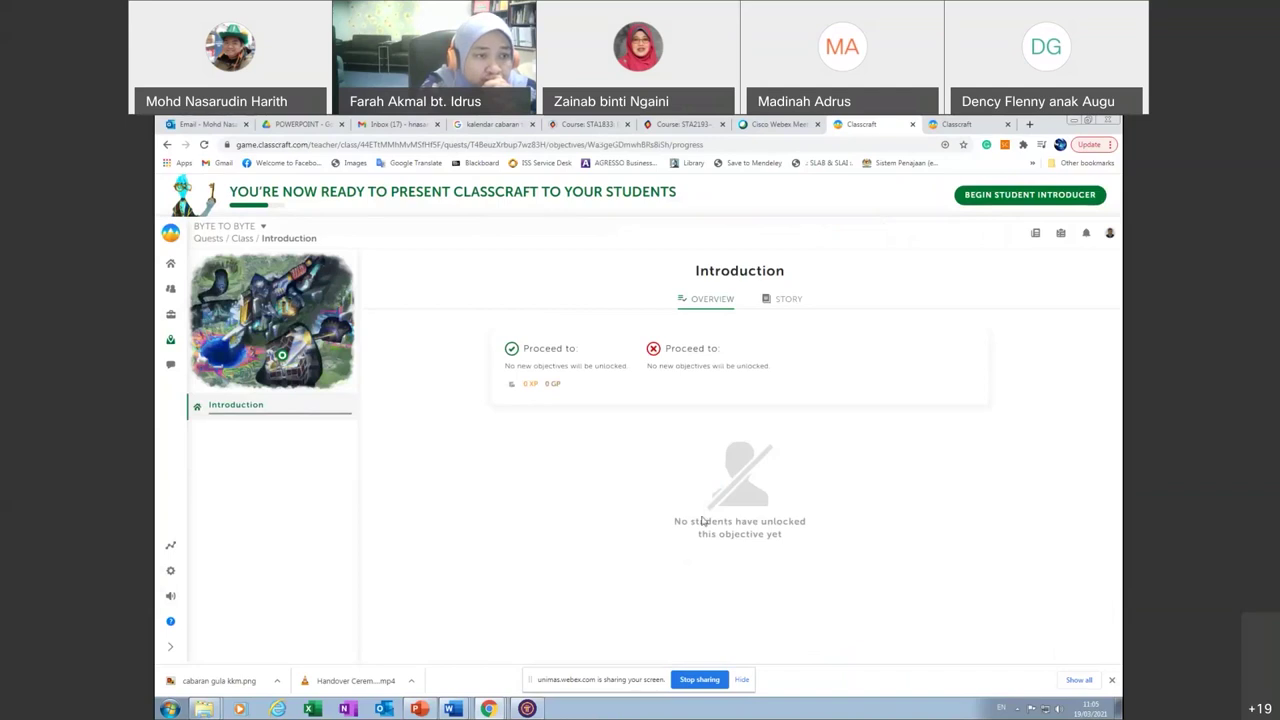
# Step: Review the Introduction's story and overview, then go back to the Class quest map
pyautogui.click(782, 301)
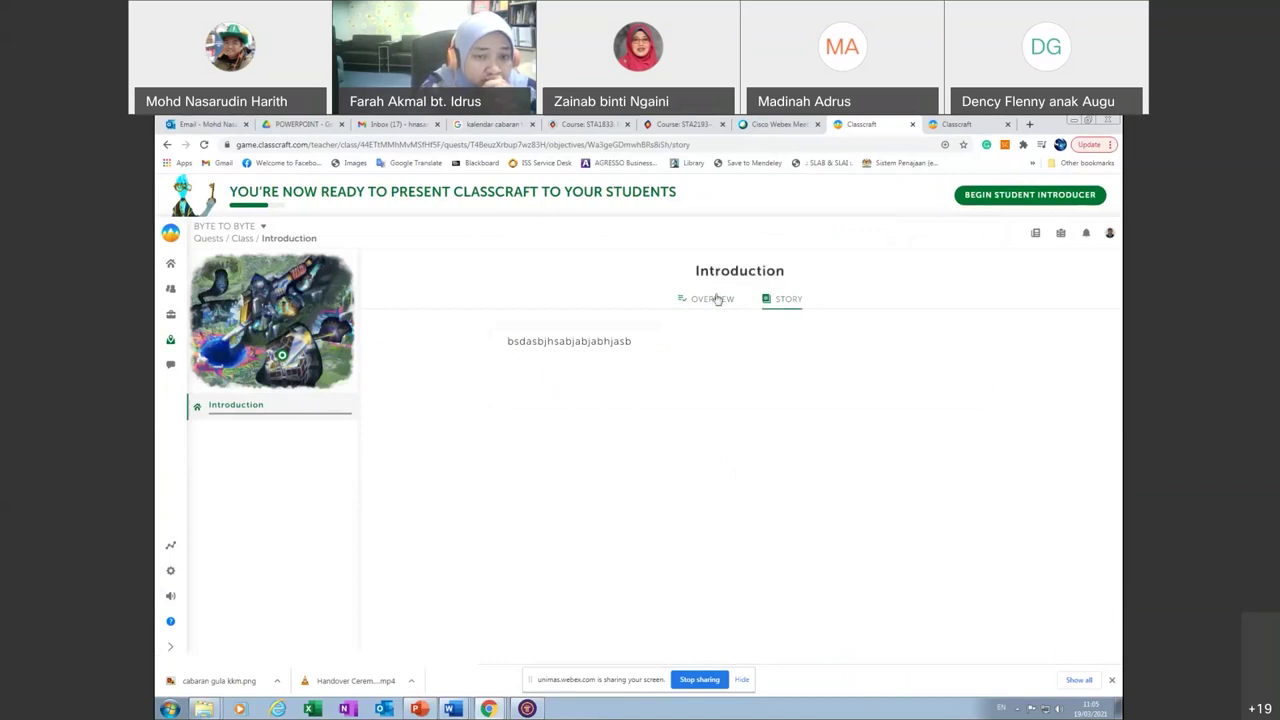
pyautogui.click(712, 301)
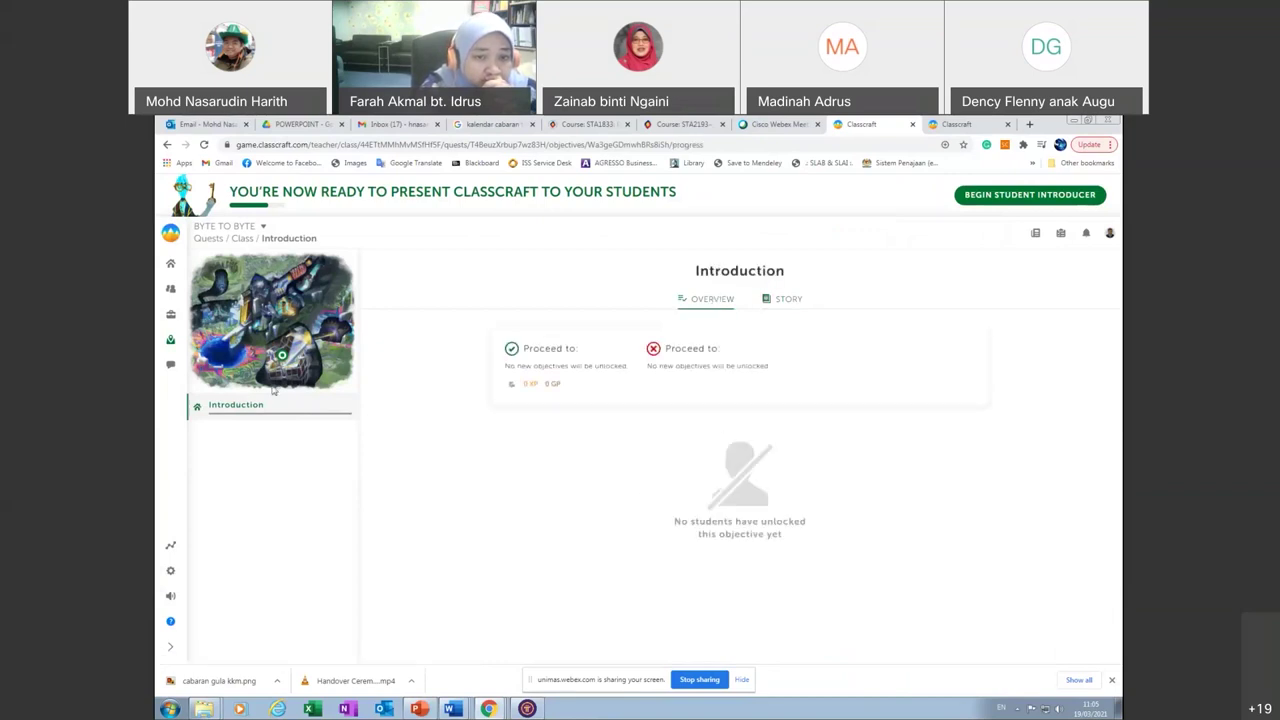
pyautogui.click(168, 145)
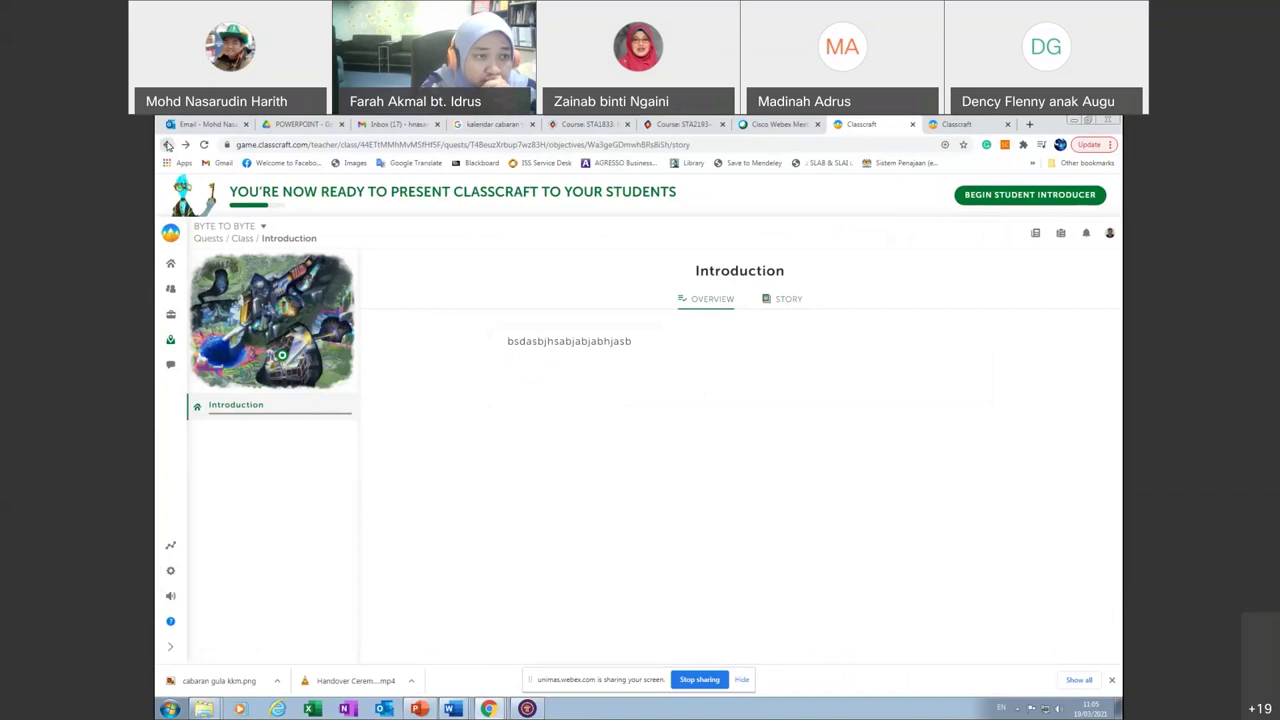
pyautogui.click(168, 145)
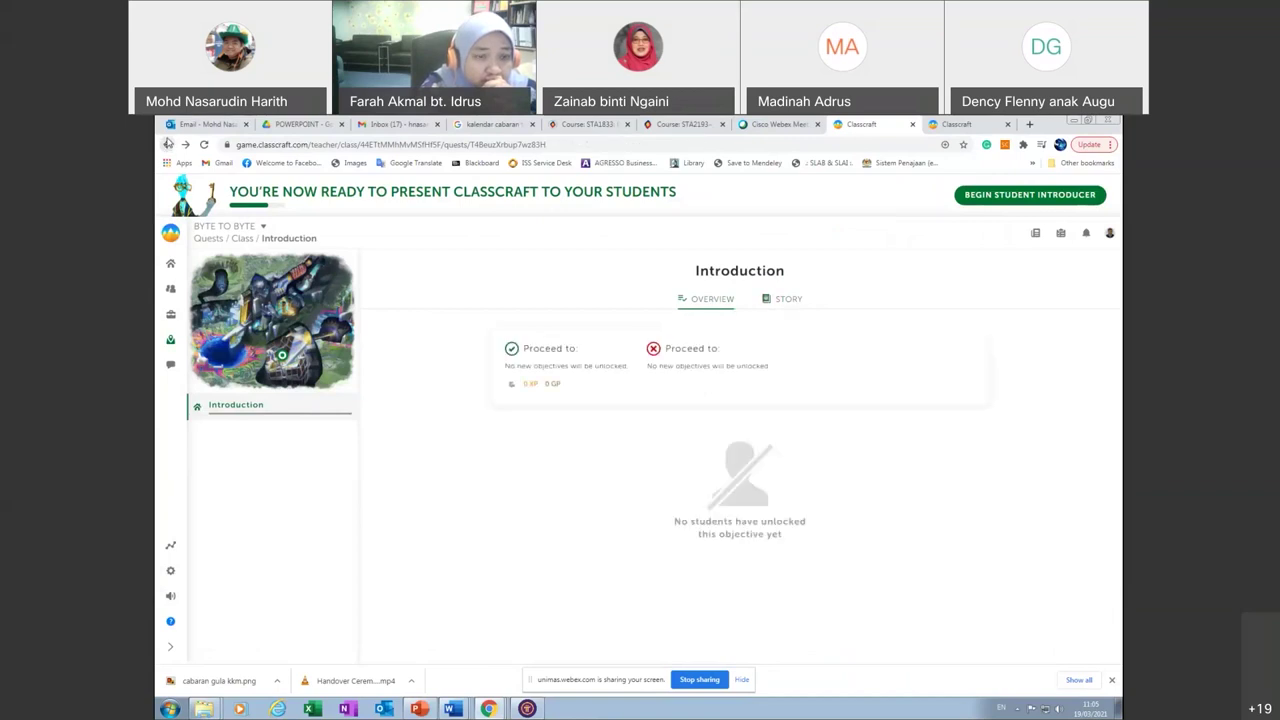
pyautogui.click(168, 145)
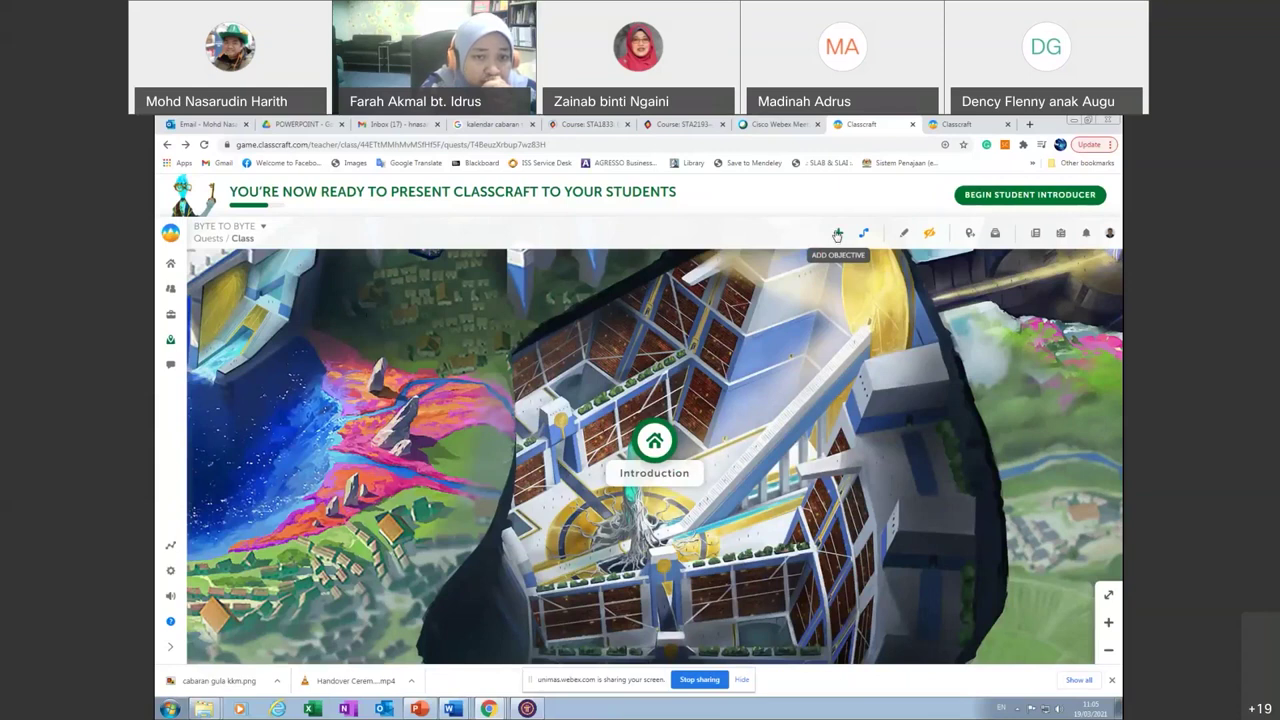
# Step: Place a new objective on the zoomed-out Class quest map
pyautogui.click(838, 234)
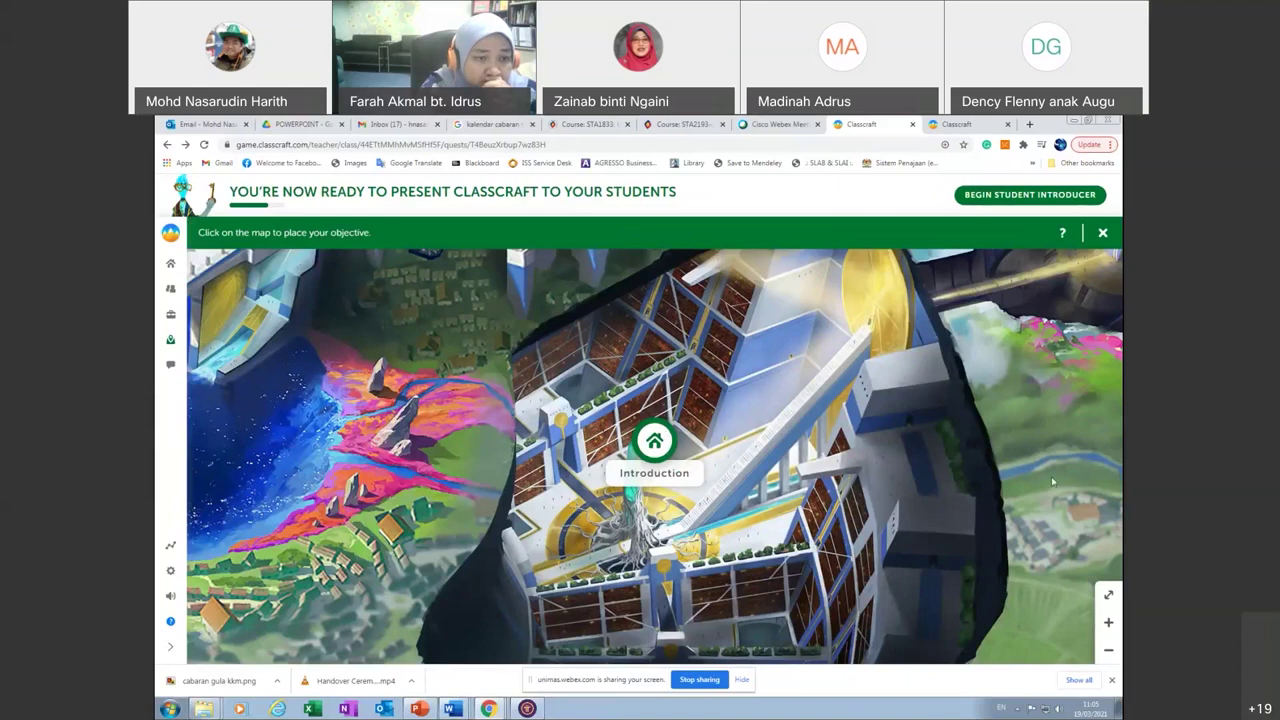
pyautogui.scroll(-3, 744, 530)
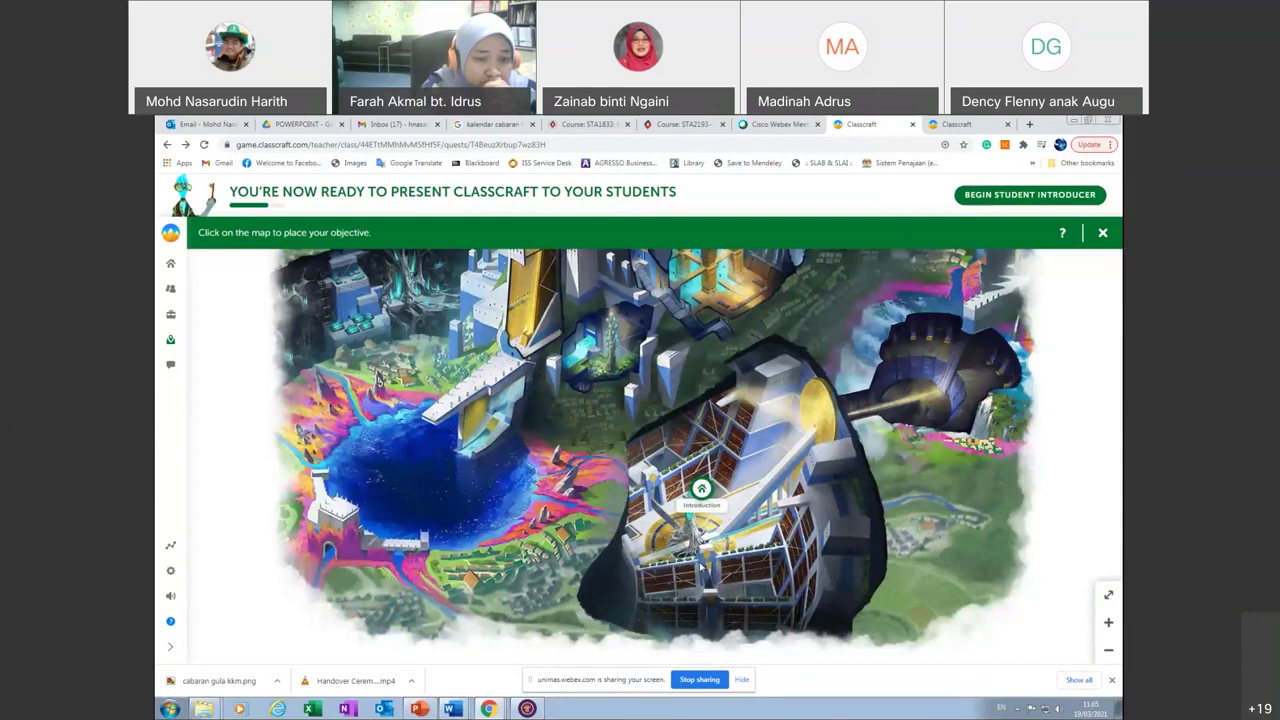
pyautogui.click(532, 488)
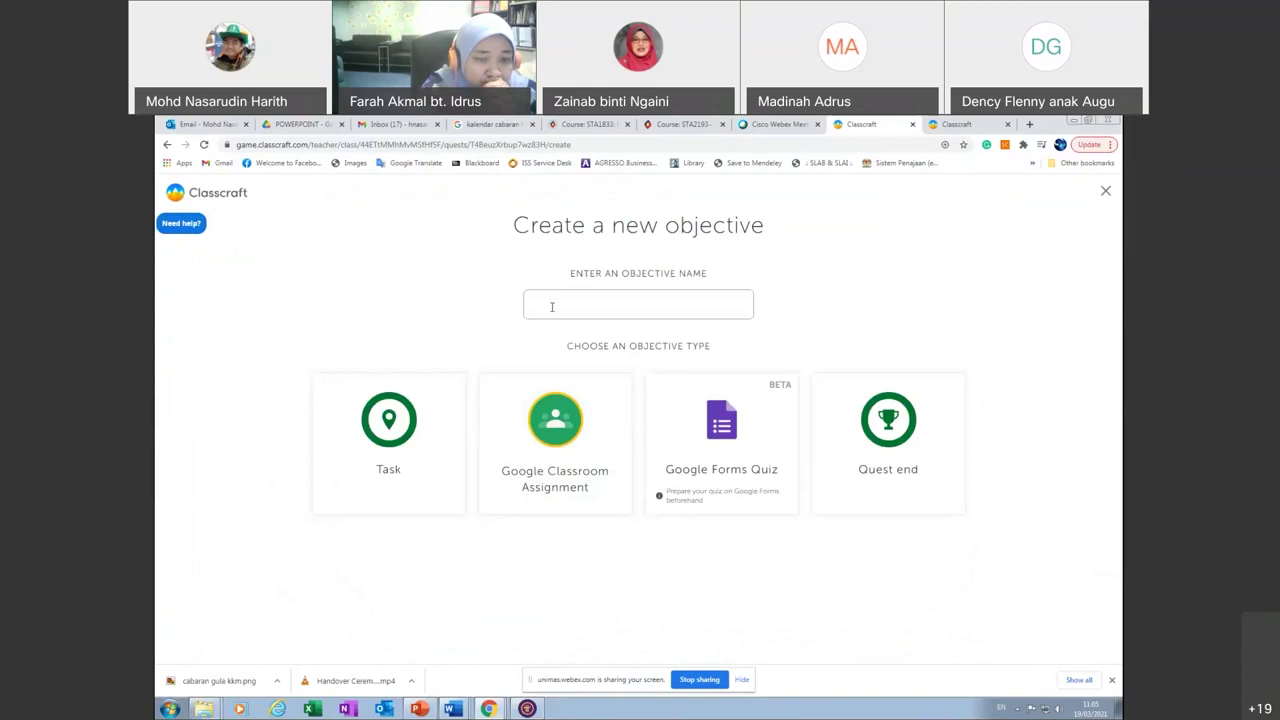
# Step: Name the new objective 'Salt water' and make it a Task
pyautogui.write('S')
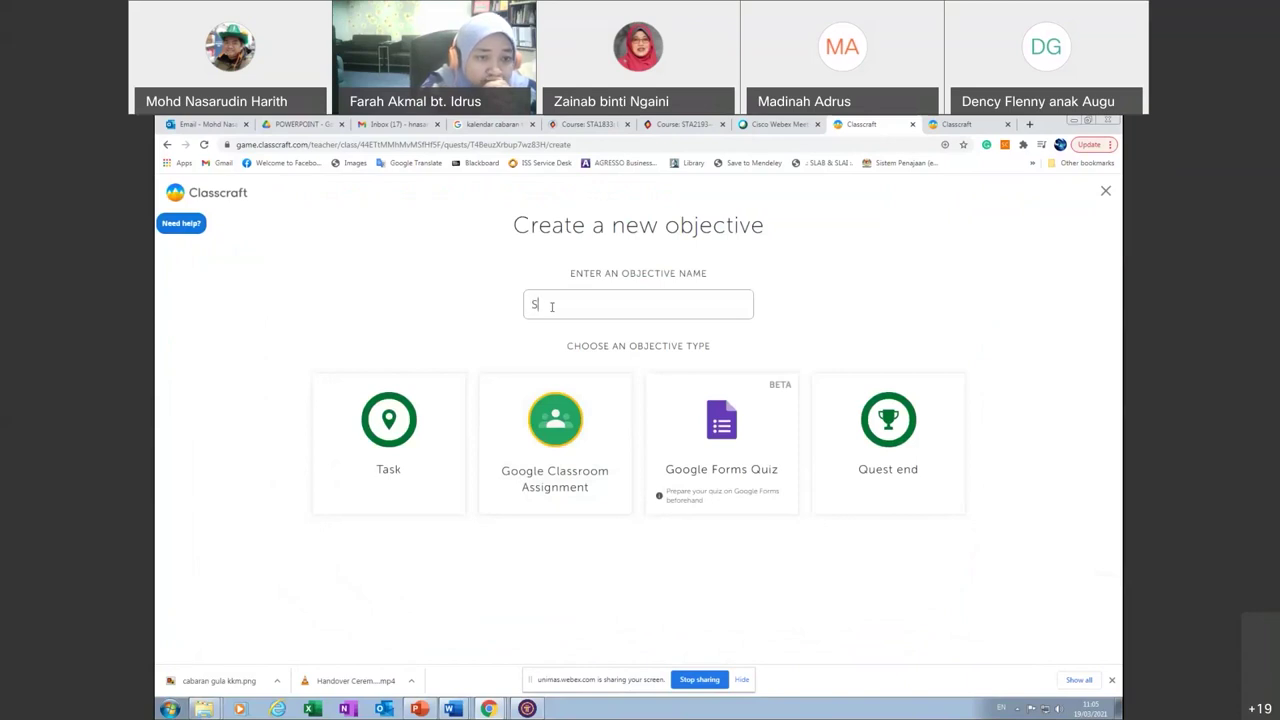
pyautogui.write('aitwater')
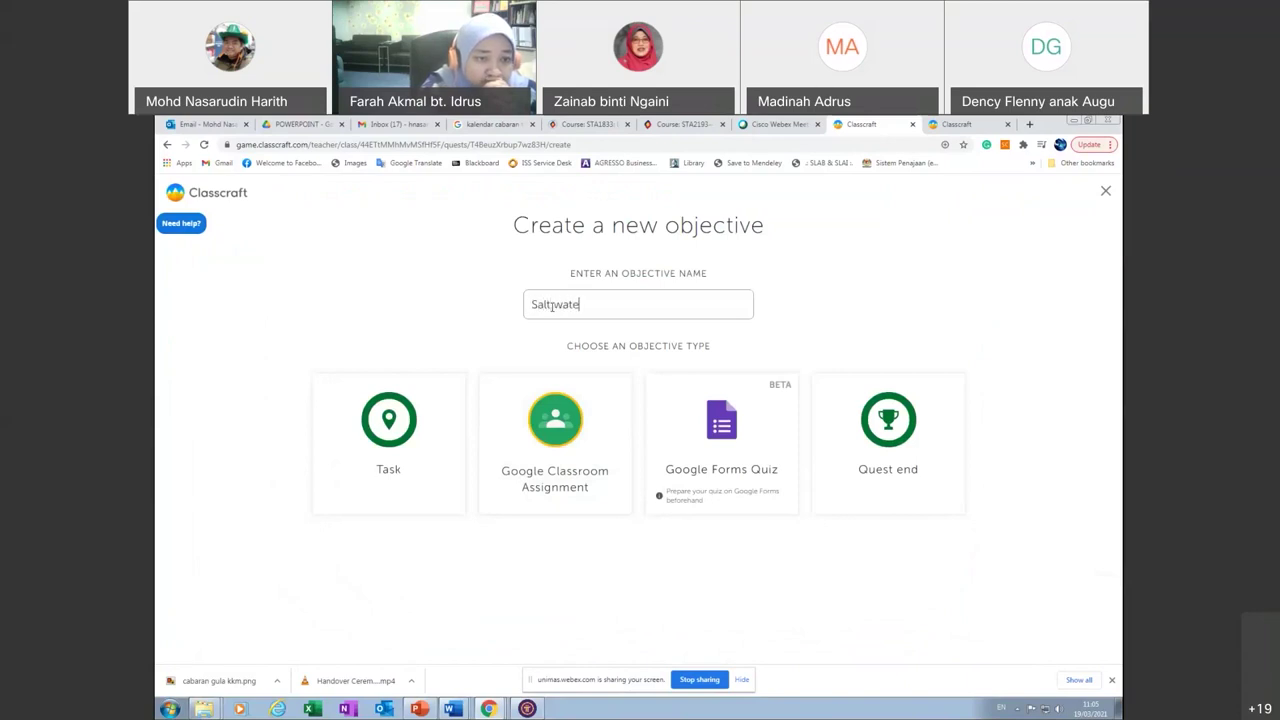
pyautogui.click(389, 435)
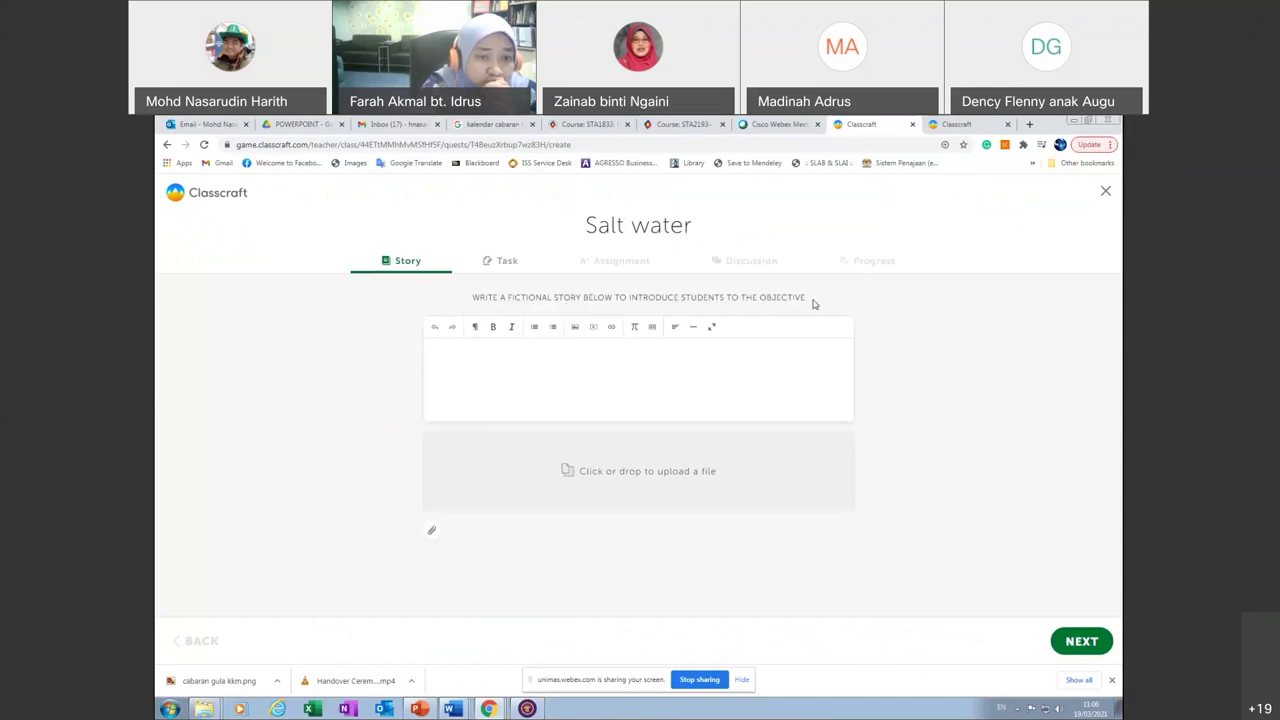
# Step: Fill the Salt water story with placeholder text and move to the task details
pyautogui.write('asbsbjsbfjsbjsbjcsdbcjsdbkcsncsd')
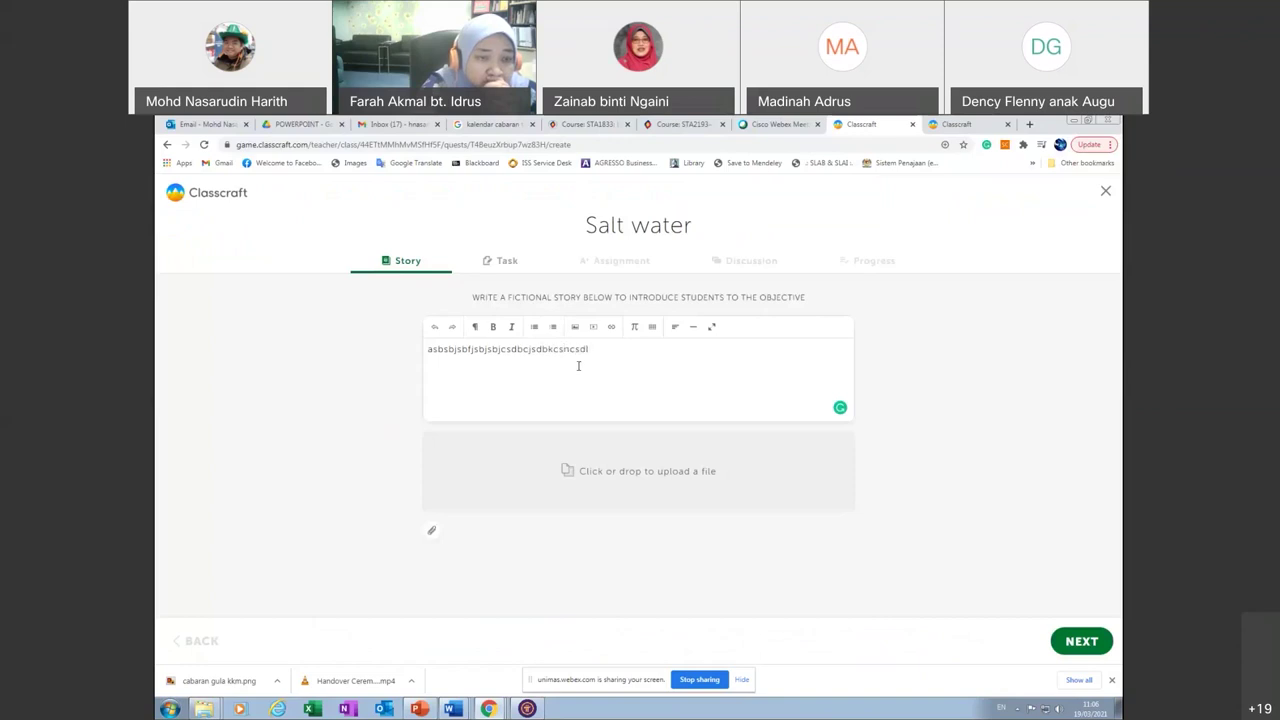
pyautogui.click(506, 264)
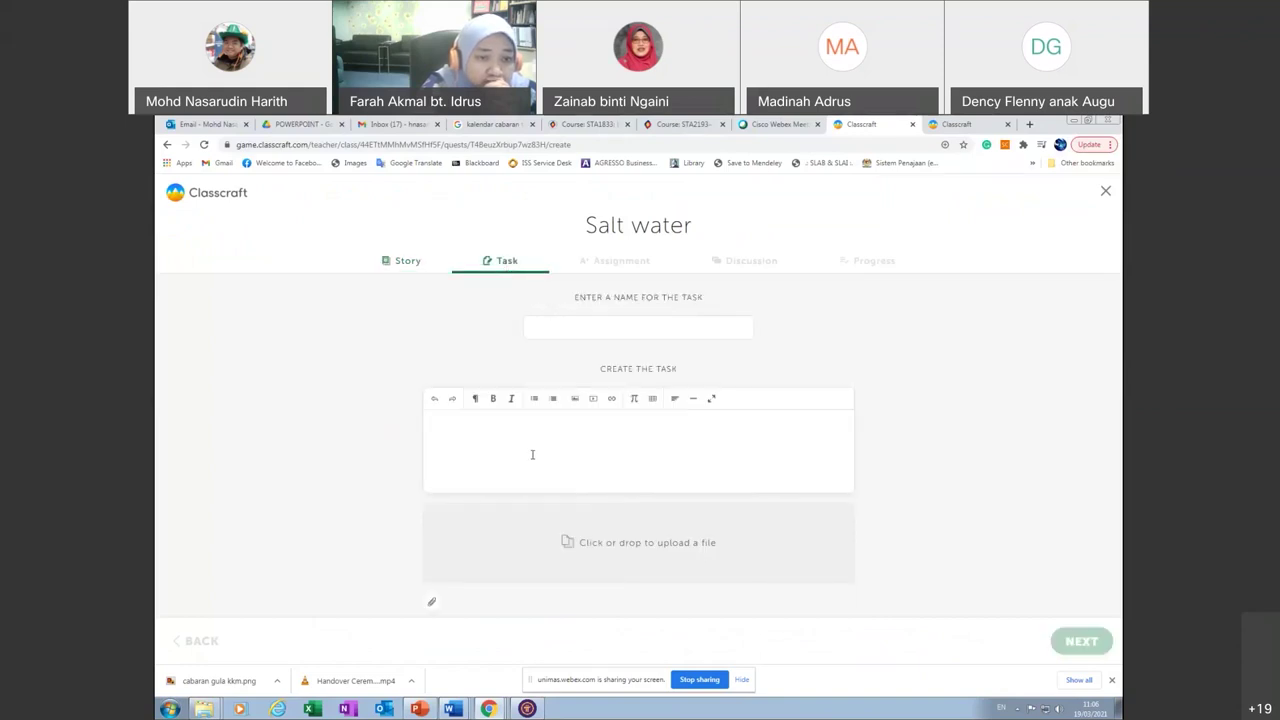
# Step: Name the task 'Saltwater and freshwater?', correcting the typos along the way
pyautogui.click(558, 331)
pyautogui.write('Discuss the di')
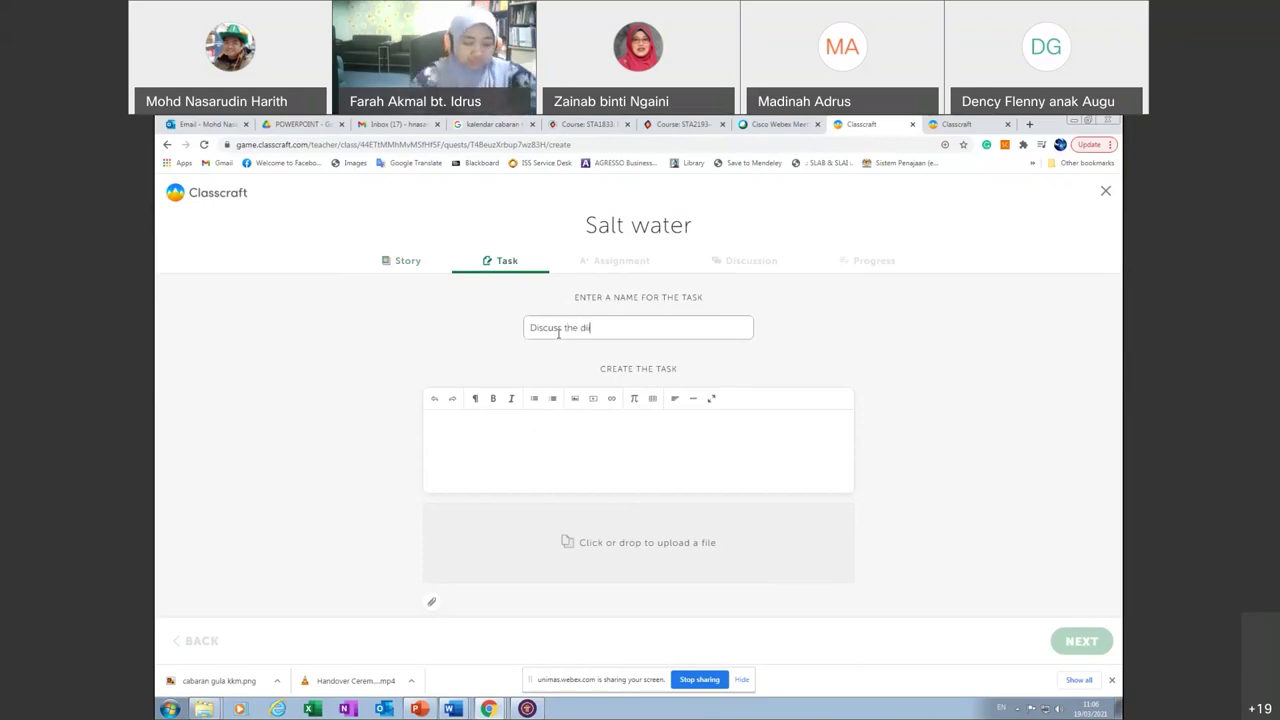
pyautogui.write('ifefecne')
pyautogui.press('BackSpace')
pyautogui.press('BackSpace')
pyautogui.press('BackSpace')
pyautogui.press('BackSpace')
pyautogui.press('BackSpace')
pyautogui.press('BackSpace')
pyautogui.press('BackSpace')
pyautogui.press('BackSpace')
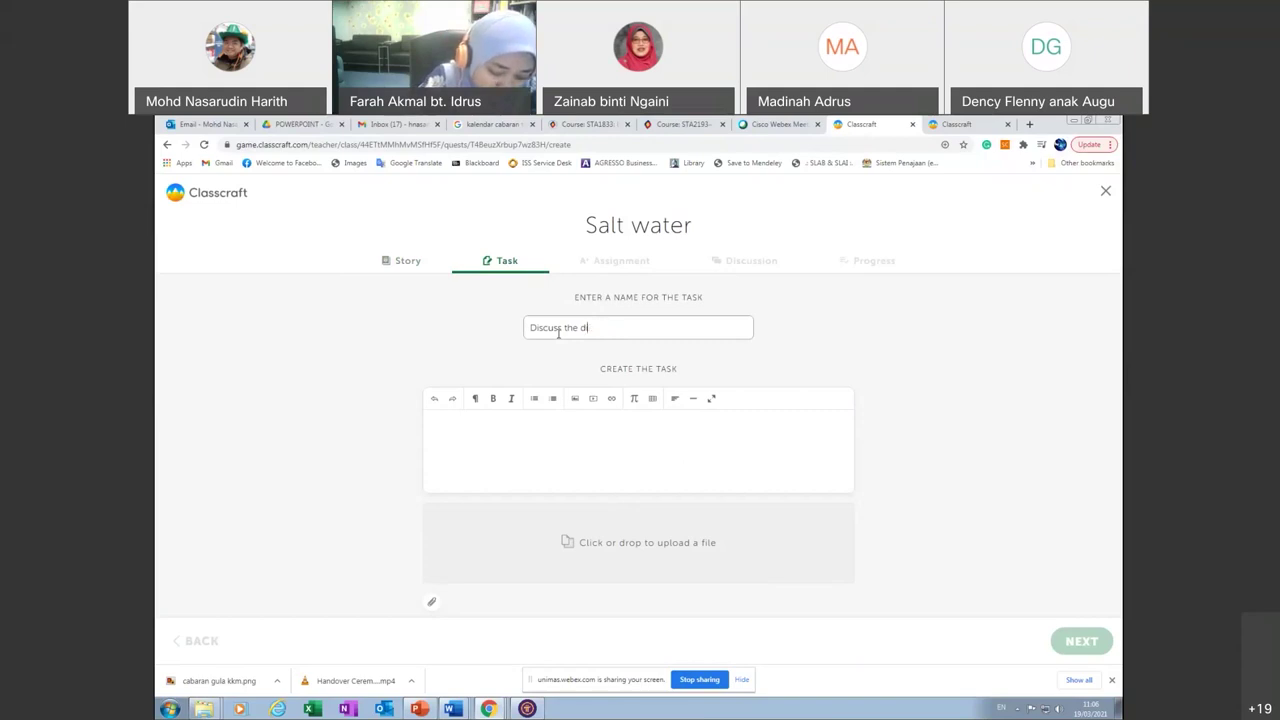
pyautogui.write('sbsbmasba')
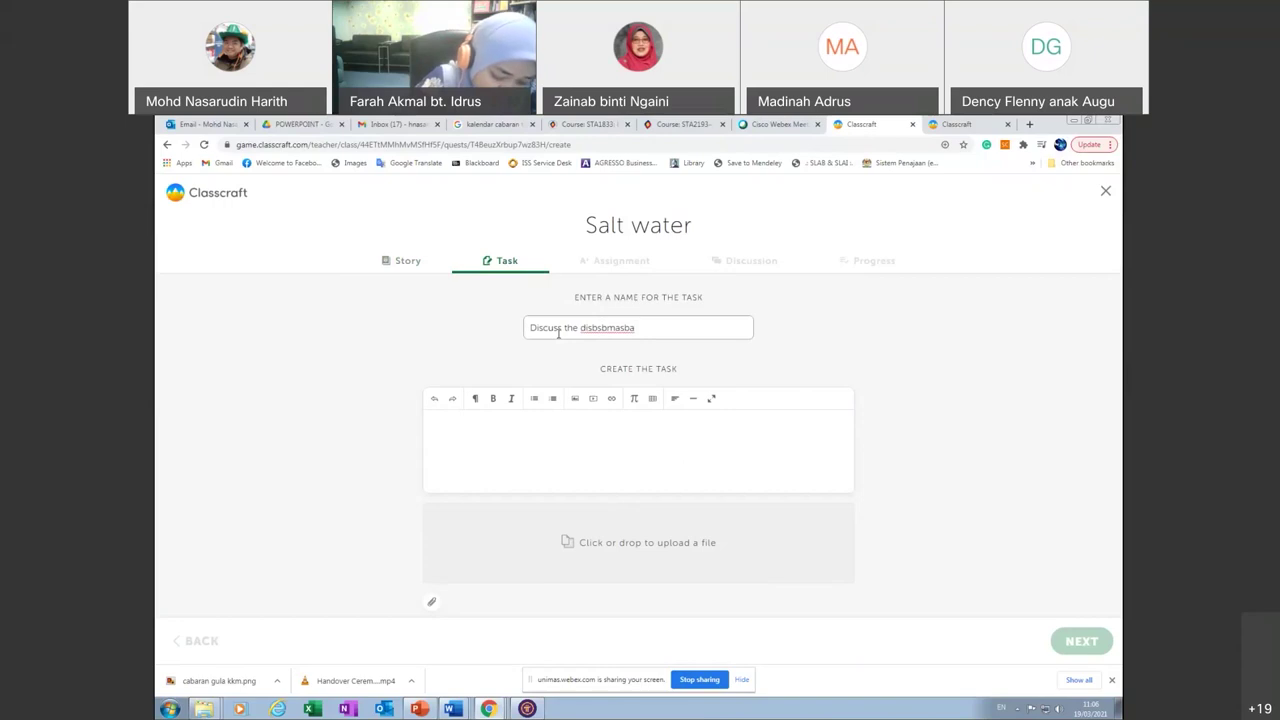
pyautogui.press('BackSpace')
pyautogui.press('BackSpace')
pyautogui.press('BackSpace')
pyautogui.press('BackSpace')
pyautogui.press('BackSpace')
pyautogui.press('BackSpace')
pyautogui.press('BackSpace')
pyautogui.press('BackSpace')
pyautogui.press('BackSpace')
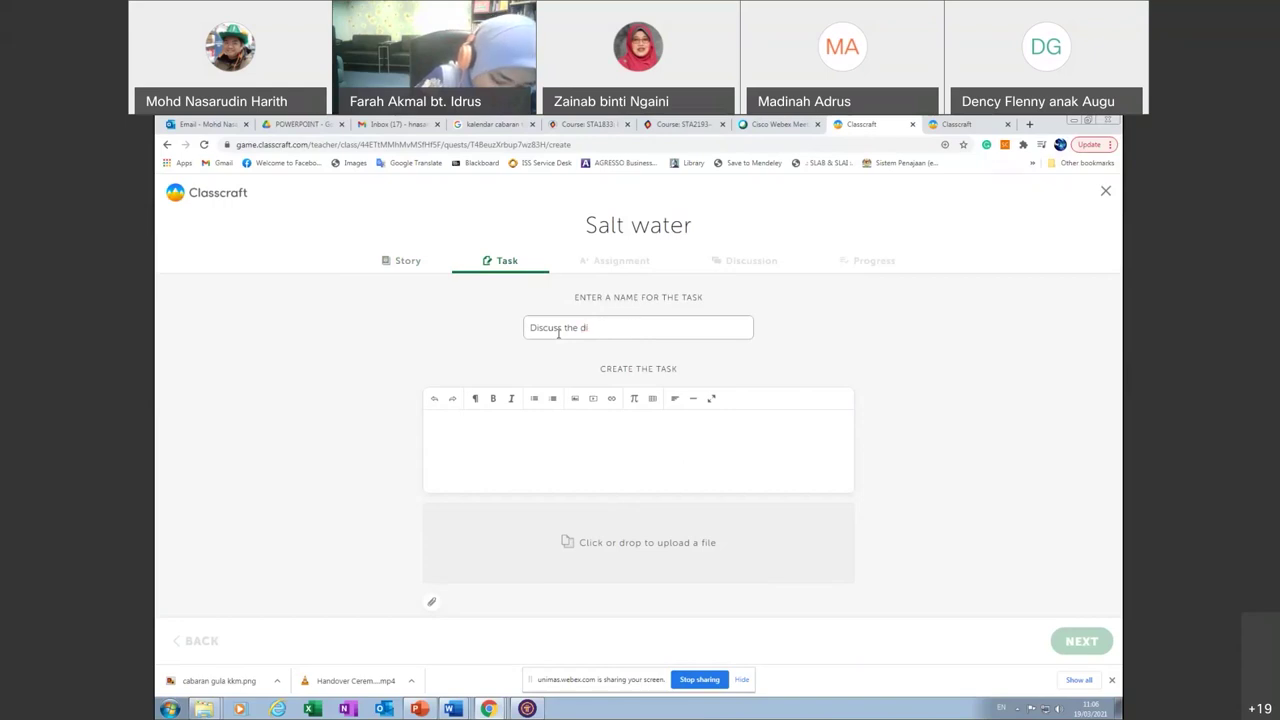
pyautogui.press('BackSpace')
pyautogui.press('BackSpace')
pyautogui.press('BackSpace')
pyautogui.press('BackSpace')
pyautogui.press('BackSpace')
pyautogui.press('BackSpace')
pyautogui.press('BackSpace')
pyautogui.write('Salwater and freshwater?')
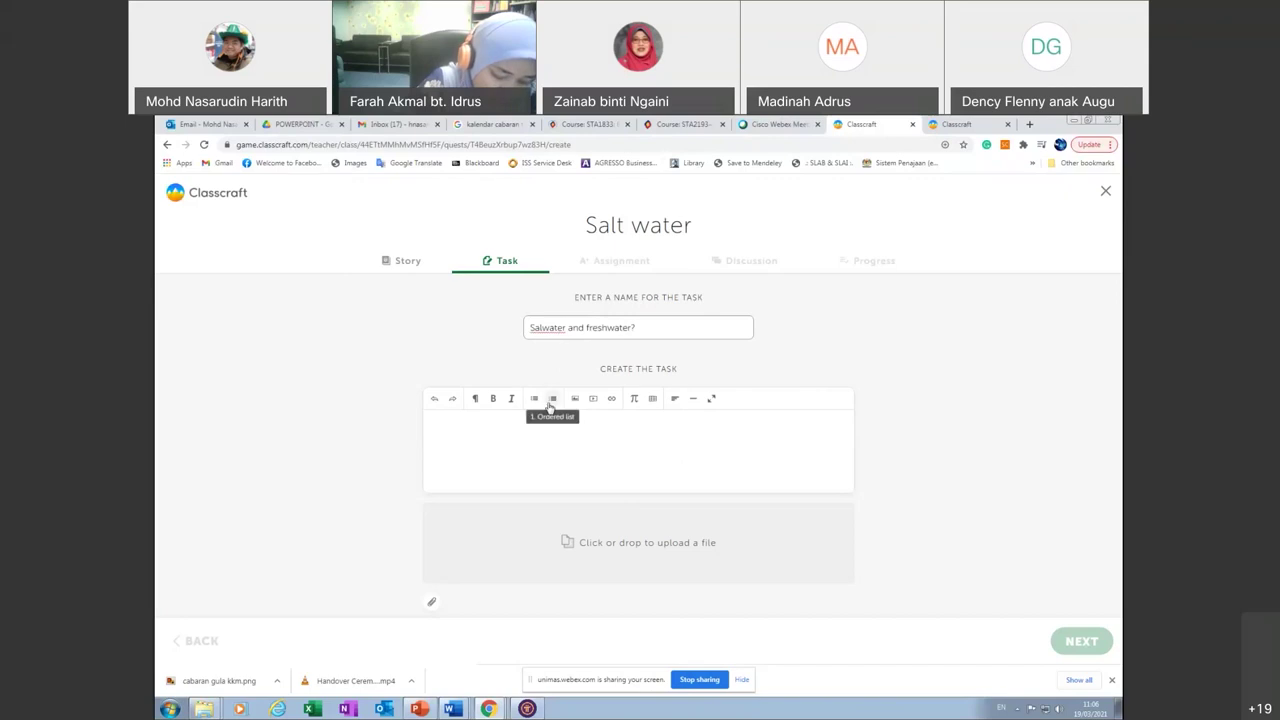
pyautogui.click(541, 328)
pyautogui.write('t')
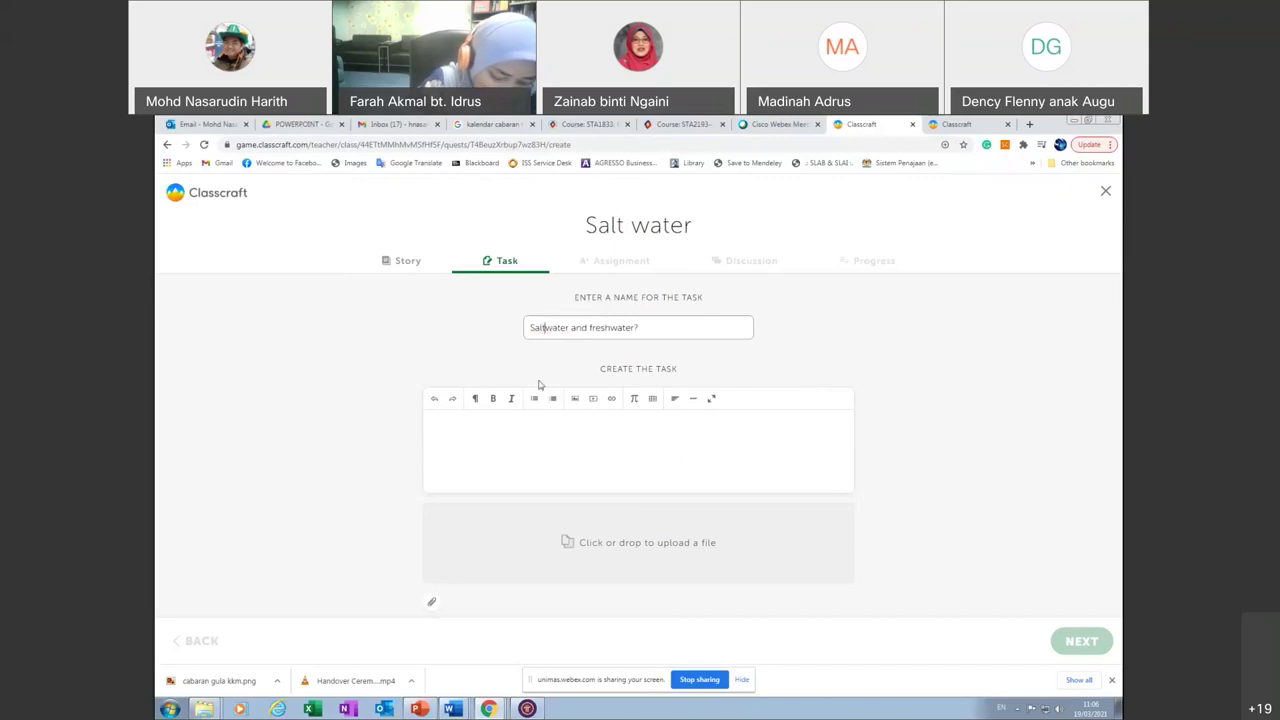
# Step: Enter the task description 'What are the differences?'
pyautogui.click(534, 436)
pyautogui.write('Wahta')
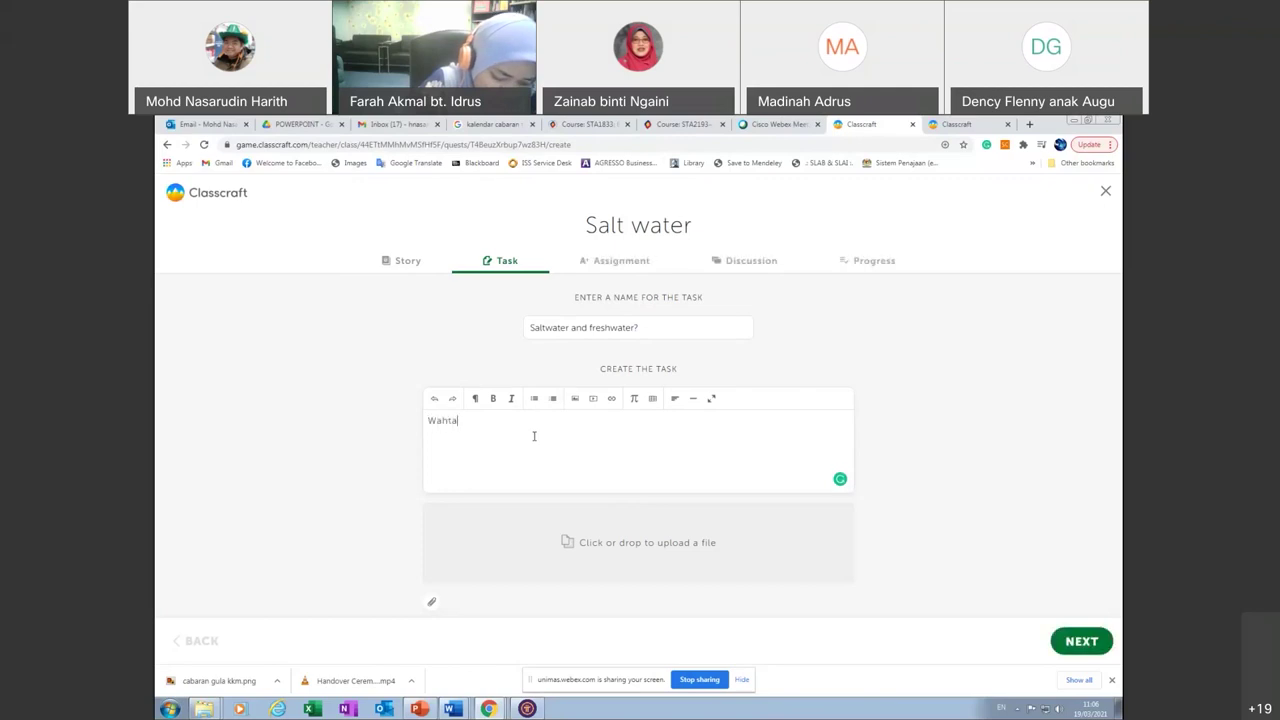
pyautogui.write('hat are the dirrenc')
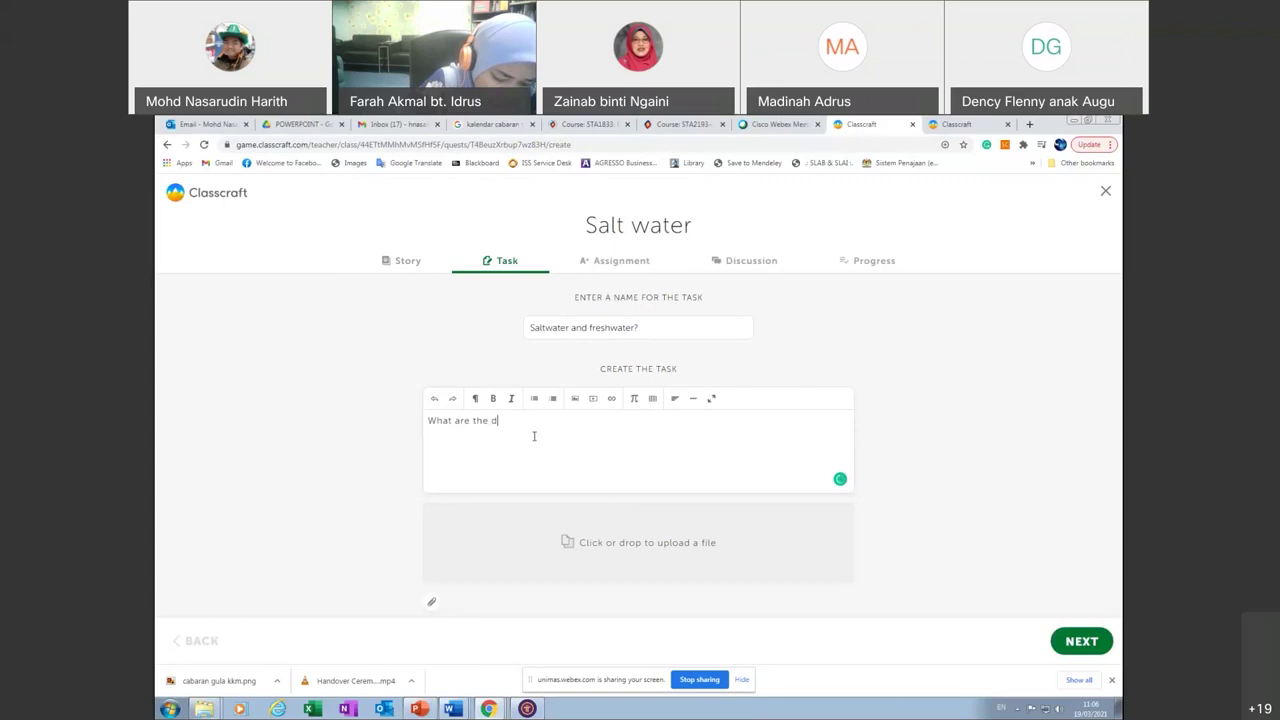
pyautogui.press('BackSpace')
pyautogui.press('BackSpace')
pyautogui.press('BackSpace')
pyautogui.write('fferences?')
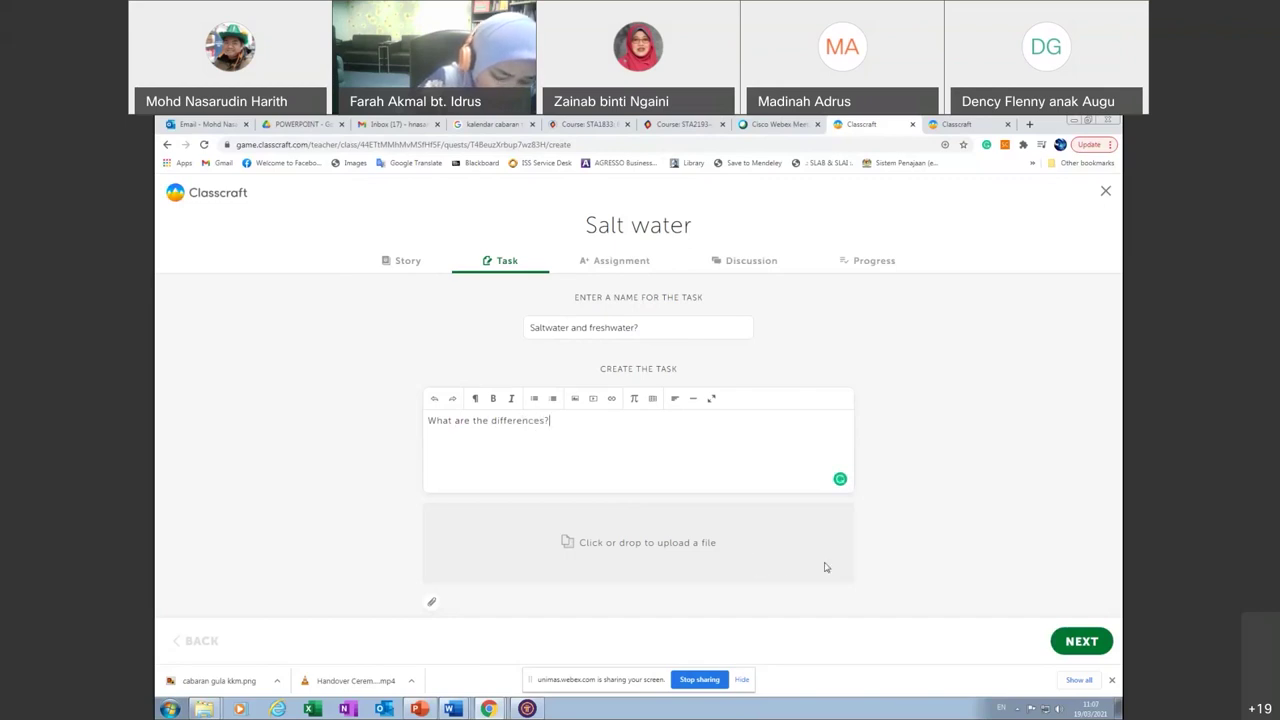
pyautogui.click(638, 268)
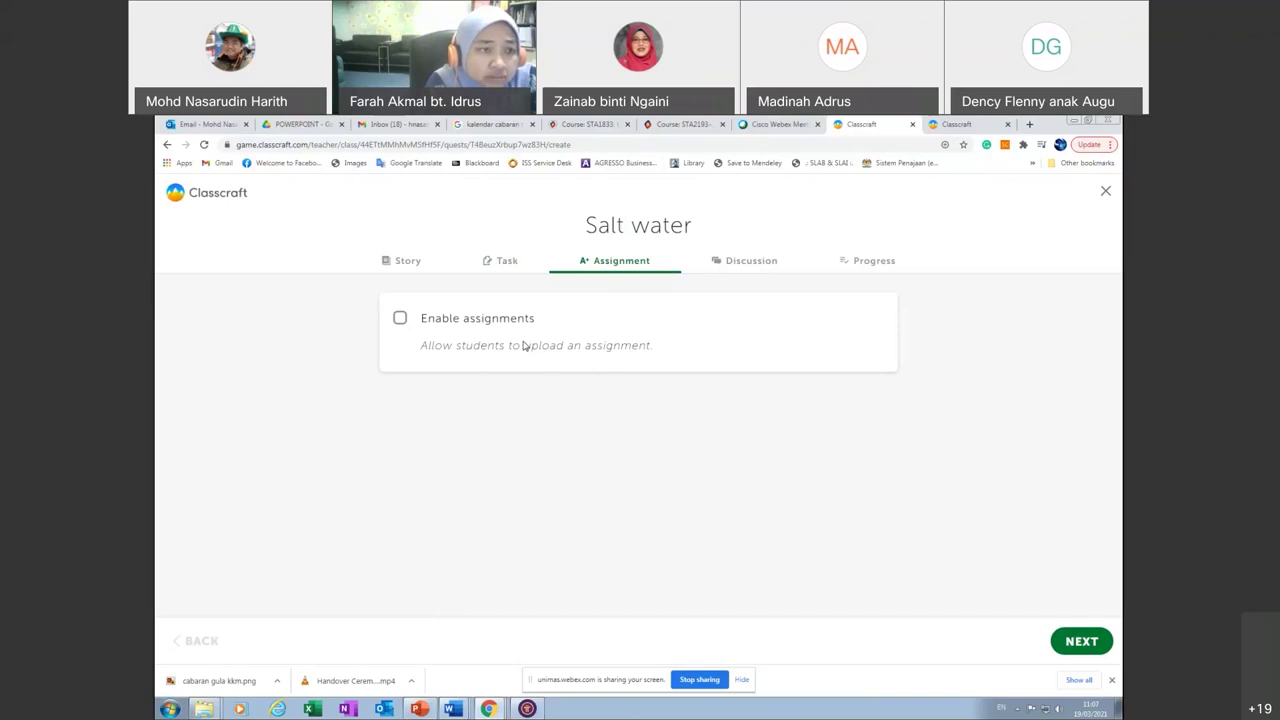
# Step: Enable student assignment uploads for Salt water, due 2021/03/20 at 12:00 PM
pyautogui.click(400, 318)
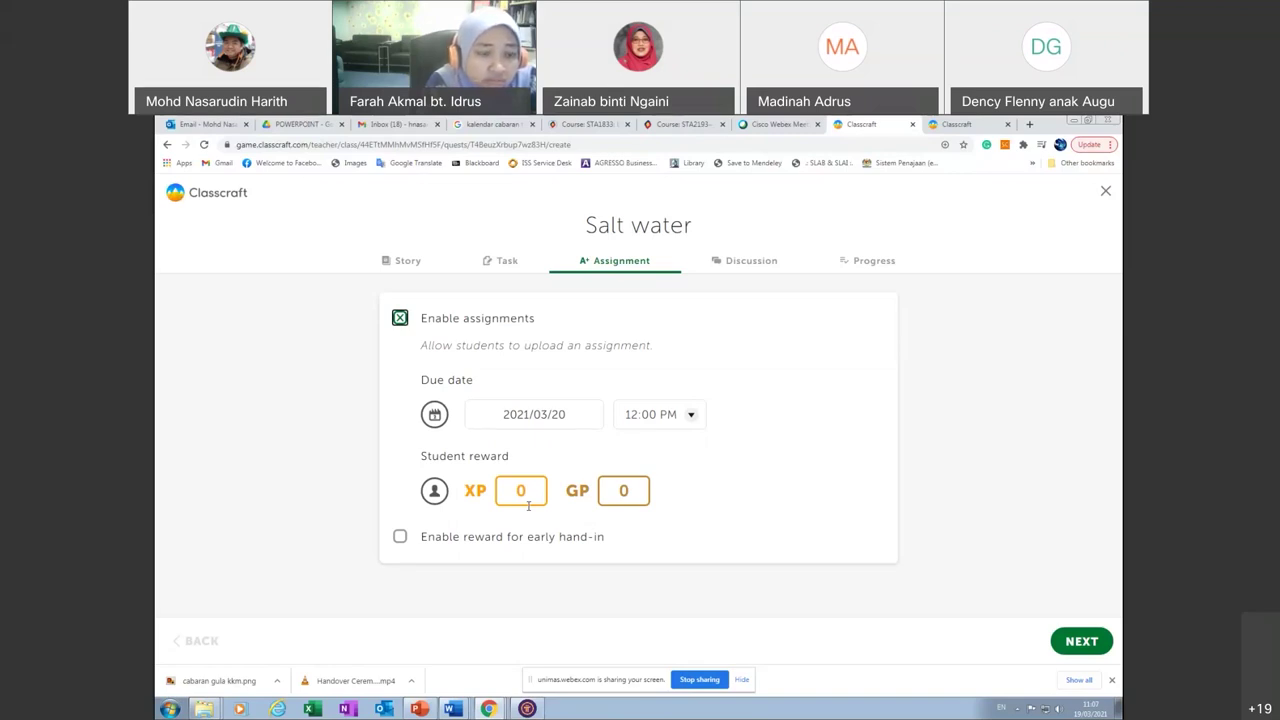
pyautogui.click(524, 492)
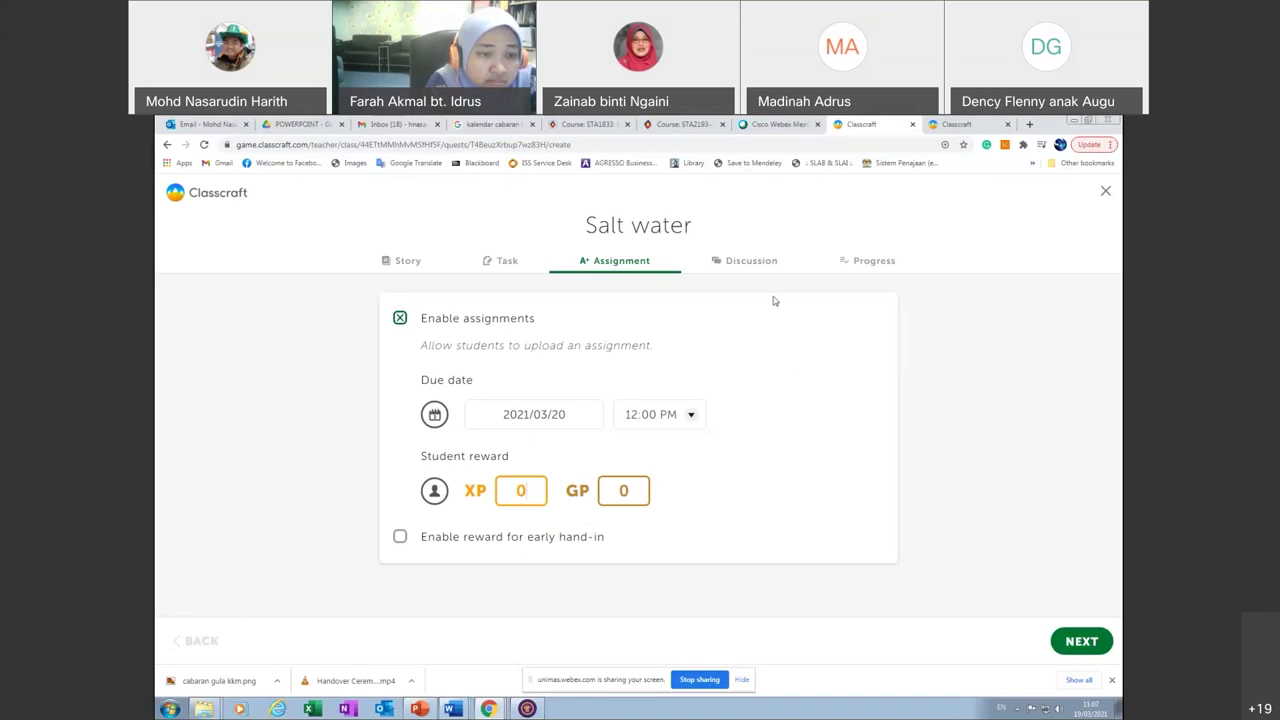
pyautogui.click(751, 266)
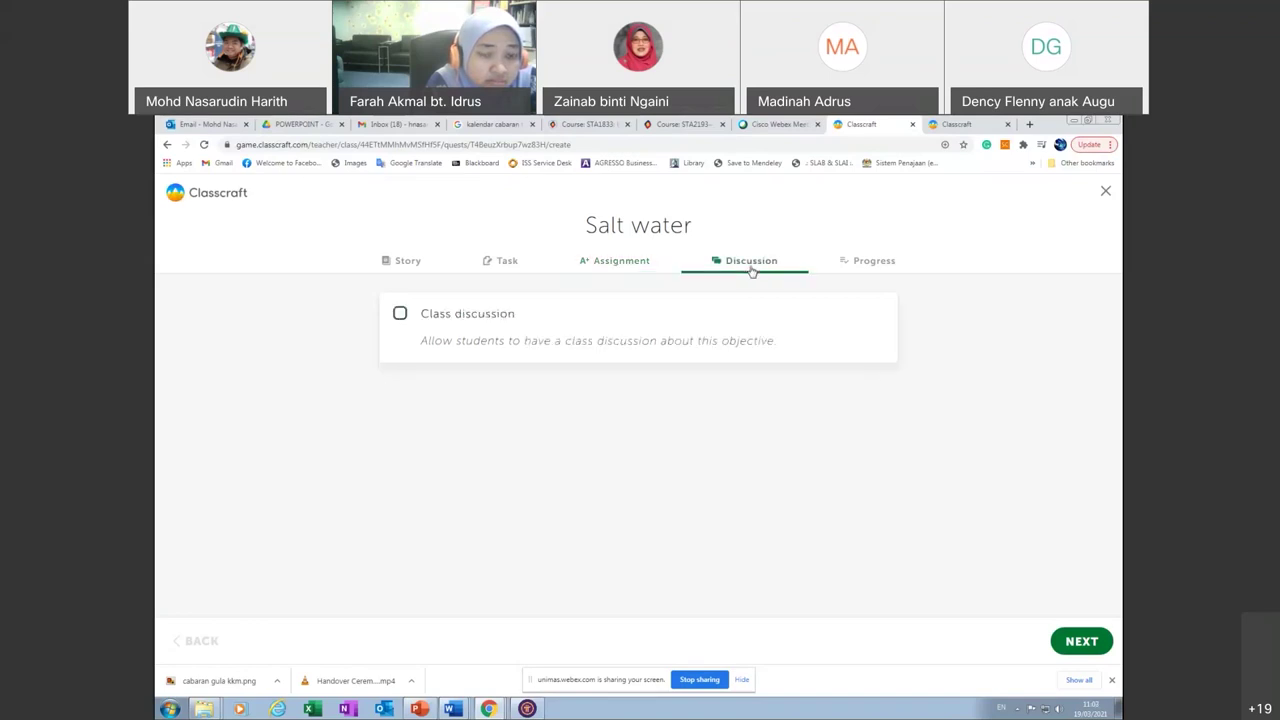
# Step: Enable class discussion for the Salt water objective and show its progress and reward settings
pyautogui.click(399, 314)
pyautogui.click(874, 264)
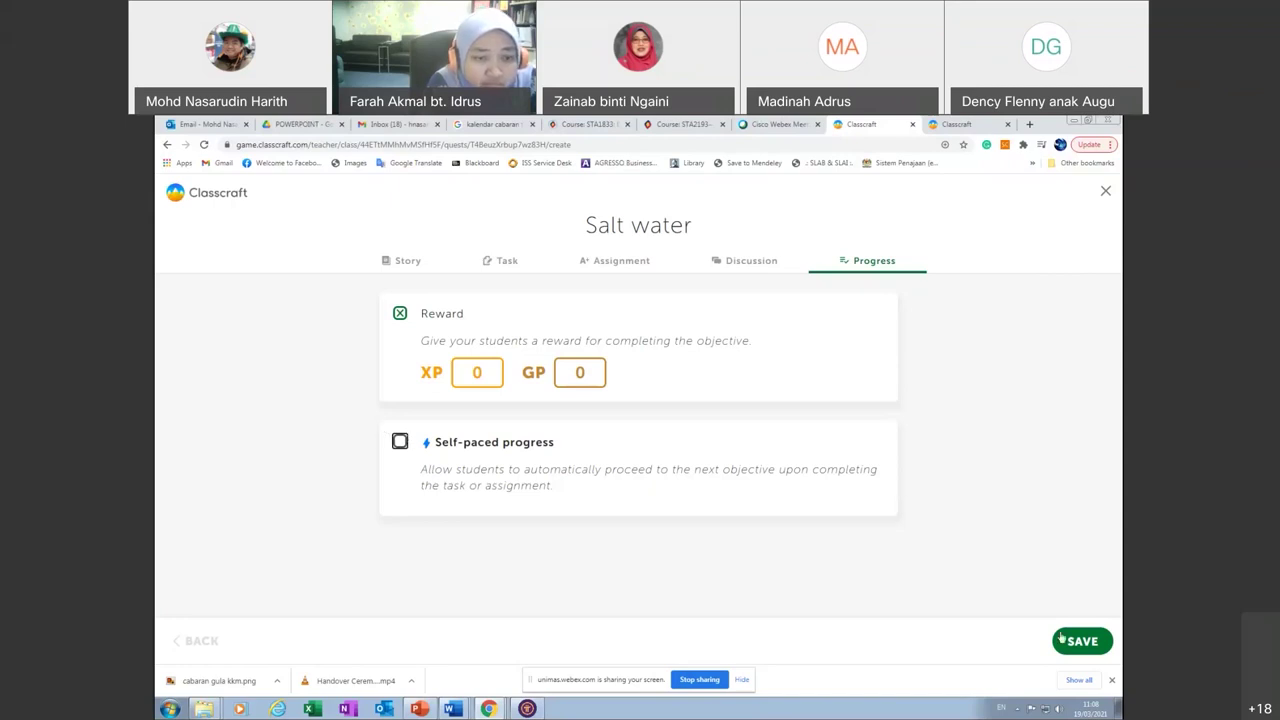
# Step: Save the Salt water objective so it appears beside Introduction on the Class quest map
pyautogui.click(1073, 643)
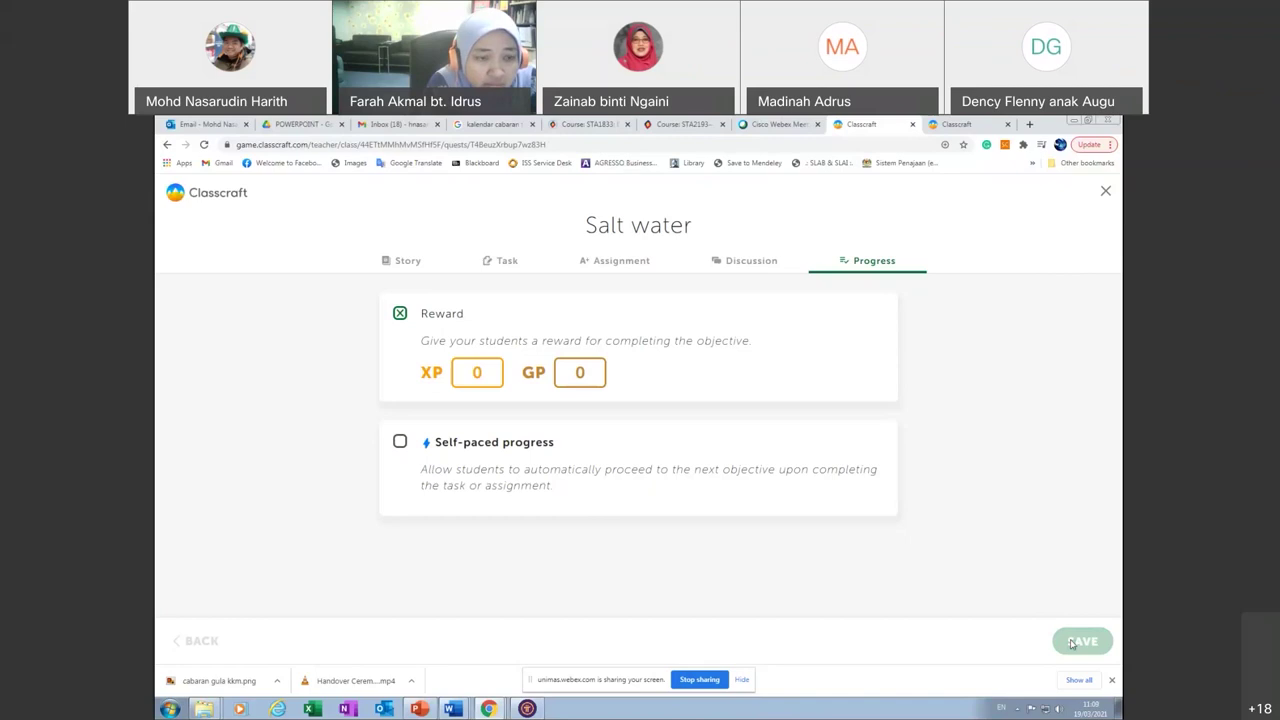
pyautogui.moveTo(705, 495)
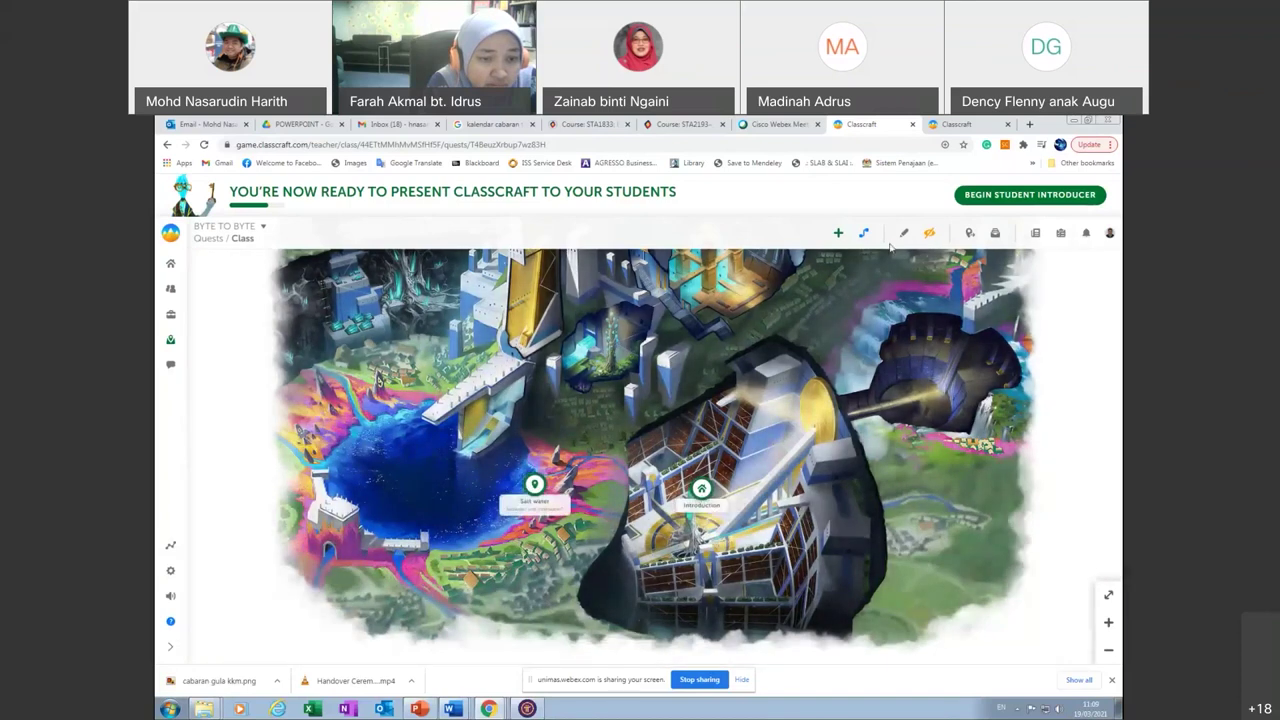
# Step: Link Salt water to Introduction with a path, then return to the Quests overview
pyautogui.click(865, 238)
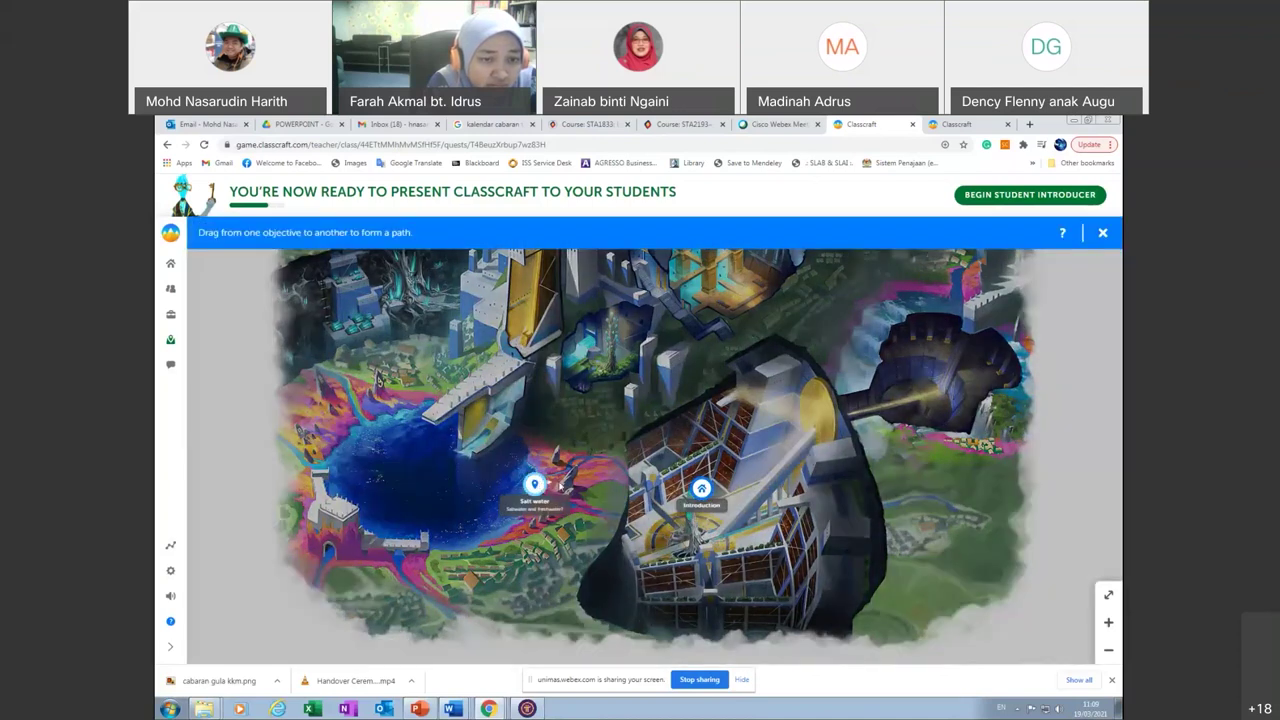
pyautogui.moveTo(558, 487); pyautogui.dragTo(700, 489)
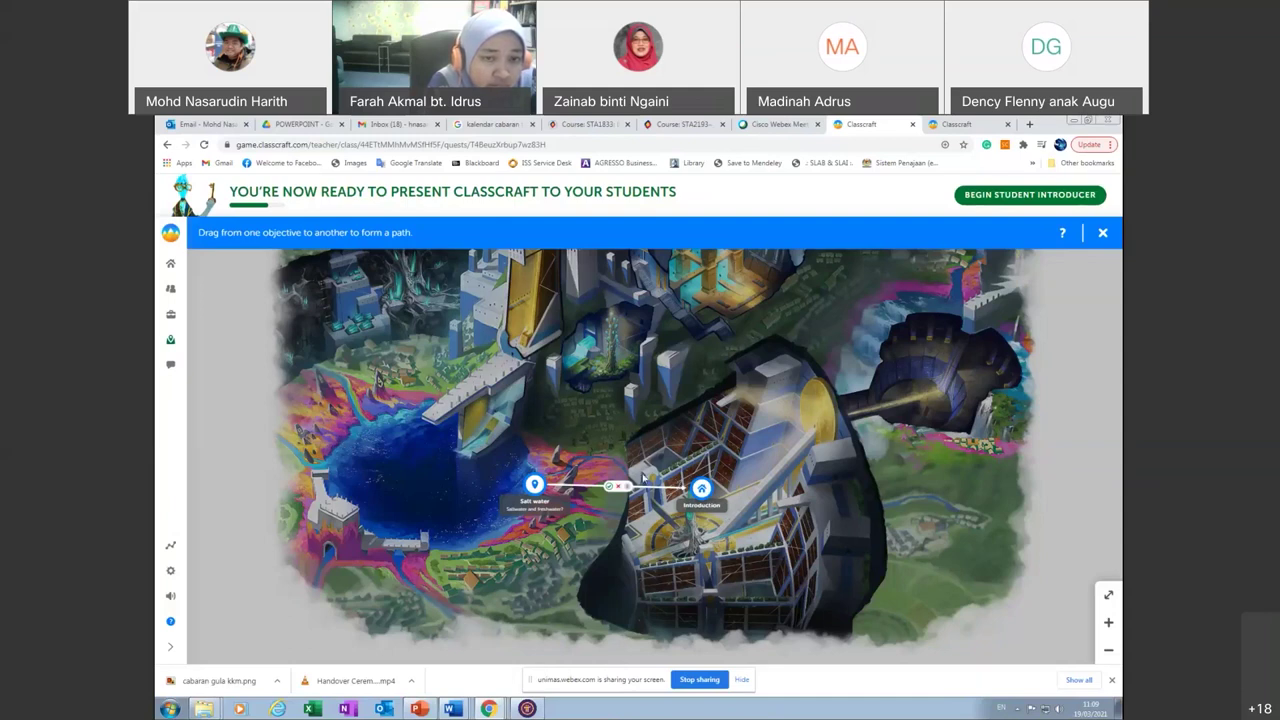
pyautogui.click(1100, 234)
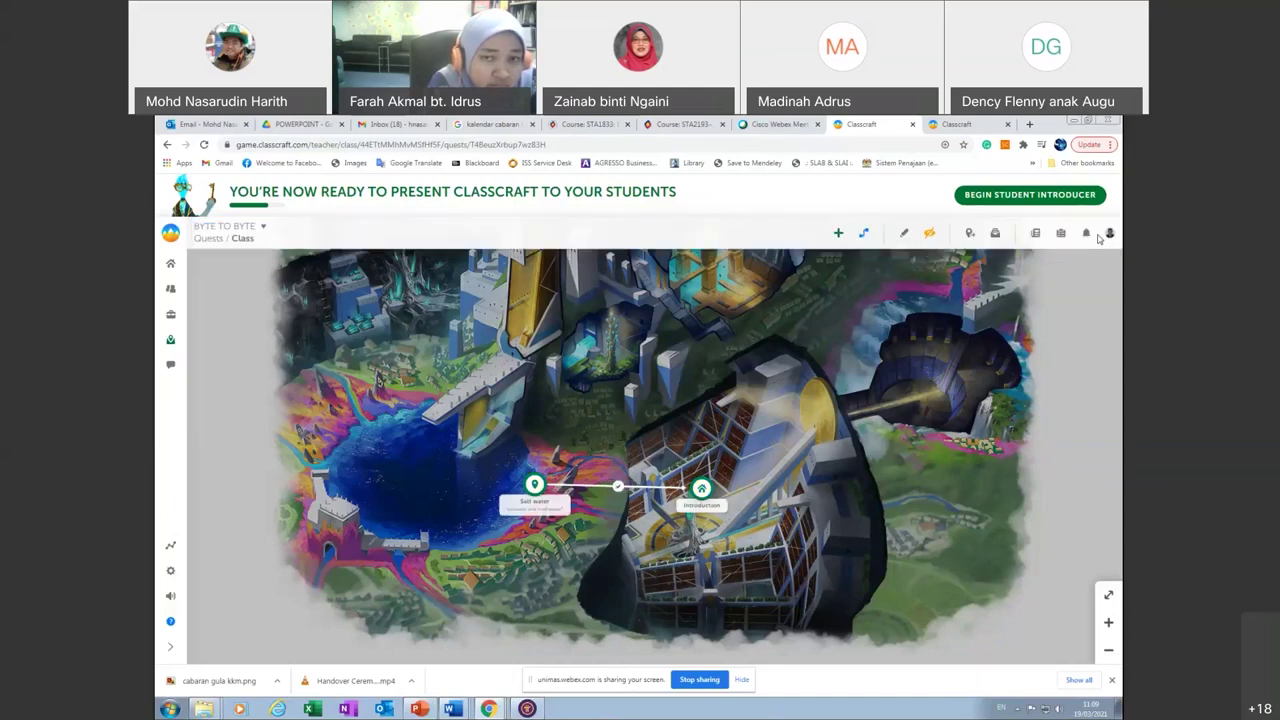
pyautogui.click(170, 341)
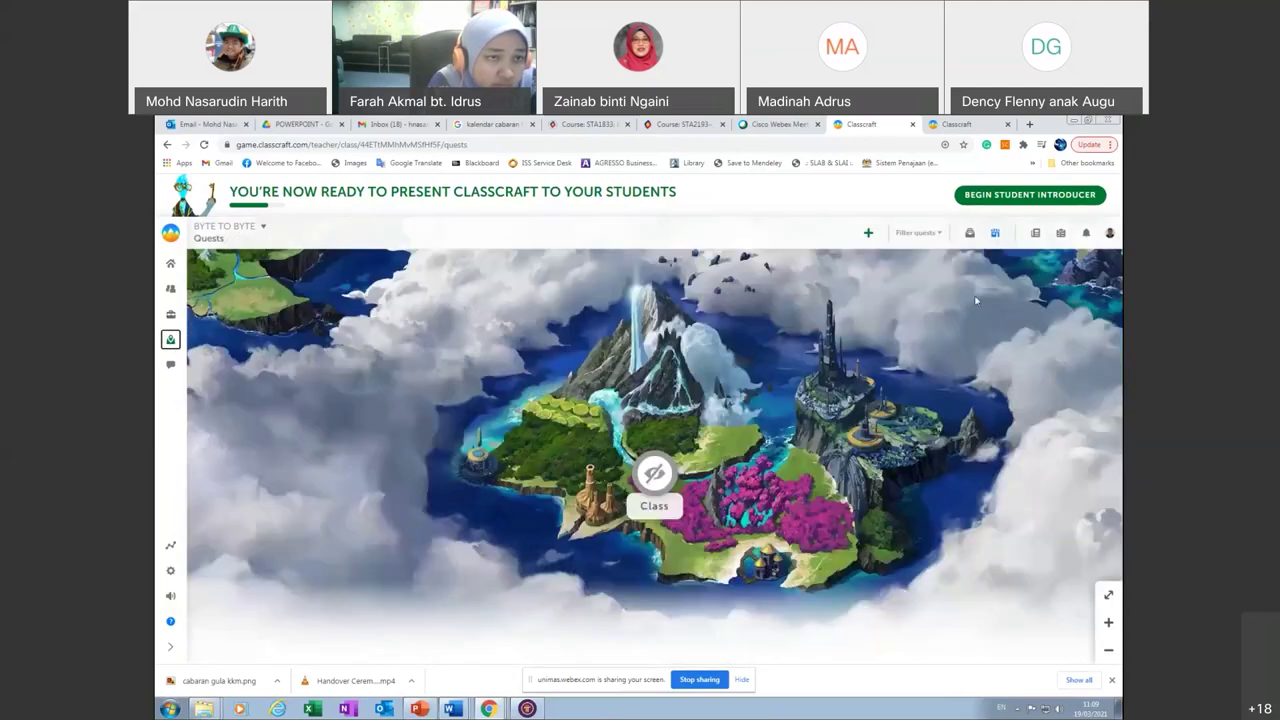
# Step: Open the Quests Marketplace and browse down to Quests of the Week and subjects
pyautogui.click(995, 234)
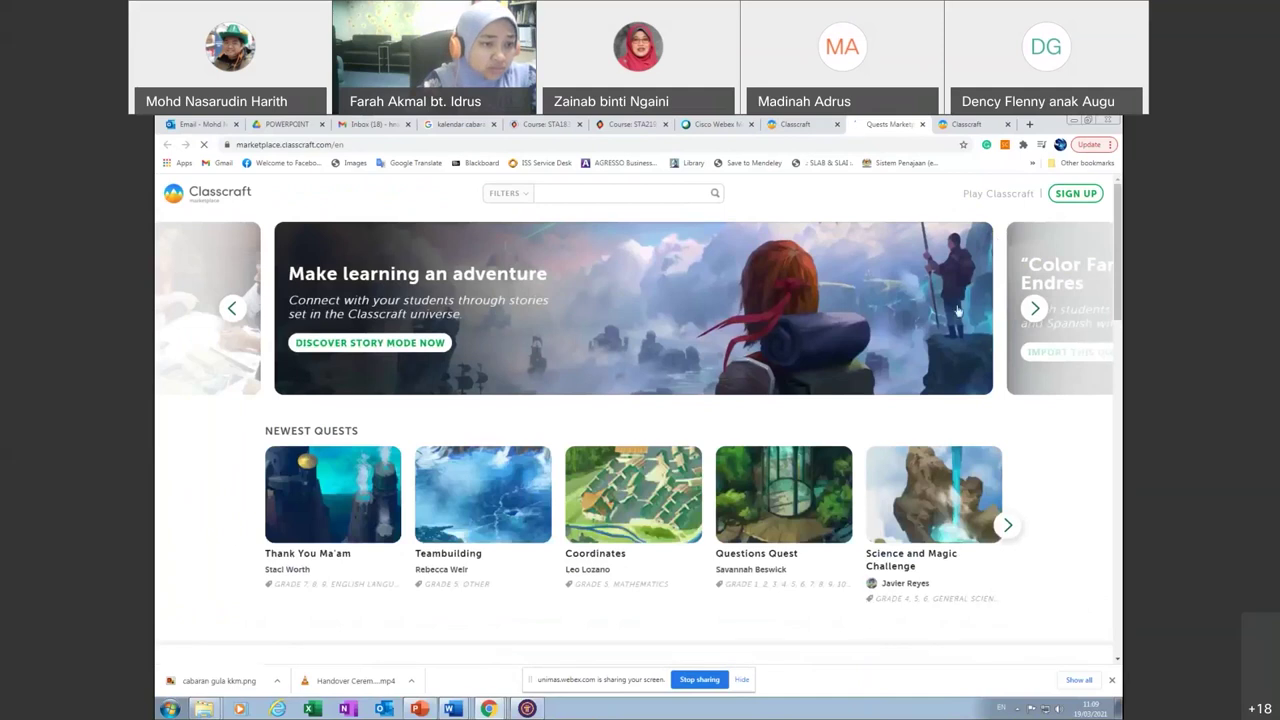
pyautogui.moveTo(752, 540)
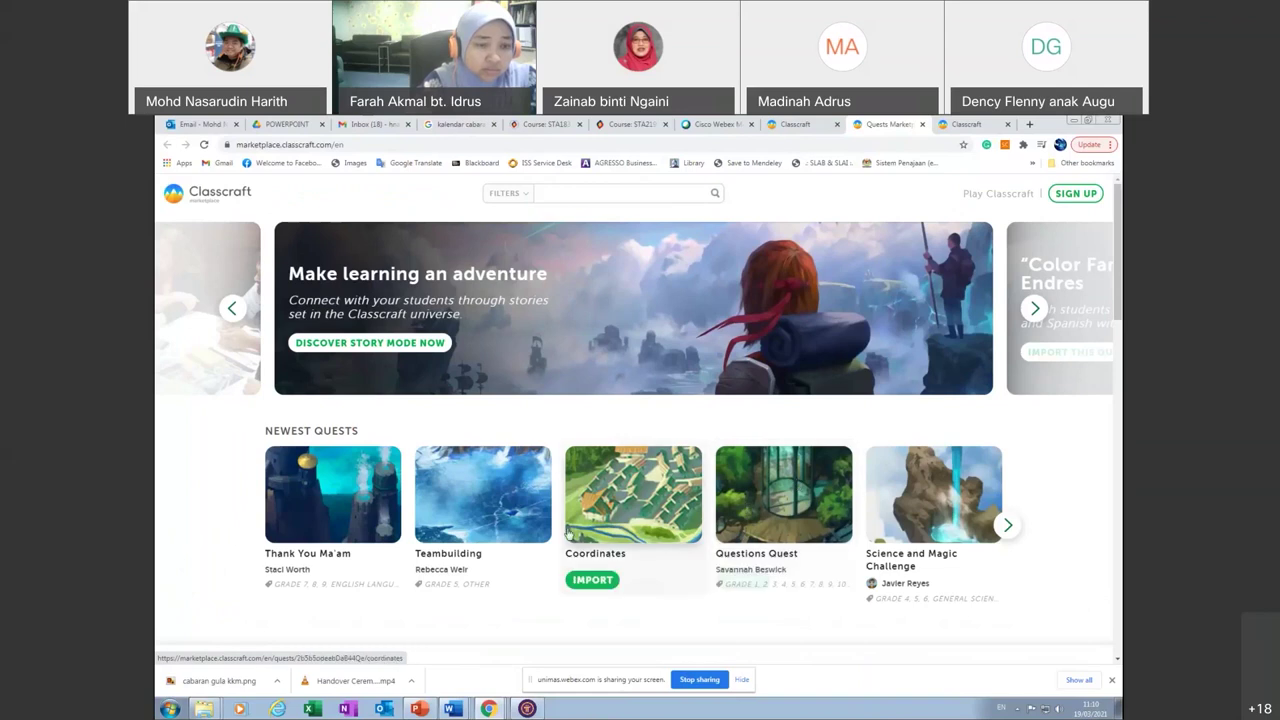
pyautogui.scroll(-5, 565, 525)
pyautogui.scroll(-5, 566, 521)
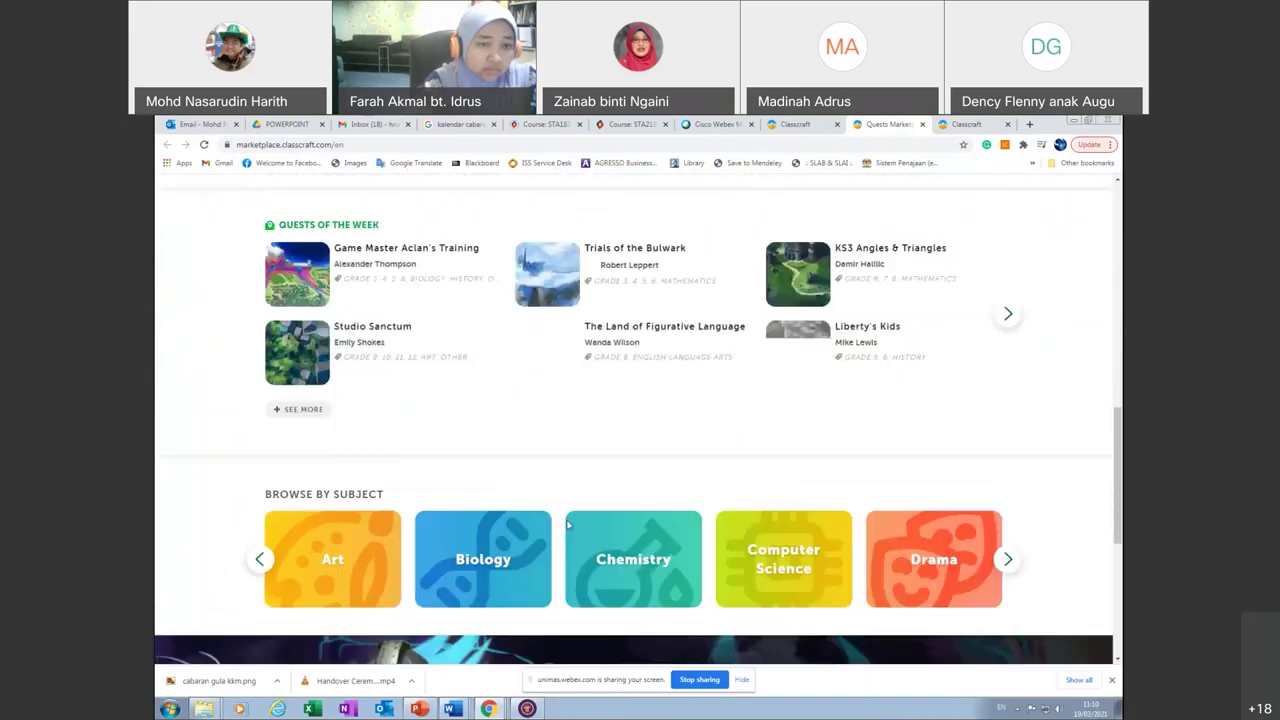